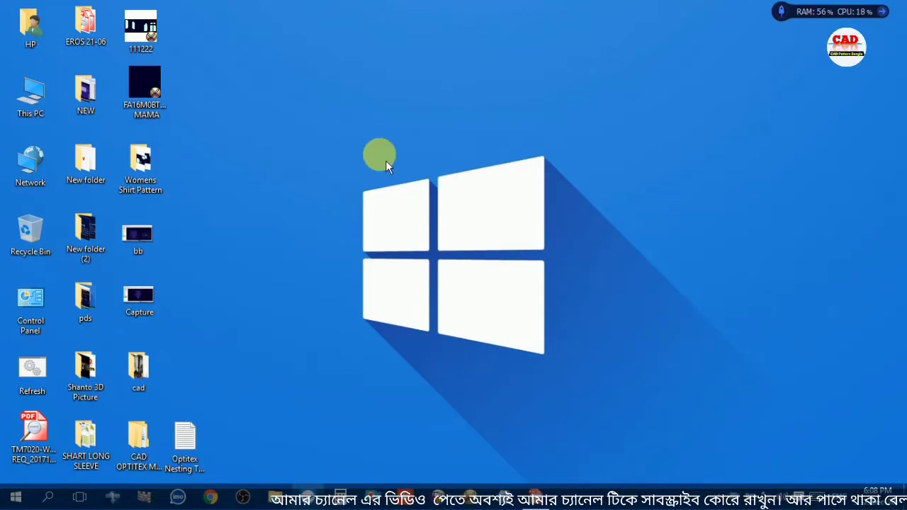
right_click(378, 158)
left_click(397, 192)
right_click(362, 78)
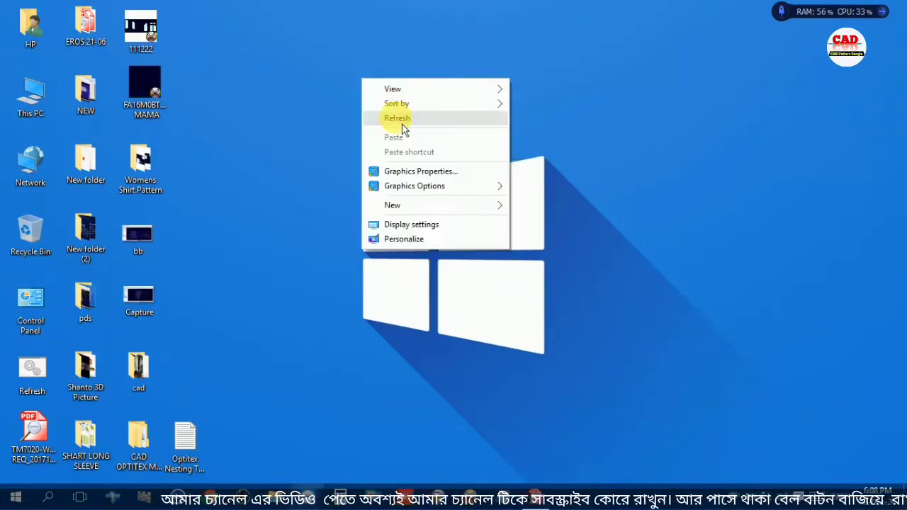
left_click(405, 116)
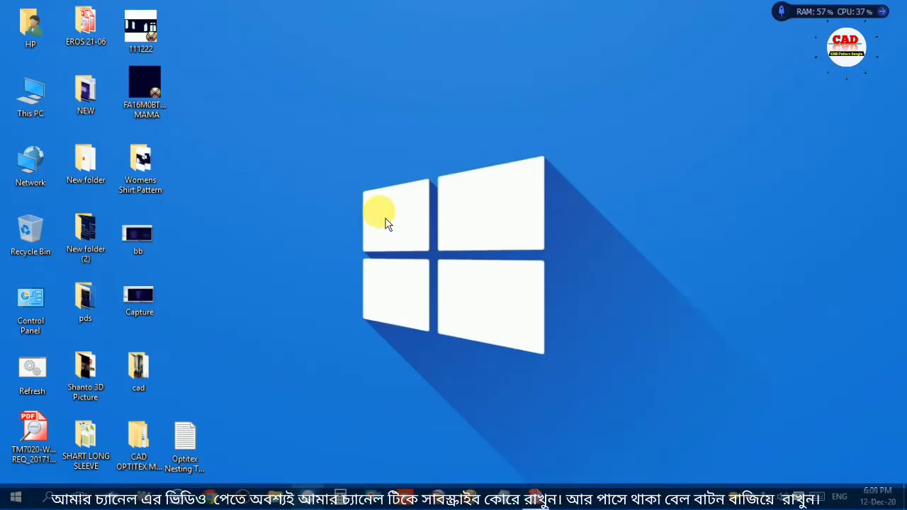
right_click(289, 86)
left_click(319, 124)
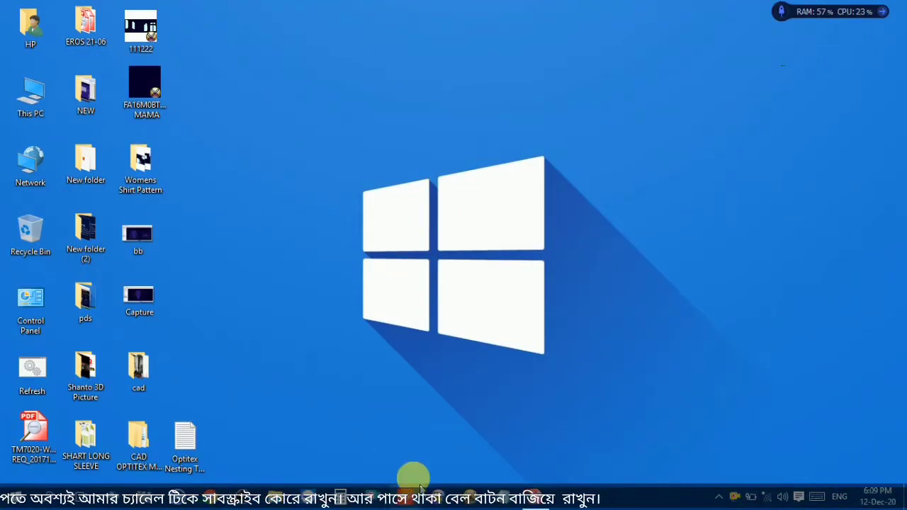
- Switch to Free PDF Reader and review the shirt work sketch, construction details, How to Measure diagrams and measurement table
left_click(535, 497)
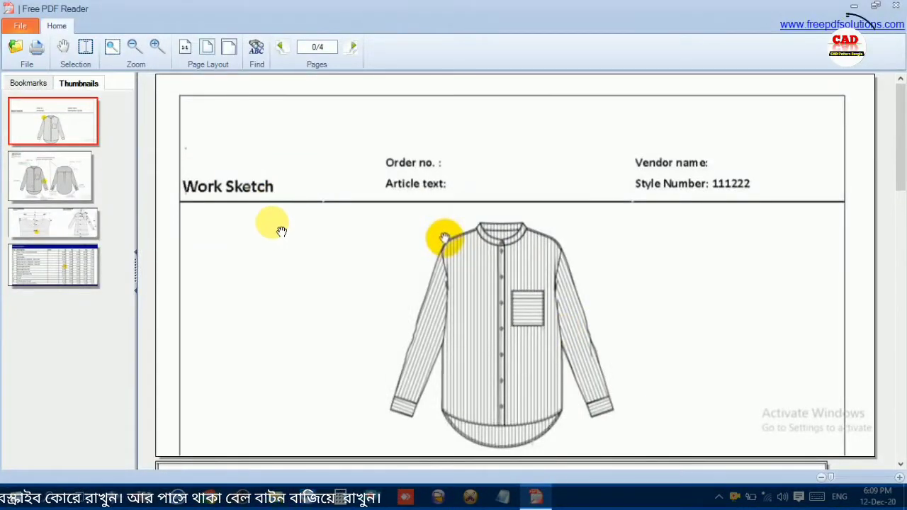
scroll(613, 304, "down", 2)
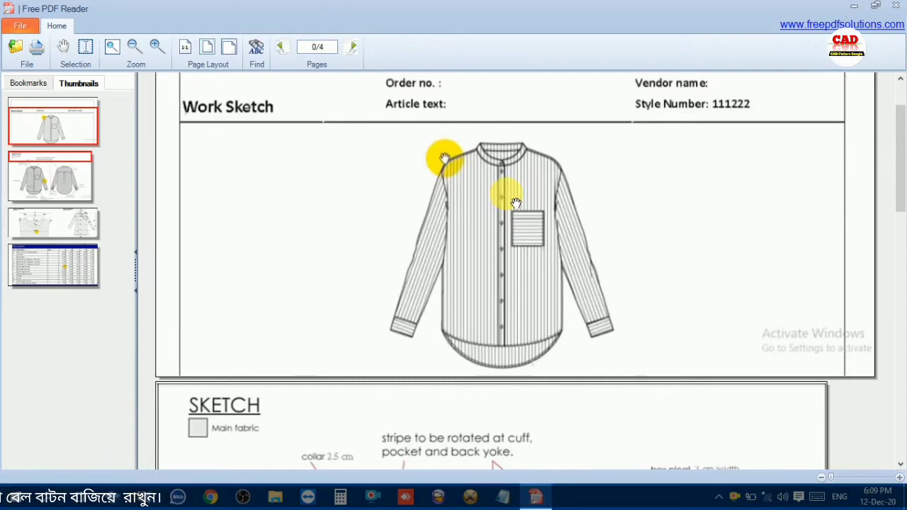
scroll(524, 227, "down", 5)
scroll(536, 236, "down", 3)
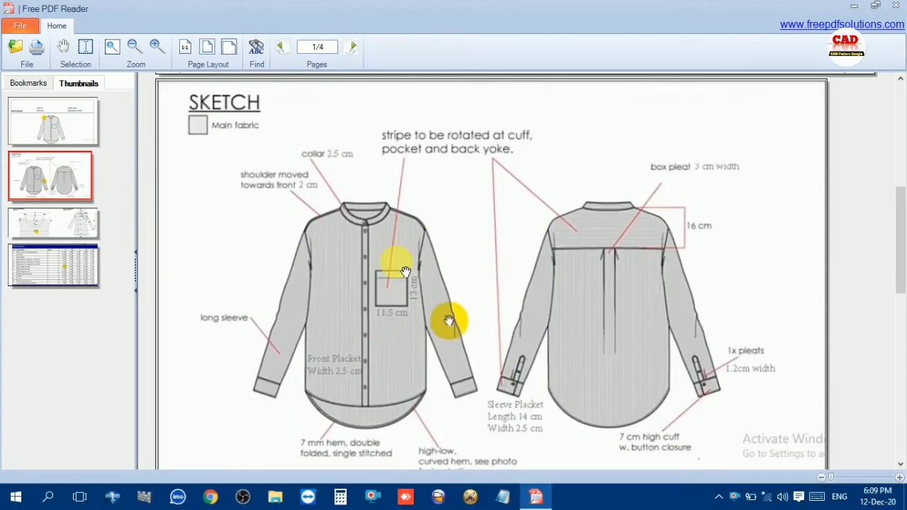
scroll(651, 339, "down", 9)
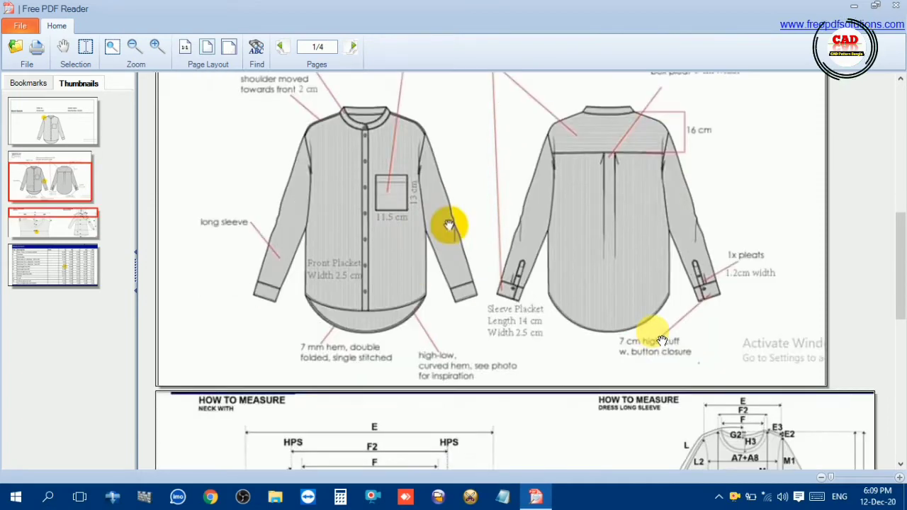
scroll(660, 340, "down", 2)
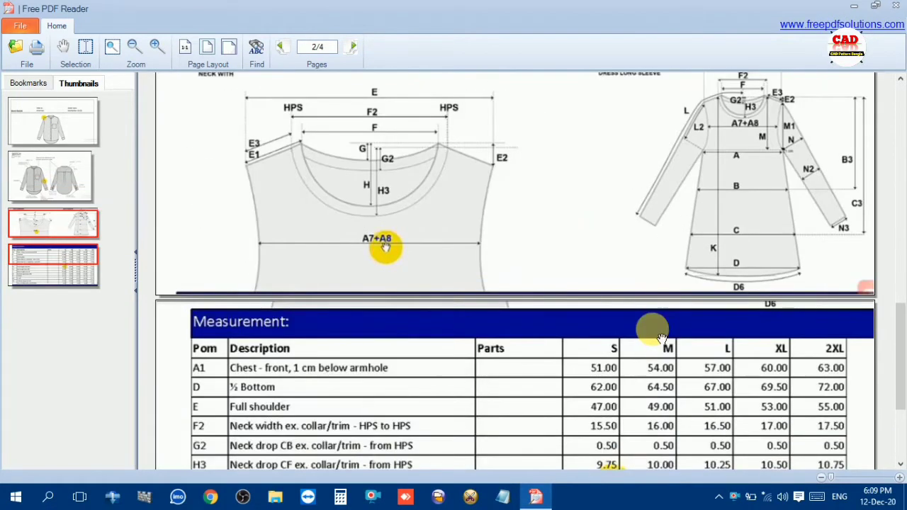
scroll(660, 337, "up", 2)
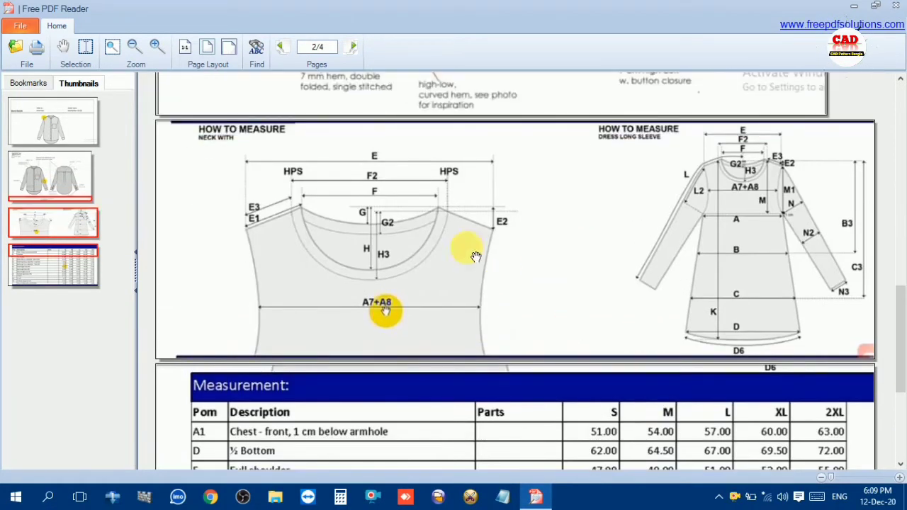
scroll(485, 240, "down", 6)
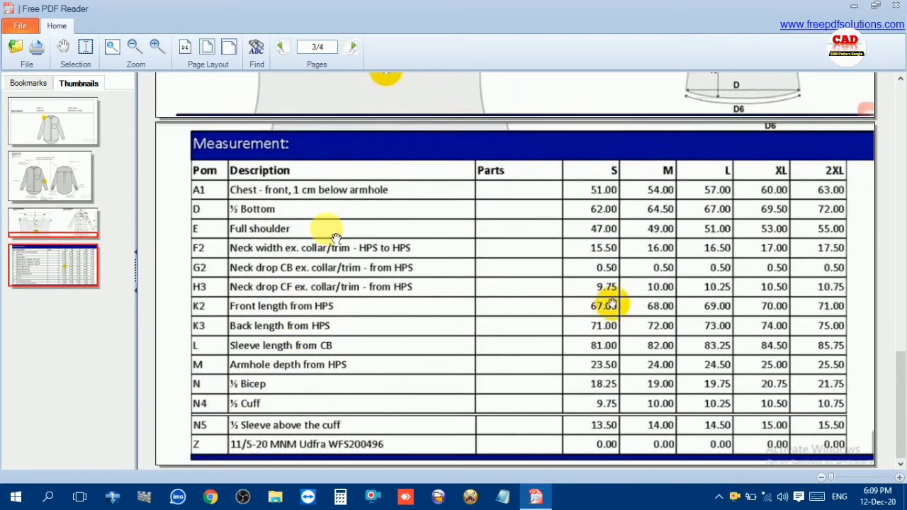
scroll(591, 306, "up", 4)
scroll(595, 284, "up", 1)
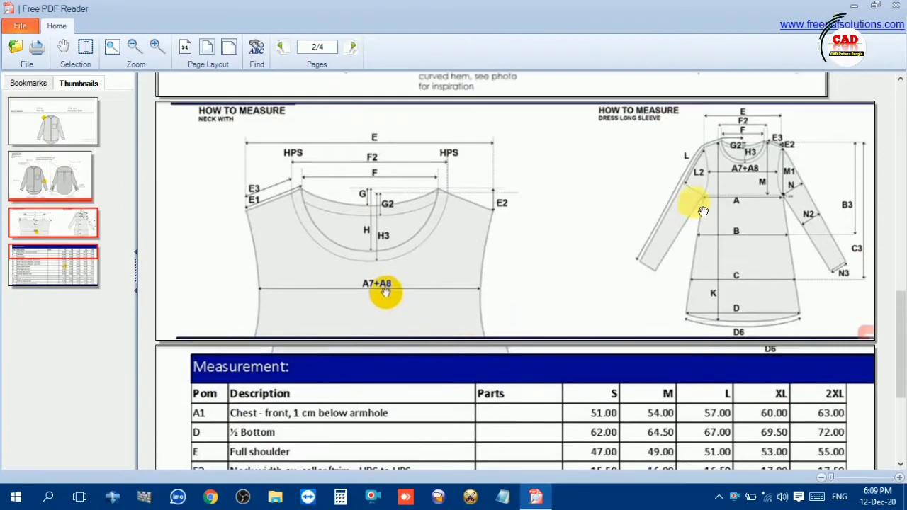
scroll(666, 192, "up", 1)
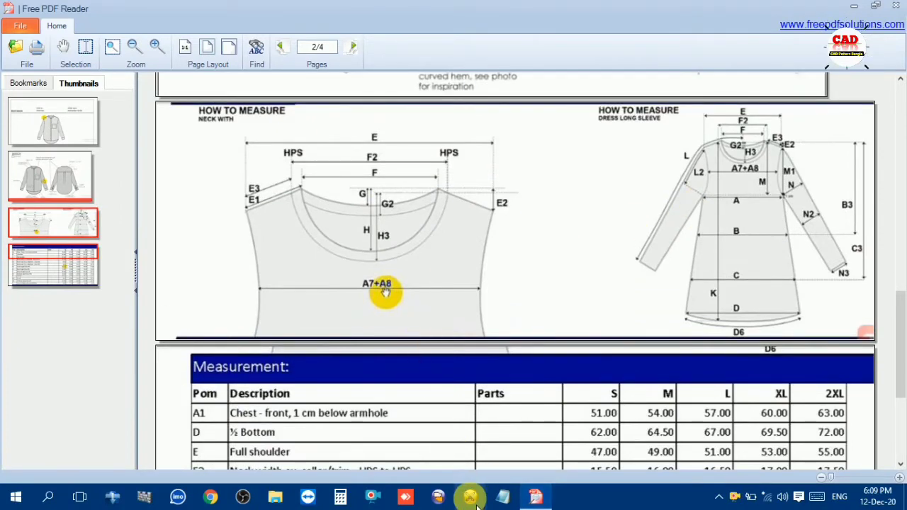
left_click(855, 6)
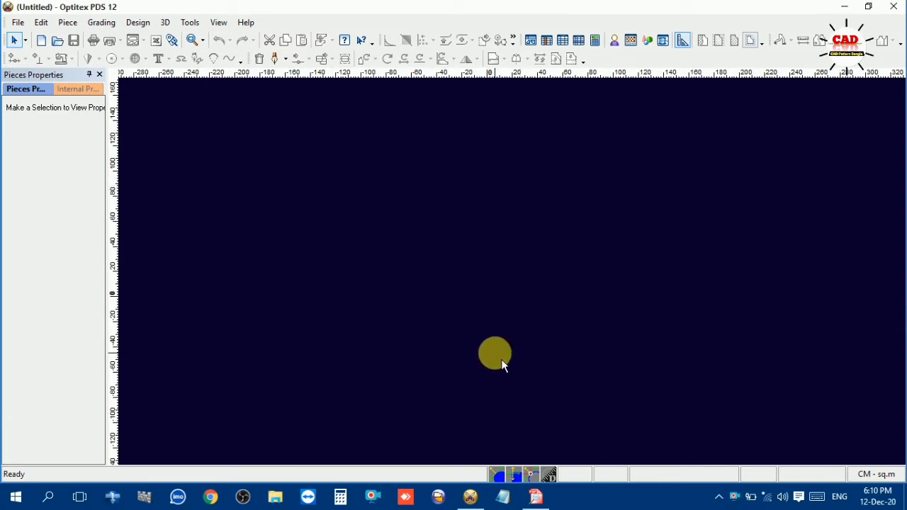
- Return to the shirt PDF and recheck the size measurements against the measuring diagrams and the front and back sketch
left_click(532, 497)
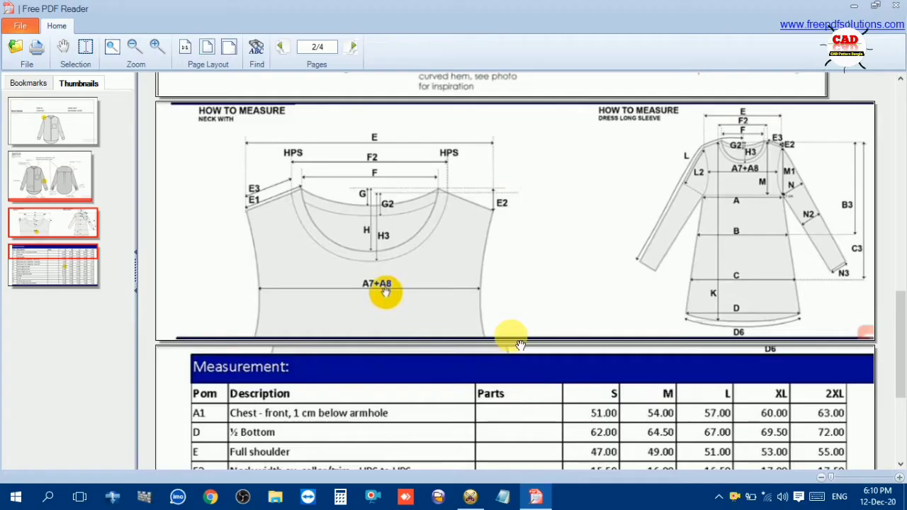
scroll(486, 407, "up", 2)
scroll(492, 415, "down", 5)
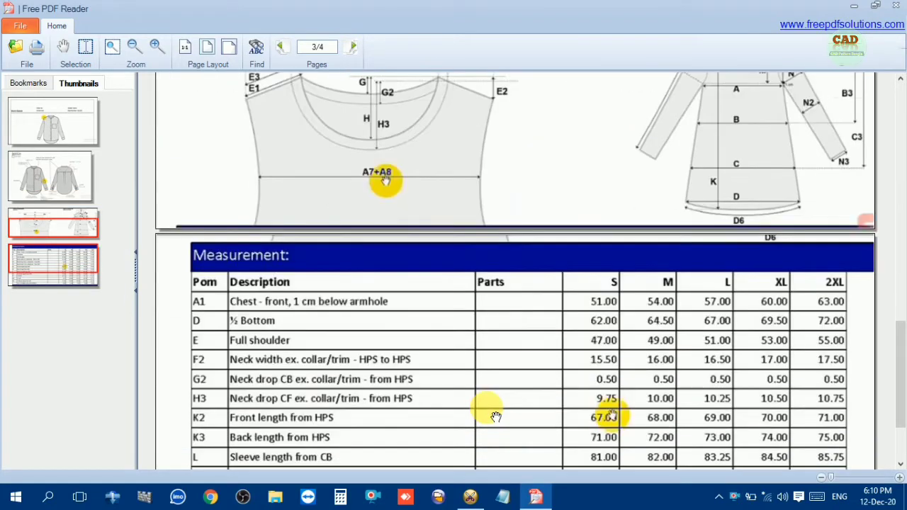
scroll(461, 386, "down", 3)
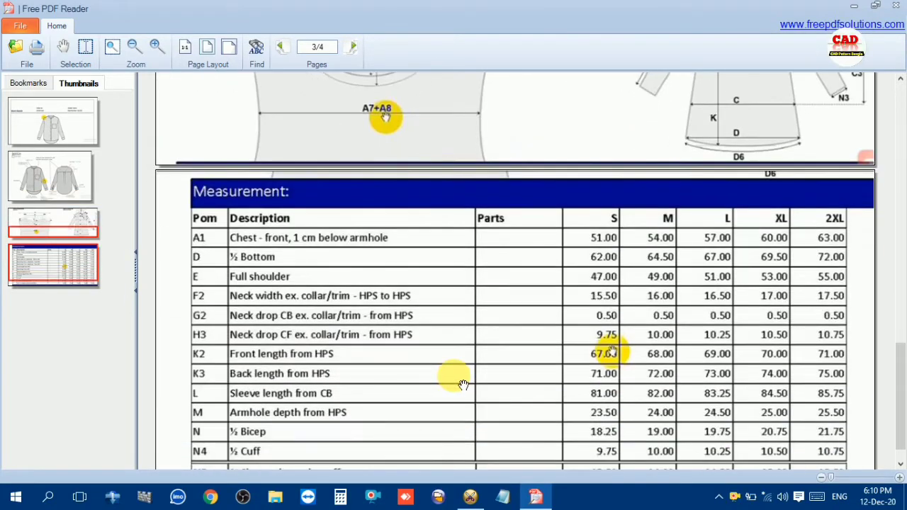
scroll(539, 376, "up", 4)
scroll(559, 379, "up", 4)
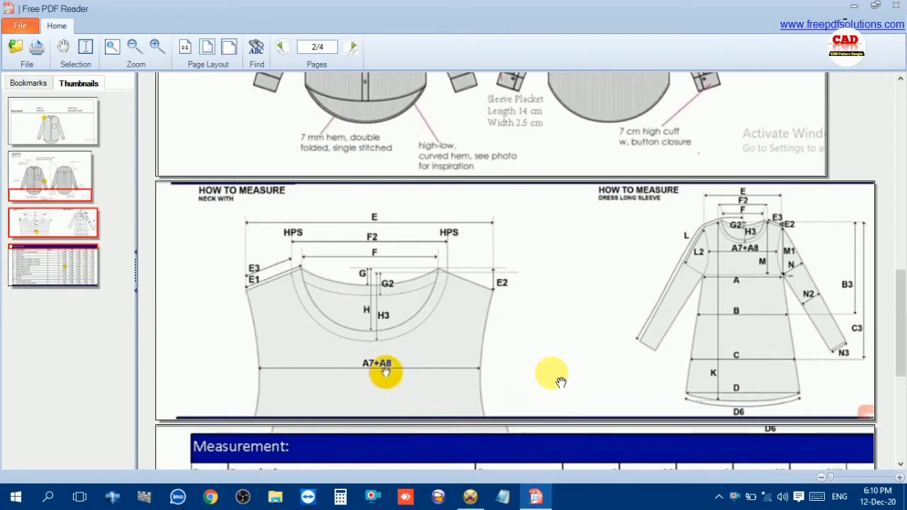
scroll(560, 383, "up", 5)
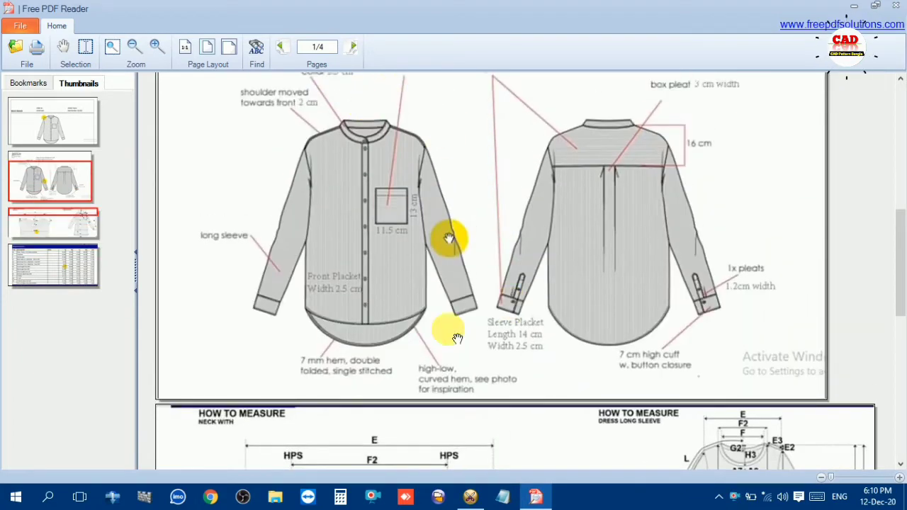
scroll(457, 338, "down", 12)
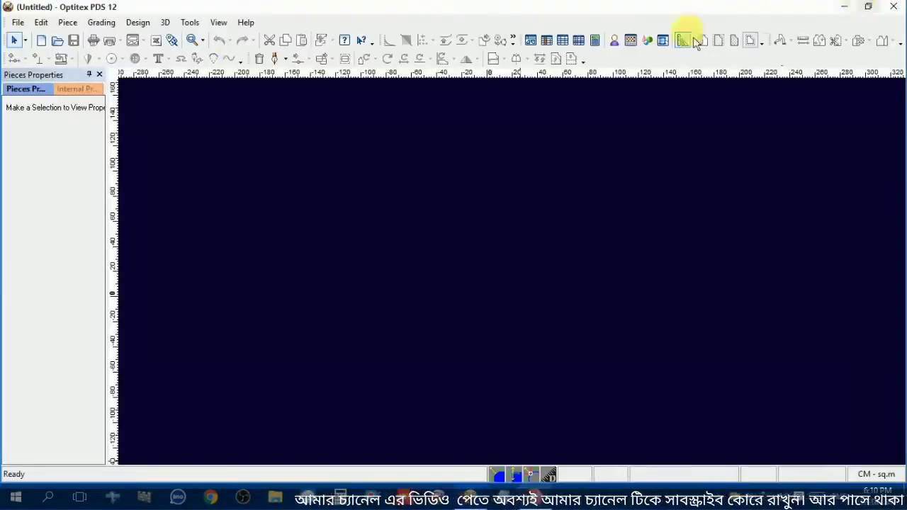
- Set the working unit to Centimeters in the Optitex PDS preferences
left_click(188, 22)
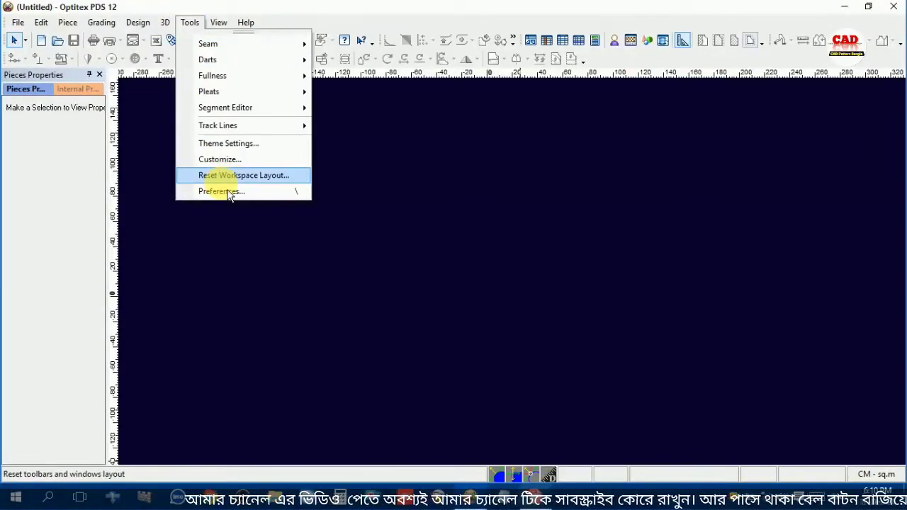
left_click(226, 190)
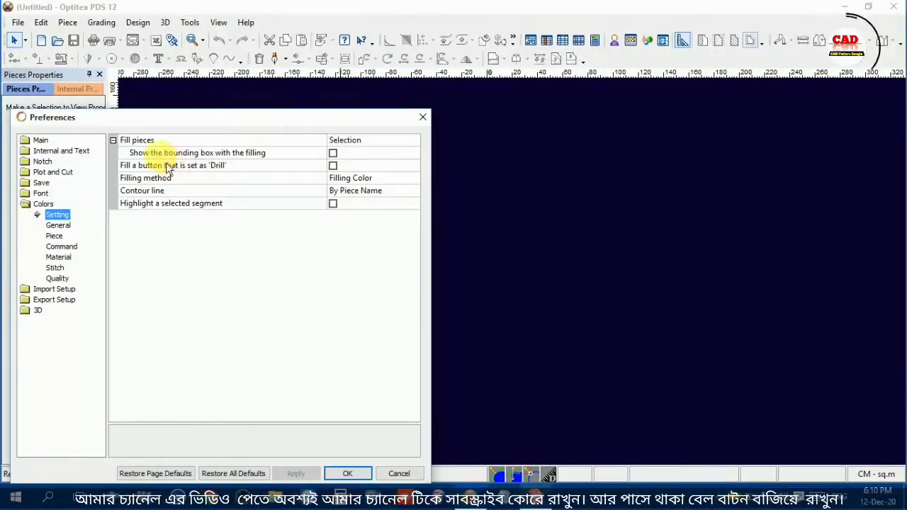
left_click(36, 140)
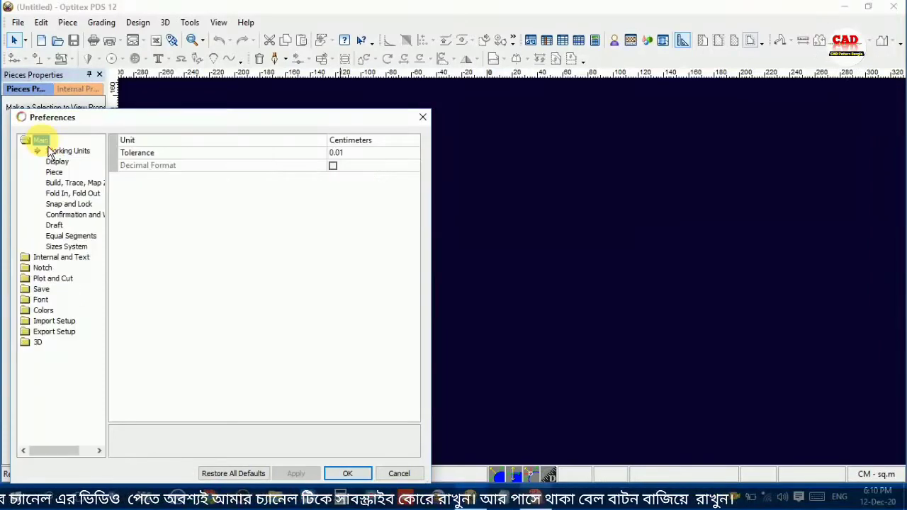
left_click(362, 140)
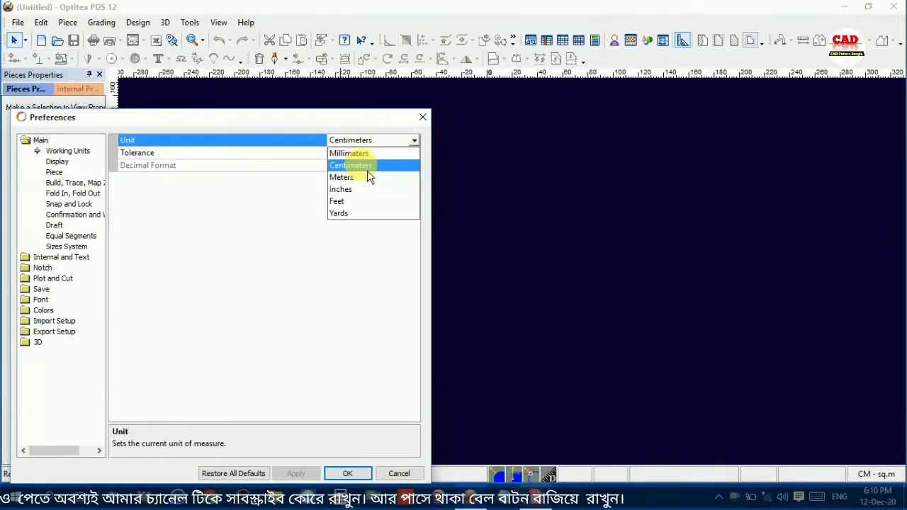
left_click(358, 167)
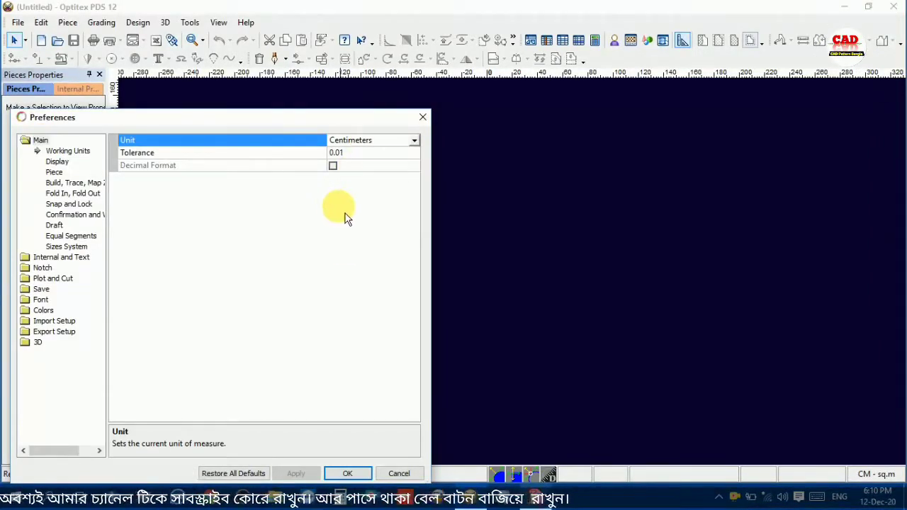
left_click(394, 141)
left_click(357, 165)
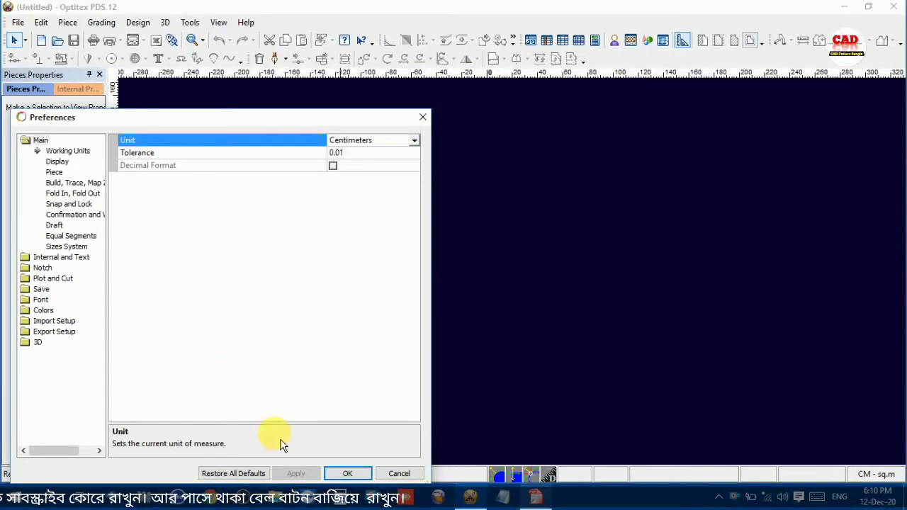
left_click(347, 473)
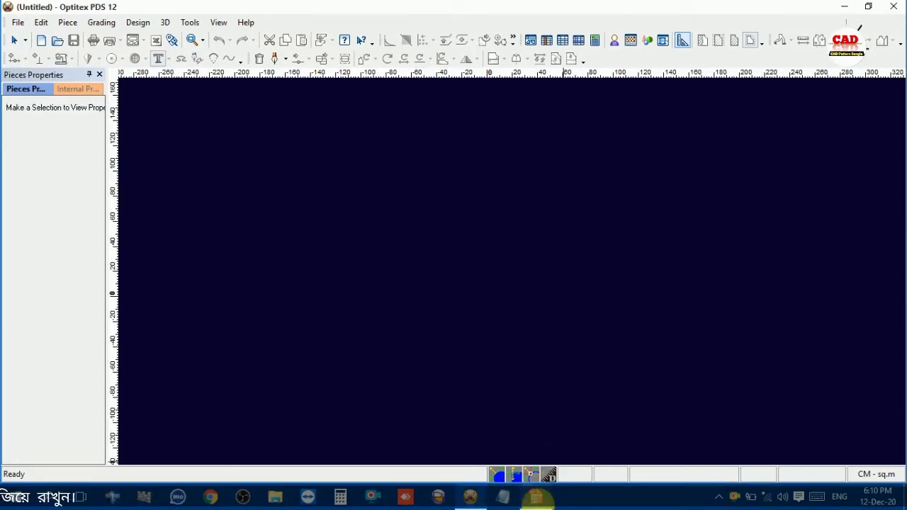
- Consult the measurement table in the PDF, then start a rectangular piece in Optitex PDS with a width of 72 cm
left_click(536, 498)
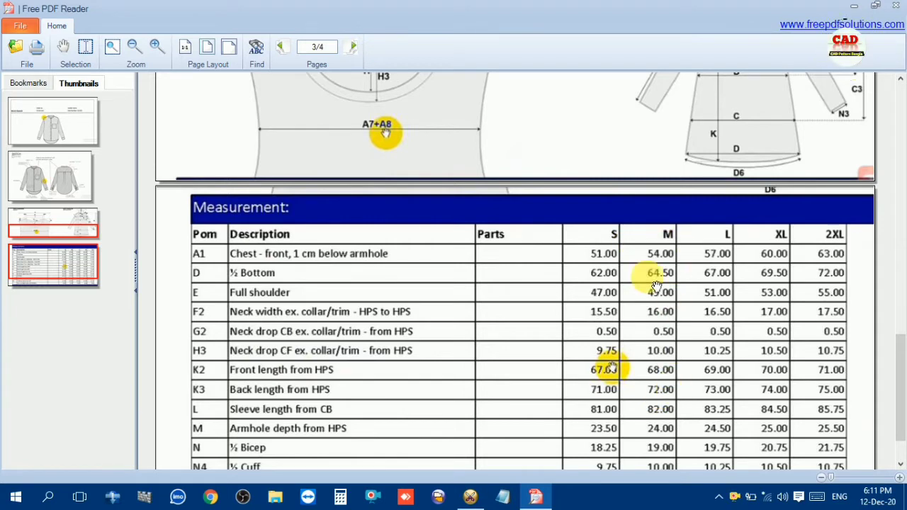
left_click(855, 7)
right_click(416, 167)
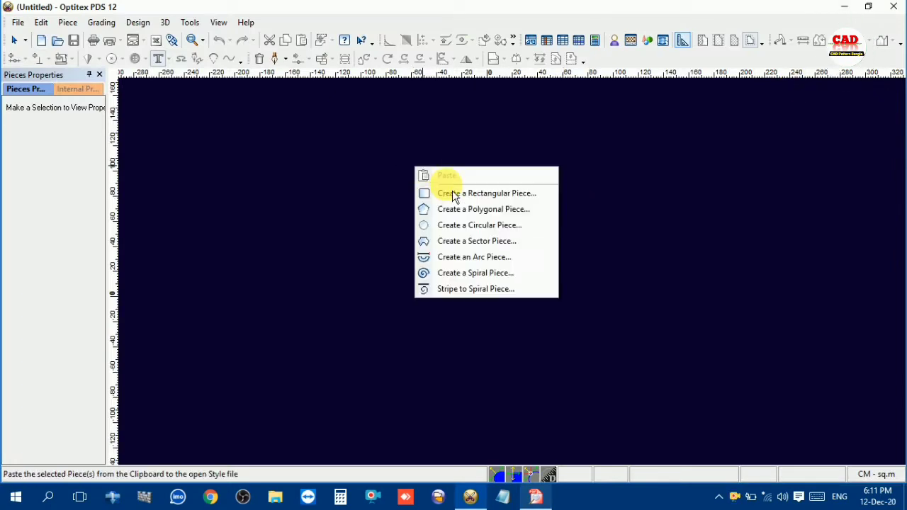
left_click(453, 193)
double_click(171, 183)
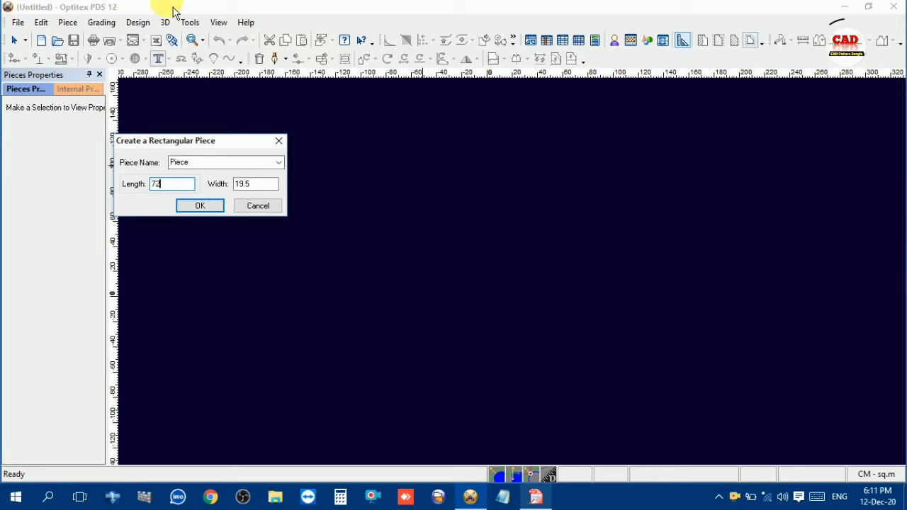
left_click_drag(166, 185, 142, 186)
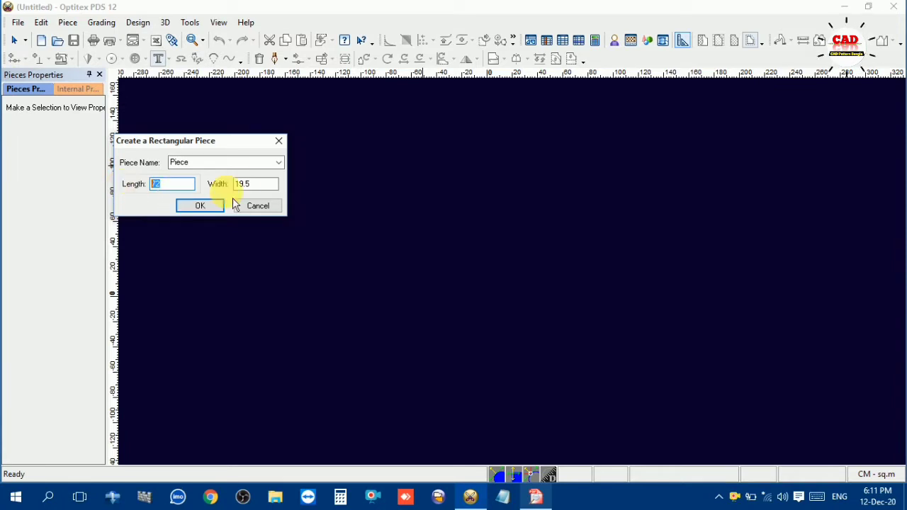
double_click(260, 184)
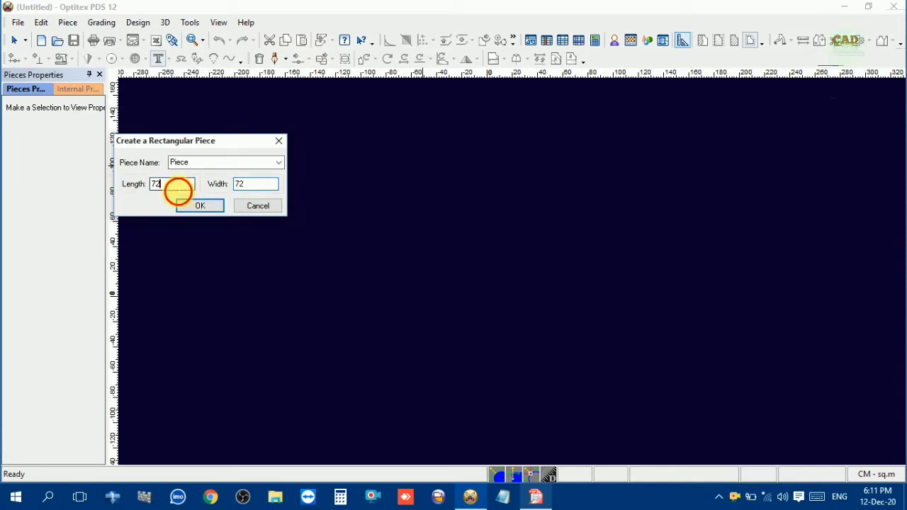
left_click_drag(179, 190, 116, 189)
- Set the rectangular piece's length to 27 cm after rechecking the measurement table, and create the piece
left_click(537, 498)
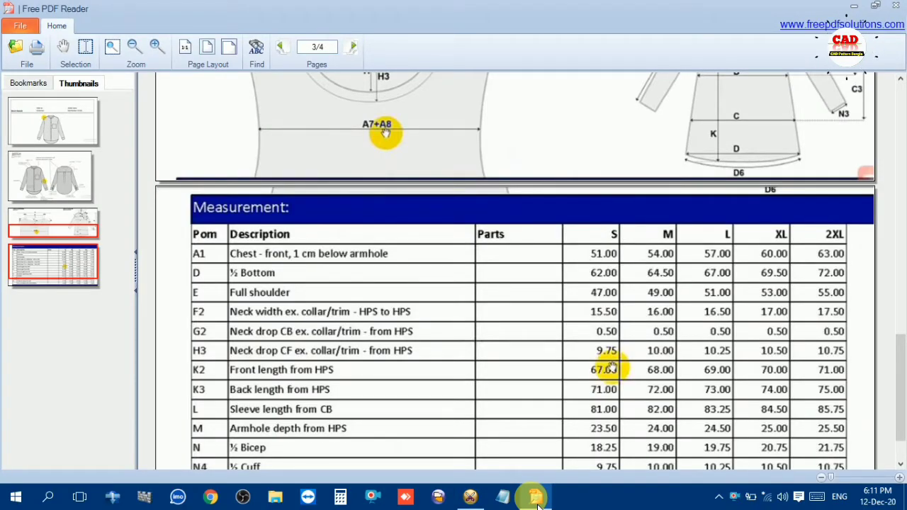
left_click(536, 498)
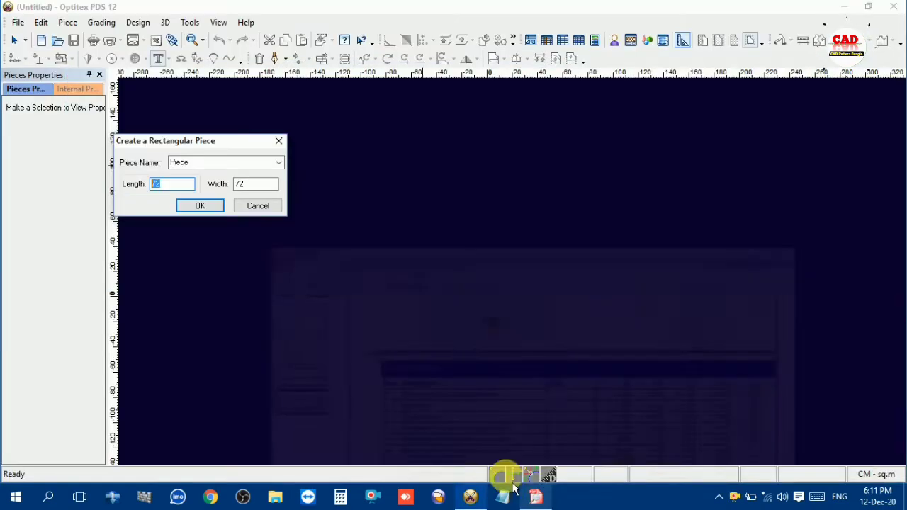
type("2")
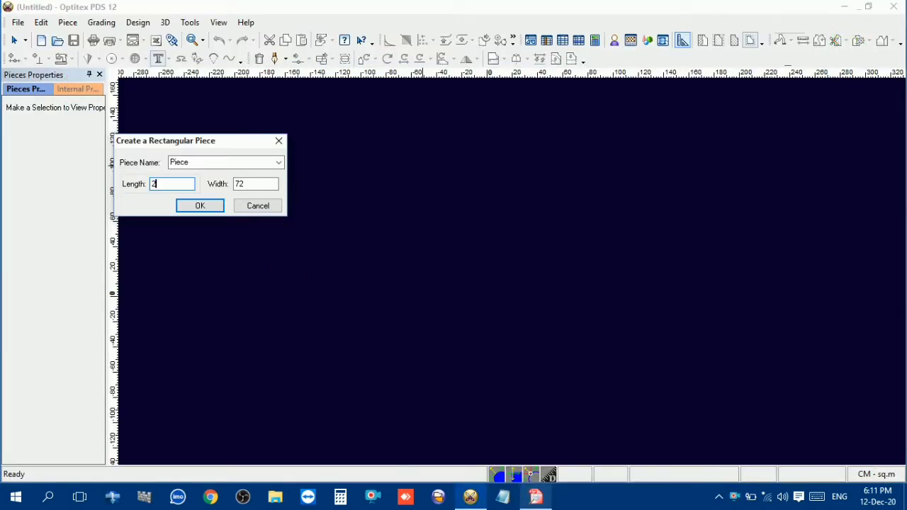
left_click(210, 206)
scroll(549, 230, "down", 1)
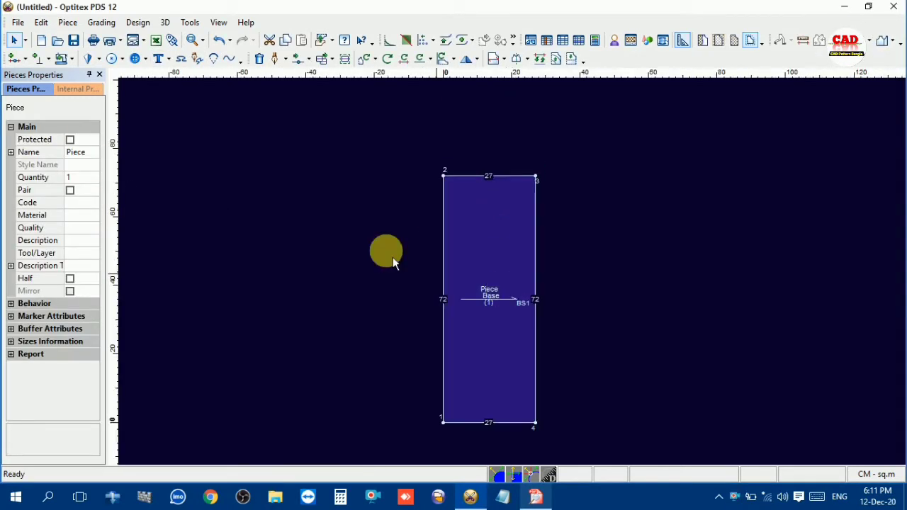
- Save the pattern file as 111222 in the Parametric folder, using the PDS Files type
left_click(74, 41)
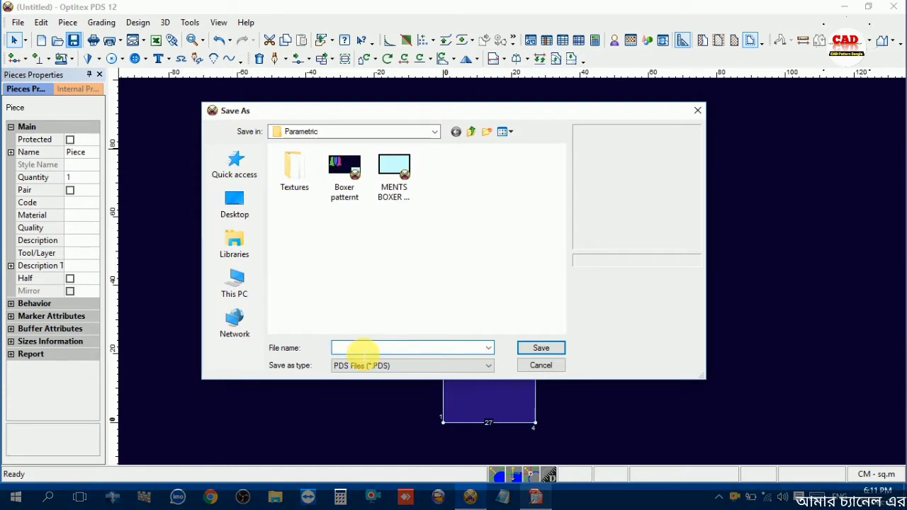
type("111222")
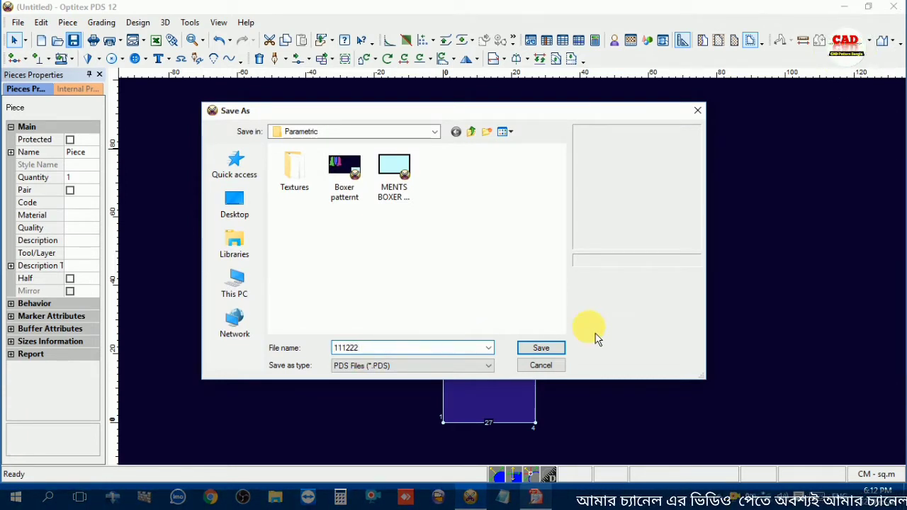
left_click(545, 347)
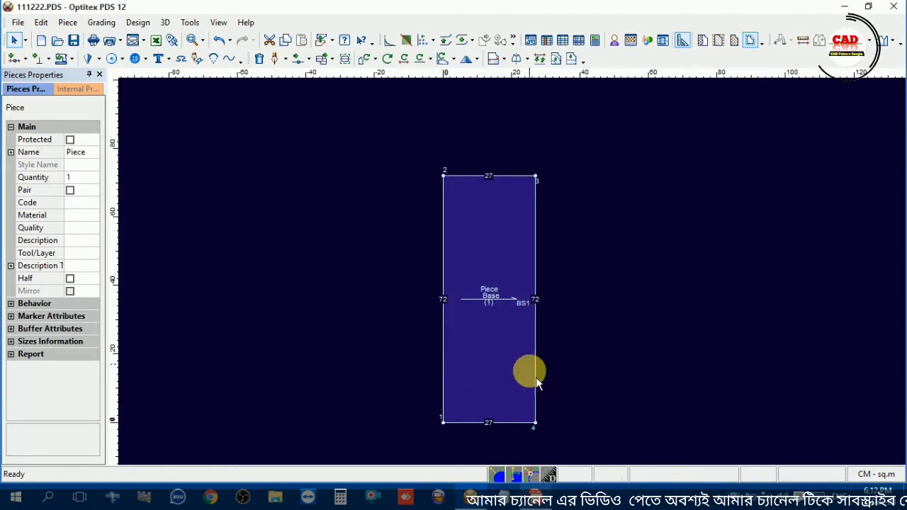
- Check the style number on the PDF's work sketch page, then return to Optitex PDS and try to edit the piece's style name
left_click(535, 496)
scroll(415, 223, "up", 7)
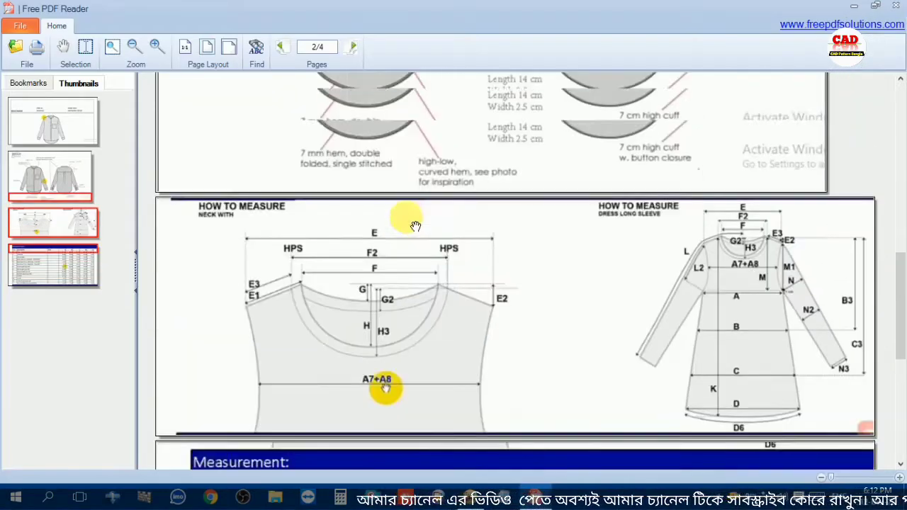
scroll(432, 227, "up", 6)
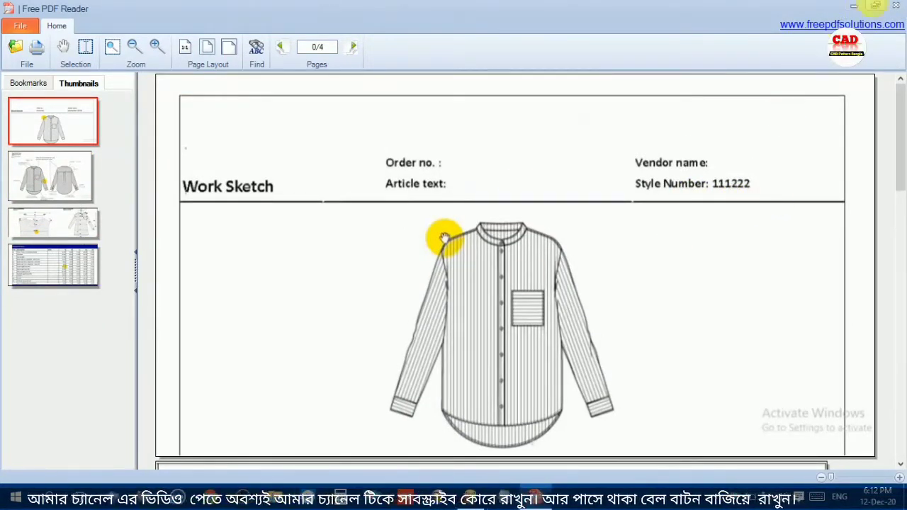
left_click(864, 13)
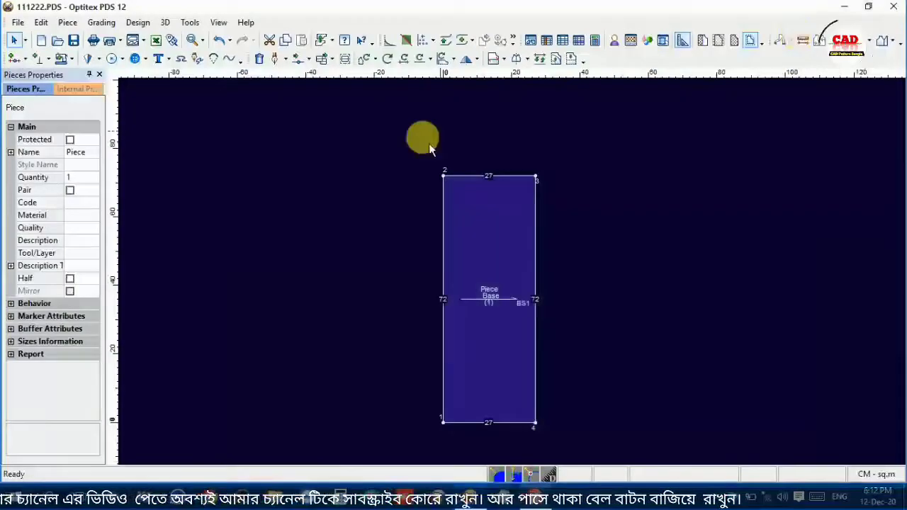
left_click(77, 164)
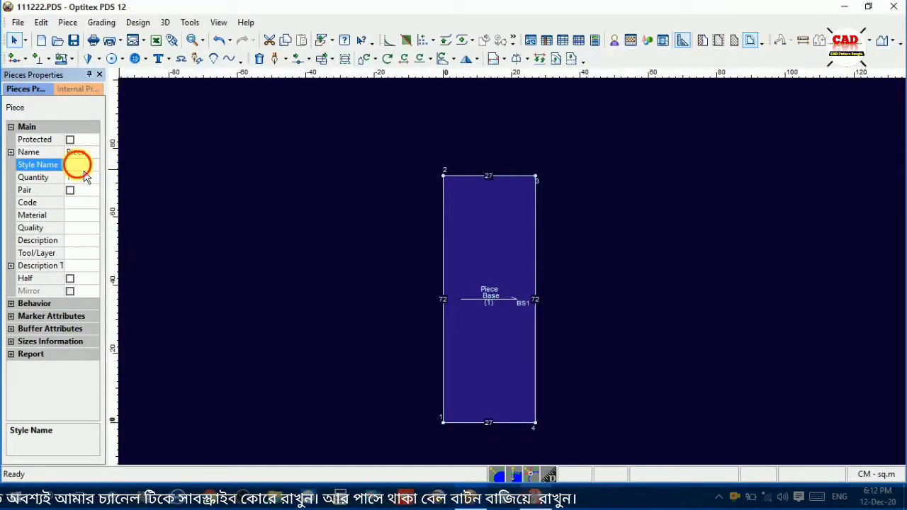
left_click(73, 164)
left_click(490, 208)
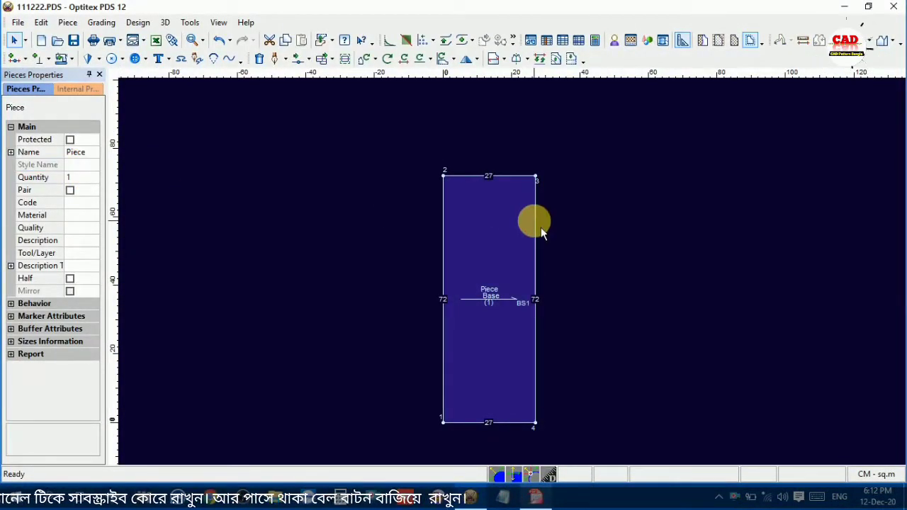
- Review the PDF's front and back sketch, neck measuring diagram and measurement table for the size S neck drops, then return to Optitex PDS
scroll(506, 290, "up", 4)
scroll(512, 272, "up", 1)
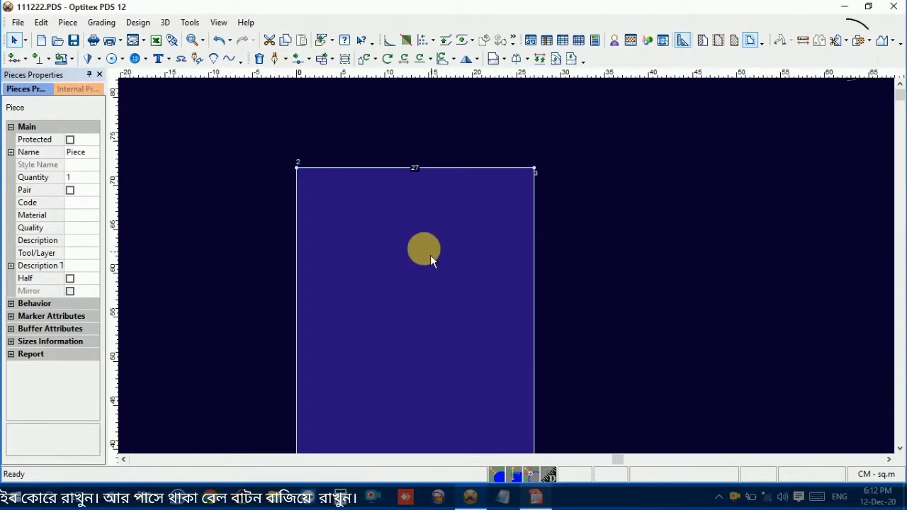
left_click(539, 499)
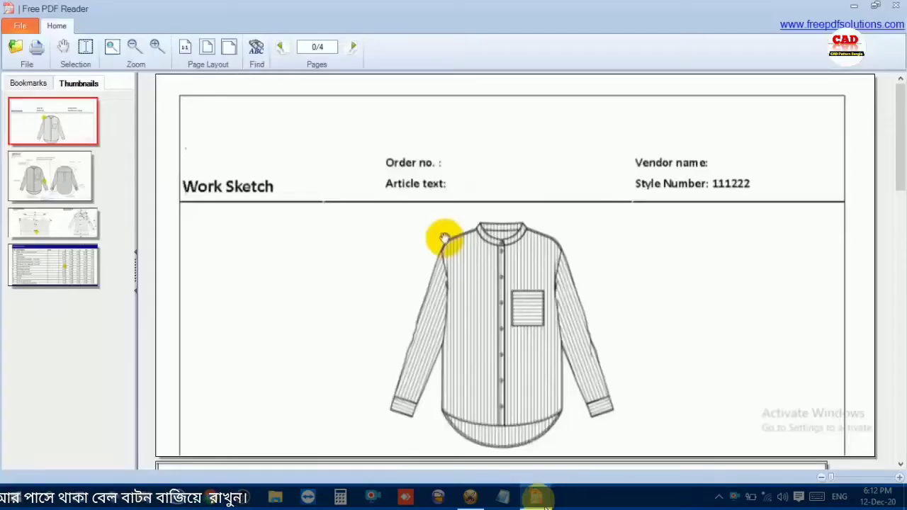
scroll(558, 345, "down", 3)
scroll(558, 345, "down", 15)
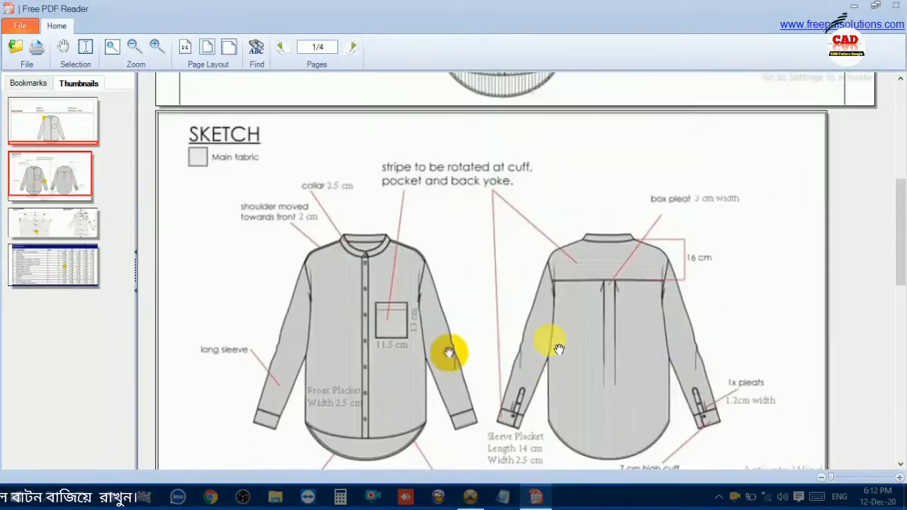
scroll(557, 347, "down", 1)
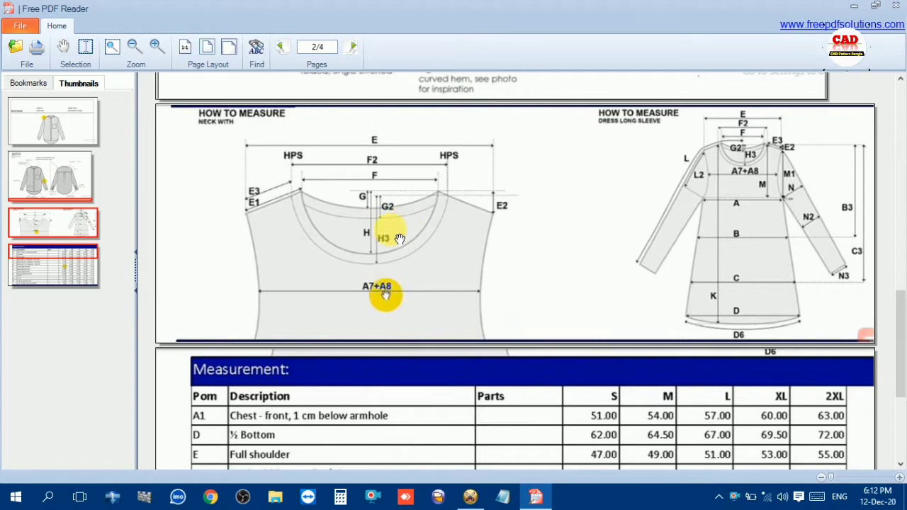
scroll(402, 233, "down", 5)
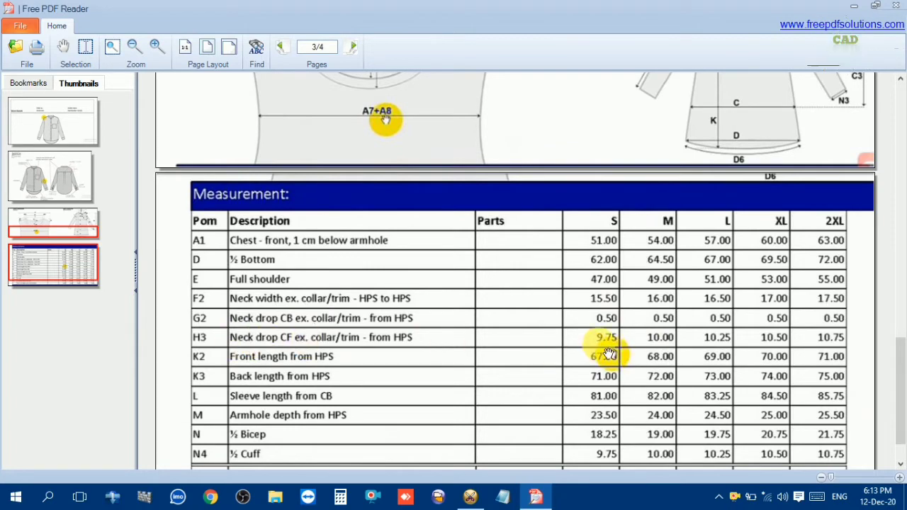
left_click(472, 496)
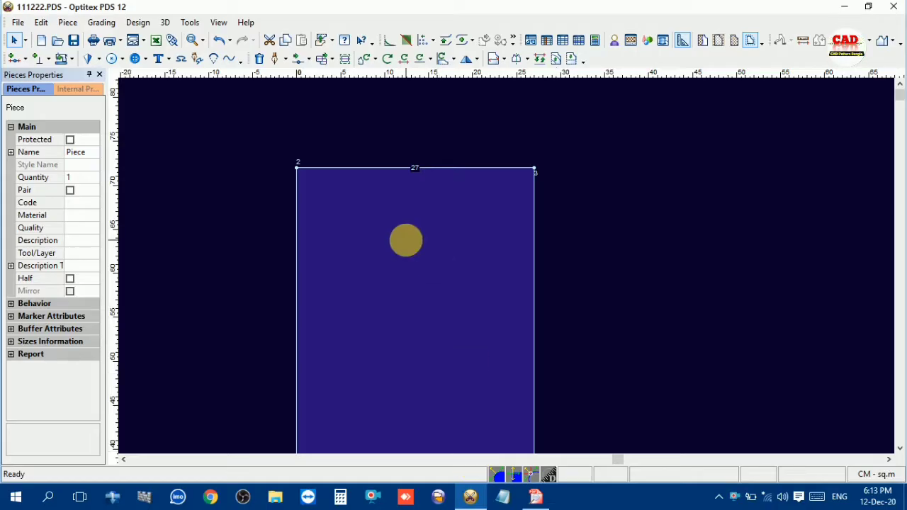
- Add a point on the piece's left edge, 9.75 cm below the upper-left corner, for the front neck drop
key("o")
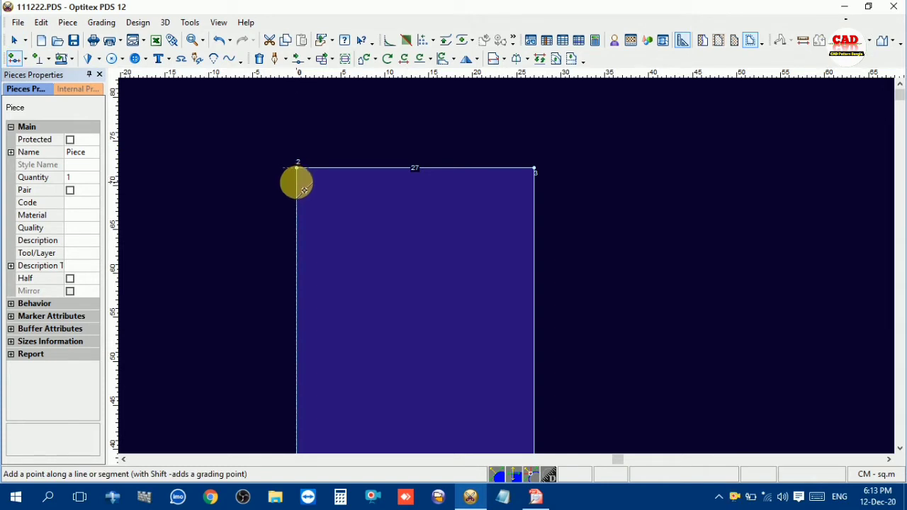
left_click(297, 183)
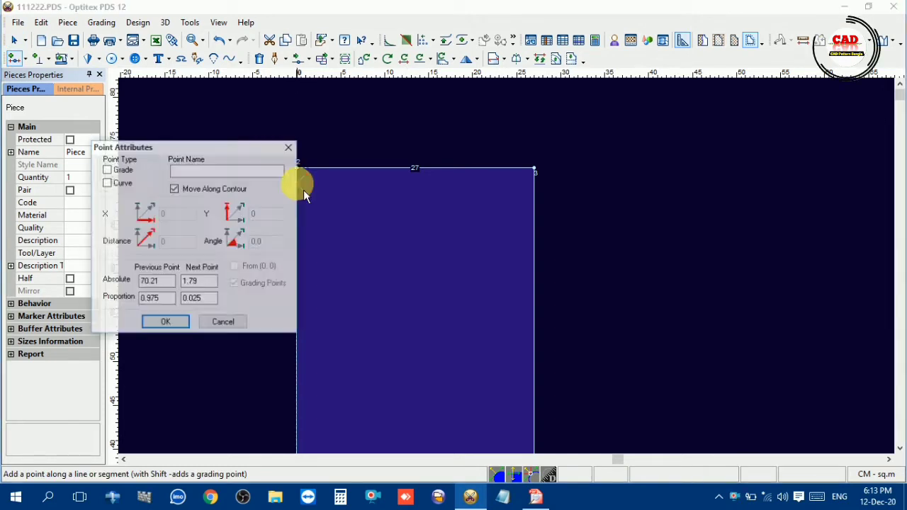
double_click(206, 281)
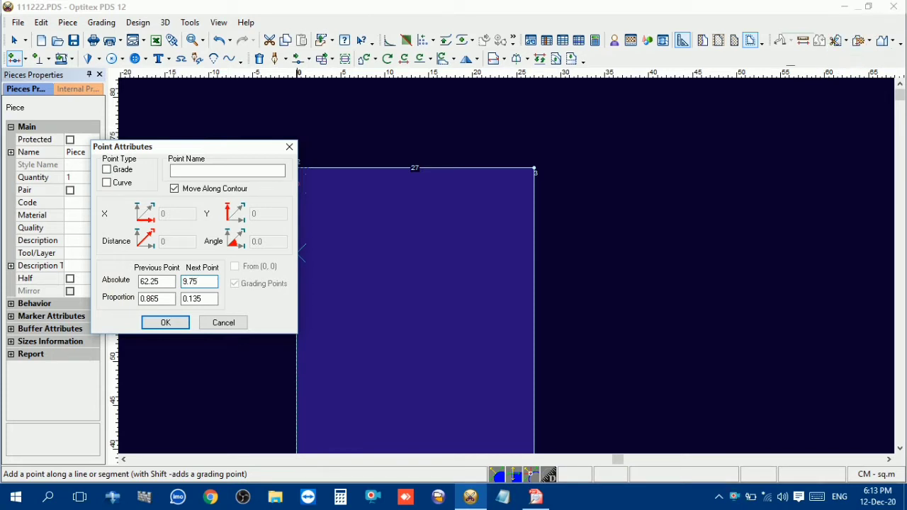
left_click(164, 323)
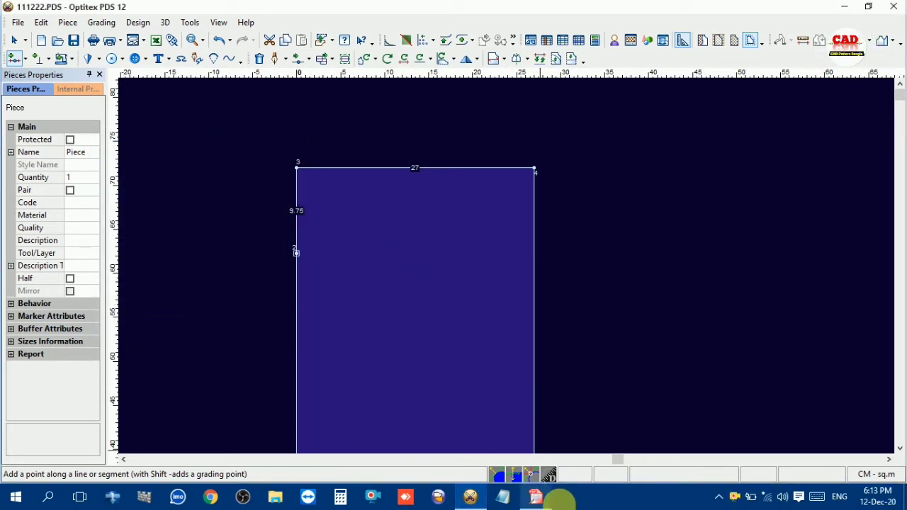
- Recheck the measurement table, then add a grading point on the left edge 0.5 cm below the upper-left corner for the back neck drop
left_click(535, 496)
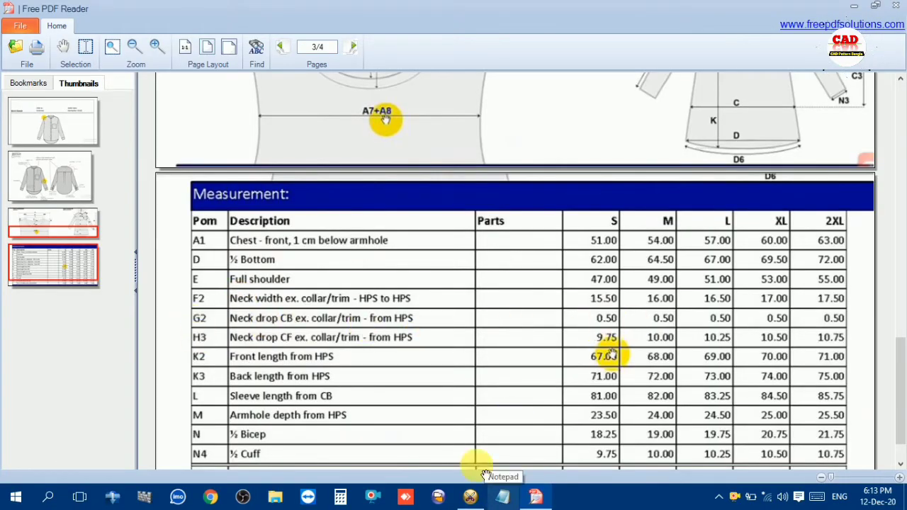
left_click(470, 496)
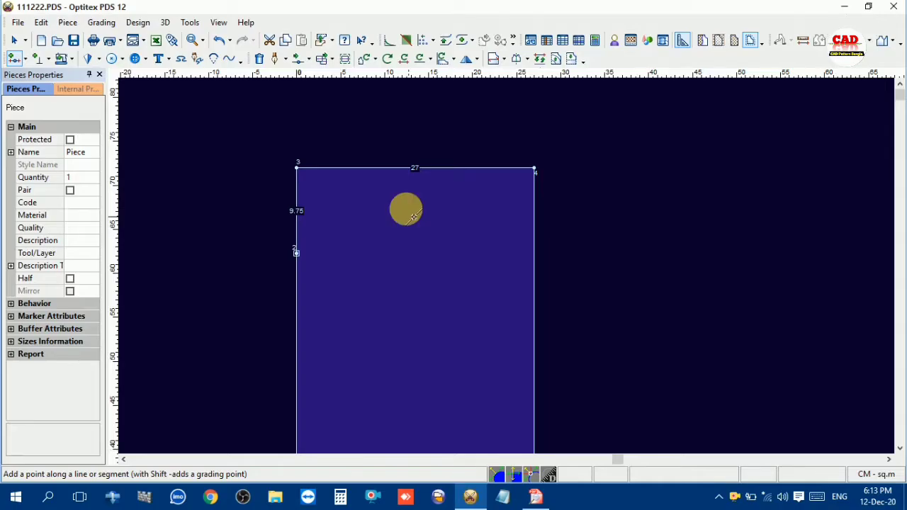
left_click(302, 187)
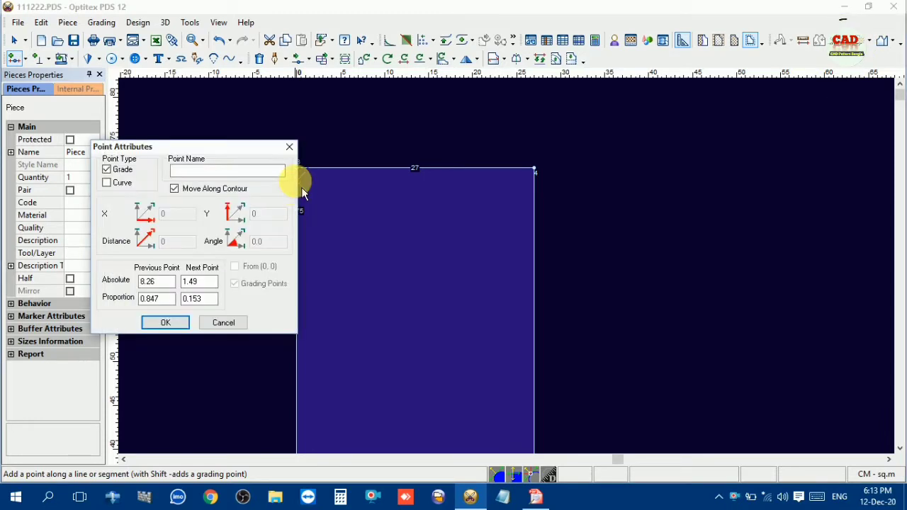
double_click(200, 282)
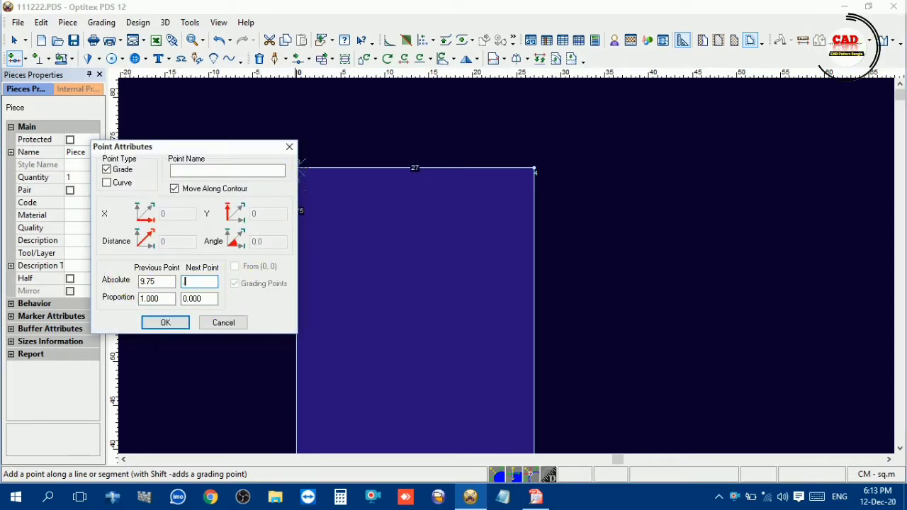
left_click(167, 322)
right_click(328, 125)
left_click(351, 136)
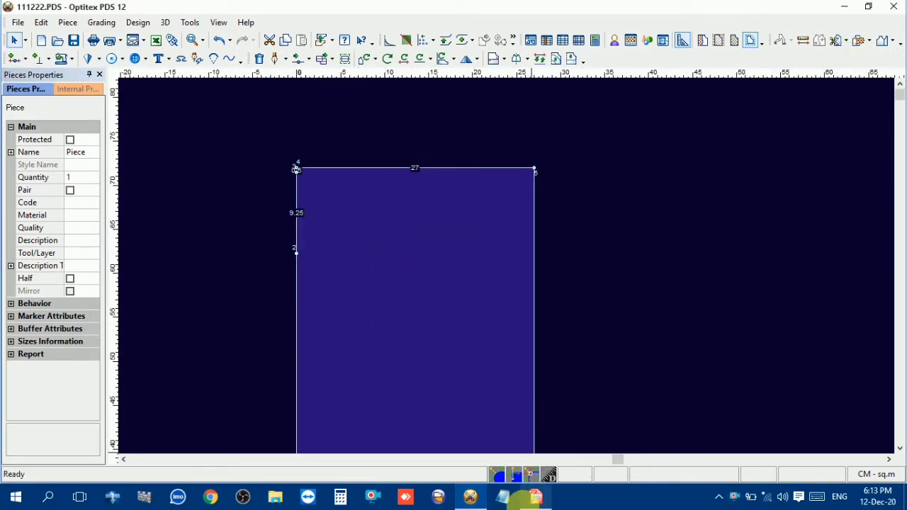
- Look up the size S neck width in the PDF's measuring diagram and measurement table, then return to Optitex PDS
left_click(536, 496)
scroll(410, 262, "up", 2)
left_click_drag(411, 261, 406, 293)
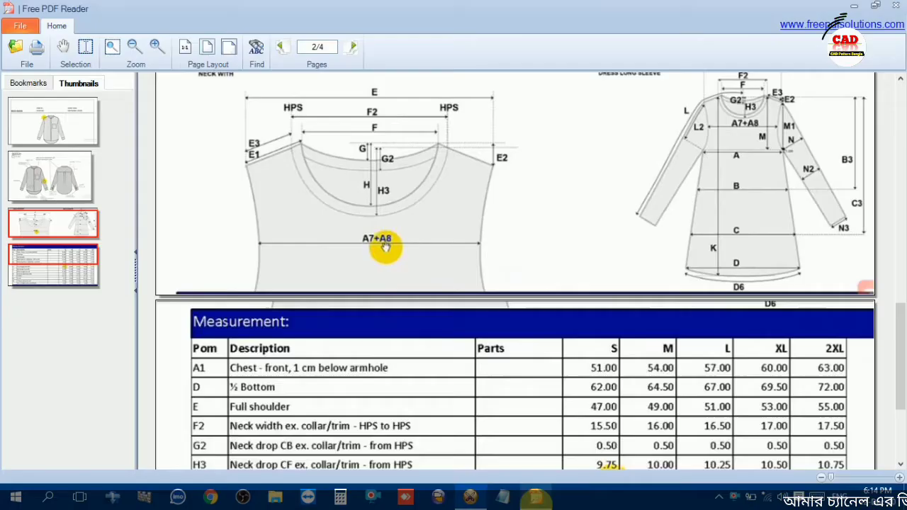
scroll(456, 370, "down", 3)
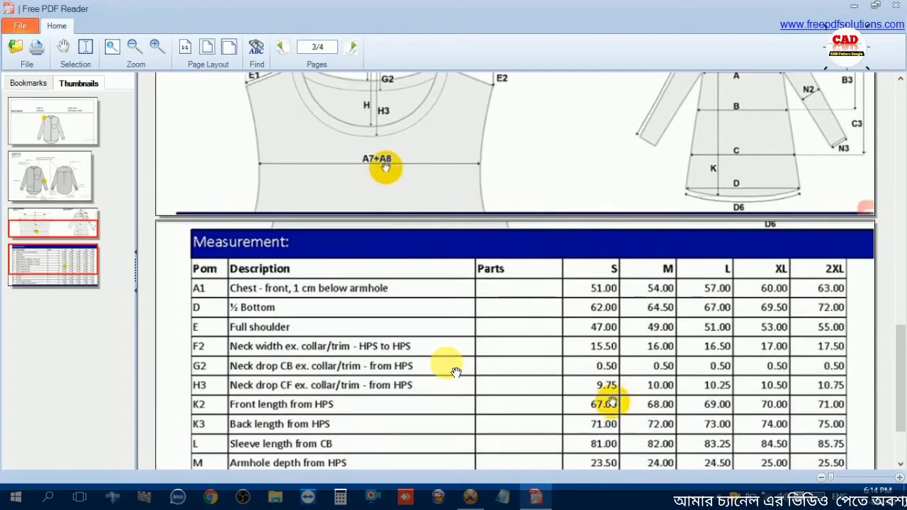
scroll(453, 369, "up", 1)
scroll(452, 370, "down", 3)
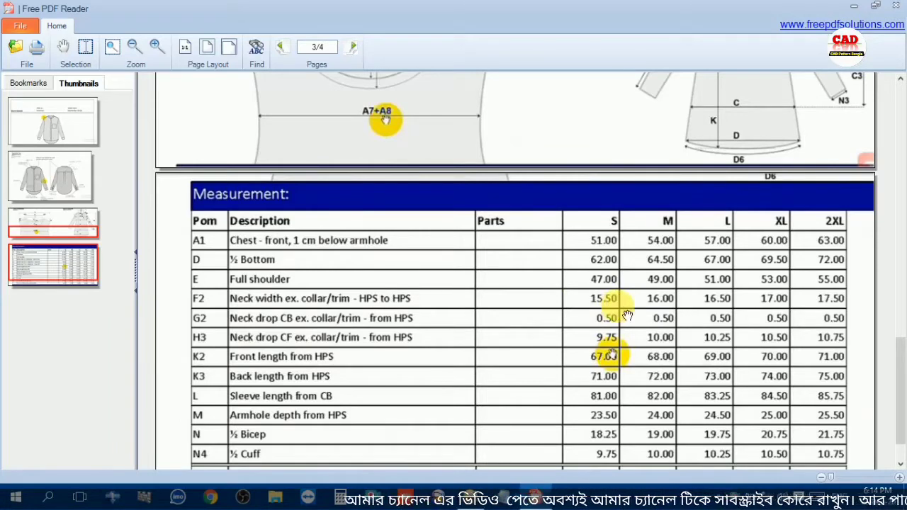
left_click(469, 496)
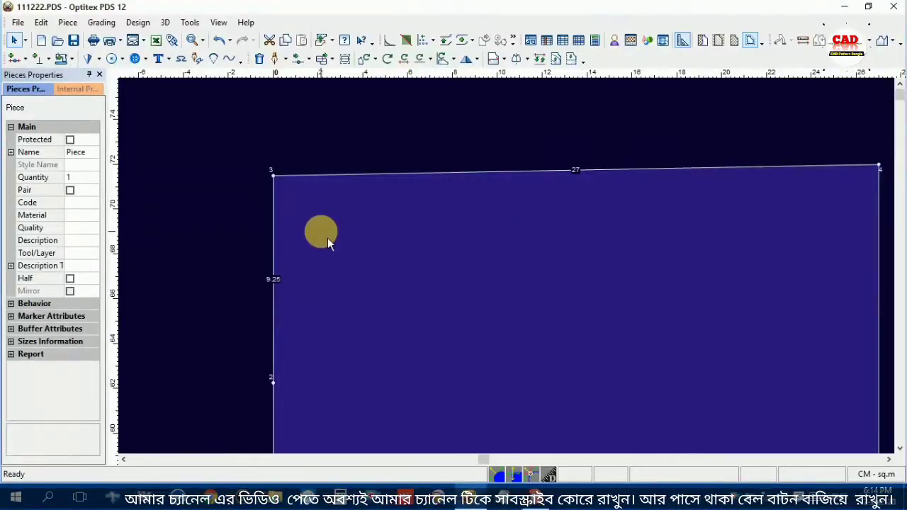
- Calculate half of the 15.5 cm neck width with the built-in calculator
left_click(594, 39)
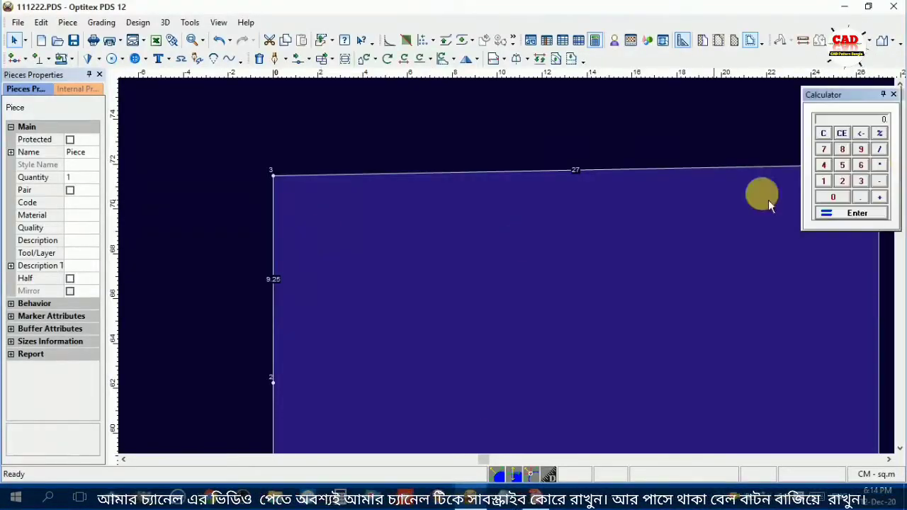
left_click(835, 137)
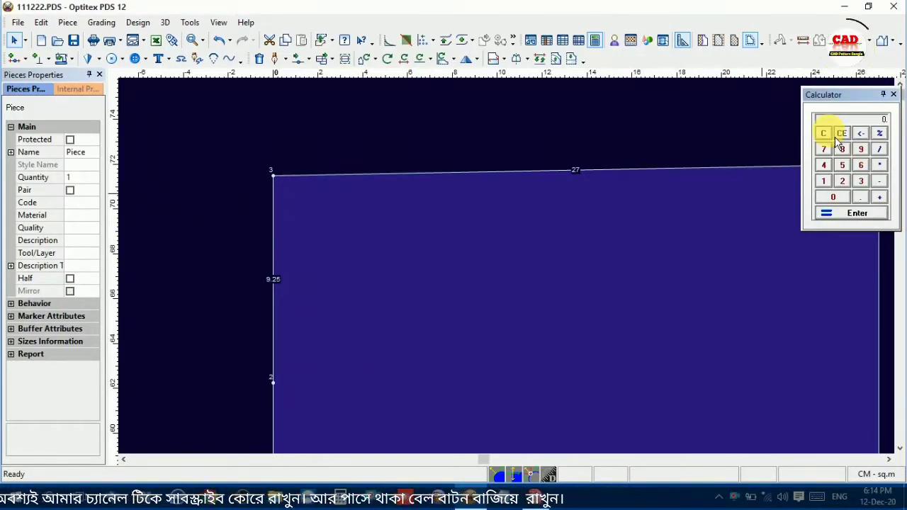
type("15")
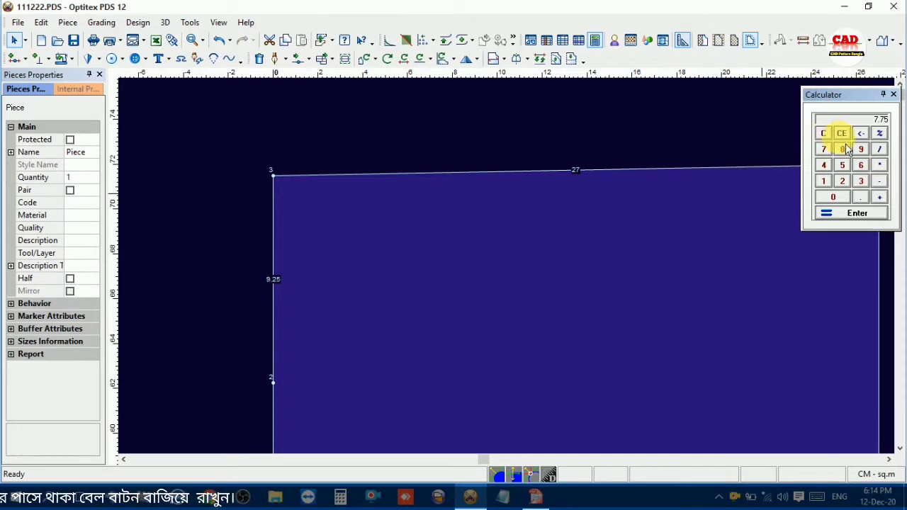
- Add a point on the piece's upper edge, 7.75 cm from its left end, to mark half the neck width
key("Insert")
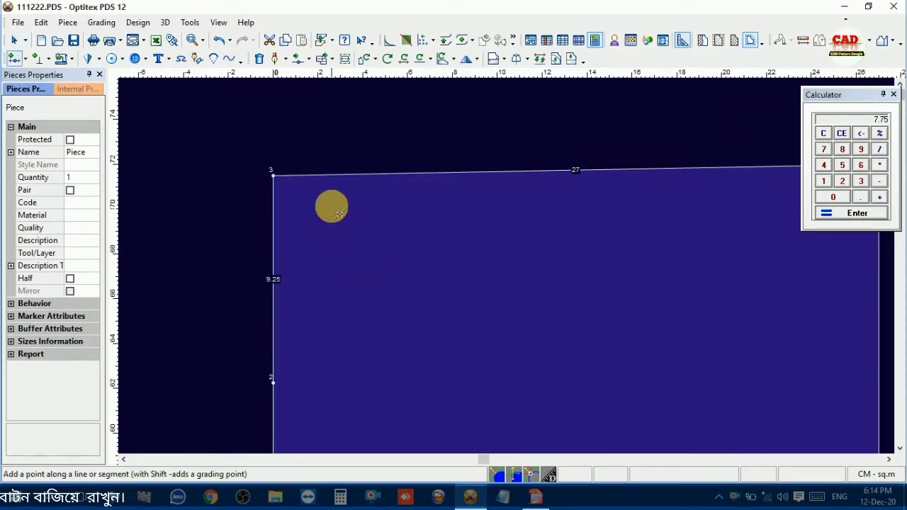
left_click(351, 174)
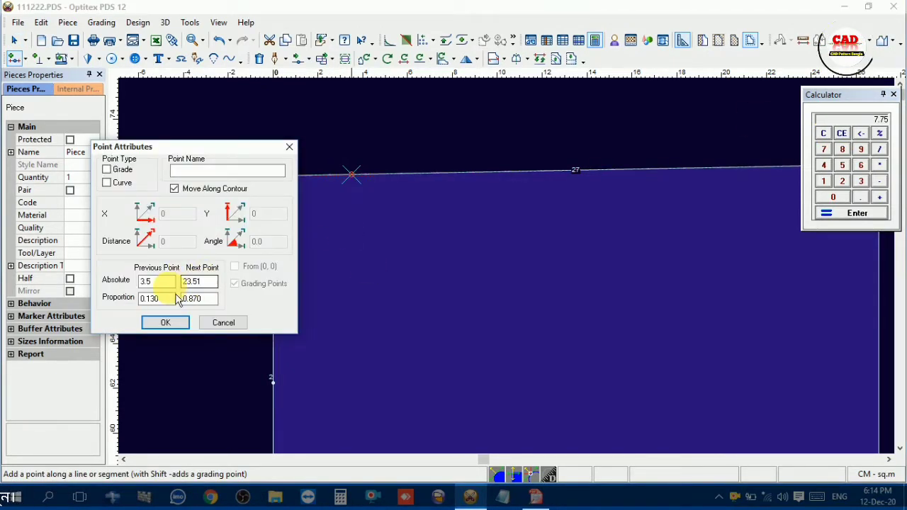
left_click_drag(172, 283, 97, 283)
type("7")
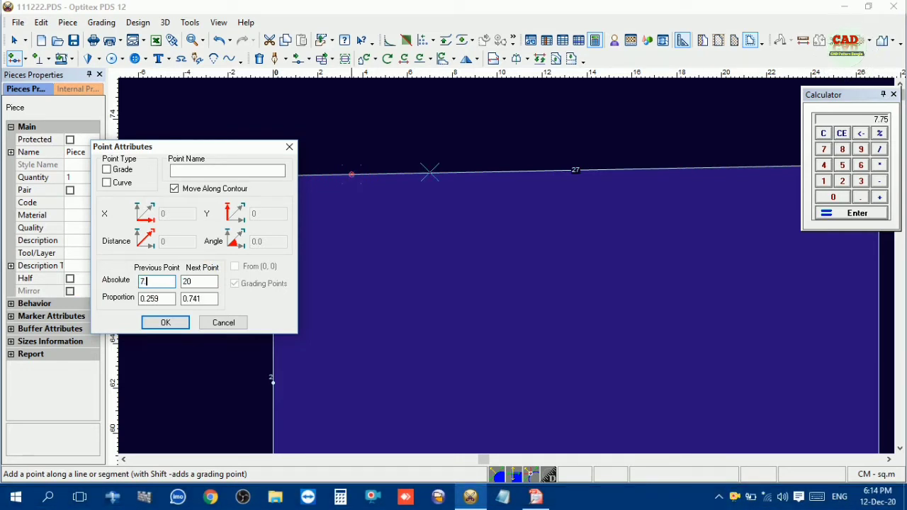
type(".75")
key("Return")
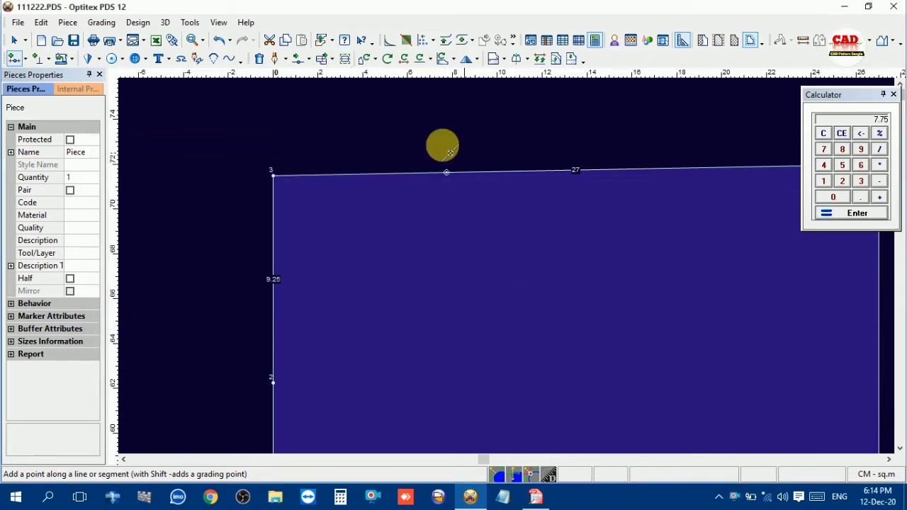
right_click(315, 119)
left_click(347, 121)
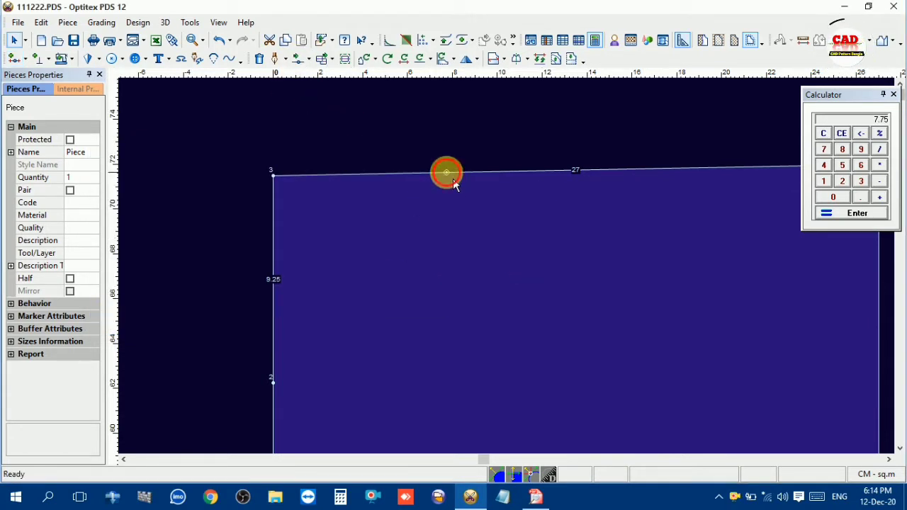
- Make the neck-width point on the upper edge a grading point and draw an internal line to it from the front neck-drop point
left_click(447, 173)
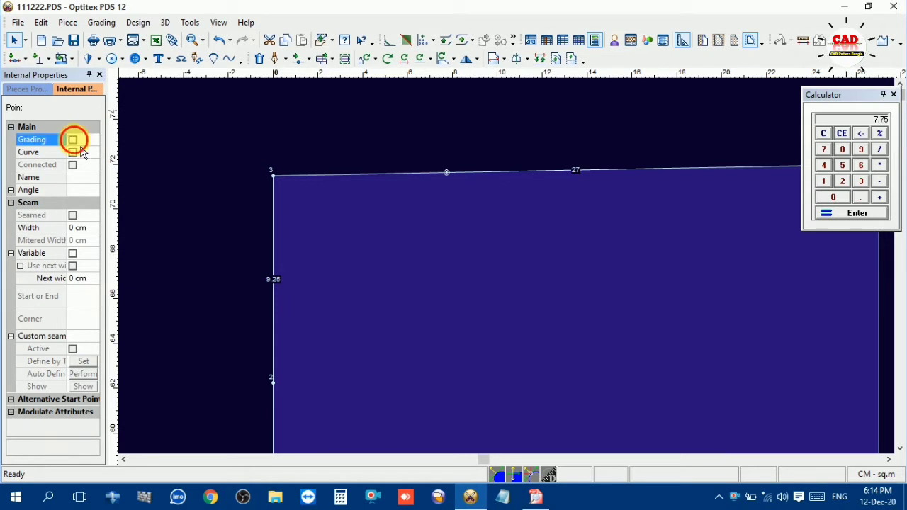
left_click(326, 170)
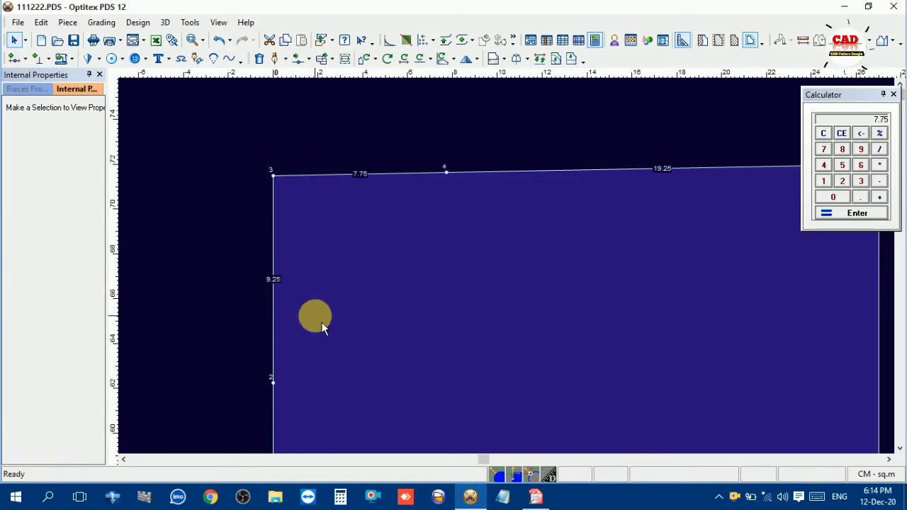
key("d")
left_click(272, 382)
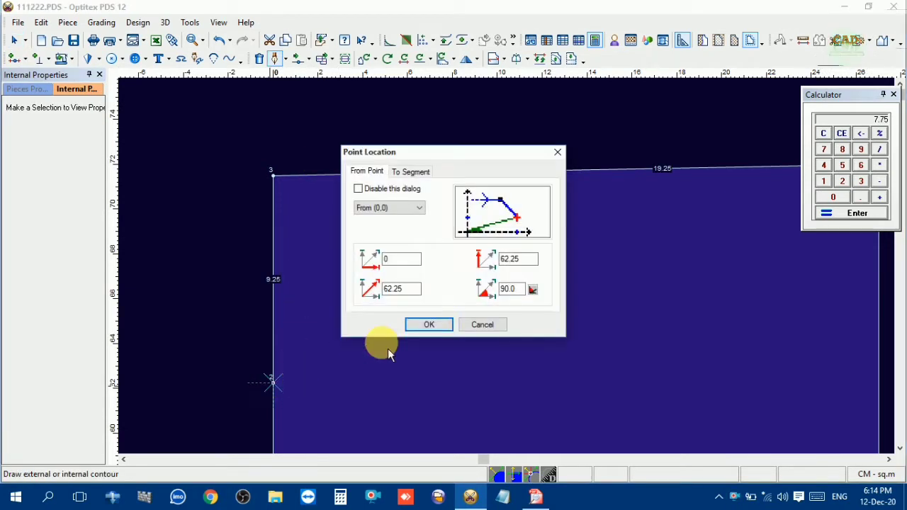
left_click(428, 325)
left_click(446, 173)
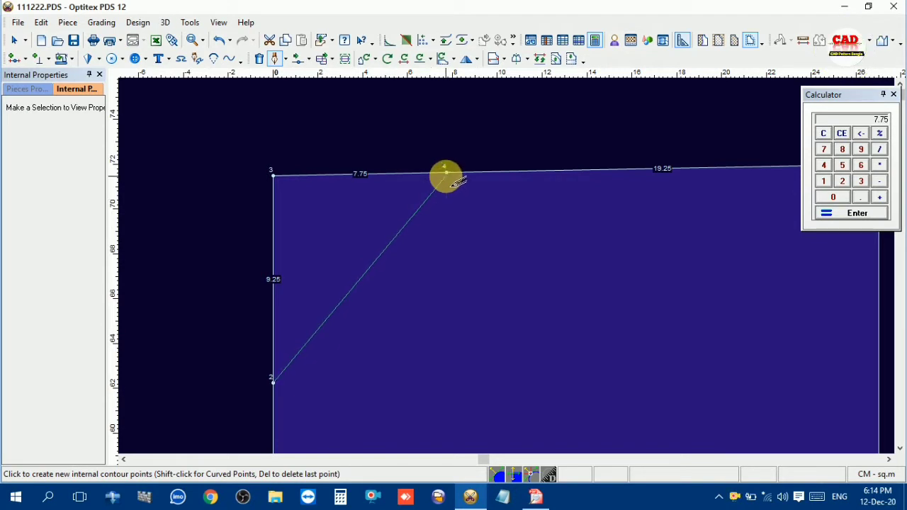
left_click(415, 327)
right_click(365, 125)
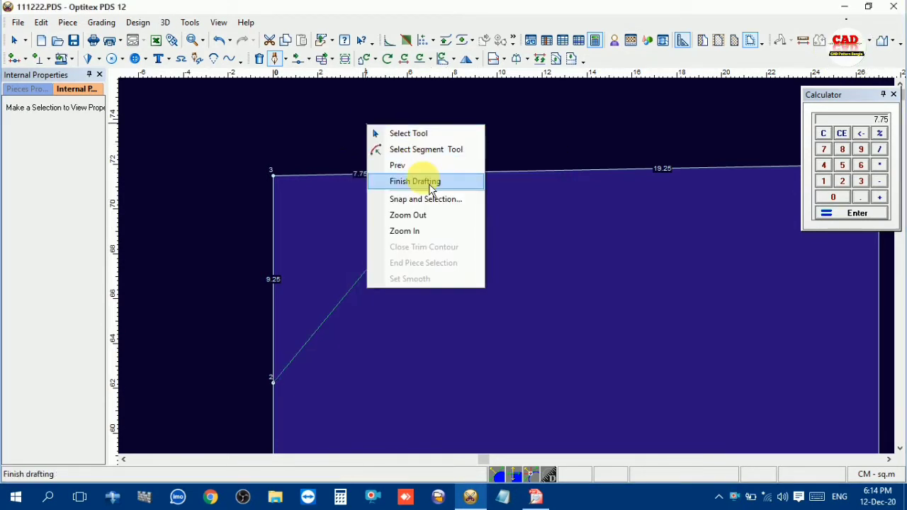
left_click(430, 185)
right_click(376, 127)
left_click(406, 137)
left_click(372, 301)
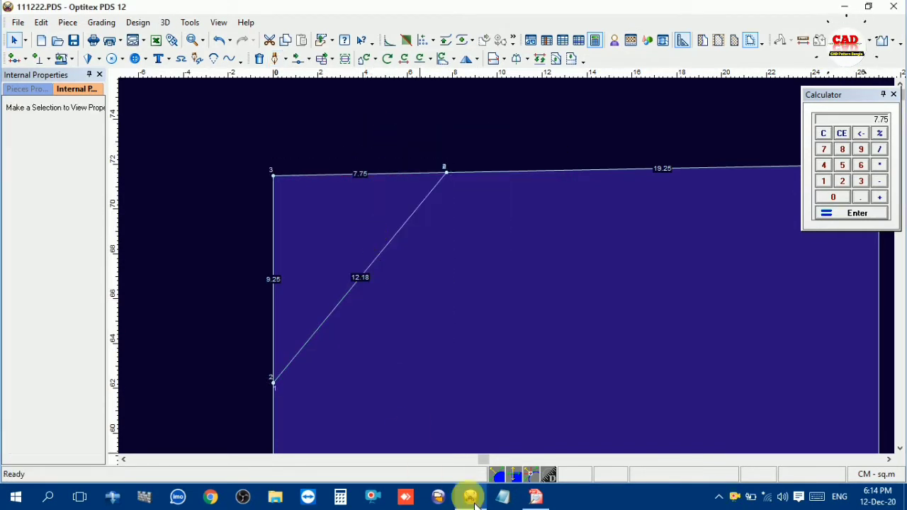
- Place a horizontal guideline through the piece's upper-left corner point
left_click(372, 498)
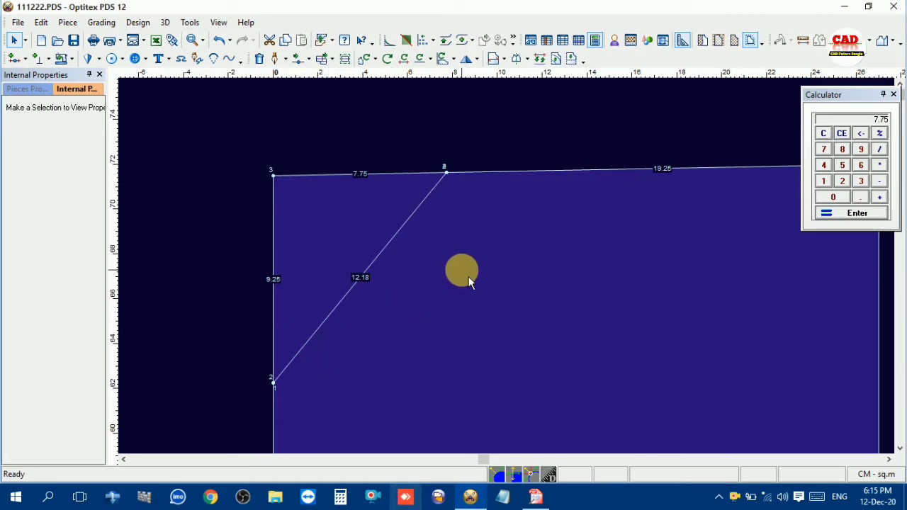
scroll(483, 260, "up", 2)
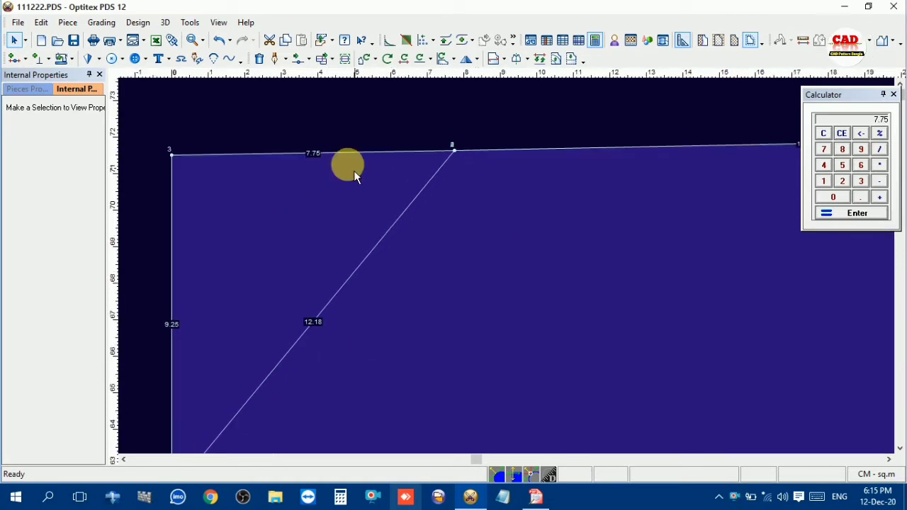
left_click_drag(300, 169, 300, 161)
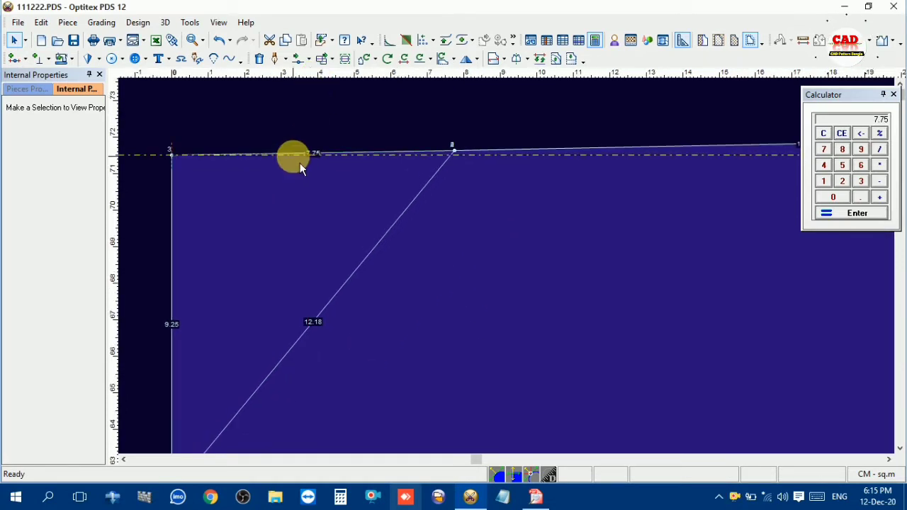
scroll(299, 162, "up", 3)
scroll(717, 285, "down", 1)
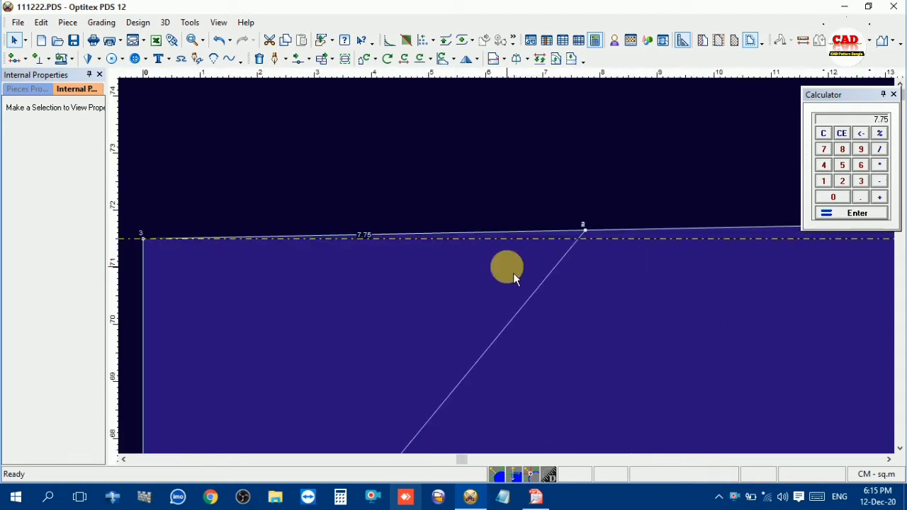
scroll(514, 293, "down", 3)
- Shape the diagonal line into a front neckline with two curve points, moving the first 0.29 cm right and 3.05 cm down
key("m")
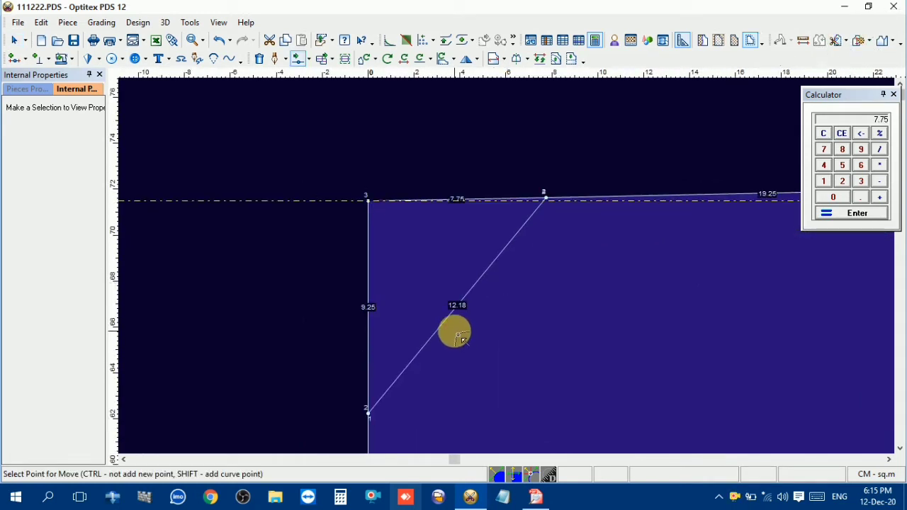
left_click(436, 330, "shift")
left_click_drag(439, 333, 450, 406)
left_click(443, 400)
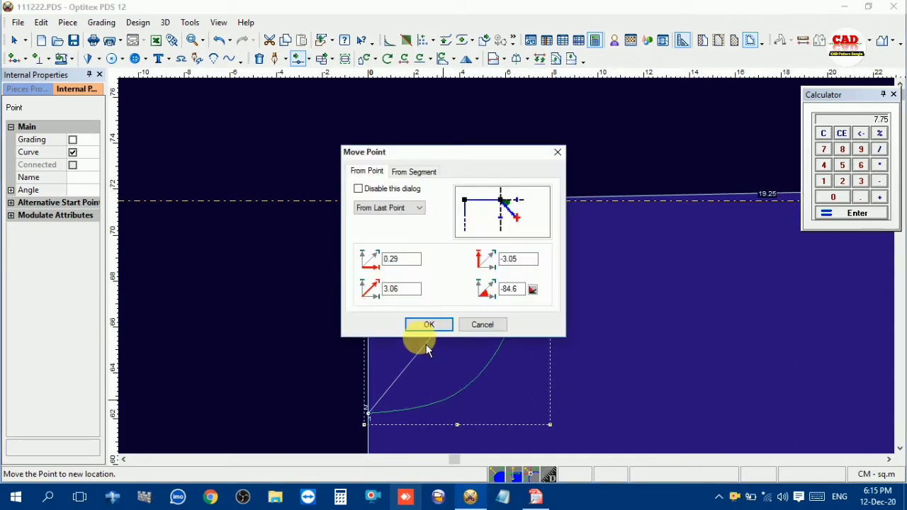
left_click(429, 324)
left_click(510, 323, "shift")
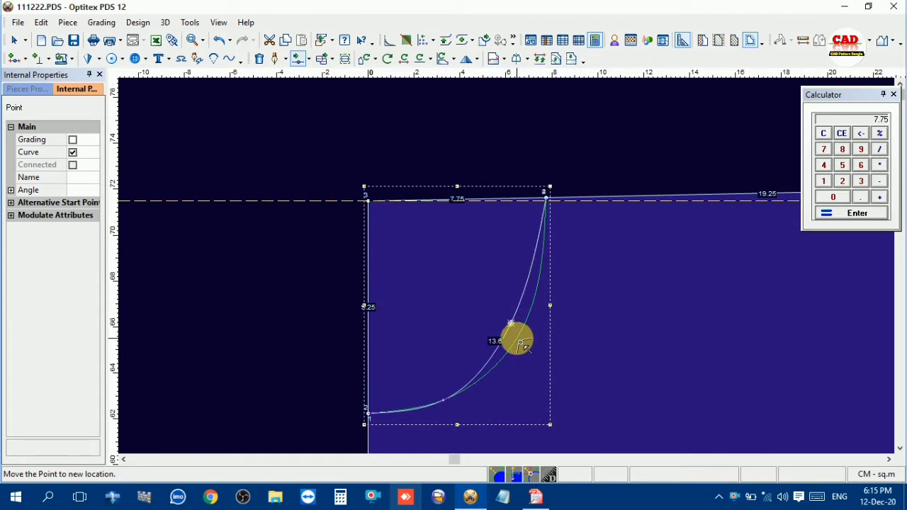
left_click_drag(521, 343, 520, 342)
left_click(430, 325)
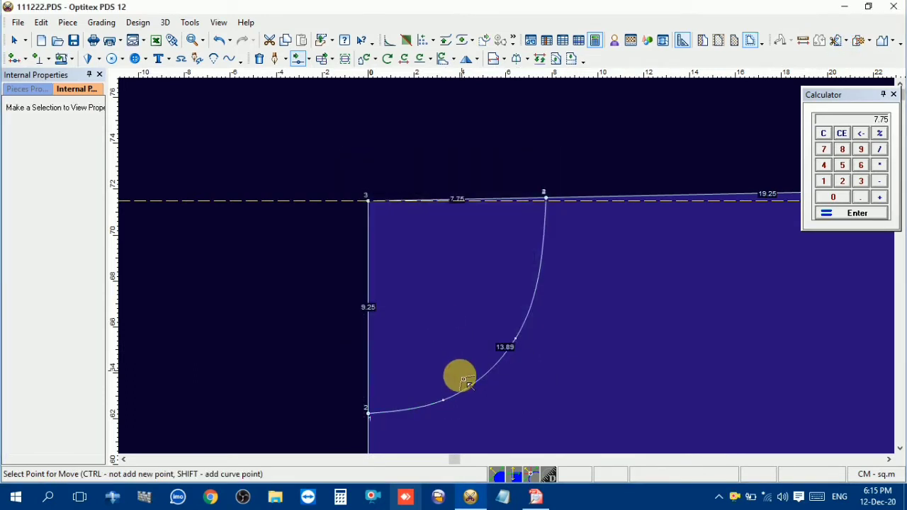
- Fine-tune the front neckline's two curve points, shifting the lower one 0.14 cm left
left_click(447, 408)
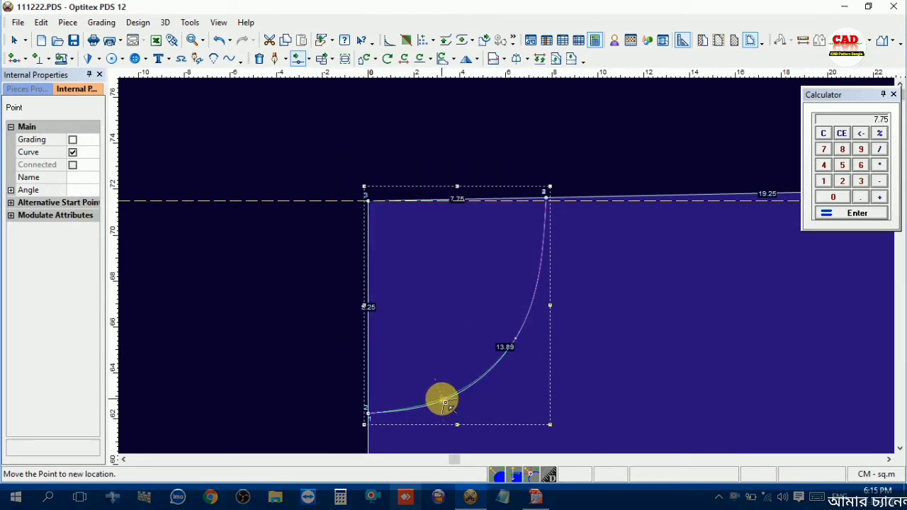
left_click(442, 399)
left_click(429, 327)
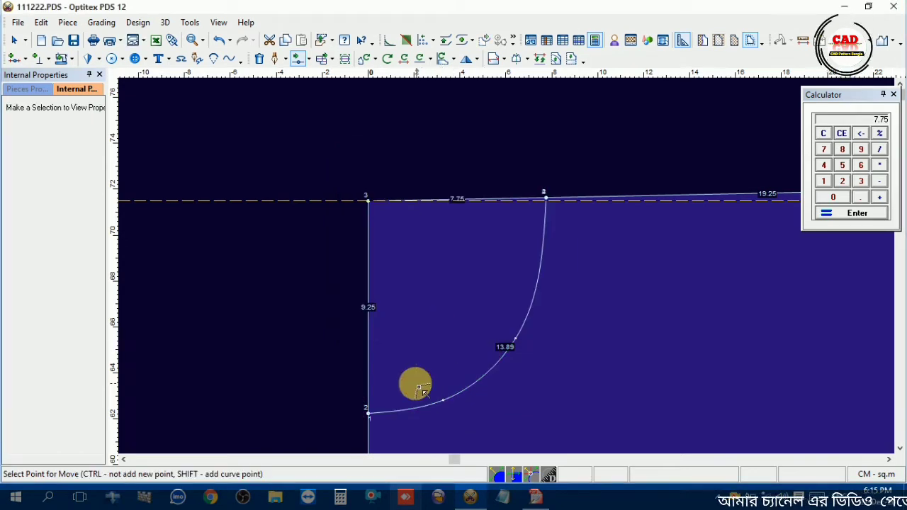
scroll(515, 275, "up", 2)
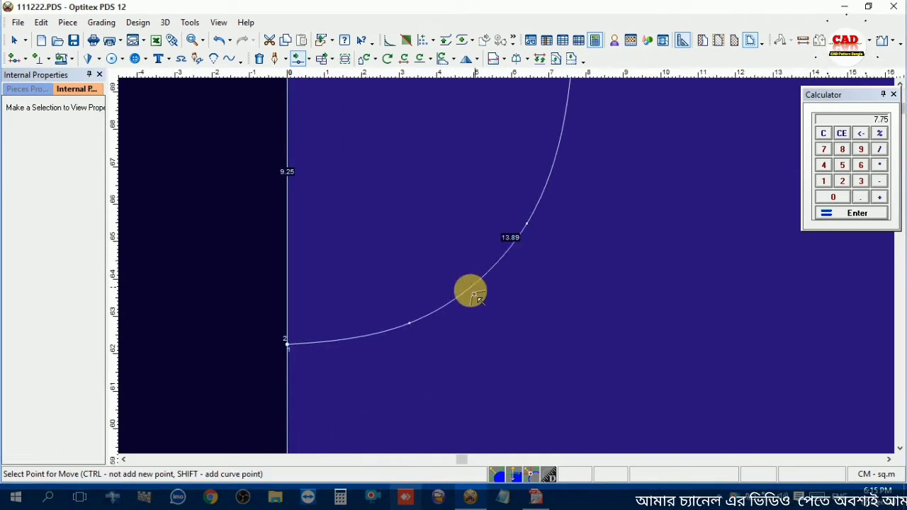
left_click(409, 327)
left_click(411, 329)
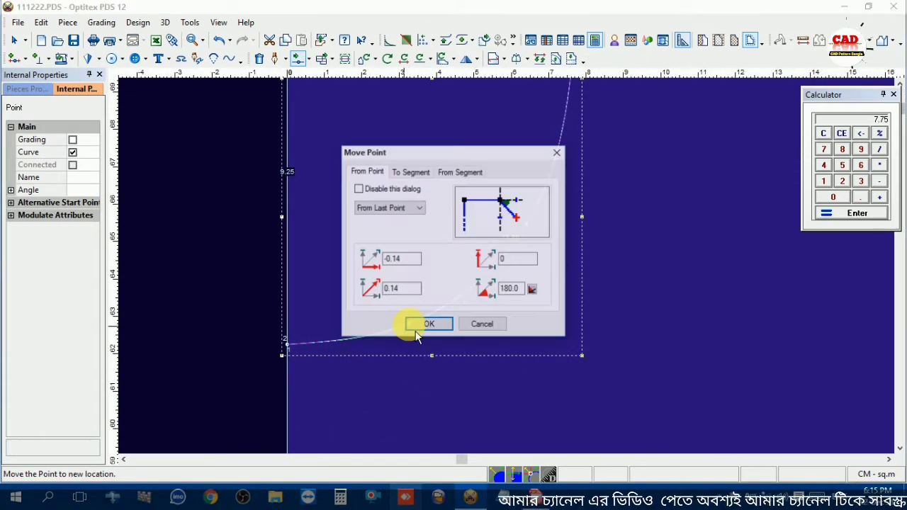
left_click(430, 324)
left_click(530, 228)
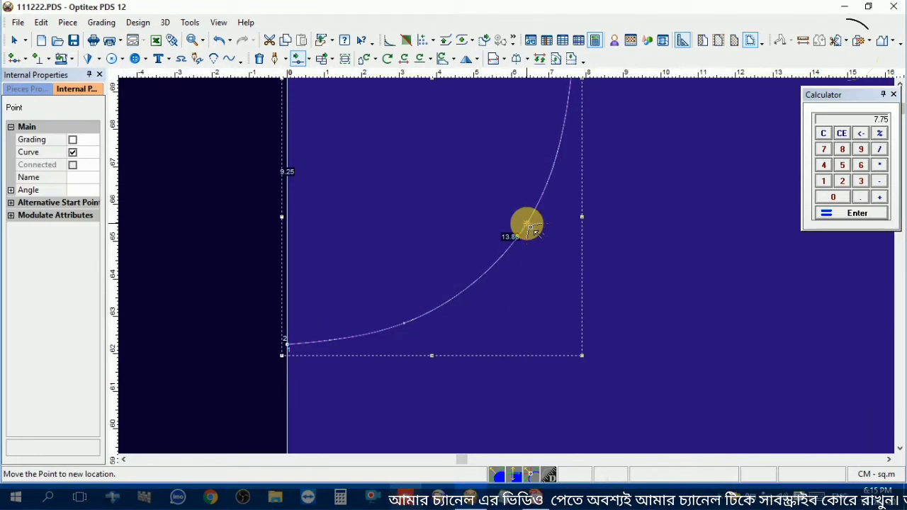
left_click(528, 224)
left_click(439, 324)
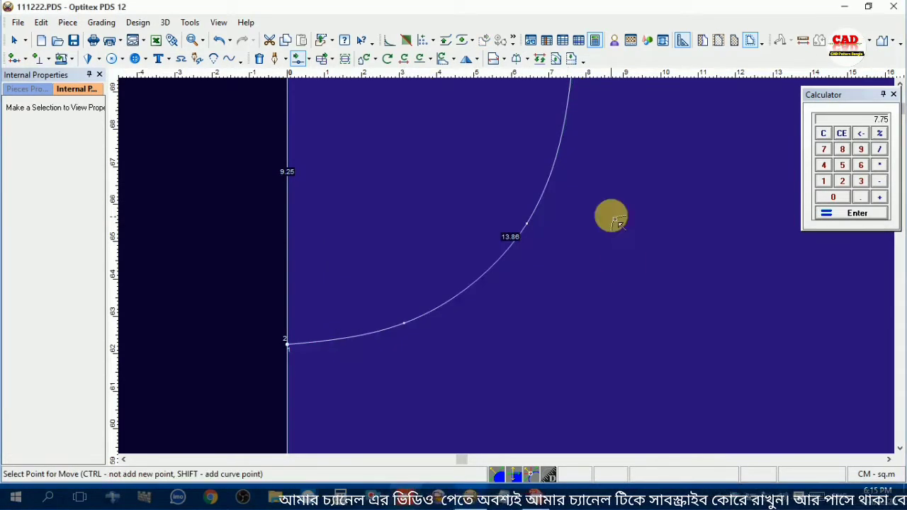
- Add a point on the upper edge about 6 cm from its left end and move it down onto the guideline
scroll(506, 265, "down", 2)
scroll(496, 255, "up", 3)
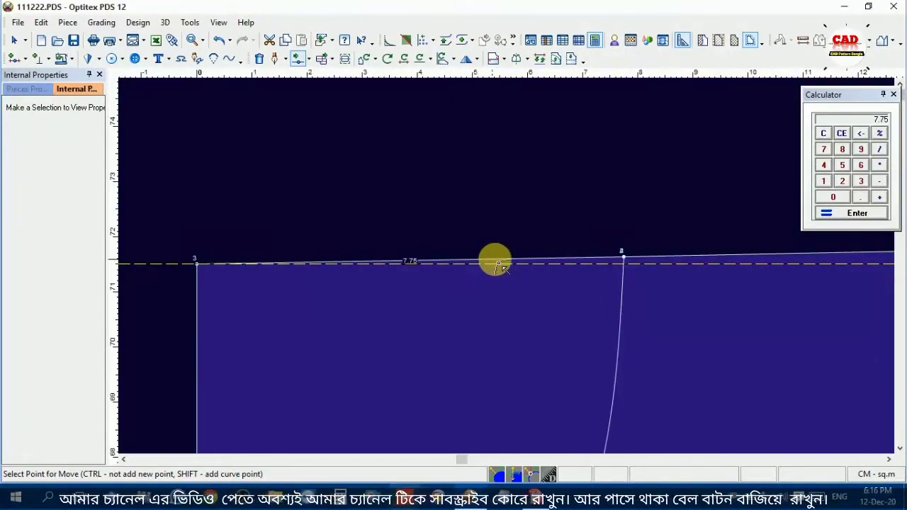
left_click(527, 264)
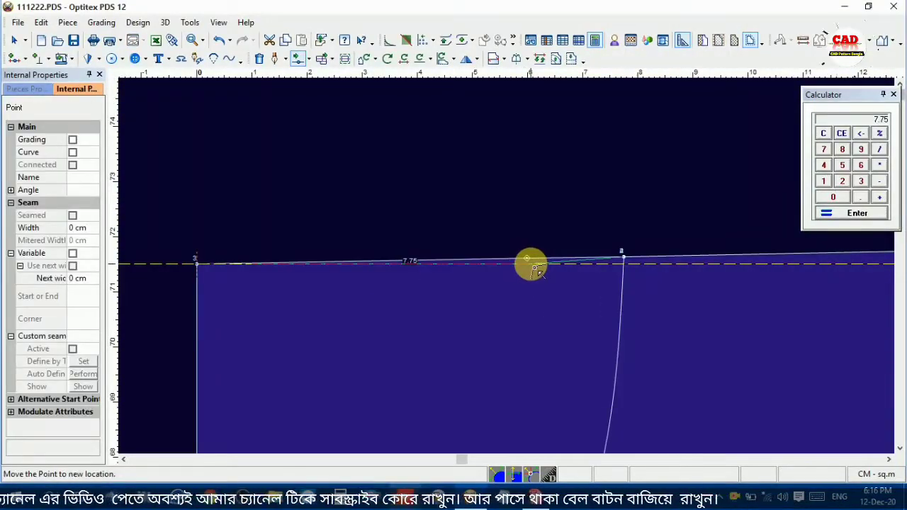
left_click(534, 267)
left_click(426, 323)
- Add a curve point between the guideline point and the neck-width point to start the back neckline curve
scroll(508, 269, "down", 2)
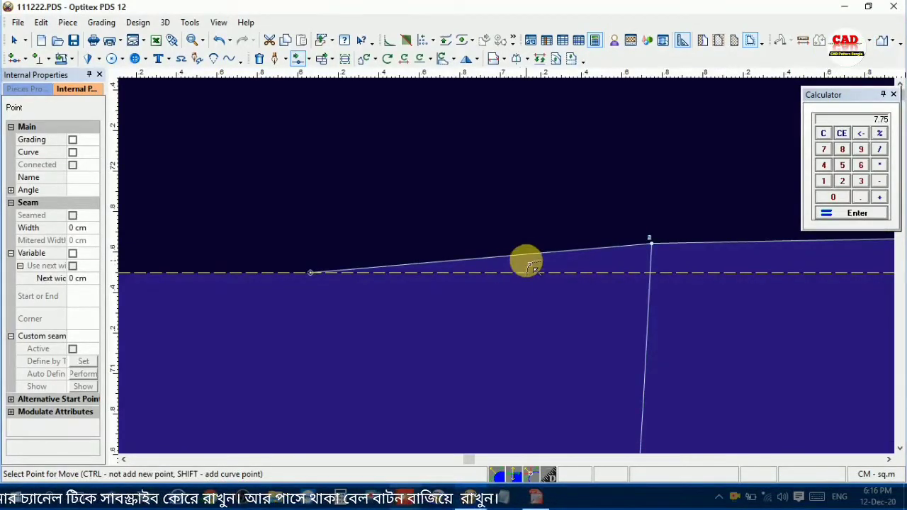
left_click(540, 258)
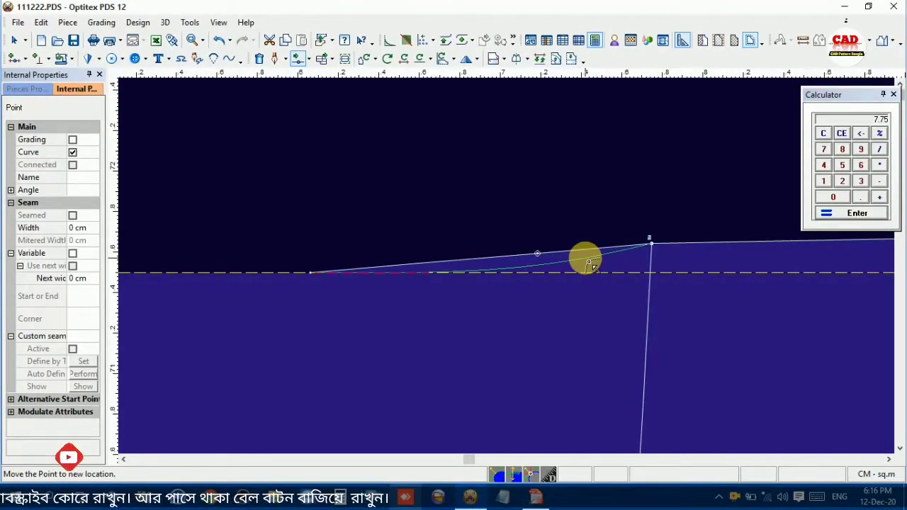
left_click(584, 257)
left_click(425, 323)
- Move the guideline point 0.67 cm right and nudge the adjacent back neckline curve point slightly right and down
left_click(309, 273)
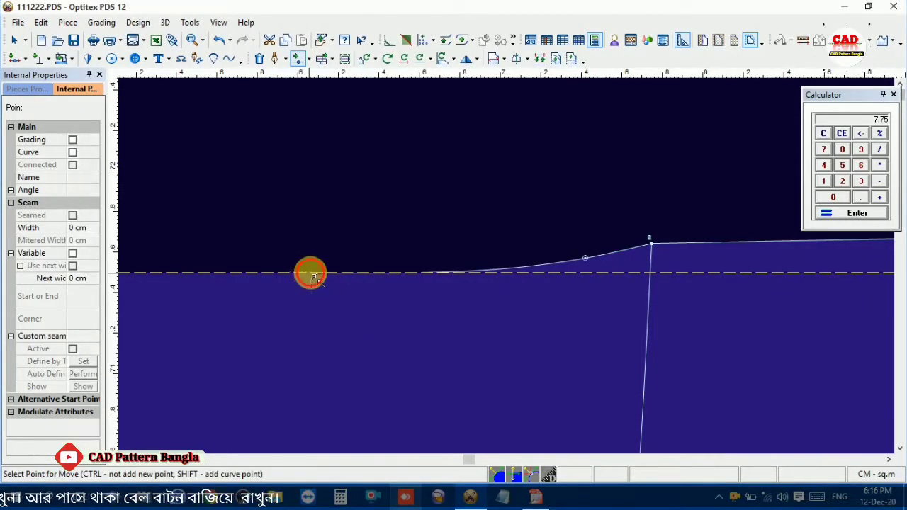
left_click(445, 273)
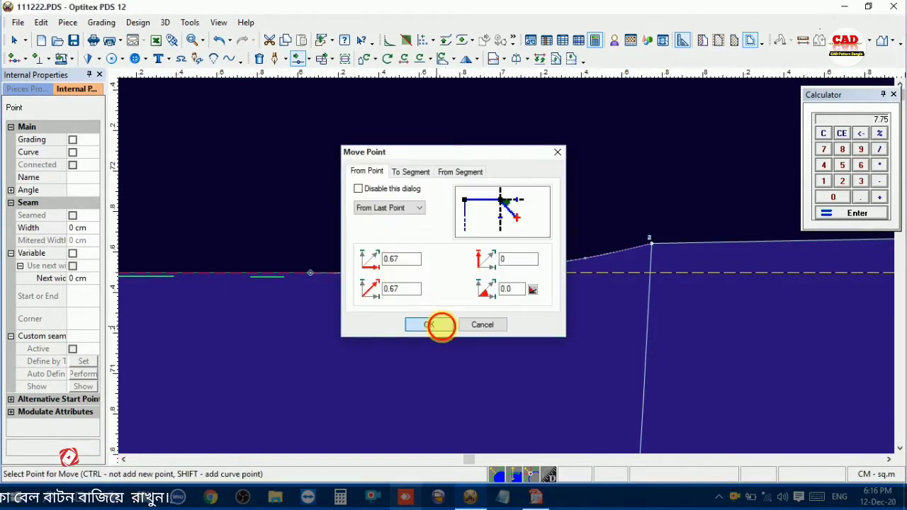
left_click(440, 324)
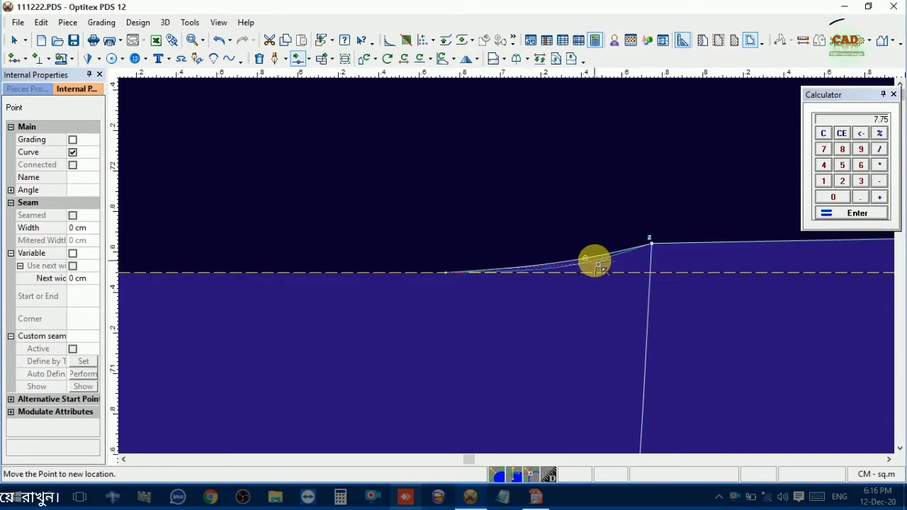
left_click(593, 265)
left_click(439, 331)
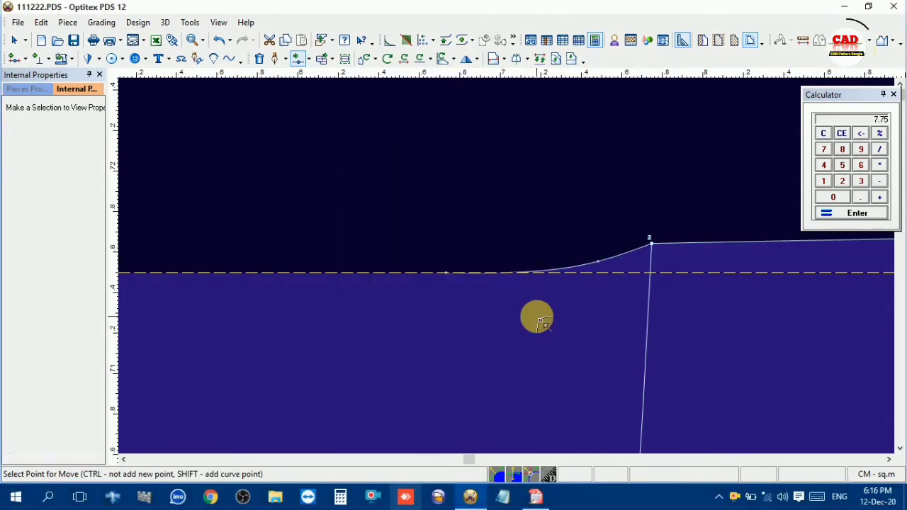
- Shift the guideline point slightly right and move the back neckline curve point close to the neck-width point
left_click(448, 275)
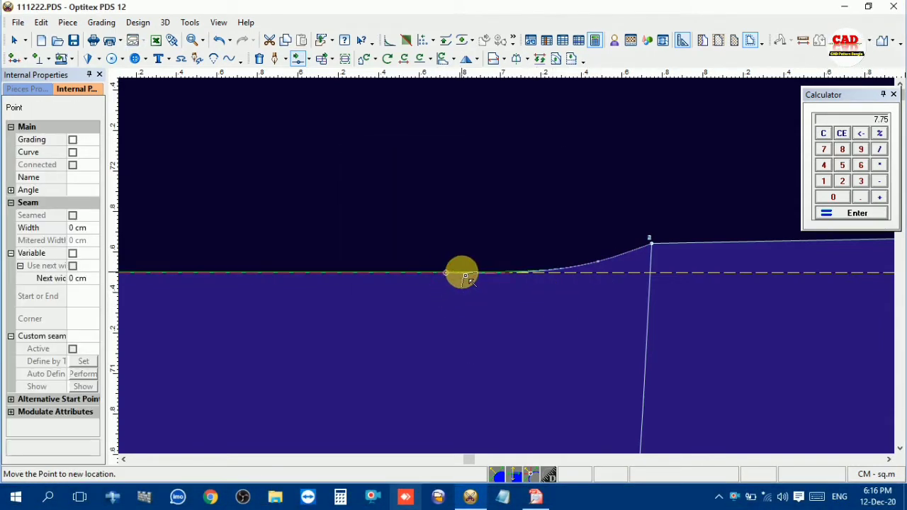
left_click(465, 277)
left_click(425, 322)
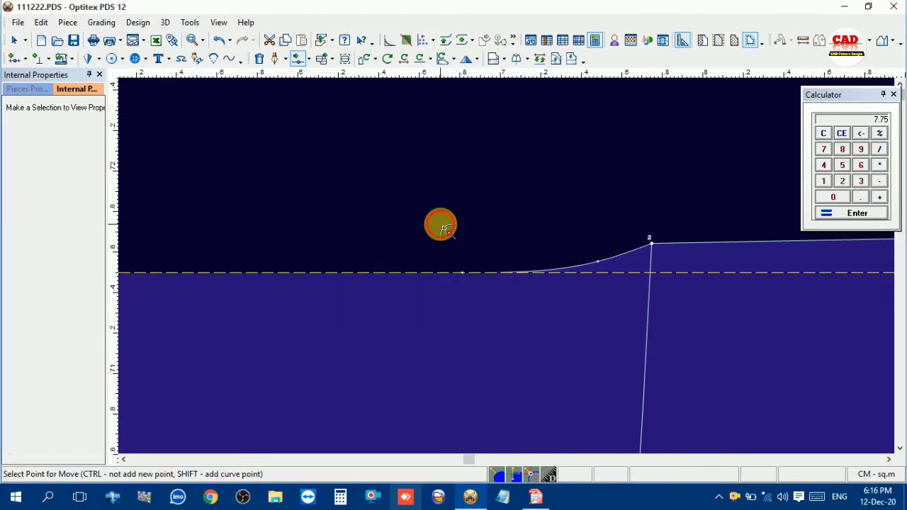
left_click(601, 270)
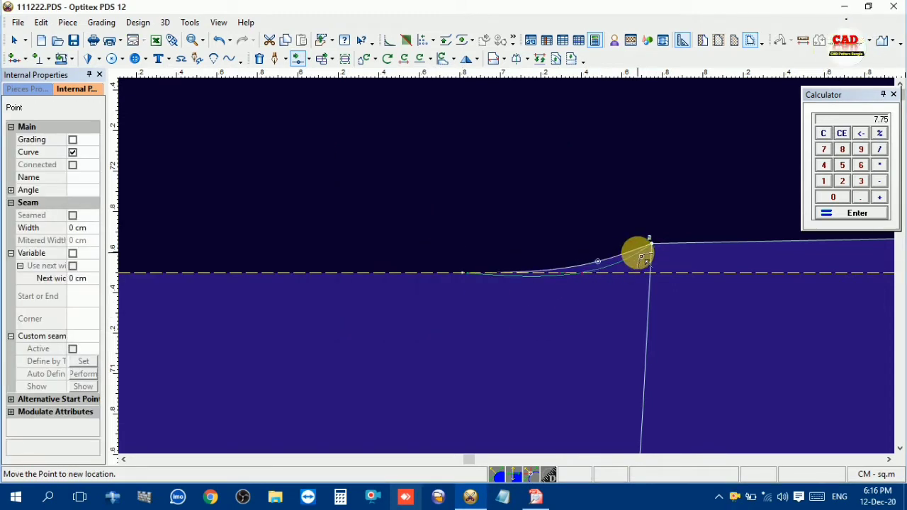
left_click(638, 253)
left_click(430, 324)
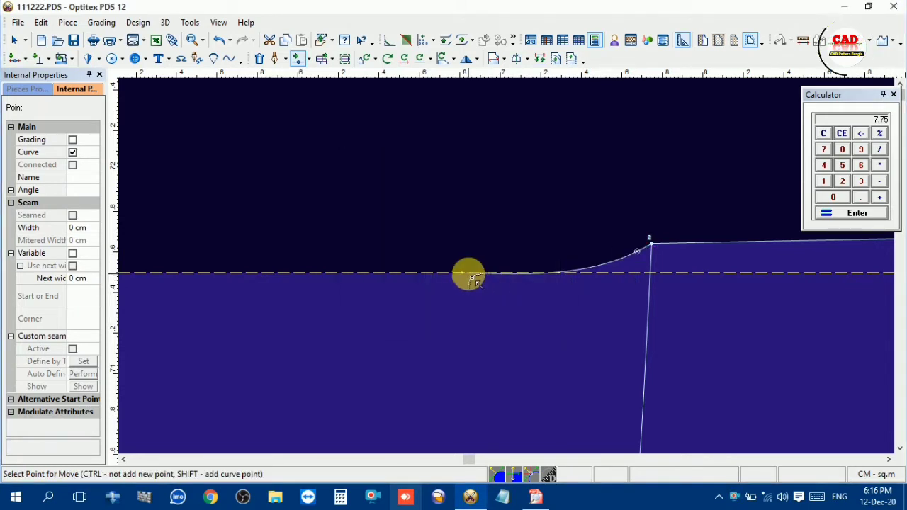
- Move the flat starting point of the back neckline curve further right along the guideline, closer to the neck-width point
left_click(467, 272)
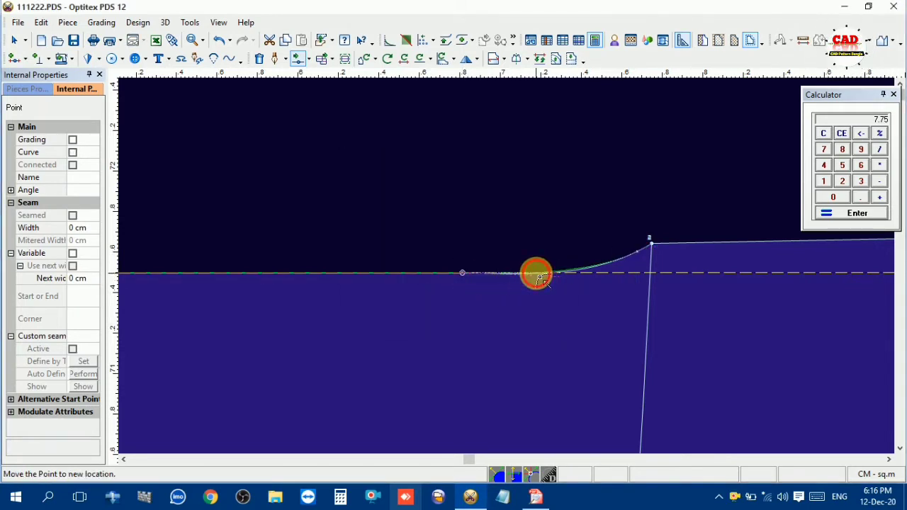
left_click(535, 272)
left_click(430, 327)
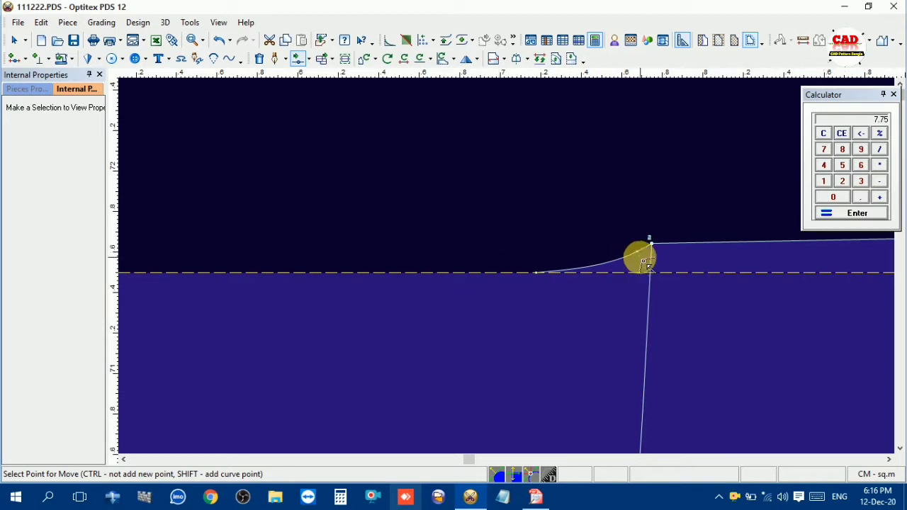
- Move the back neckline curve point 0.05 cm left and 0.04 cm down, and clear the guideline
left_click(640, 256)
left_click(630, 263)
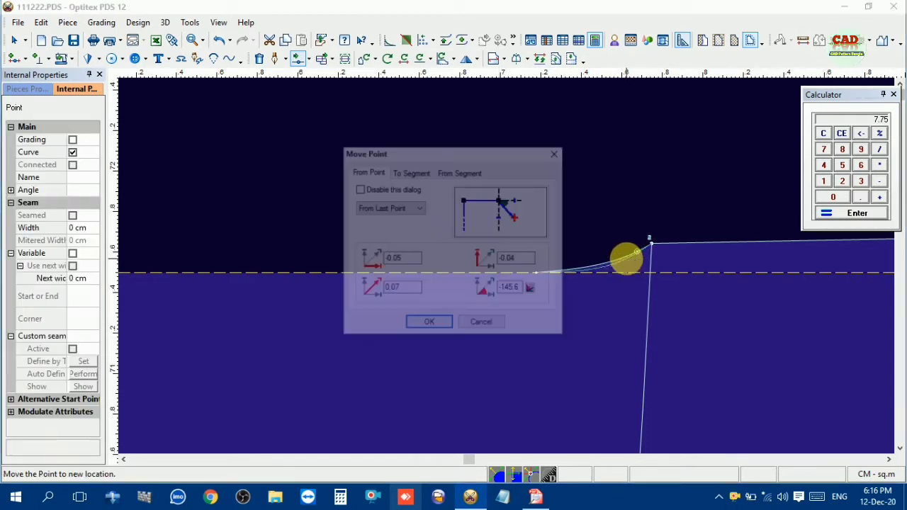
left_click(428, 325)
scroll(529, 265, "down", 2)
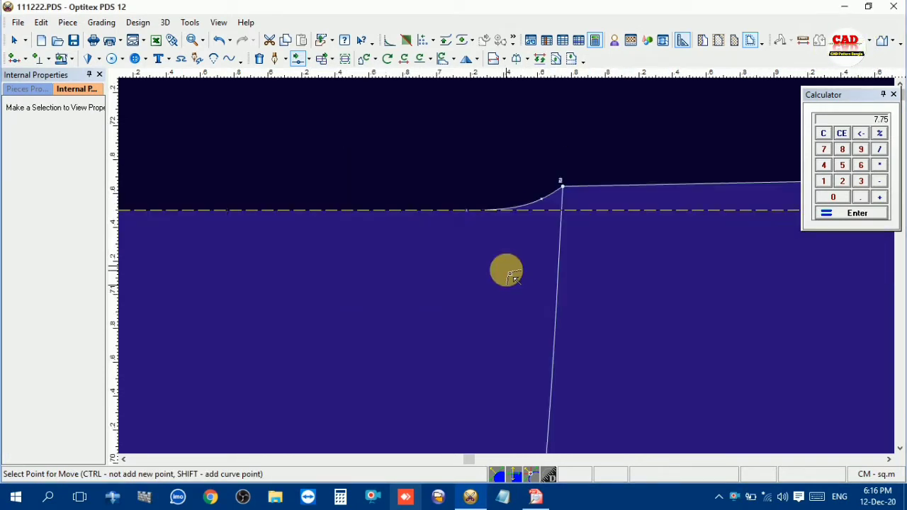
right_click(476, 148)
left_click(514, 154)
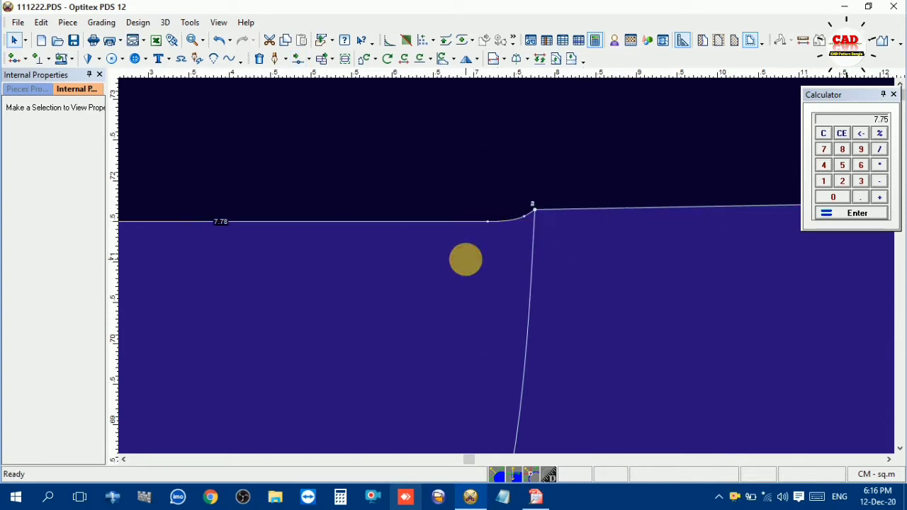
- Examine the shape of the front and back neckline curves, checking the back curve's flatness against a temporary horizontal guideline
scroll(516, 275, "down", 2)
scroll(513, 272, "down", 1)
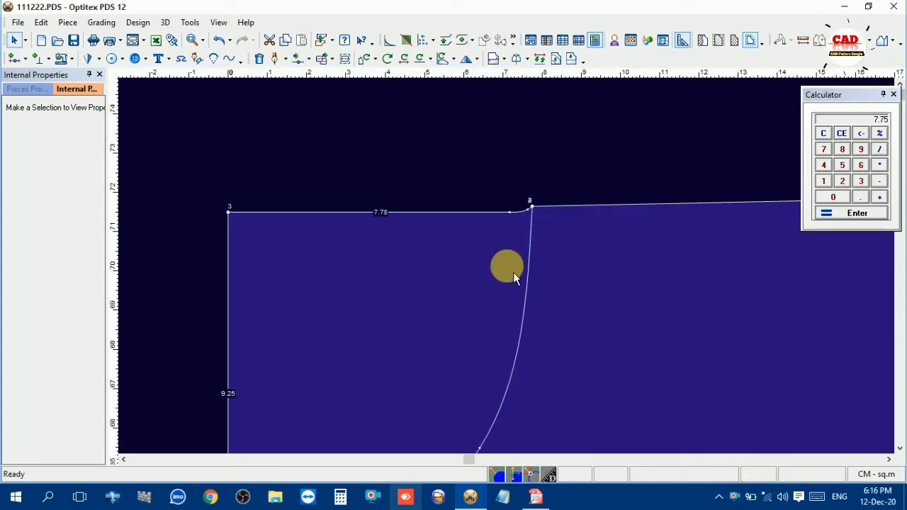
scroll(514, 276, "down", 3)
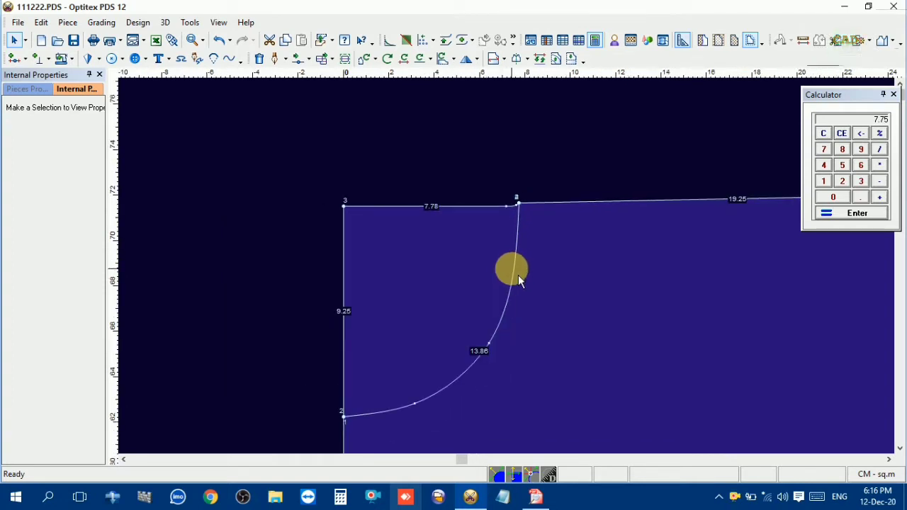
scroll(514, 276, "up", 4)
scroll(514, 276, "up", 2)
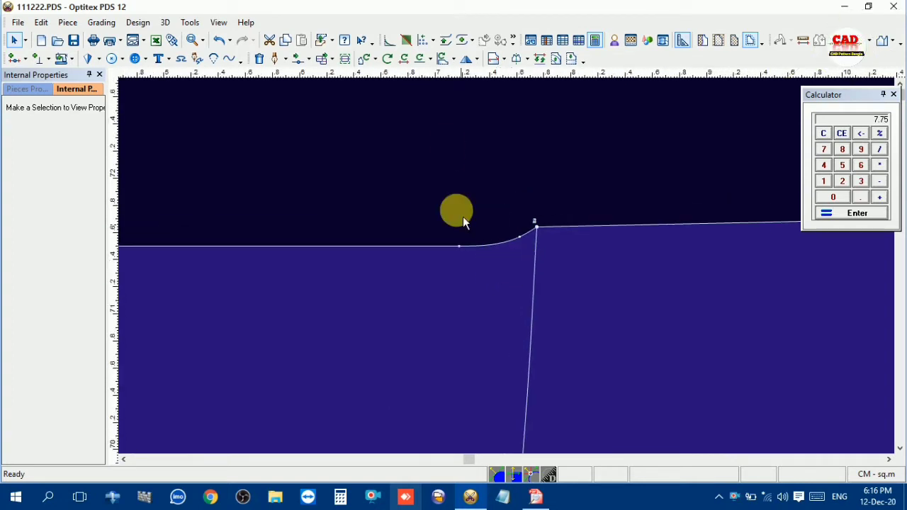
left_click(463, 248)
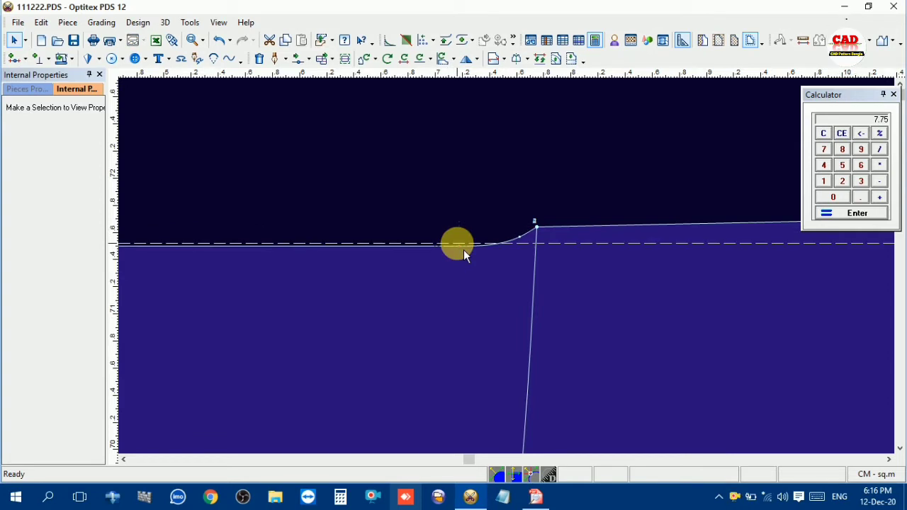
left_click(537, 252)
scroll(512, 281, "down", 3)
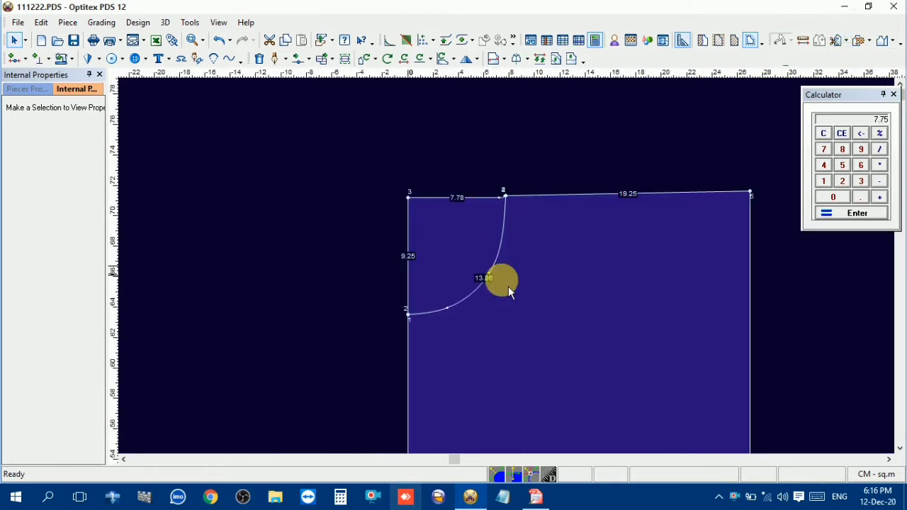
scroll(515, 276, "down", 4)
scroll(514, 270, "up", 3)
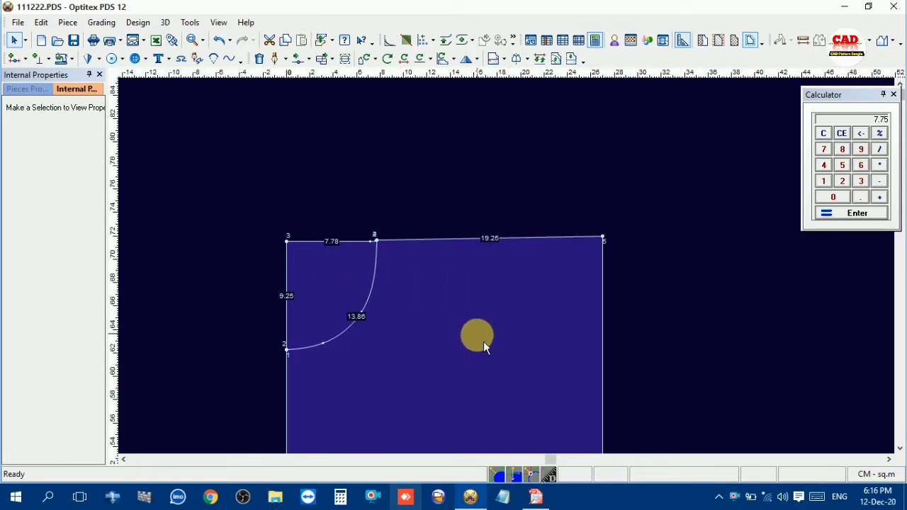
scroll(526, 262, "down", 3)
scroll(513, 278, "up", 1)
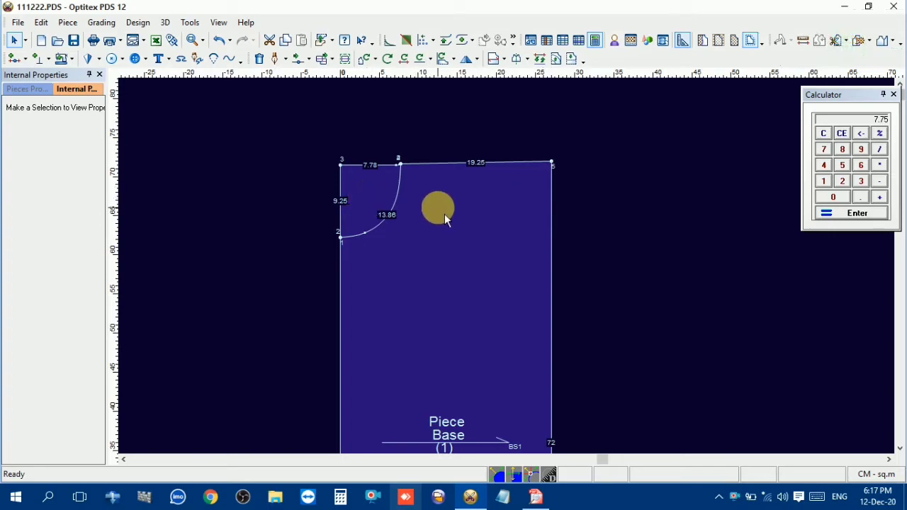
- Switch to the PDF measurement sheet, check the neck diagram and neck drop rows, and return to the pattern
left_click(536, 496)
scroll(496, 273, "up", 3)
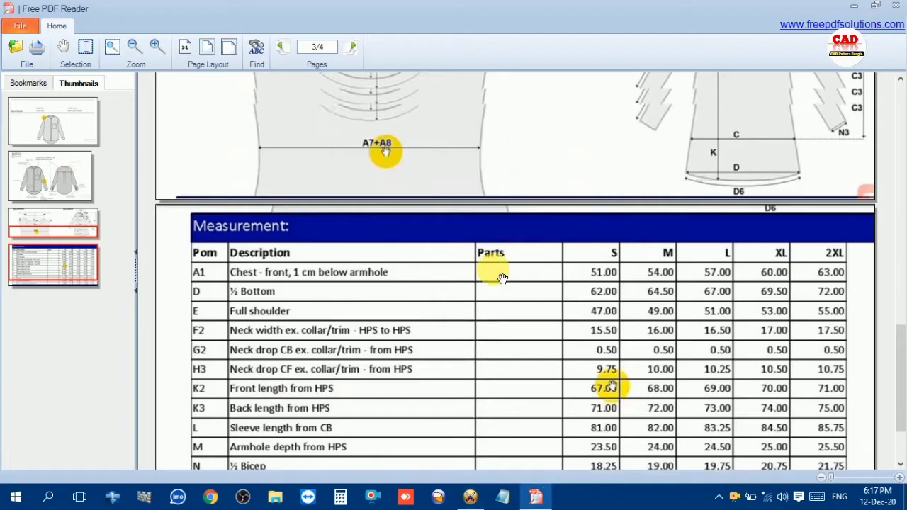
scroll(502, 279, "up", 1)
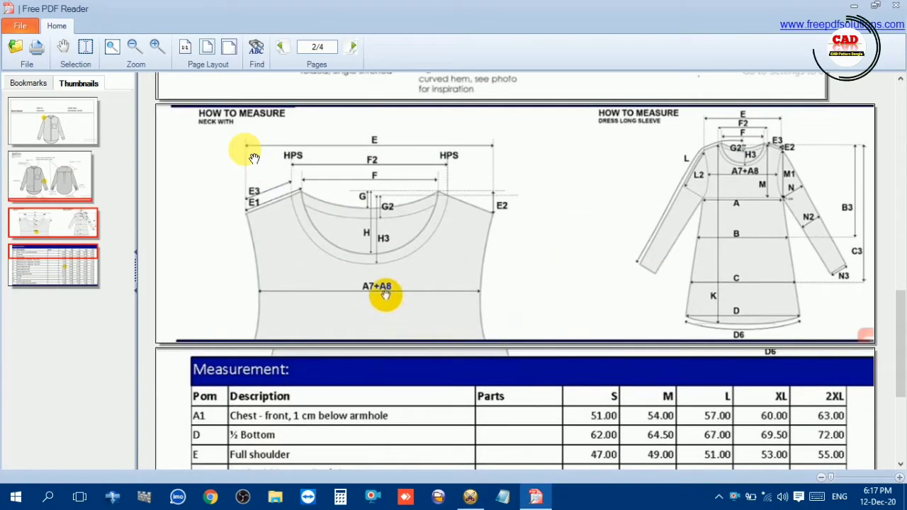
scroll(382, 273, "down", 2)
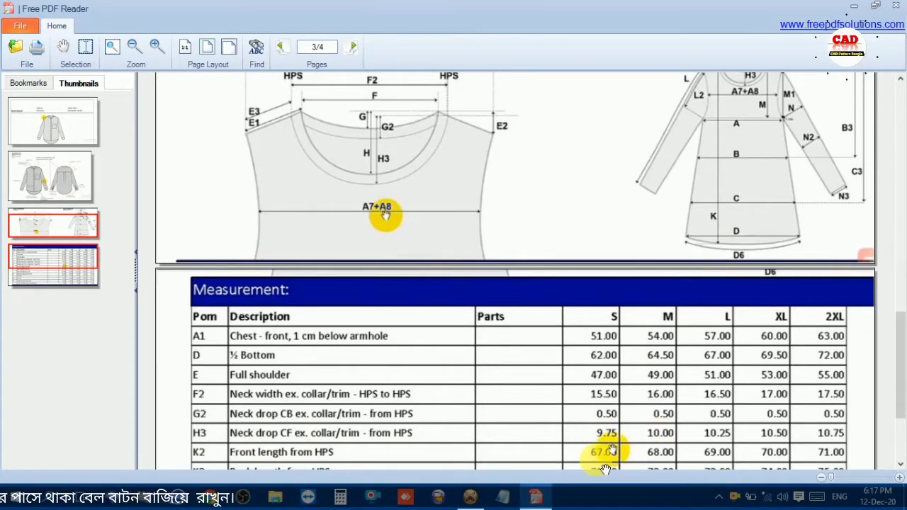
left_click(471, 498)
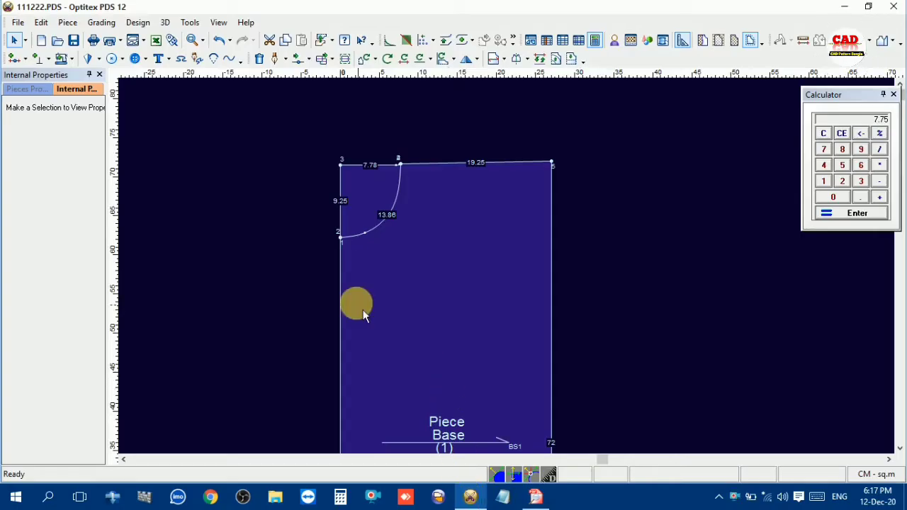
- Move the centre-front neck point together with the adjacent front neckline curve point 0.25 cm straight down
key("m")
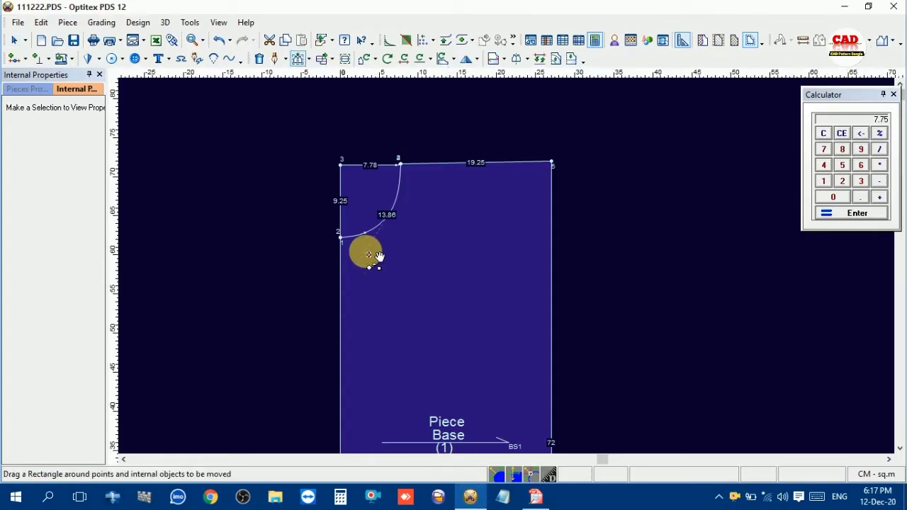
left_click_drag(328, 223, 353, 255)
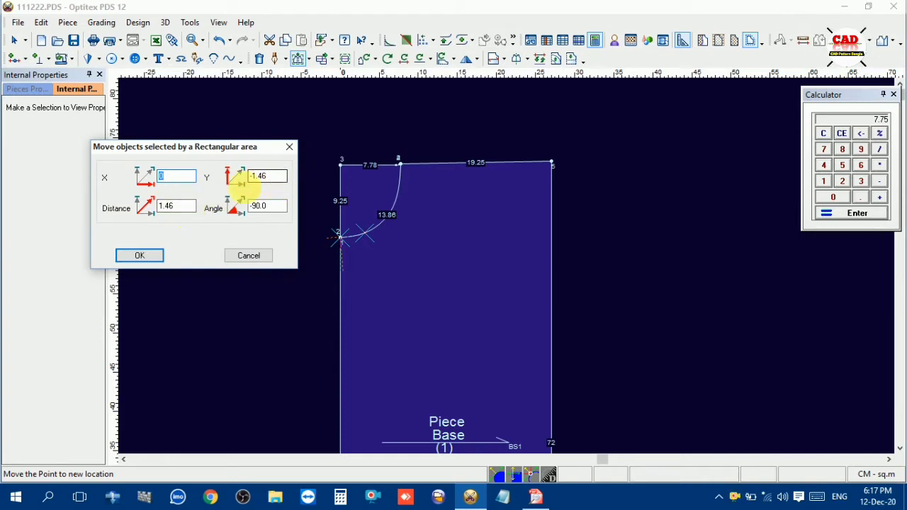
left_click(188, 209)
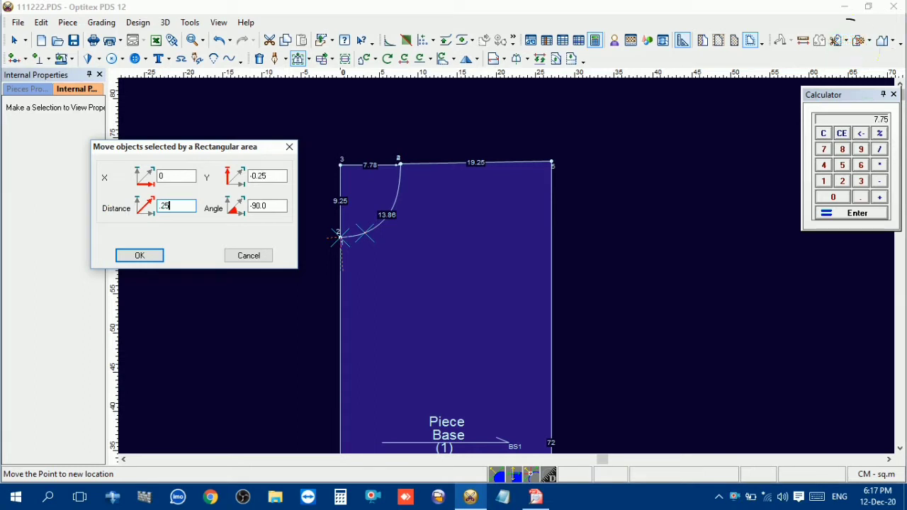
left_click(141, 256)
right_click(247, 212)
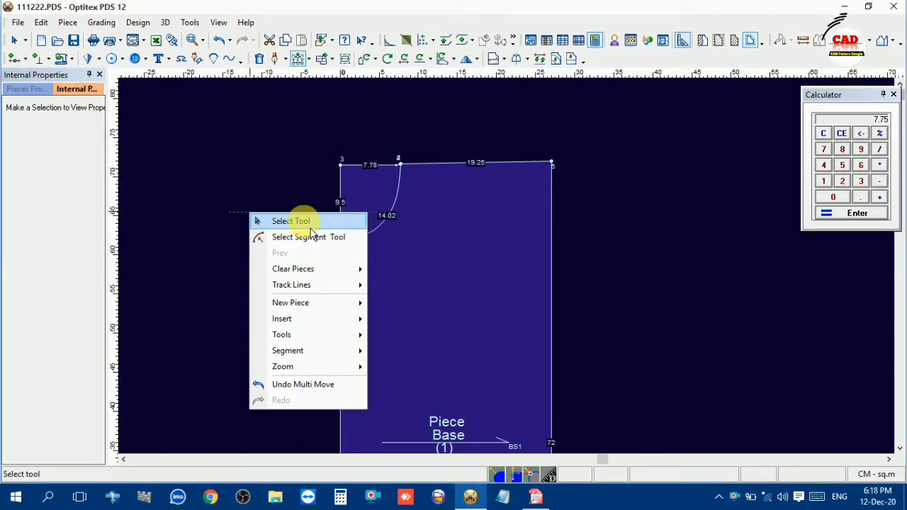
left_click(310, 225)
- Shift the lower curve point of the front neckline 0.19 cm to the left
scroll(512, 278, "up", 3)
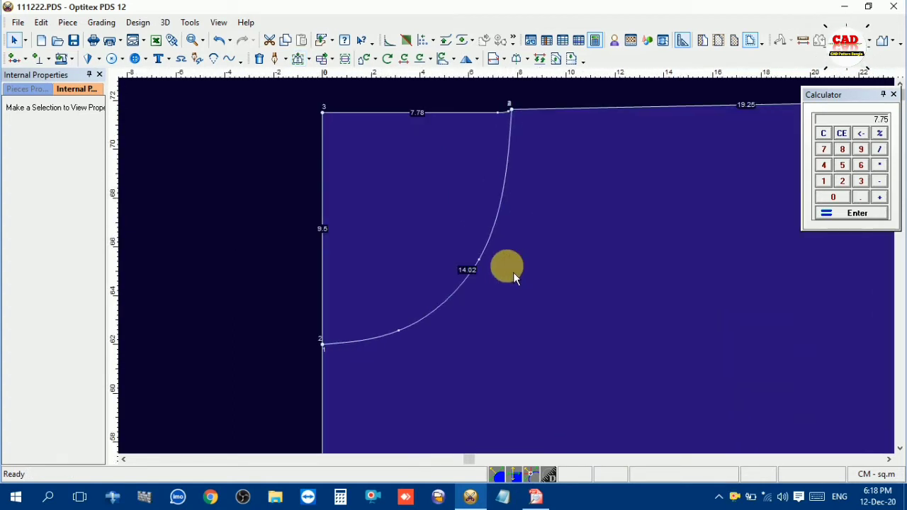
key("m")
left_click(400, 335)
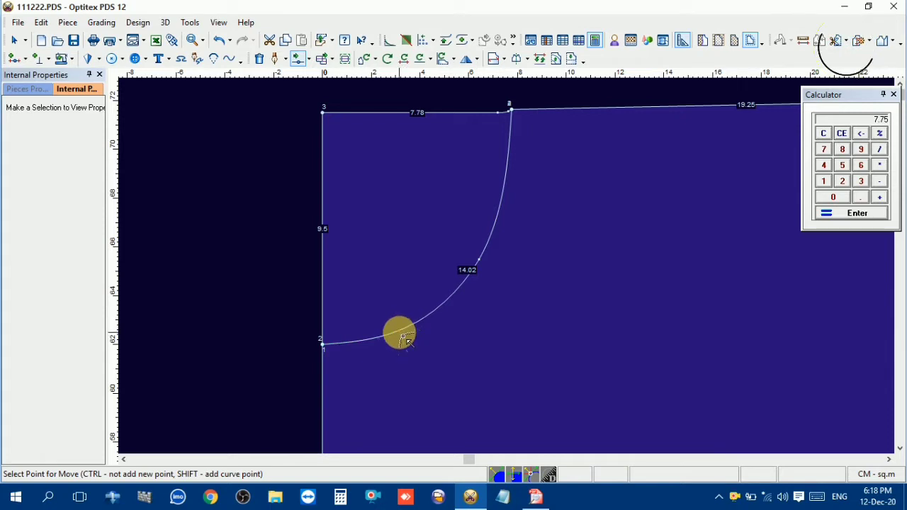
left_click(400, 336)
left_click(398, 335)
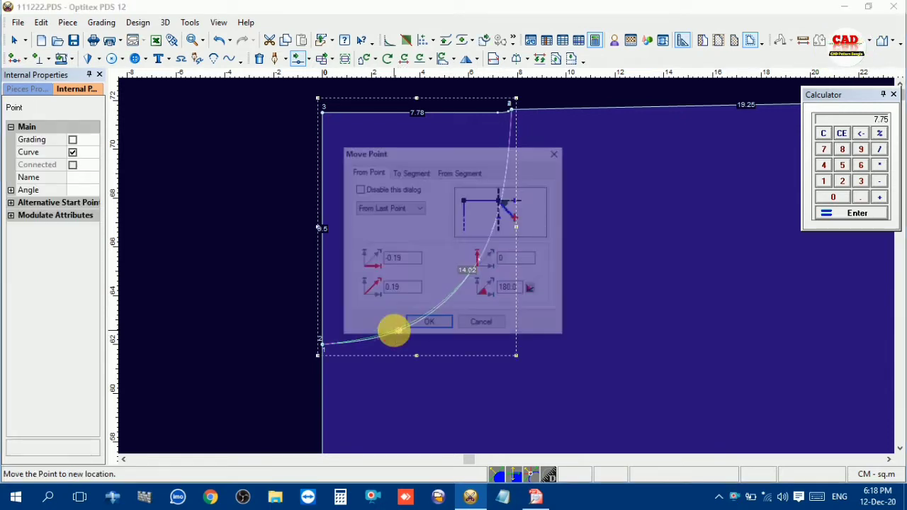
left_click(483, 324)
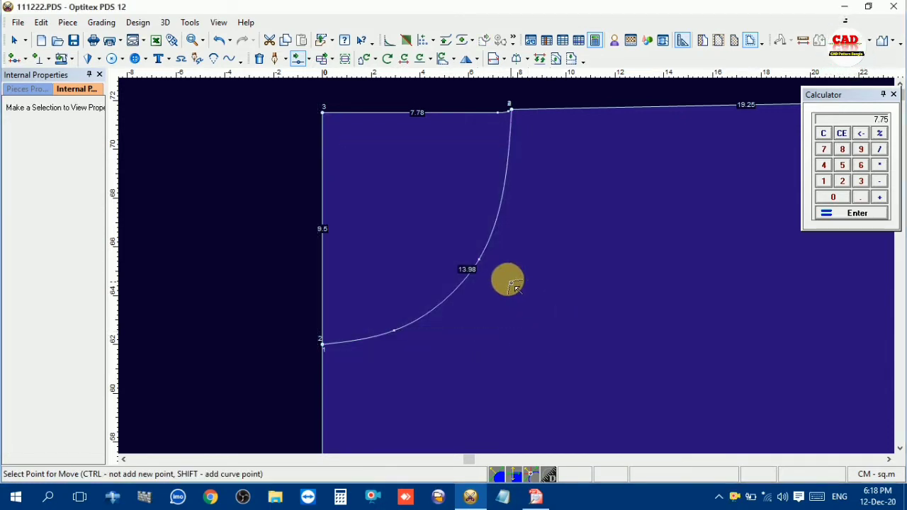
left_click(483, 264)
left_click(482, 262)
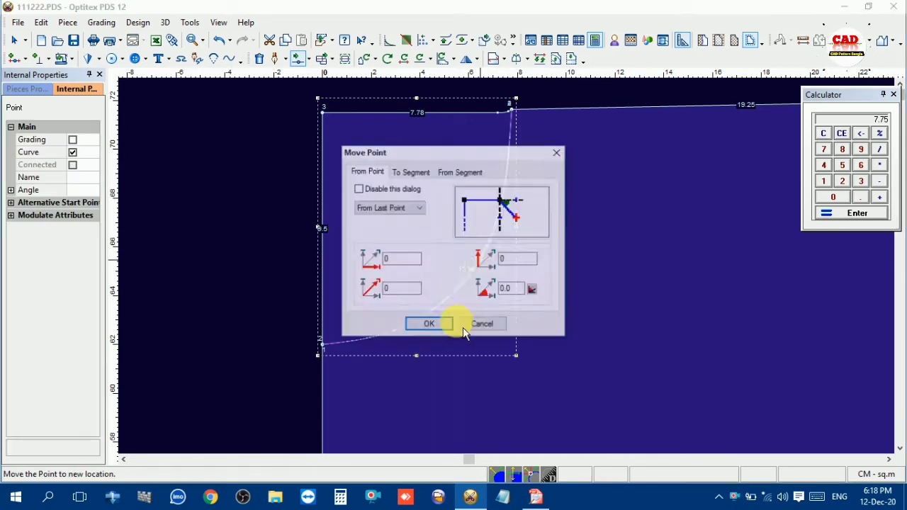
left_click(428, 321)
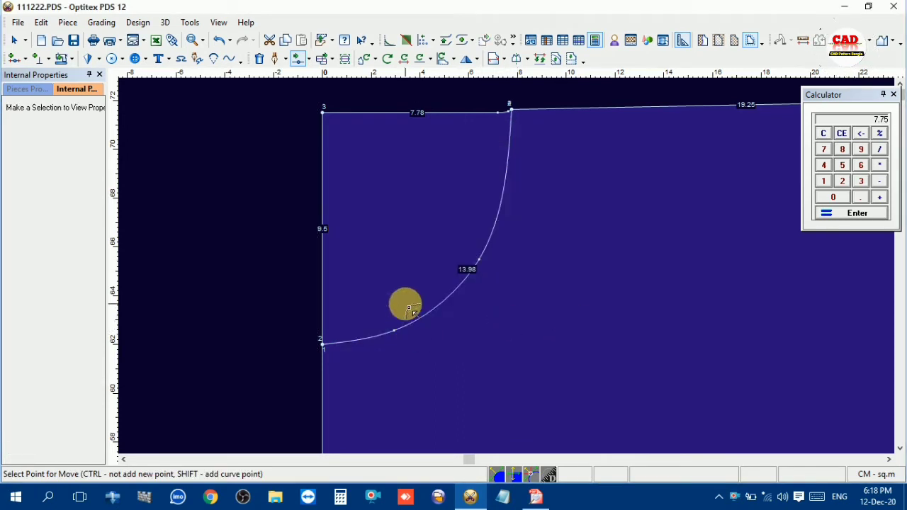
right_click(201, 272)
left_click(213, 280)
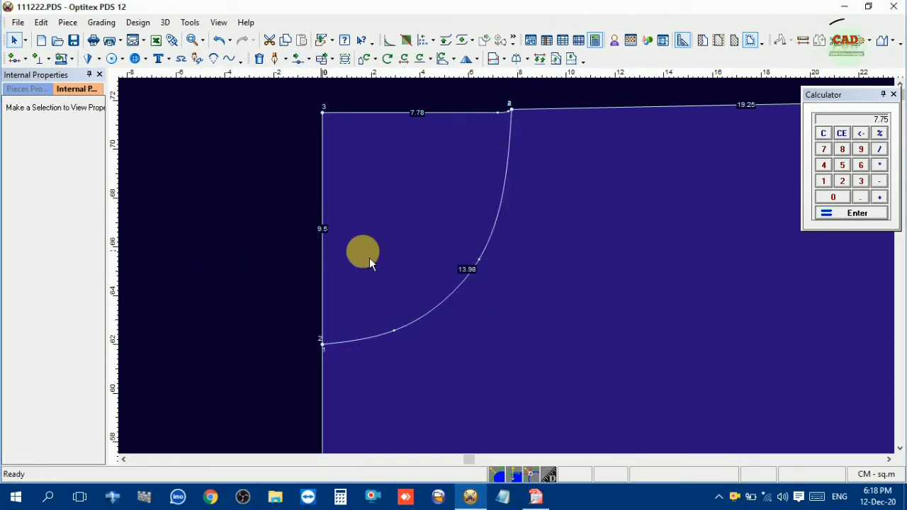
- Check the reshaped front neckline and look up the full shoulder measurement in the PDF measurement sheet
left_click(364, 251)
left_click(694, 237)
scroll(590, 344, "down", 3)
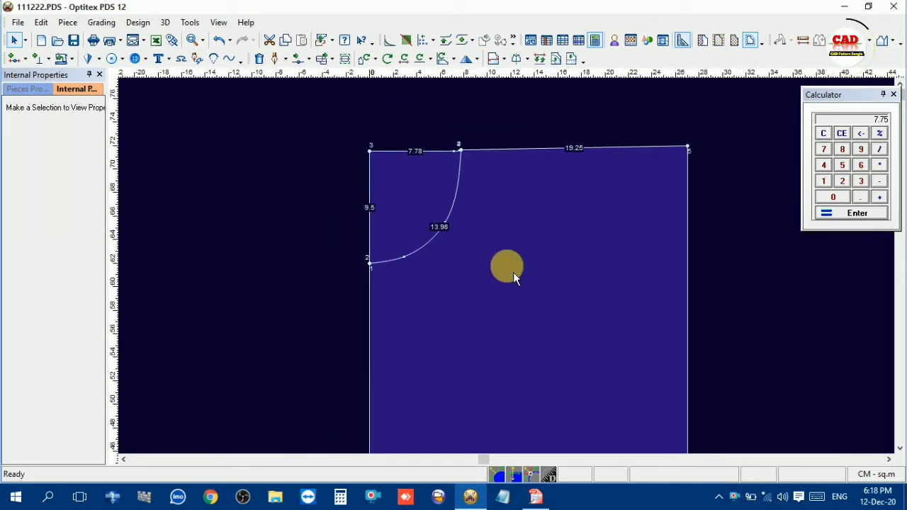
scroll(513, 276, "up", 1)
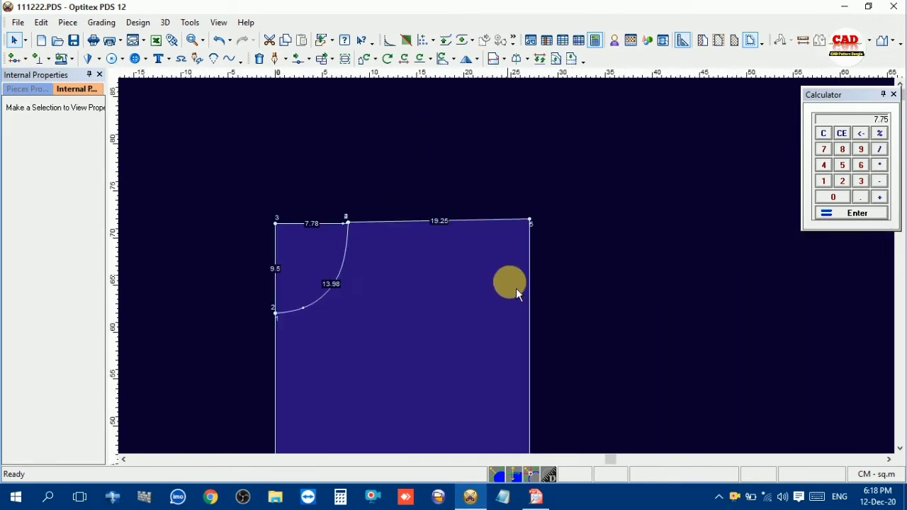
left_click(536, 497)
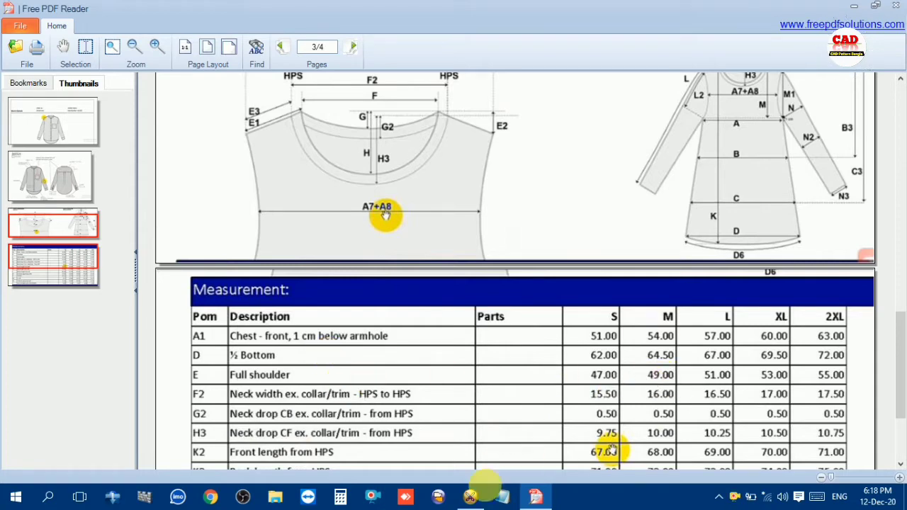
left_click(471, 497)
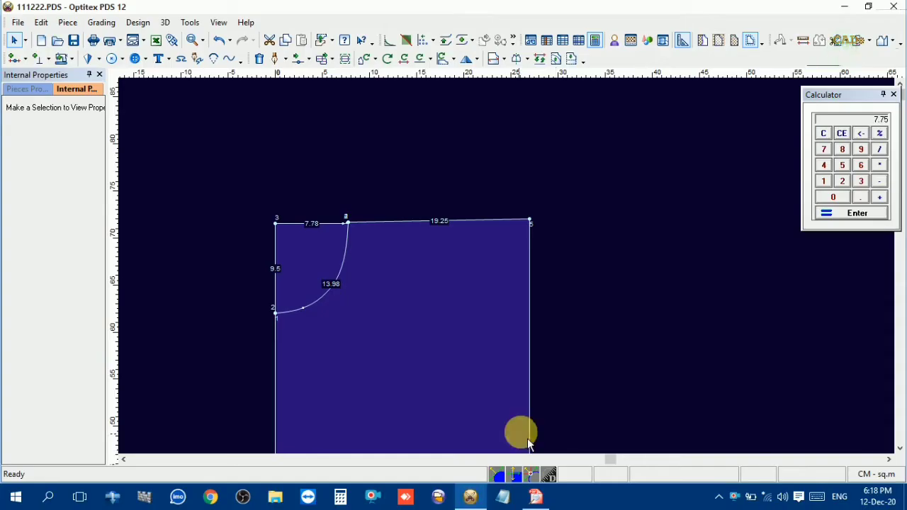
- Calculate half the full shoulder width and place a vertical guide line 24.5 cm from the centre-front line
left_click(822, 132)
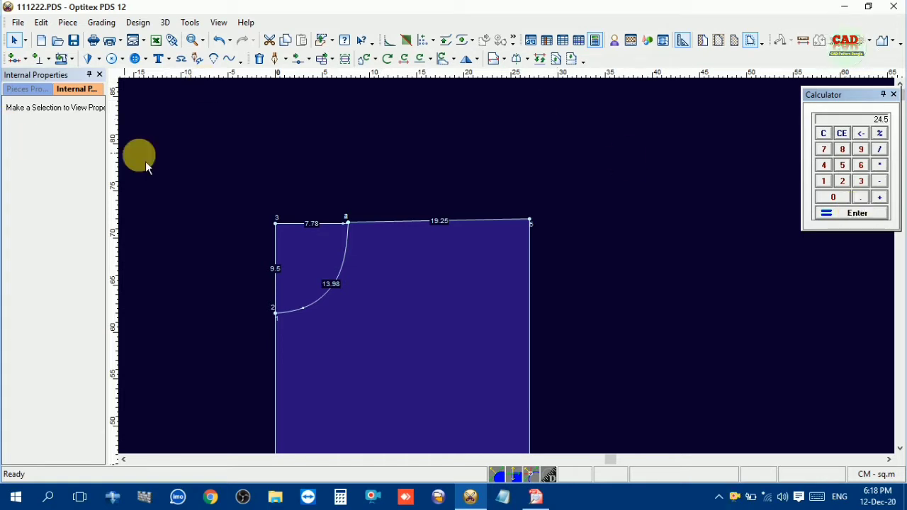
left_click_drag(115, 167, 275, 223)
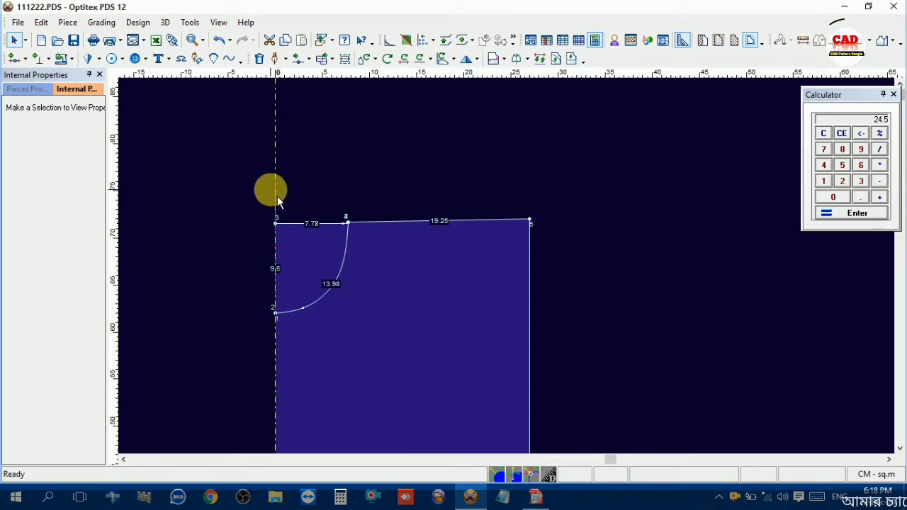
left_click(275, 182)
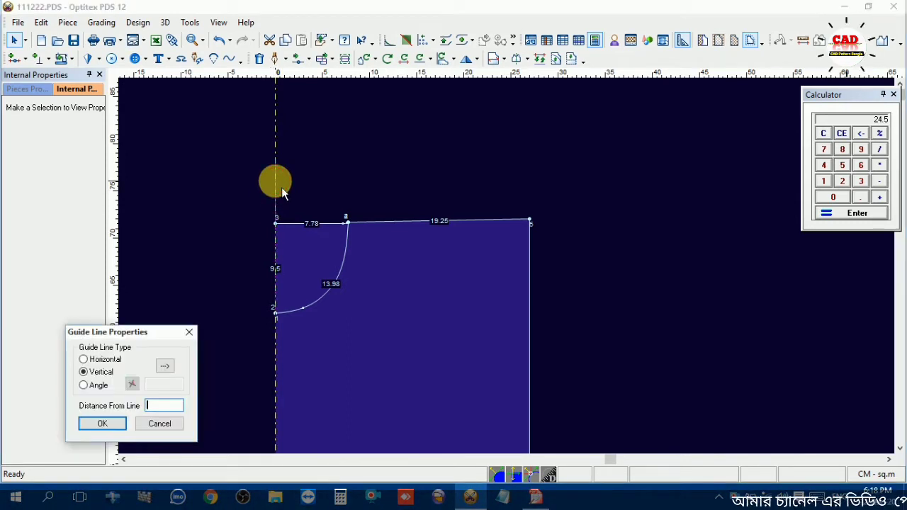
type("24.5")
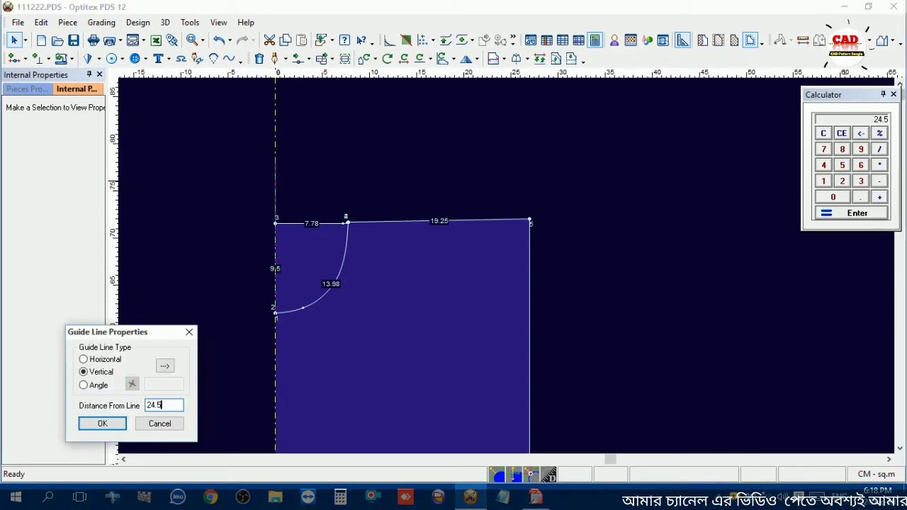
key("Return")
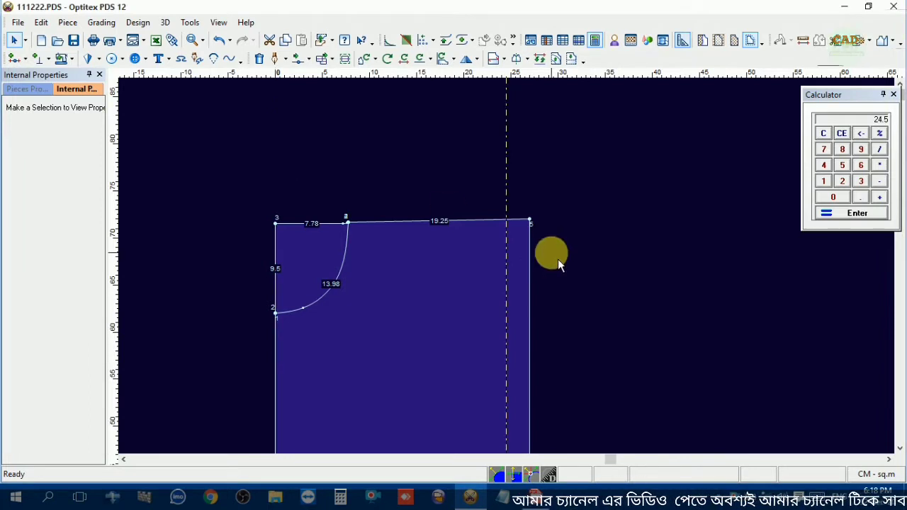
- Add a grading point on the shoulder line where it crosses the vertical guide line, 2.5 cm before the outer corner
key("o")
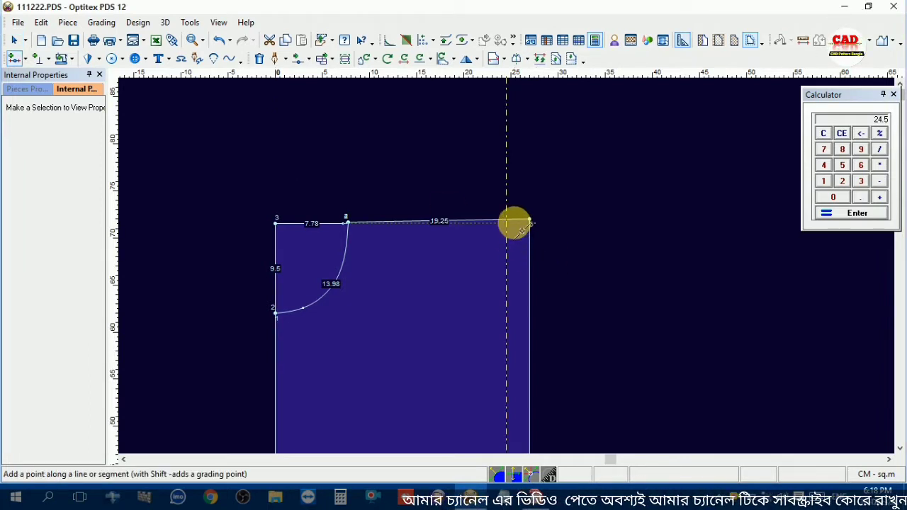
left_click(506, 220)
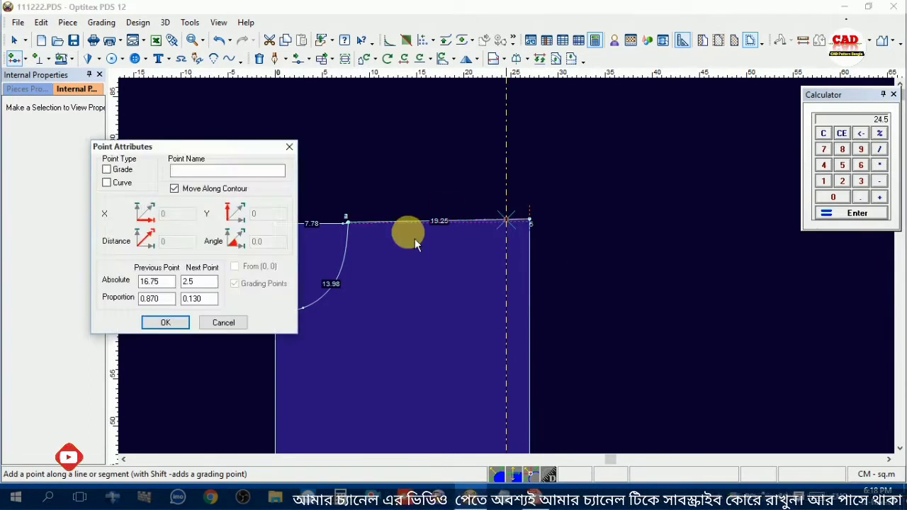
left_click(106, 169)
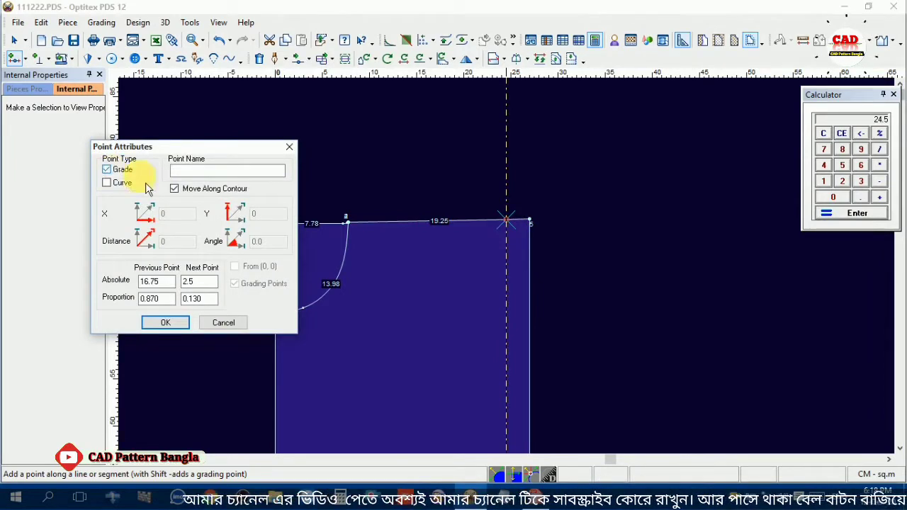
left_click(165, 322)
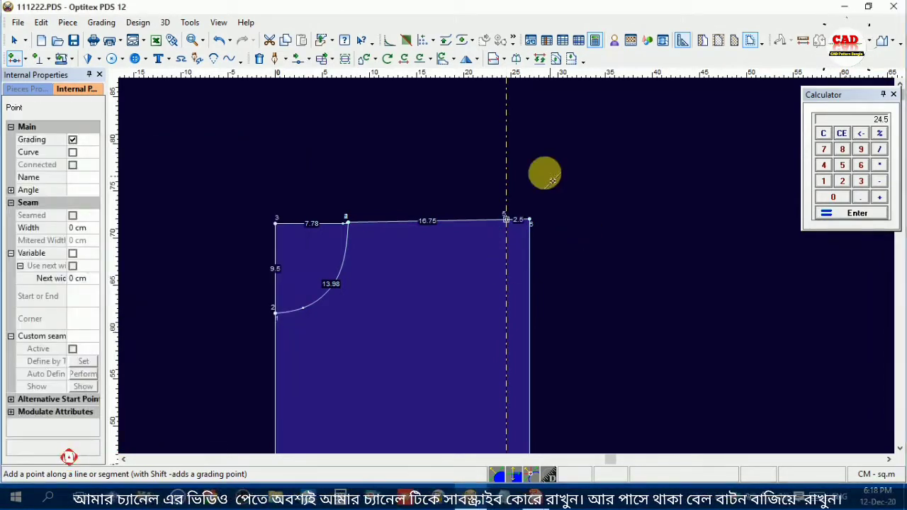
right_click(534, 164)
left_click(581, 170)
left_click(514, 260)
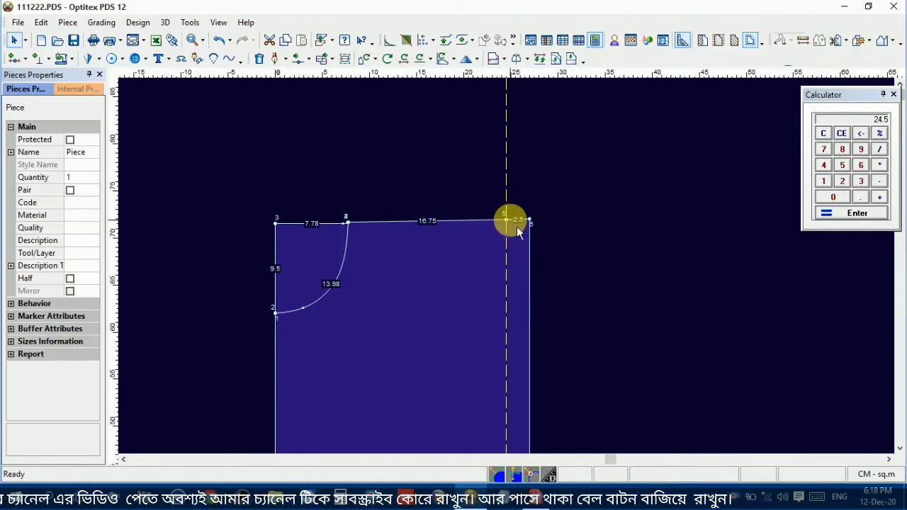
left_click(519, 247)
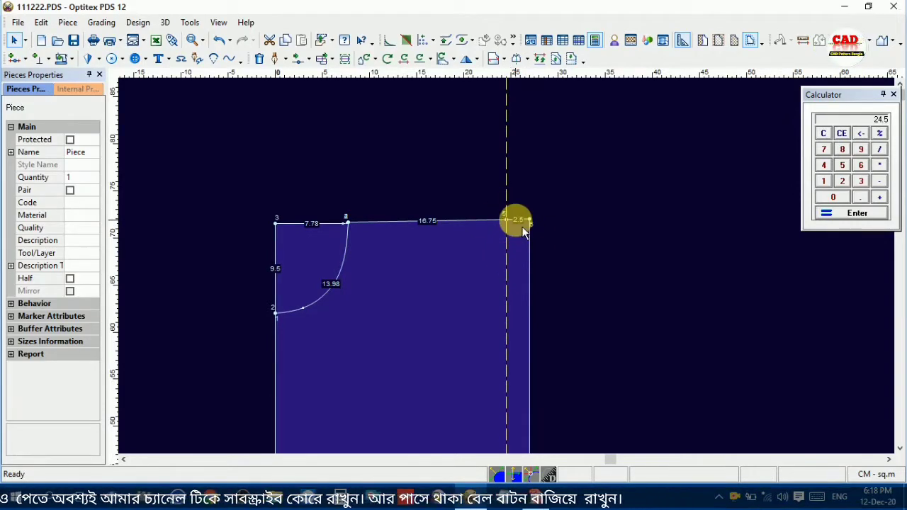
- Examine the measuring diagrams, measurement table and garment sketches in the PDF measurement sheet for shoulder details, and return to the pattern
scroll(512, 283, "down", 3)
scroll(517, 279, "up", 2)
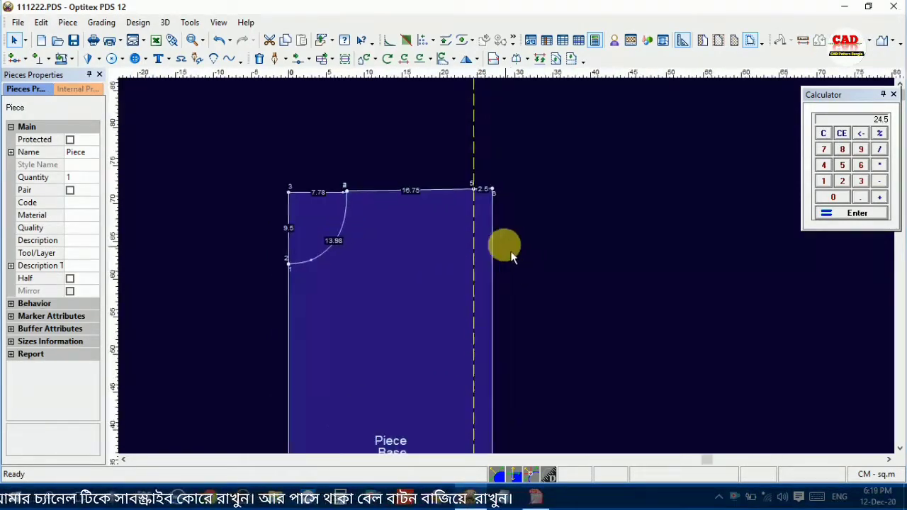
scroll(499, 234, "up", 2)
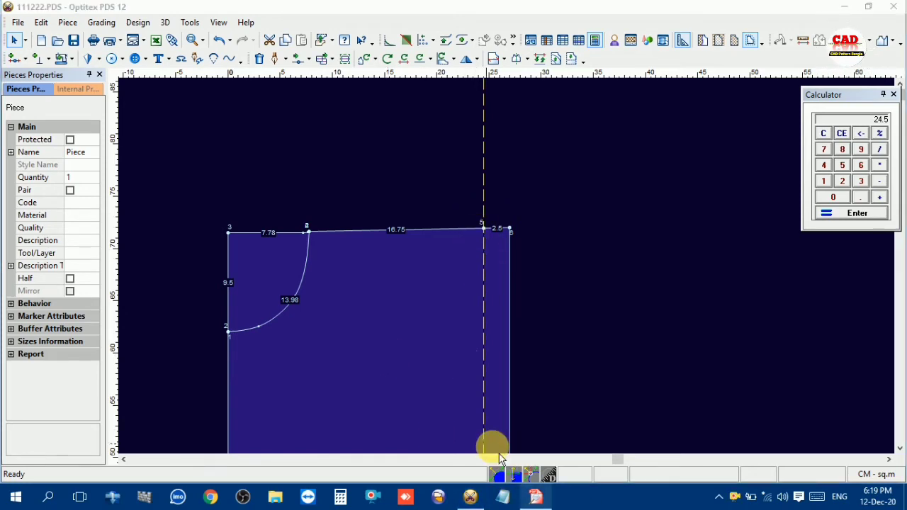
left_click(534, 498)
scroll(480, 304, "up", 3)
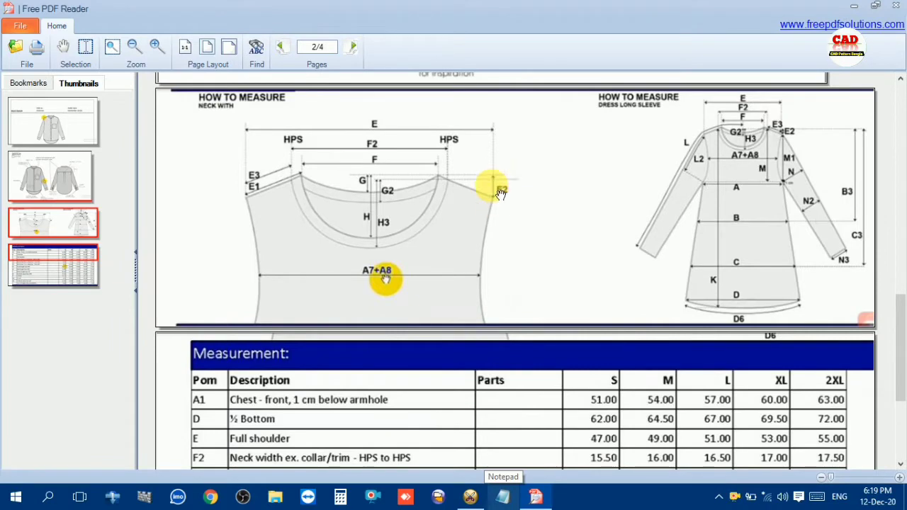
scroll(273, 425, "down", 4)
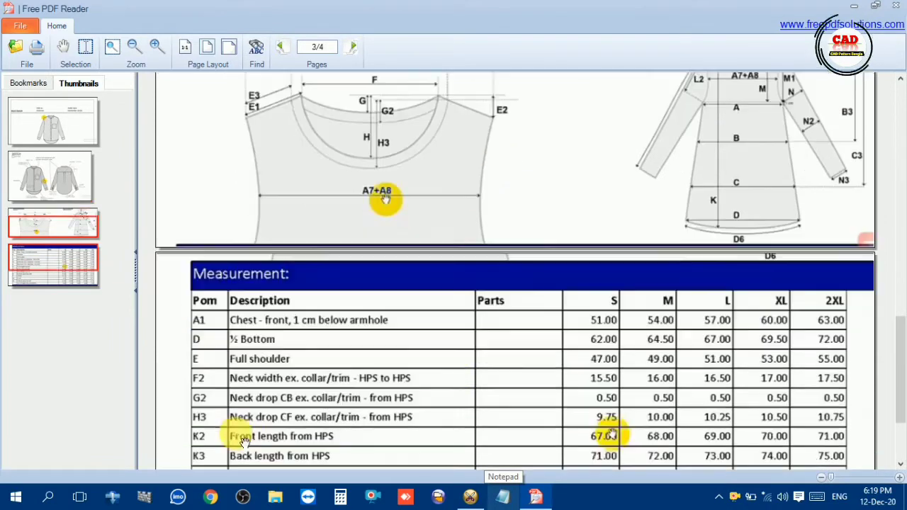
scroll(377, 402, "down", 5)
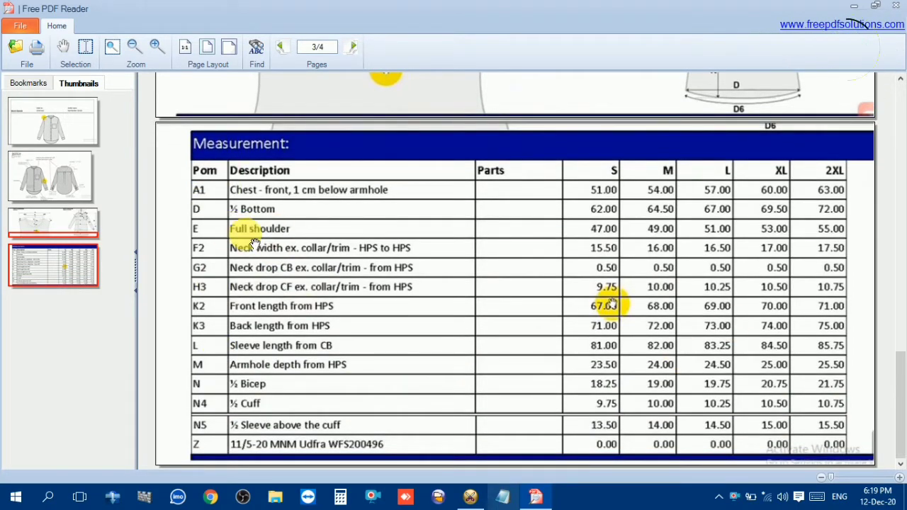
scroll(613, 311, "up", 10)
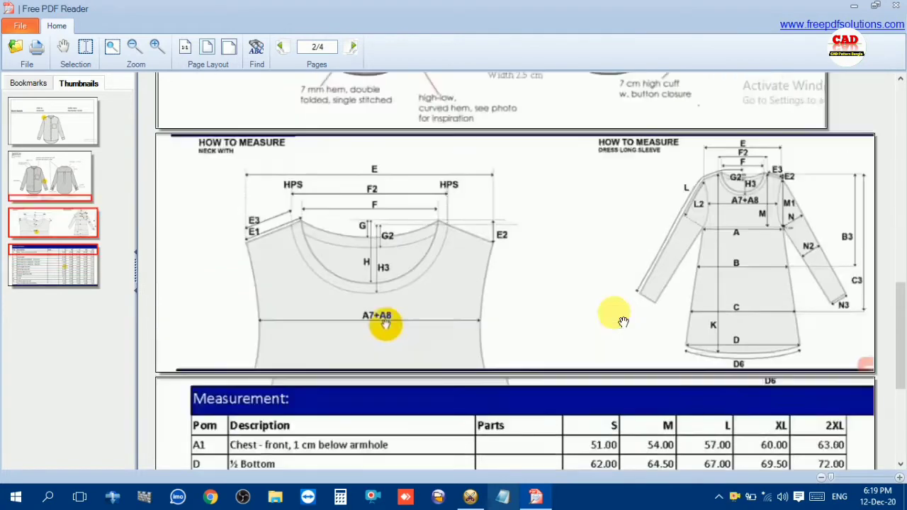
scroll(616, 319, "up", 7)
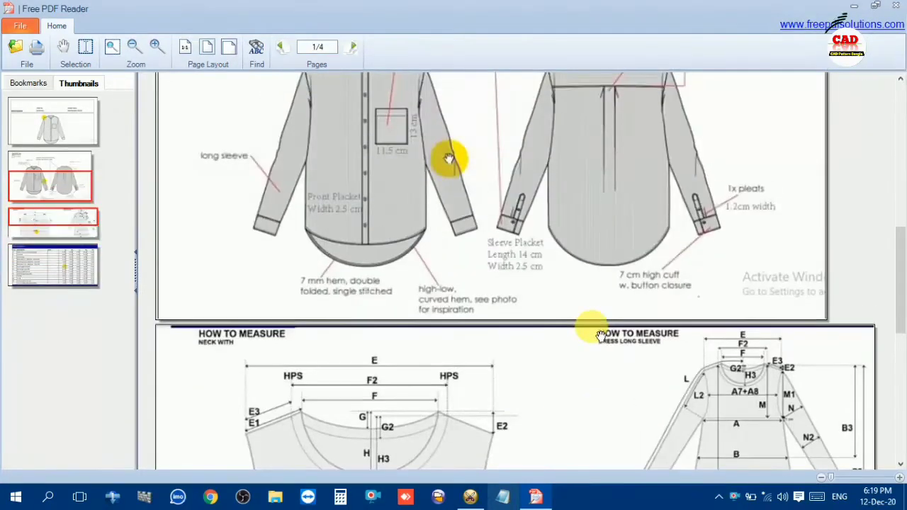
scroll(601, 335, "up", 8)
scroll(601, 335, "up", 12)
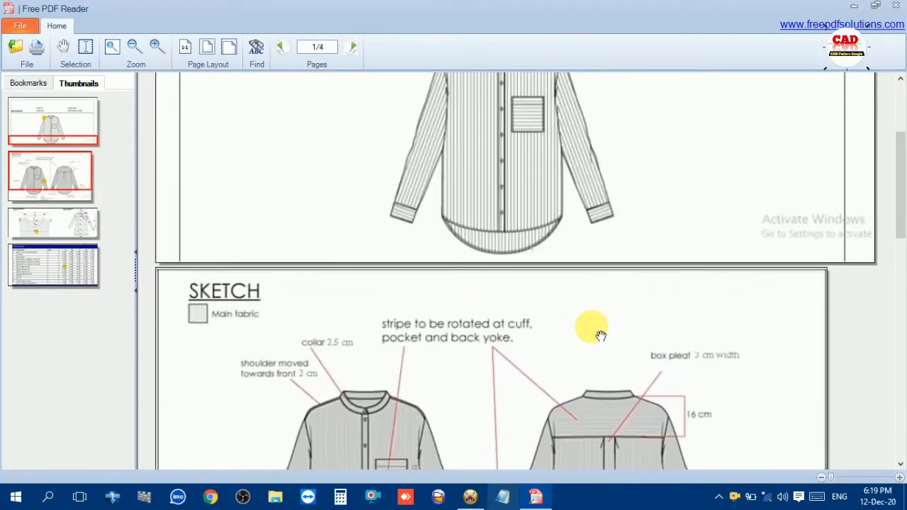
scroll(601, 335, "down", 10)
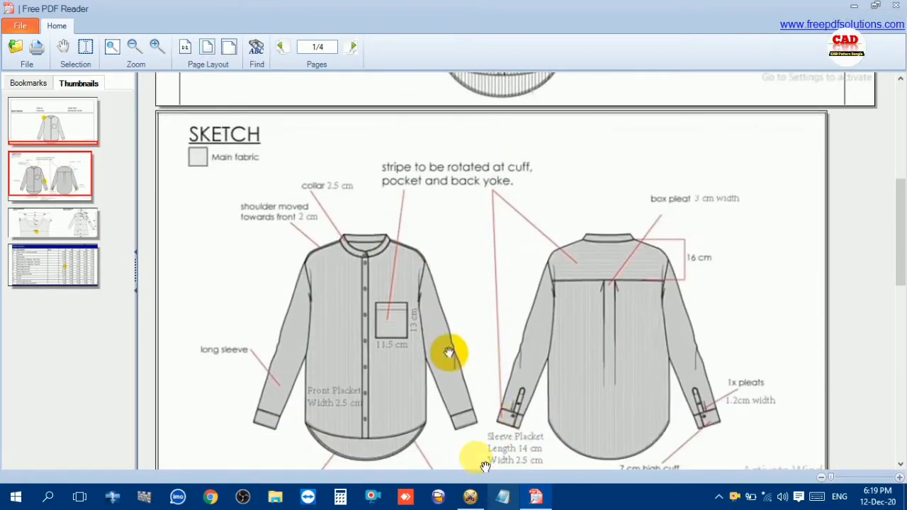
left_click(470, 496)
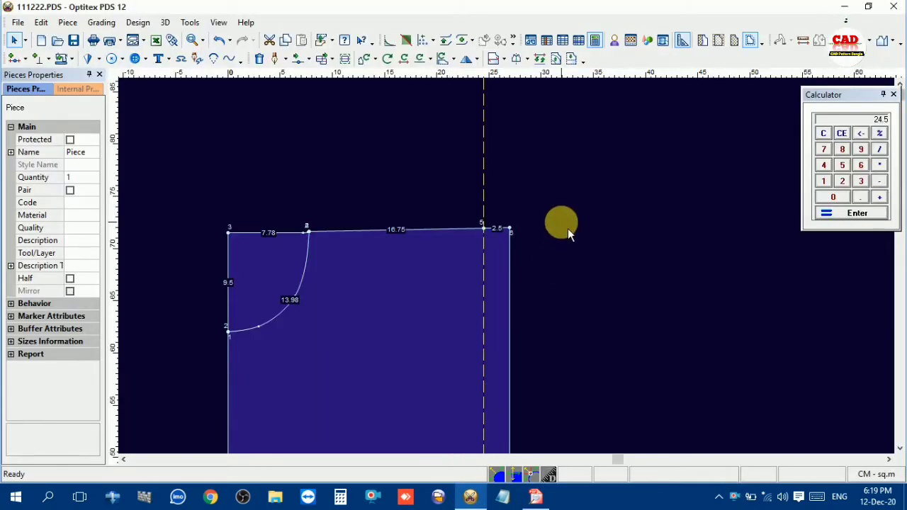
- Move the short segment at the shoulder's outer end parallel 3.5 cm straight down and remove the vertical guide line
key("m")
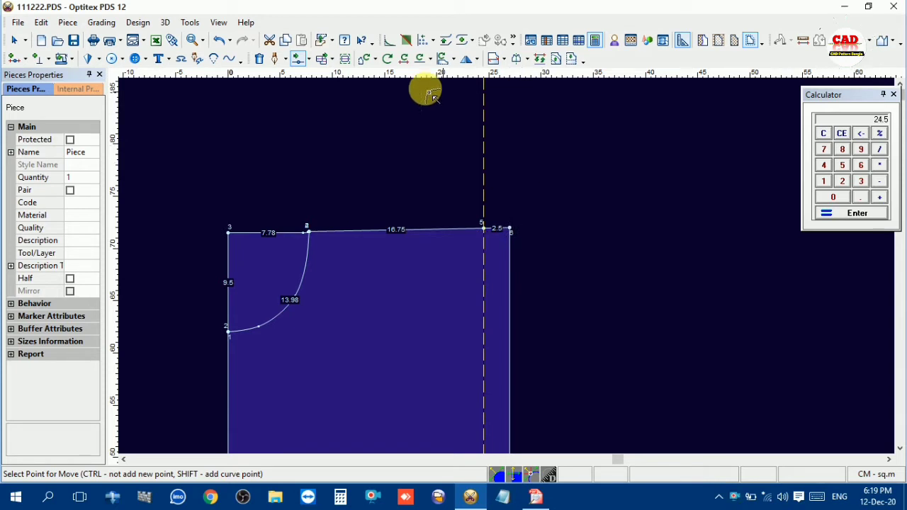
left_click(310, 60)
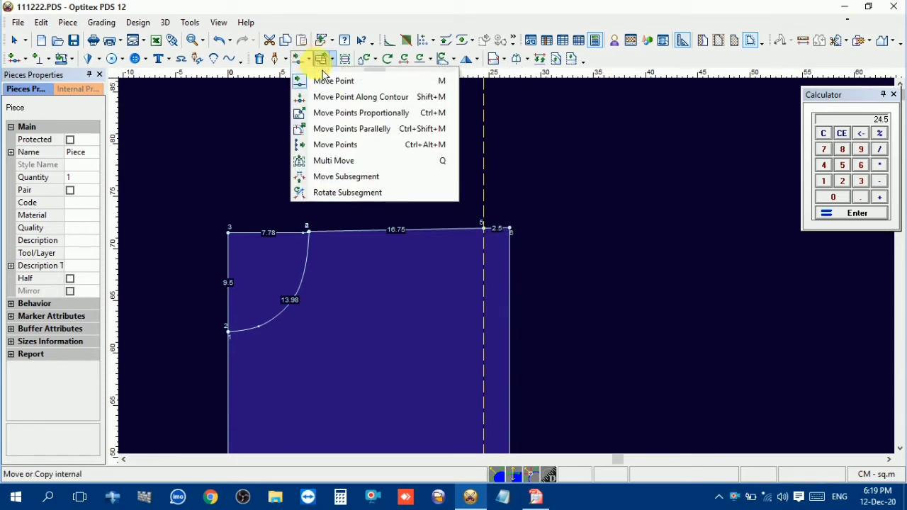
left_click(355, 133)
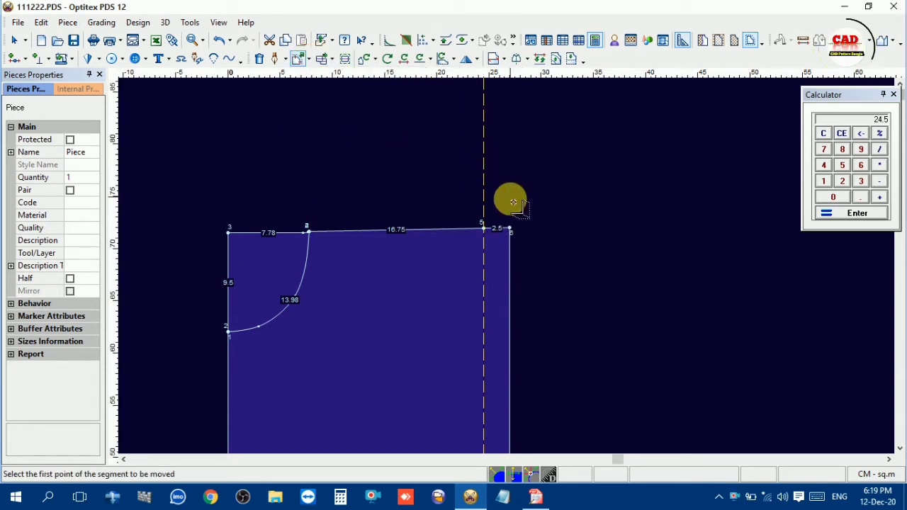
left_click(488, 233)
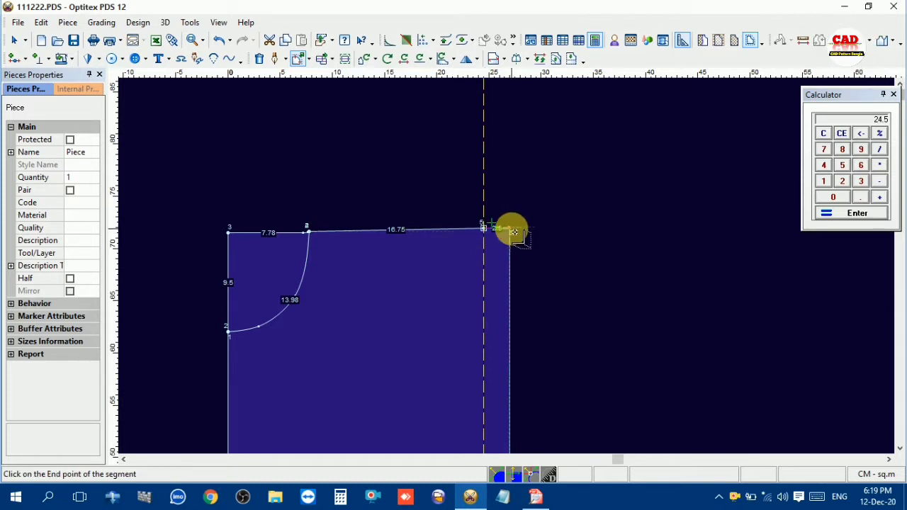
left_click(511, 230)
left_click_drag(511, 228, 513, 265)
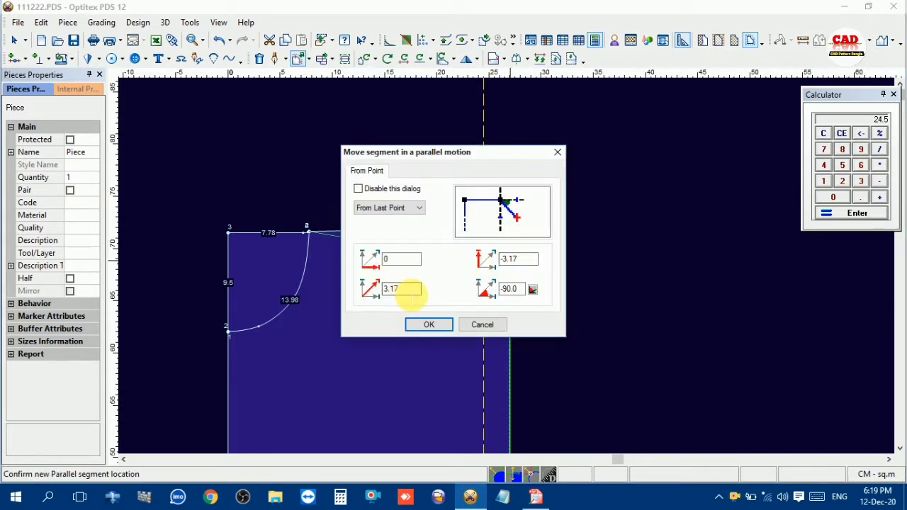
left_click_drag(411, 292, 336, 302)
type("3.5")
left_click(436, 330)
right_click(551, 172)
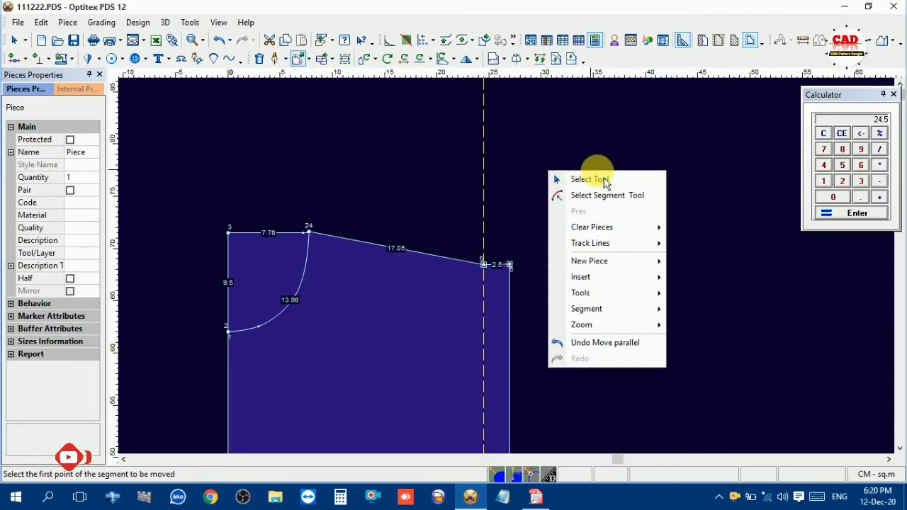
left_click(602, 180)
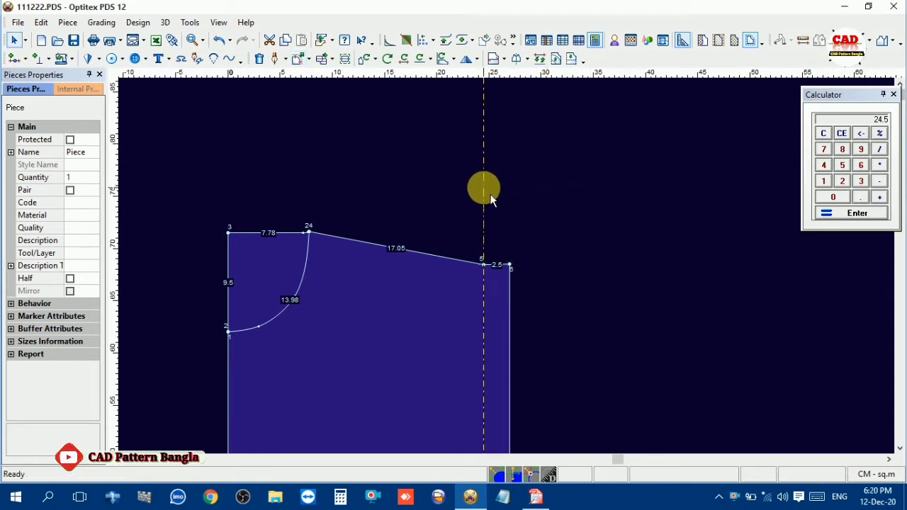
left_click_drag(435, 323, 496, 238)
- Look up the armhole depth from HPS in the PDF measurement sheet's diagram and measurement table
scroll(499, 245, "down", 3)
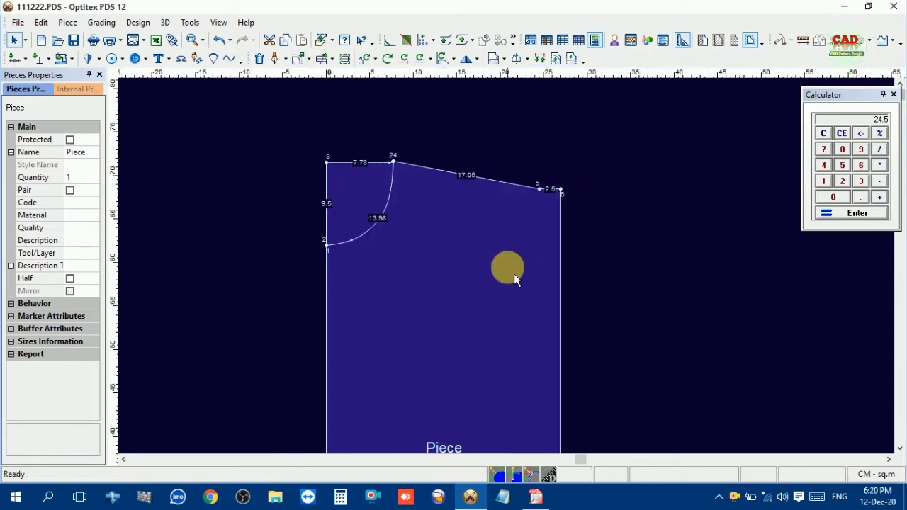
scroll(514, 273, "up", 2)
left_click(536, 497)
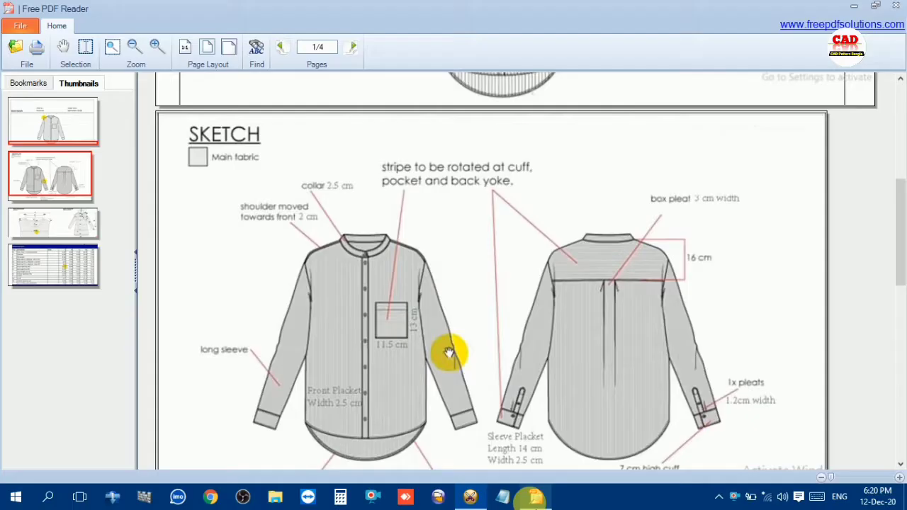
scroll(553, 370, "down", 1)
scroll(549, 363, "down", 8)
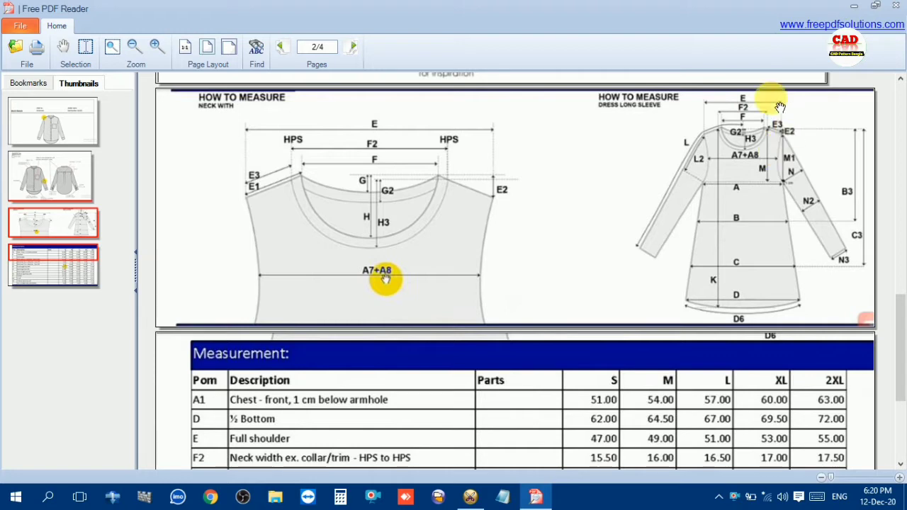
scroll(648, 309, "down", 3)
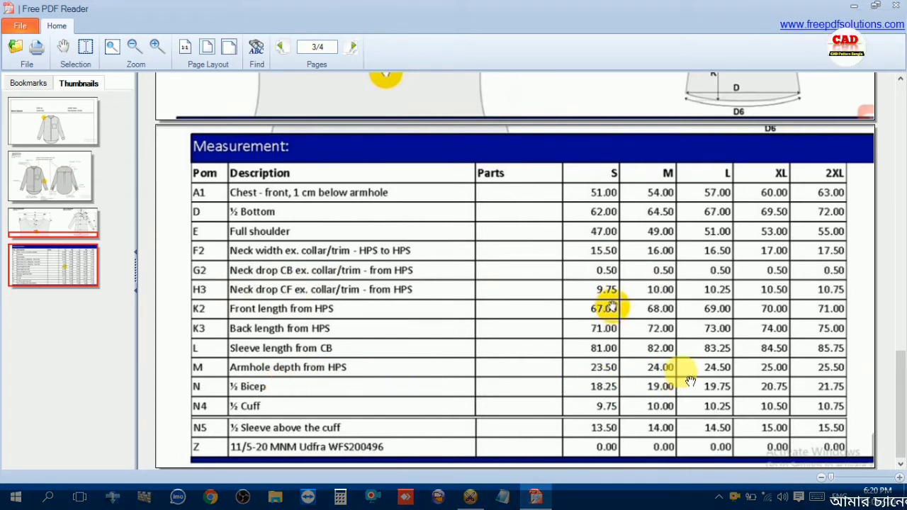
- Return to the pattern and place a horizontal guide line 24 cm below the high shoulder point
left_click(470, 497)
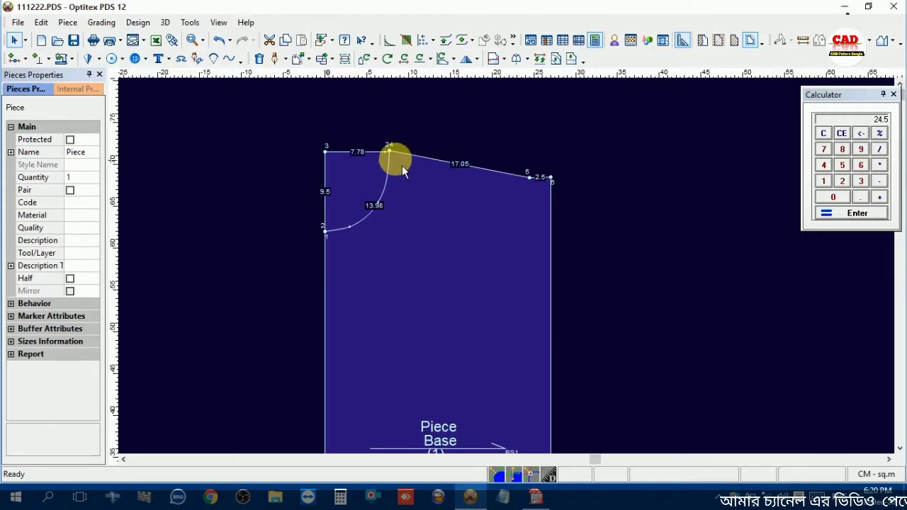
scroll(472, 202, "up", 3)
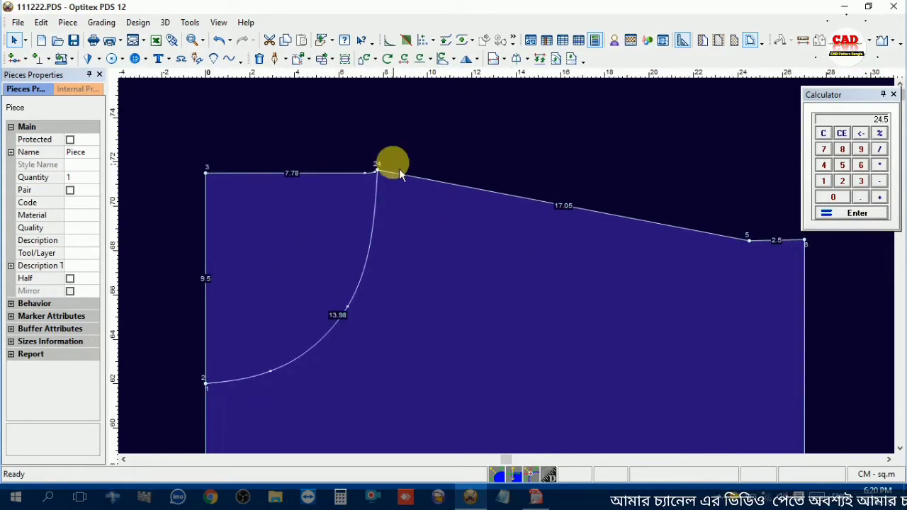
left_click_drag(409, 77, 418, 171)
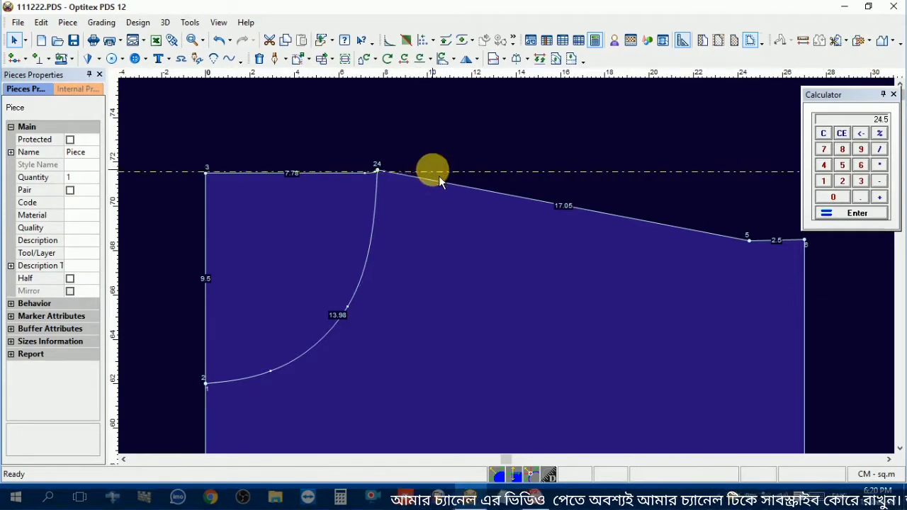
left_click(440, 179)
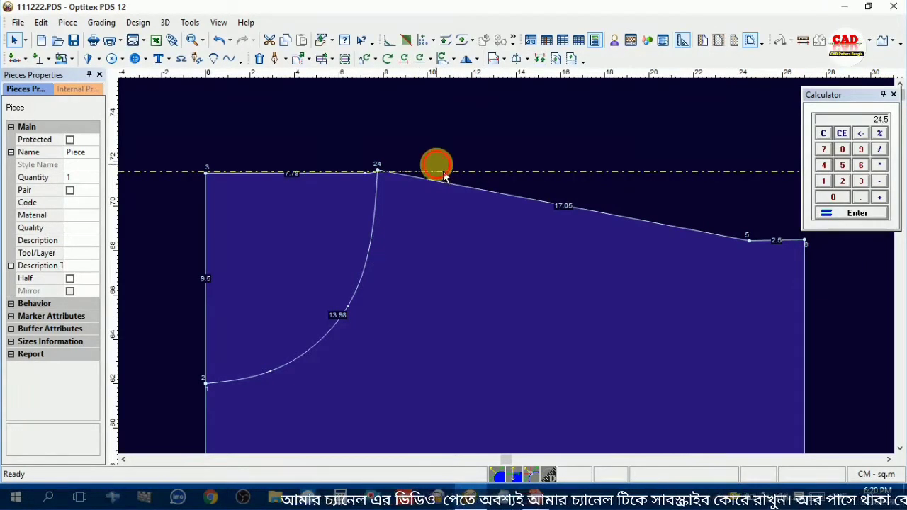
scroll(442, 220, "up", 3)
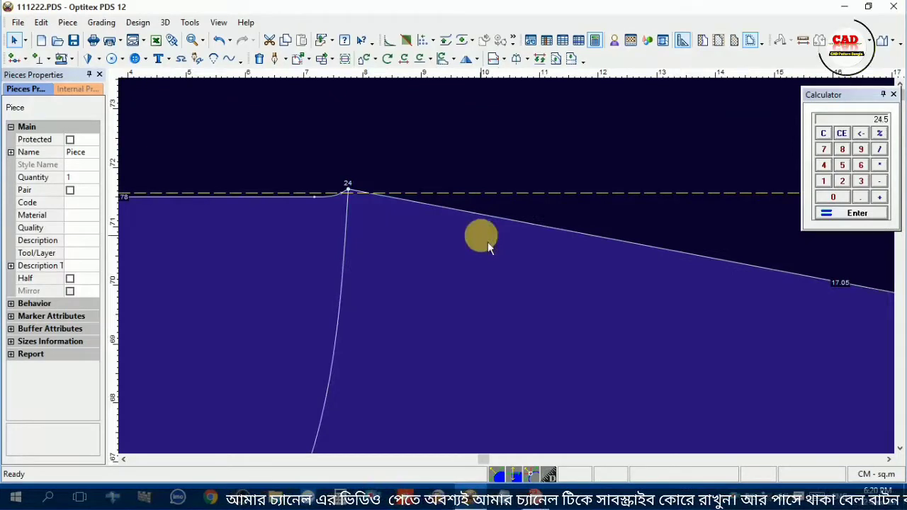
double_click(437, 198)
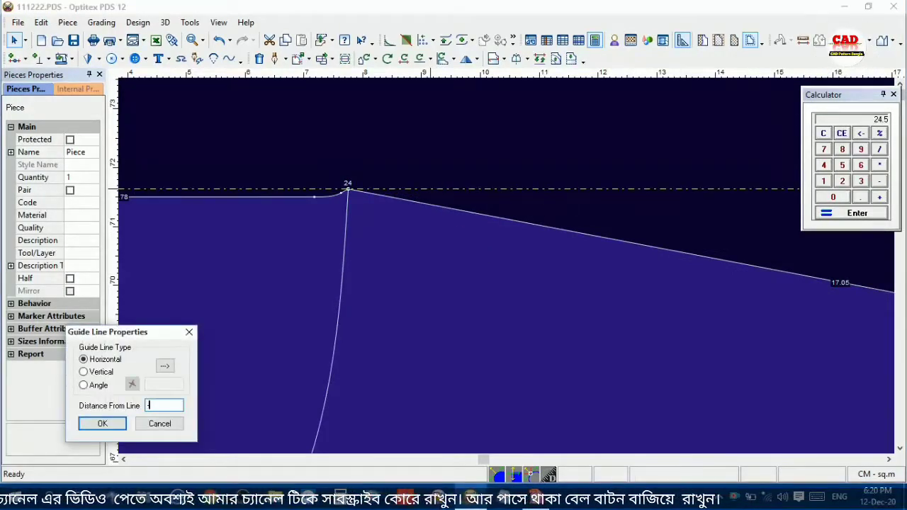
type("-24")
key("Return")
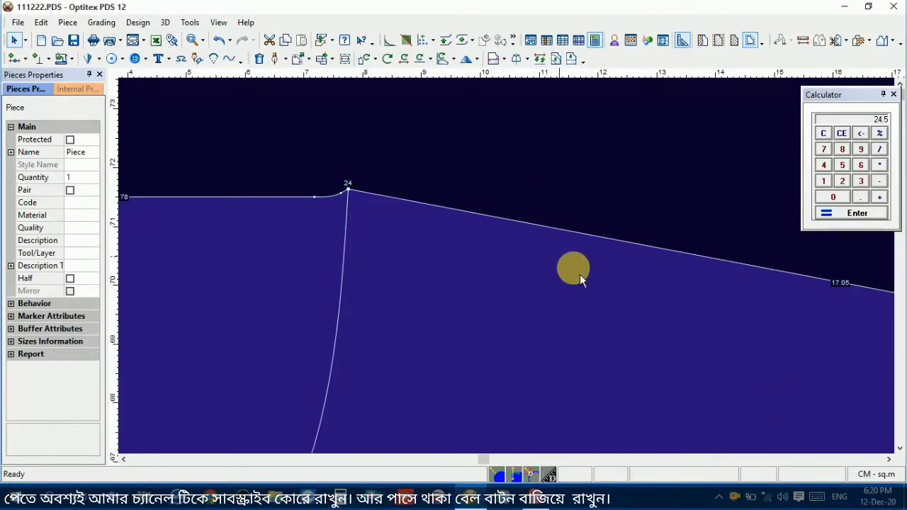
- Add a grading point where the guide line crosses the side edge and delete the outer shoulder corner point above it
scroll(506, 268, "down", 3)
scroll(514, 277, "up", 1)
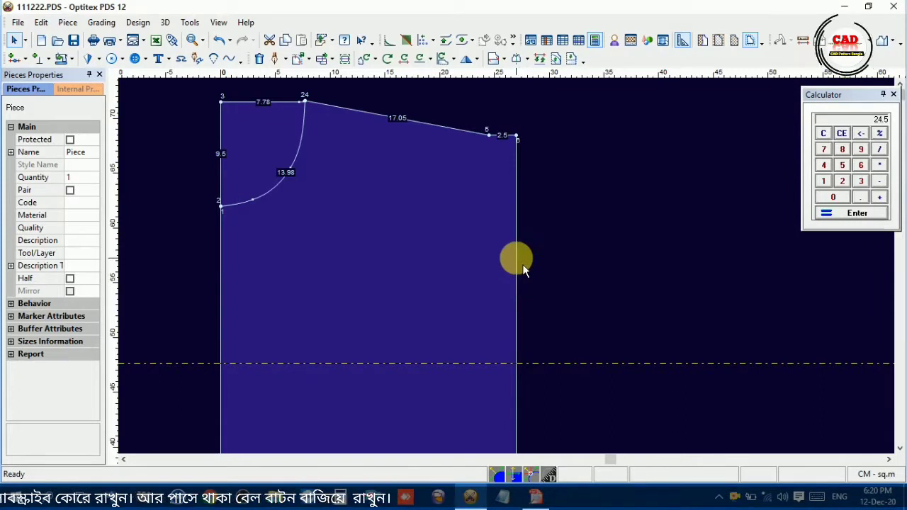
left_click(516, 363)
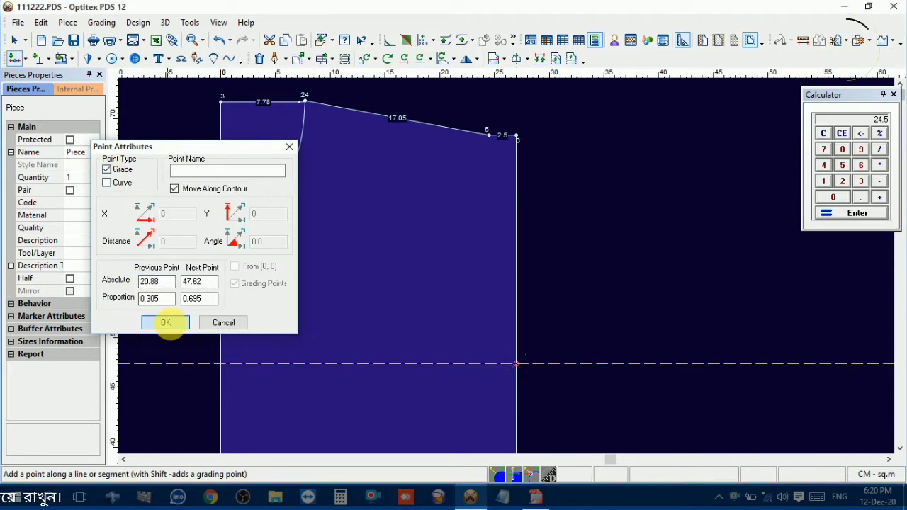
left_click(165, 323)
right_click(554, 192)
left_click(592, 199)
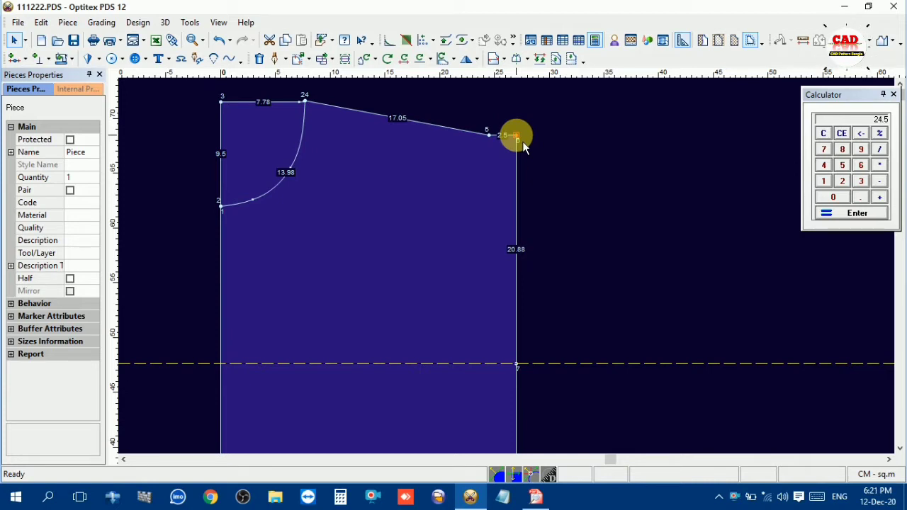
key("Delete")
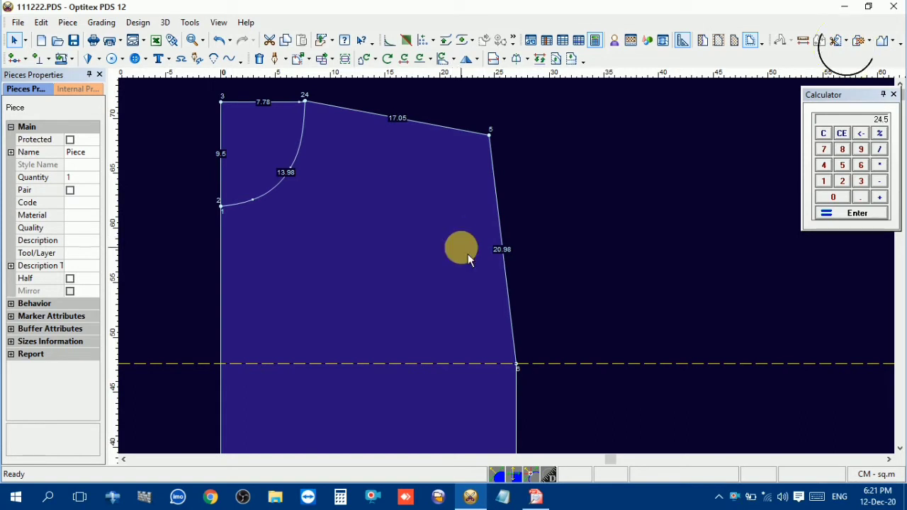
- Add a grading point halfway along the armhole line, at proportion 0.5, and move the horizontal guide line up to it
key("a")
left_click(503, 257)
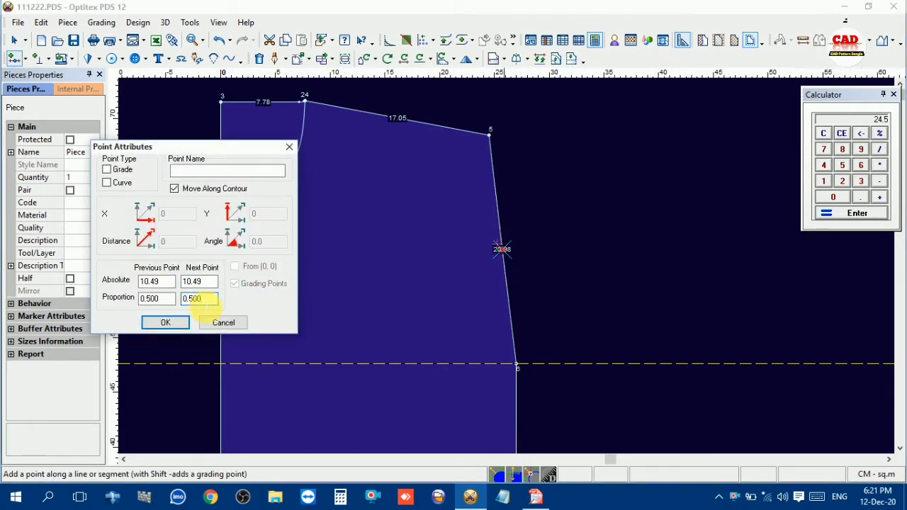
left_click(116, 172)
left_click(156, 322)
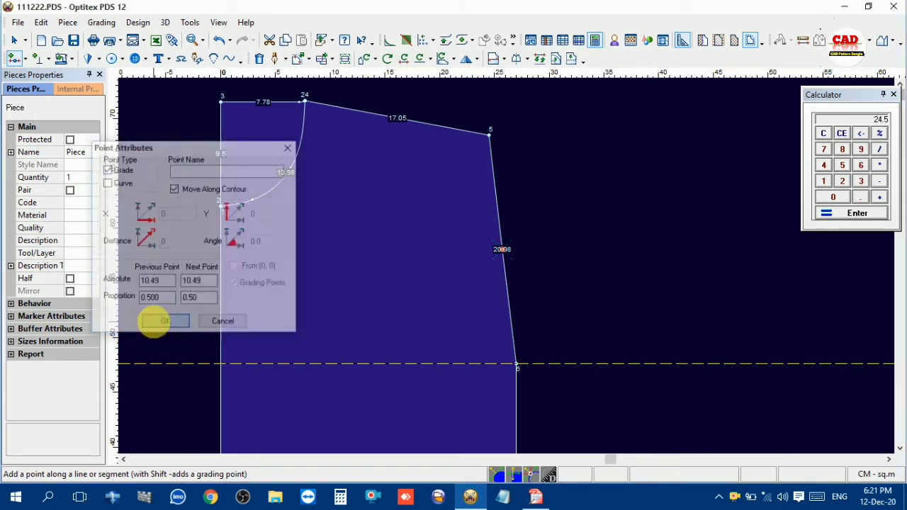
right_click(533, 207)
left_click(559, 211)
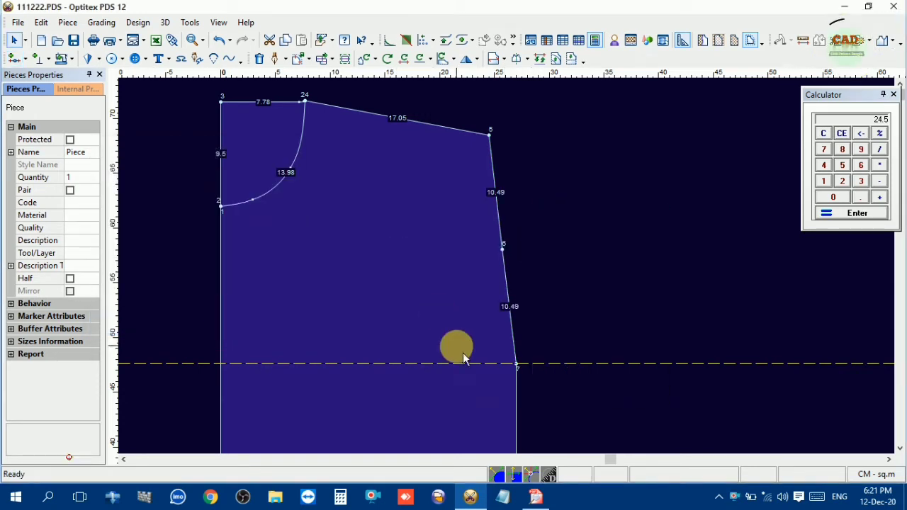
left_click_drag(473, 365, 472, 249)
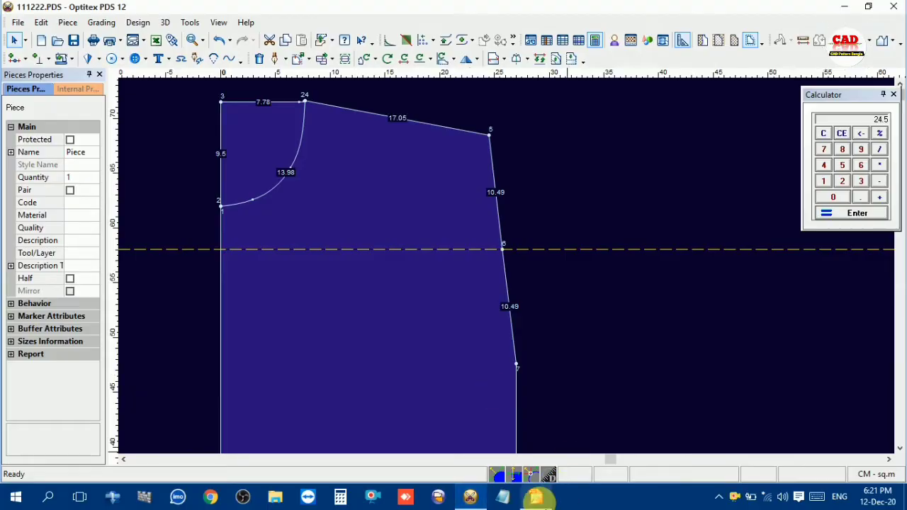
- Check the measurement table, measuring diagrams and garment sketches in the PDF measurement sheet, and return to the pattern
left_click(537, 499)
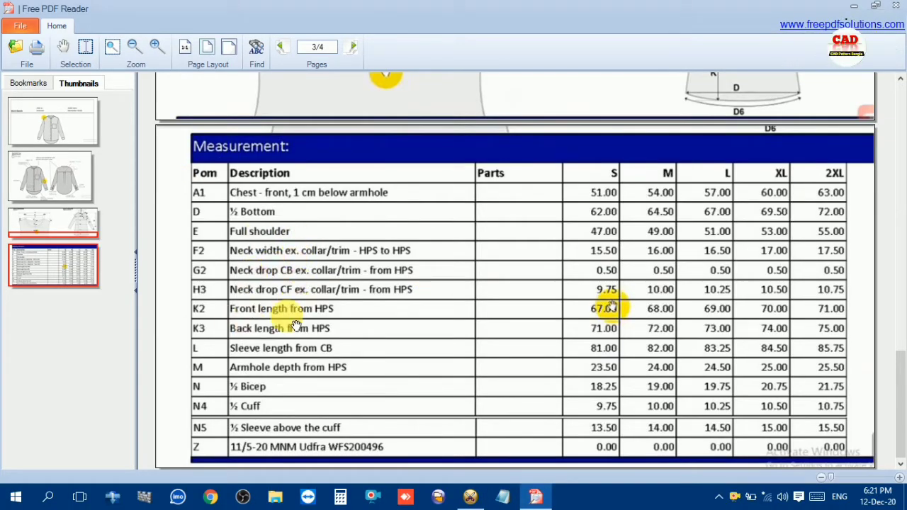
scroll(296, 326, "down", 1)
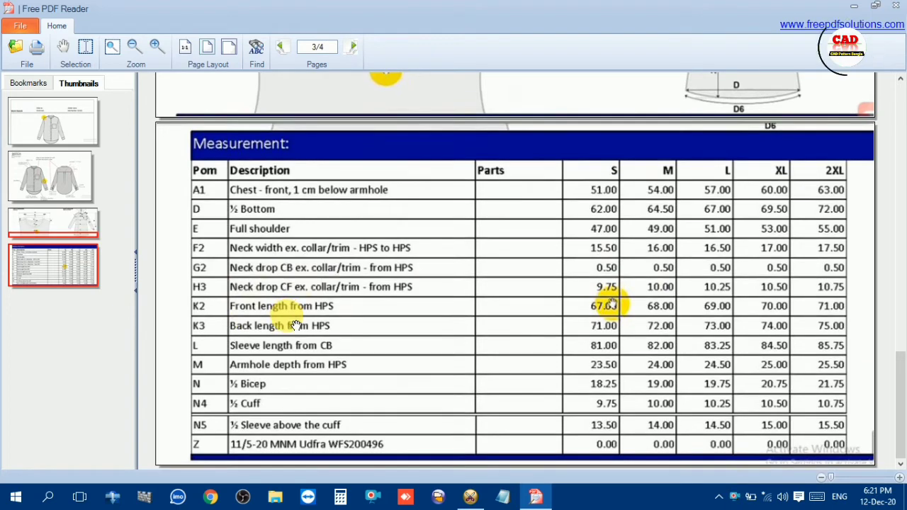
scroll(403, 394, "up", 5)
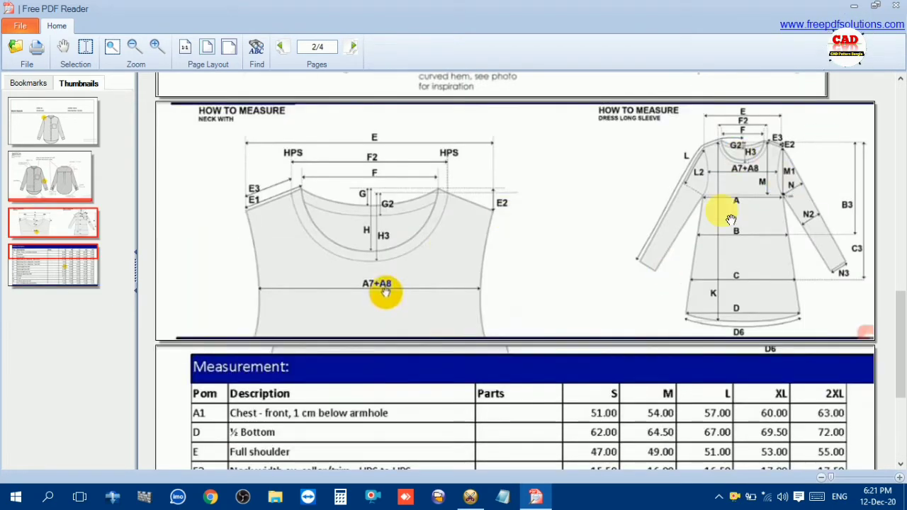
scroll(599, 364, "up", 5)
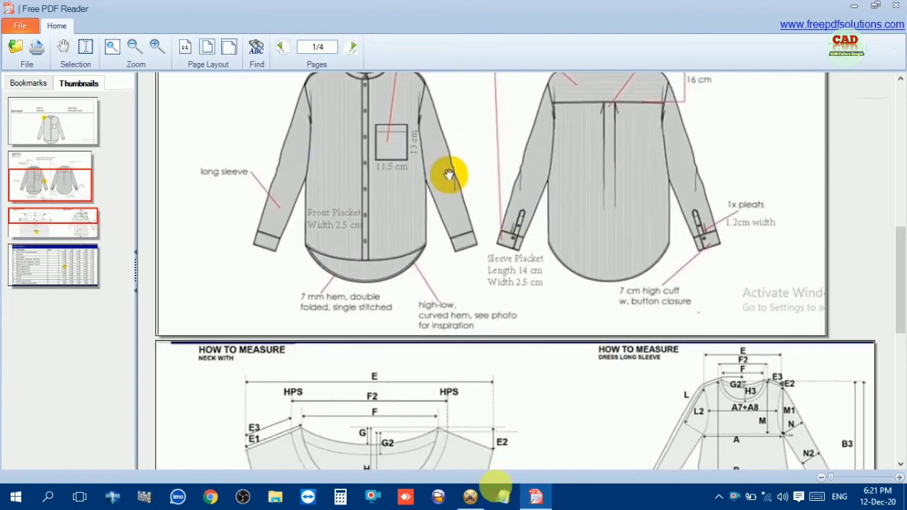
left_click(473, 497)
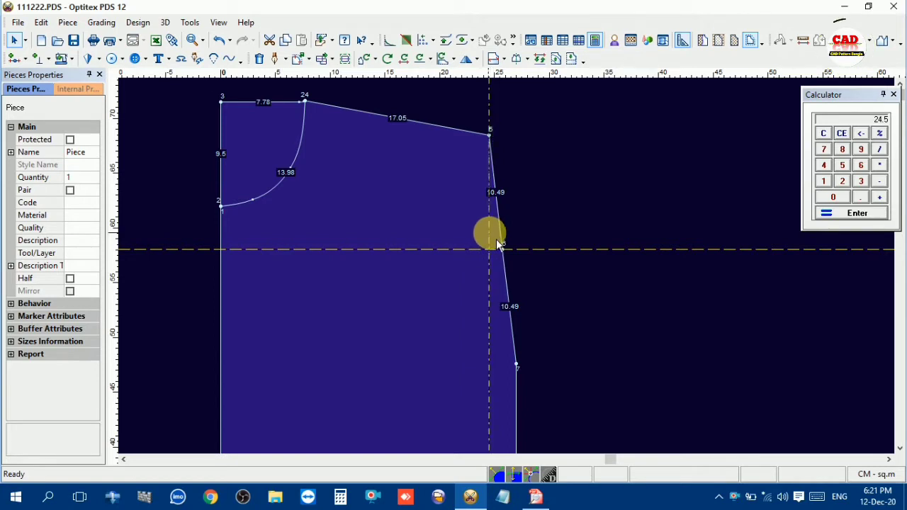
- Move the mid-armhole point 1.25 cm inward and 0.15 cm down, onto the vertical guide line through the shoulder tip
scroll(514, 272, "up", 1)
scroll(512, 272, "up", 1)
scroll(512, 272, "down", 2)
key("m")
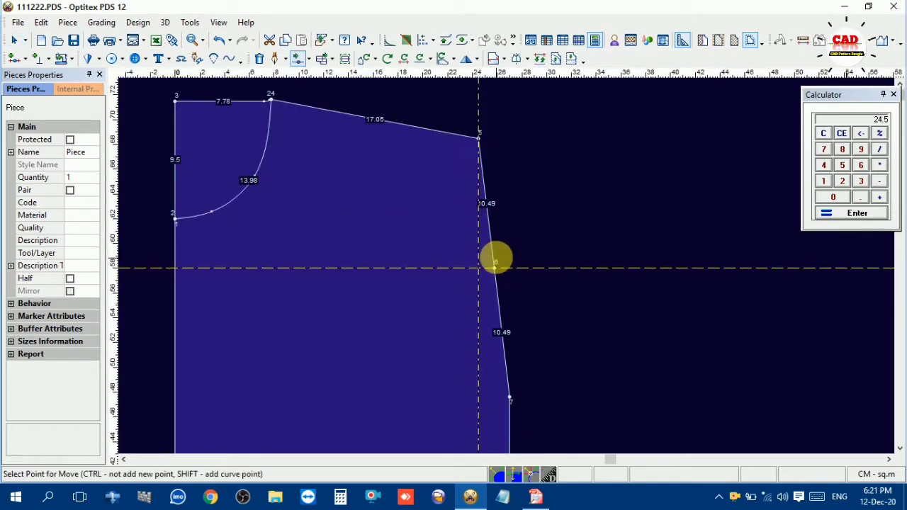
left_click(494, 268)
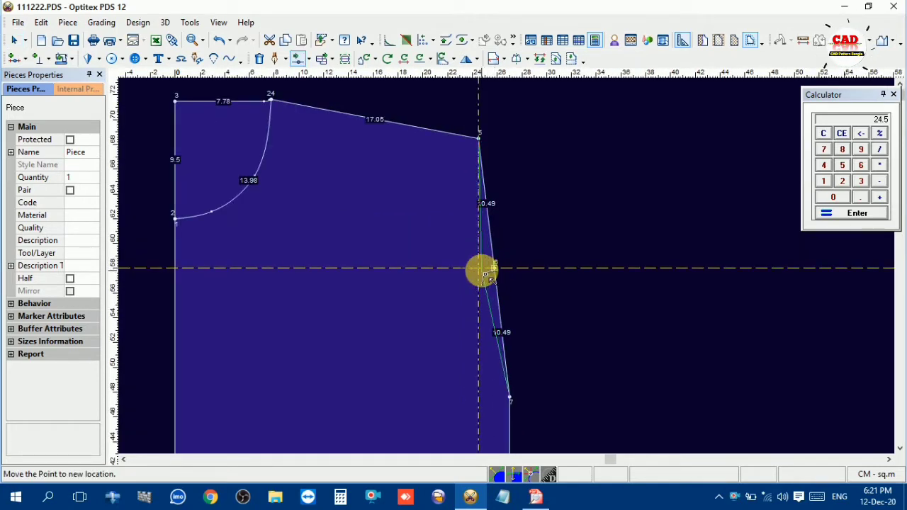
left_click(485, 277)
left_click(418, 325)
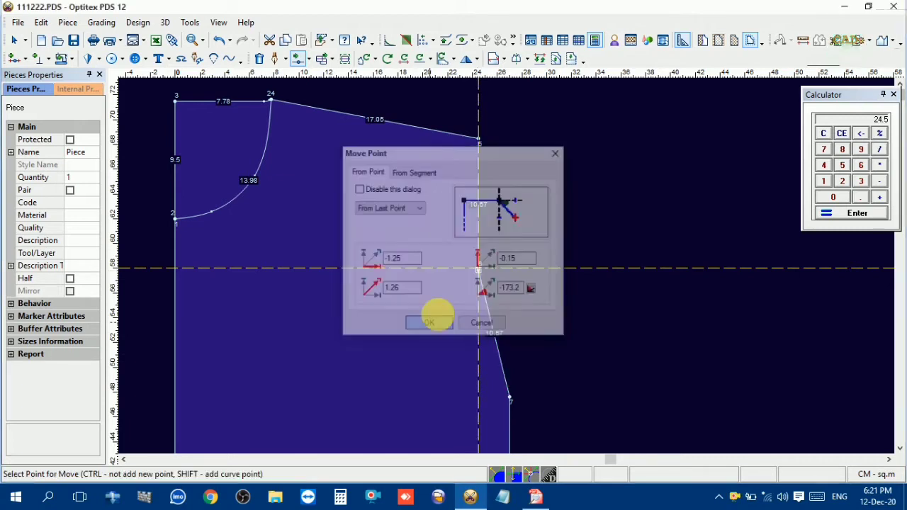
right_click(573, 163)
left_click(437, 203)
- Bend the lower armhole segment into an inward curve by moving a new curve point close to the underarm corner
scroll(504, 265, "up", 2)
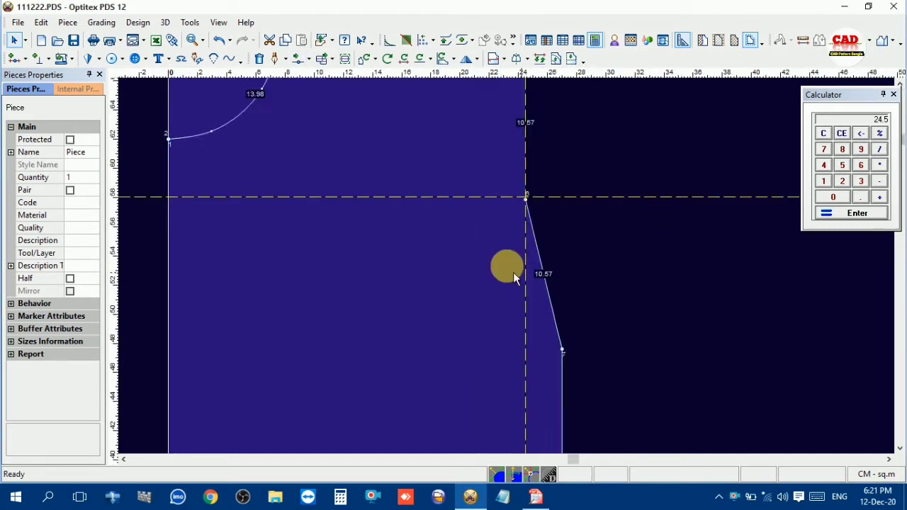
key("m")
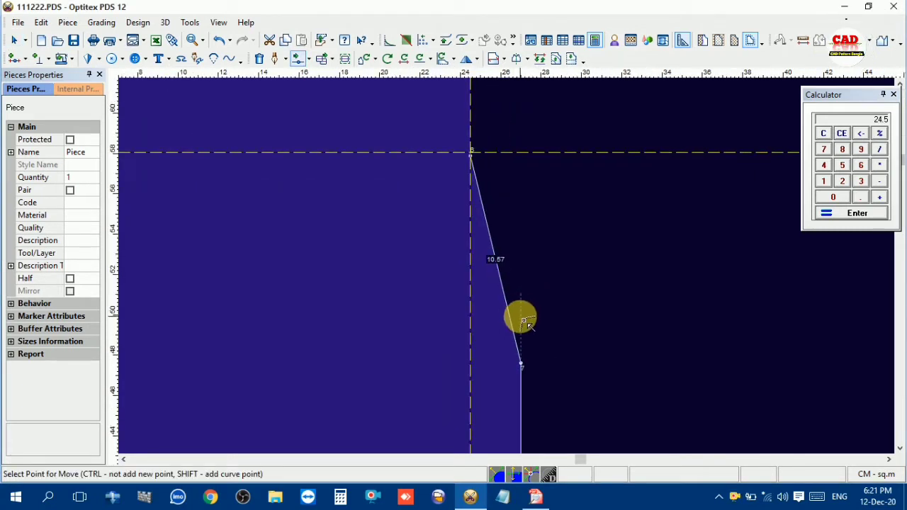
left_click(510, 318)
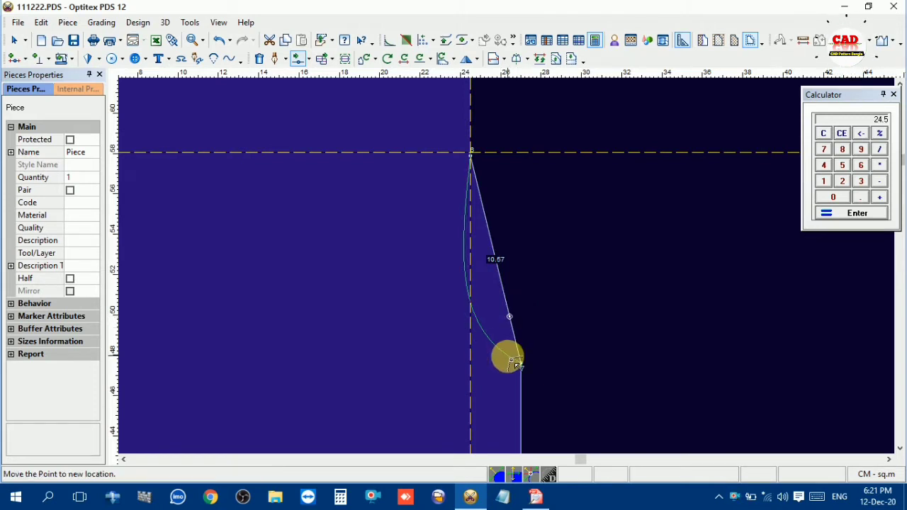
left_click(516, 363)
left_click(418, 325)
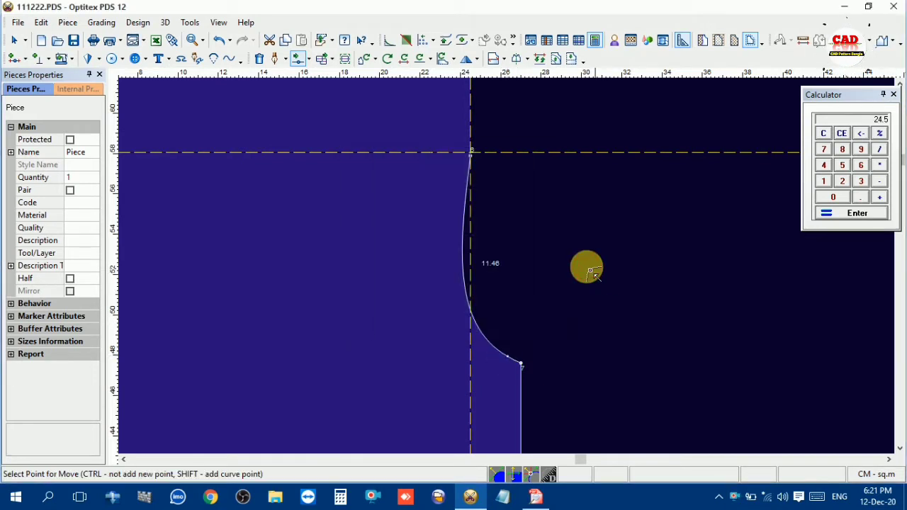
left_click(473, 160)
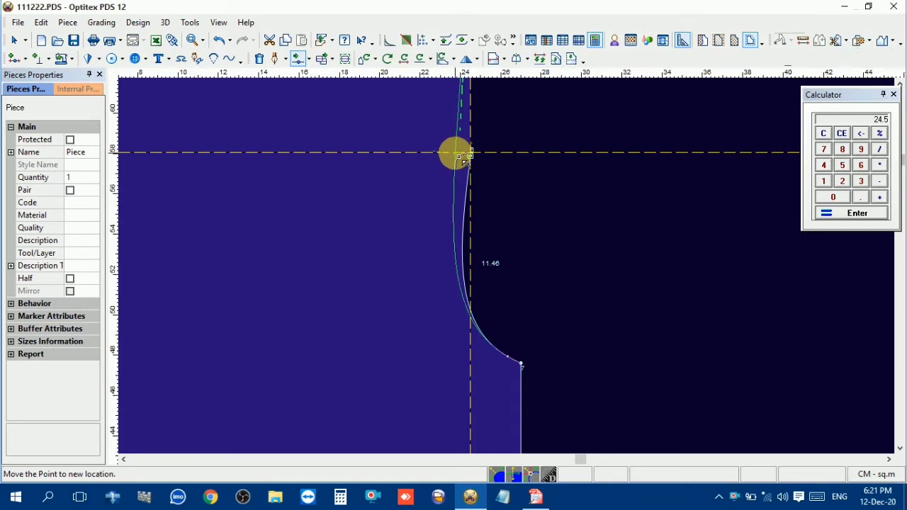
left_click(461, 157)
left_click(555, 153)
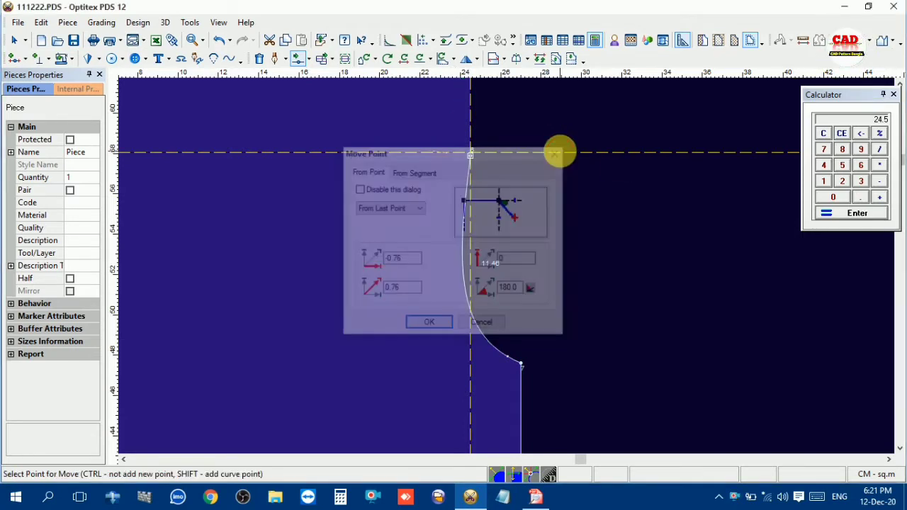
right_click(507, 117)
left_click(529, 122)
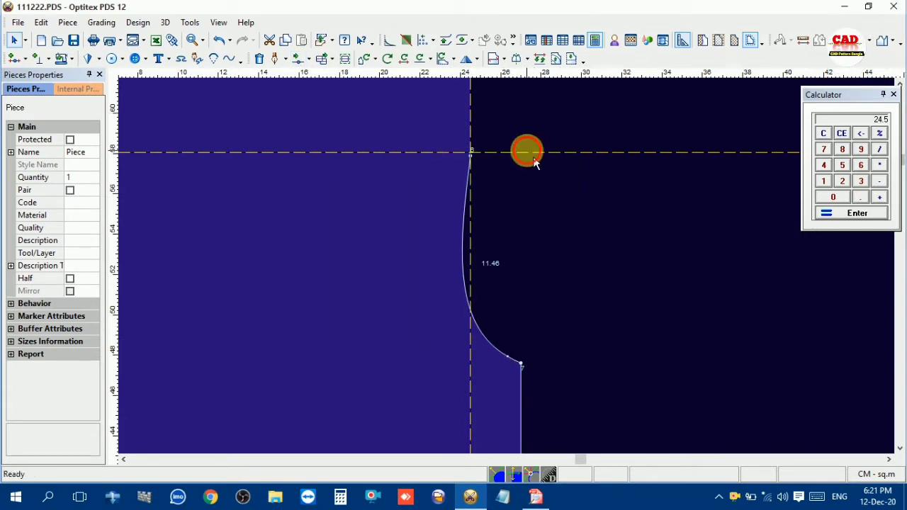
- Align the horizontal guide line with the mid-armhole point and move that point 1.29 cm straight inward along it
left_click_drag(527, 152, 526, 155)
key("m")
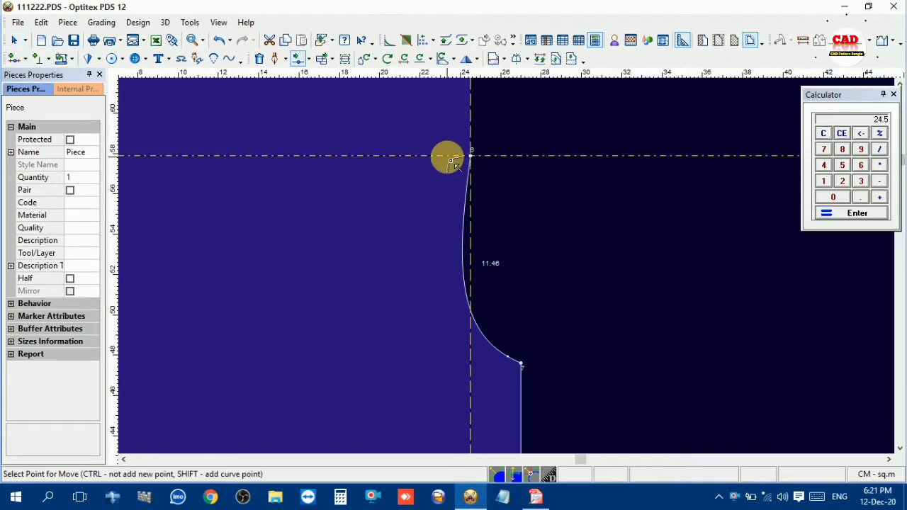
left_click(471, 155)
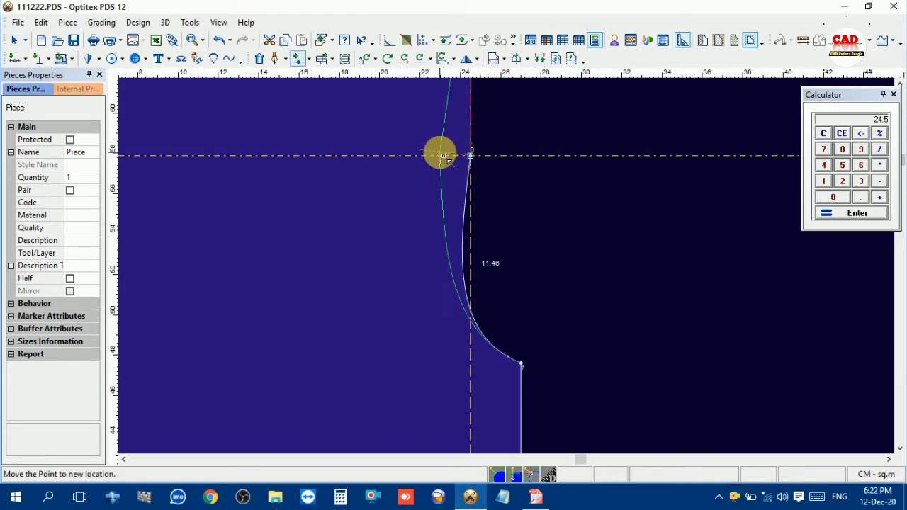
left_click(444, 156)
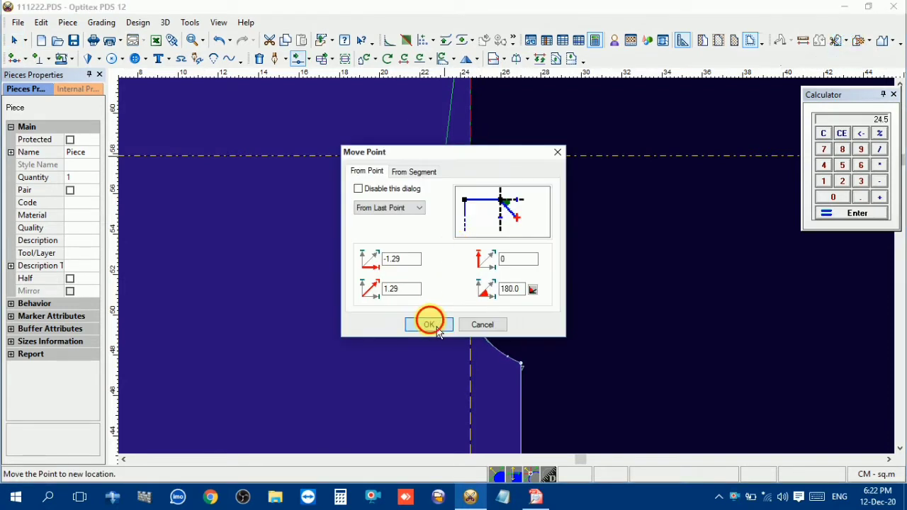
left_click(429, 320)
right_click(524, 112)
key("Escape")
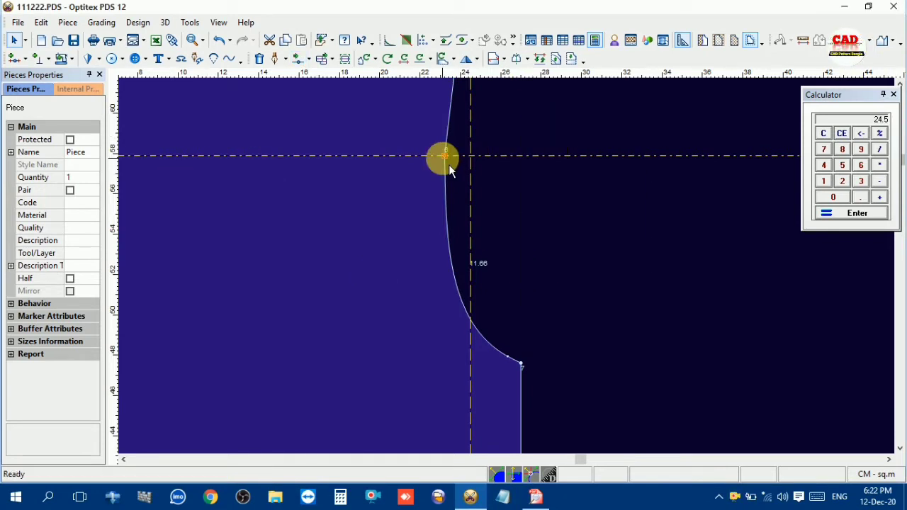
- Turn the mid-armhole point into a curve point so the two armhole segments flow smoothly together
left_click(450, 162)
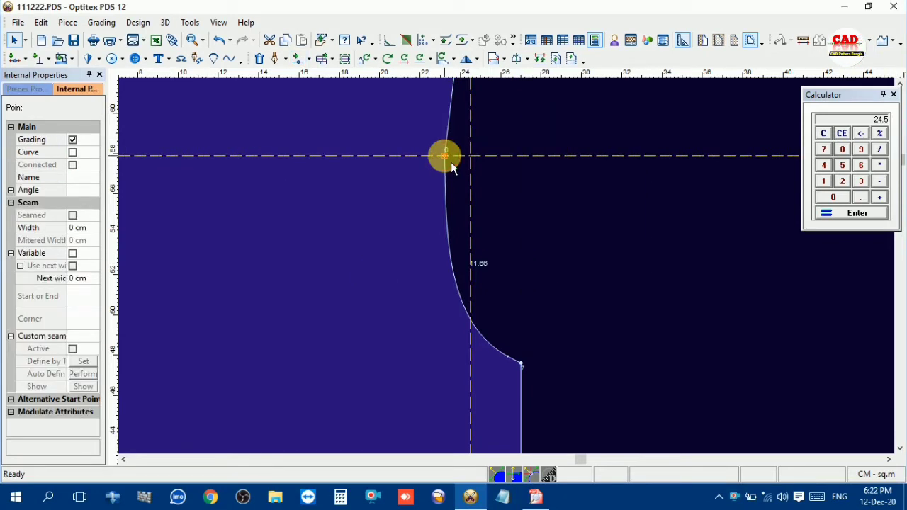
left_click(73, 152)
left_click(385, 128)
scroll(509, 179, "down", 1)
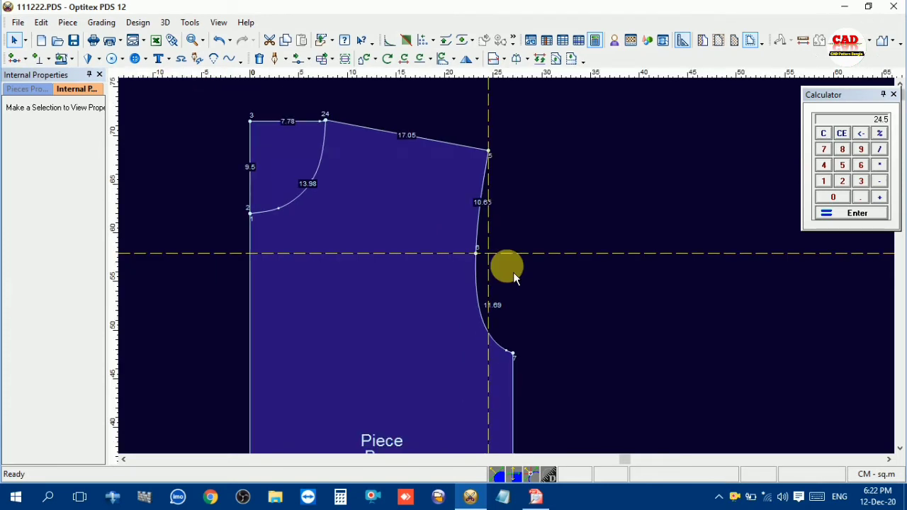
- Deepen the lower armhole curve slightly by nudging the curve point beside the underarm corner
scroll(513, 272, "up", 1)
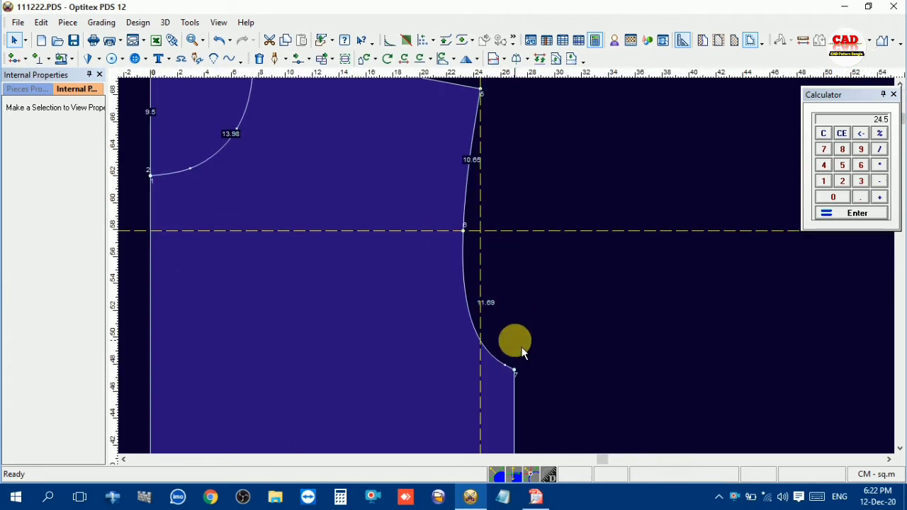
scroll(512, 272, "up", 1)
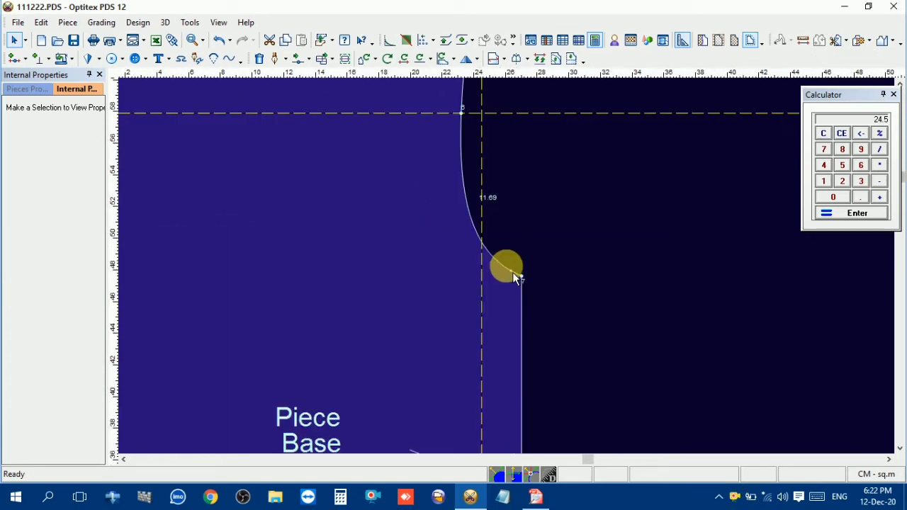
key("m")
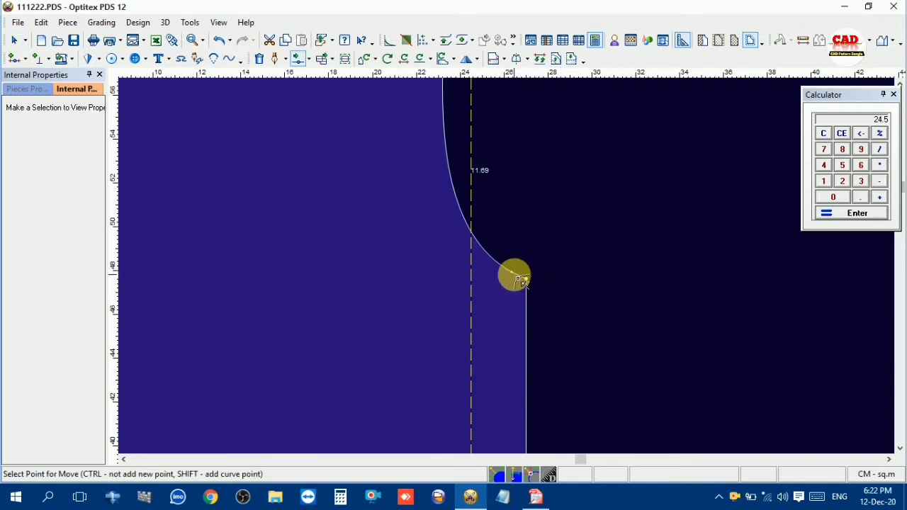
left_click(519, 276)
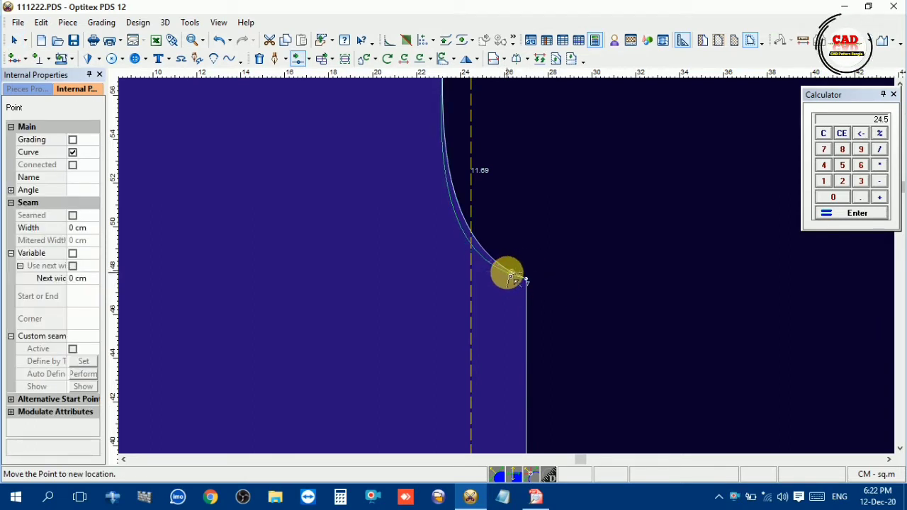
left_click(515, 278)
left_click(479, 324)
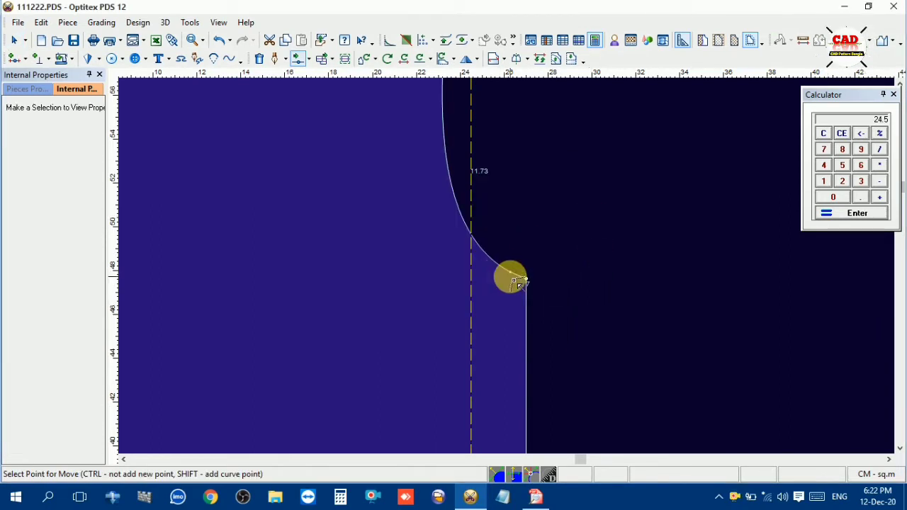
left_click(518, 282)
left_click(506, 277)
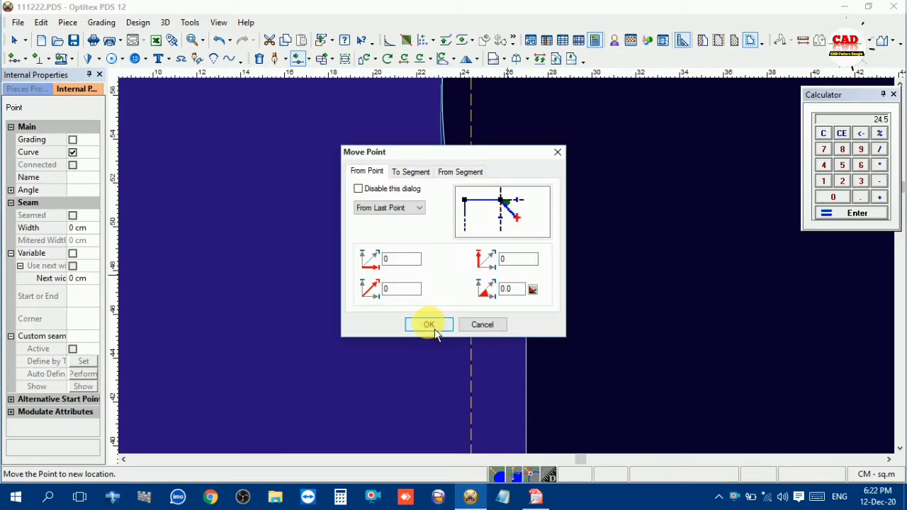
left_click(429, 324)
- Move the curve point beside the underarm corner 0.12 cm straight down
scroll(503, 265, "up", 4)
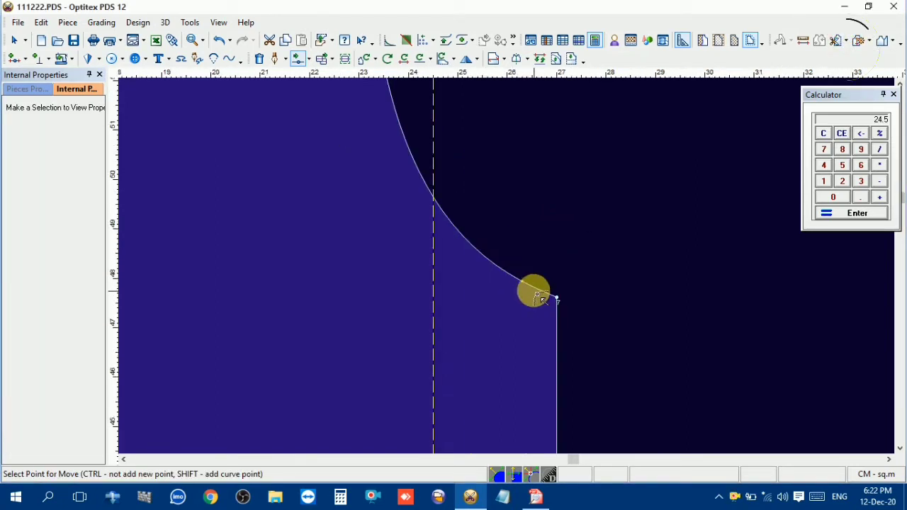
left_click(525, 284)
left_click(519, 286)
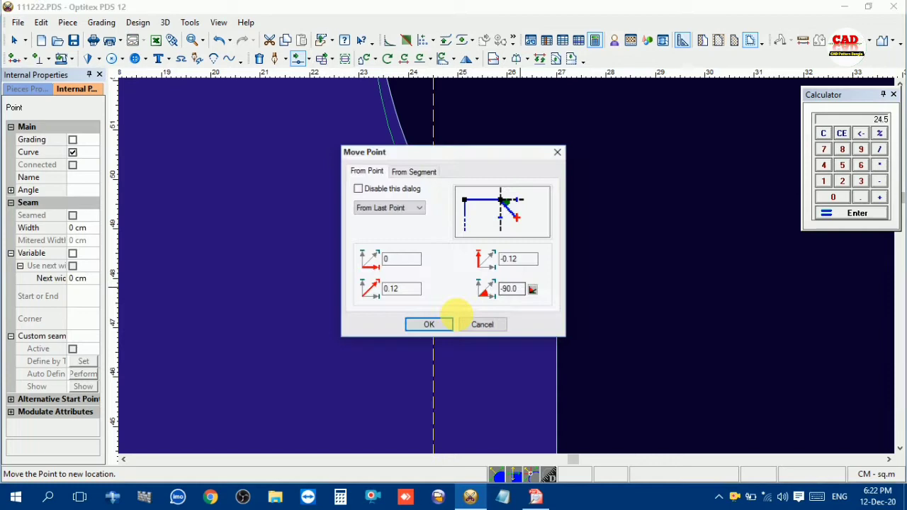
left_click(432, 323)
- Move the mid-armhole point slightly further inward along the horizontal guide line
scroll(506, 263, "down", 5)
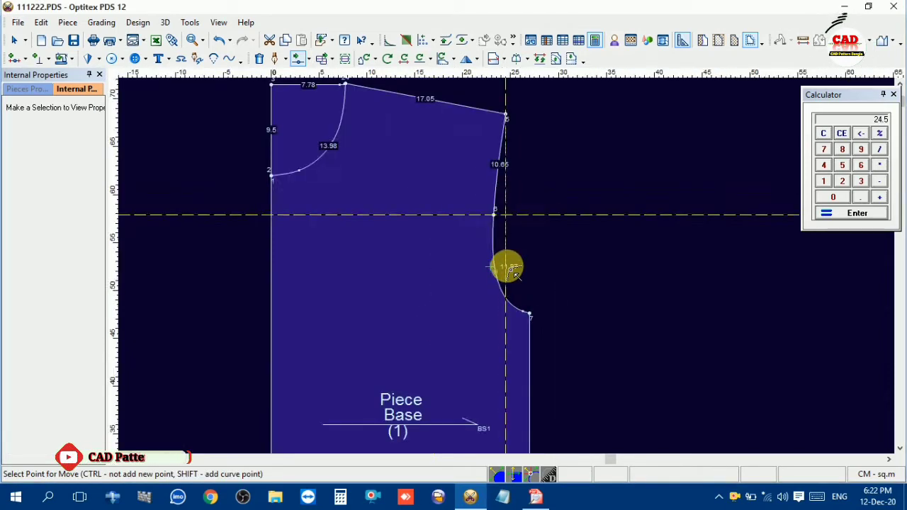
scroll(506, 265, "up", 3)
left_click(470, 258)
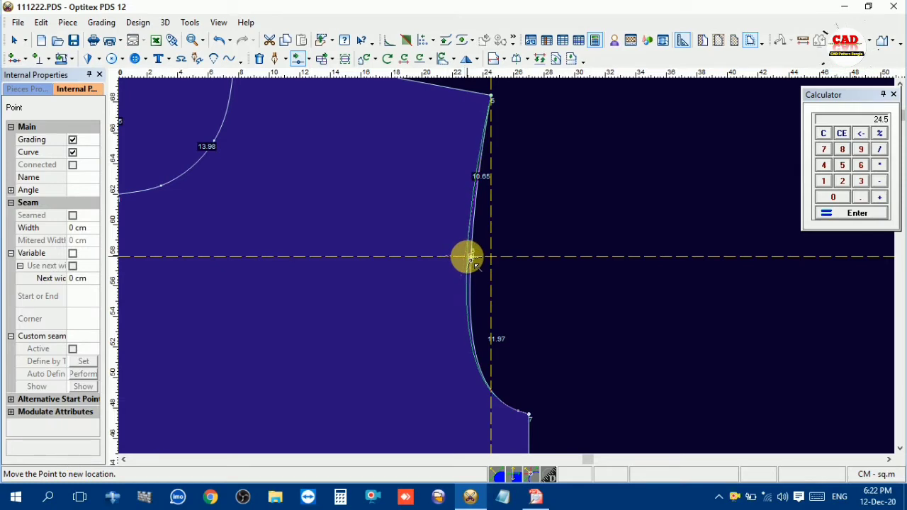
left_click(471, 261)
left_click(422, 323)
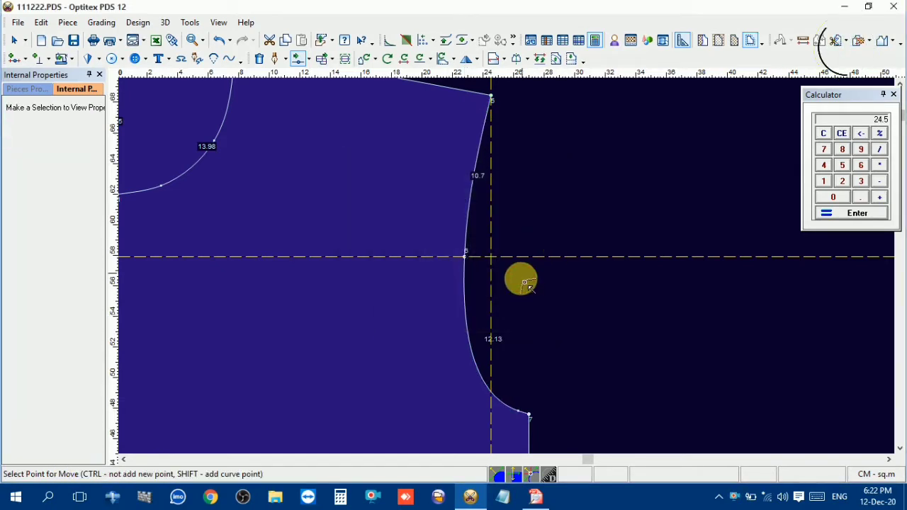
- Move the curve point beside the underarm corner 0.33 cm inward and 0.2 cm down
scroll(505, 263, "down", 3)
scroll(506, 261, "up", 2)
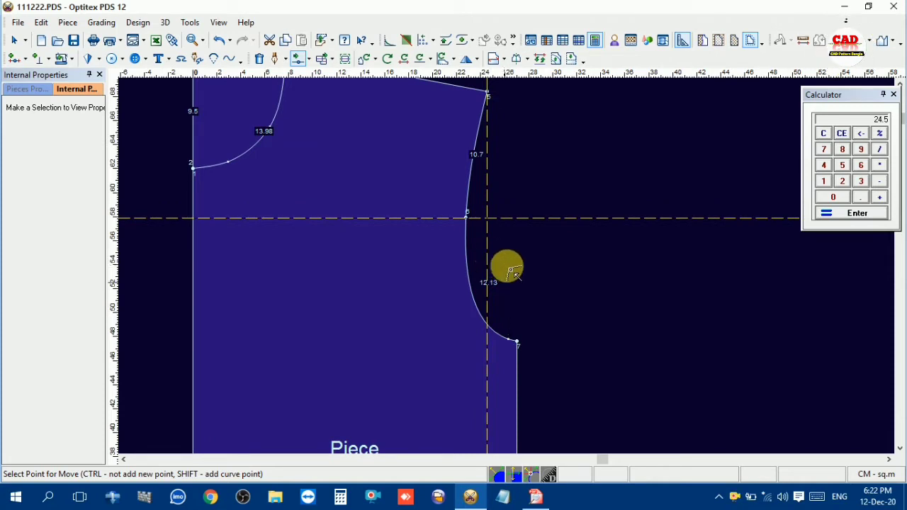
scroll(507, 269, "up", 1)
scroll(510, 283, "down", 3)
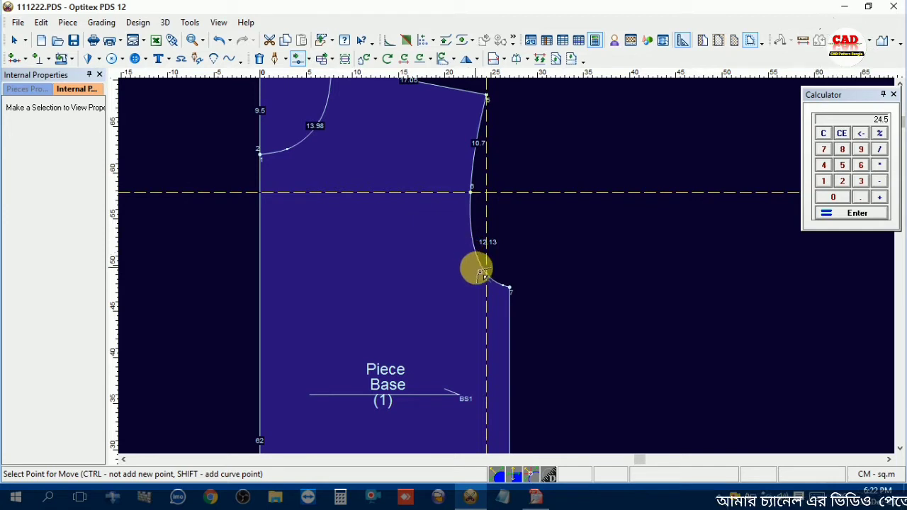
scroll(505, 282, "up", 2)
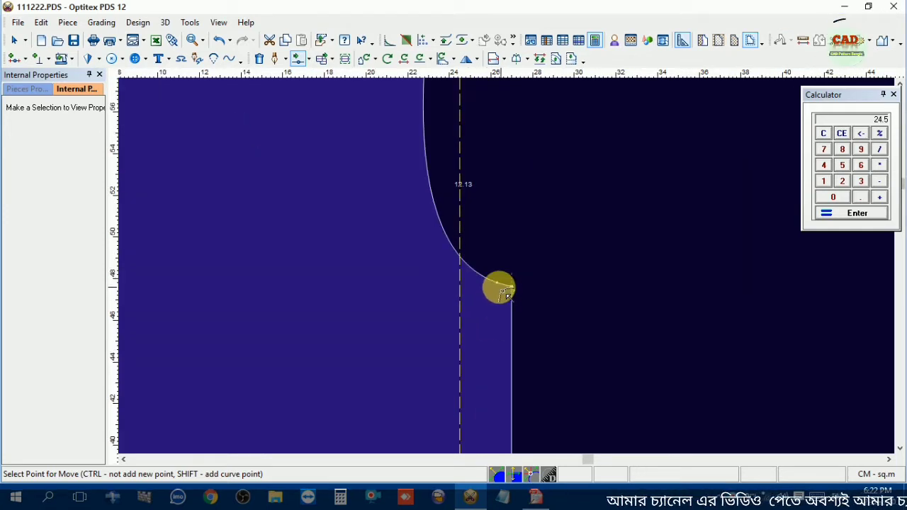
left_click(506, 292)
left_click(486, 284)
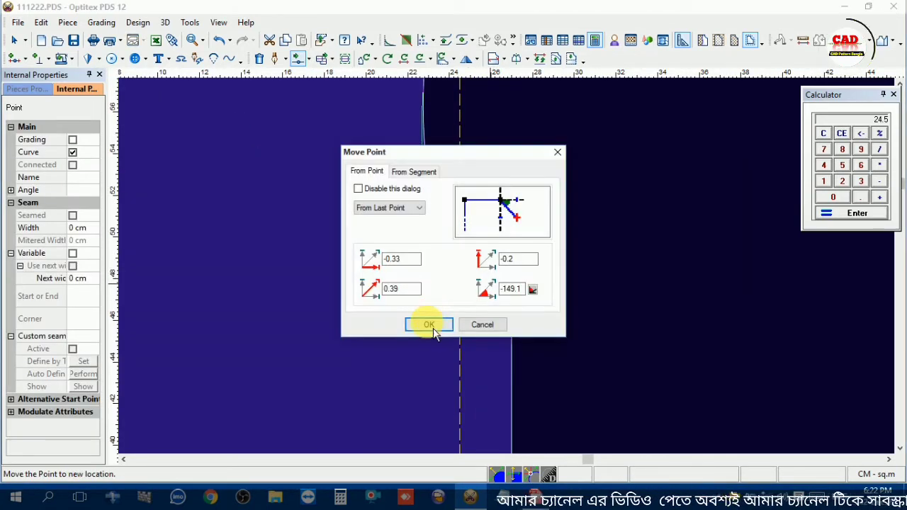
left_click(430, 325)
- Move the curve point near the underarm corner 0.35 cm inward and 0.38 cm up, and leave the point-moving tool
left_click(494, 289)
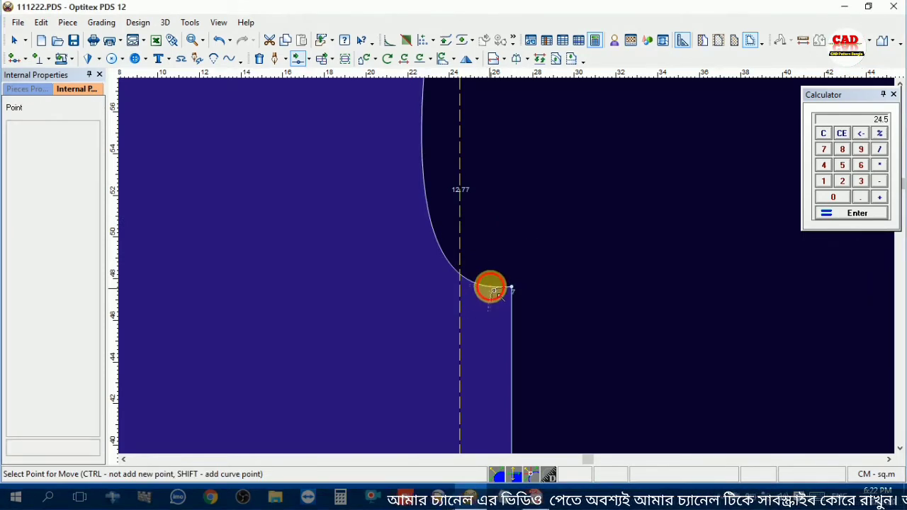
left_click(482, 279)
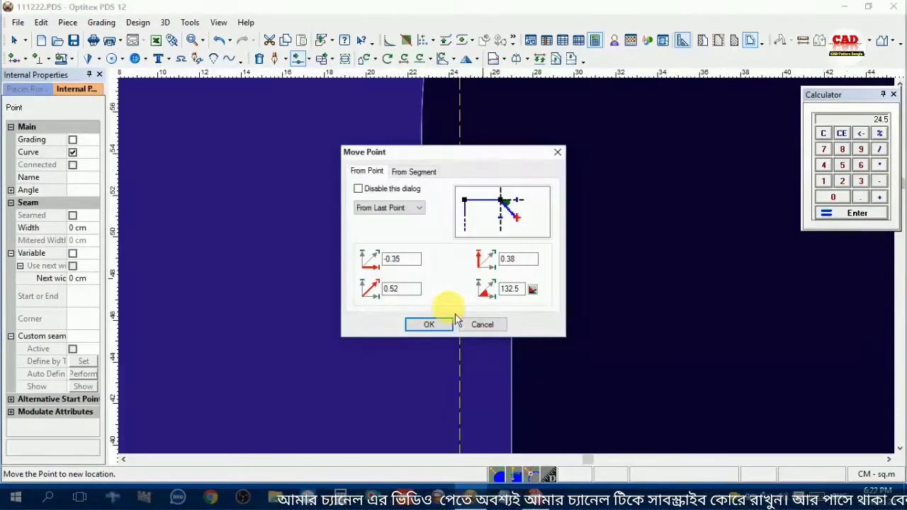
left_click(431, 323)
left_click(514, 259)
scroll(504, 265, "down", 2)
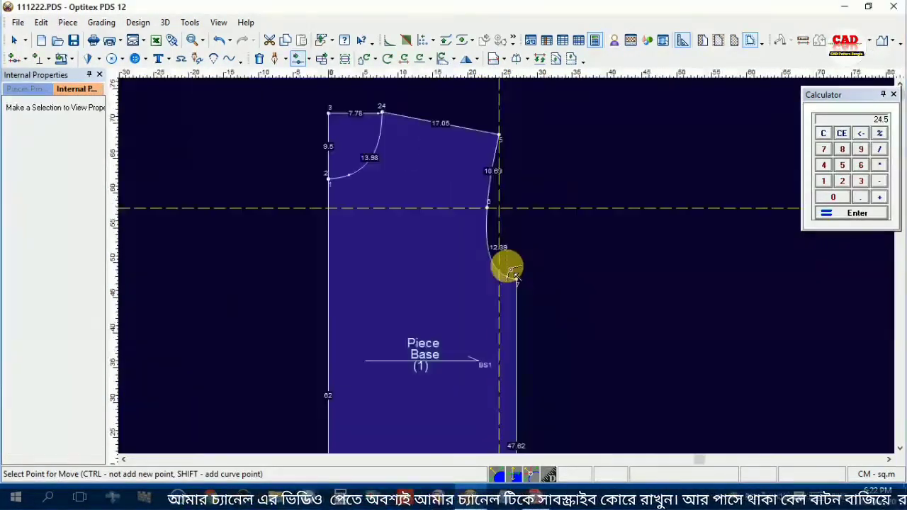
right_click(536, 205)
left_click(566, 214)
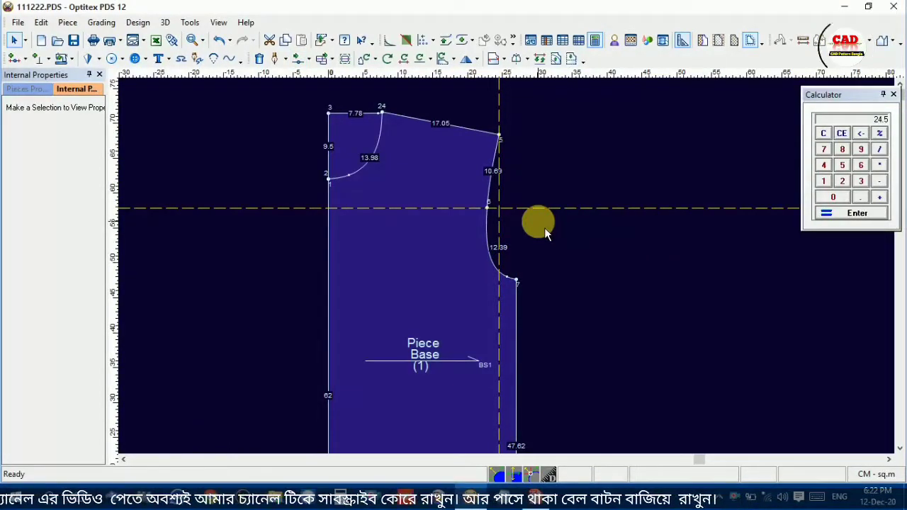
- Replace the guide lines with a horizontal one through the mid-armhole point and a vertical one offset 0.5 cm outward from it
left_click(451, 216)
scroll(525, 221, "up", 2)
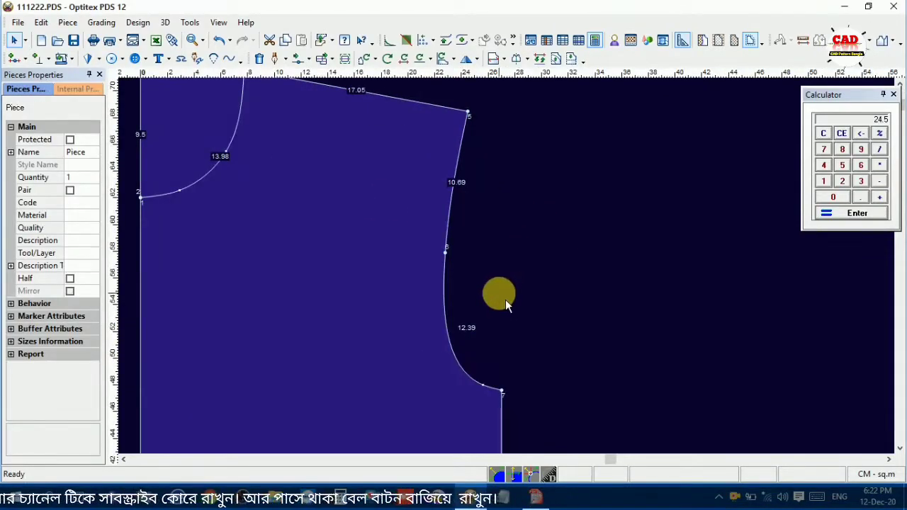
scroll(509, 290, "down", 2)
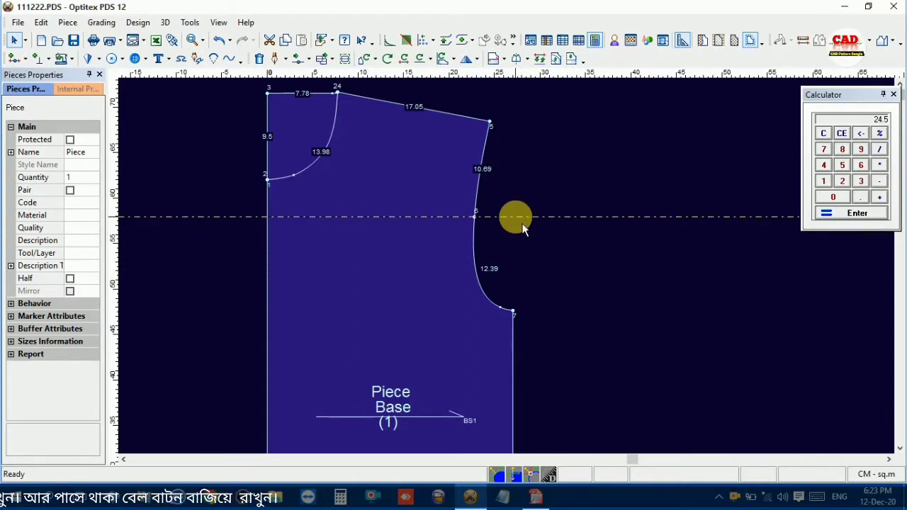
scroll(522, 226, "up", 1)
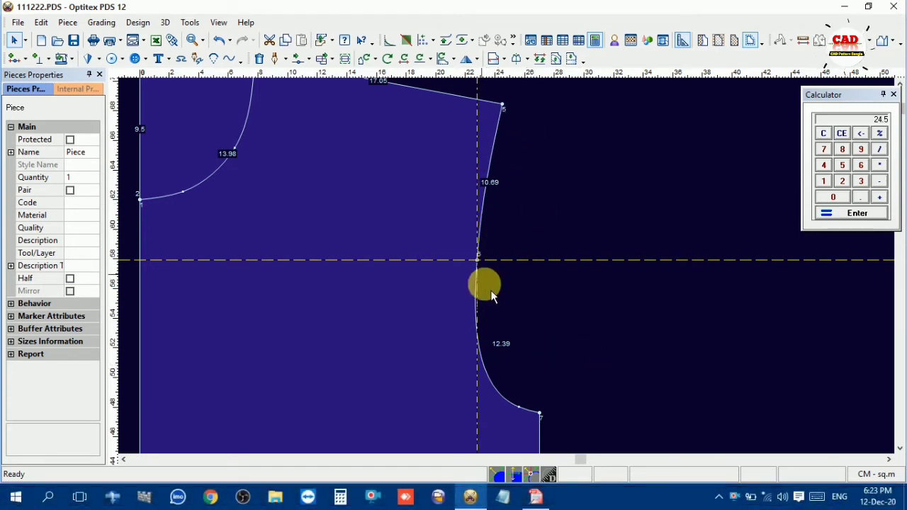
double_click(478, 210)
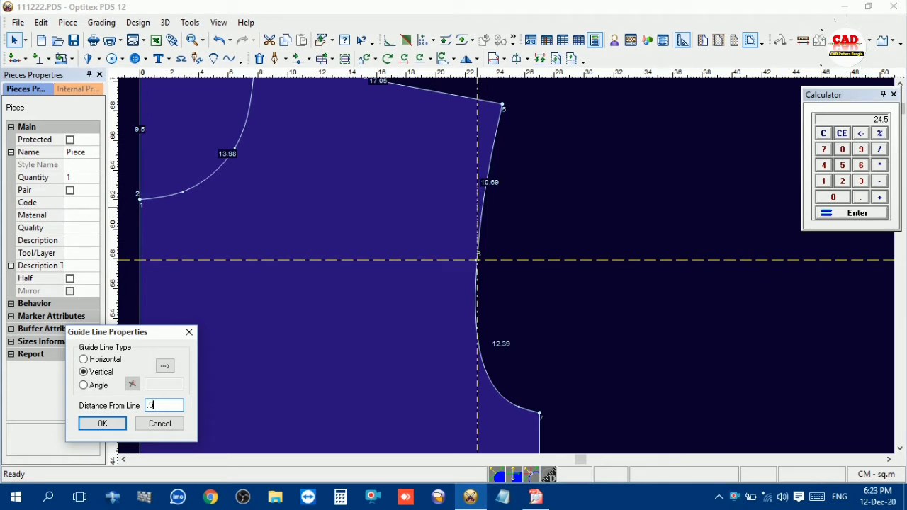
key("Return")
- Draft a second armhole line from the shoulder tip through the guide line intersection to the underarm corner, and finish drafting
key("d")
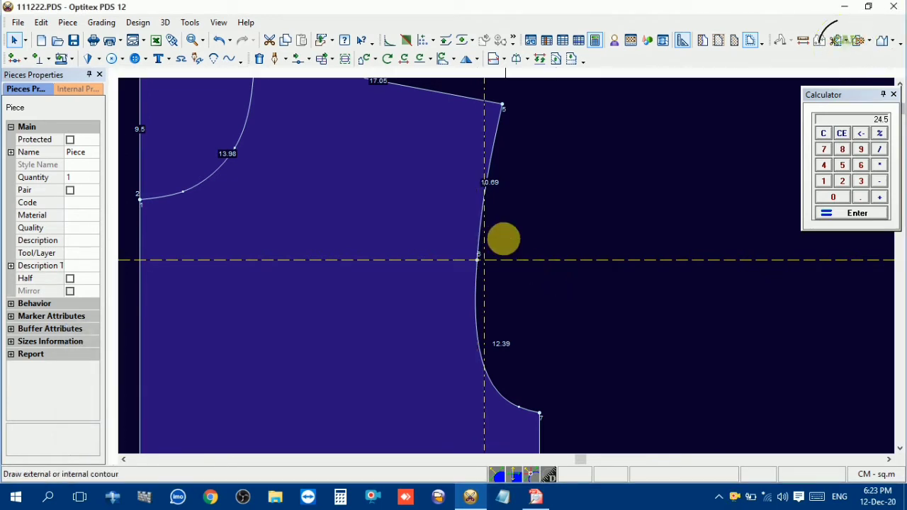
left_click(502, 105)
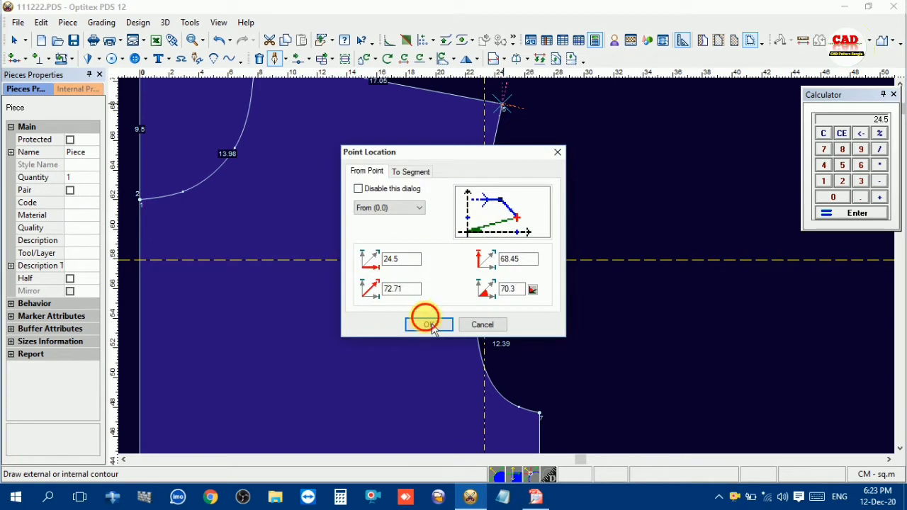
left_click(436, 326)
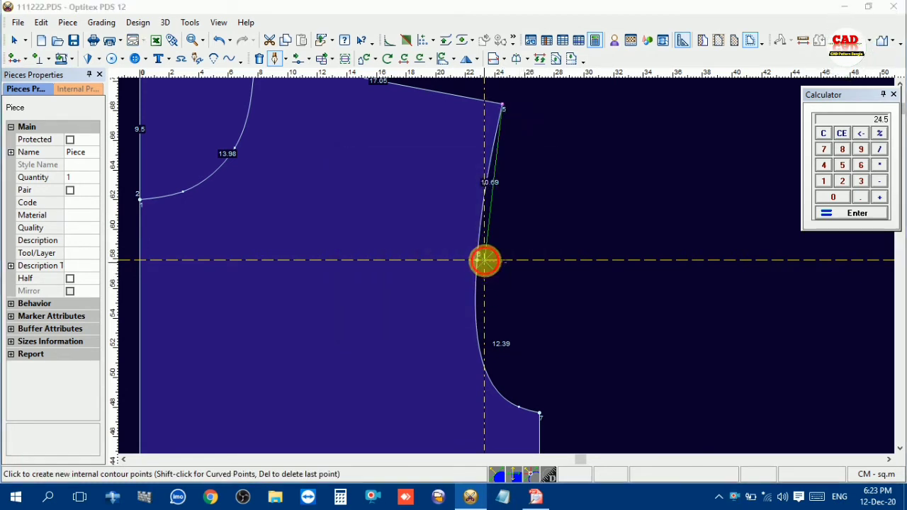
left_click(482, 259)
left_click(439, 330)
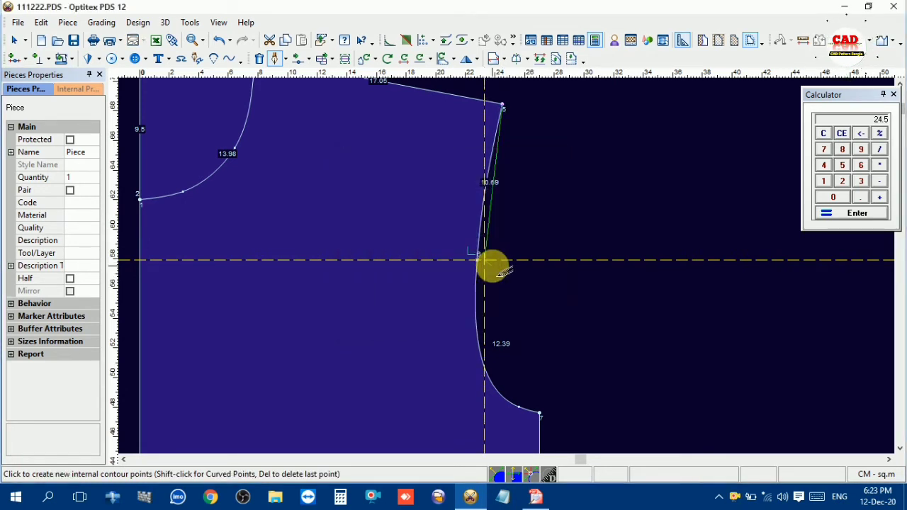
left_click(540, 412)
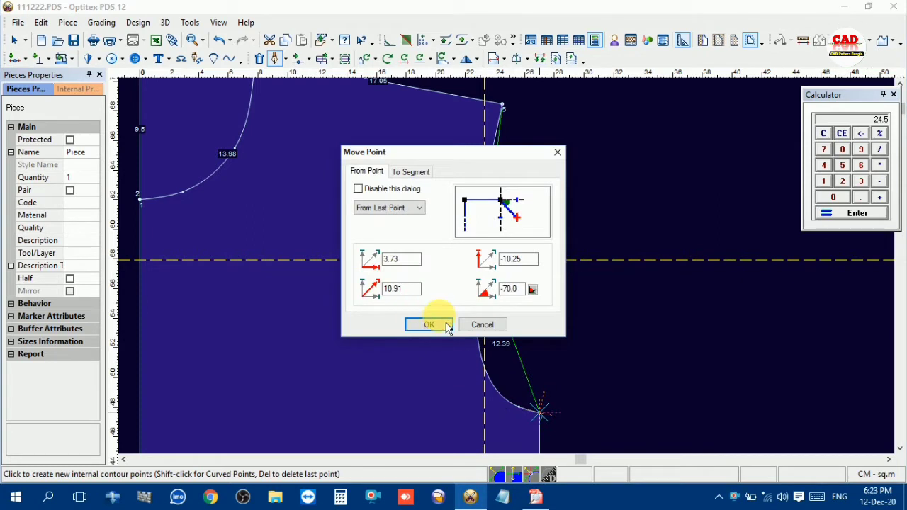
left_click(439, 329)
right_click(563, 157)
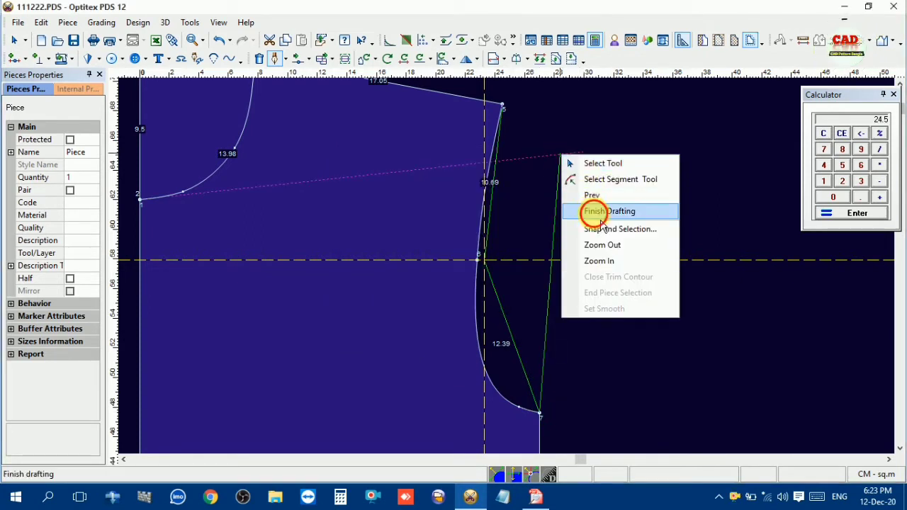
left_click(589, 208)
right_click(561, 167)
left_click(568, 173)
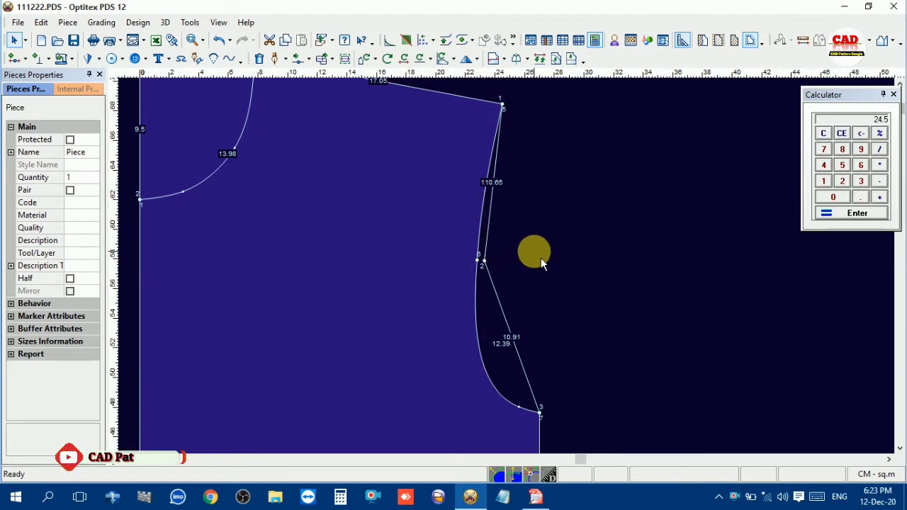
- Turn the middle point of the second armhole line into a curve point
left_click(485, 262)
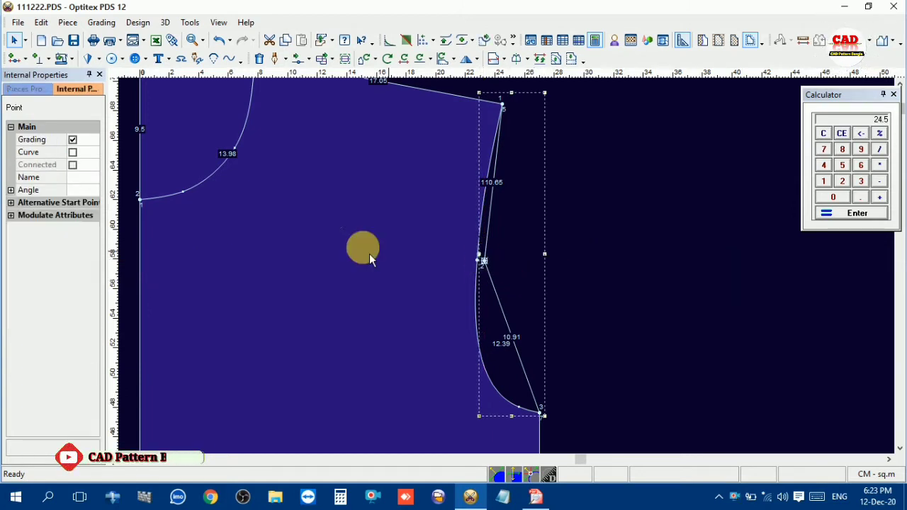
left_click(73, 152)
left_click(575, 223)
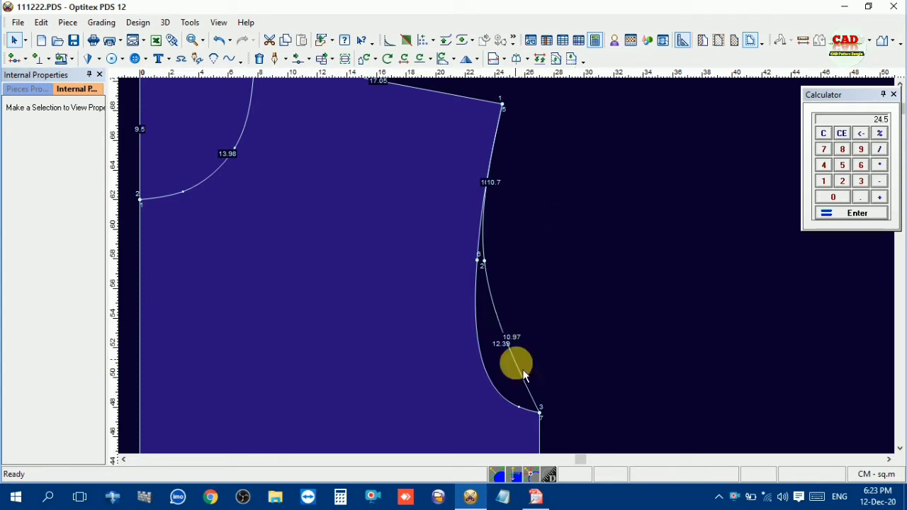
- Add a curve point low on the second armhole line and move it -0.67 cm horizontally and -1.1 cm vertically
key("m")
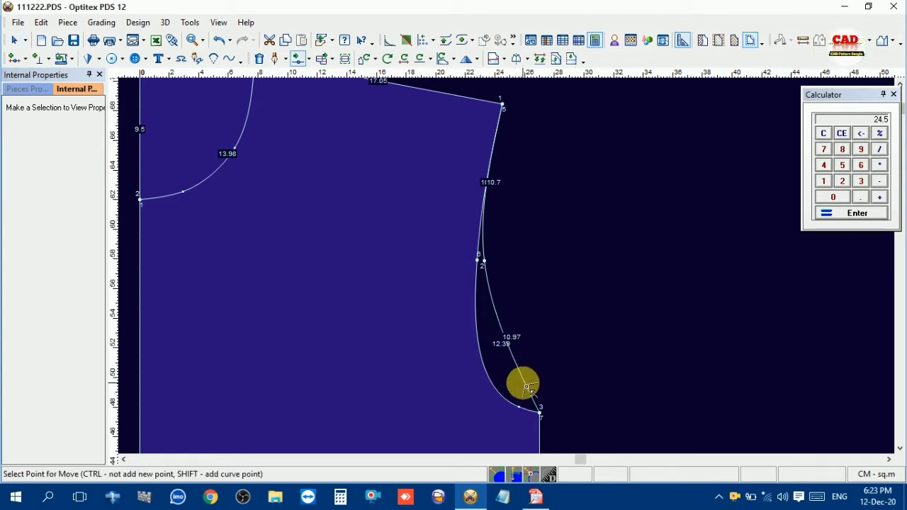
left_click(527, 387)
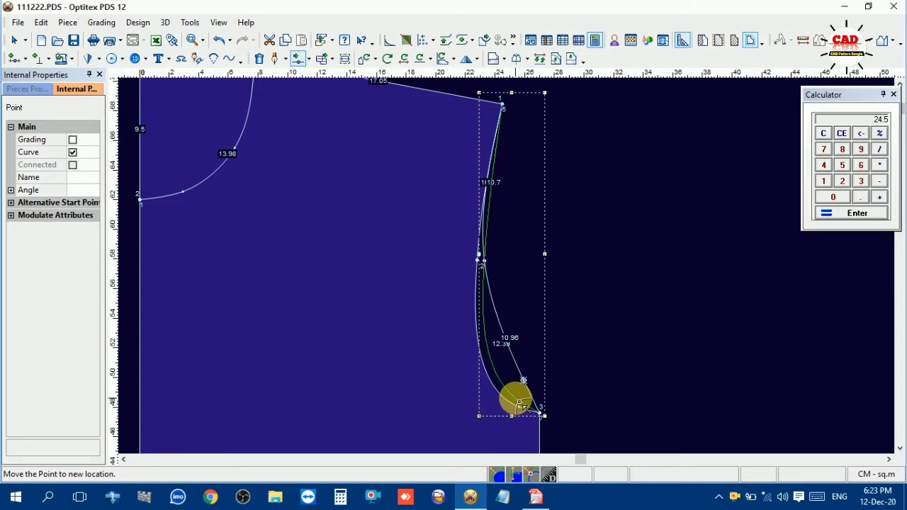
left_click(517, 400)
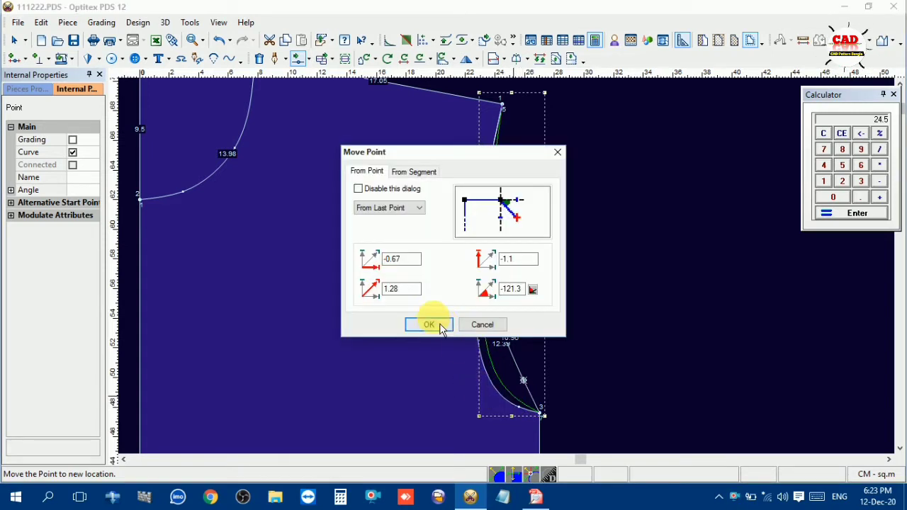
left_click(430, 323)
- Try to readjust the new curve point near the underarm corner with a zero offset
scroll(548, 363, "up", 3)
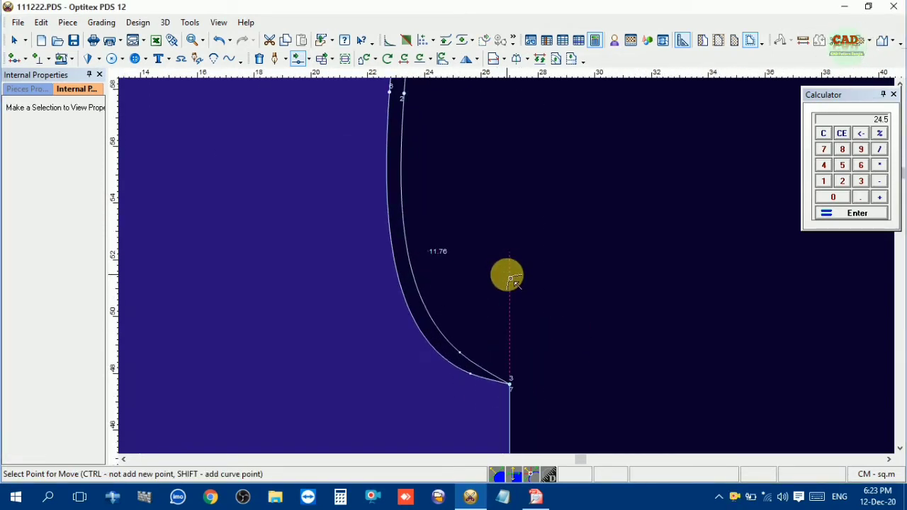
left_click(464, 357)
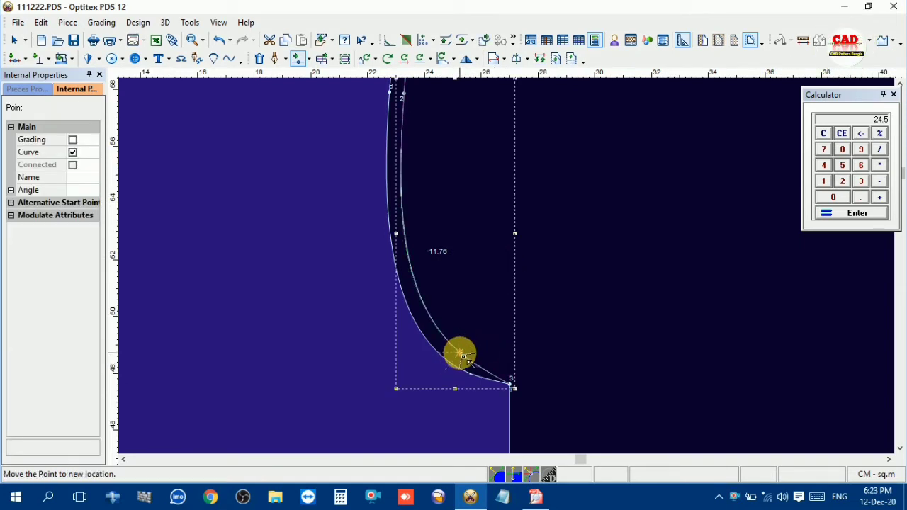
left_click(461, 358)
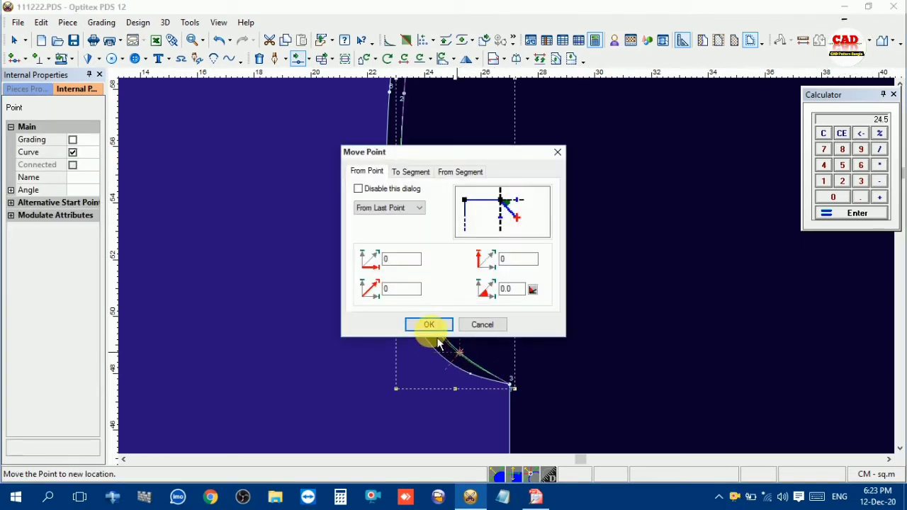
left_click(424, 324)
scroll(505, 263, "down", 3)
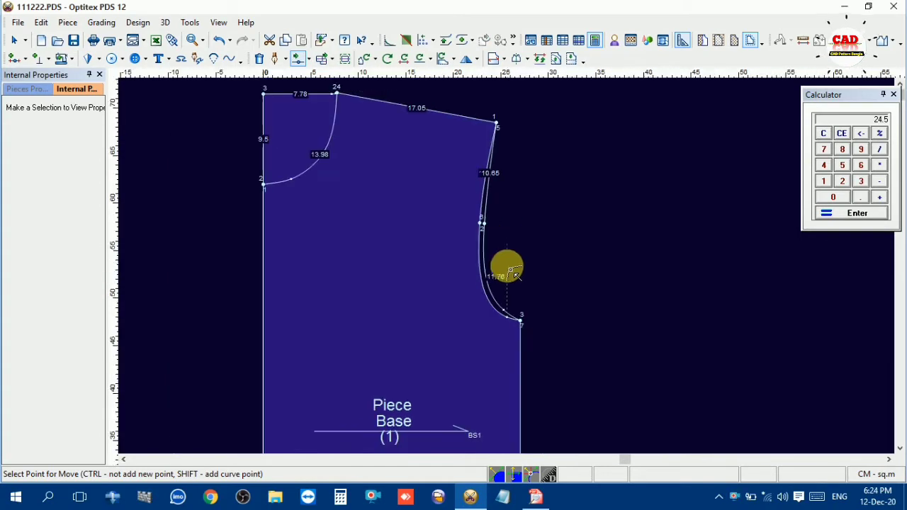
- Leave the point-moving tool, select the whole piece and save the pattern file
scroll(502, 257, "up", 3)
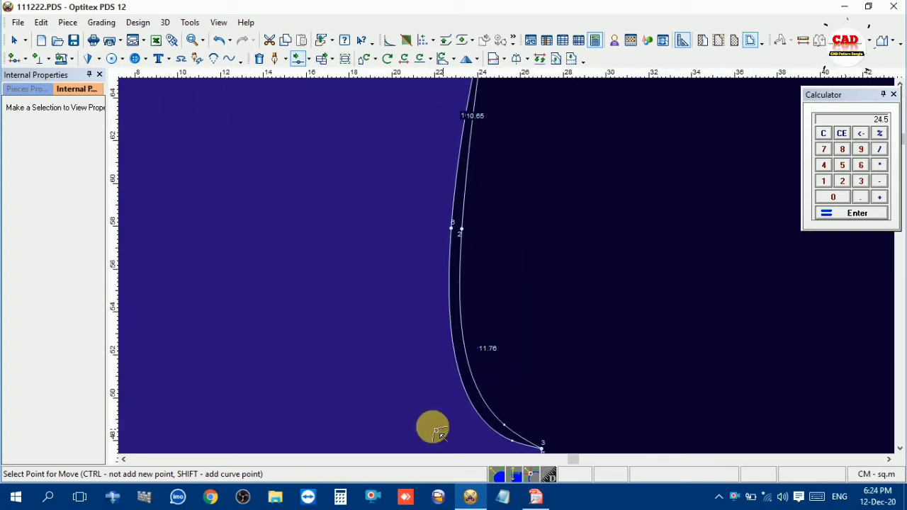
scroll(505, 270, "down", 3)
scroll(601, 172, "down", 2)
right_click(597, 167)
left_click(638, 175)
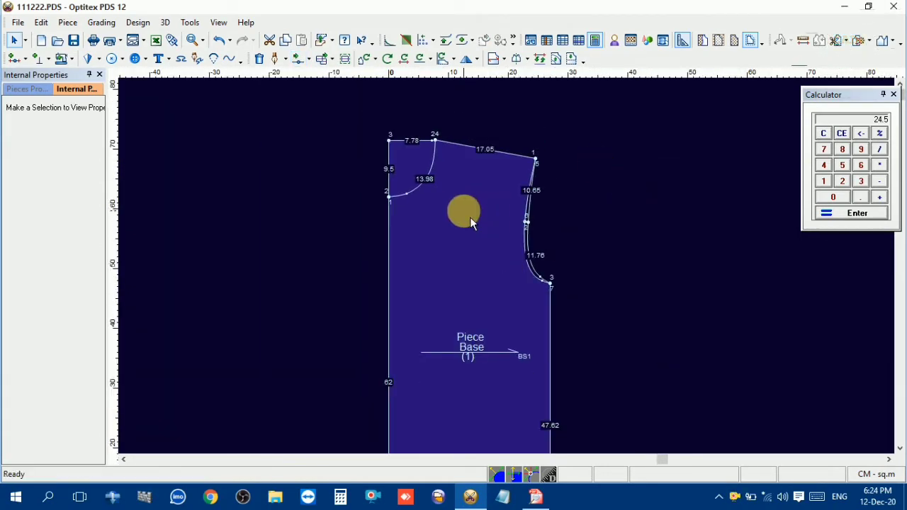
left_click(465, 208)
scroll(510, 273, "down", 2)
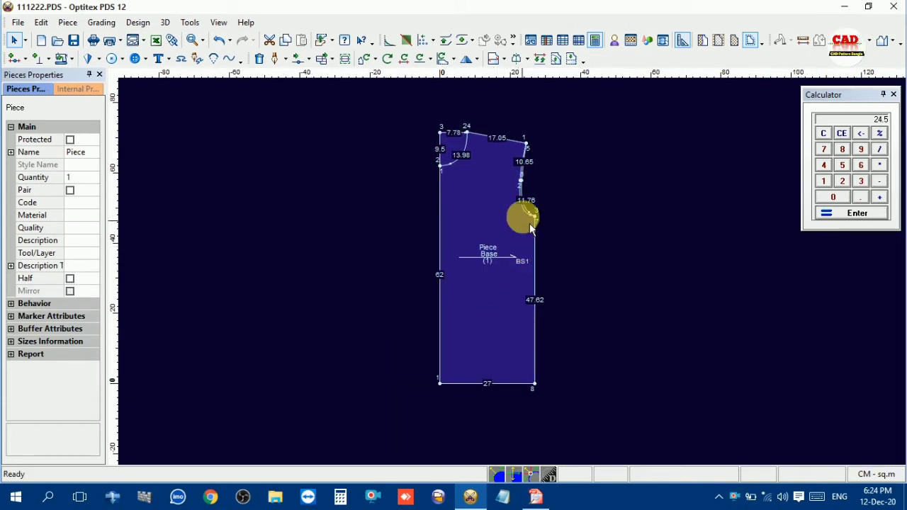
scroll(526, 219, "up", 2)
scroll(515, 277, "up", 1)
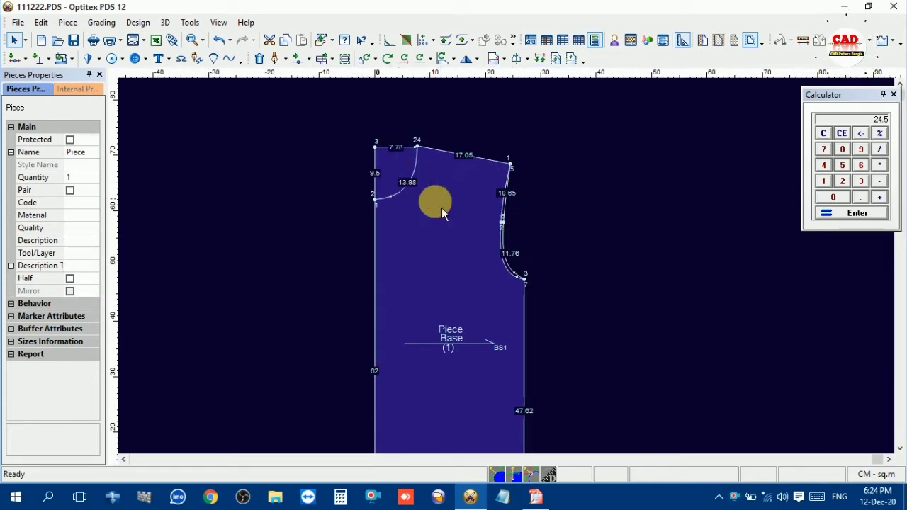
left_click(76, 42)
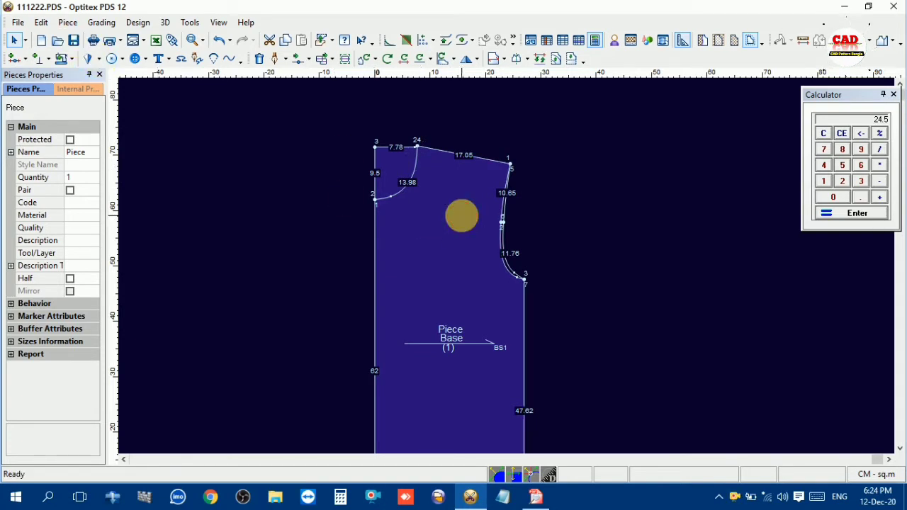
- Switch to Free PDF Reader and check the shirt sketch's hem and the front and back lengths in the measurement table
scroll(506, 273, "down", 2)
left_click(535, 495)
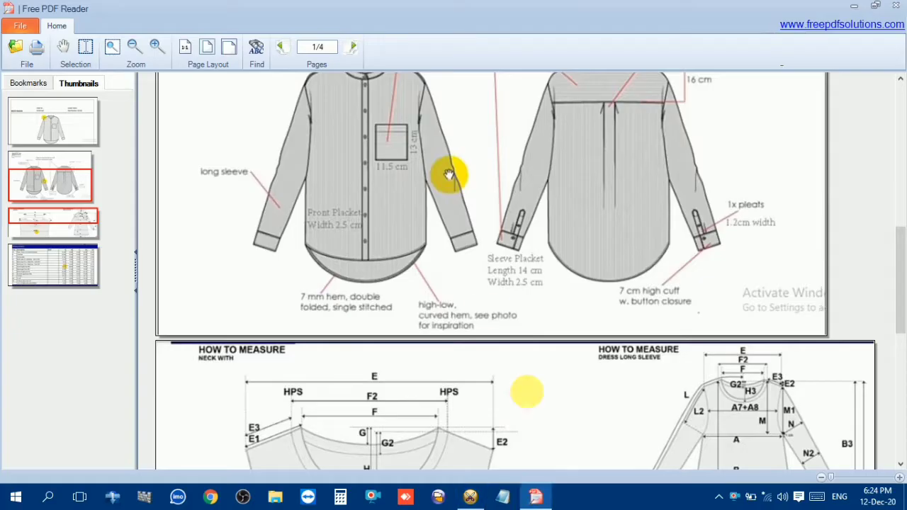
scroll(444, 325, "up", 3)
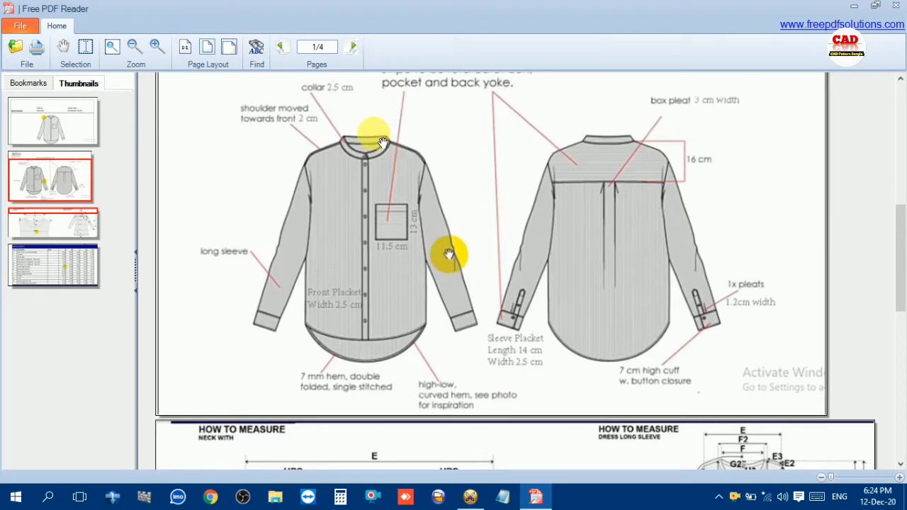
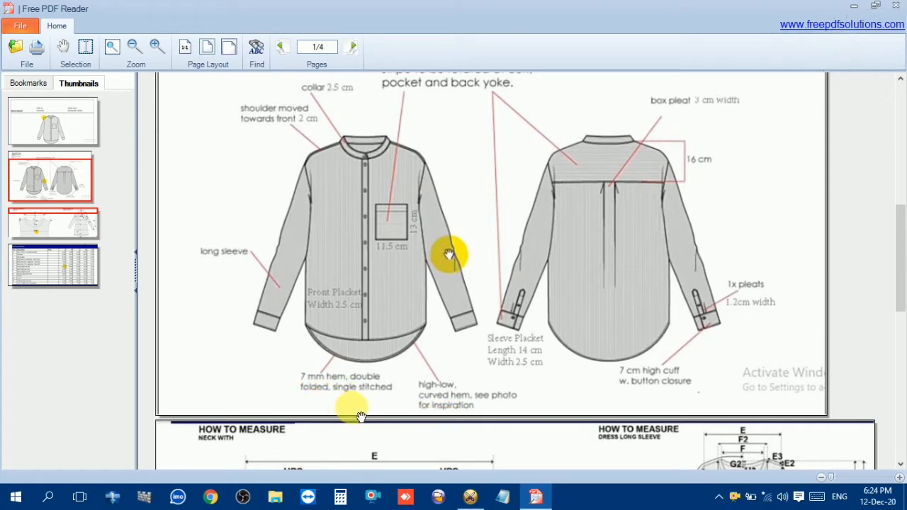
scroll(450, 403, "up", 2)
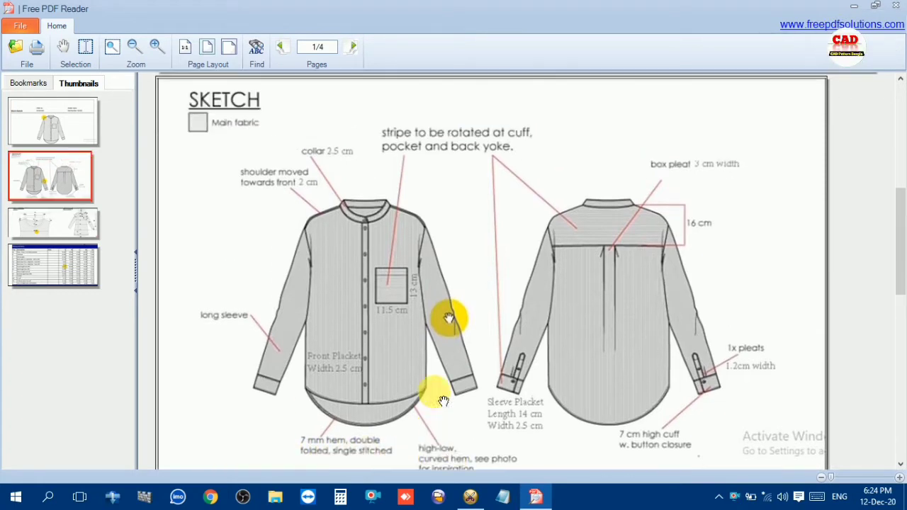
scroll(439, 368, "down", 15)
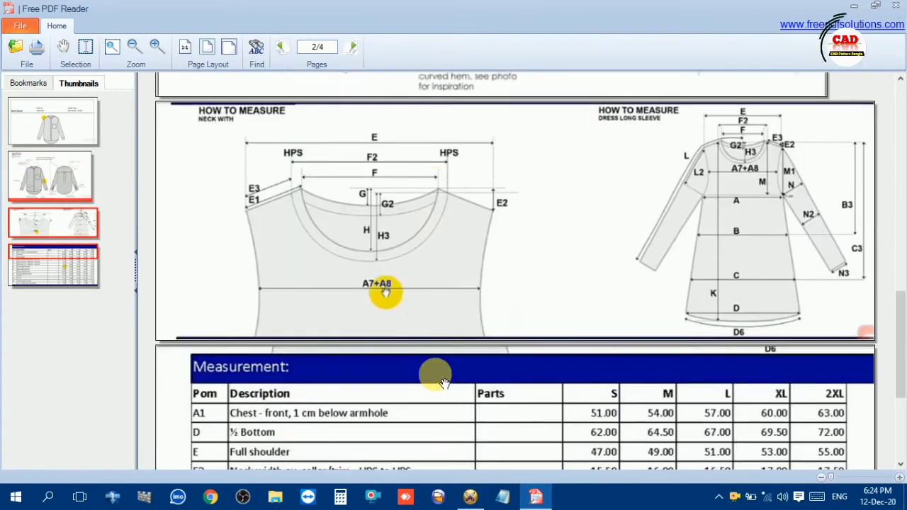
scroll(444, 381, "down", 1)
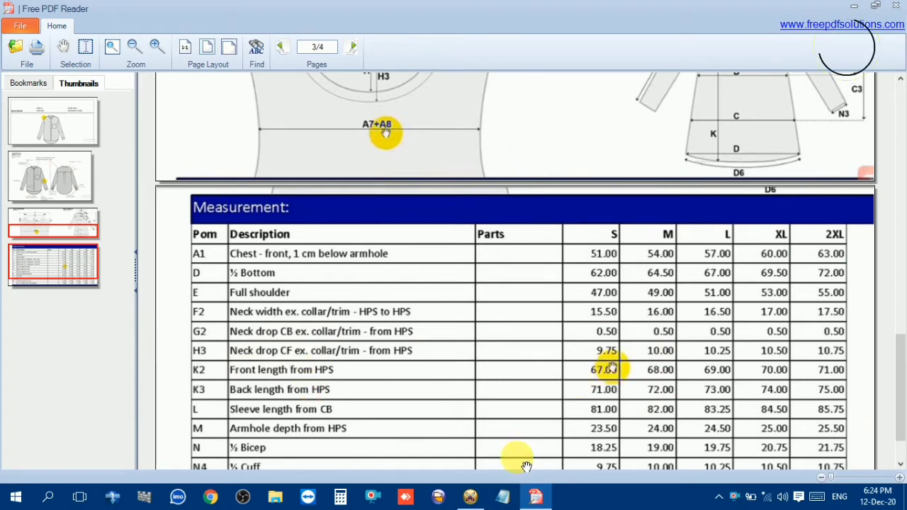
- Switch back to Optitex PDS and align a horizontal guide line with the point where neckline and shoulder meet
left_click(469, 496)
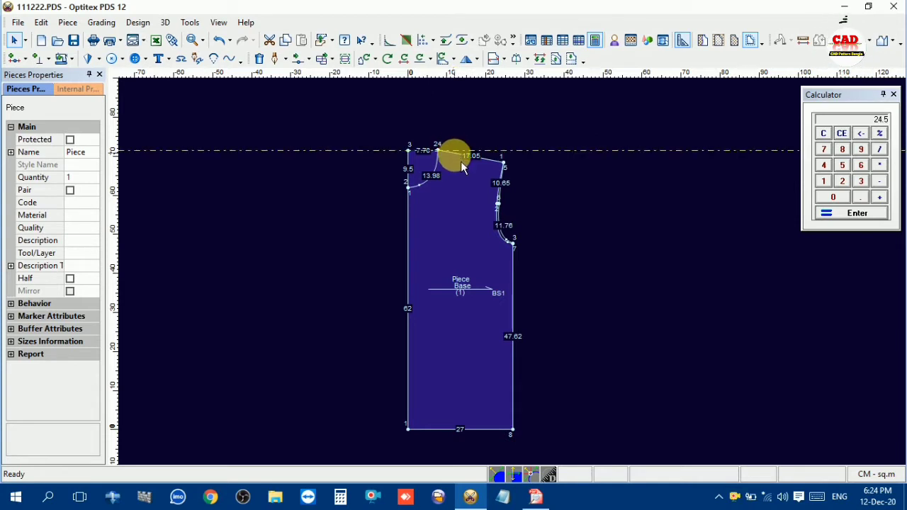
scroll(457, 155, "up", 4)
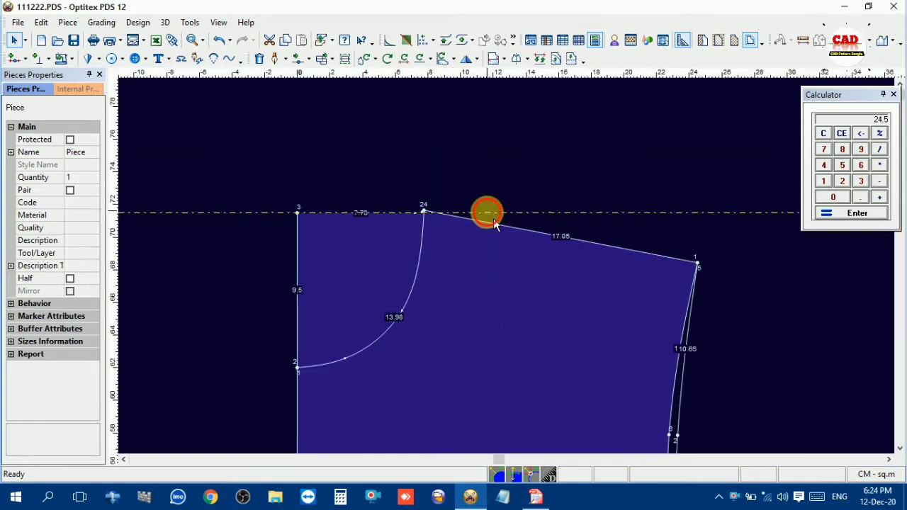
left_click(494, 222)
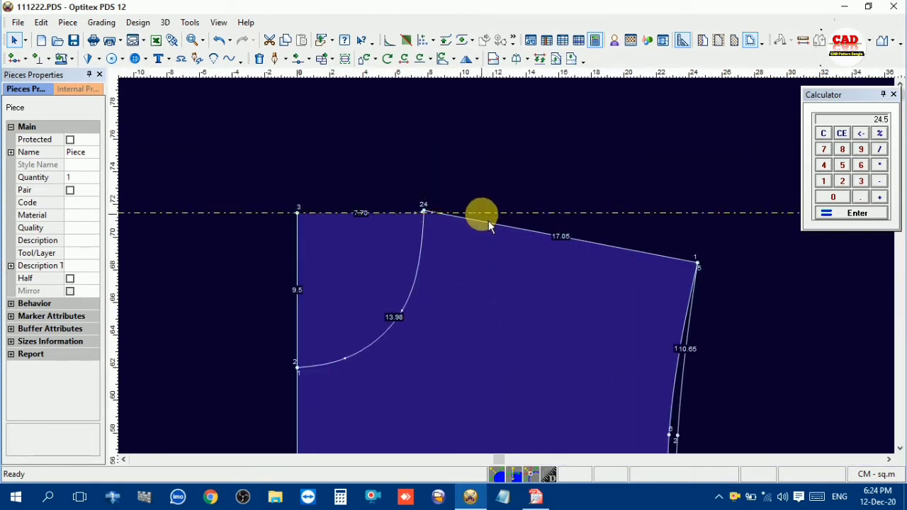
scroll(488, 220, "up", 3)
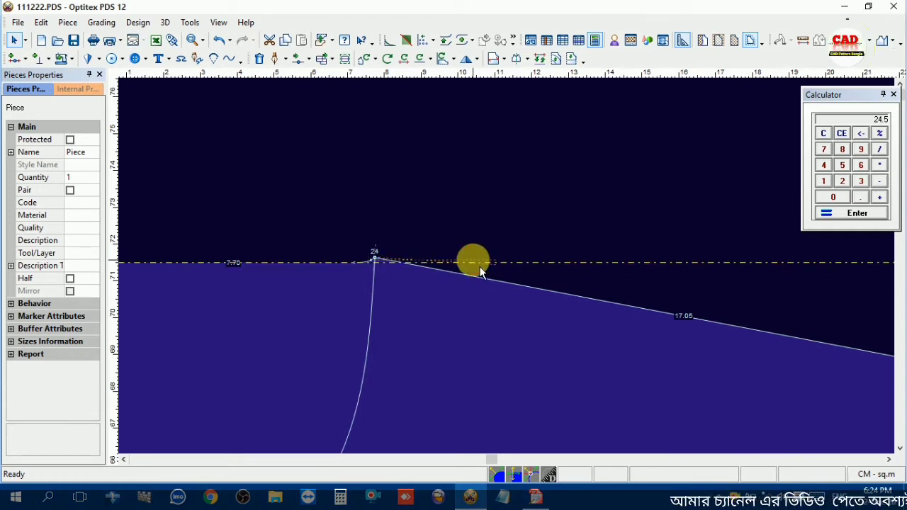
left_click(481, 268)
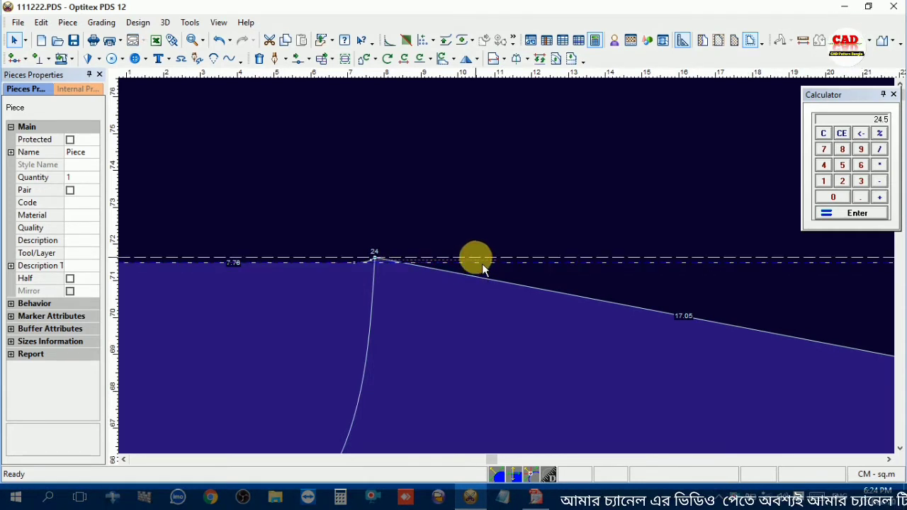
left_click(509, 266)
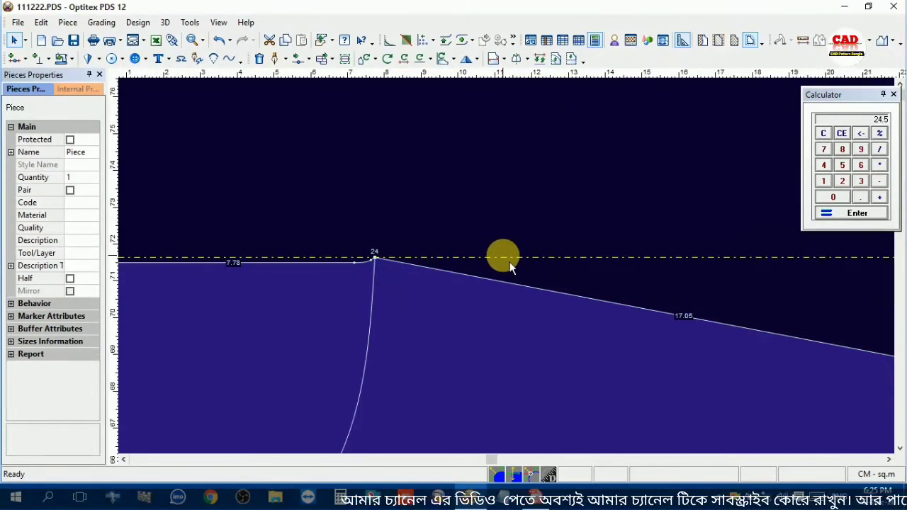
- Offset the horizontal guide line by -68 cm from the neck-shoulder point
right_click(510, 262)
mouse_move(552, 232)
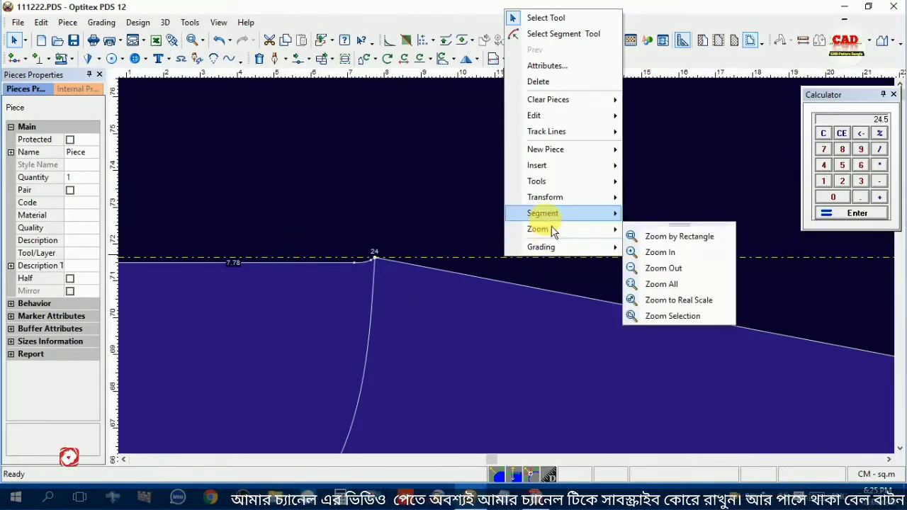
mouse_move(541, 168)
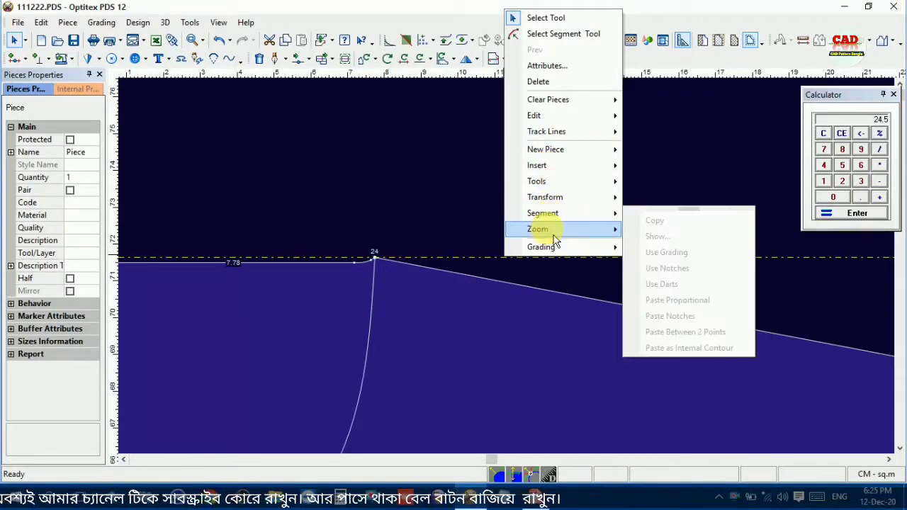
mouse_move(557, 121)
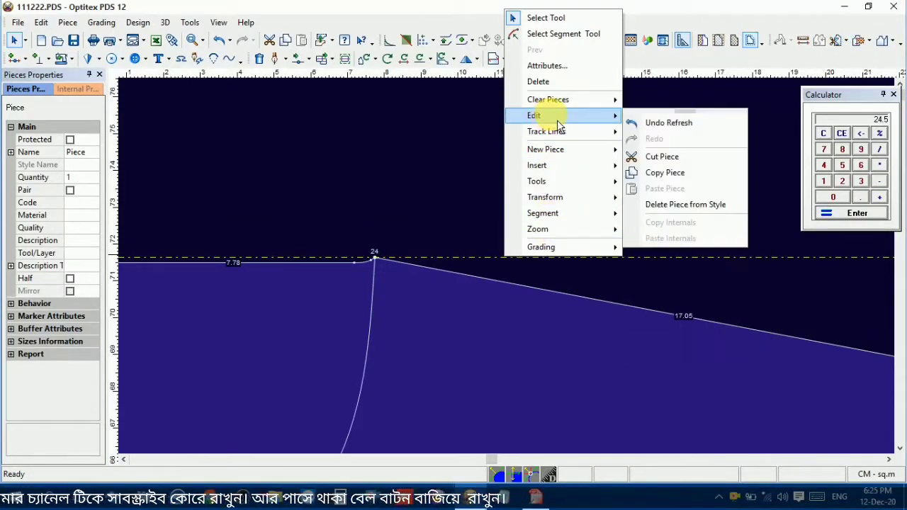
left_click(556, 65)
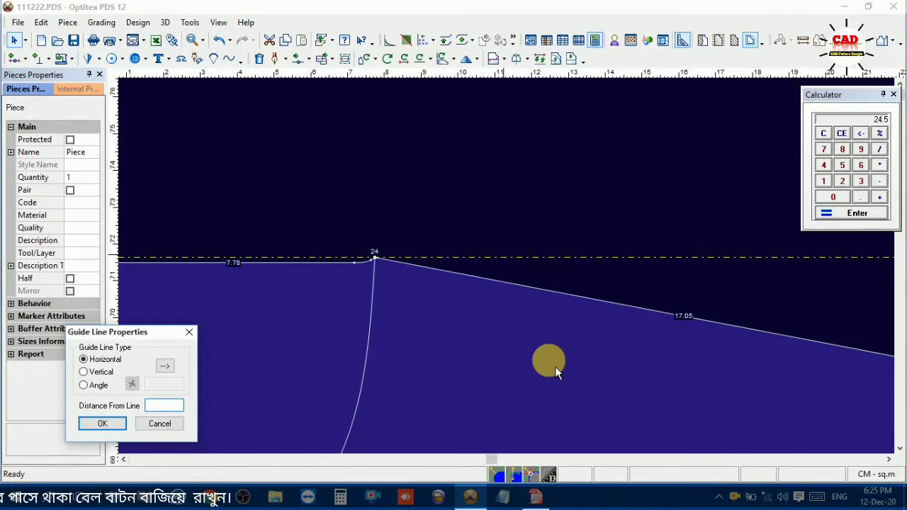
type("6")
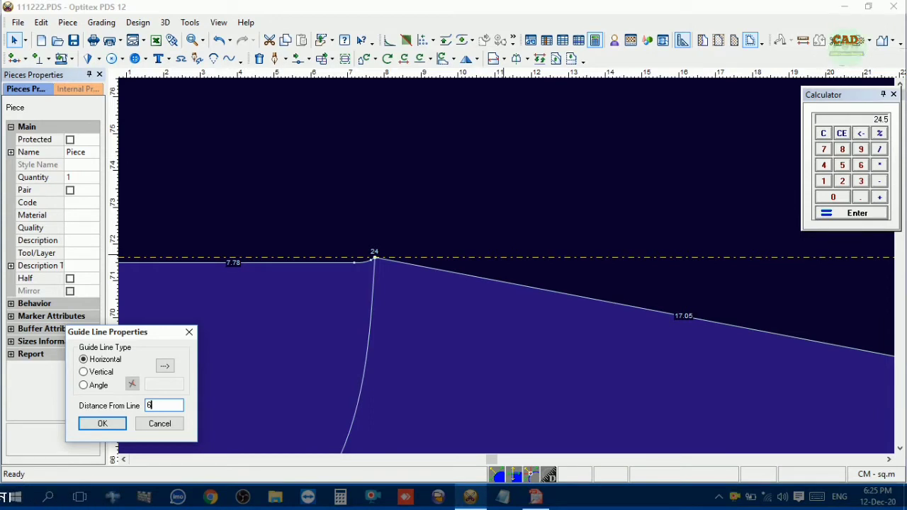
key("BackSpace")
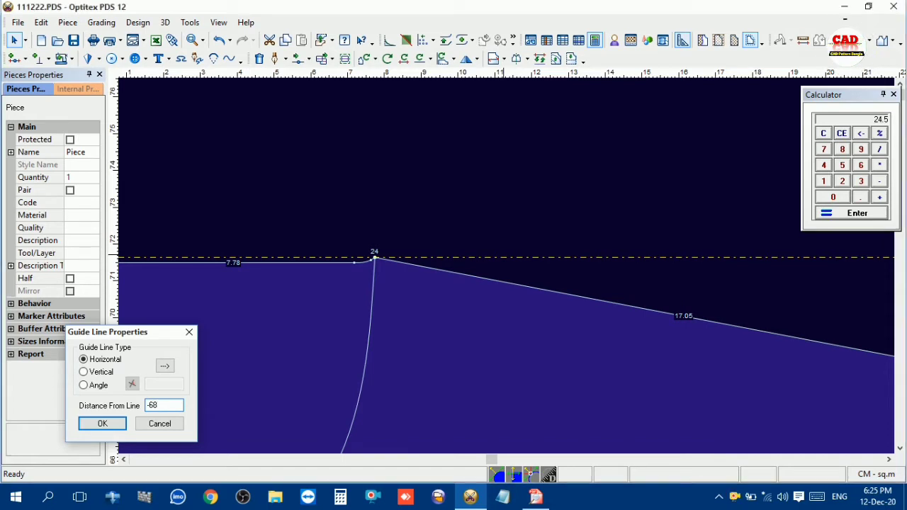
key("Return")
scroll(515, 274, "down", 3)
scroll(514, 282, "down", 1)
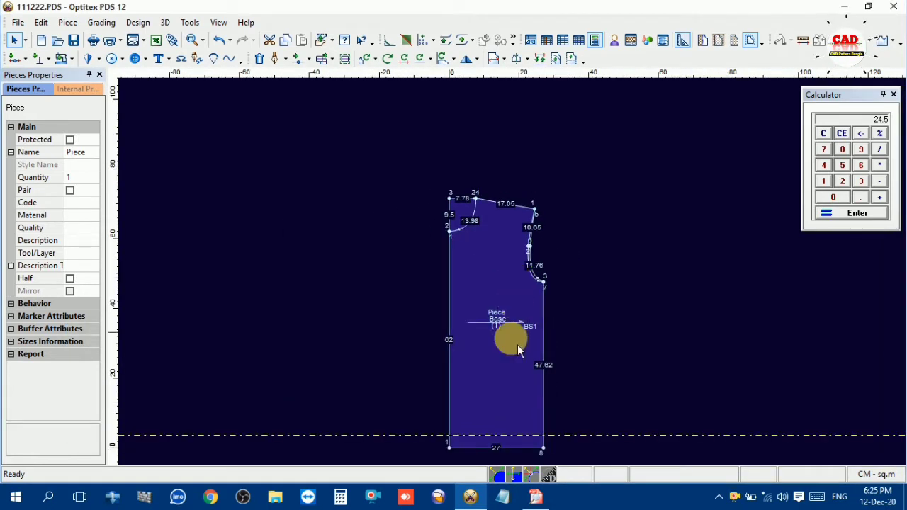
- Draw a straight 27 cm internal line across the piece along the guide line above the hem, and delete the guide line
scroll(516, 257, "up", 4)
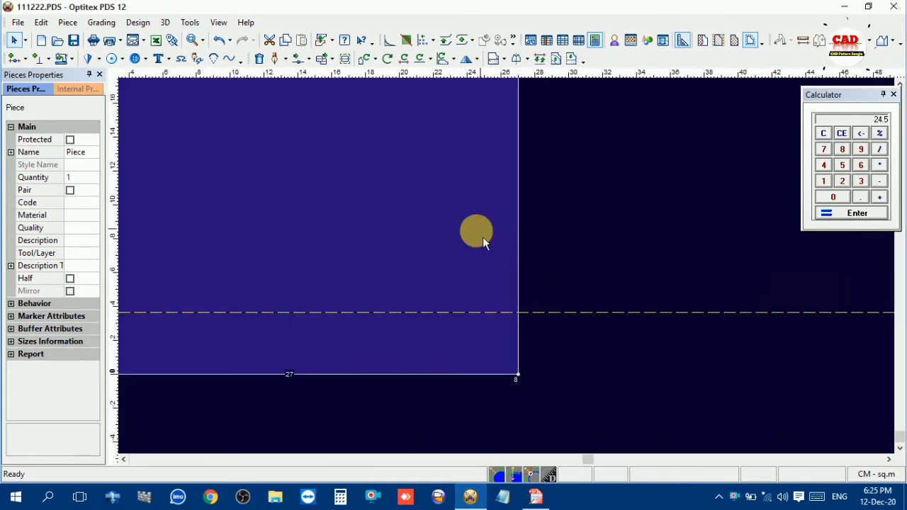
scroll(512, 272, "down", 3)
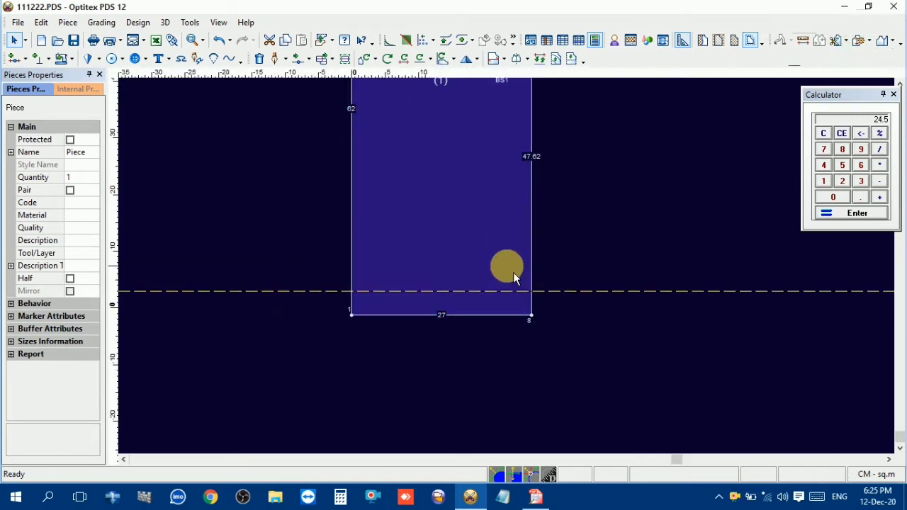
scroll(512, 272, "up", 1)
key("d")
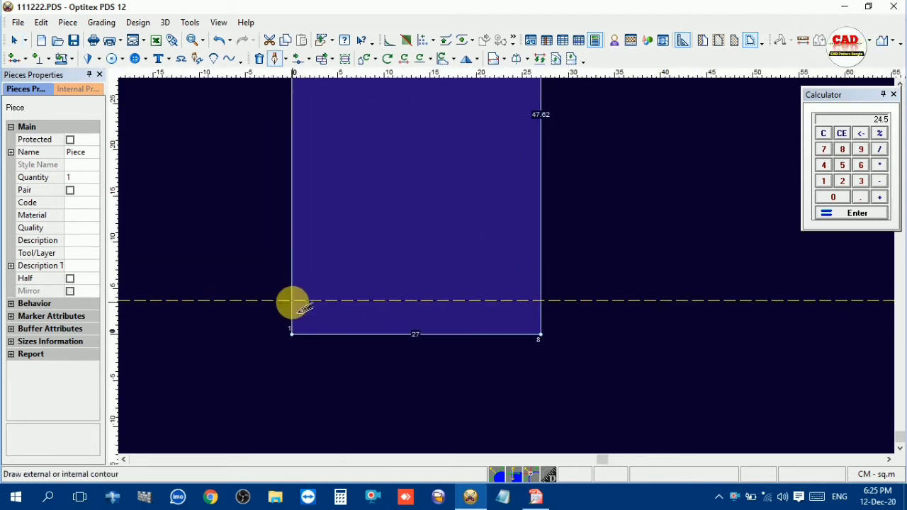
left_click(292, 303)
left_click(427, 324)
left_click(466, 276)
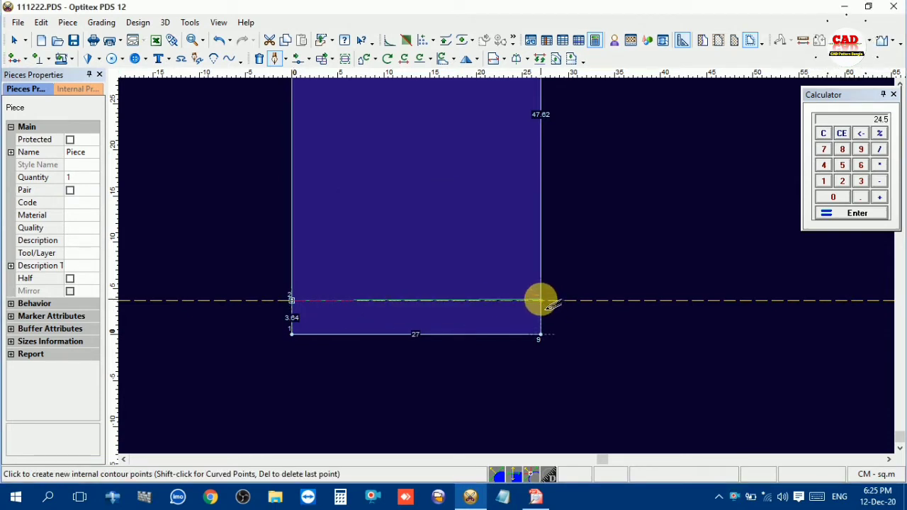
left_click(547, 306)
left_click(429, 324)
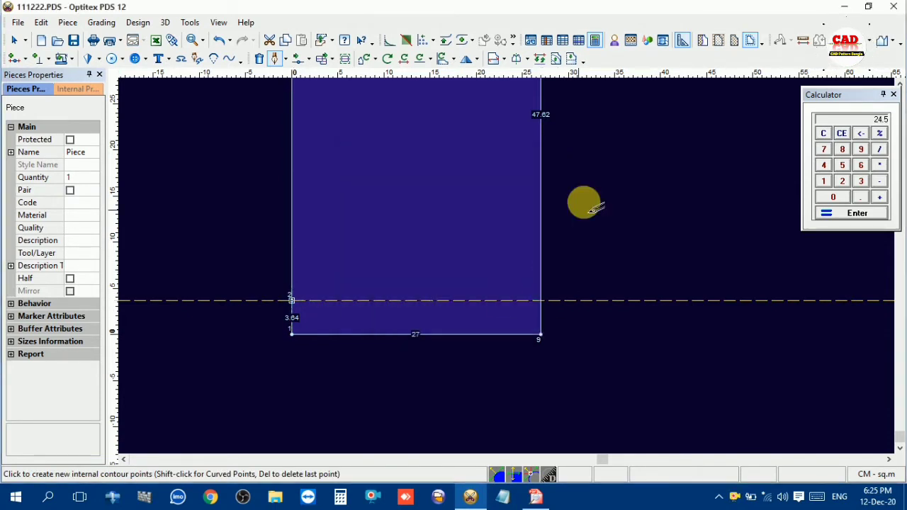
right_click(592, 207)
left_click(612, 242)
right_click(615, 216)
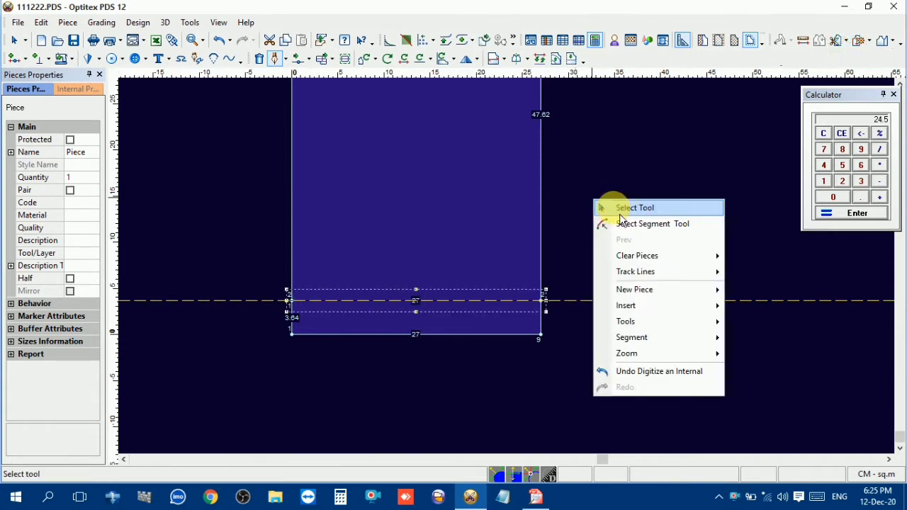
left_click(619, 212)
scroll(506, 268, "down", 5)
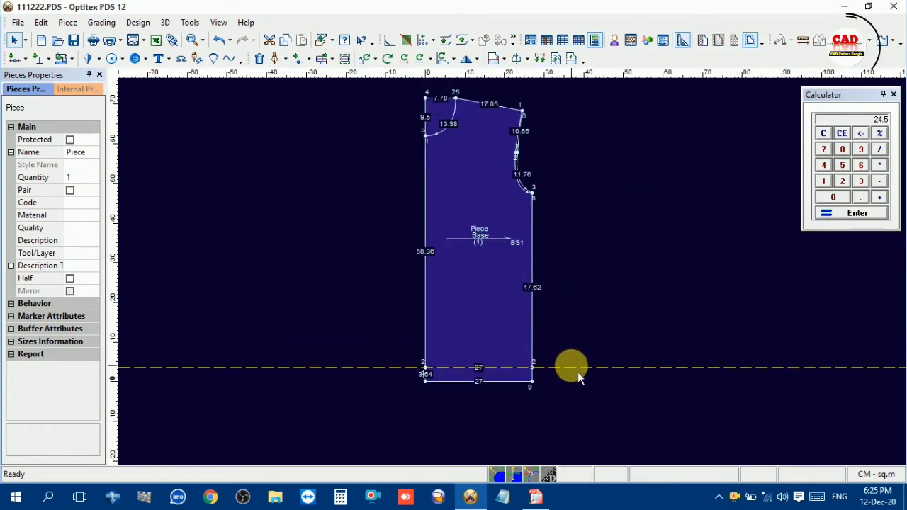
key("Delete")
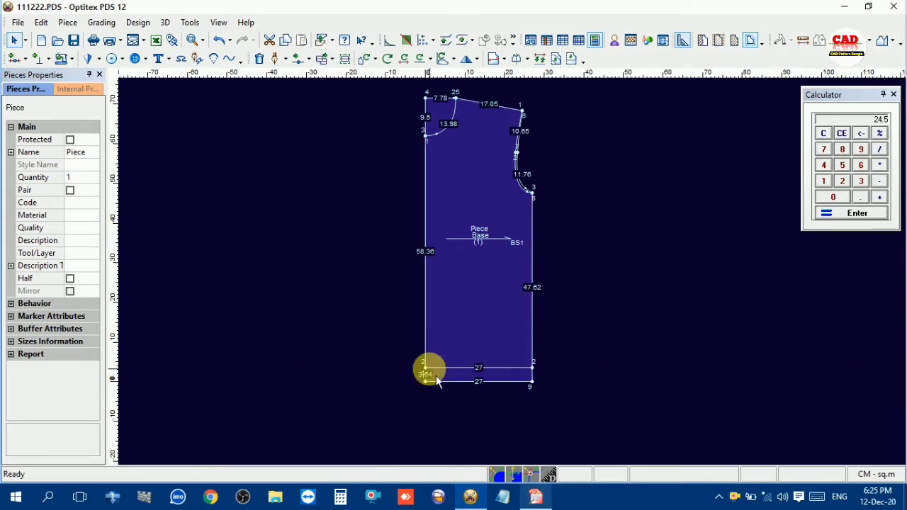
- Switch to Free PDF Reader, check the sketch's curved hem and the front and back lengths in the measurement table, and return to Optitex PDS
left_click(536, 498)
scroll(451, 313, "up", 15)
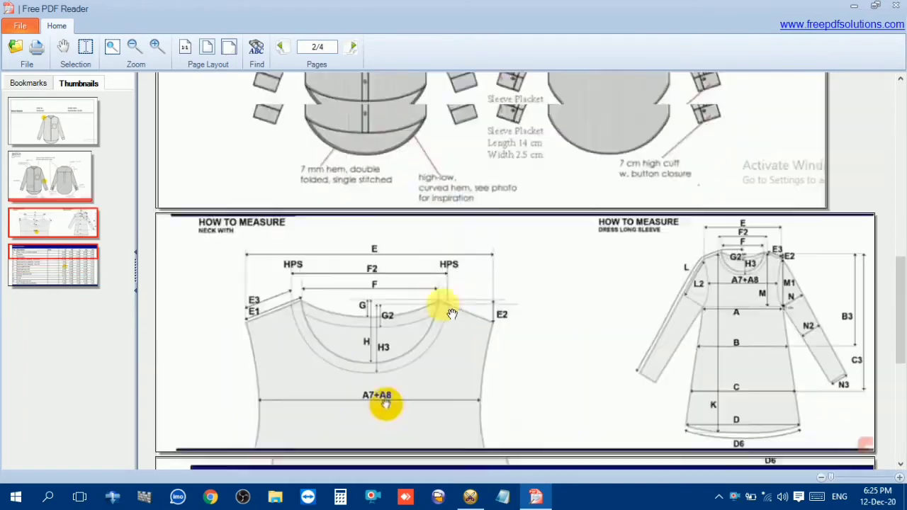
scroll(446, 308, "up", 3)
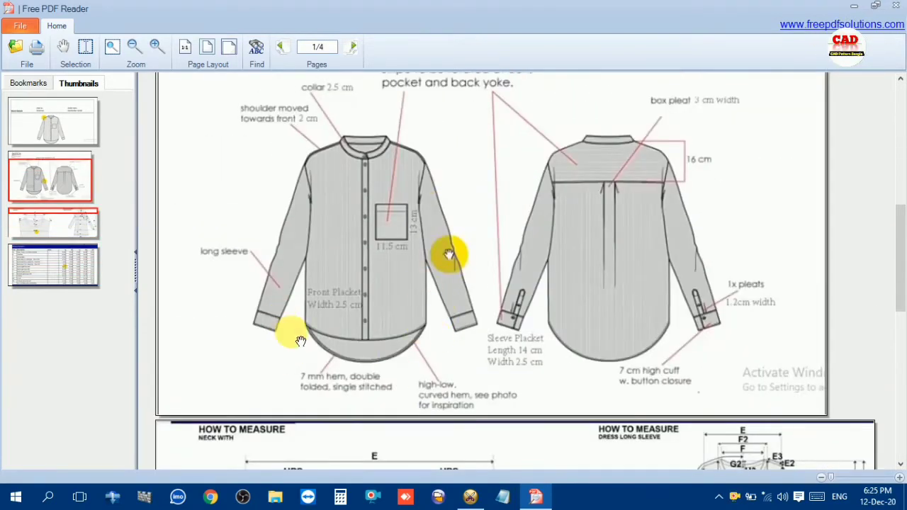
scroll(586, 374, "down", 8)
scroll(596, 398, "down", 11)
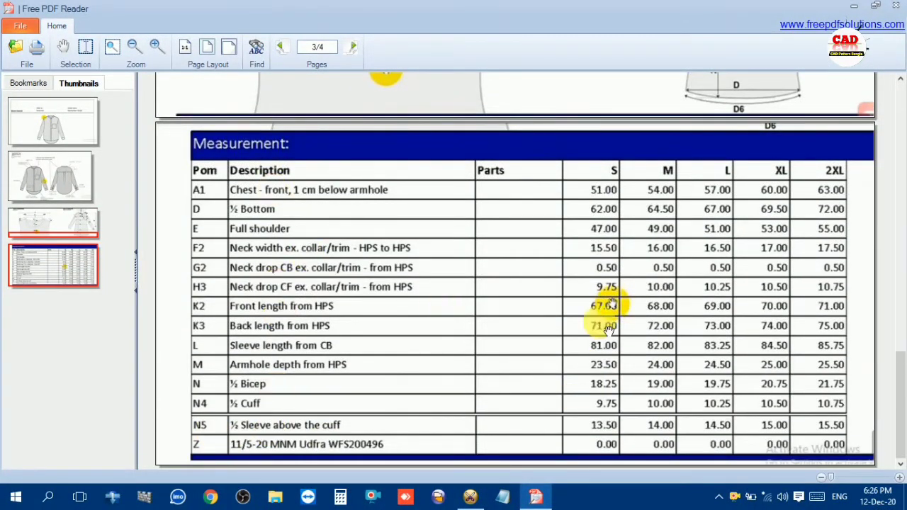
left_click(470, 496)
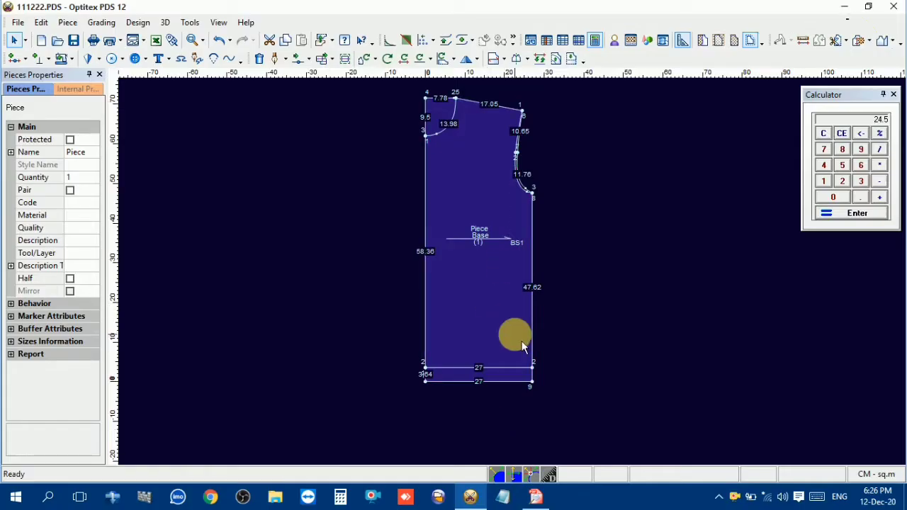
- Try deleting the corner point where the side seam meets the hem, and undo the deletion
scroll(522, 344, "up", 2)
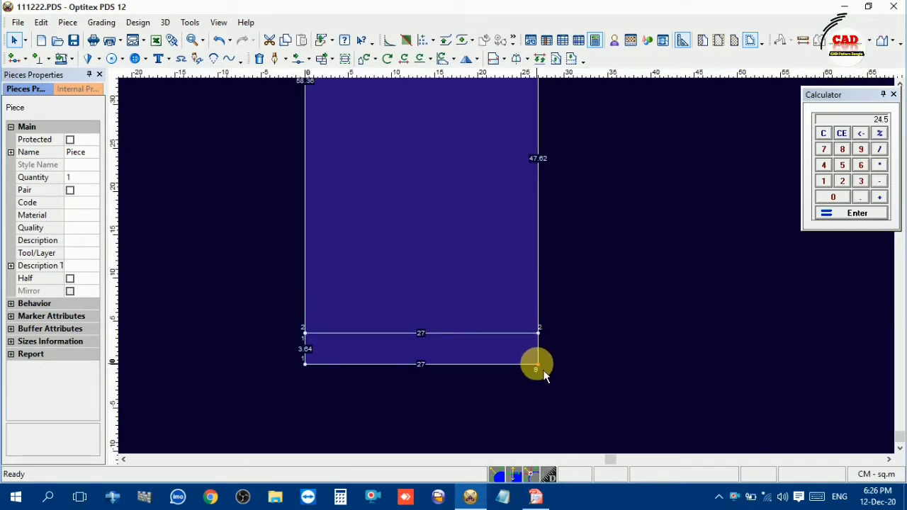
key("Delete")
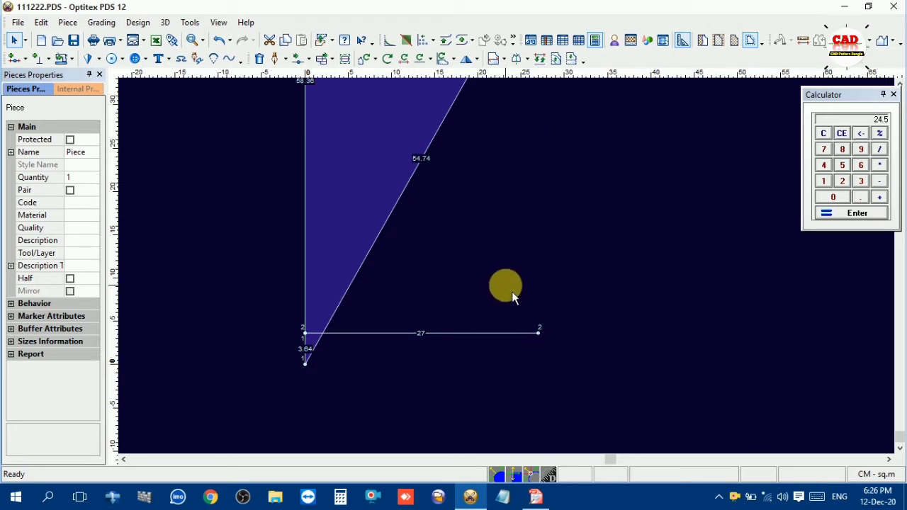
key("ctrl+z")
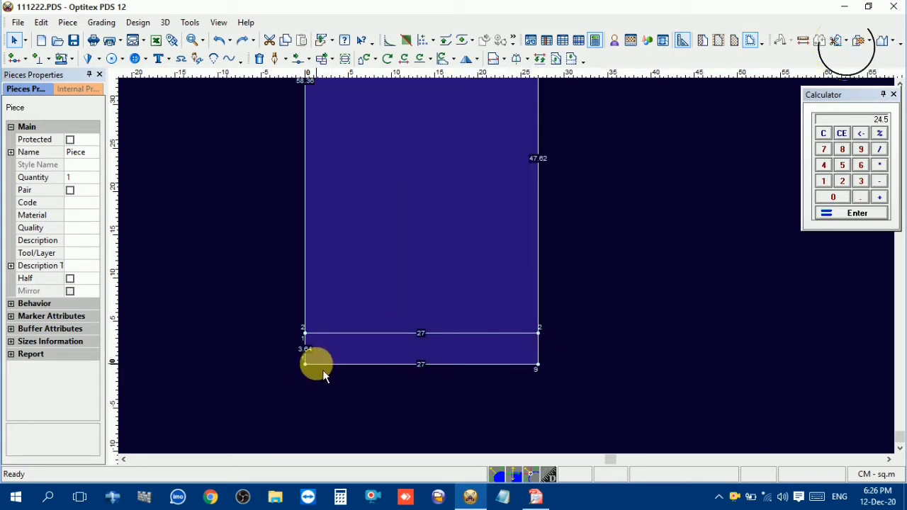
- Draw a diagonal internal line from the centre-front hem corner to the side-seam end of the horizontal line, 27 cm across and 3.64 cm up
key("d")
left_click(305, 364)
left_click(428, 321)
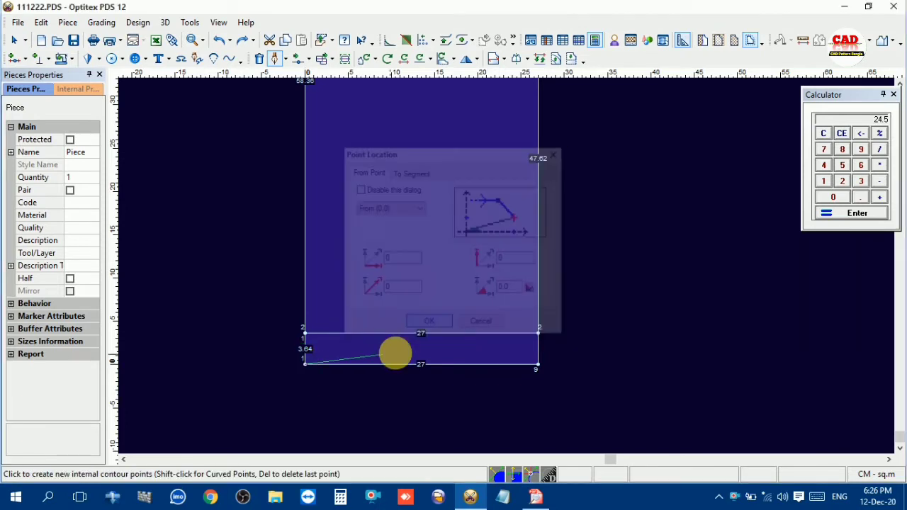
left_click(537, 333)
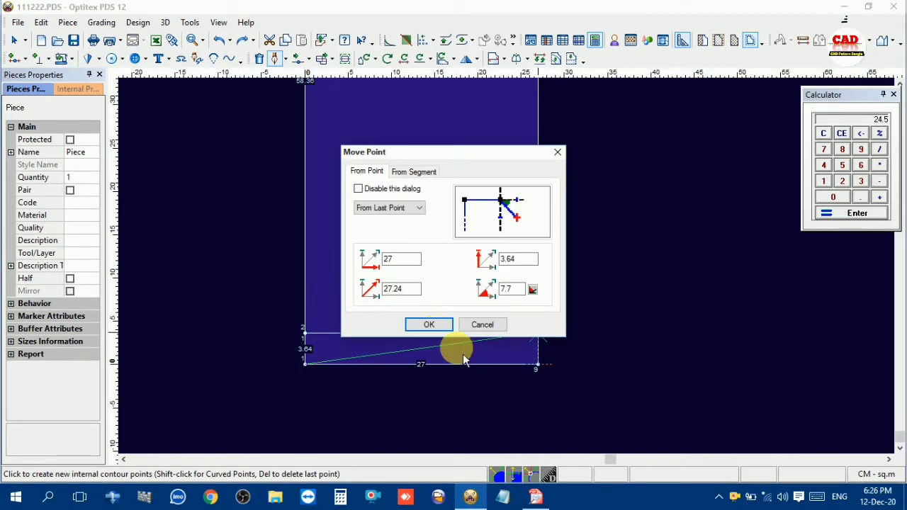
left_click(431, 325)
right_click(600, 243)
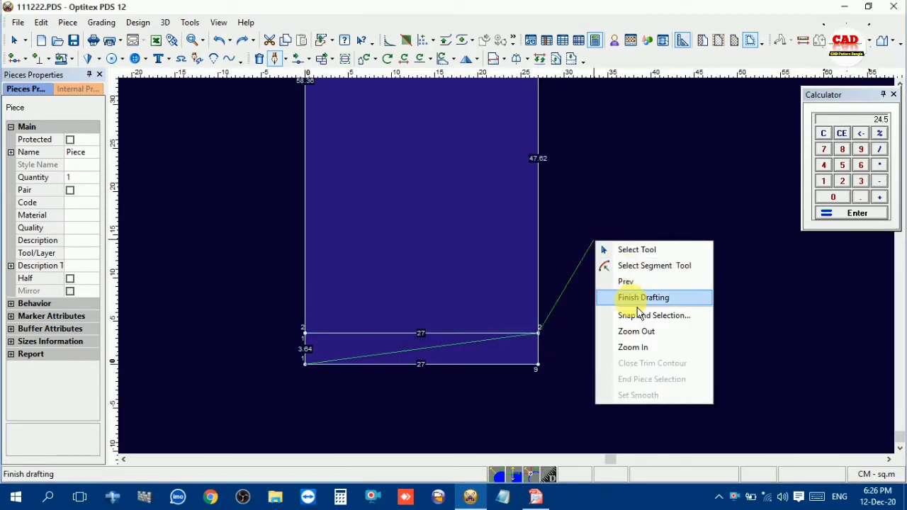
left_click(635, 299)
right_click(609, 262)
left_click(627, 264)
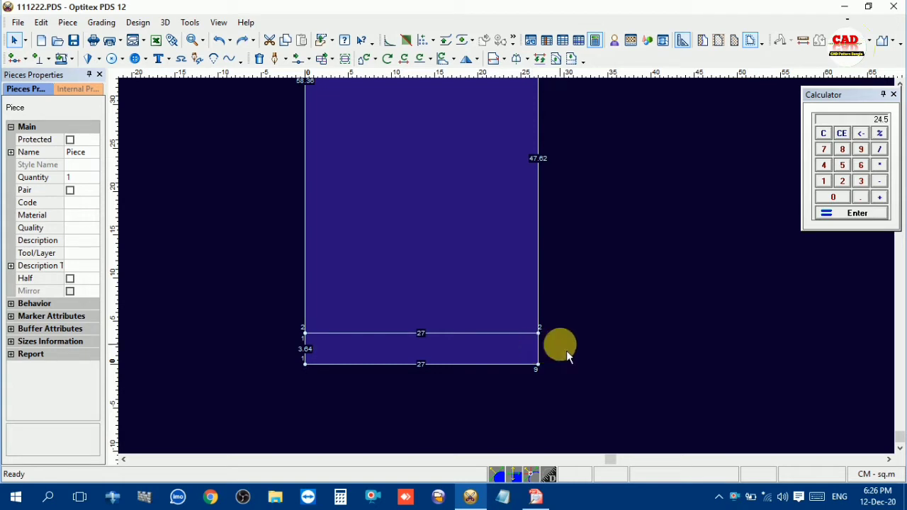
- Try once more to delete the piece's corner point at side seam and hem, and undo it
left_click(546, 372)
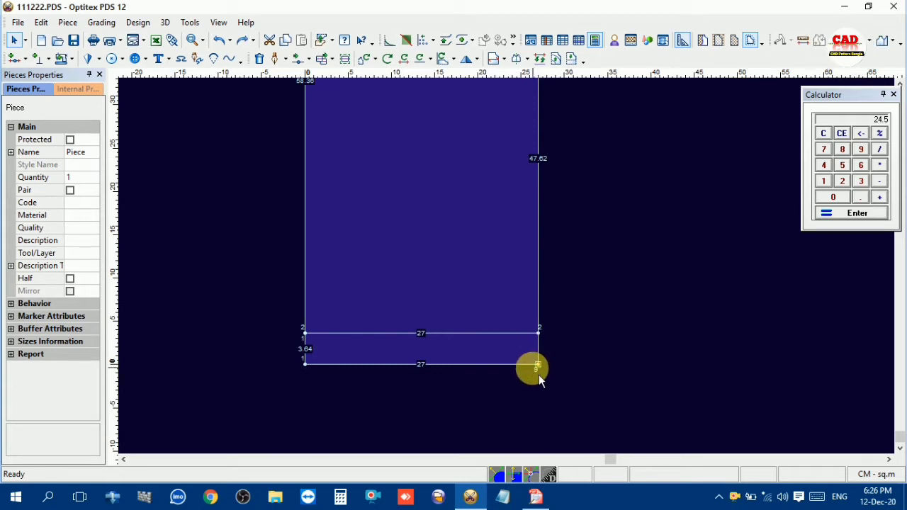
key("Delete")
key("ctrl+z")
left_click(504, 341)
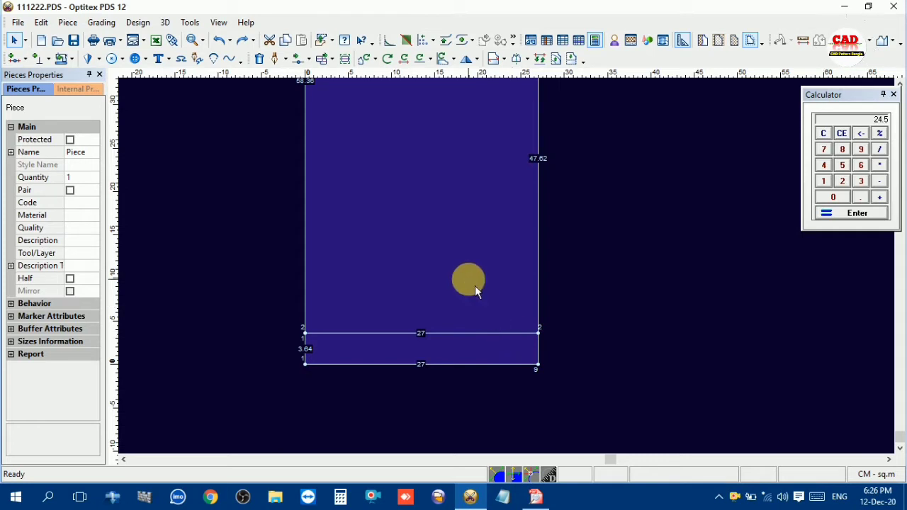
- Undo the horizontal internal line drawn across the piece above the hem
scroll(496, 283, "down", 3)
scroll(521, 282, "up", 2)
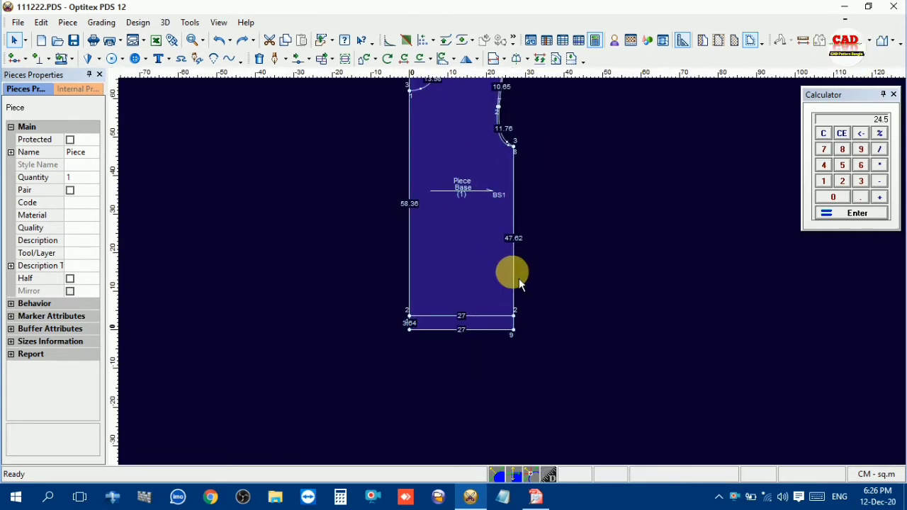
key("ctrl+z")
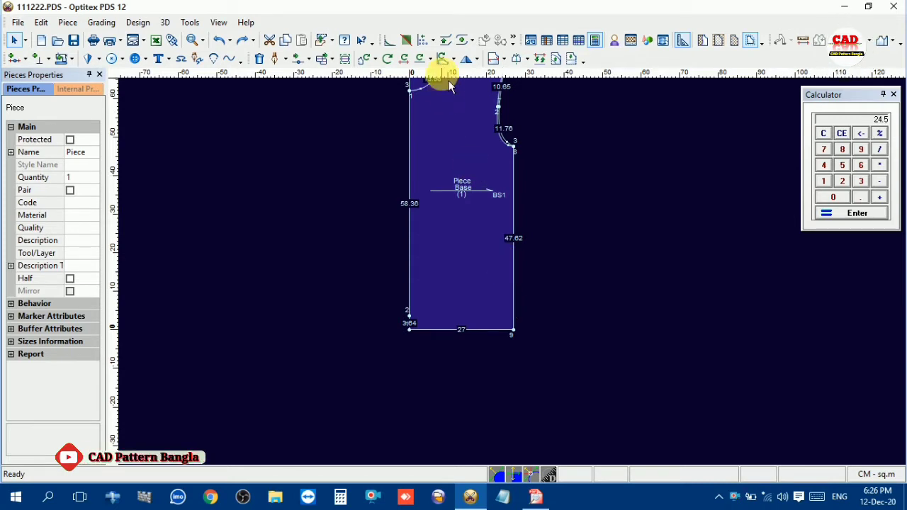
- Place a new horizontal guide line level with the point where neckline and shoulder meet
scroll(471, 97, "down", 2)
scroll(520, 281, "up", 3)
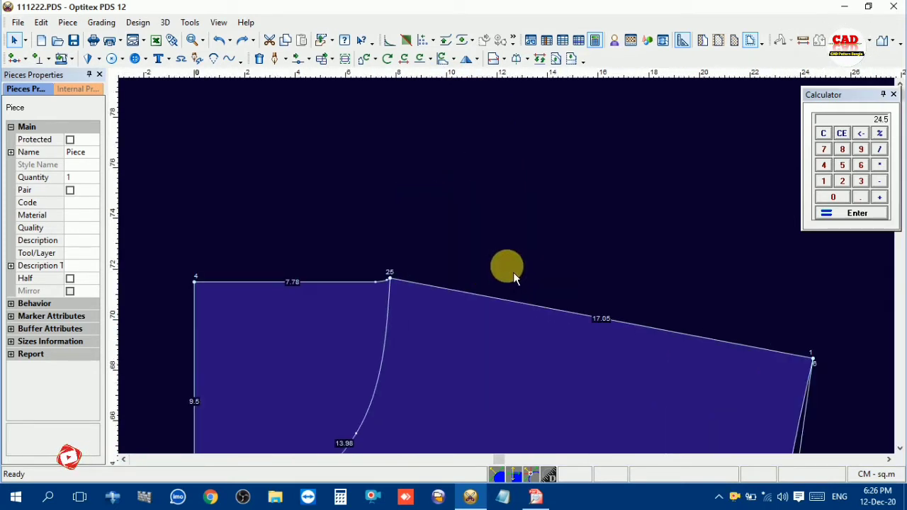
left_click(428, 286)
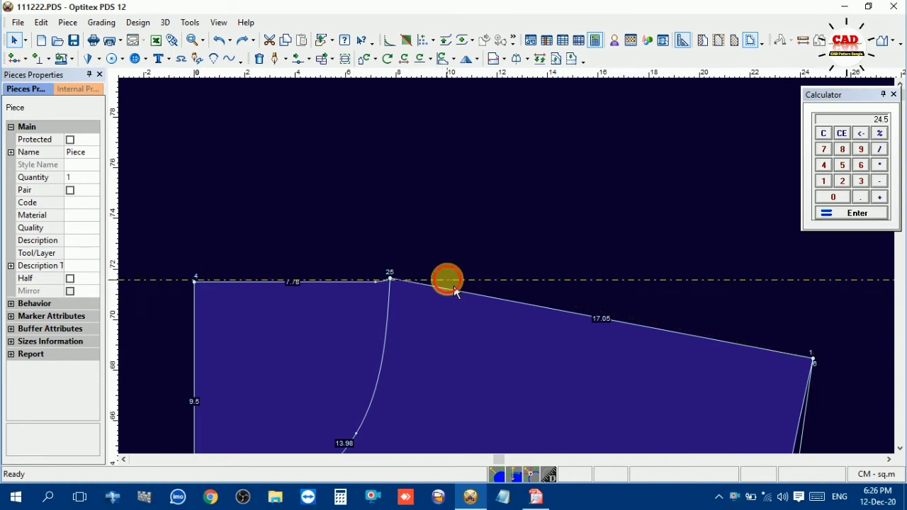
scroll(453, 283, "up", 3)
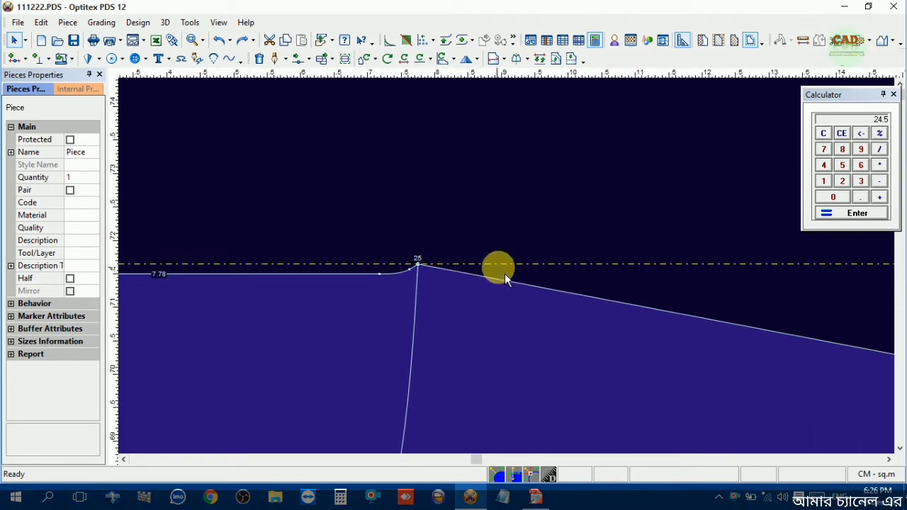
- Offset the horizontal guide line 68 cm downwards from the neck-shoulder point
right_click(503, 273)
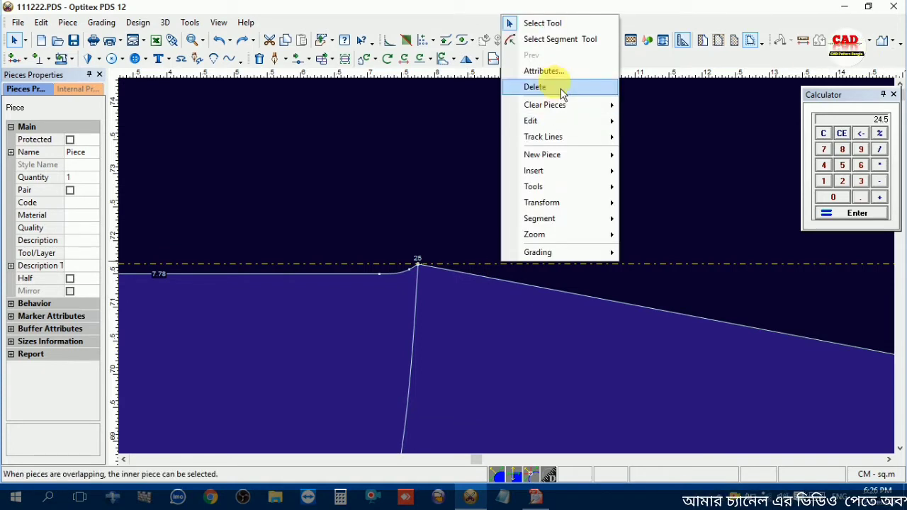
left_click(537, 71)
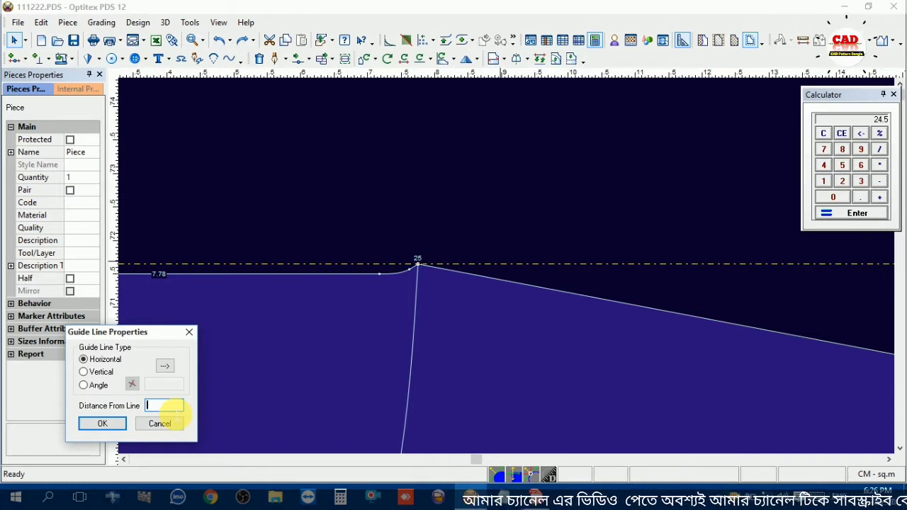
type("68")
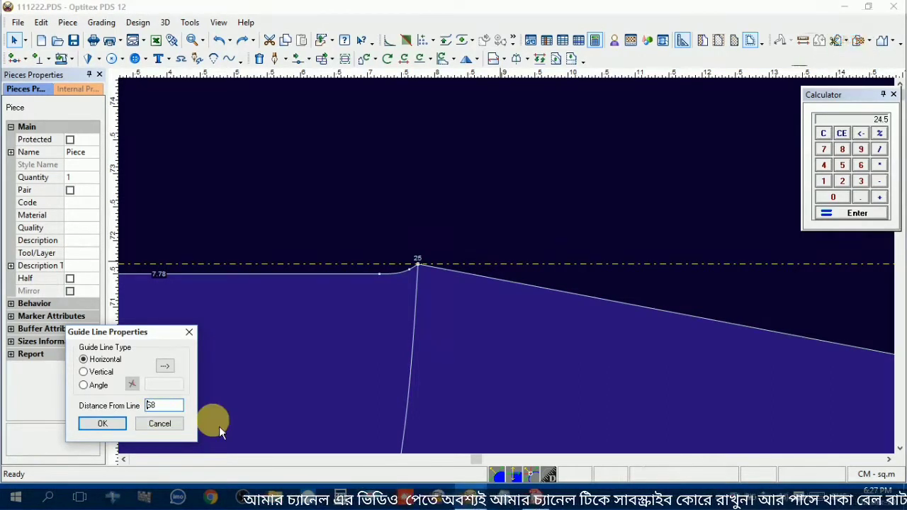
key("Return")
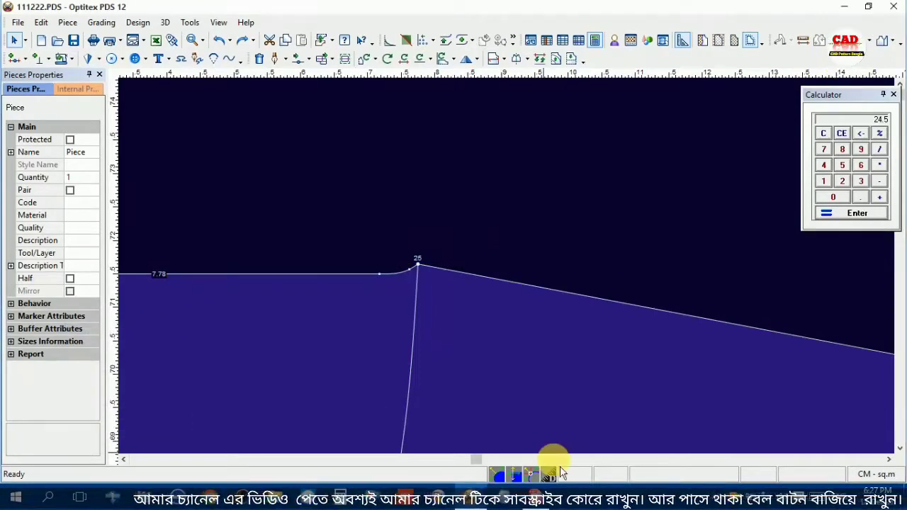
- Add a grading point where the guide line crosses the side seam, and delete the side seam's hem corner point below it
scroll(549, 464, "down", 3)
scroll(572, 442, "down", 2)
scroll(558, 400, "down", 1)
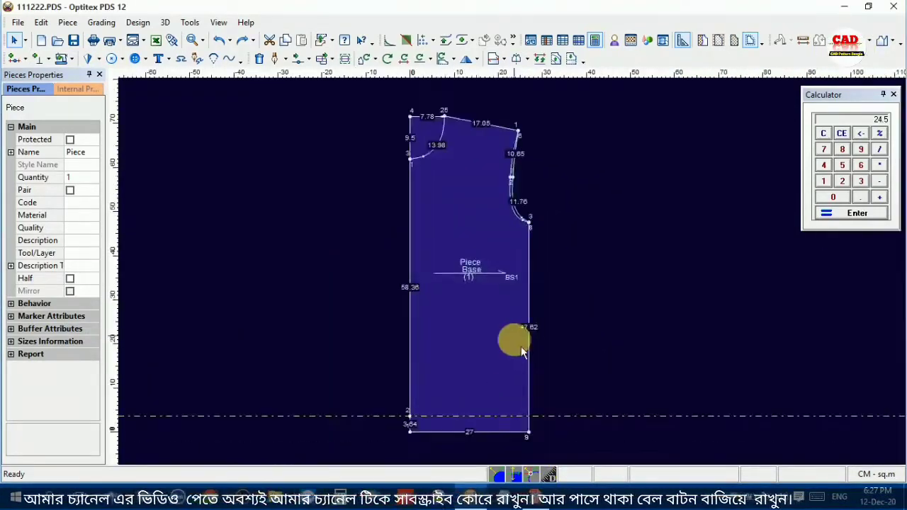
scroll(521, 404, "up", 4)
key("p")
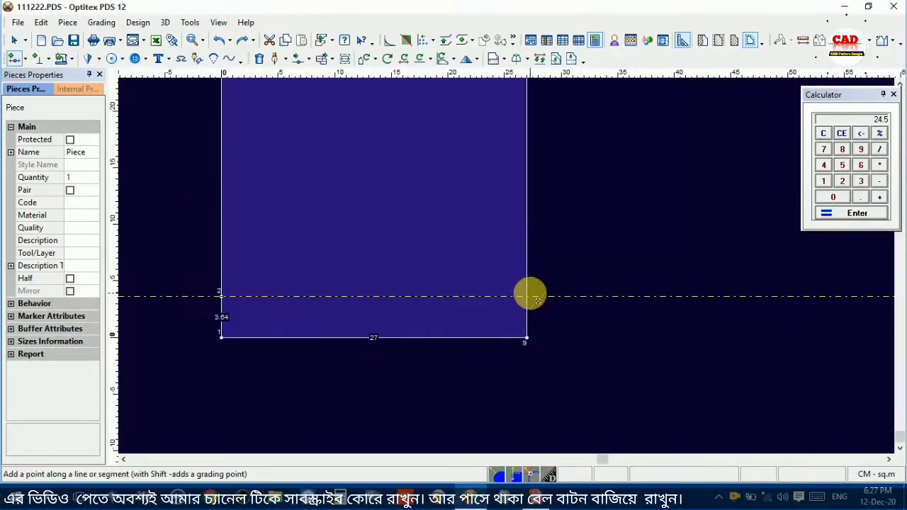
left_click(526, 296)
left_click(106, 169)
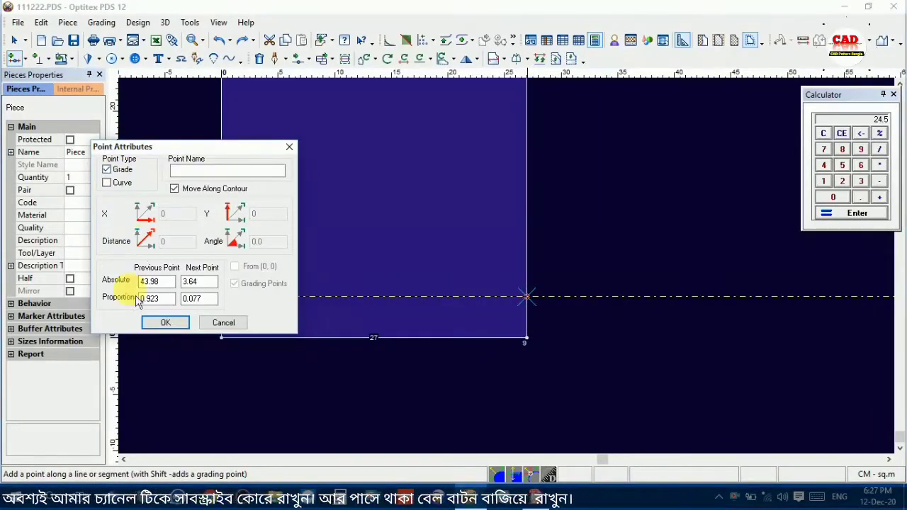
left_click(165, 322)
right_click(580, 188)
left_click(609, 204)
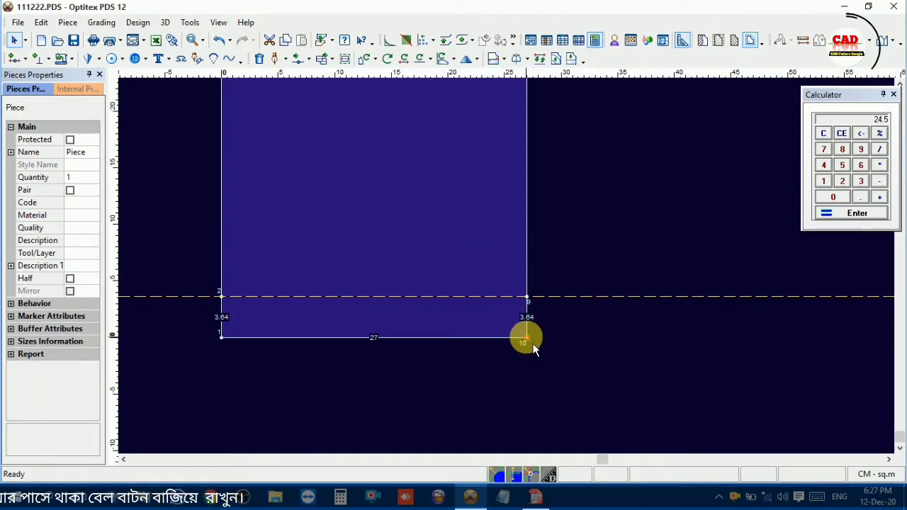
key("Delete")
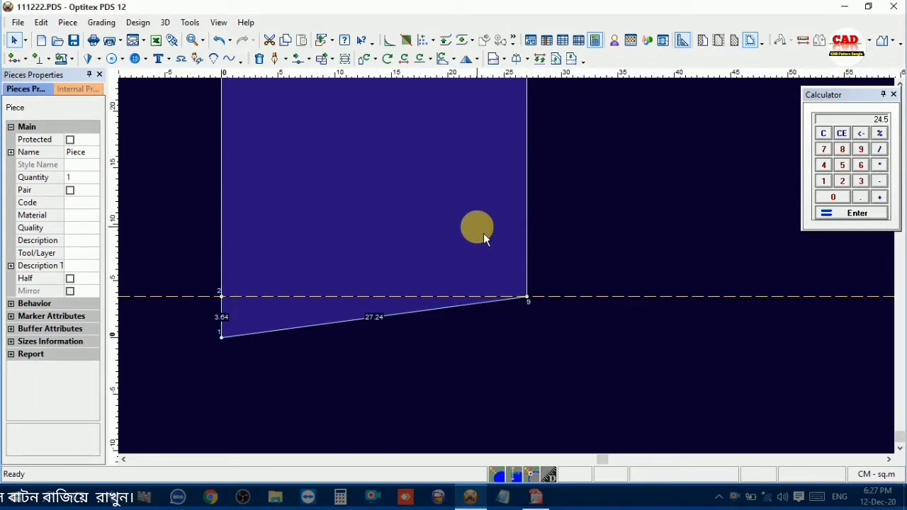
- Draw a 27 cm horizontal internal line along the guide line from the centre-front point to the side seam's hem corner
key("d")
left_click(222, 296)
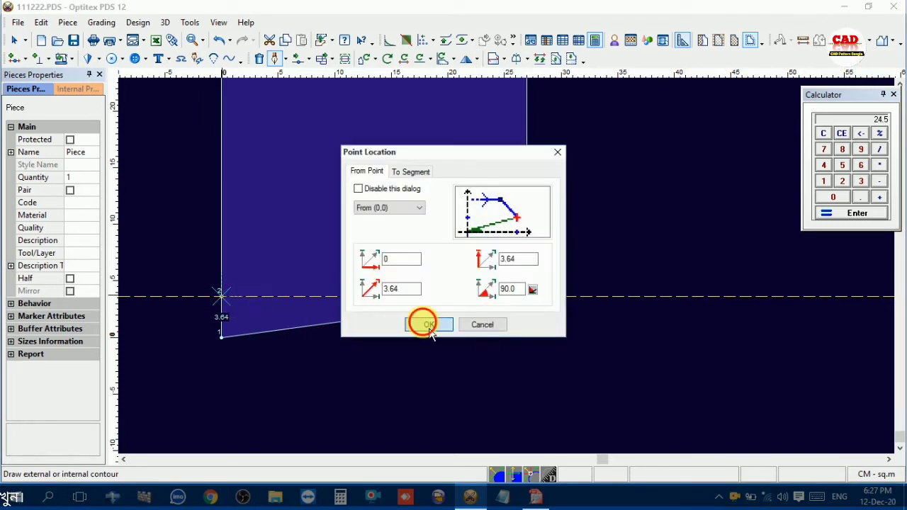
left_click(421, 322)
left_click(526, 296)
left_click(428, 325)
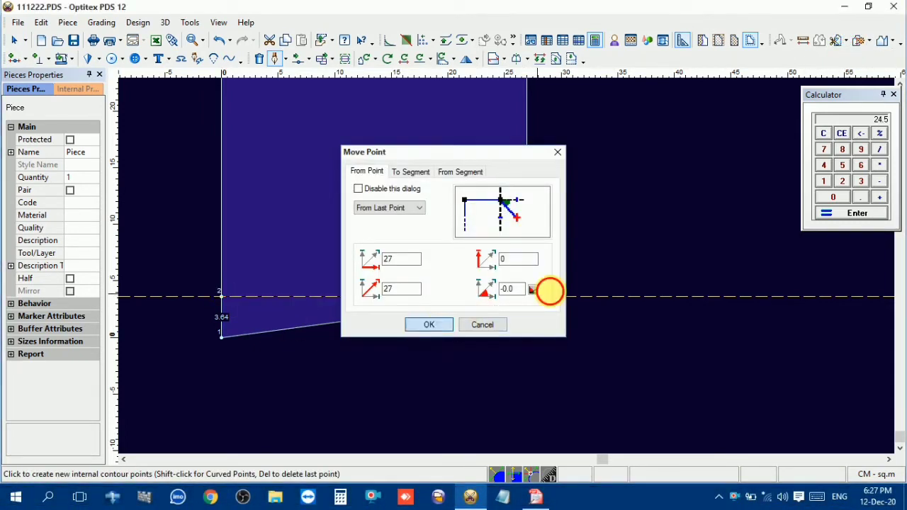
right_click(536, 168)
left_click(571, 228)
right_click(552, 190)
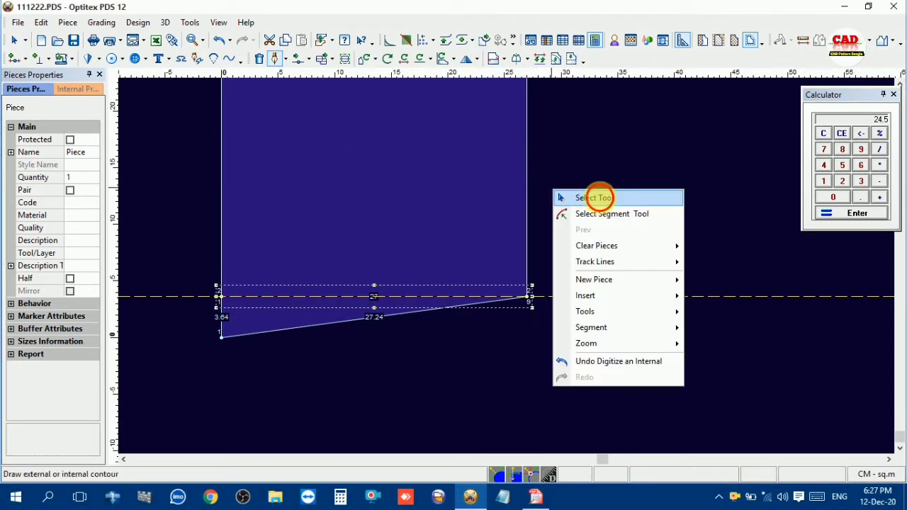
left_click(567, 196)
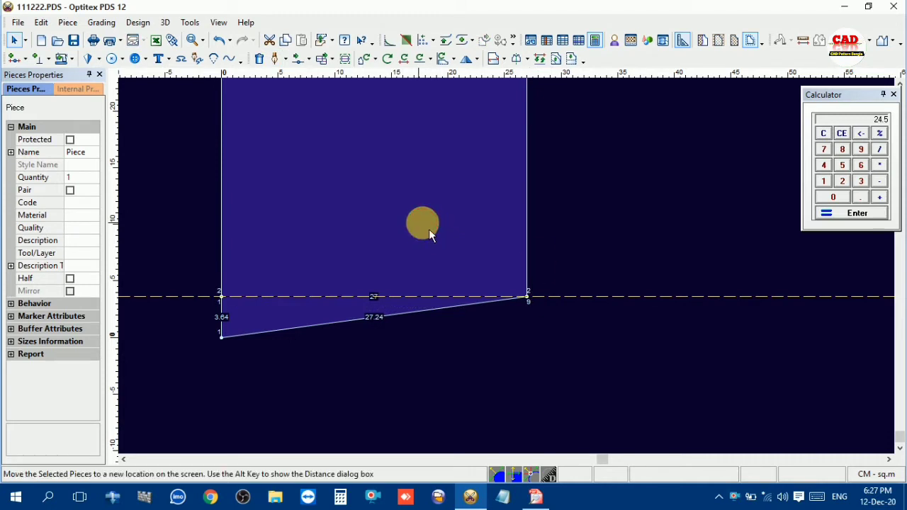
- Move the side seam's hem corner together with the internal line's end point about 3.5 cm straight up at 90 degrees
left_click(526, 296)
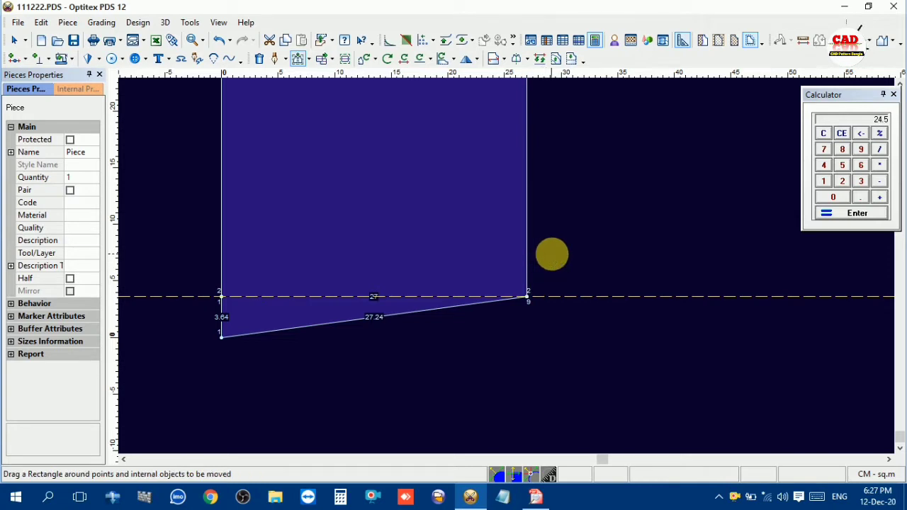
left_click_drag(538, 238, 500, 322)
left_click(531, 297)
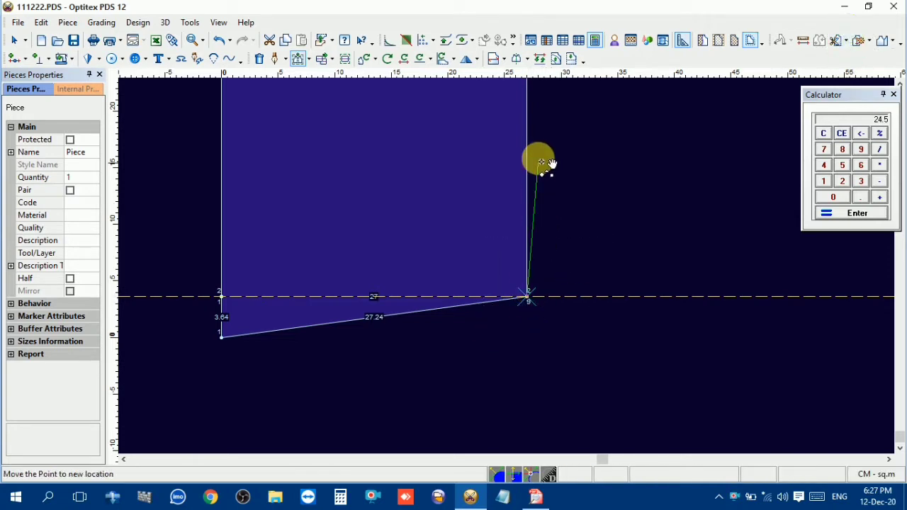
left_click(527, 148)
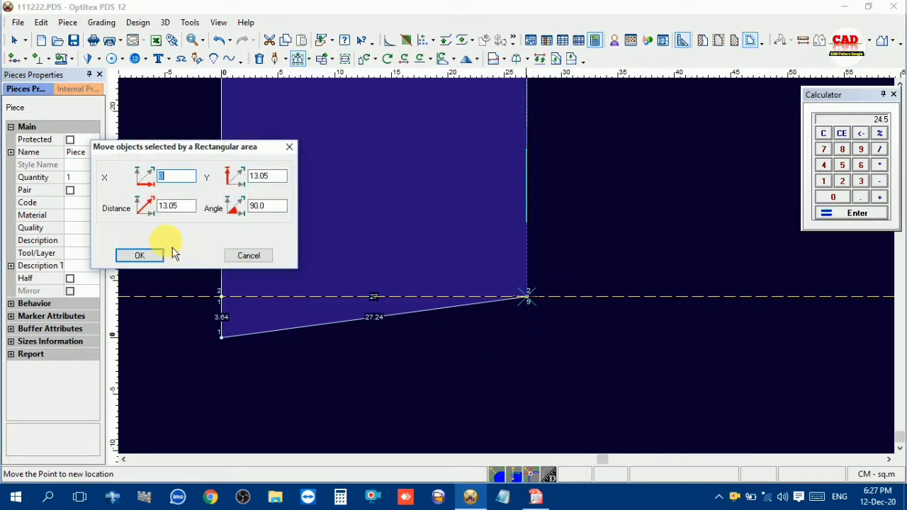
double_click(181, 206)
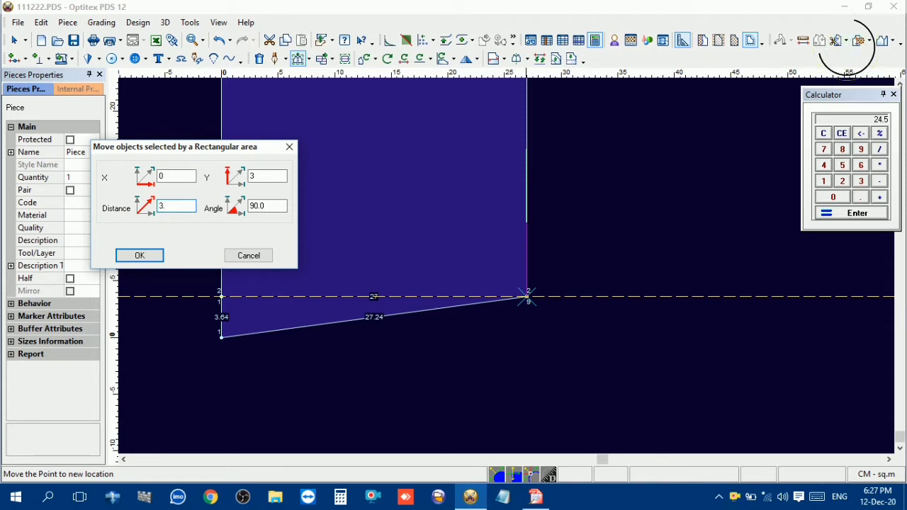
left_click(130, 258)
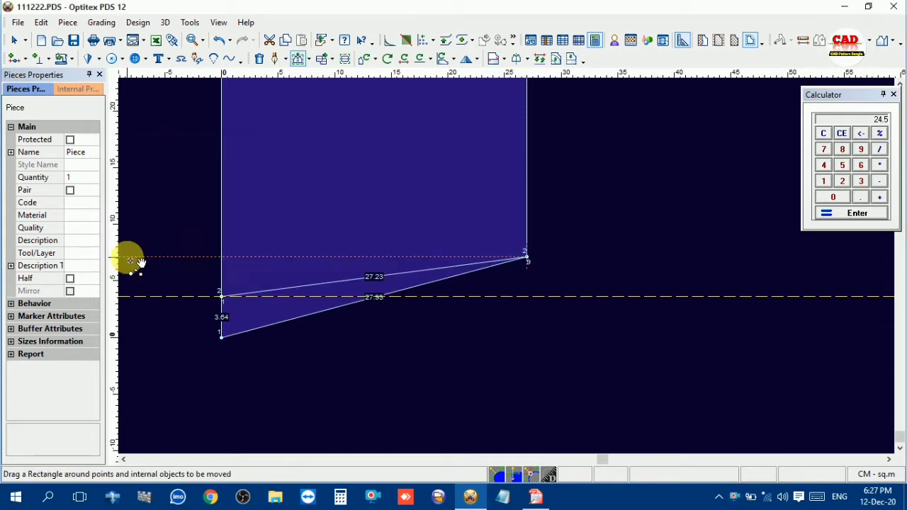
right_click(528, 207)
left_click(561, 213)
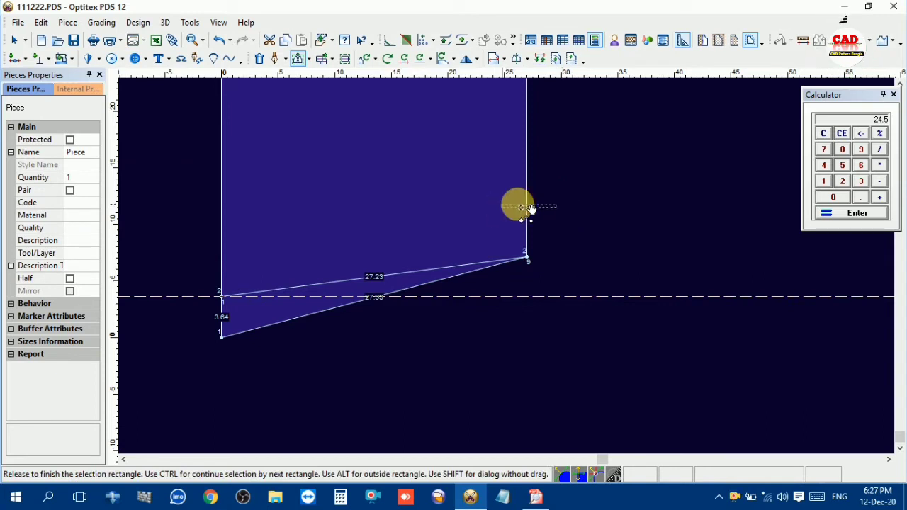
right_click(584, 197)
left_click(604, 205)
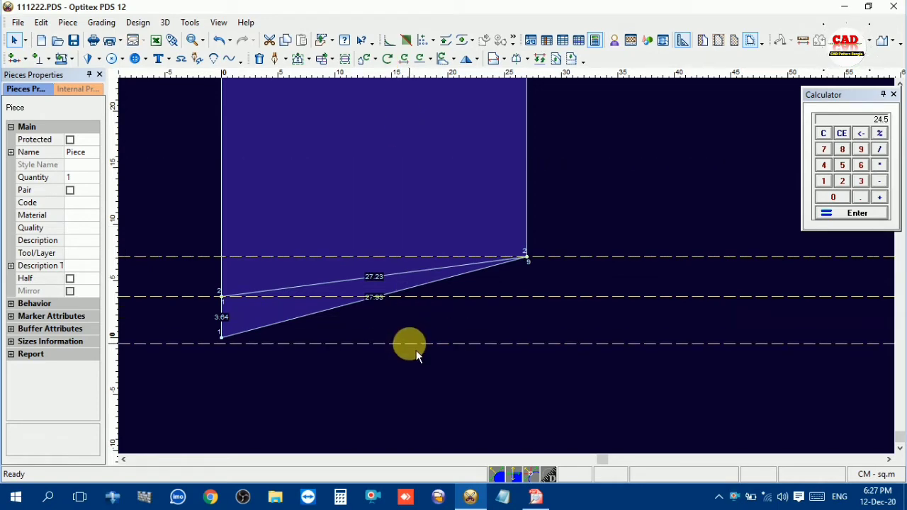
- Place horizontal guide lines level with the side seam's hem corner and the lowest centre-front corner, and start the Move Point tool
scroll(416, 333, "up", 2)
scroll(512, 278, "down", 2)
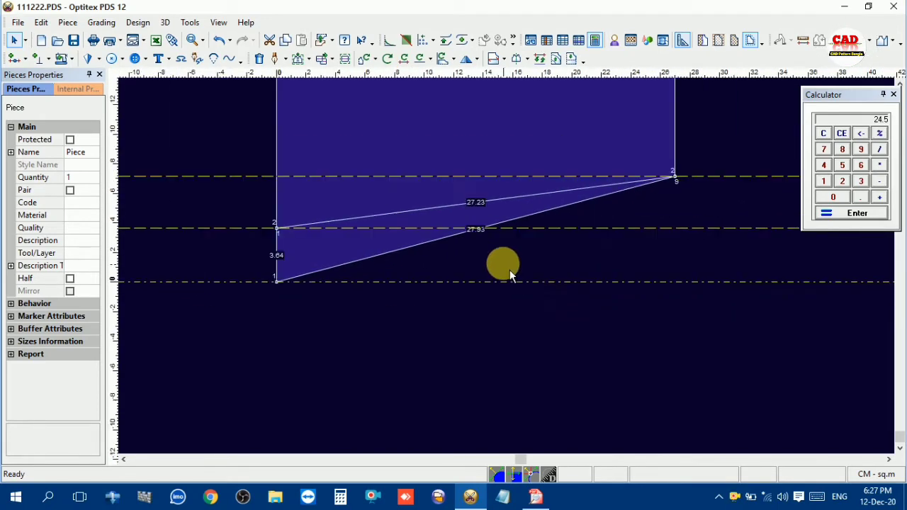
key("m")
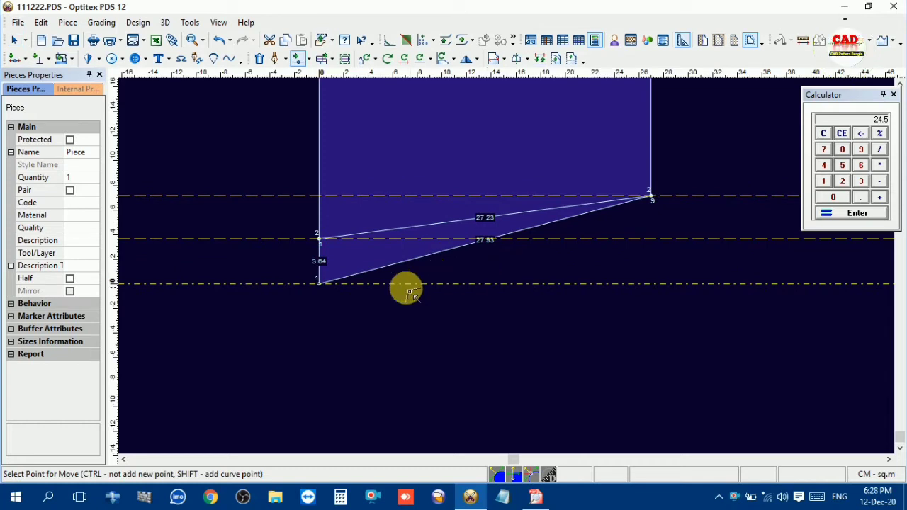
- Bend the piece's straight bottom edge outward with two curve points, about 4.7 cm and 16.5 cm from the left edge
left_click(381, 276)
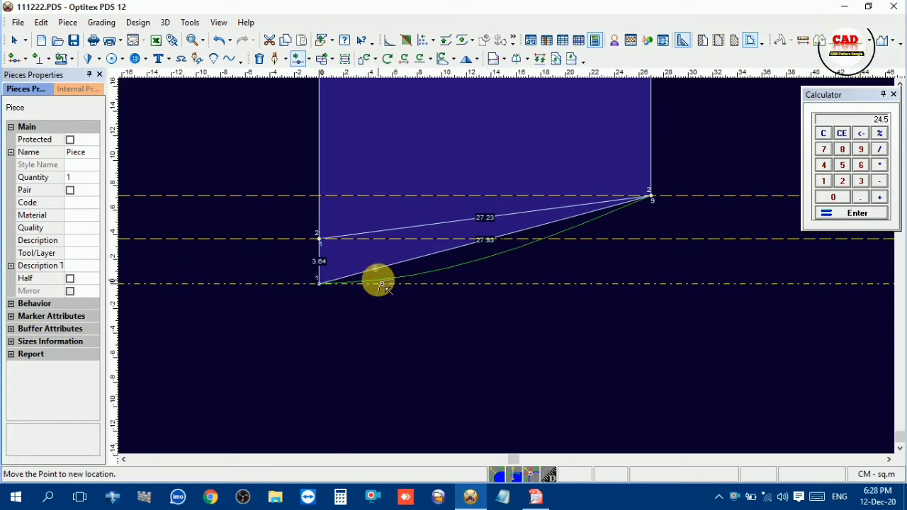
left_click(381, 284)
left_click(425, 322)
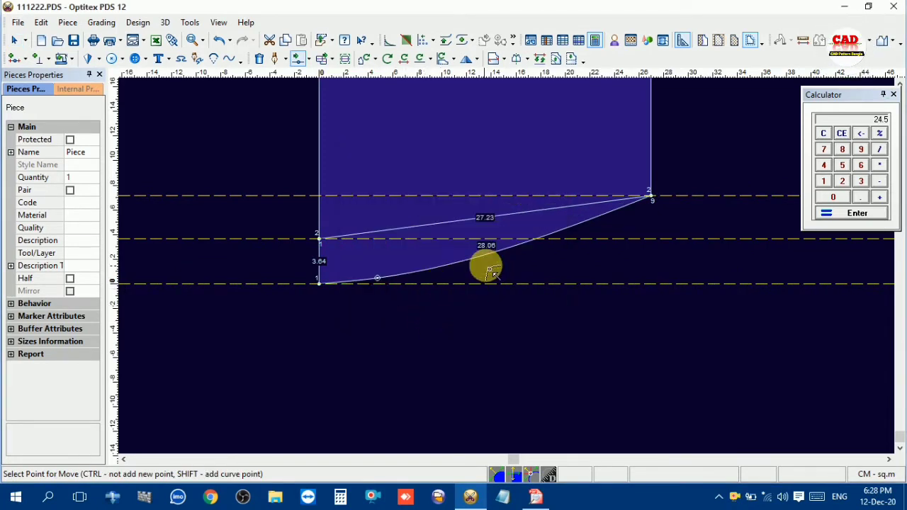
left_click(498, 261)
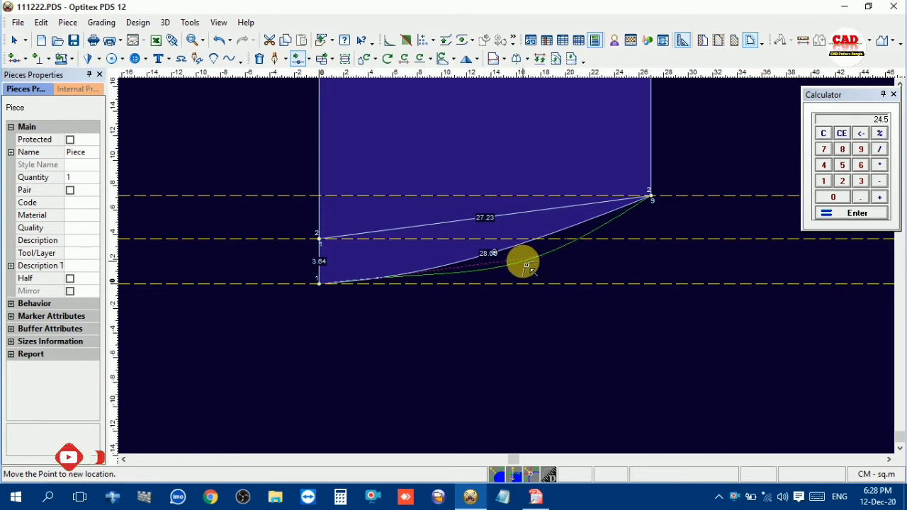
left_click(526, 265)
left_click(429, 324)
- Lower the bottom edge's first curve point slightly toward the base guide line to smooth the start of the curve
scroll(399, 284, "up", 2)
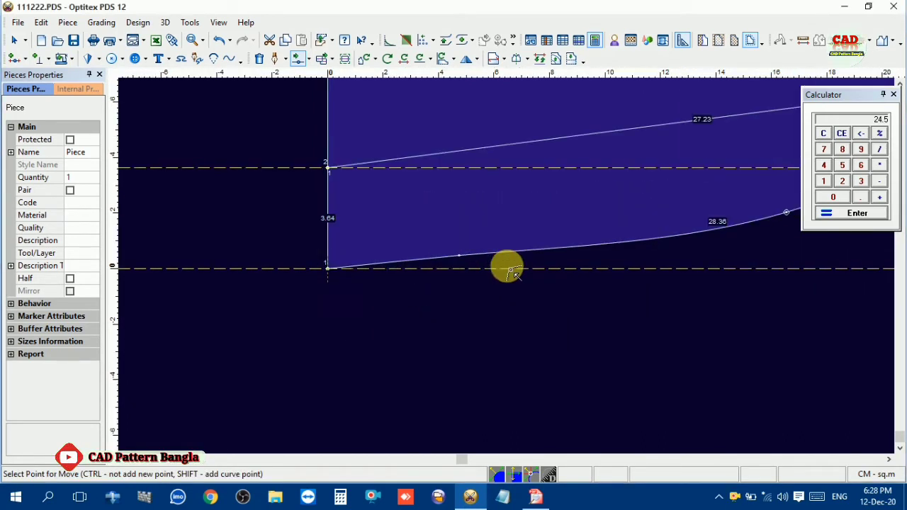
left_click(462, 260)
left_click(457, 262)
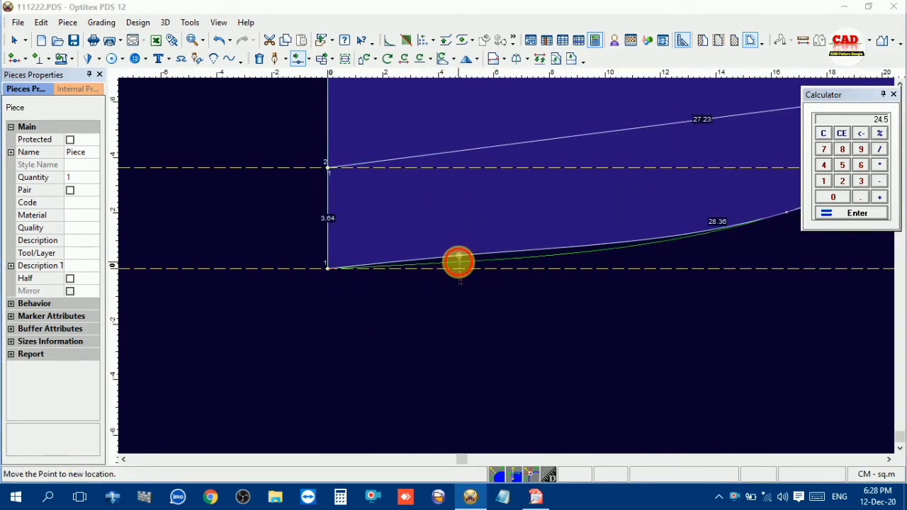
left_click(429, 323)
- Add a third curve point on the bottom edge about 24 cm from the left edge, pushing it slightly outward
scroll(506, 262, "down", 3)
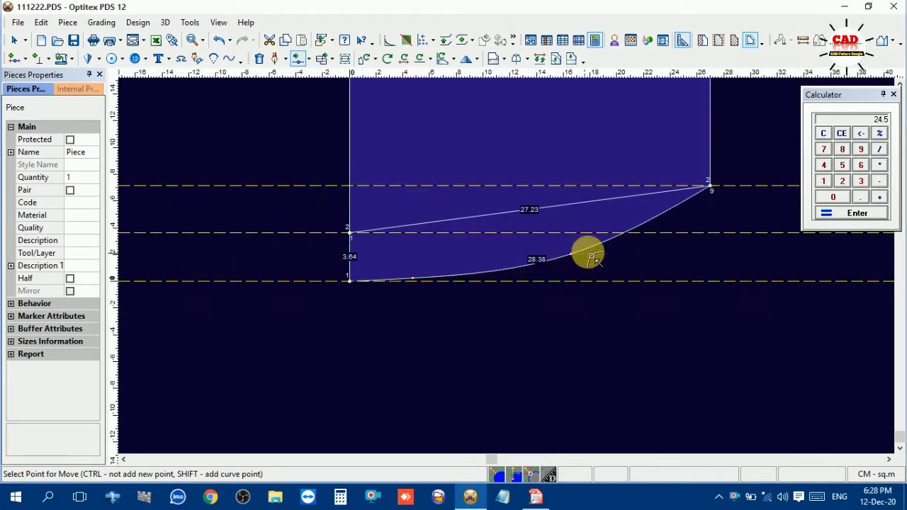
left_click(663, 218)
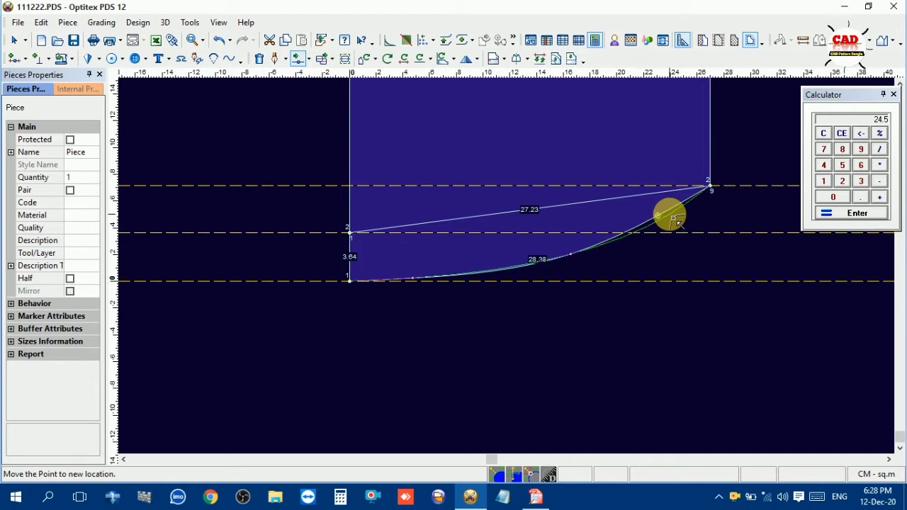
left_click(670, 216)
left_click(479, 322)
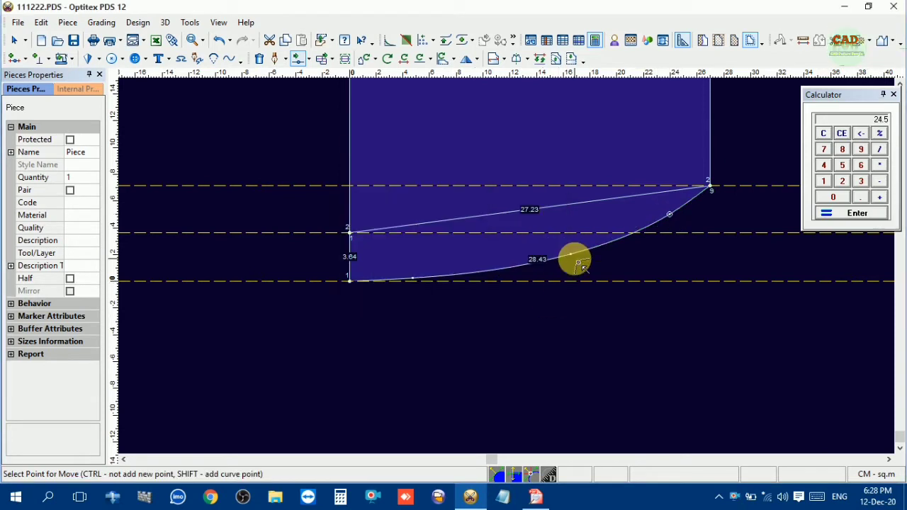
- Pull the bottom edge's middle curve point outward, then ease it back up to about 14.7 cm from the left edge
left_click(572, 258)
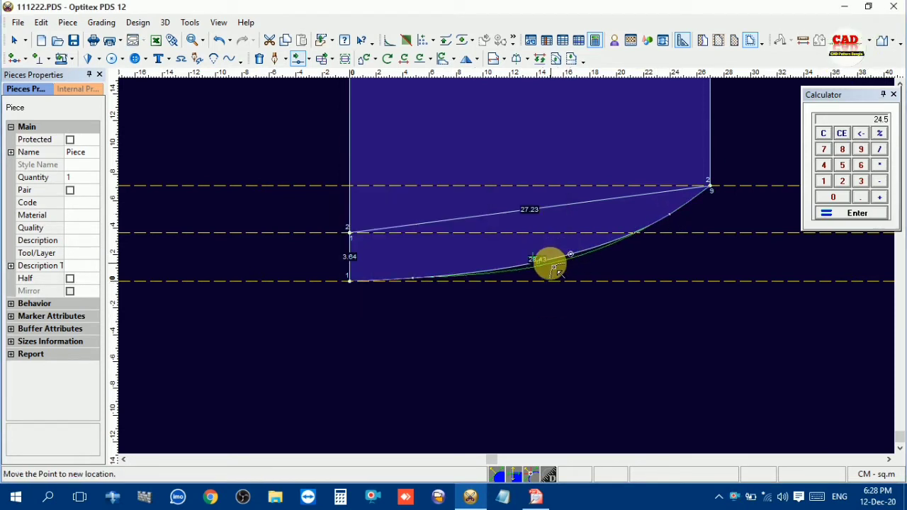
left_click(555, 275)
left_click(434, 324)
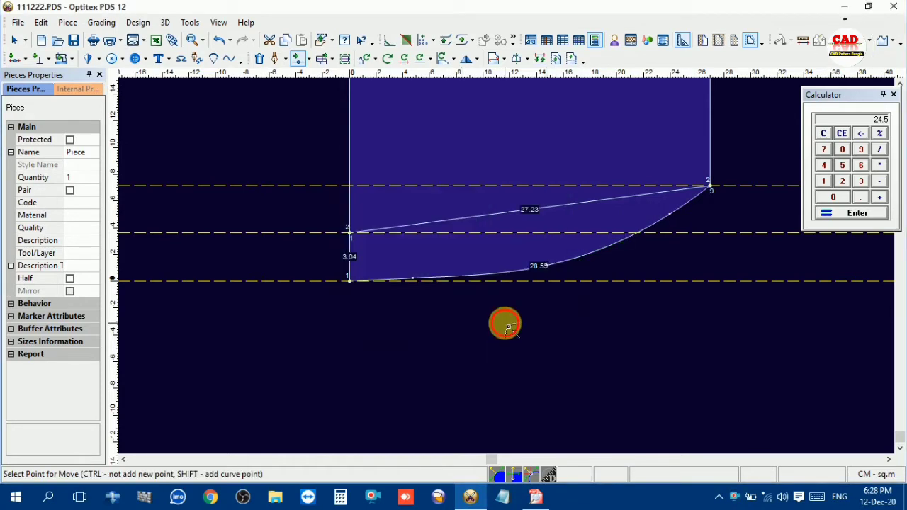
scroll(504, 265, "up", 3)
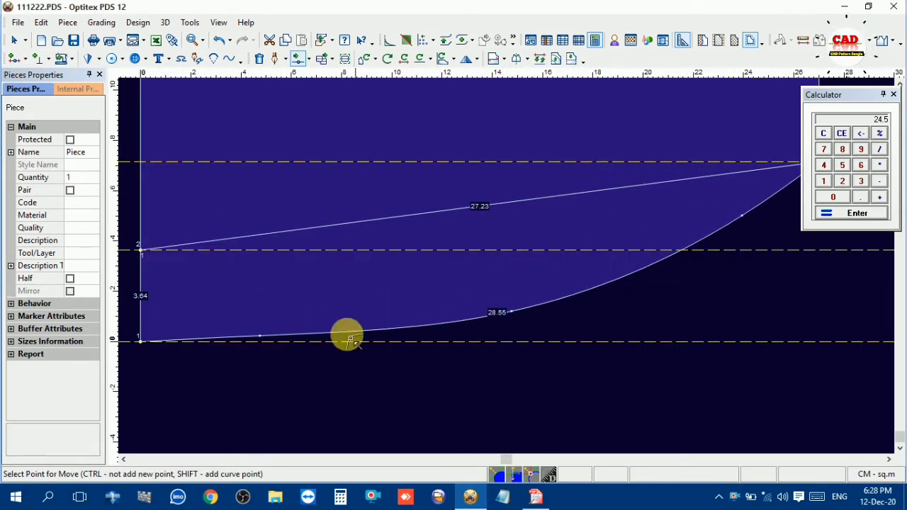
left_click(518, 317)
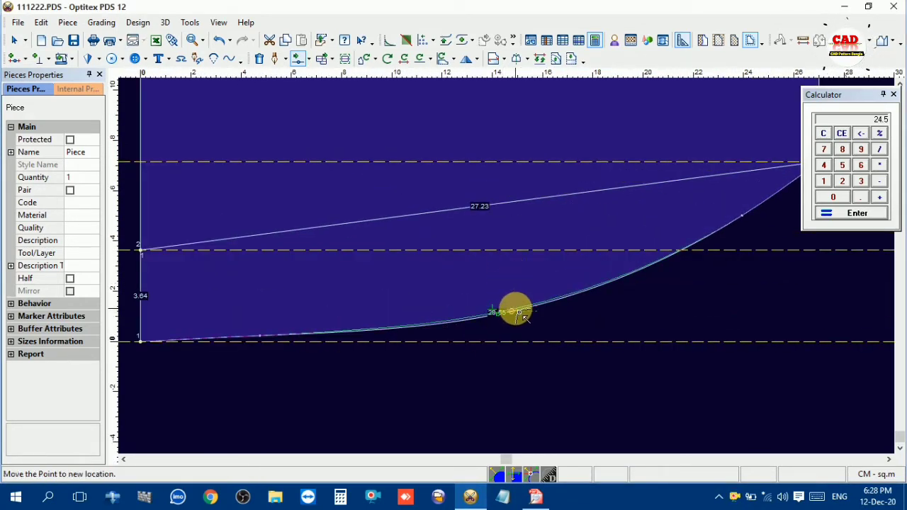
left_click(514, 306)
left_click(429, 324)
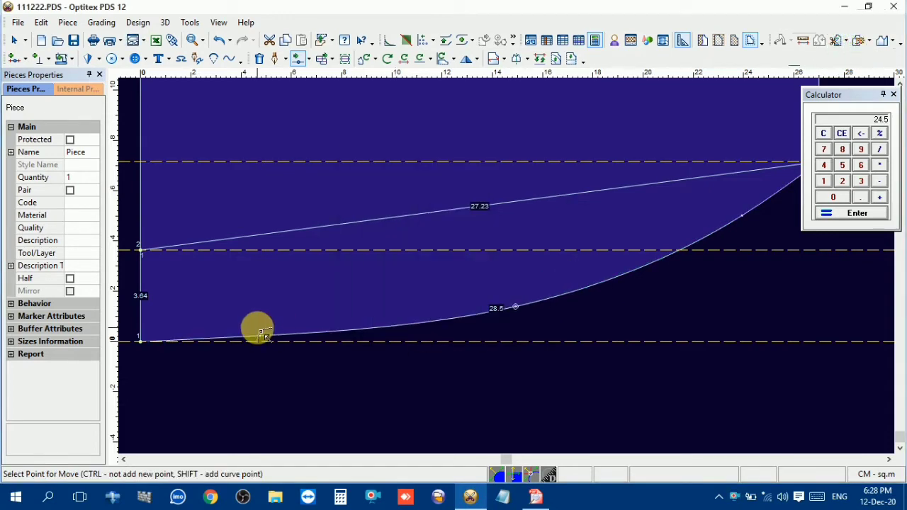
- Flatten the start of the bottom curve by moving its first point slightly down to about 5 cm from the left edge
scroll(255, 327, "up", 2)
left_click(519, 283)
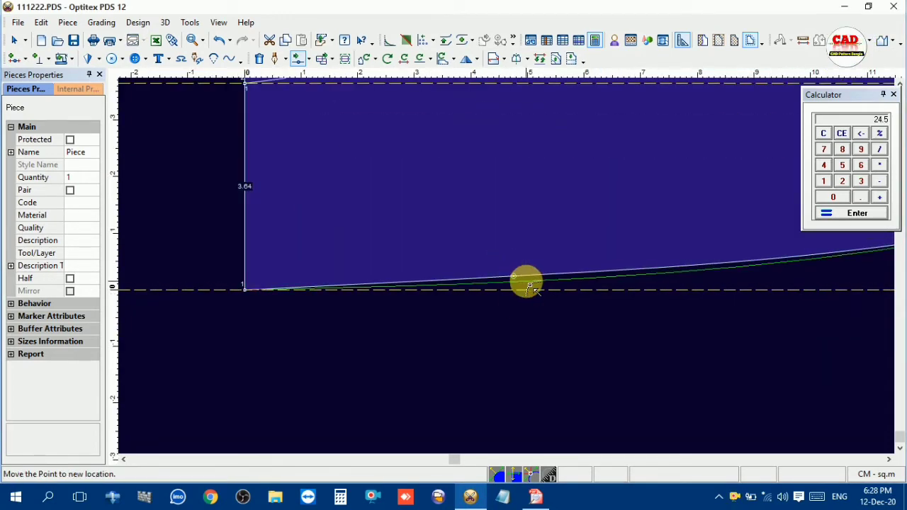
left_click(526, 279)
left_click(449, 333)
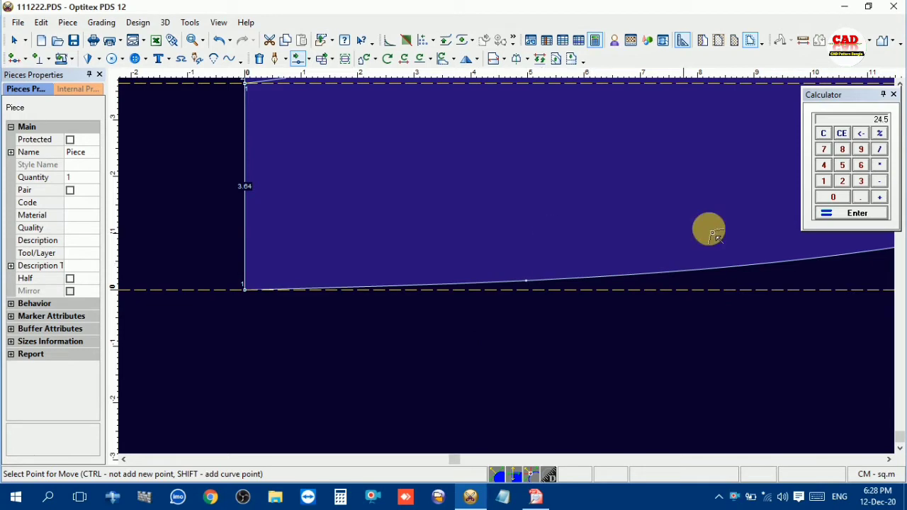
- Add a curve point near the inner line's left end, about 3.7 cm along, and lower it onto the middle guide line
scroll(708, 230, "down", 2)
scroll(639, 275, "down", 1)
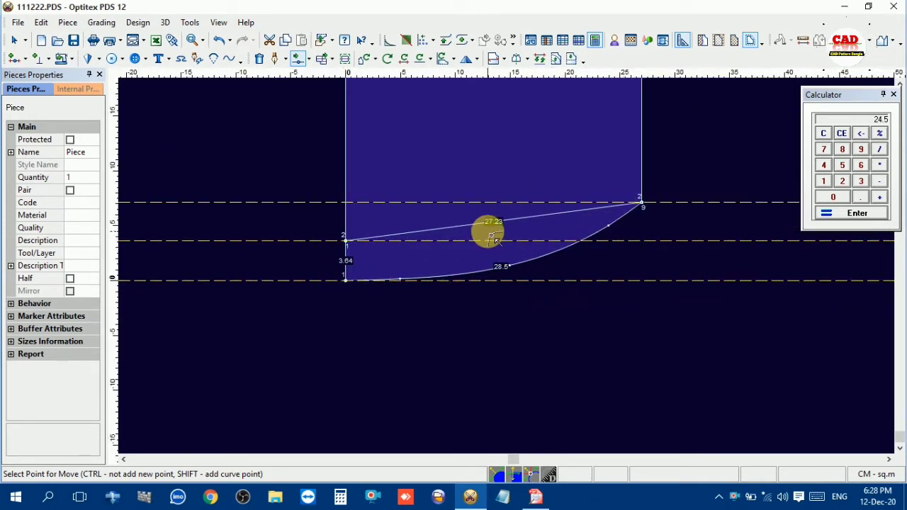
scroll(489, 228, "up", 2)
left_click(332, 269)
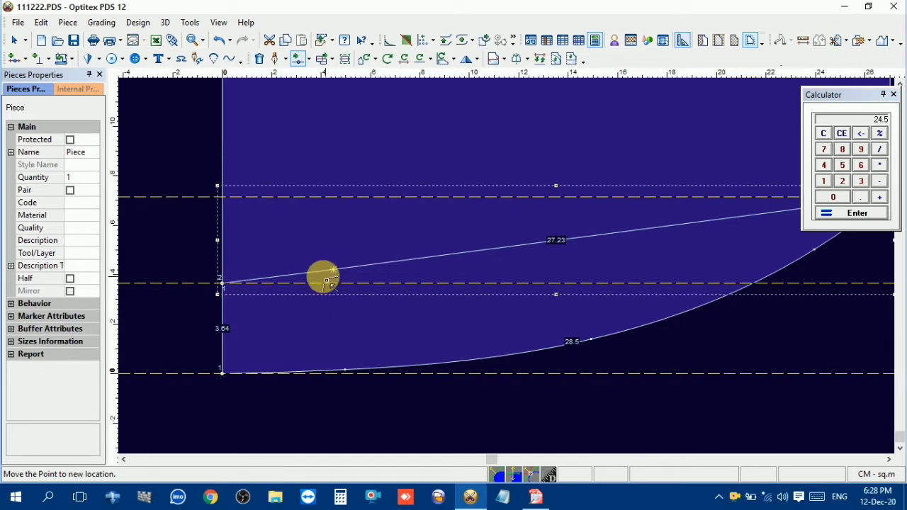
left_click(317, 284)
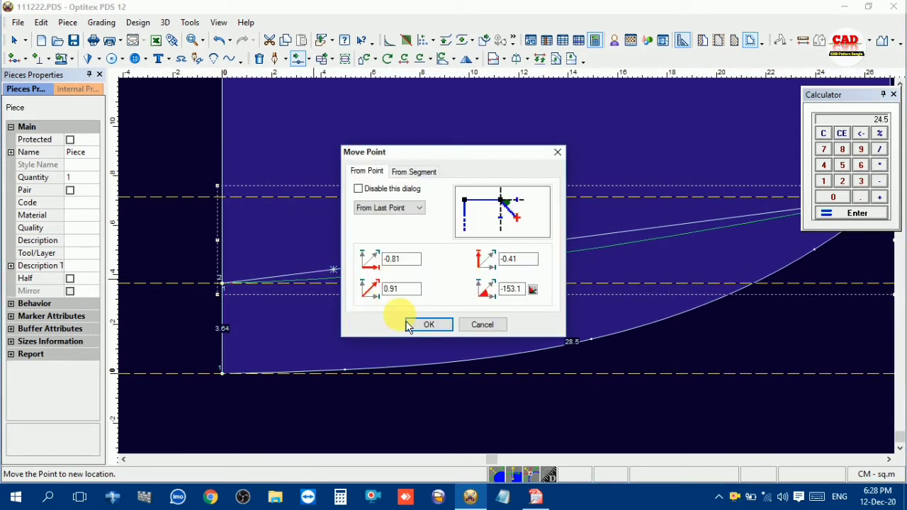
left_click(423, 333)
left_click(312, 281)
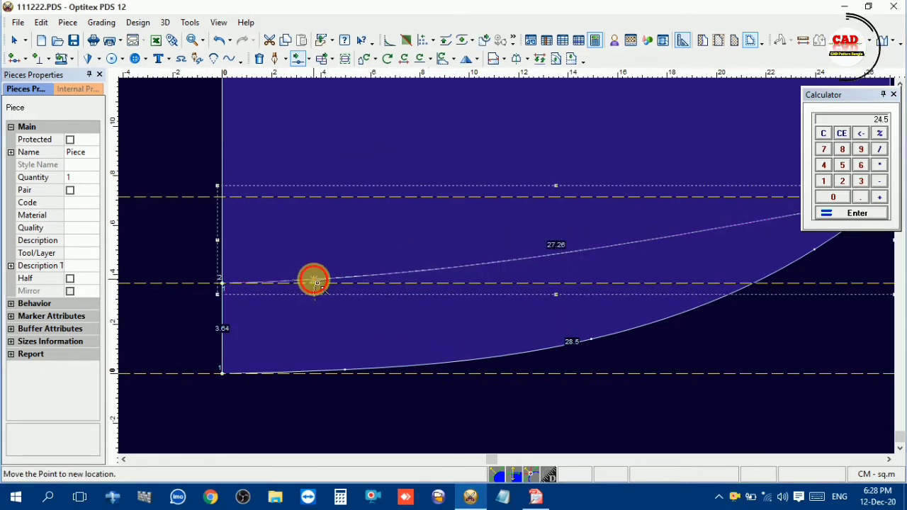
left_click(317, 284)
left_click(422, 323)
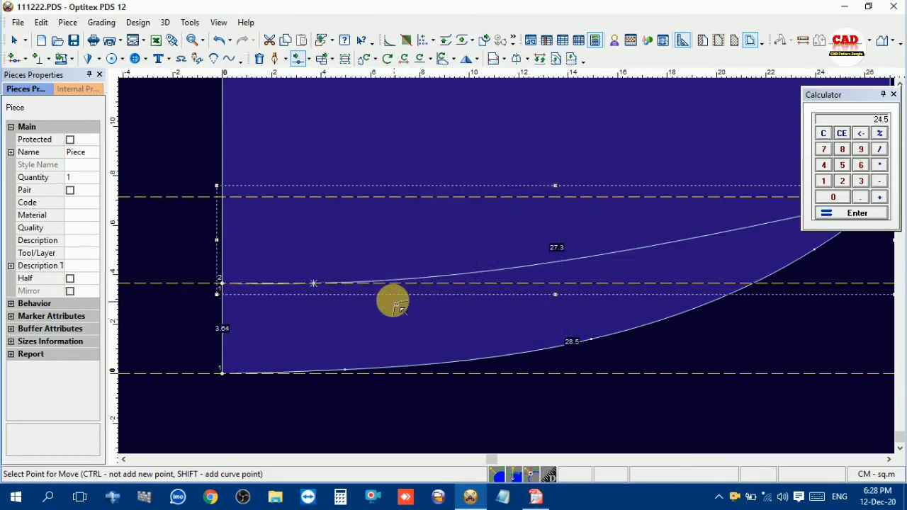
- Add a curve point near the middle of the inner line, about 14.5 cm from the left edge, and lower it about 0.4 cm
left_click(368, 256)
scroll(482, 263, "down", 2)
scroll(584, 258, "up", 1)
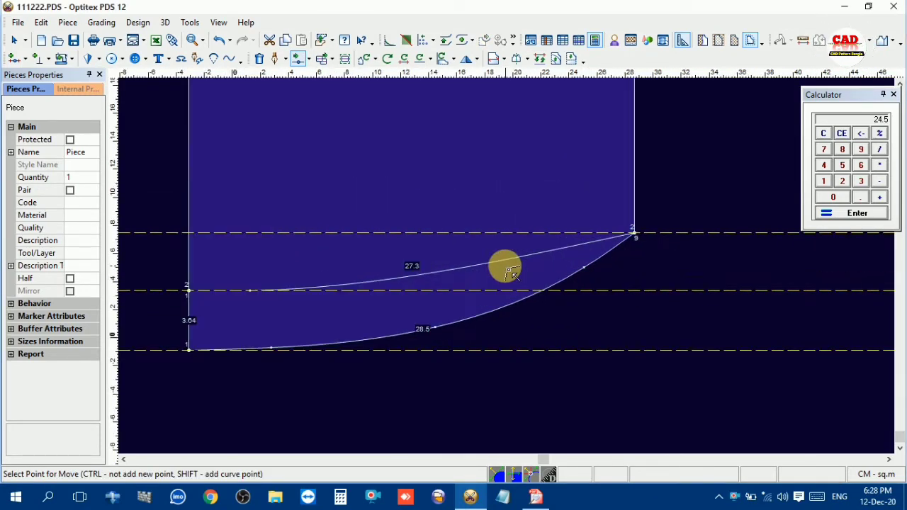
left_click(427, 281)
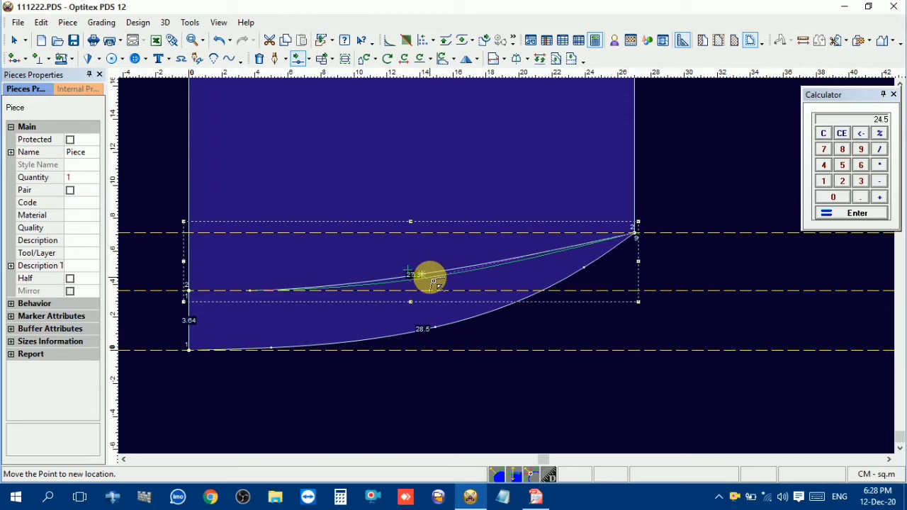
left_click(430, 275)
left_click(446, 323)
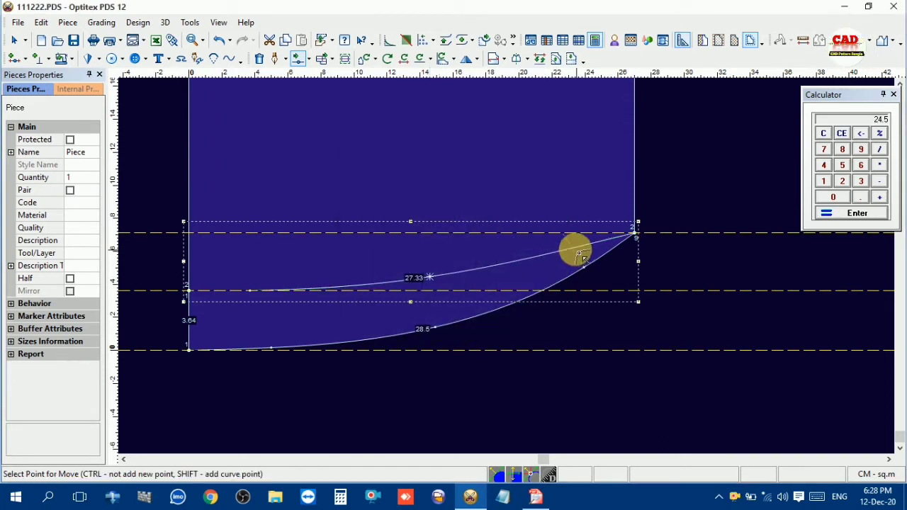
left_click(430, 278)
left_click(430, 277)
left_click(431, 323)
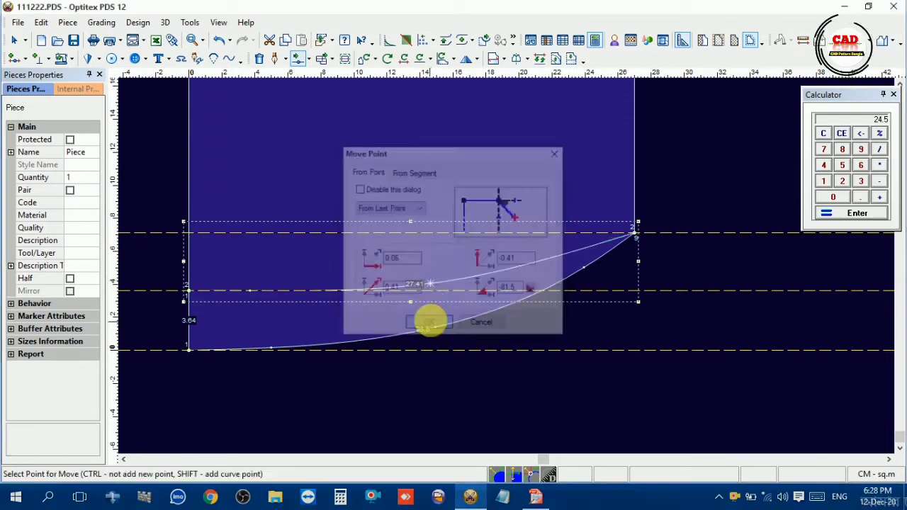
- Add a curve point near the inner line's right end, about 25 cm from the left edge, raising the curve there
scroll(461, 259, "up", 3)
scroll(512, 265, "down", 2)
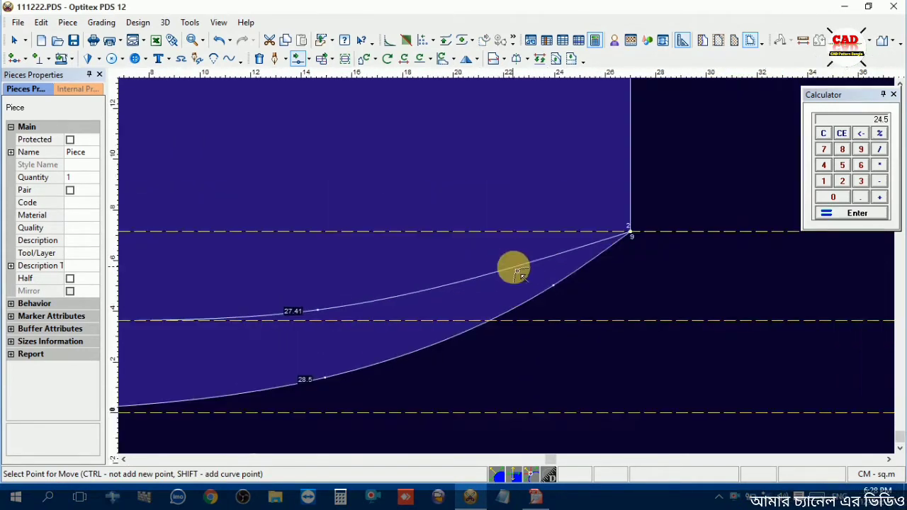
left_click(551, 263)
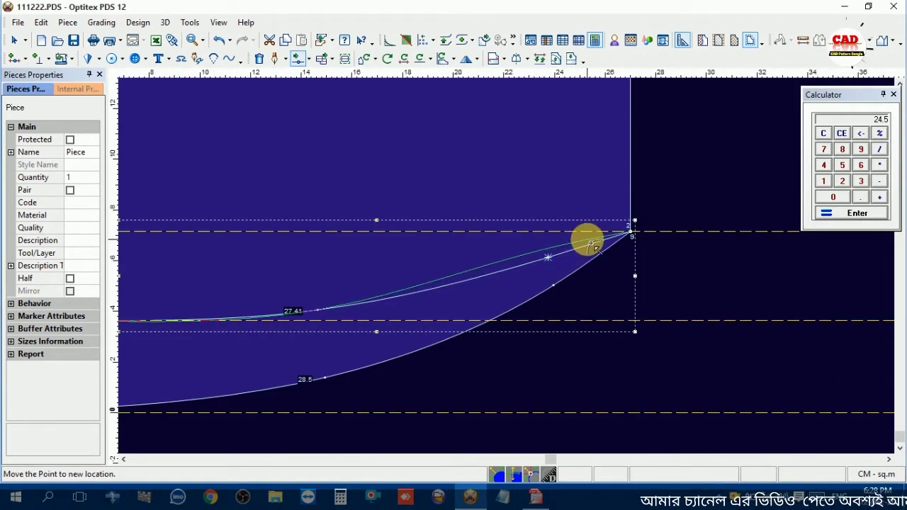
left_click(590, 244)
left_click(444, 330)
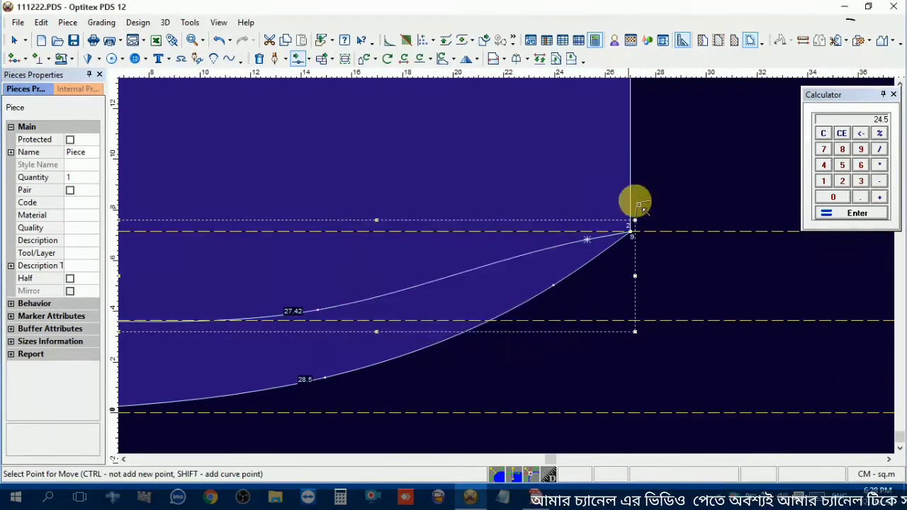
- Leave the Move Point tool and hide the horizontal guide lines
right_click(673, 165)
left_click(685, 171)
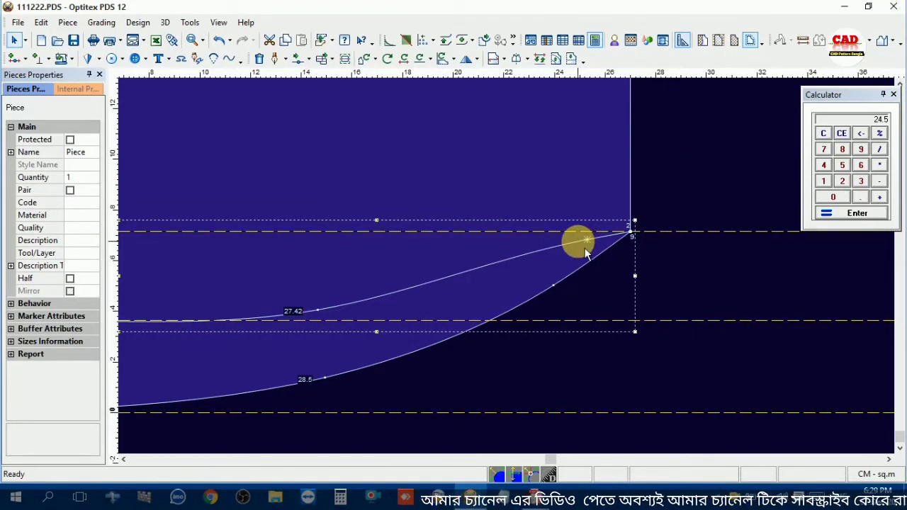
key("F9")
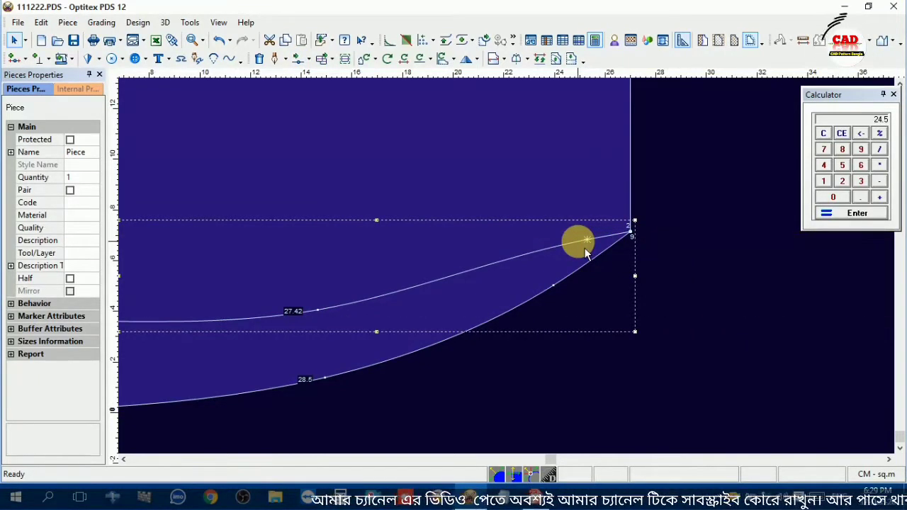
- Shift the inner line's middle curve point slightly toward the left edge, to about 13.3 cm, smoothing the S-shaped curve
scroll(506, 263, "down", 2)
scroll(512, 272, "up", 1)
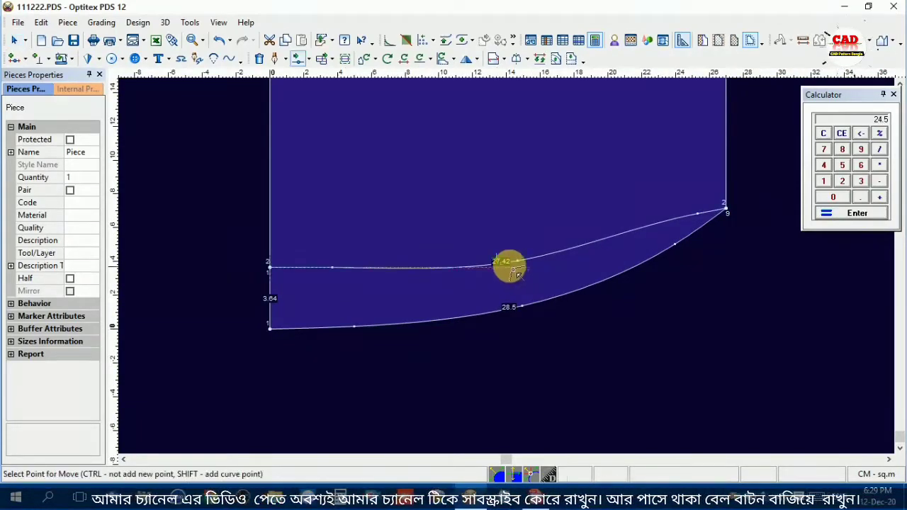
left_click(522, 265)
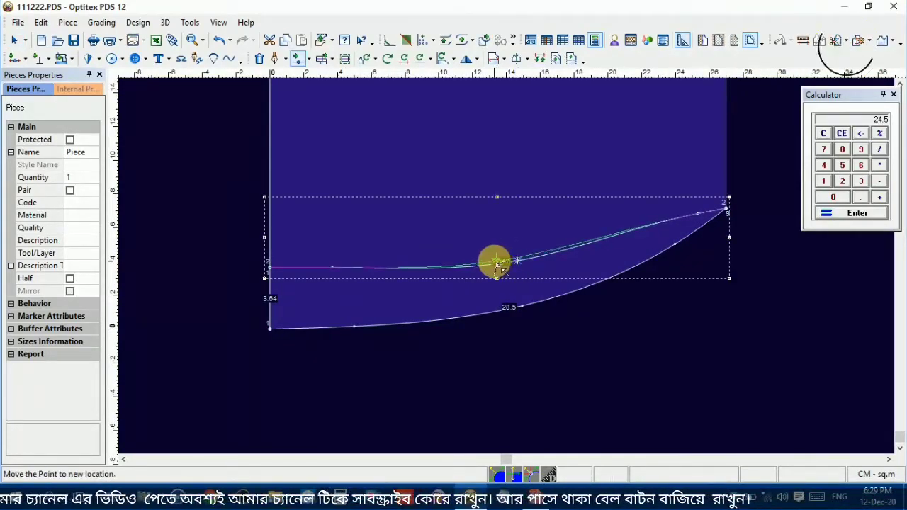
left_click(498, 265)
left_click(434, 324)
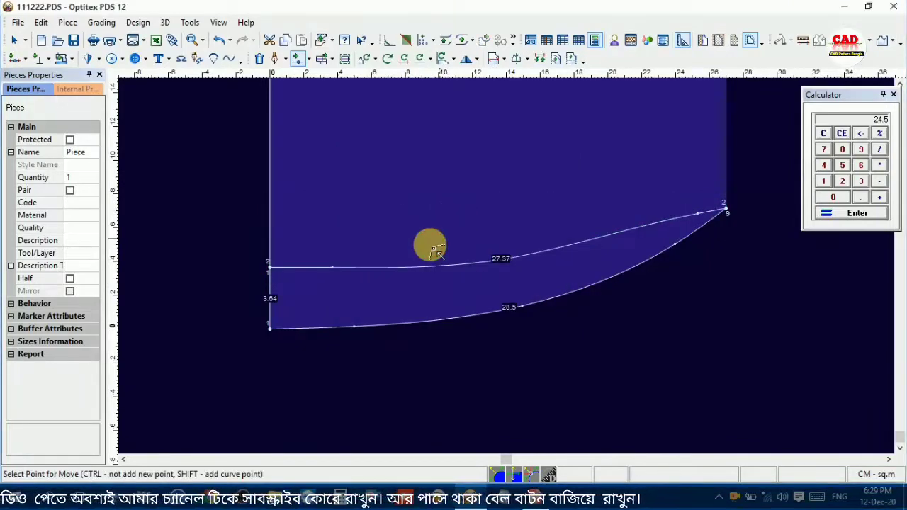
left_click(333, 267)
left_click(332, 267)
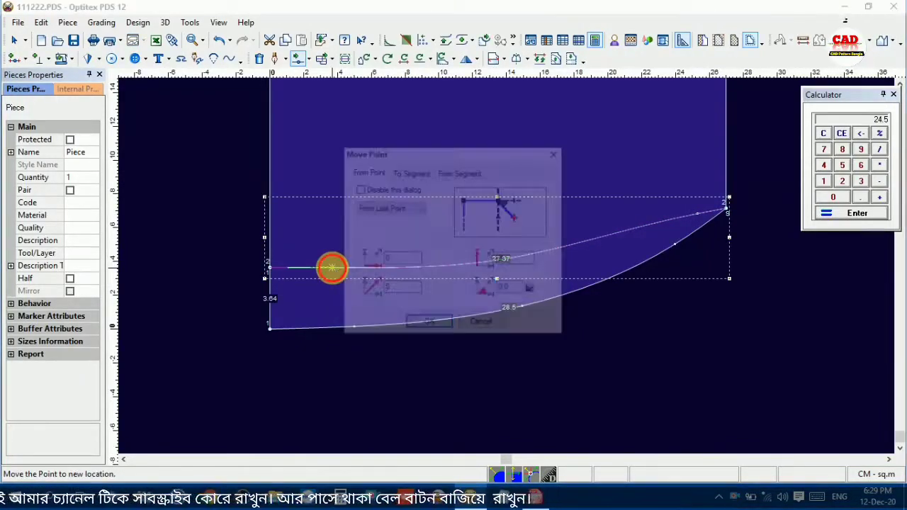
left_click(422, 320)
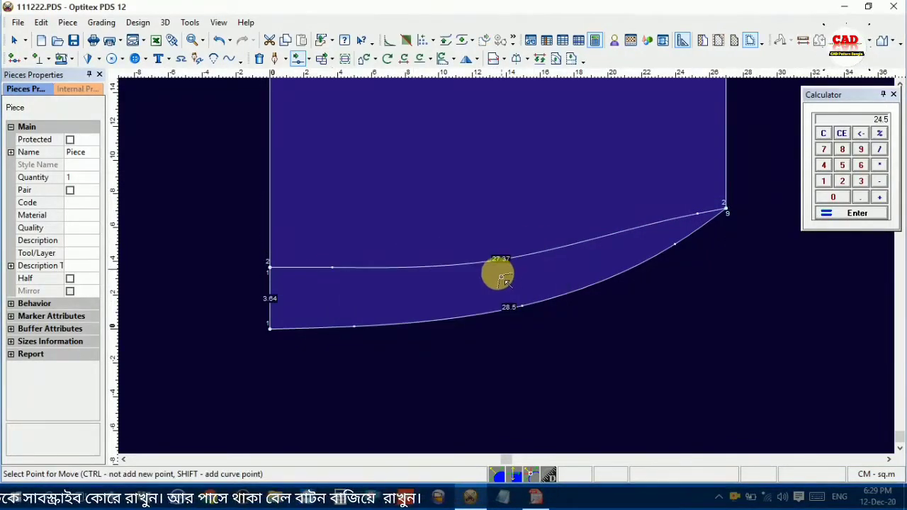
scroll(488, 227, "down", 4)
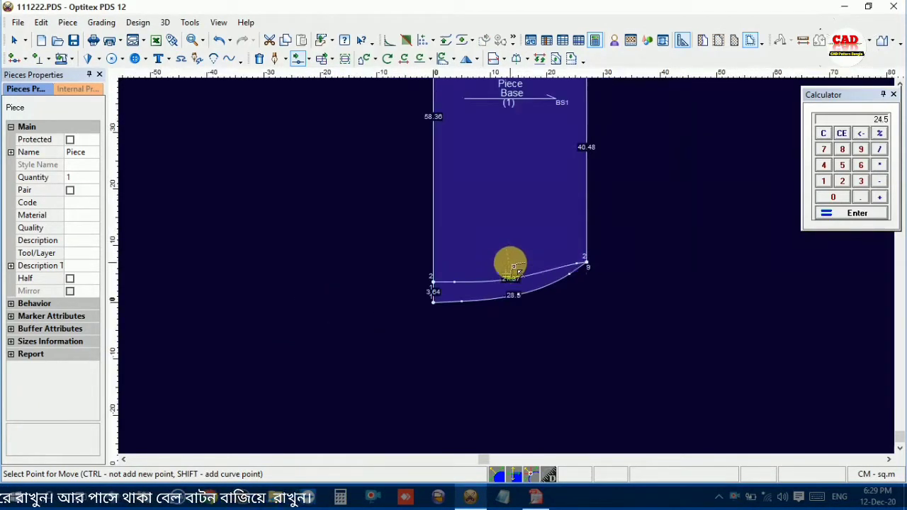
- Try to unfold the piece with a half line along the centre edge, picking the top corner and the bottom corner, and undo it
scroll(514, 233, "down", 3)
scroll(523, 275, "up", 5)
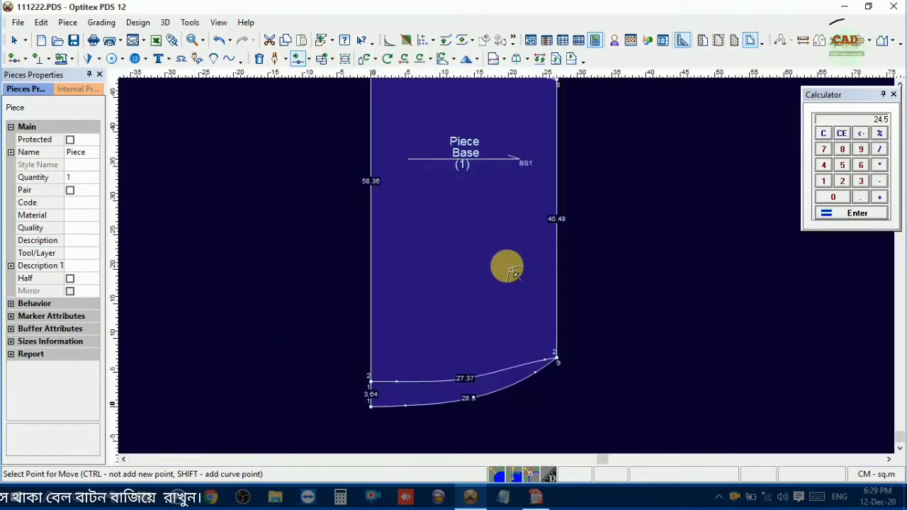
scroll(509, 272, "down", 4)
key("h")
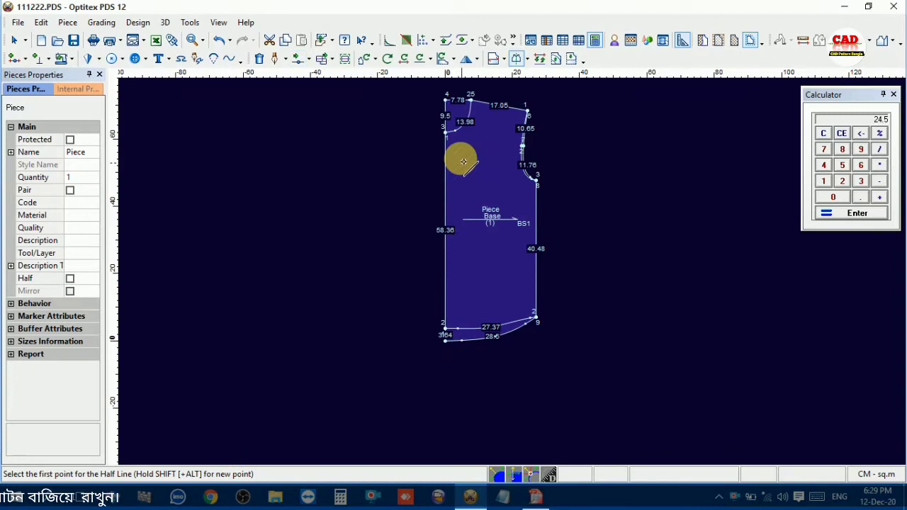
left_click(445, 100)
left_click(446, 341)
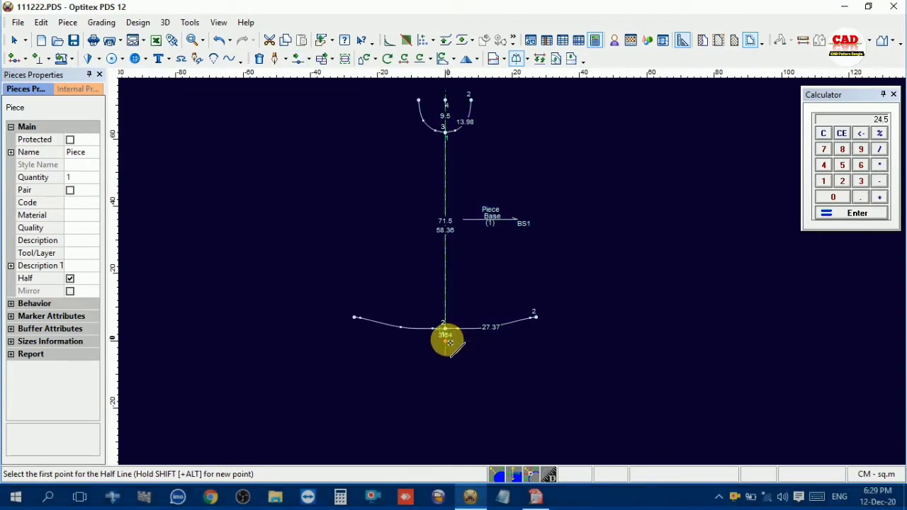
key("ctrl+z")
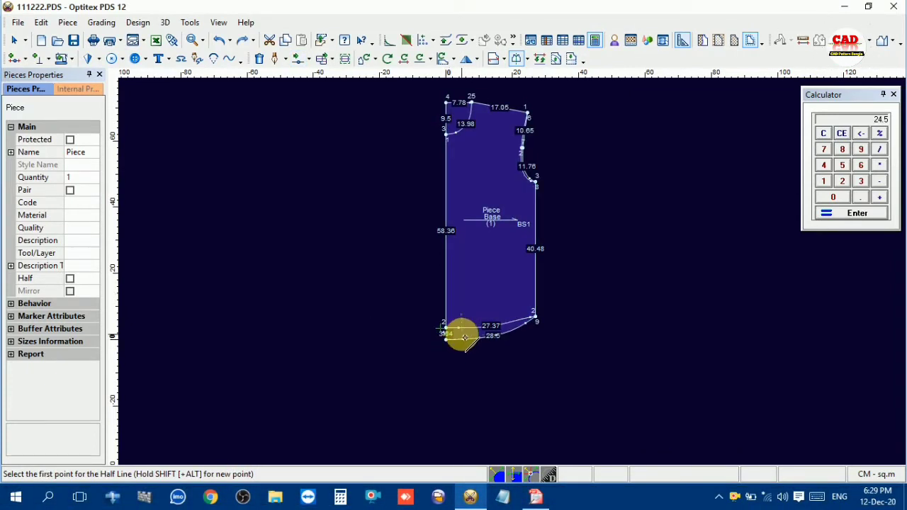
- Set a half line along the piece's straight centre edge, from the bottom corner up to the top corner, to mirror the piece
left_click(445, 340)
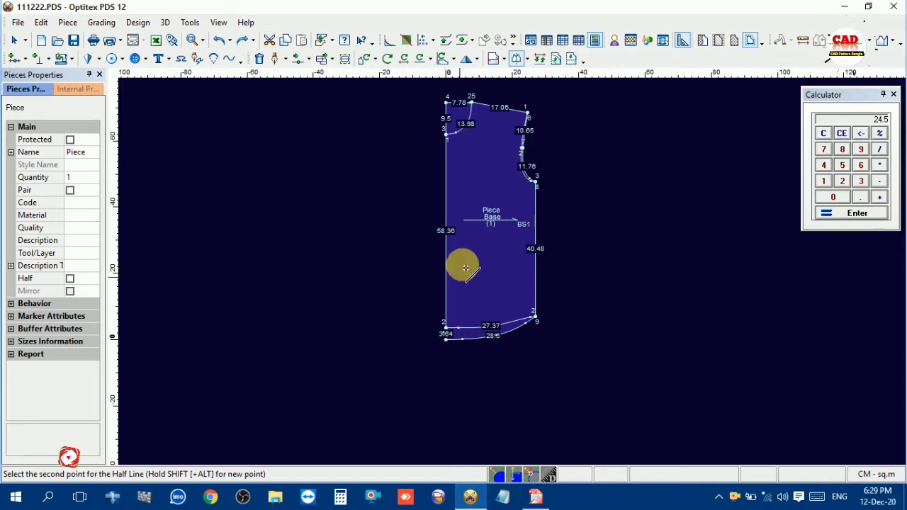
left_click(449, 107)
scroll(455, 307, "up", 3)
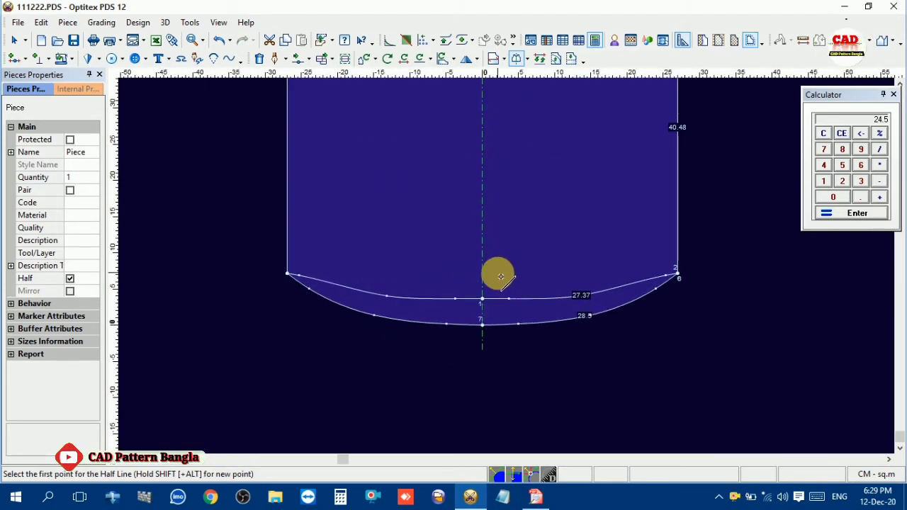
right_click(706, 160)
left_click(729, 169)
left_click(587, 216)
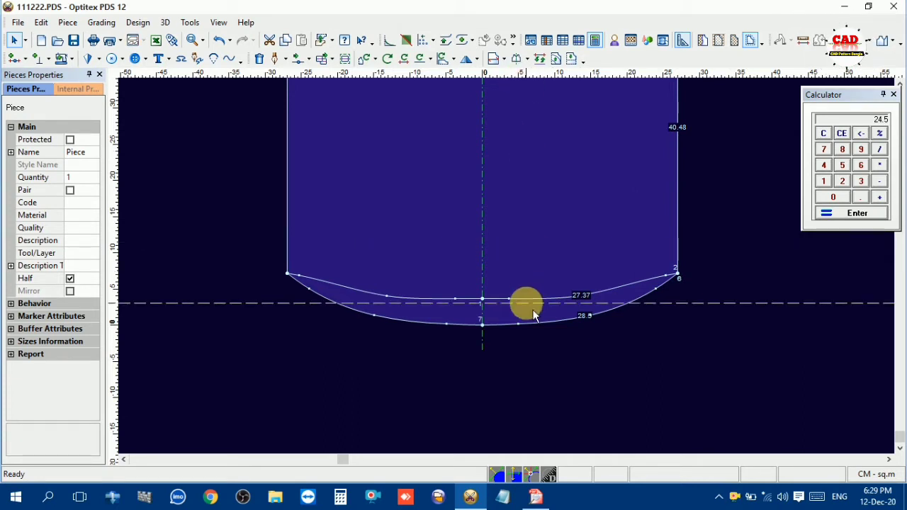
scroll(524, 298, "up", 2)
scroll(515, 276, "up", 1)
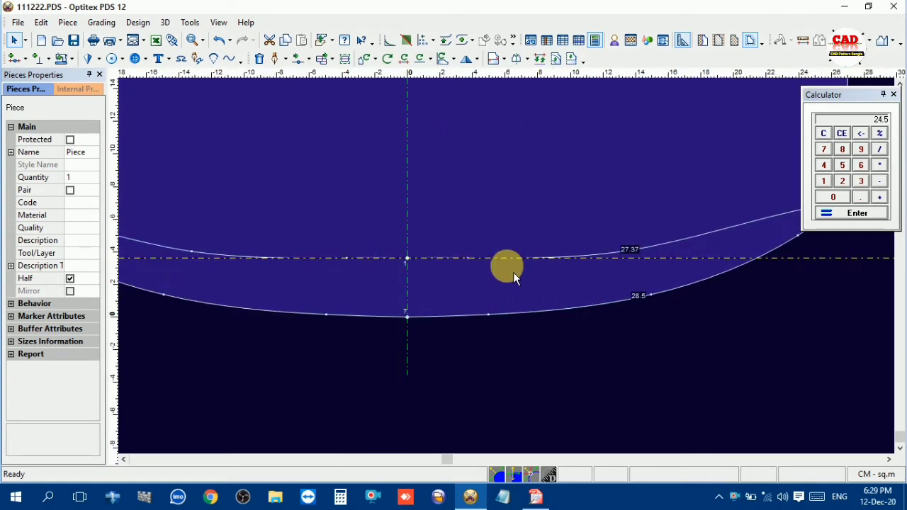
left_click(469, 260)
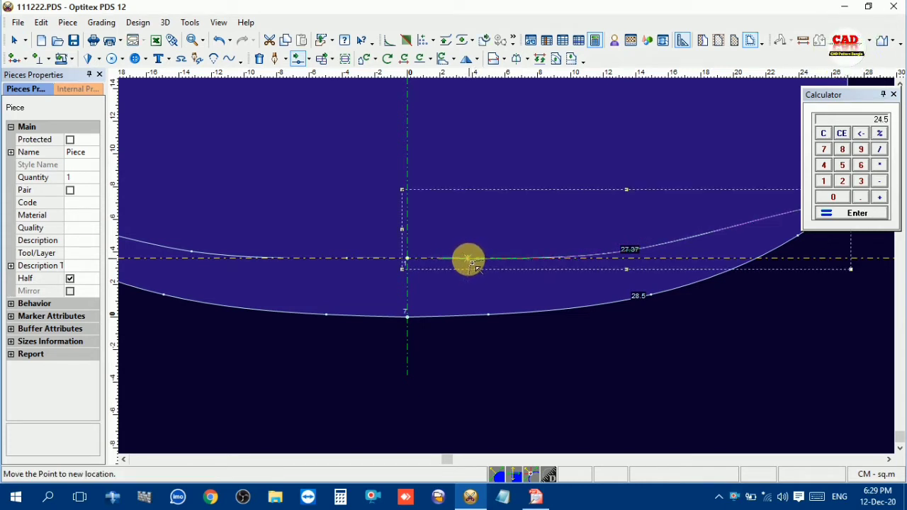
left_click(470, 261)
left_click(482, 324)
right_click(487, 212)
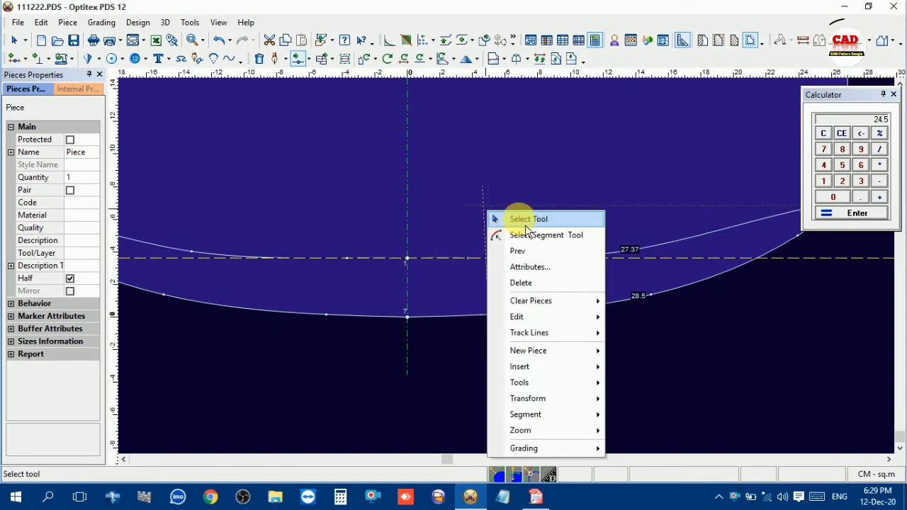
left_click(526, 226)
- Turn off the Curve property of the inner line's point about 3.7 cm right of the centre line
left_click(469, 260)
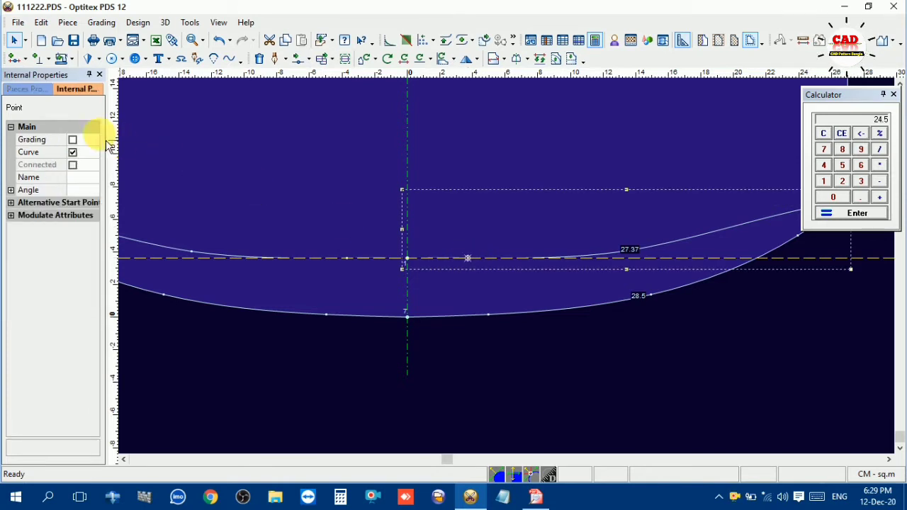
left_click(78, 155)
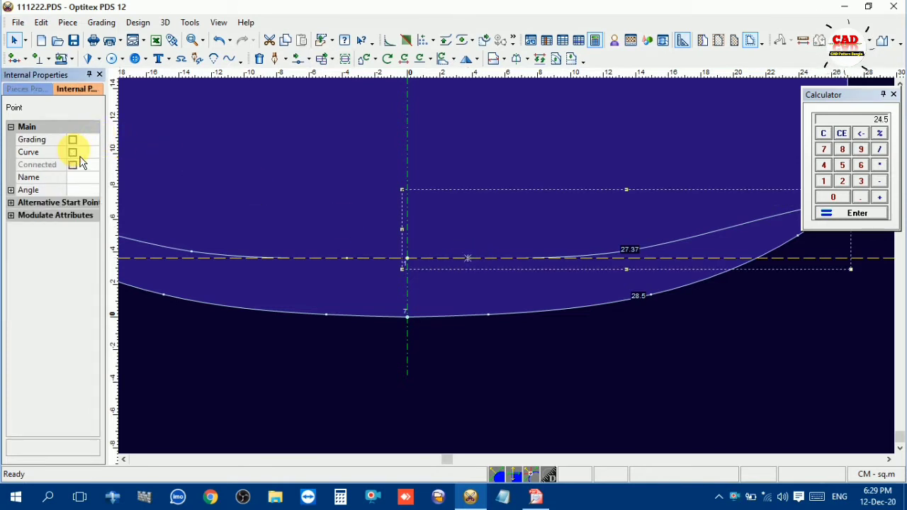
left_click(423, 159)
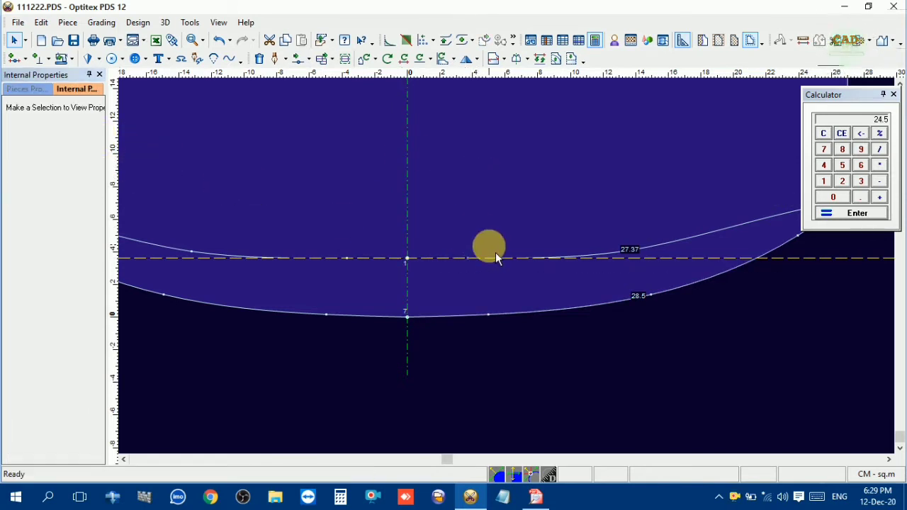
scroll(524, 269, "down", 3)
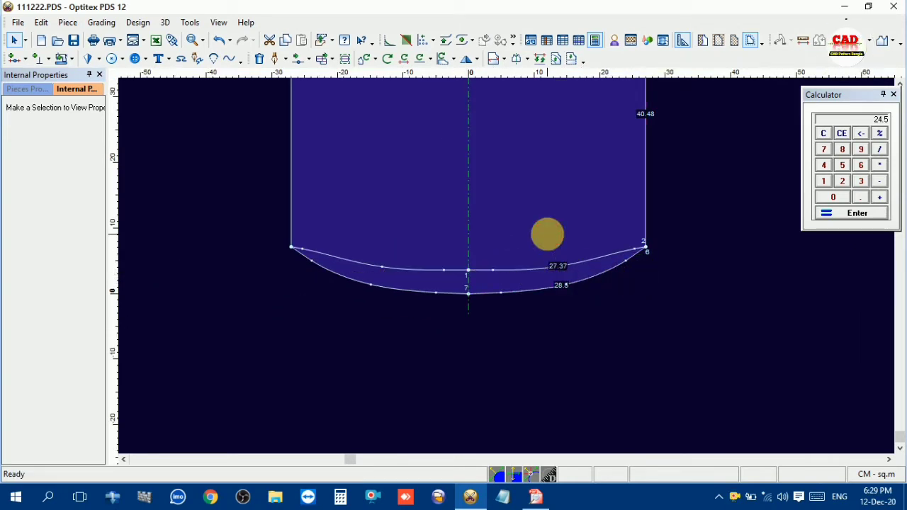
- Move the inner line's middle curve point on the right half 2.48 cm outward and 0.36 cm up
scroll(546, 259, "up", 3)
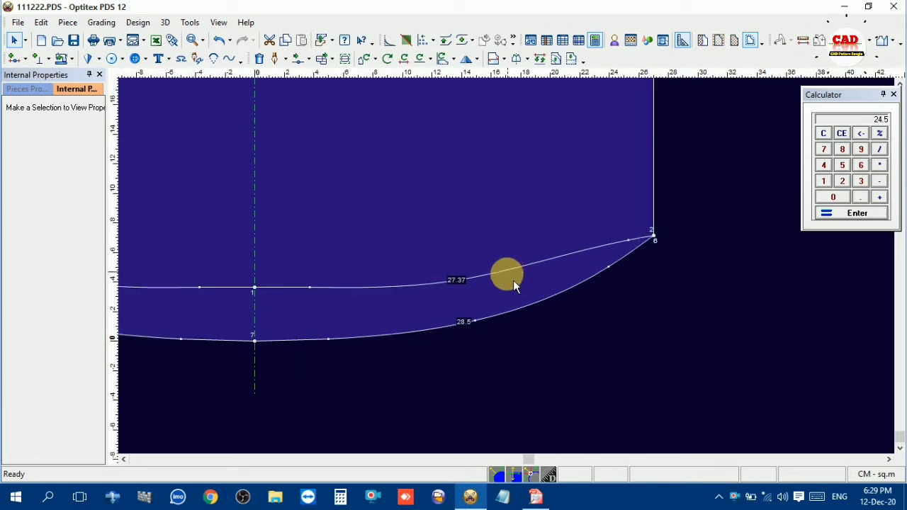
key("m")
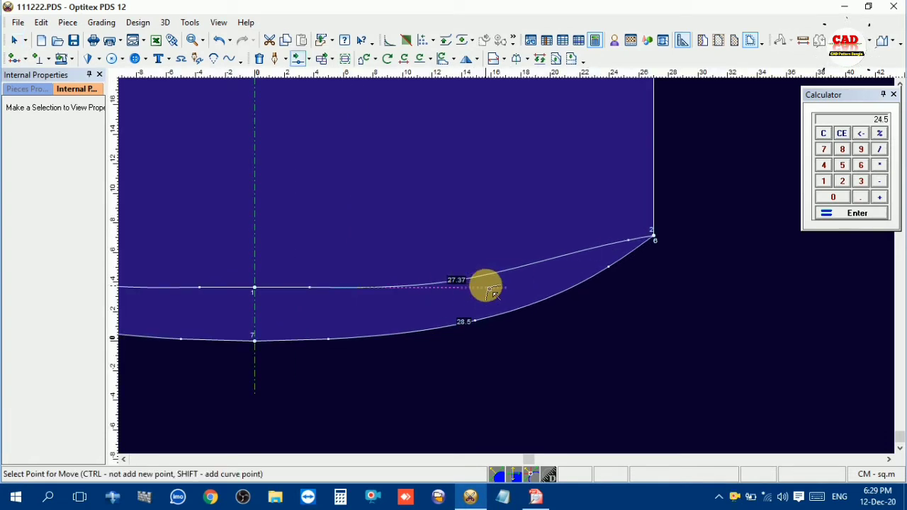
left_click(458, 284)
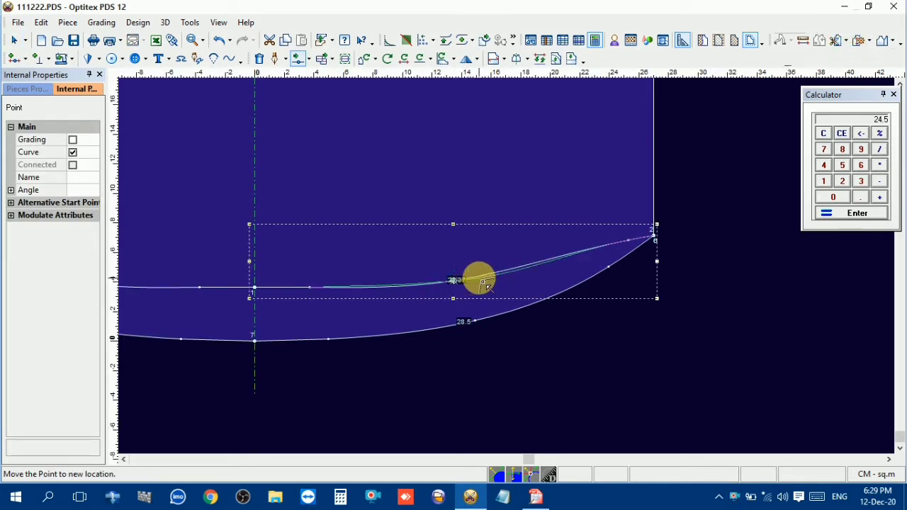
left_click(494, 279)
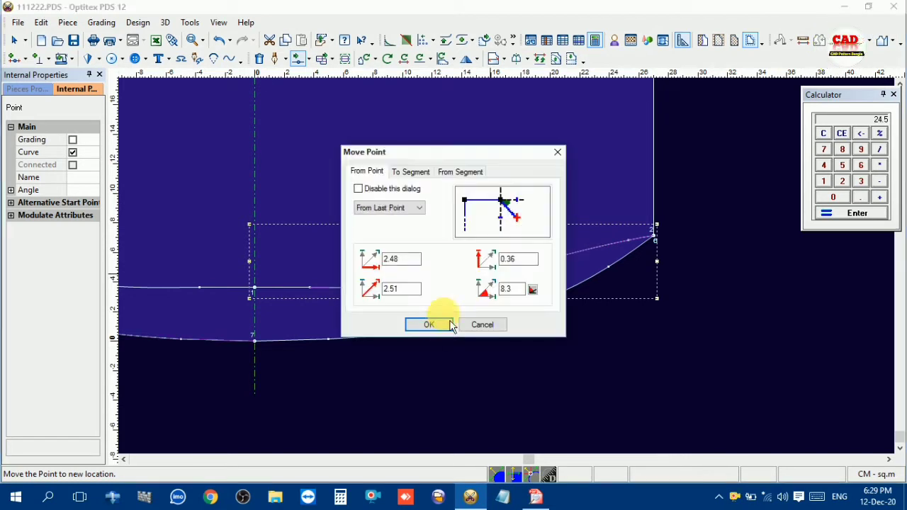
left_click(433, 322)
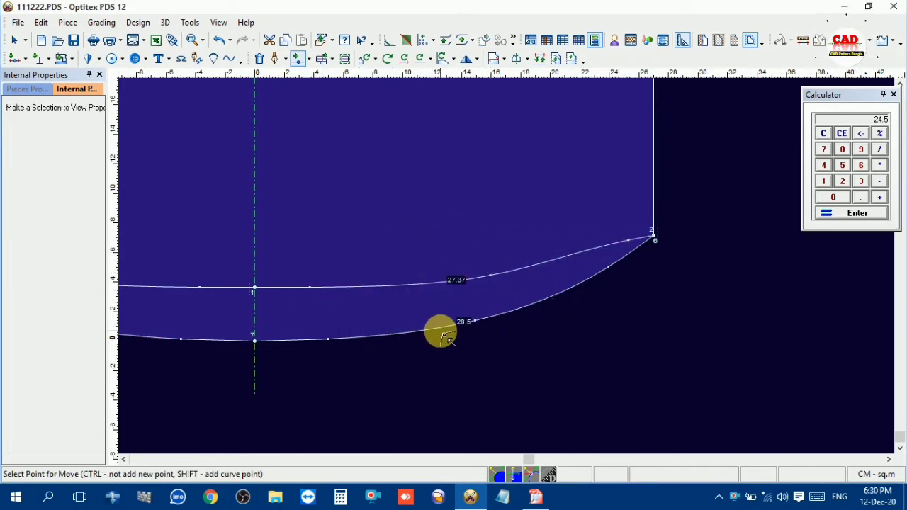
- Shift the bottom edge's middle curve point on the right half about 0.5 cm outward, to about 15.4 cm from the centre line
scroll(441, 331, "down", 1)
left_click(540, 264)
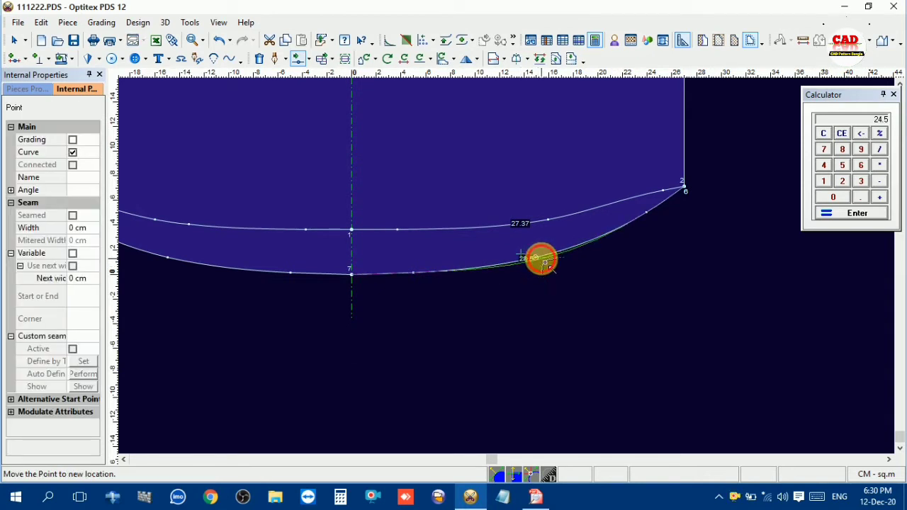
left_click(540, 262)
left_click(441, 320)
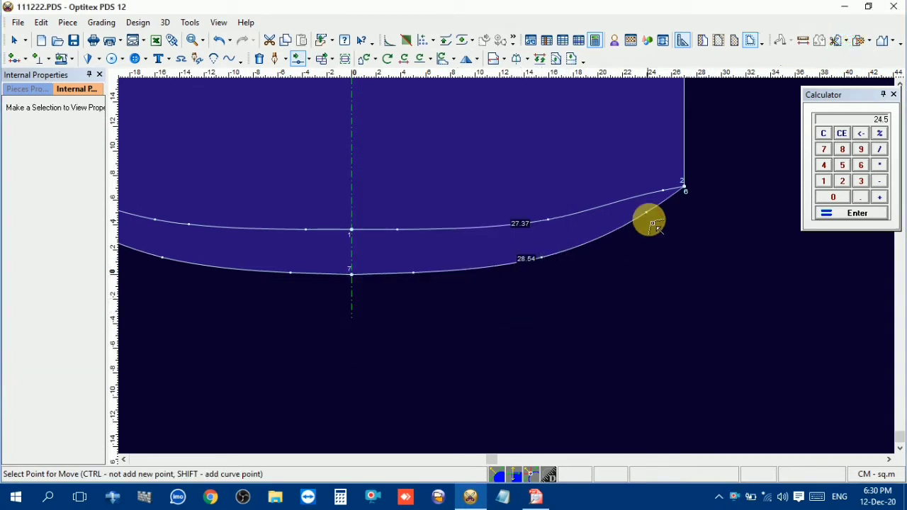
- Try to adjust the bottom edge's curve point near the right side corner, about 24 cm from the centre line
left_click(650, 214)
left_click(646, 211)
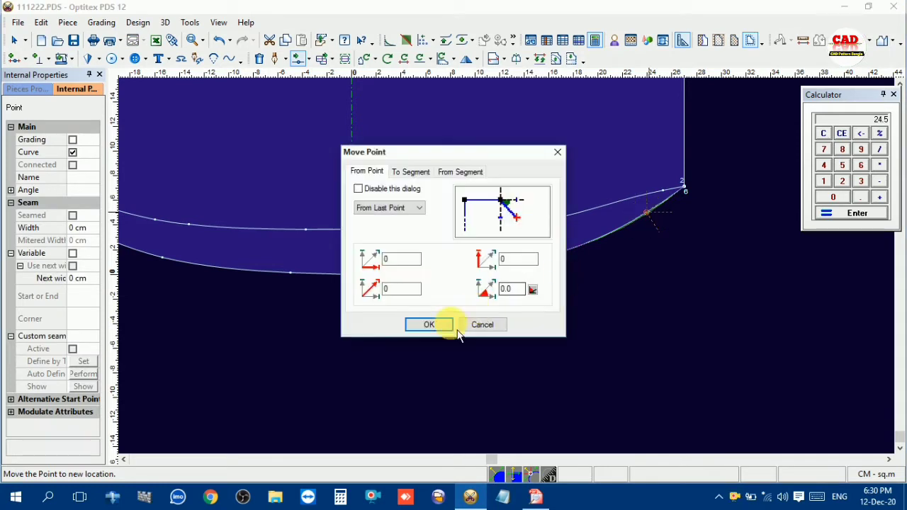
left_click(441, 324)
left_click(645, 213)
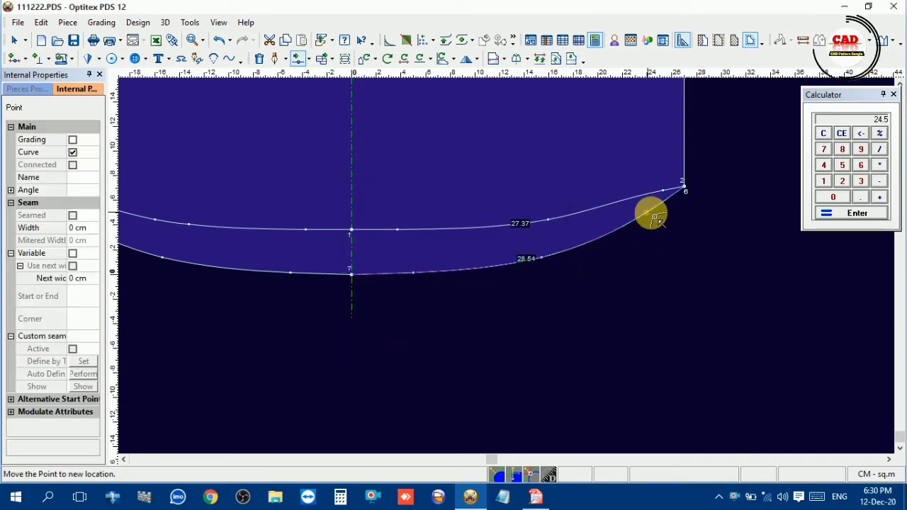
left_click(646, 220)
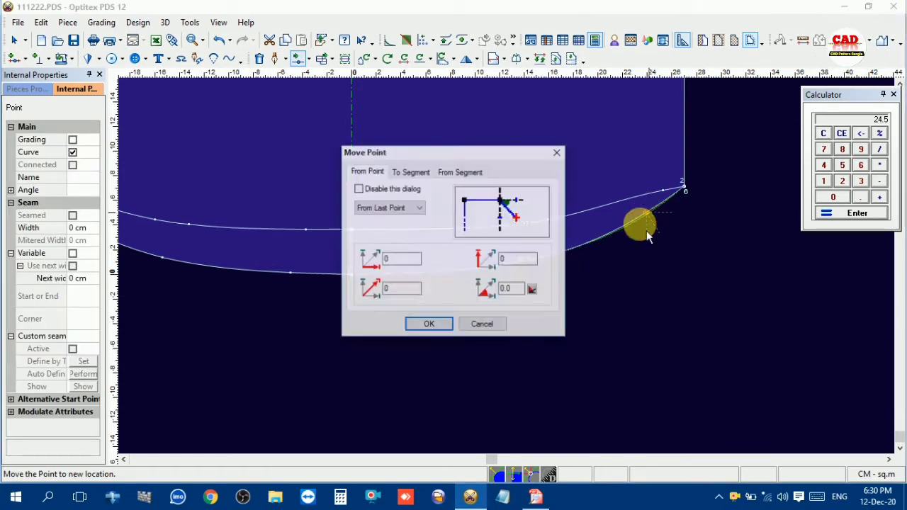
left_click(425, 322)
left_click(641, 248)
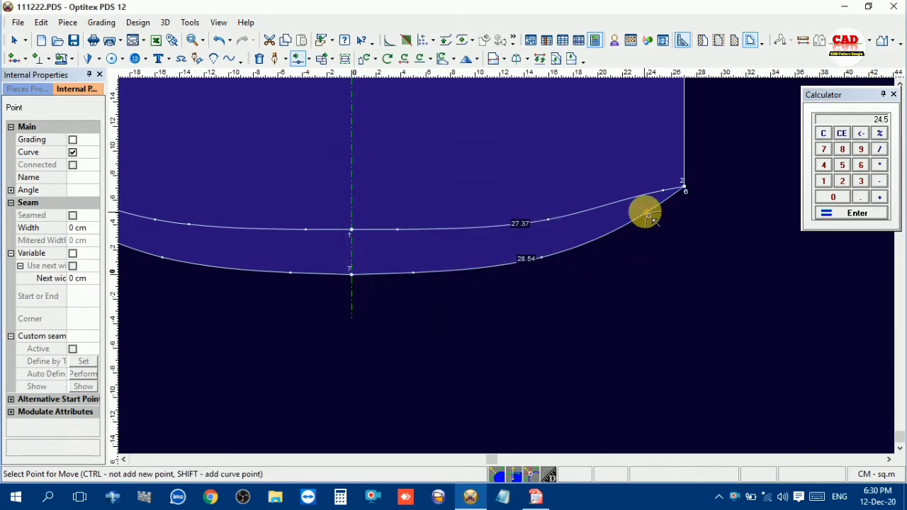
scroll(512, 282, "up", 2)
left_click(512, 261)
left_click(511, 261)
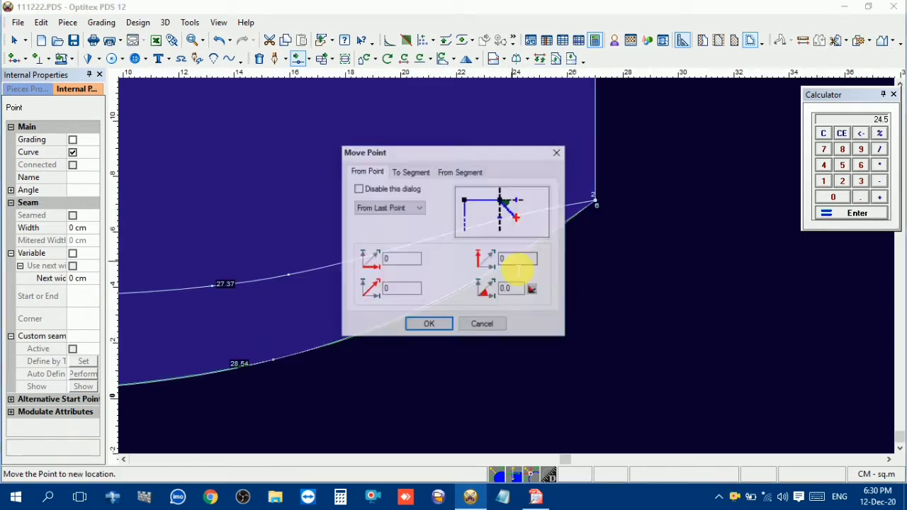
left_click(440, 330)
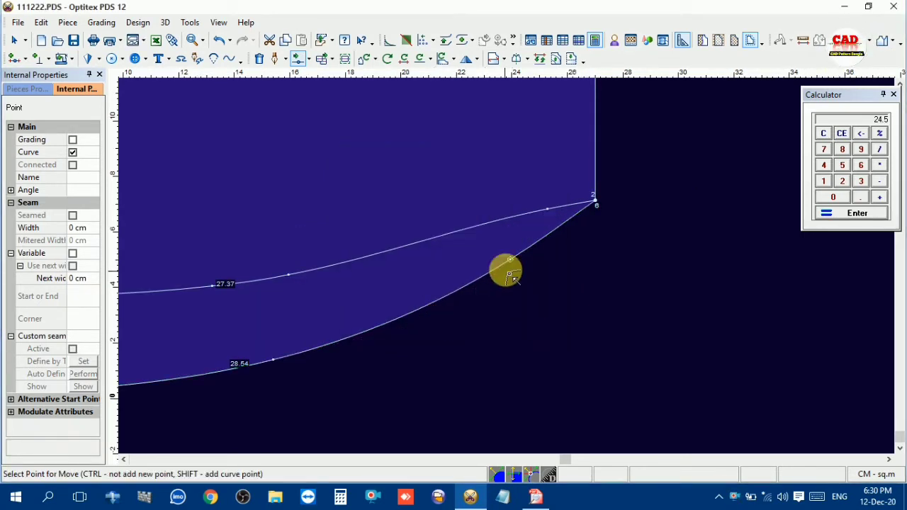
- Lower the bottom edge's curve point near the right side corner by 0.1 cm and leave the Move Point tool
left_click(513, 265)
left_click(513, 265)
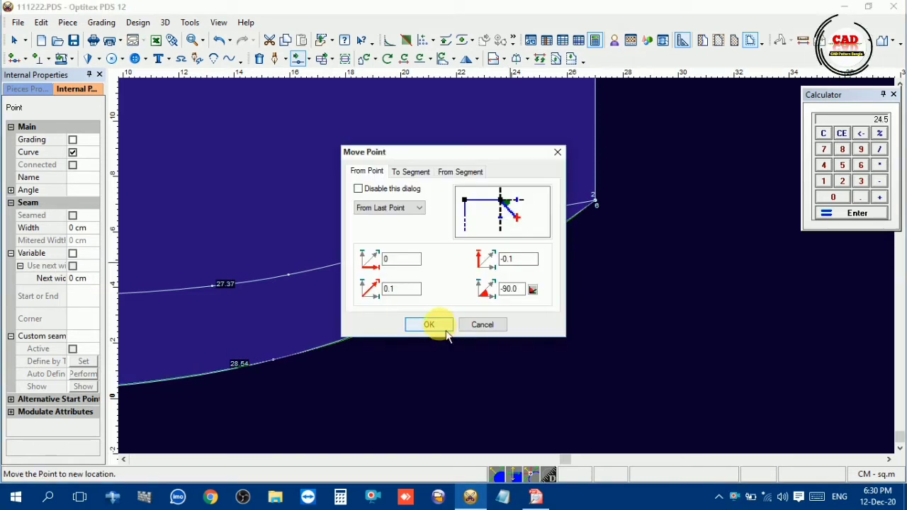
left_click(437, 325)
scroll(399, 292, "down", 2)
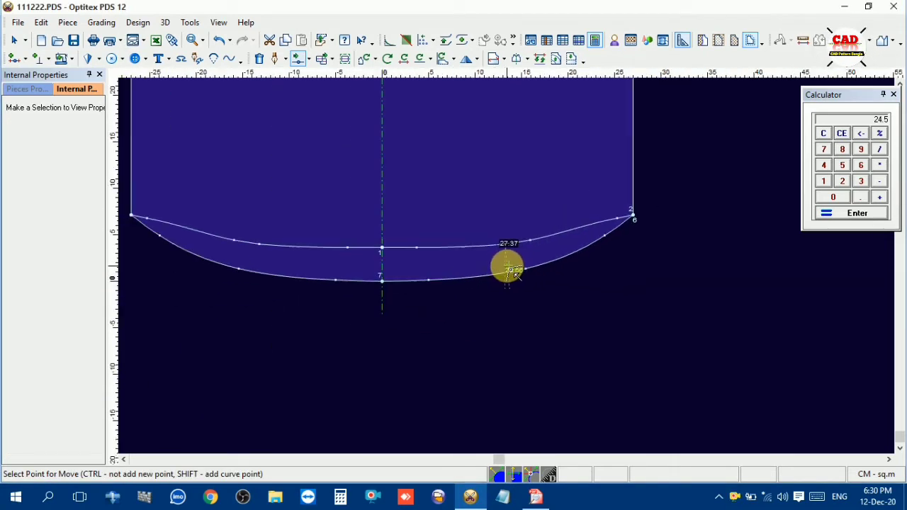
scroll(503, 267, "down", 3)
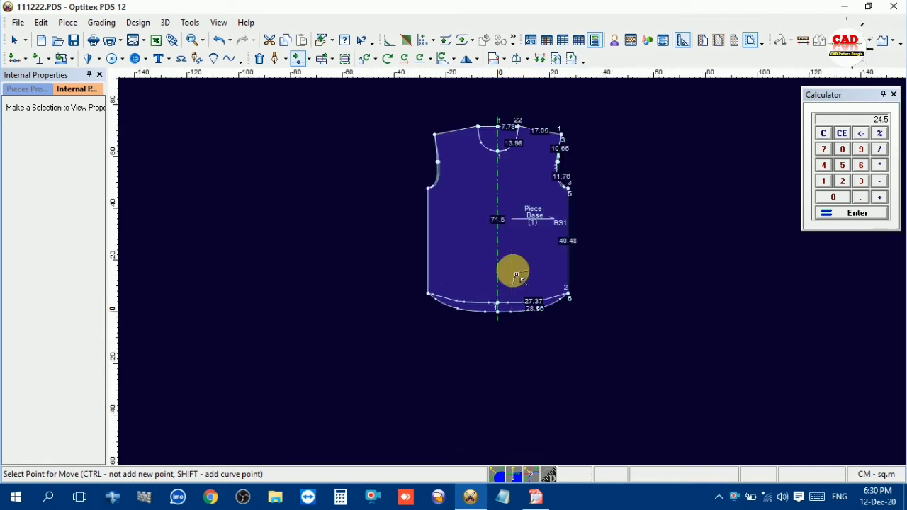
scroll(512, 265, "up", 1)
right_click(650, 199)
left_click(653, 203)
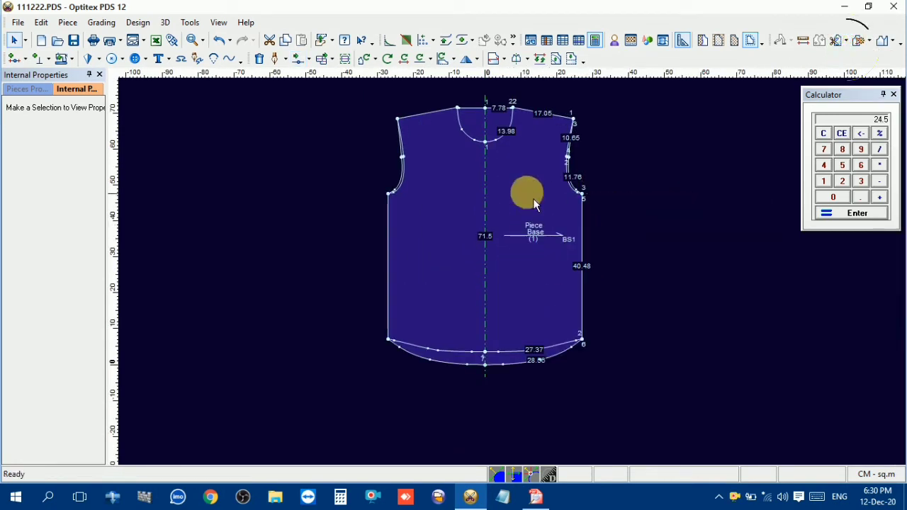
- Turn off the piece's Half property to fold it back to the right half only
left_click(526, 192)
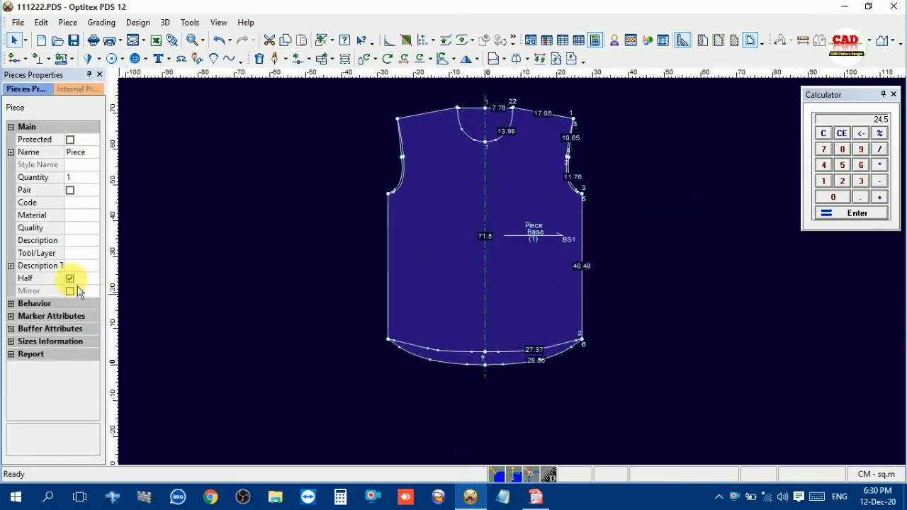
left_click(71, 278)
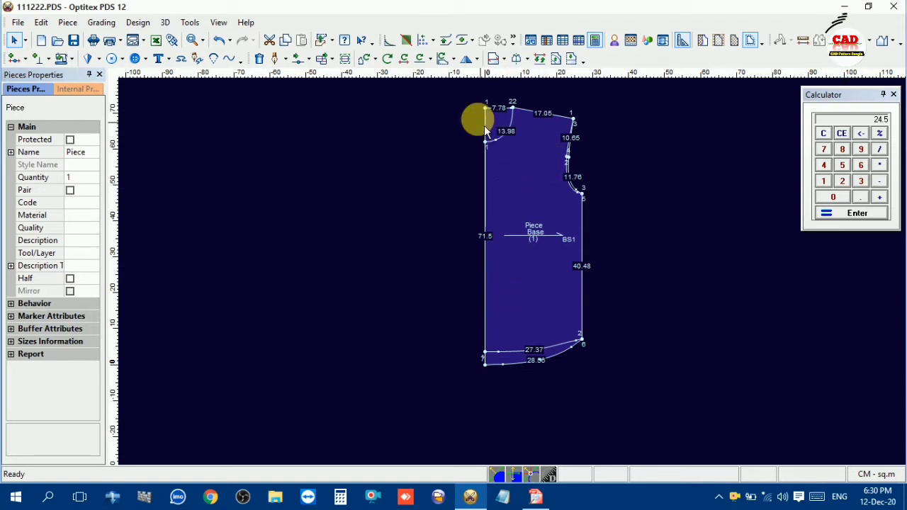
left_click_drag(455, 95, 708, 432)
left_click(542, 160)
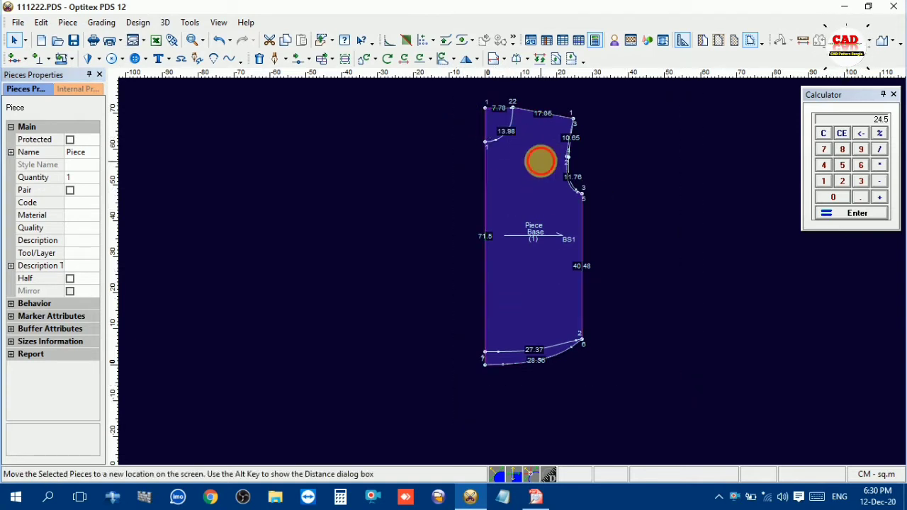
scroll(549, 185, "up", 4)
left_click(446, 215)
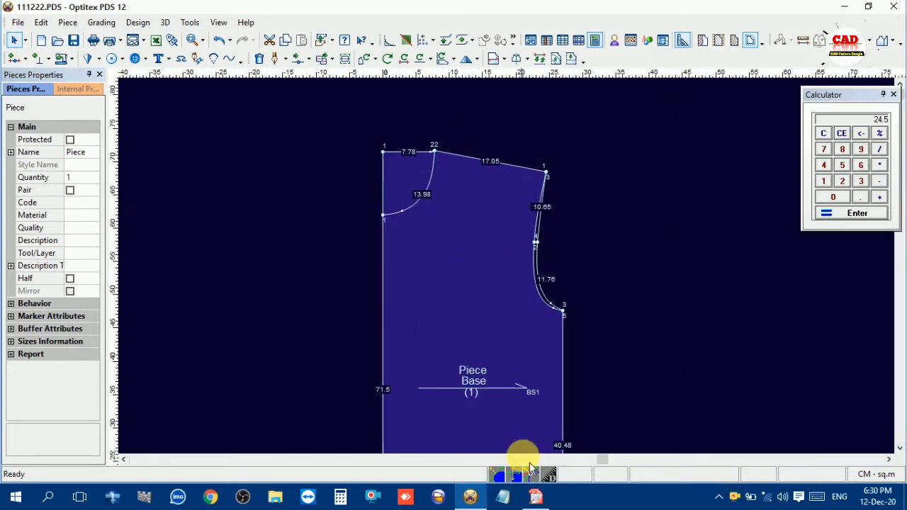
- Switch to the PDF spec sheet, check the back yoke height on the shirt sketch, and return to the pattern in Optitex PDS
left_click(536, 497)
scroll(516, 319, "up", 3)
scroll(516, 318, "up", 8)
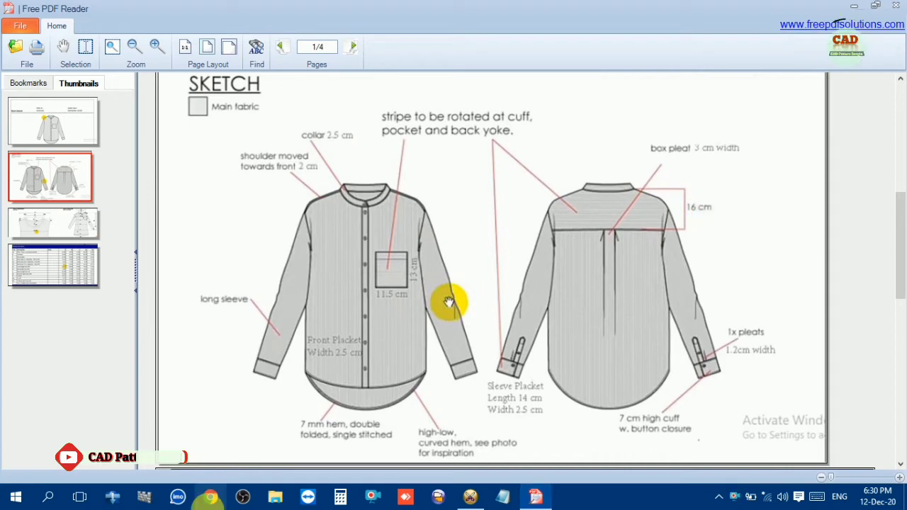
left_click(471, 497)
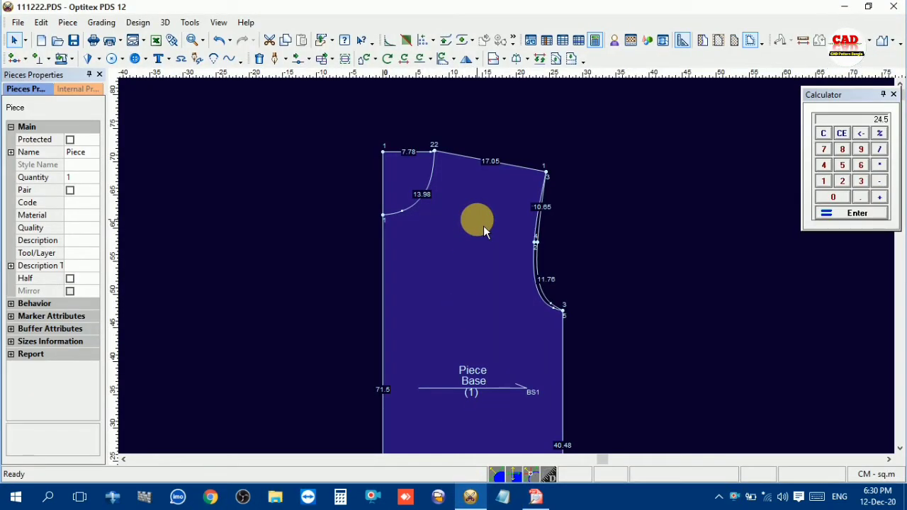
- Place a horizontal guide line at the neck-shoulder point and set its distance from line to -16 cm
left_click(467, 203)
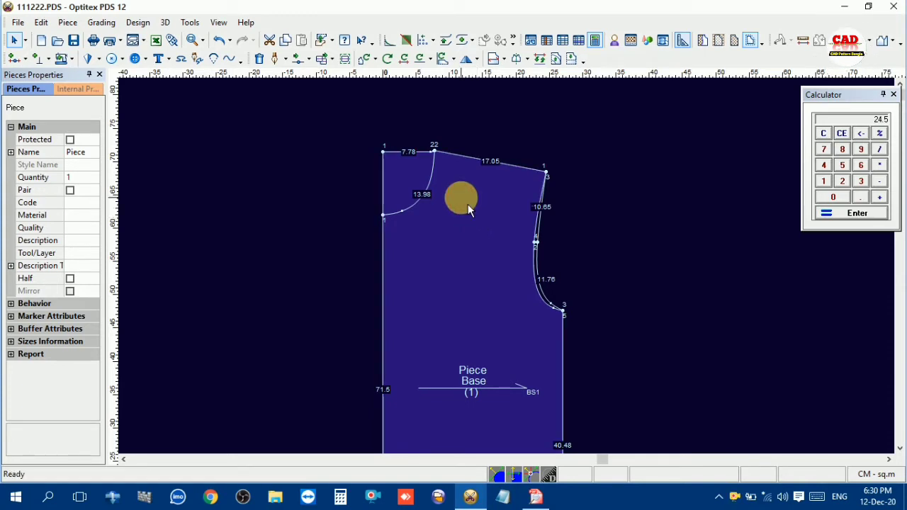
scroll(499, 241, "up", 4)
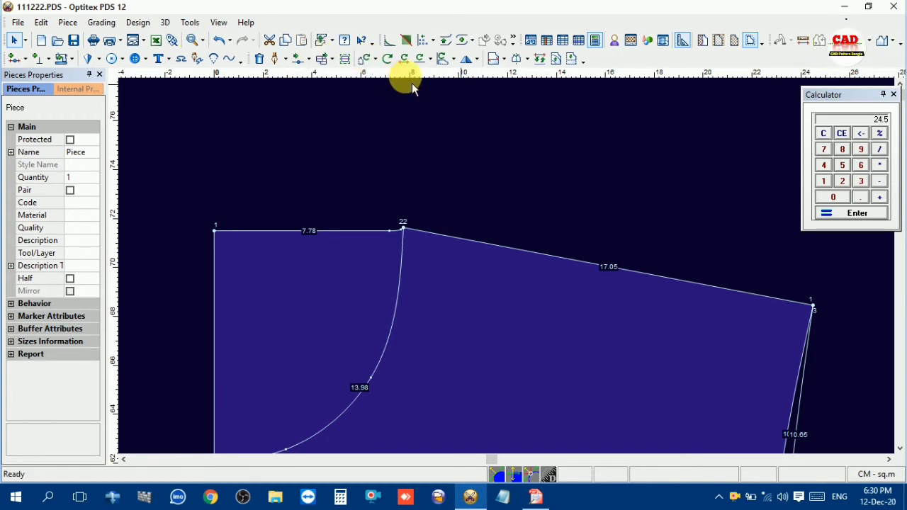
right_click(445, 228)
left_click(500, 284)
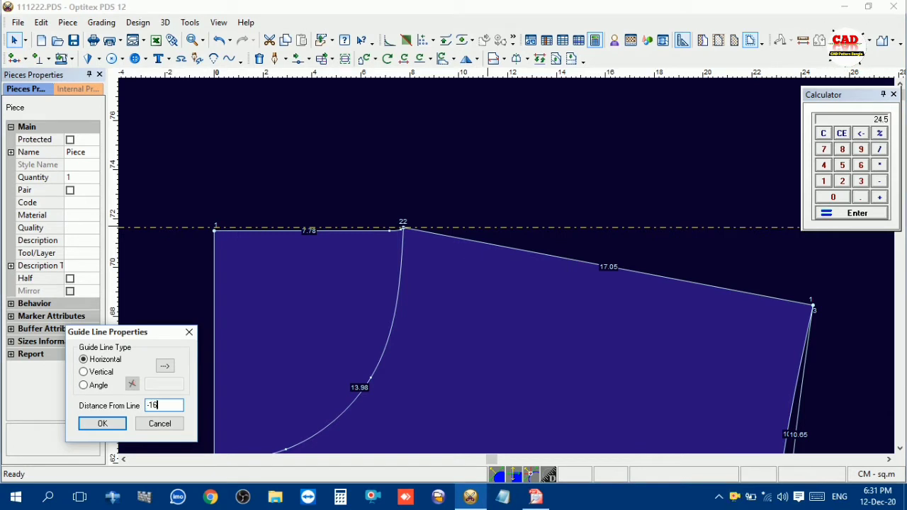
key("Return")
scroll(484, 279, "down", 4)
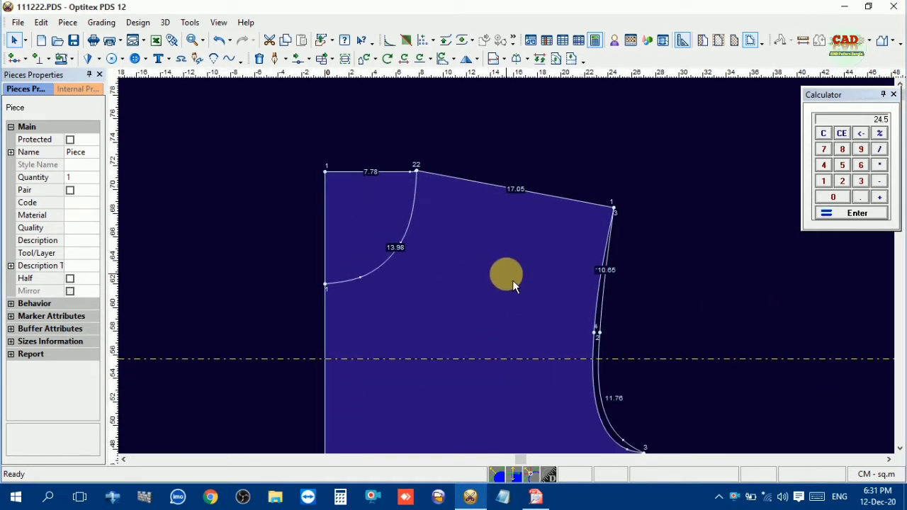
- Draw an internal line along the guide from the centre line to the outer armhole curve, creating points on both snapped contours
key("d")
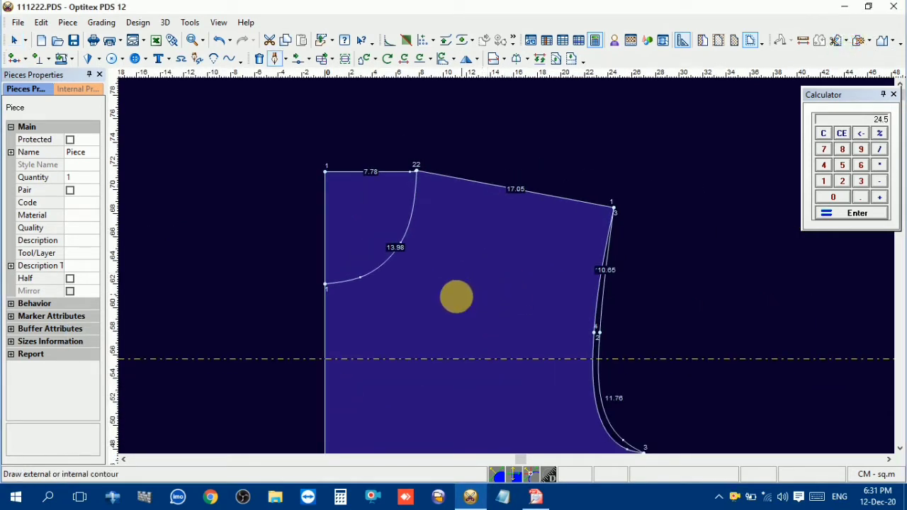
left_click(342, 368)
left_click(429, 323)
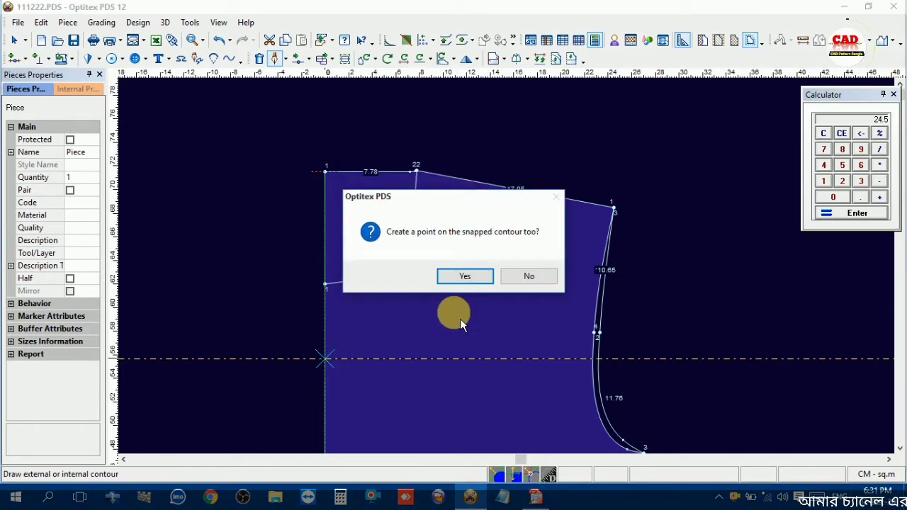
left_click(461, 276)
scroll(593, 360, "up", 2)
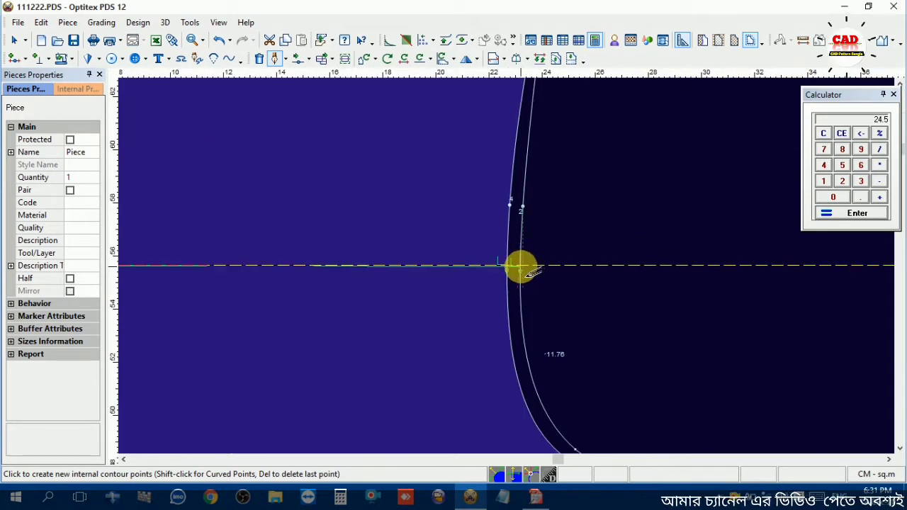
left_click(523, 267)
left_click(427, 324)
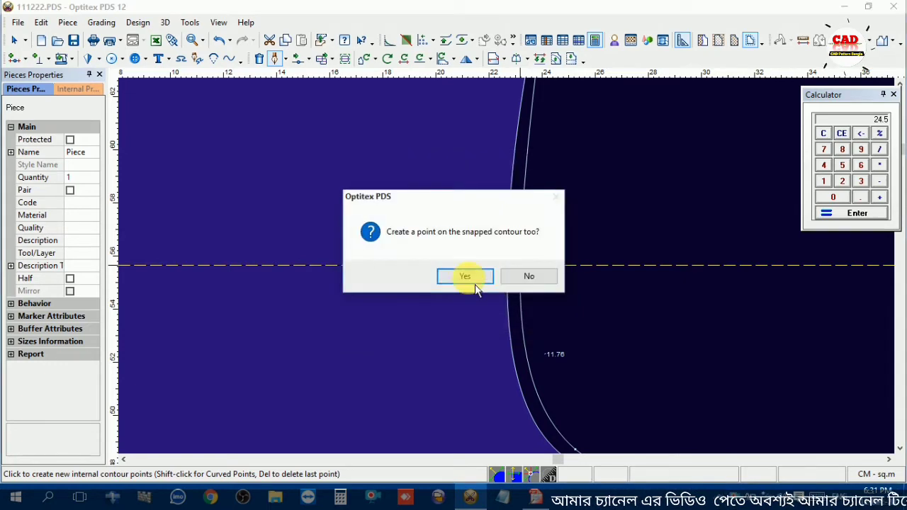
left_click(470, 279)
right_click(558, 180)
left_click(602, 236)
- Leave the Draw tool and delete the horizontal guide line
right_click(567, 187)
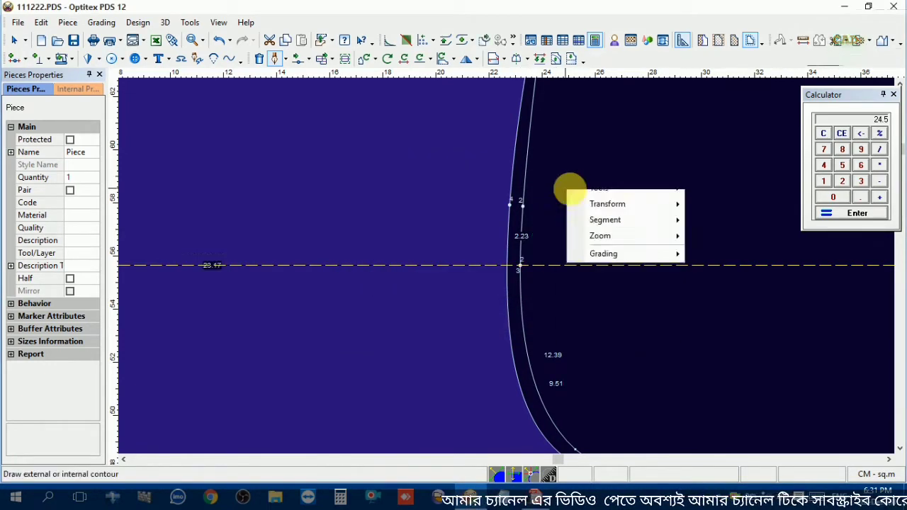
left_click(582, 197)
scroll(496, 248, "down", 3)
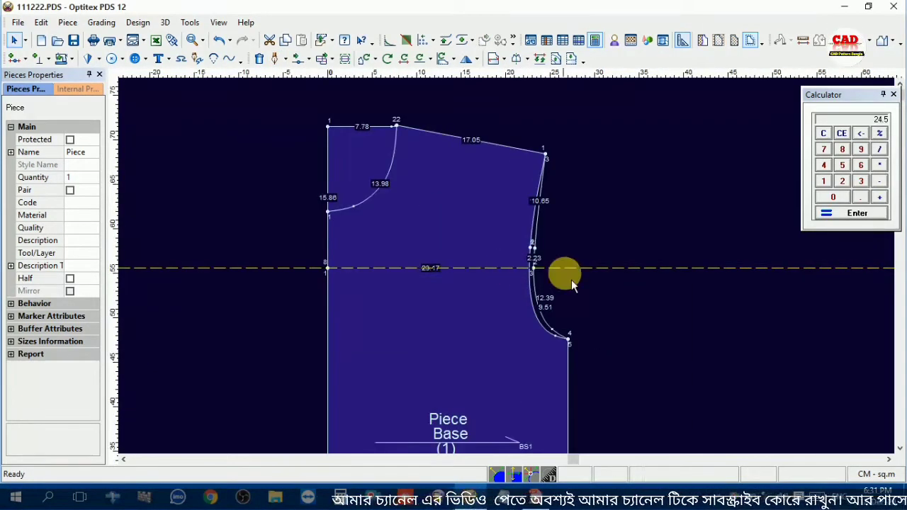
key("Delete")
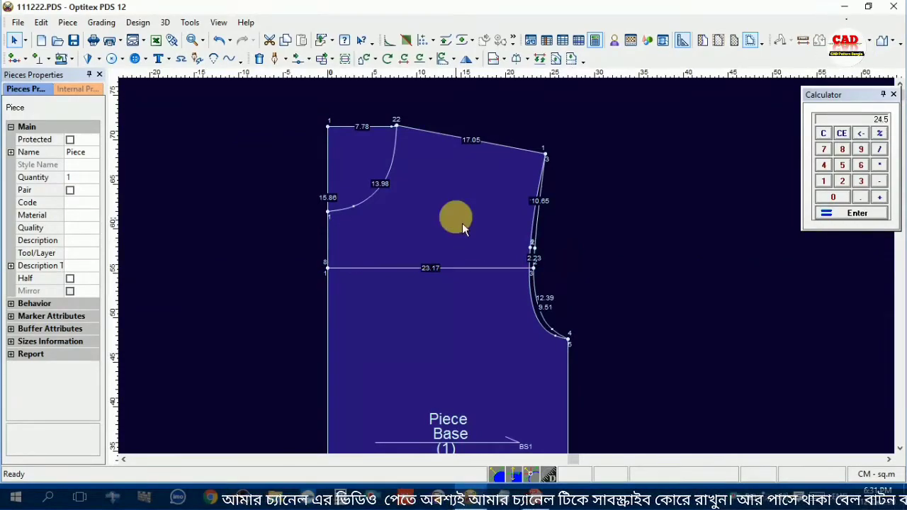
- Switch to the PDF spec sheet, check the forward shoulder amount on an enlarged sketch, and return to Optitex PDS
left_click(534, 496)
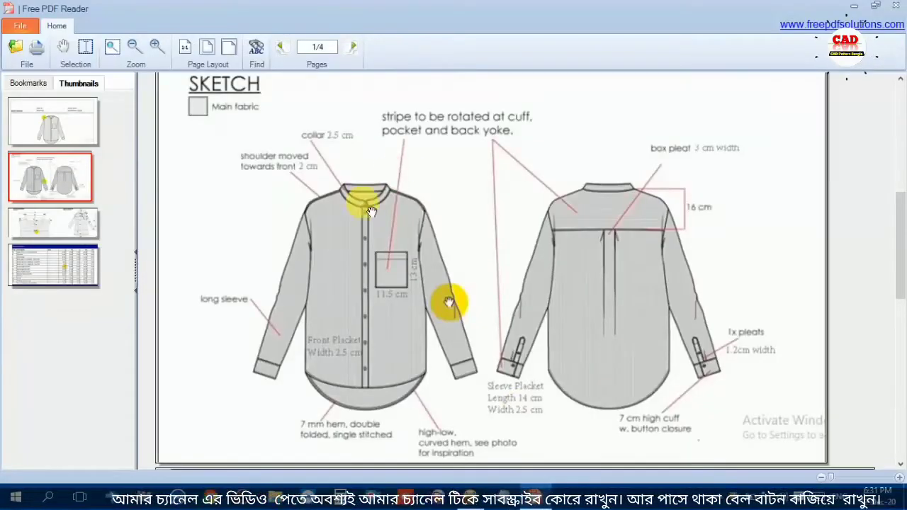
scroll(418, 212, "down", 1)
left_click(157, 47)
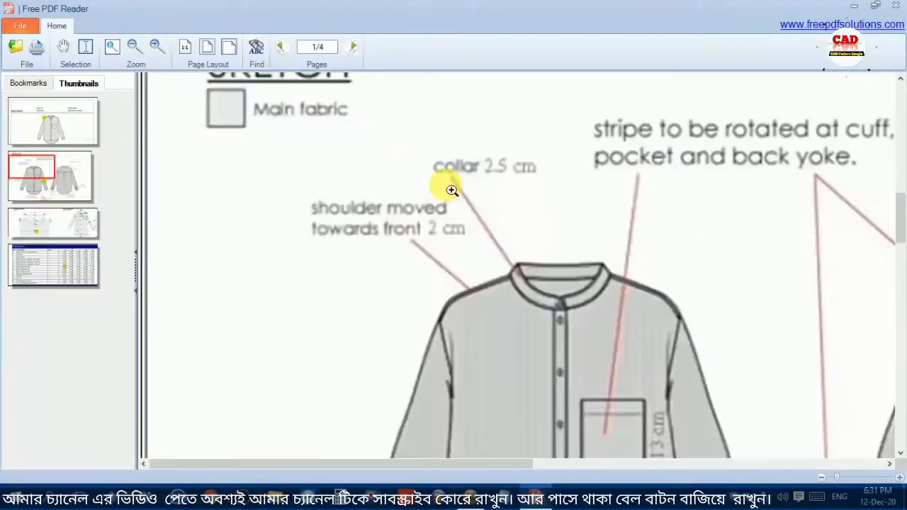
left_click(657, 320)
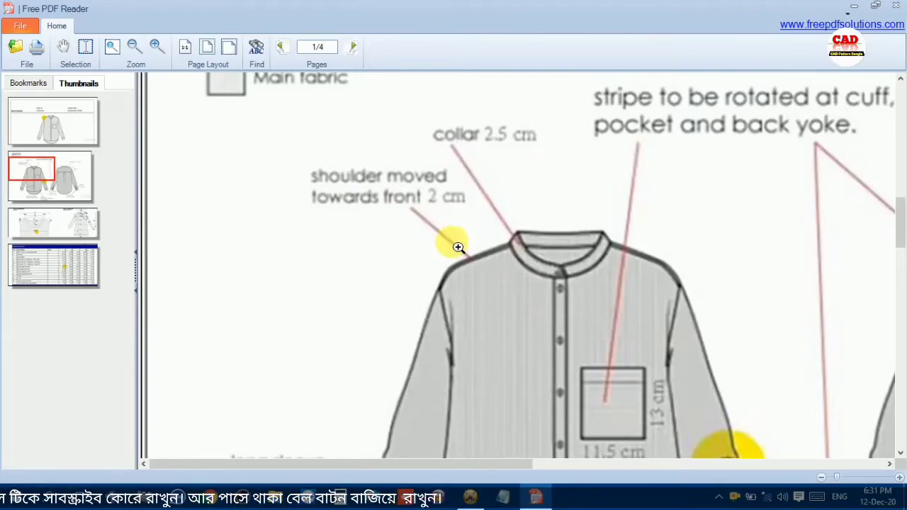
left_click(500, 498)
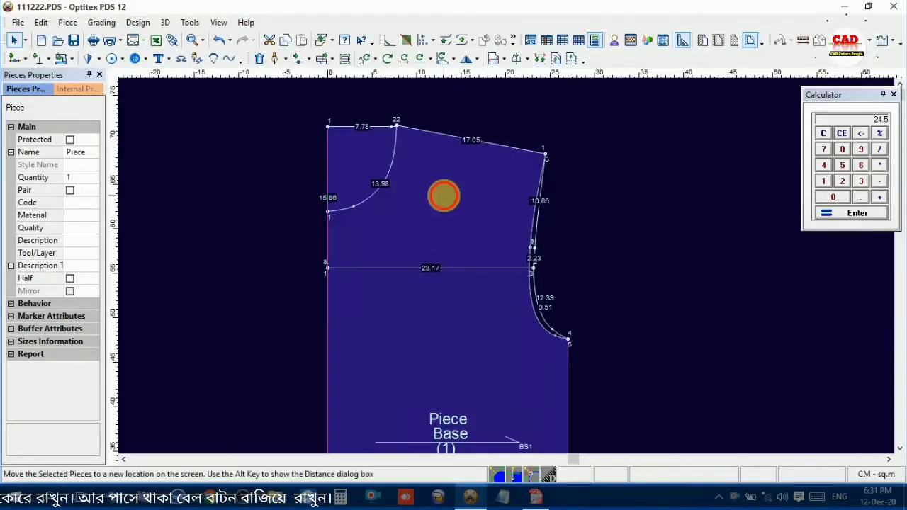
- Create a line parallel to the shoulder seam at a distance of 2 cm, with Extend First Point and Extend Last Point off
scroll(514, 274, "up", 1)
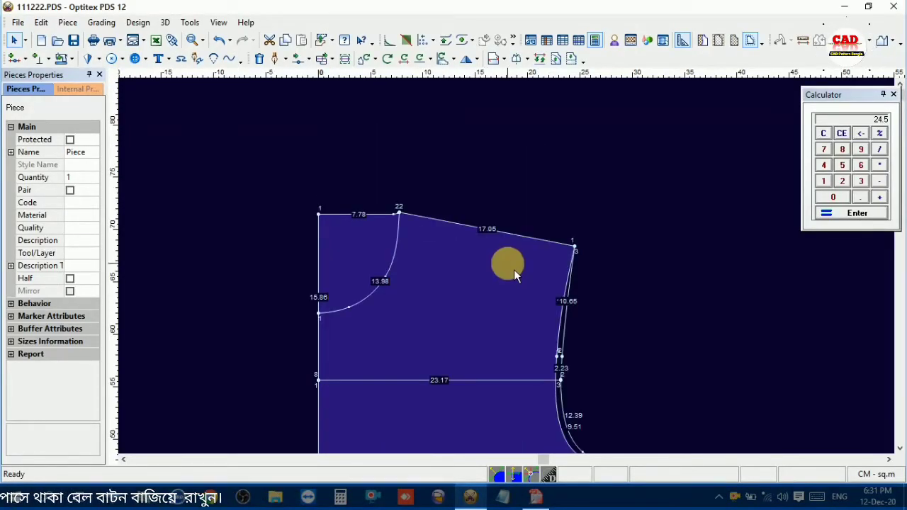
scroll(513, 272, "up", 2)
scroll(513, 272, "up", 1)
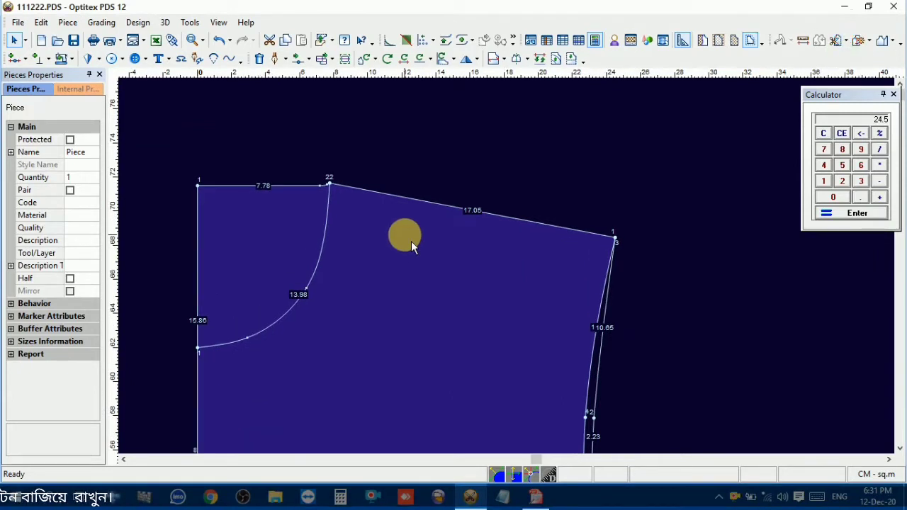
key("p")
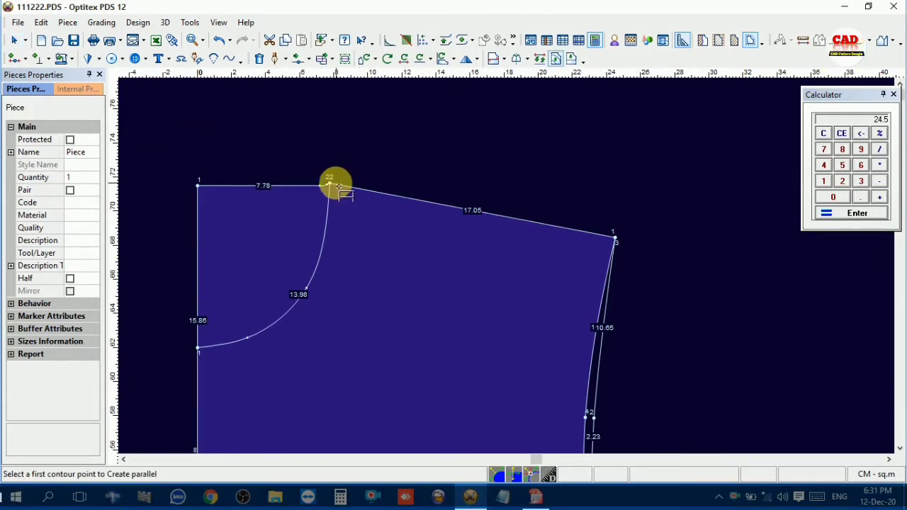
left_click(331, 184)
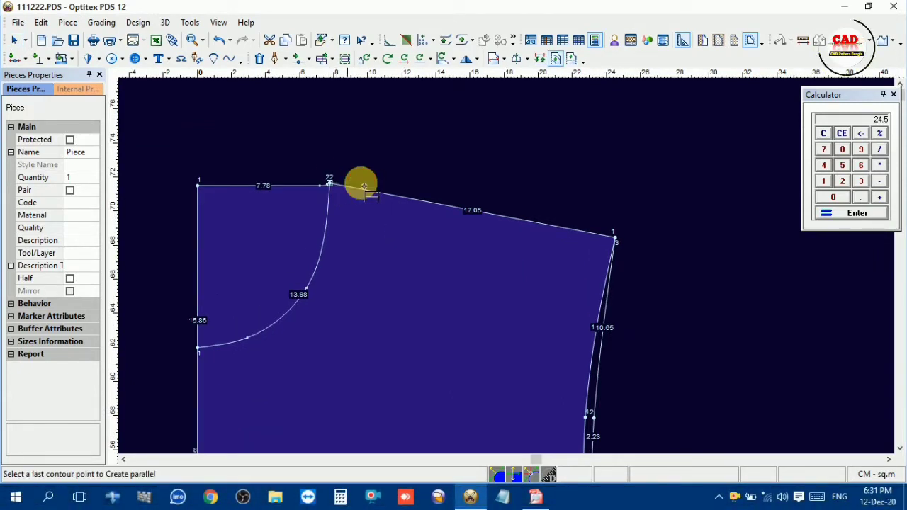
left_click(615, 239)
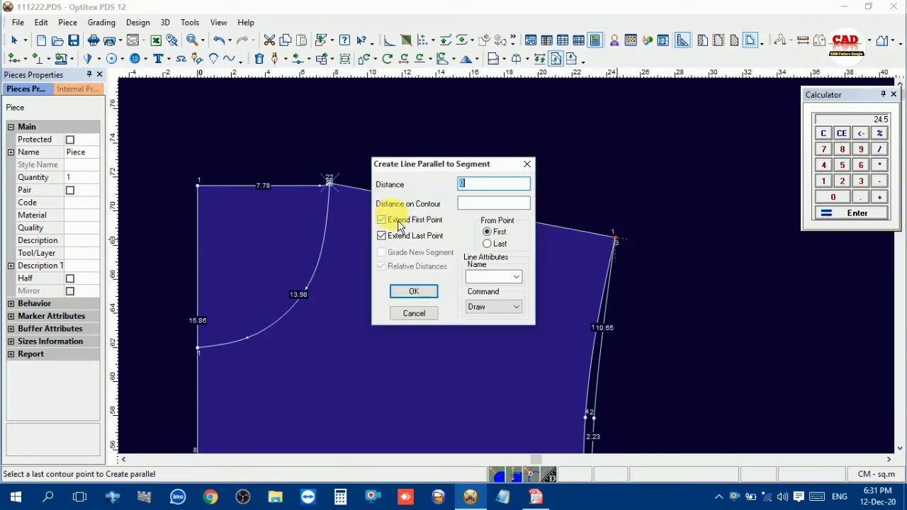
left_click(383, 236)
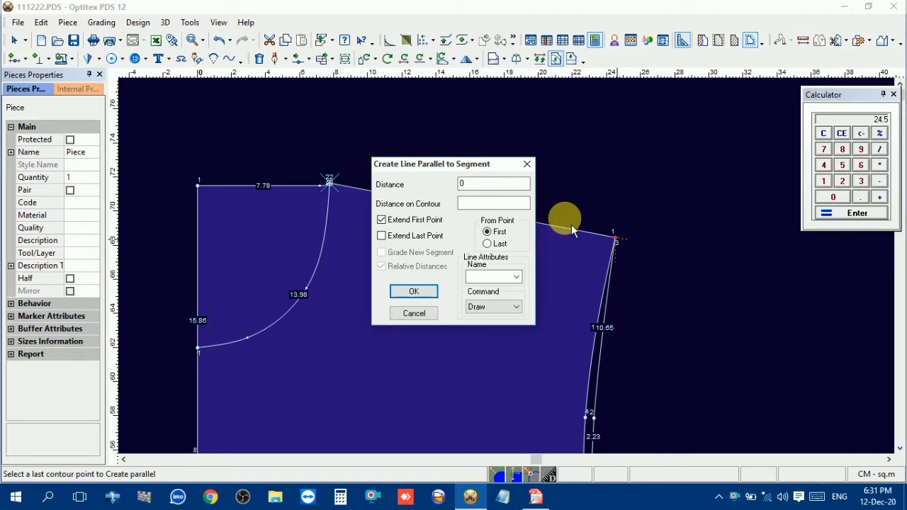
left_click(381, 219)
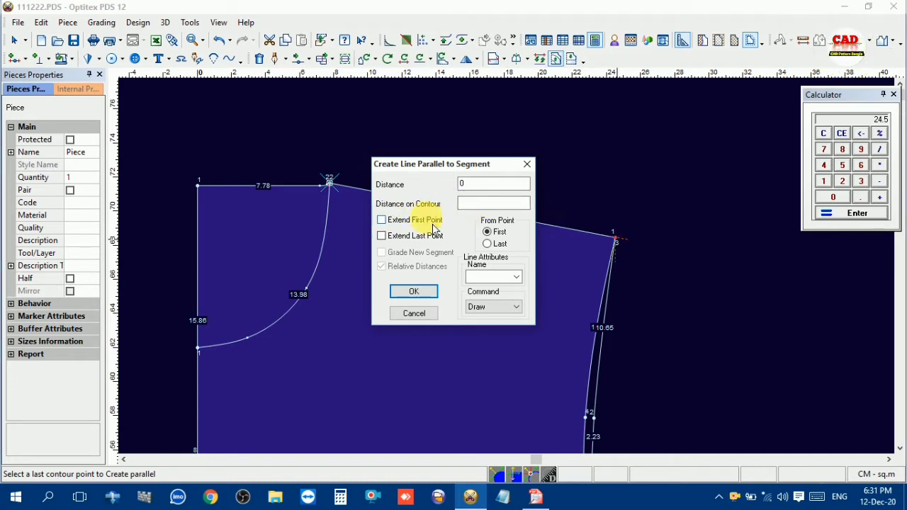
double_click(480, 184)
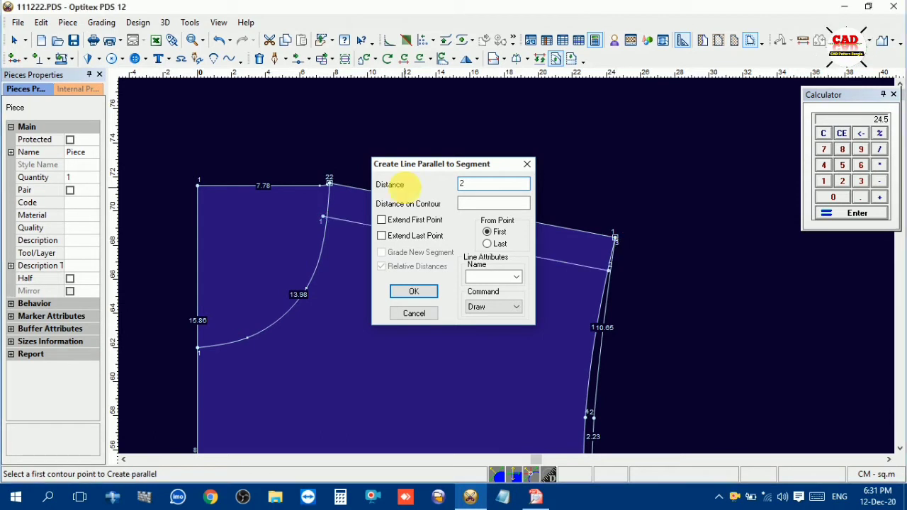
key("Return")
right_click(418, 171)
left_click(458, 179)
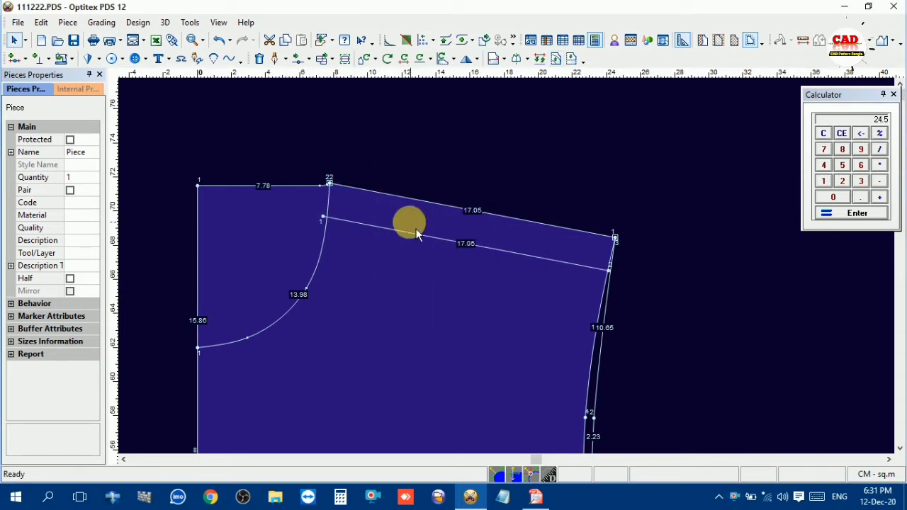
- Move the neck-end point of the parallel shoulder line about 0.25 cm across onto the front neckline curve
scroll(413, 224, "up", 2)
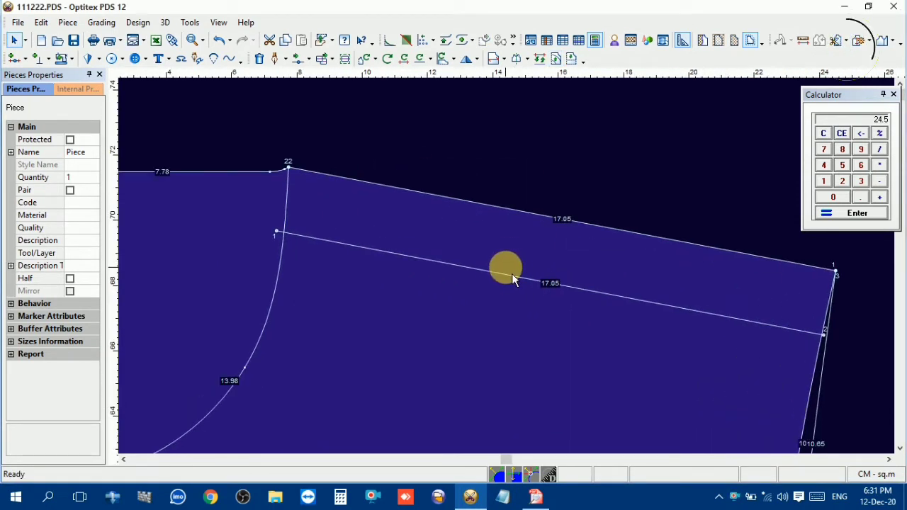
key("m")
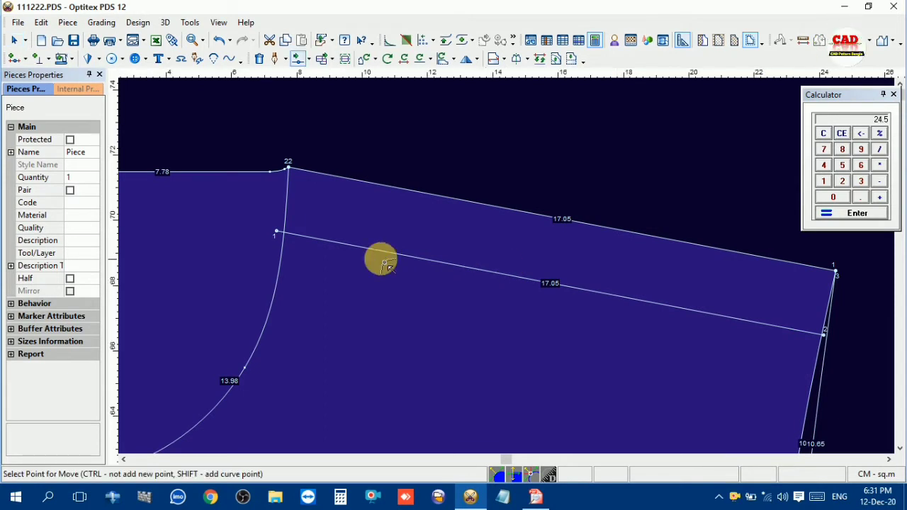
left_click(280, 236)
left_click(283, 234)
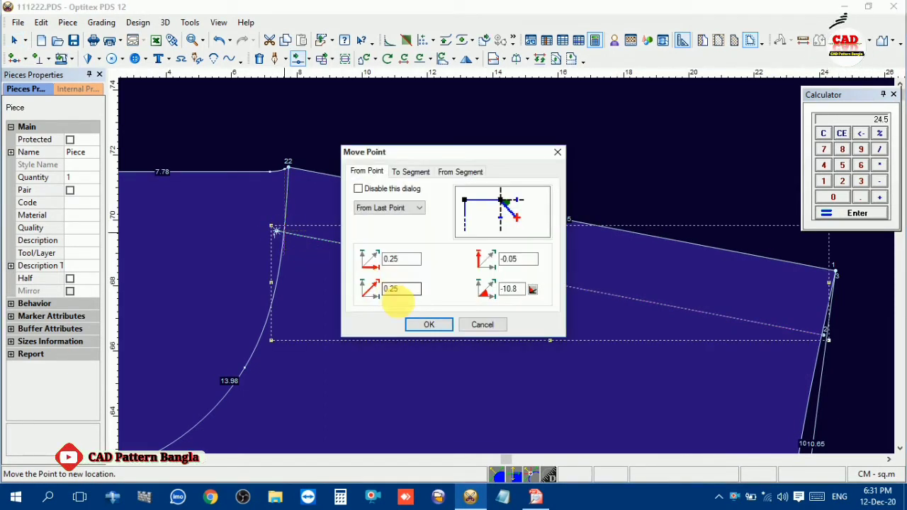
left_click(423, 322)
- Move the armhole-end point of the parallel shoulder line onto the outer armhole line and check where it lands
scroll(824, 340, "up", 3)
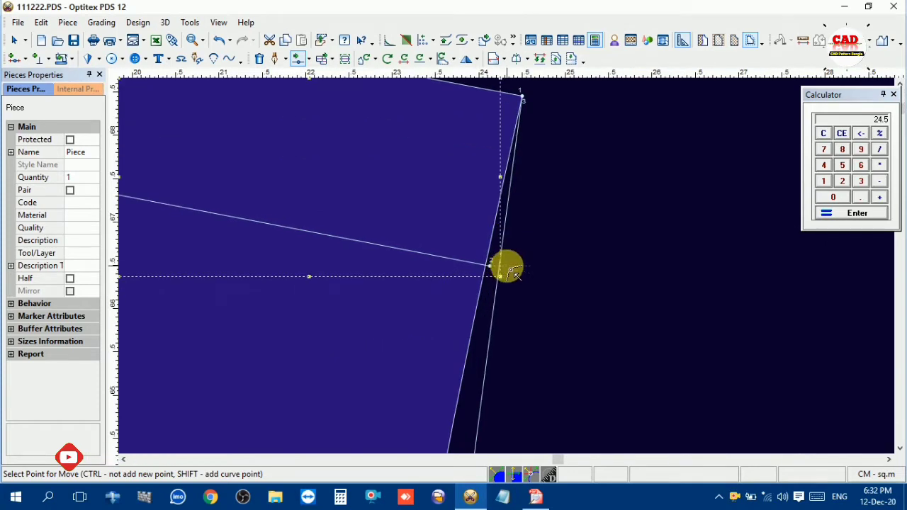
left_click(493, 271)
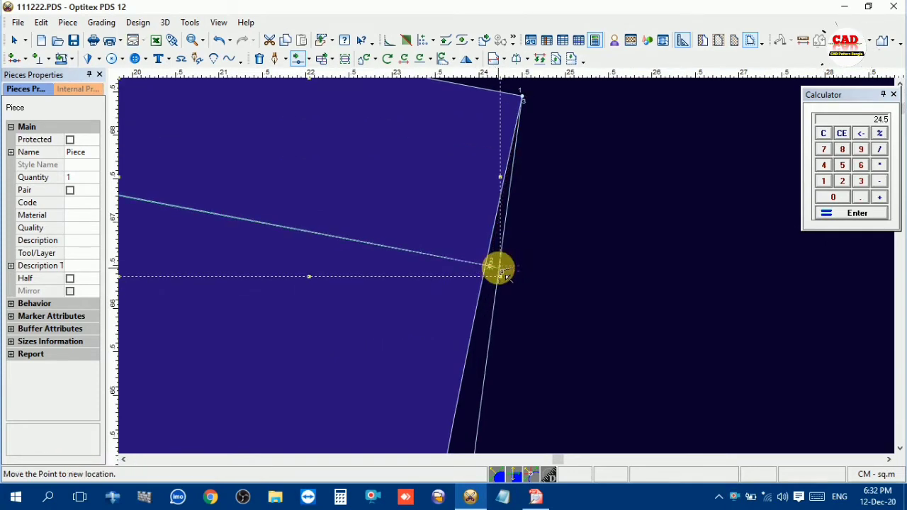
left_click(495, 269)
left_click(445, 330)
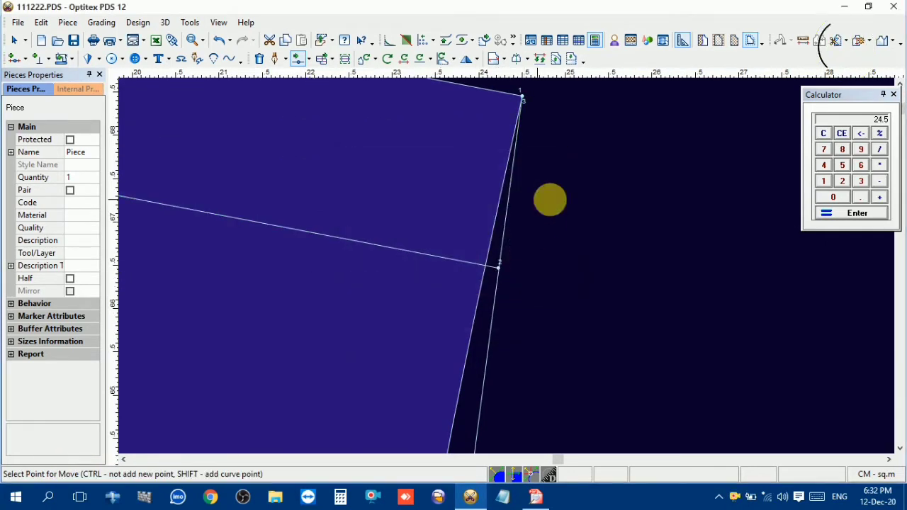
key("Escape")
scroll(503, 278, "up", 1)
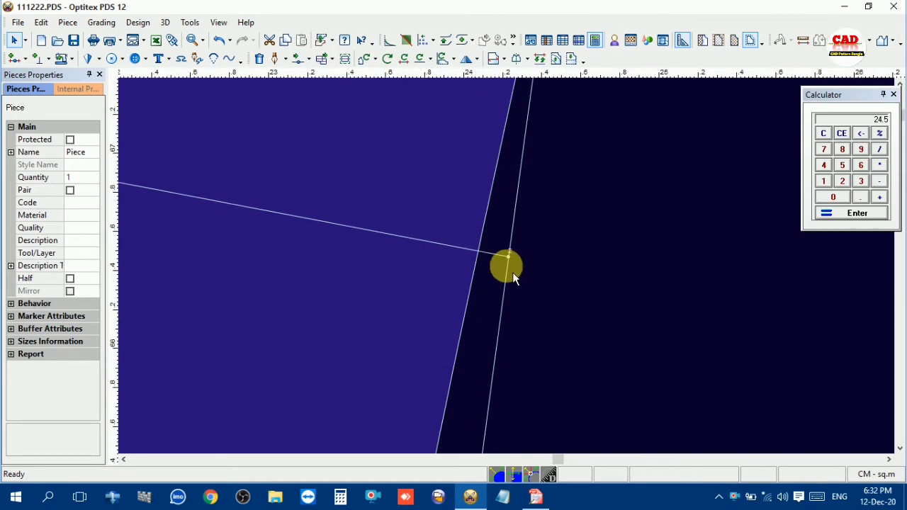
scroll(513, 272, "up", 1)
key("Home")
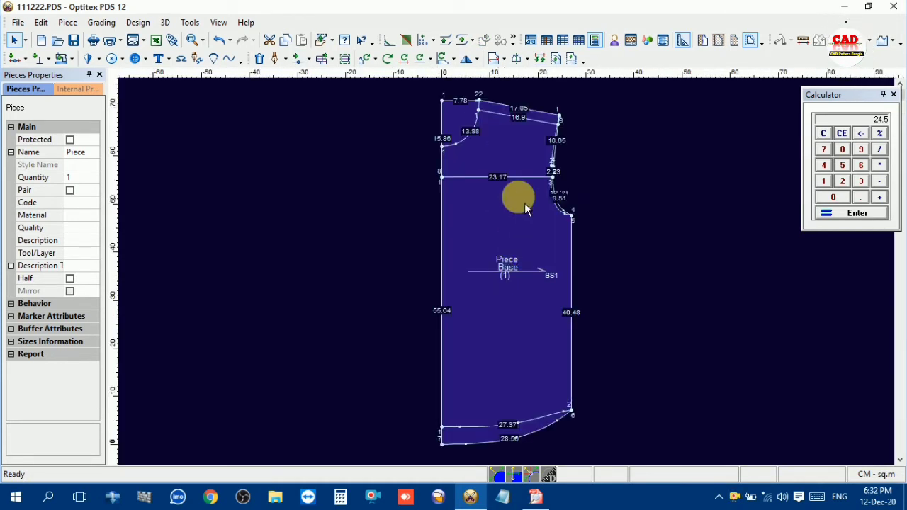
scroll(514, 192, "up", 1)
scroll(514, 280, "up", 1)
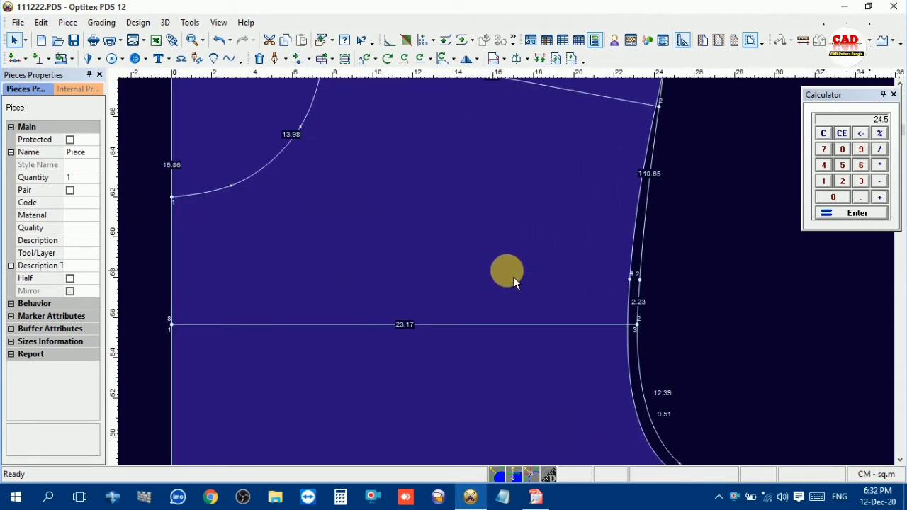
- Save the pattern file with the repositioned parallel shoulder line
key("Home")
scroll(516, 280, "up", 1)
scroll(518, 281, "up", 1)
scroll(518, 277, "up", 1)
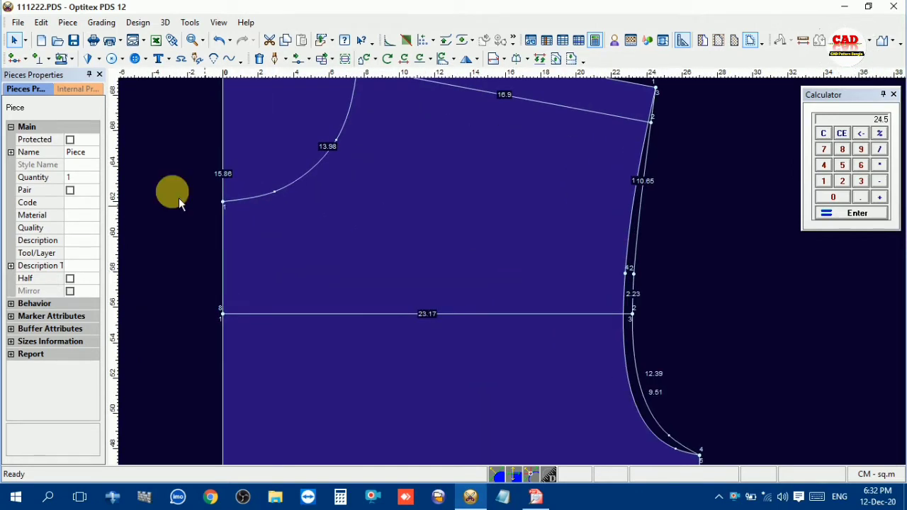
left_click(74, 40)
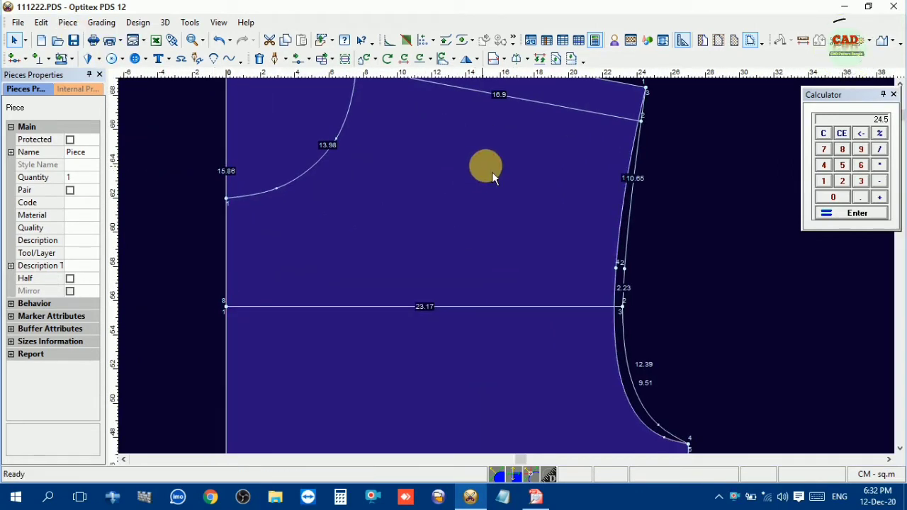
scroll(493, 172, "down", 2)
scroll(523, 253, "up", 2)
key("p")
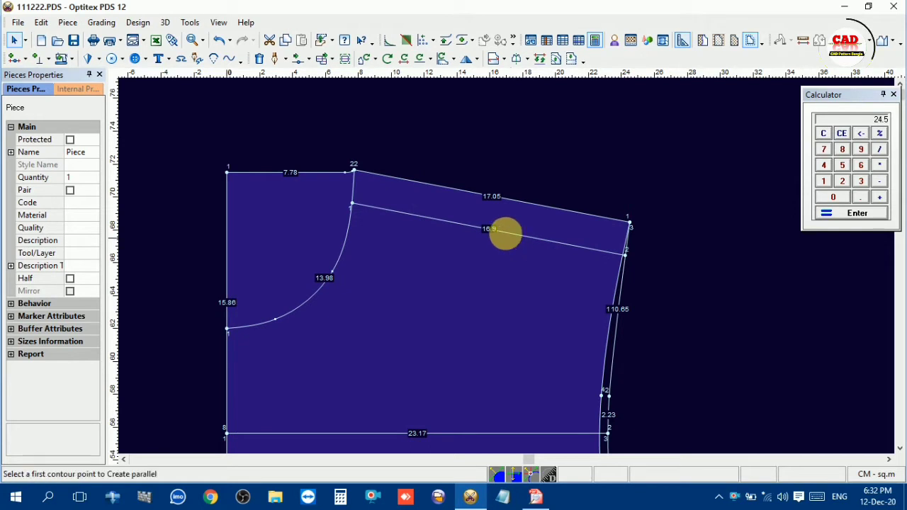
left_click(355, 204)
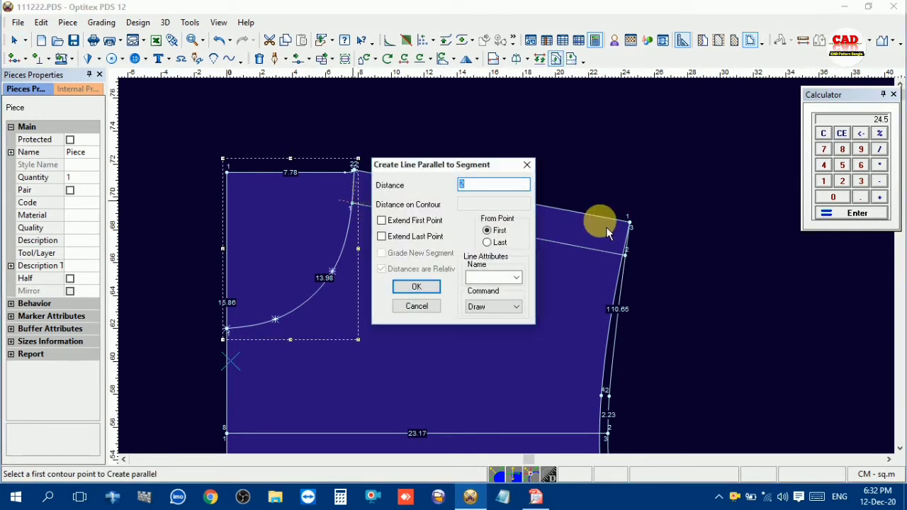
left_click(528, 167)
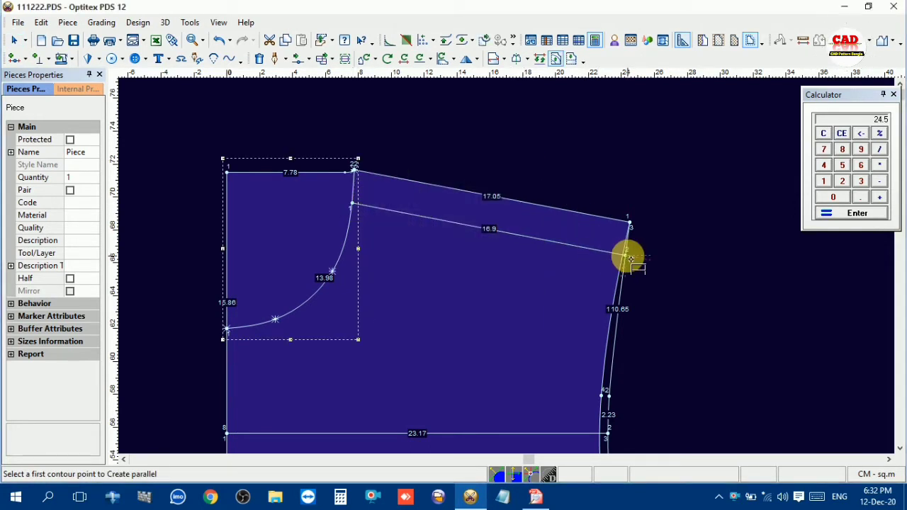
left_click(628, 257)
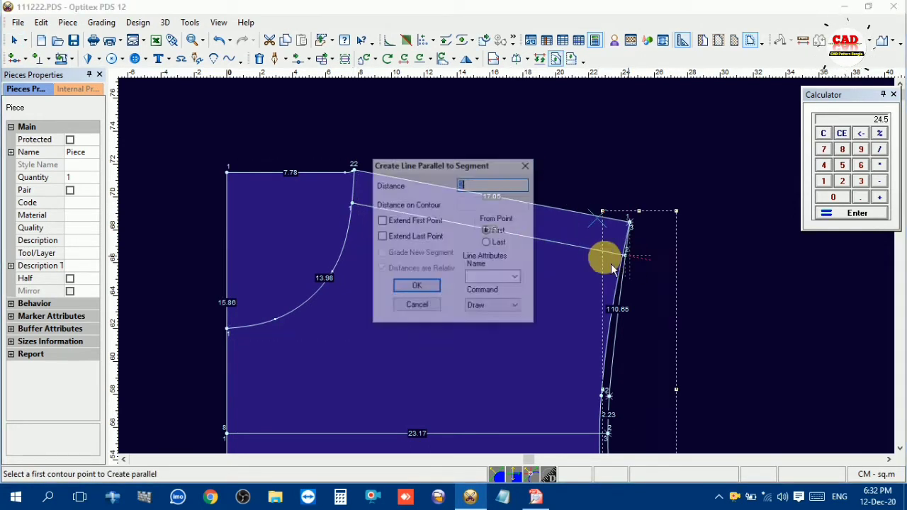
left_click(529, 166)
left_click(629, 221)
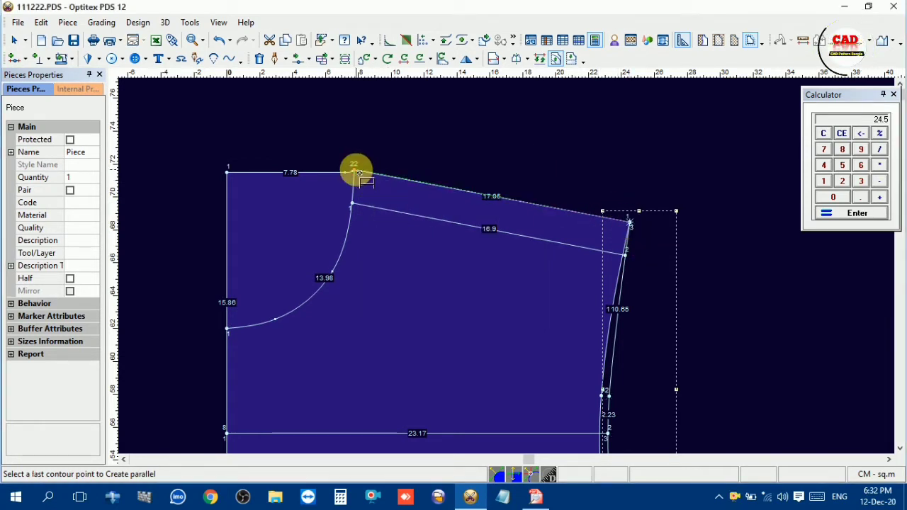
right_click(396, 157)
left_click(444, 148)
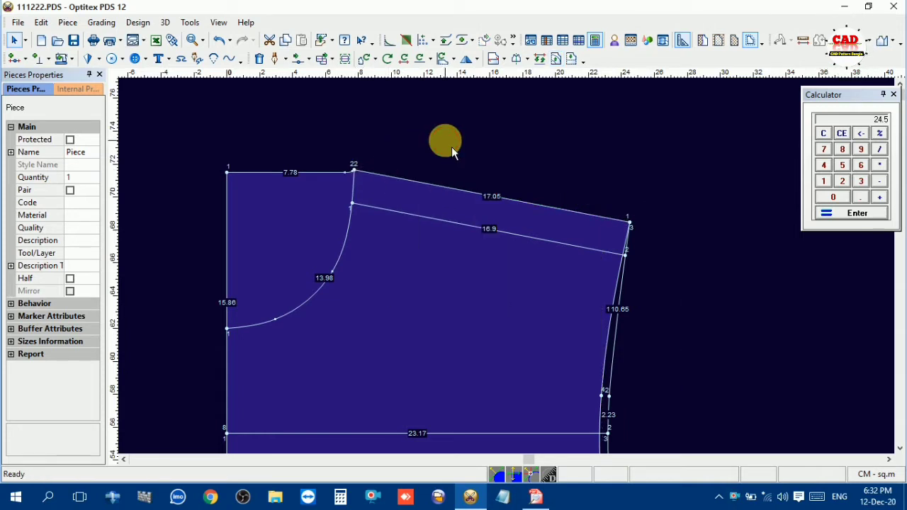
- Create a line parallel to the outer shoulder seam at a distance of -2 cm, with Extend First Point and Extend Last Point off
key("p")
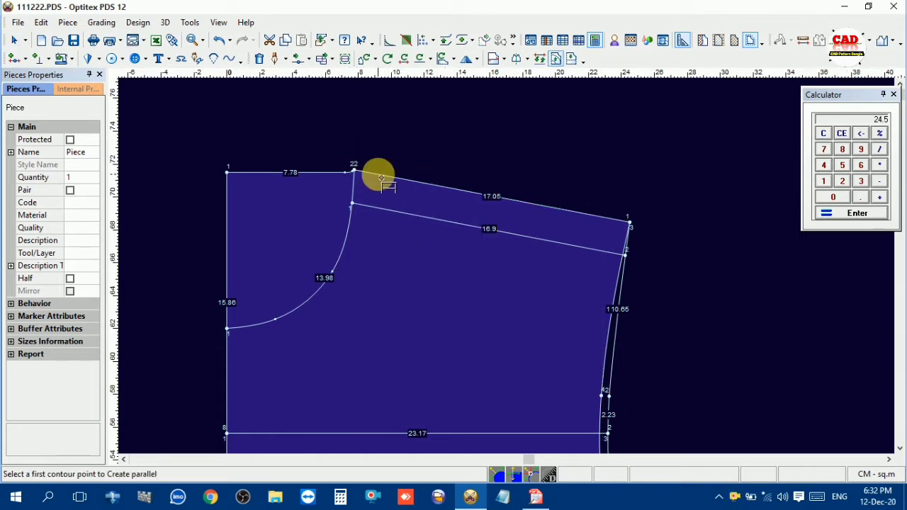
left_click(354, 171)
left_click(629, 224)
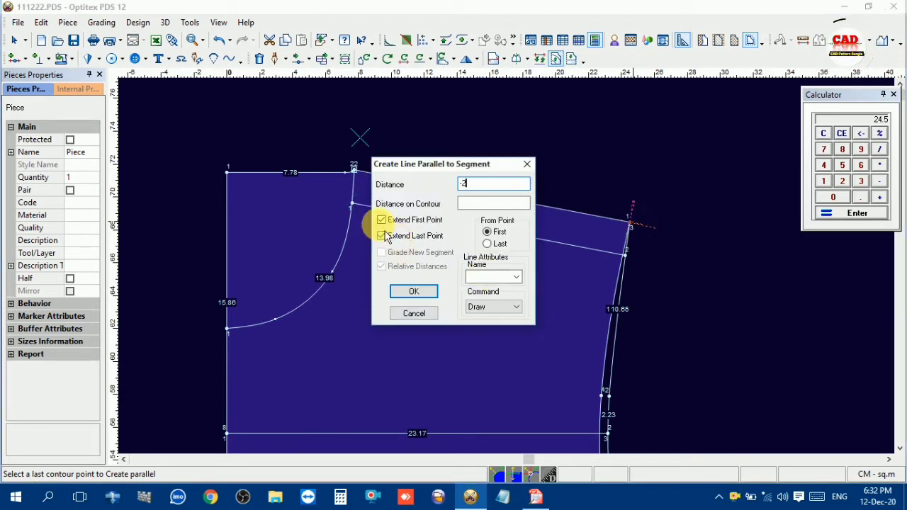
left_click(384, 237)
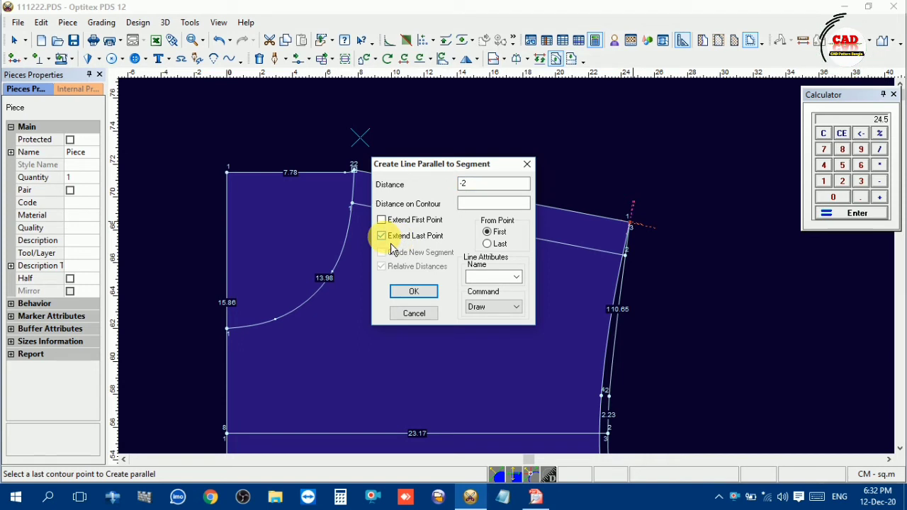
left_click(425, 294)
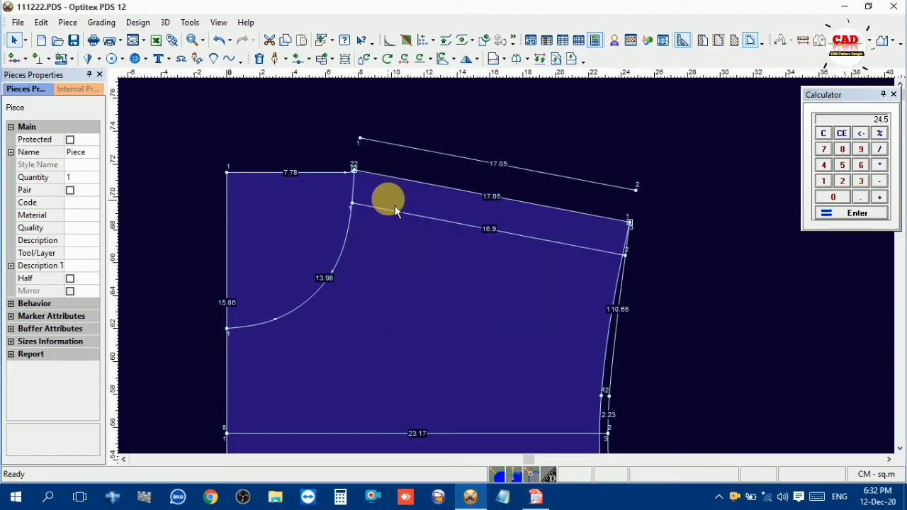
- Add a contour point on the shoulder seam near the neck and move it onto the neck end of the outer parallel line
scroll(396, 205, "up", 5)
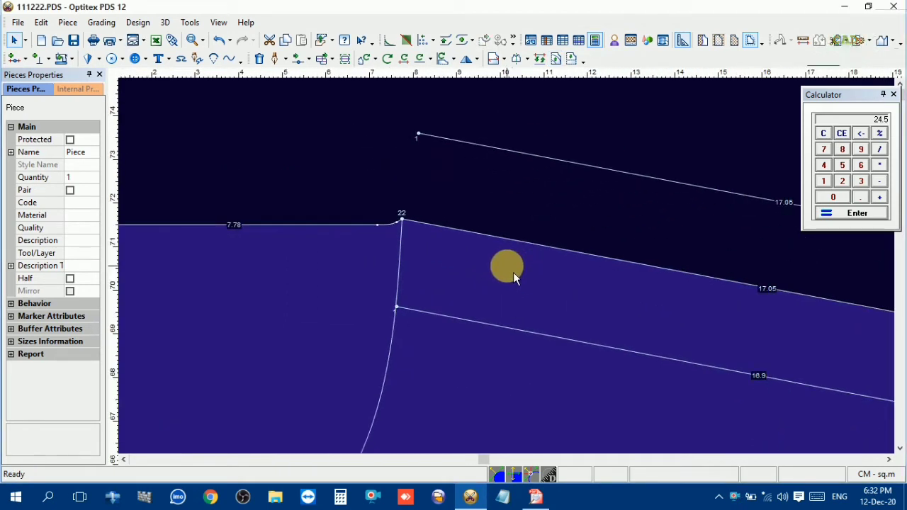
key("m")
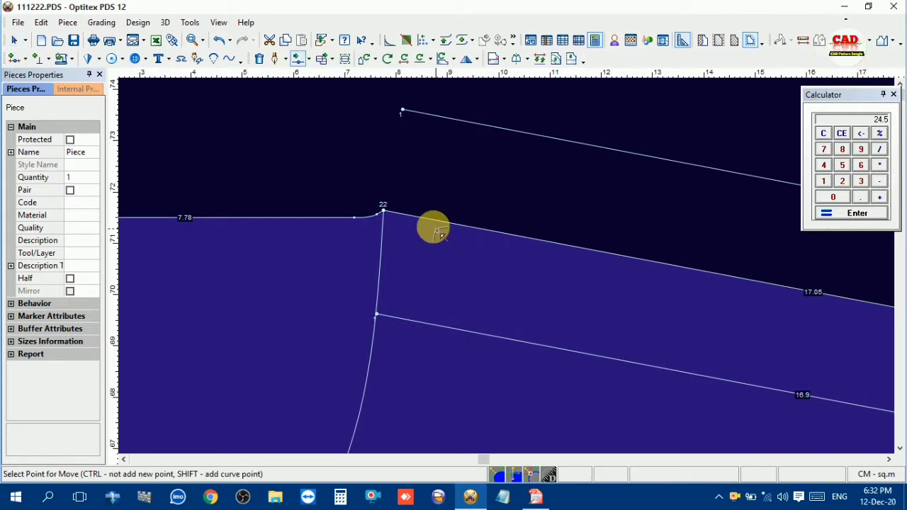
left_click(407, 214)
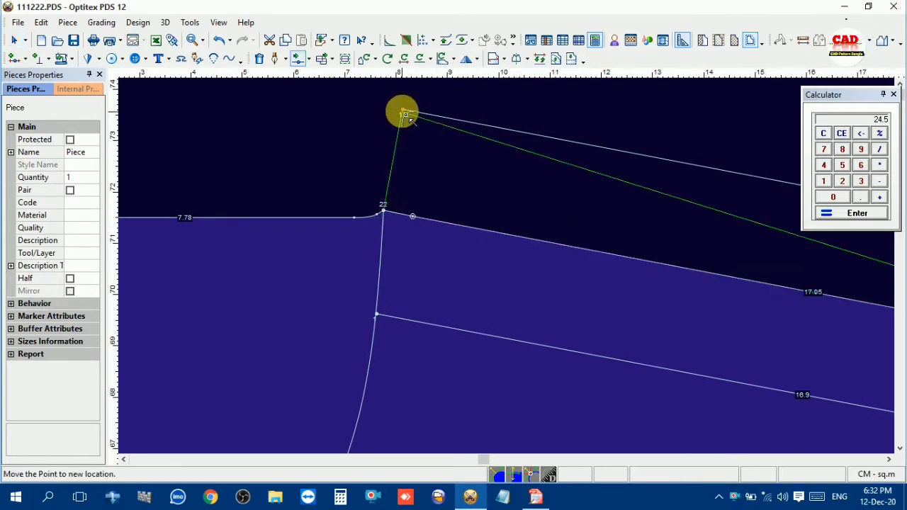
left_click(402, 111)
left_click(429, 321)
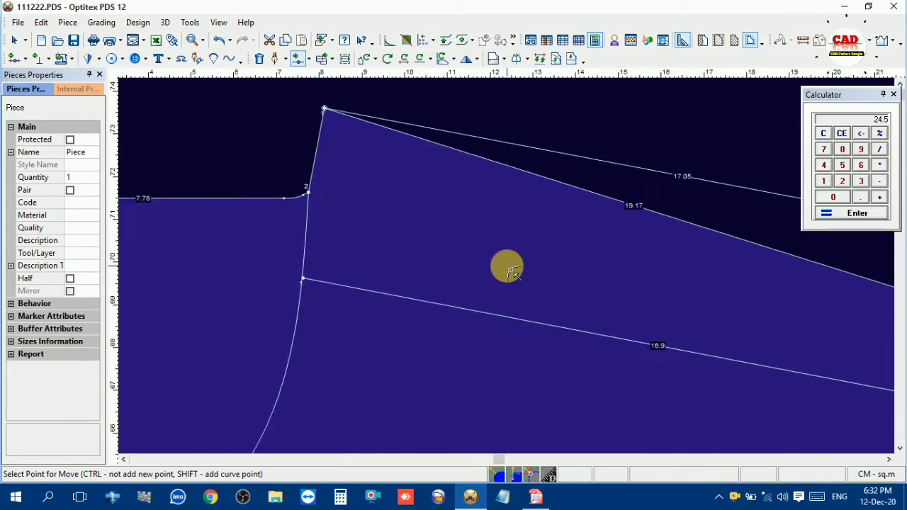
- Add another point on the shoulder contour, move it onto the armhole end of the outer parallel line, and return to the Select tool
scroll(507, 266, "up", 1)
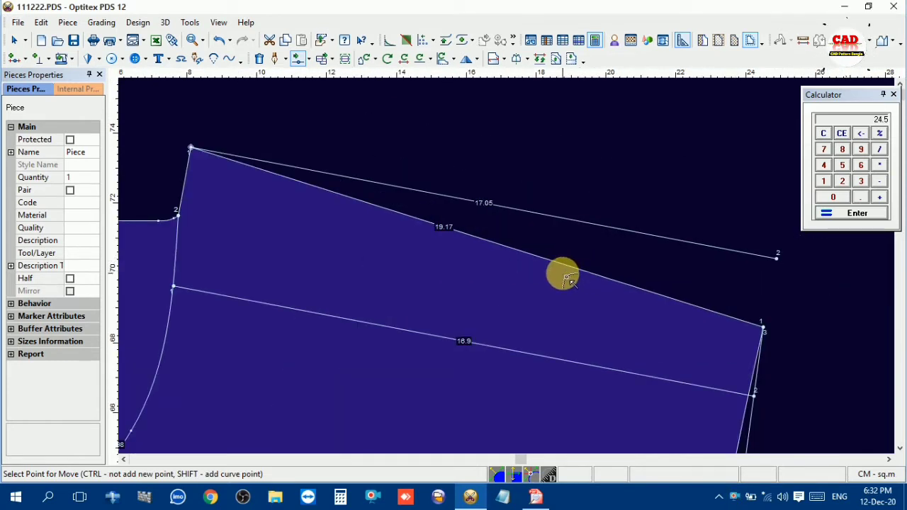
left_click(583, 271)
left_click(779, 264)
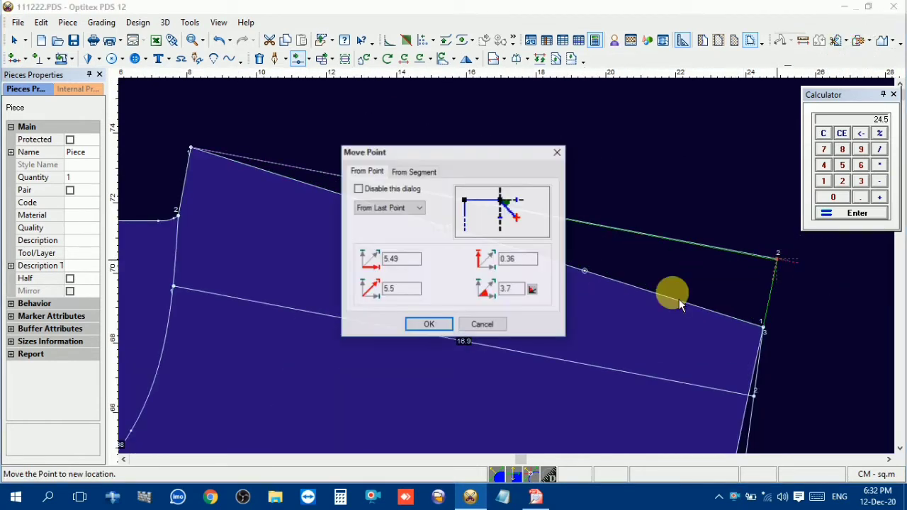
left_click(430, 322)
right_click(522, 146)
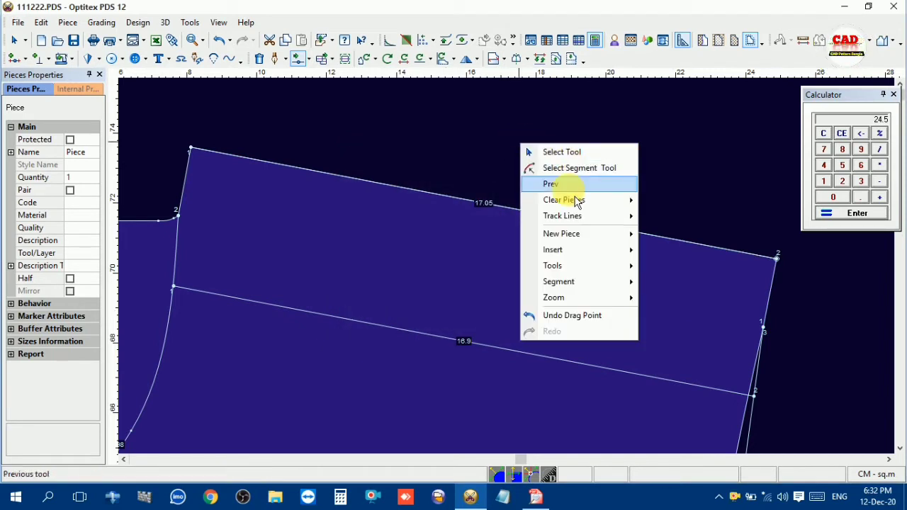
left_click(563, 151)
- Check the raised shoulder area at close range and the shape of the whole body piece
scroll(513, 280, "down", 2)
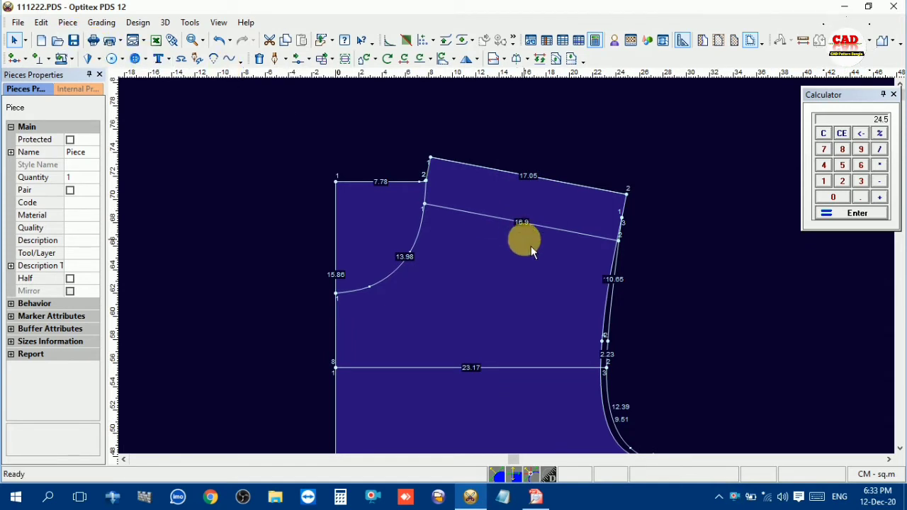
scroll(512, 272, "up", 2)
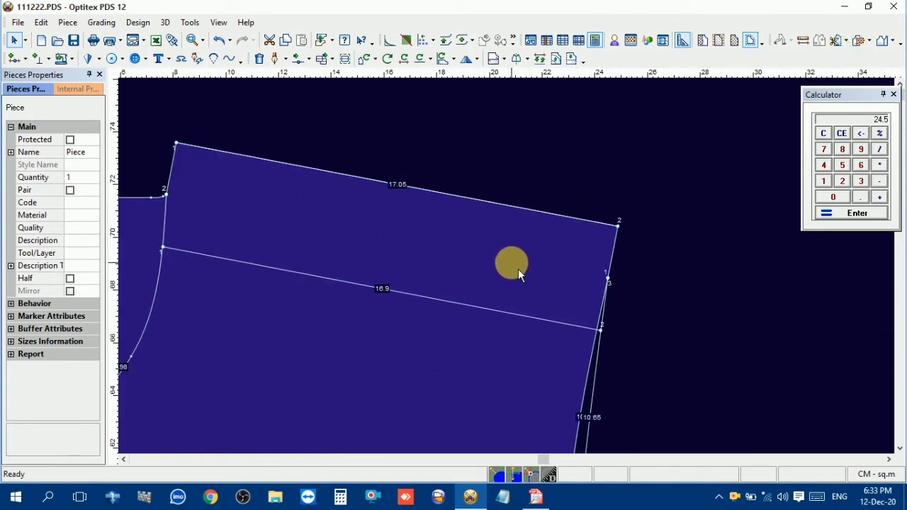
scroll(509, 296, "down", 3)
scroll(496, 262, "down", 3)
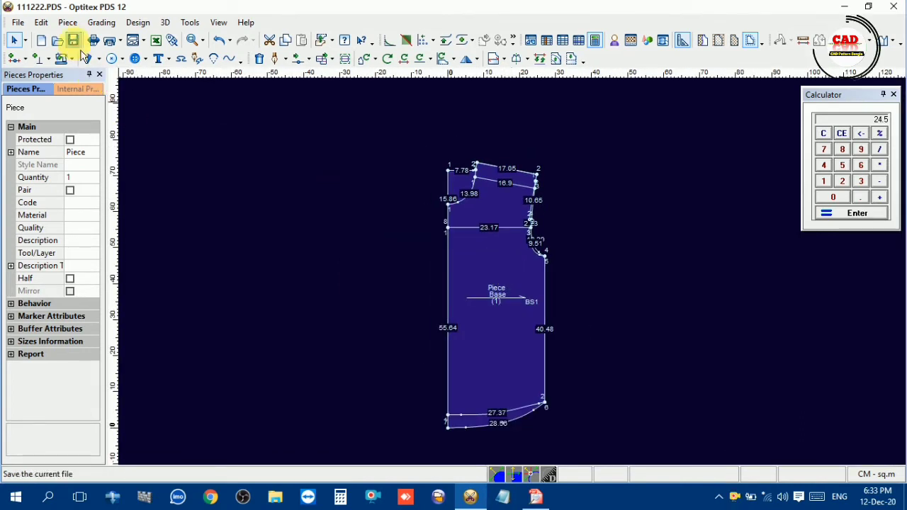
left_click(502, 257)
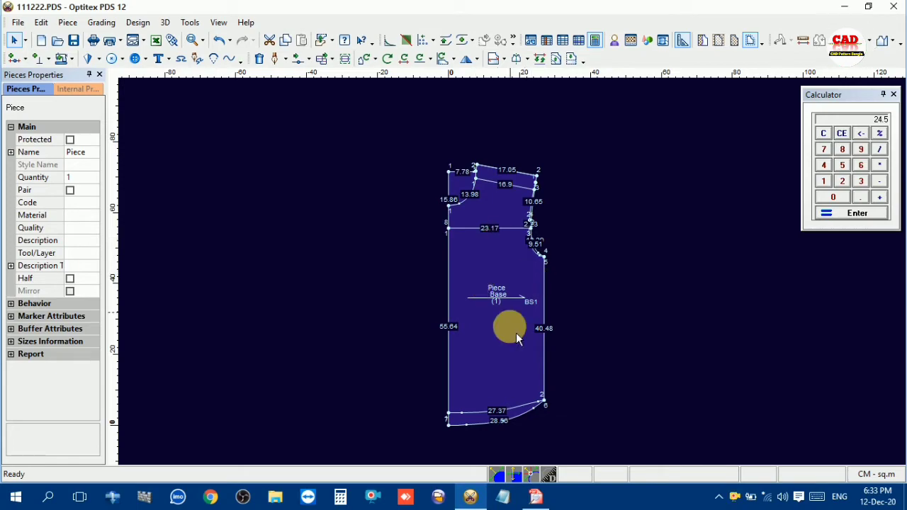
- Switch to the PDF spec sheet, check the front placket width on the shirt sketch, and return to Optitex PDS
left_click(536, 495)
scroll(582, 364, "down", 3)
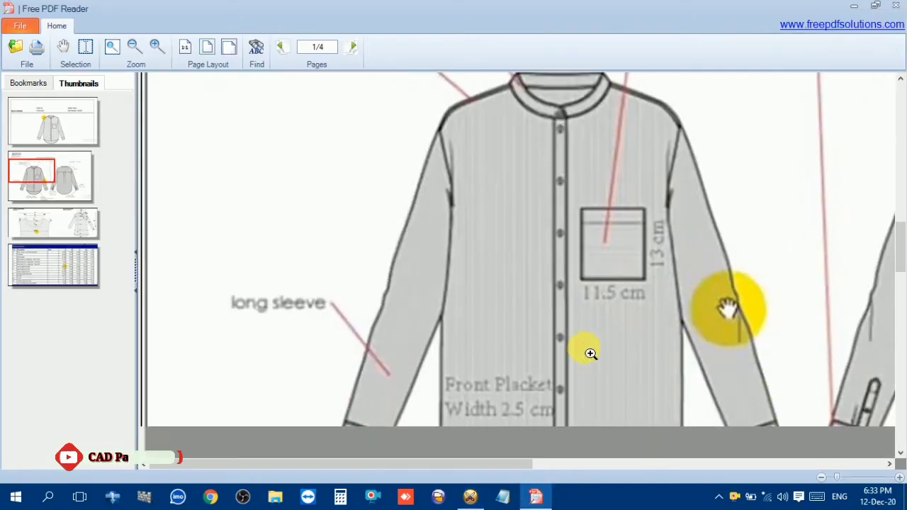
scroll(590, 353, "down", 1)
left_click(134, 46)
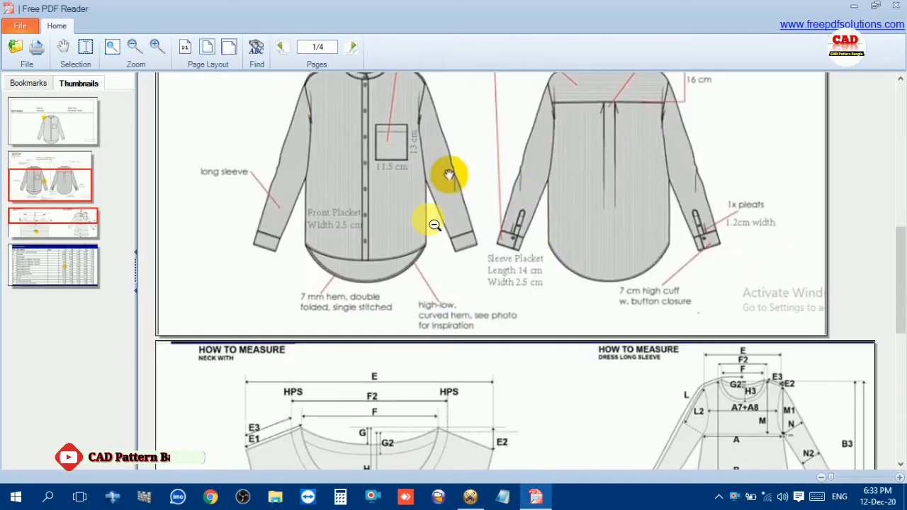
scroll(434, 224, "up", 3)
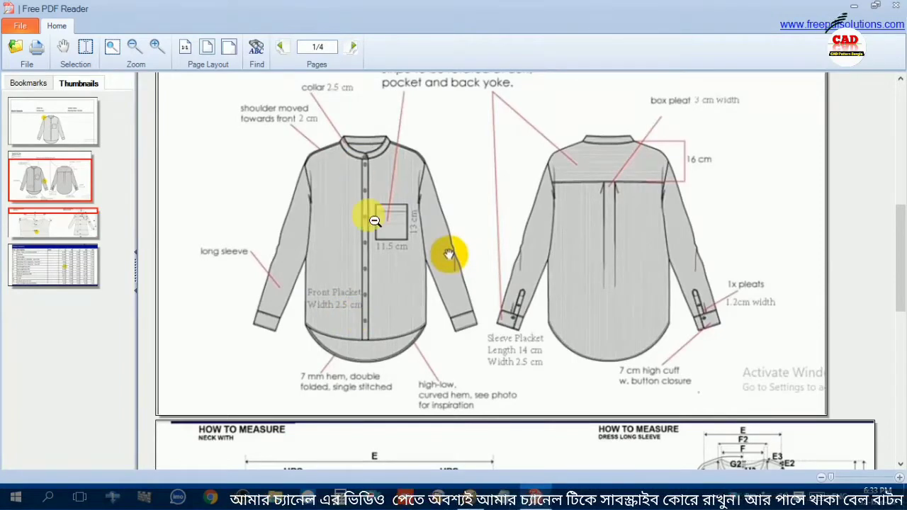
left_click(157, 47)
scroll(411, 257, "down", 3)
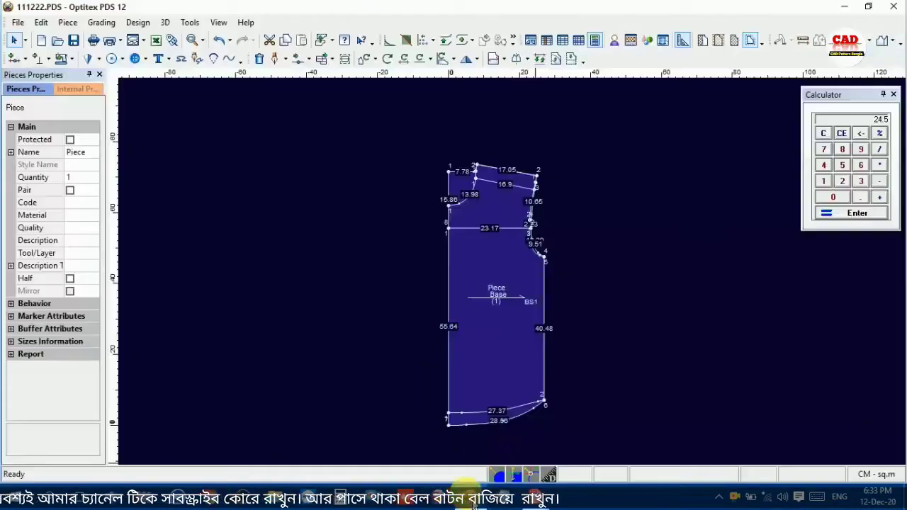
- Place a vertical guide line about 1.25 cm inside the centre front line, half of the 2.5 cm placket width
scroll(519, 280, "up", 1)
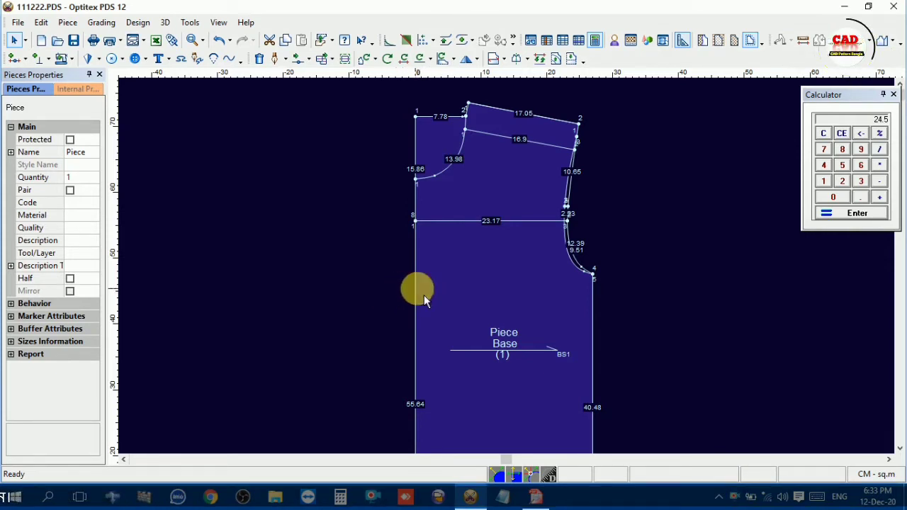
left_click_drag(116, 208, 424, 262)
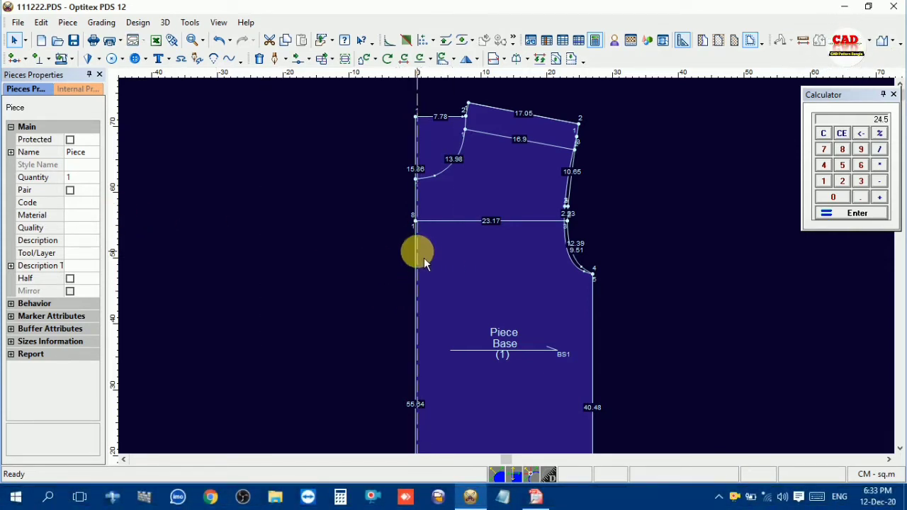
double_click(422, 263)
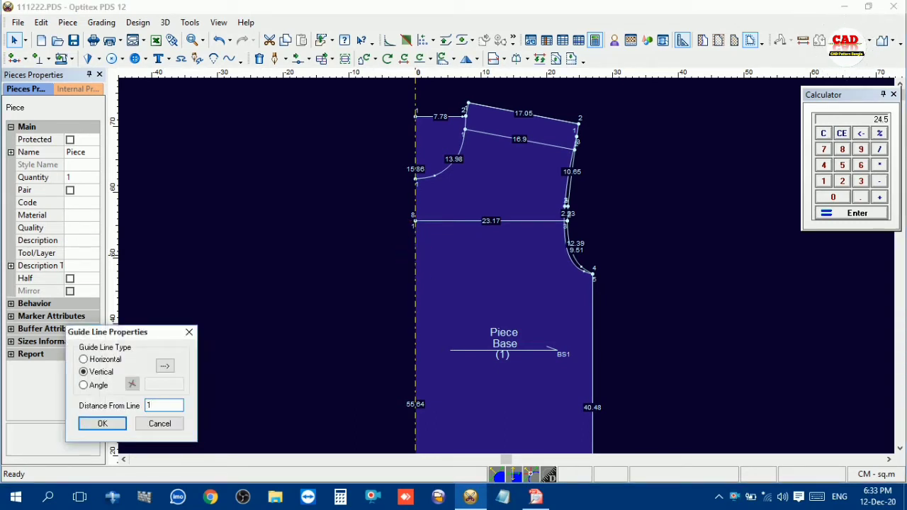
key("Return")
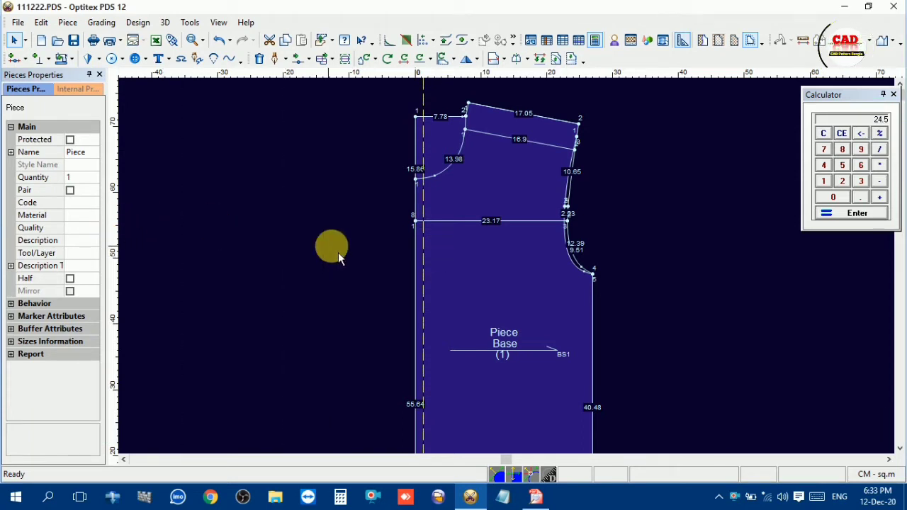
- Place a second vertical guide line about 1.25 cm outside the centre front line for the other placket edge
left_click_drag(418, 259, 422, 256)
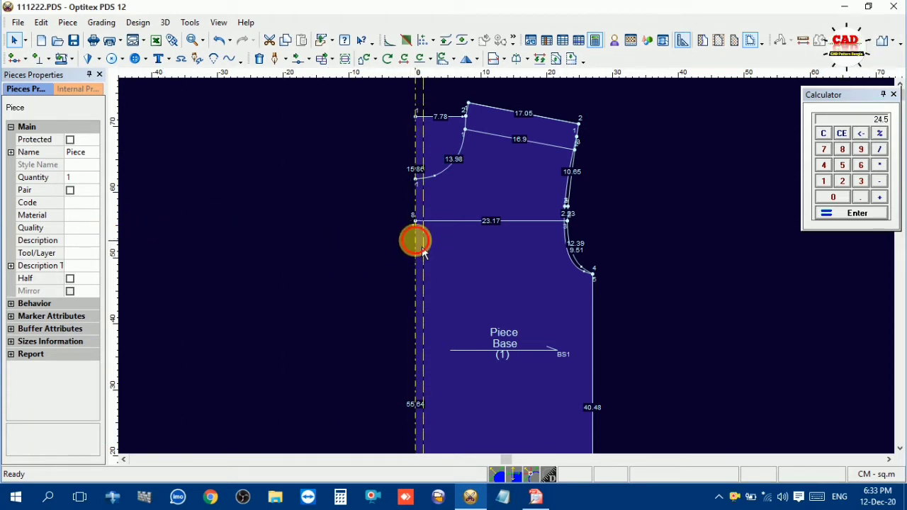
double_click(422, 252)
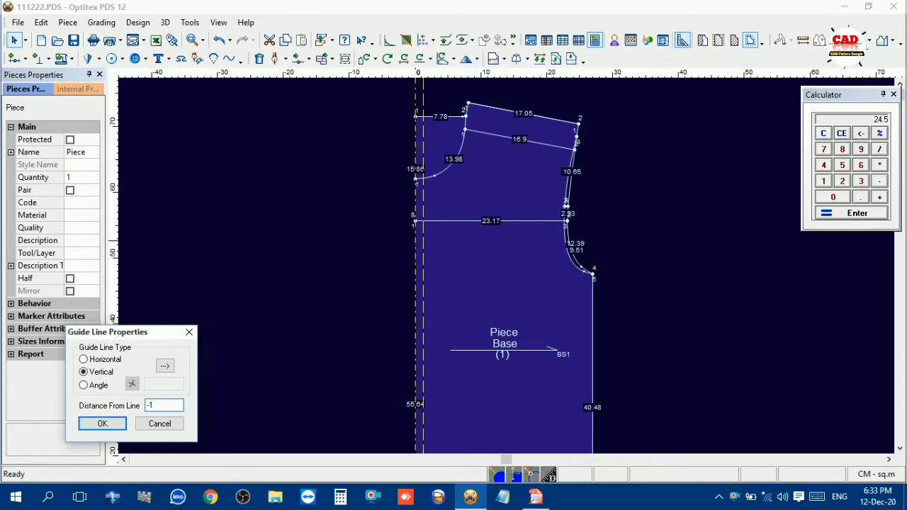
key("Return")
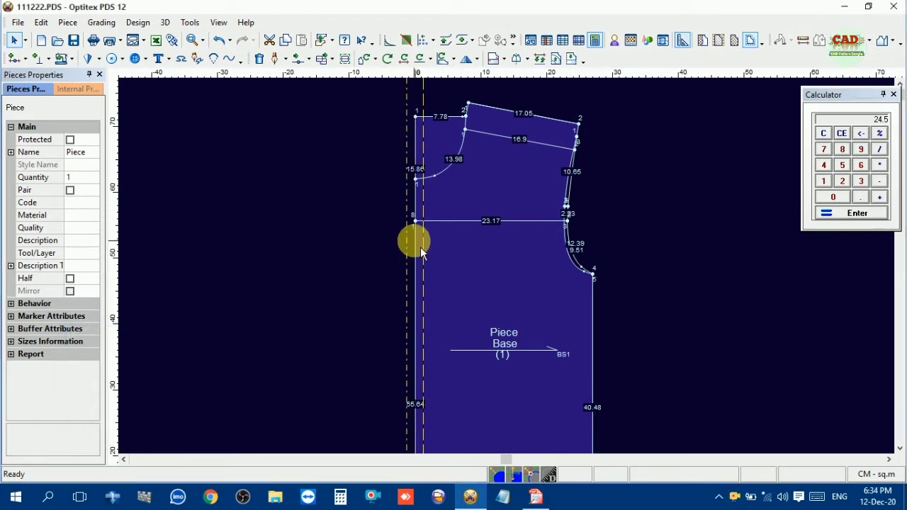
scroll(514, 272, "up", 3)
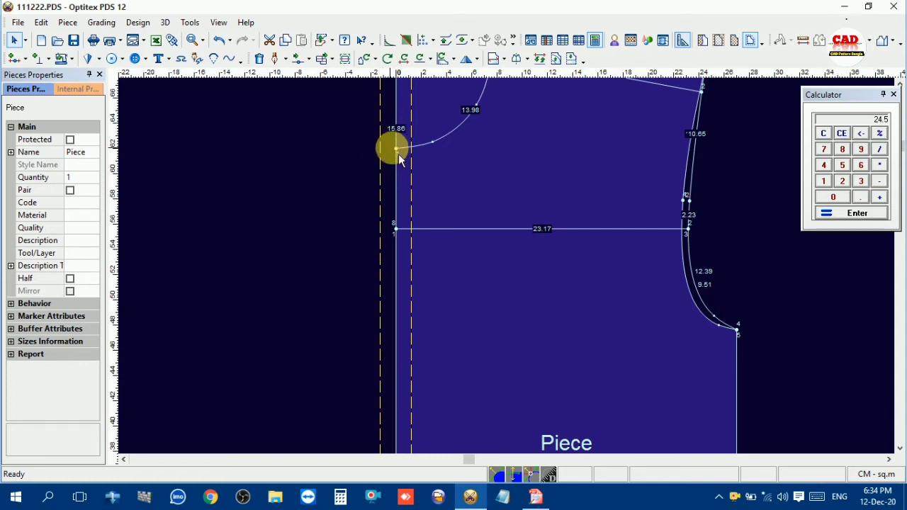
- Check the front placket again on the shirt sketch in the PDF spec sheet and return to Optitex PDS
left_click(535, 496)
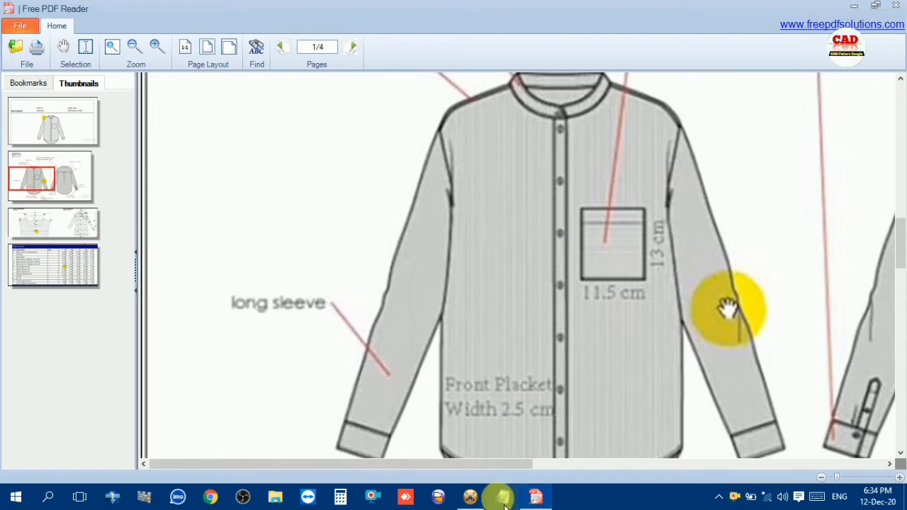
left_click(469, 496)
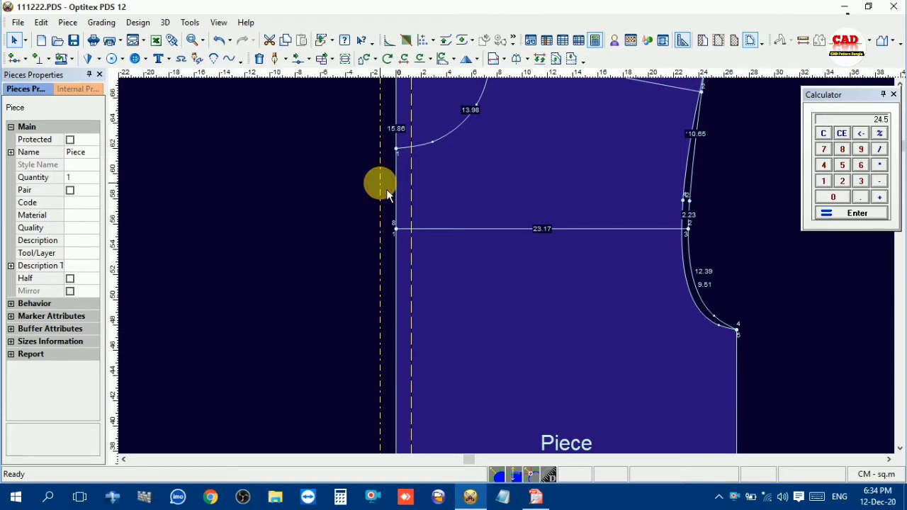
left_click(444, 179)
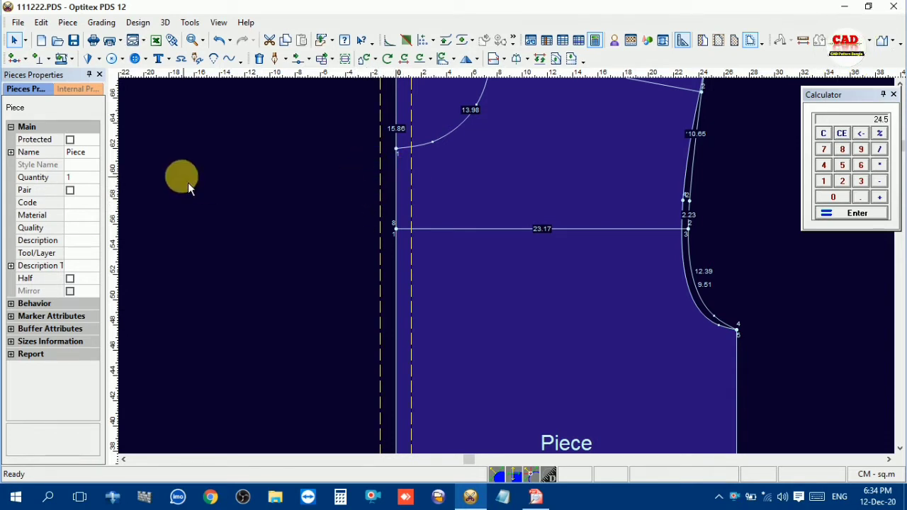
- Place a third vertical guide line at a distance of -4 cm from the outer placket guide, farther outside the centre front
left_click_drag(116, 177, 378, 207)
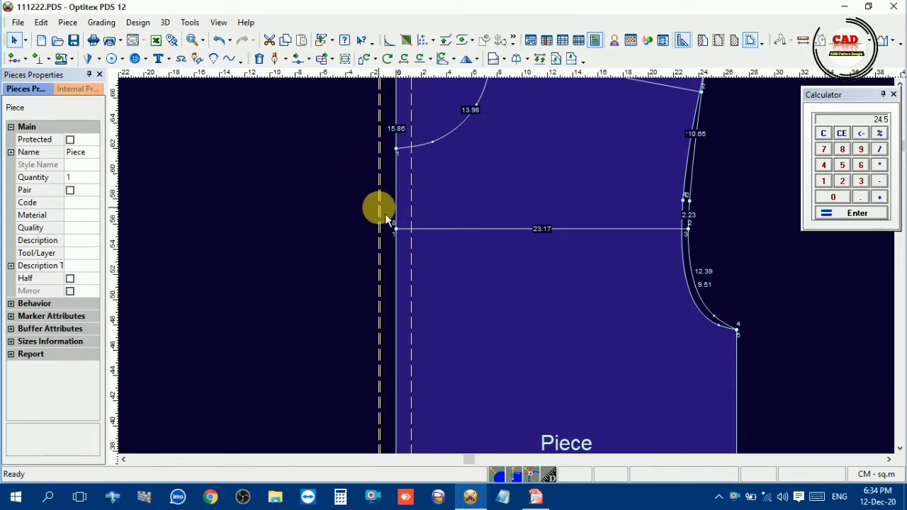
double_click(381, 212)
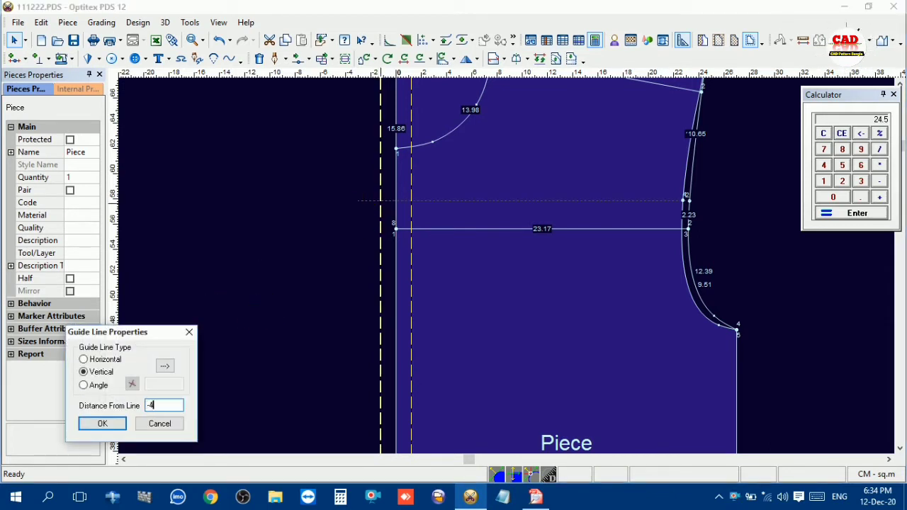
key("Return")
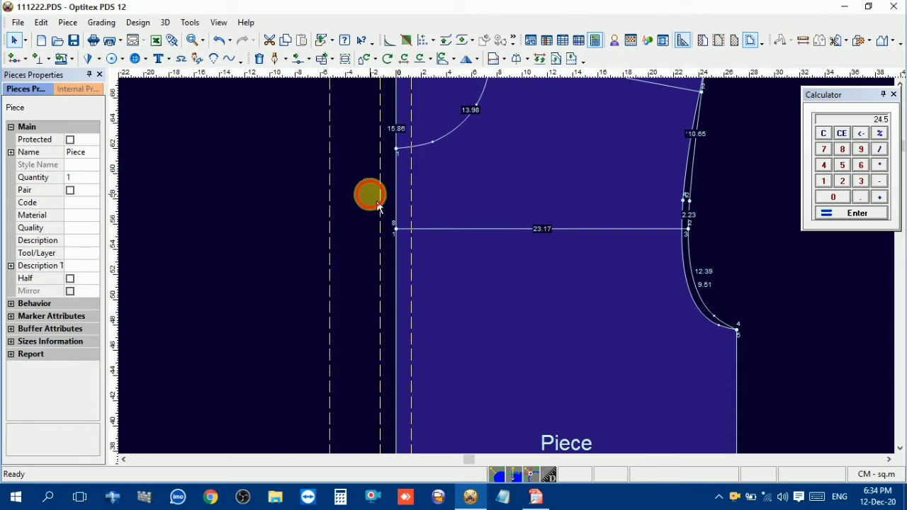
key("d")
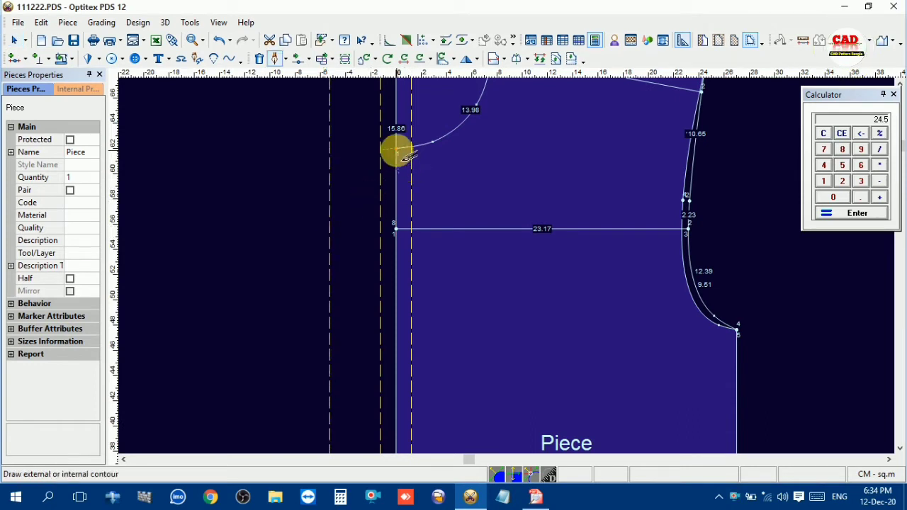
left_click(396, 148)
left_click(560, 150)
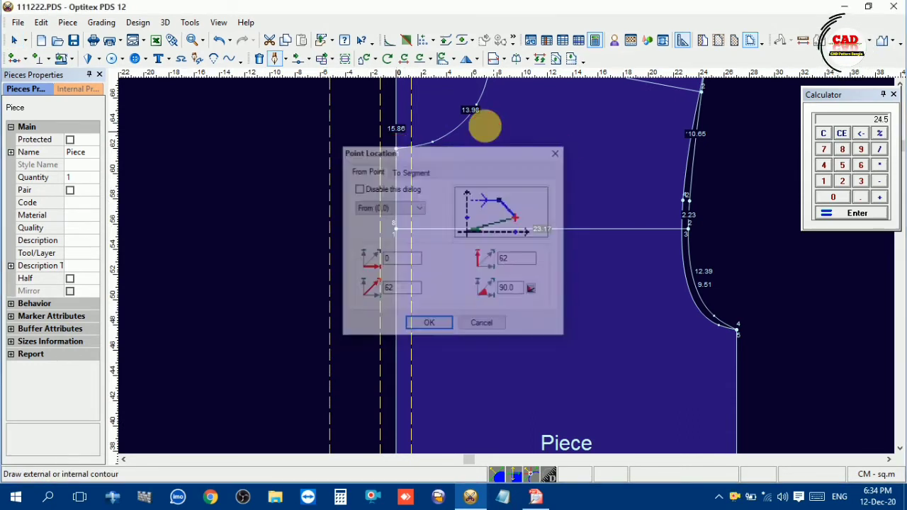
- Place a horizontal guide line through the centre front neck point
left_click_drag(354, 70, 360, 148)
key("d")
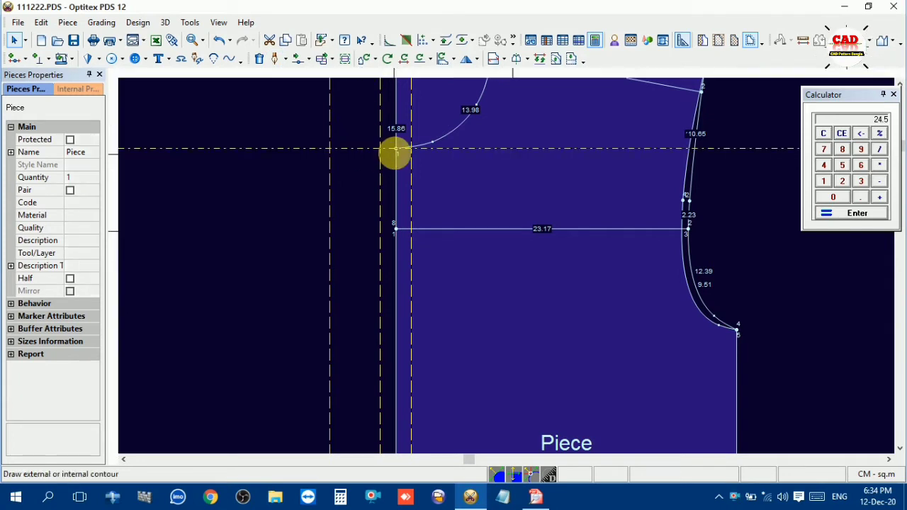
left_click(396, 148)
left_click(434, 326)
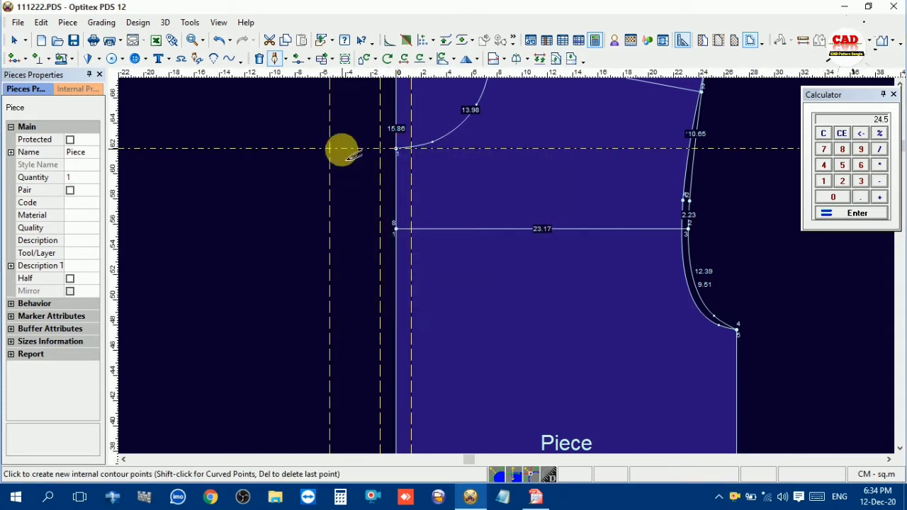
left_click(331, 149)
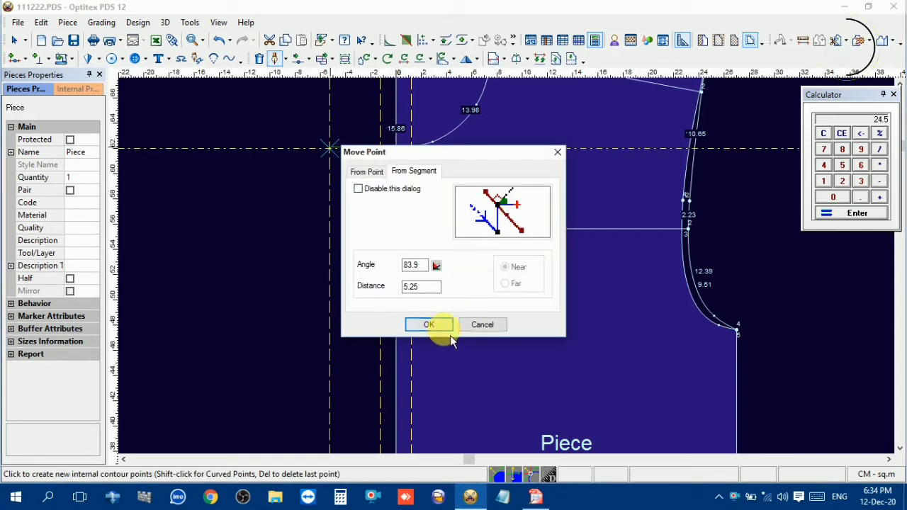
left_click(432, 323)
- Place a horizontal guide line through the centre front end of the upper of the two hem lines
scroll(520, 290, "down", 1)
scroll(514, 340, "down", 2)
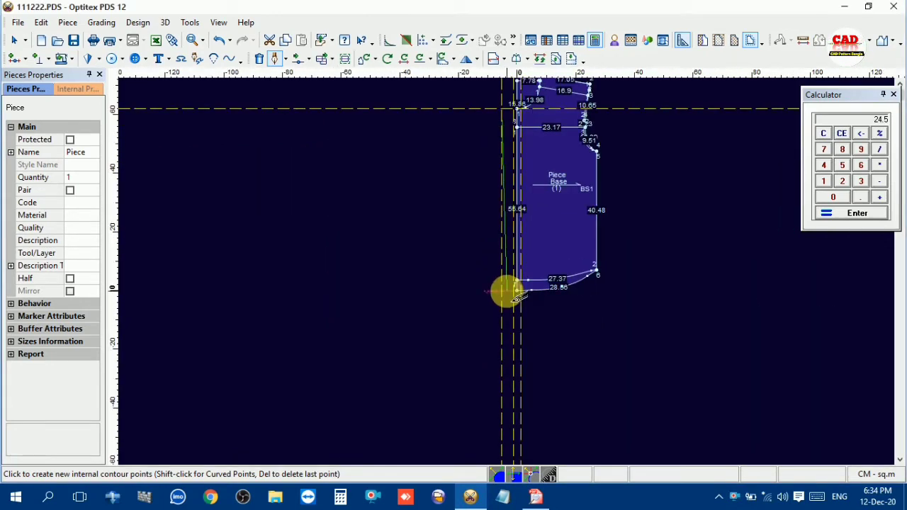
scroll(517, 273, "up", 3)
scroll(521, 272, "up", 1)
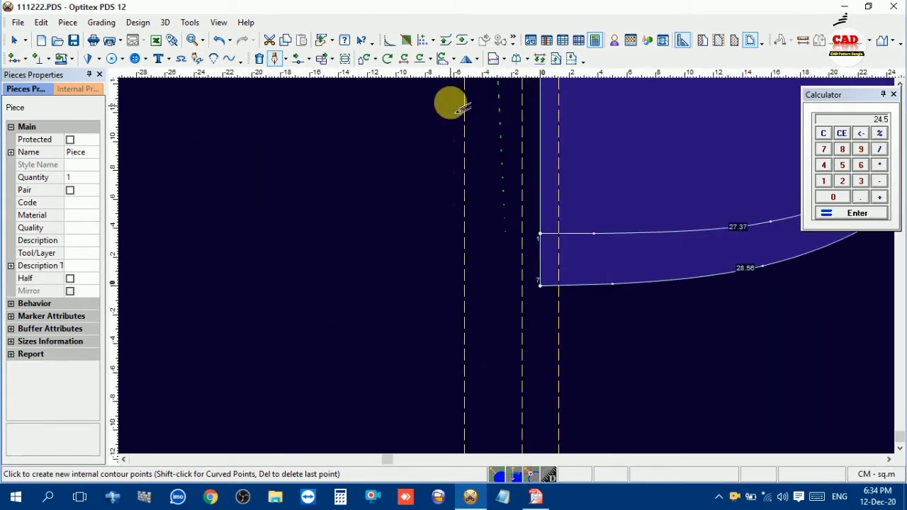
left_click_drag(447, 73, 473, 235)
key("d")
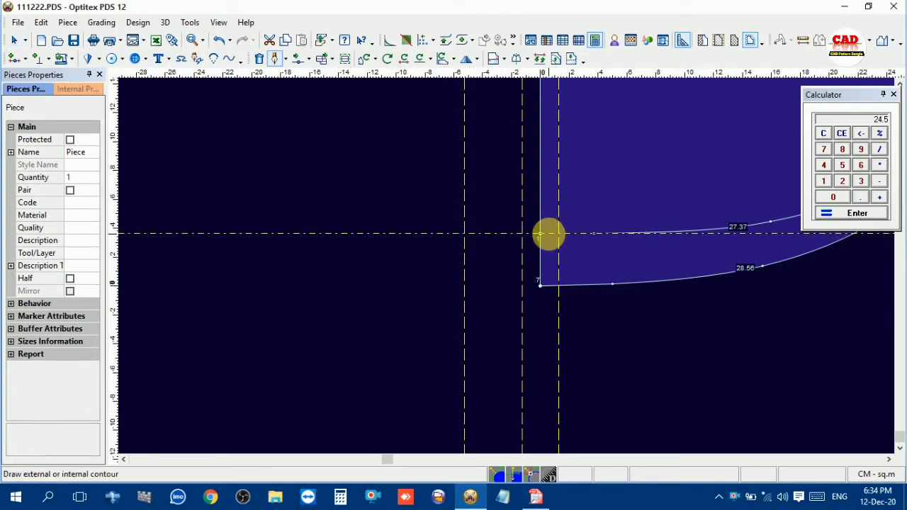
left_click(539, 229)
left_click(428, 324)
left_click(477, 279)
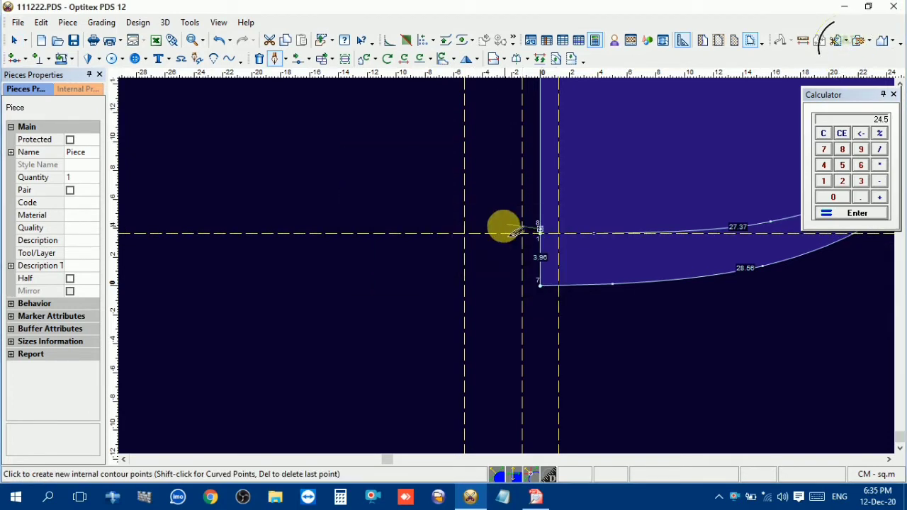
right_click(523, 199)
left_click(542, 203)
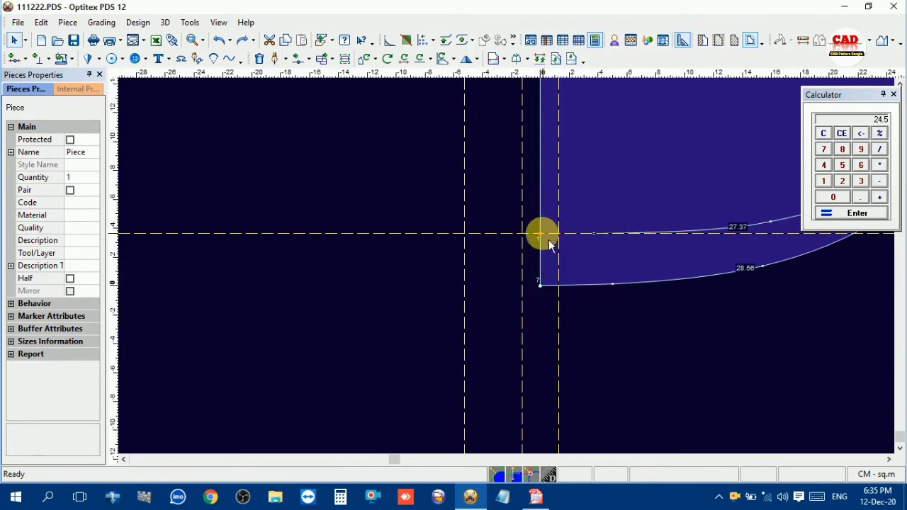
- Draft the placket extension's bottom edge from the upper hem line's centre front end 5.25 cm out to the outermost guide line
key("d")
left_click(544, 236)
left_click(427, 322)
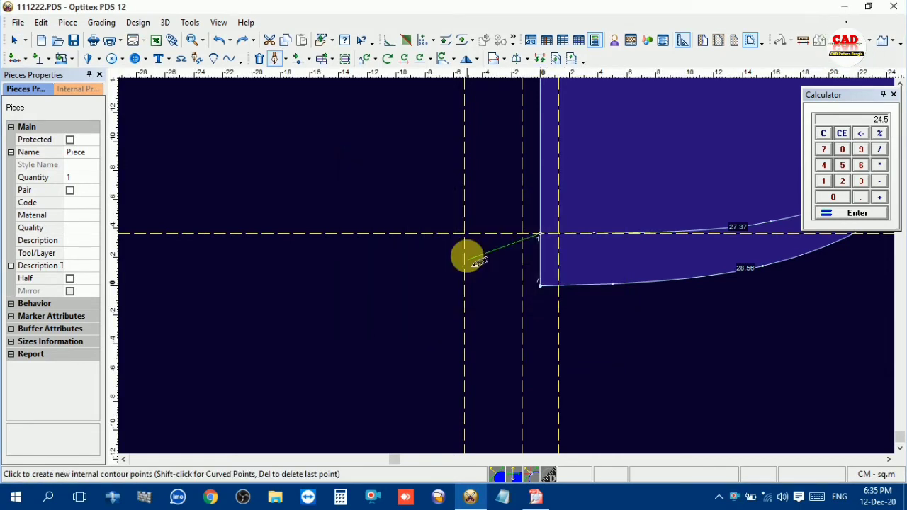
left_click(464, 233)
left_click(434, 324)
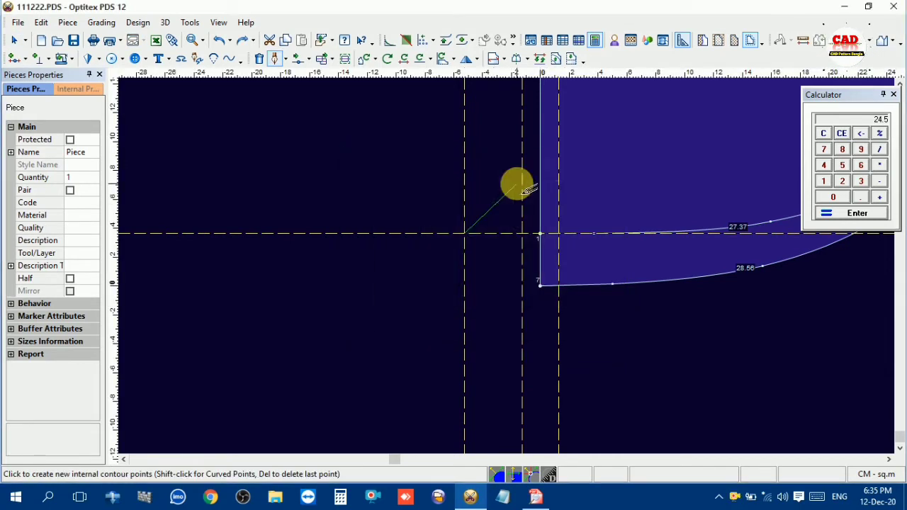
- Continue the contour 58.36 cm straight up the outermost guide, then 5.25 cm back to the centre front neck point, and finish drafting
scroll(521, 191, "down", 3)
scroll(501, 213, "up", 3)
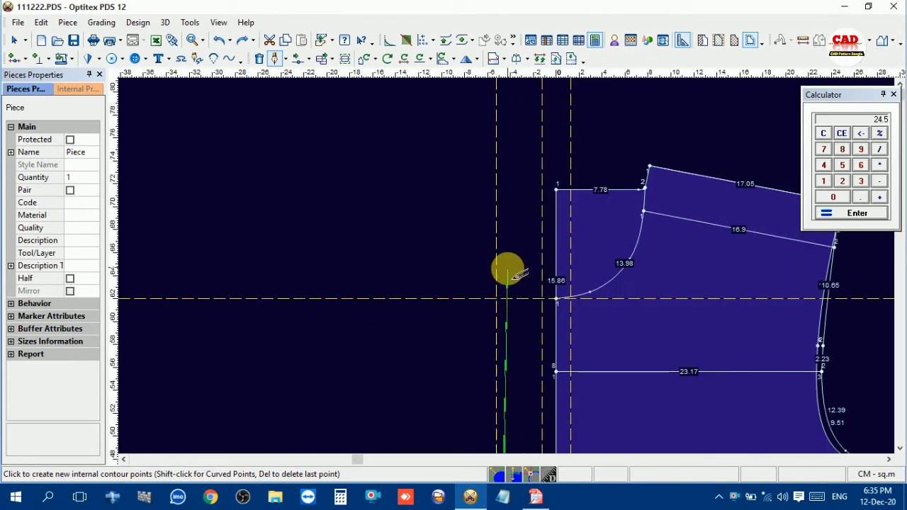
left_click(497, 299)
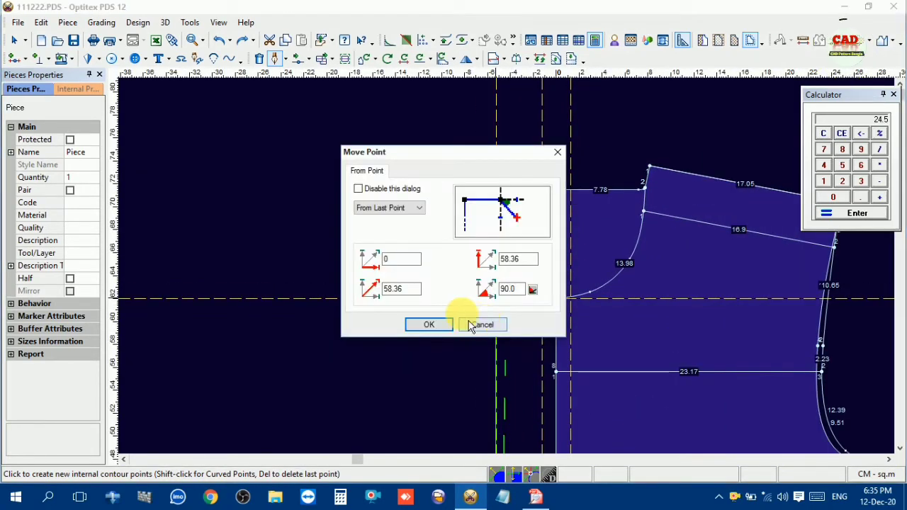
left_click(428, 324)
left_click(554, 299)
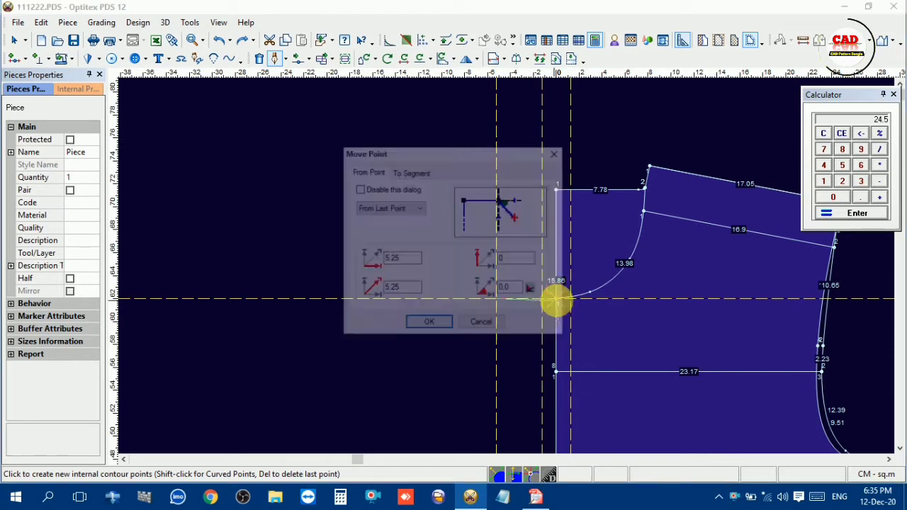
left_click(444, 325)
right_click(447, 177)
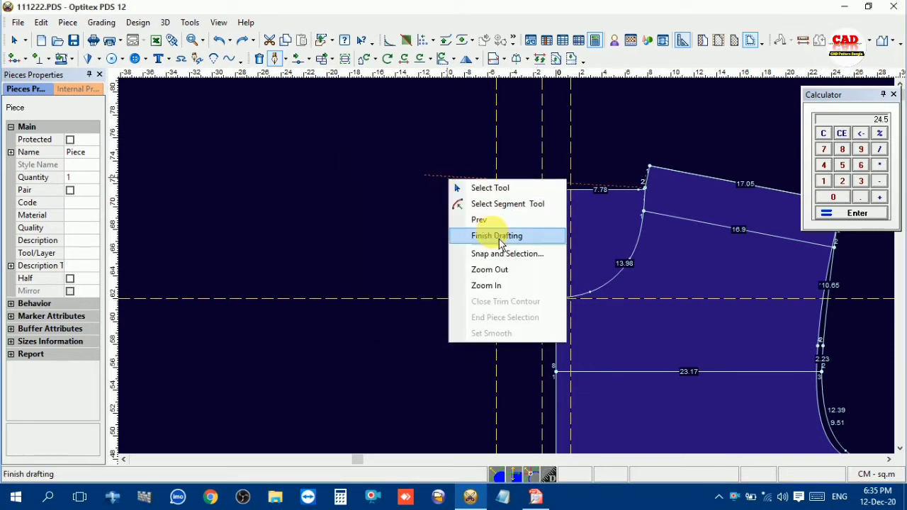
left_click(496, 234)
right_click(415, 175)
left_click(454, 182)
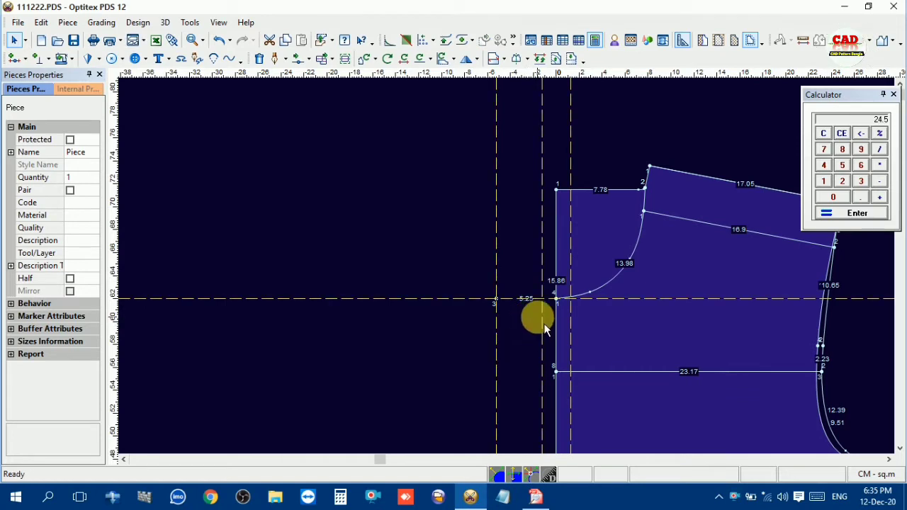
- Remove all guide lines from the work area
scroll(544, 329, "up", 2)
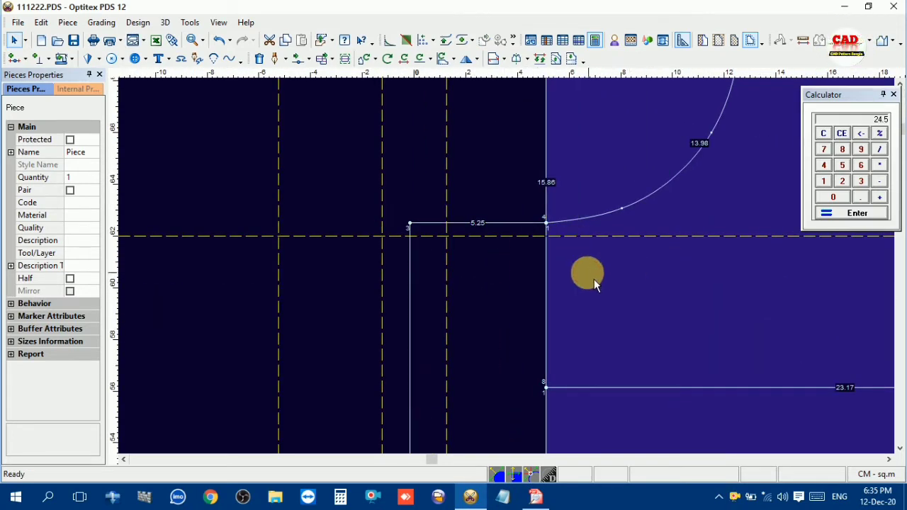
scroll(515, 278, "down", 3)
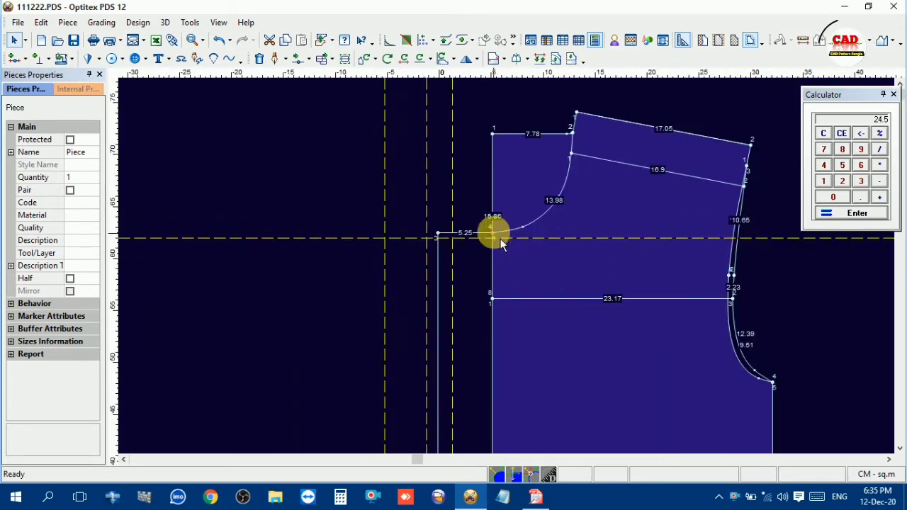
key("F9")
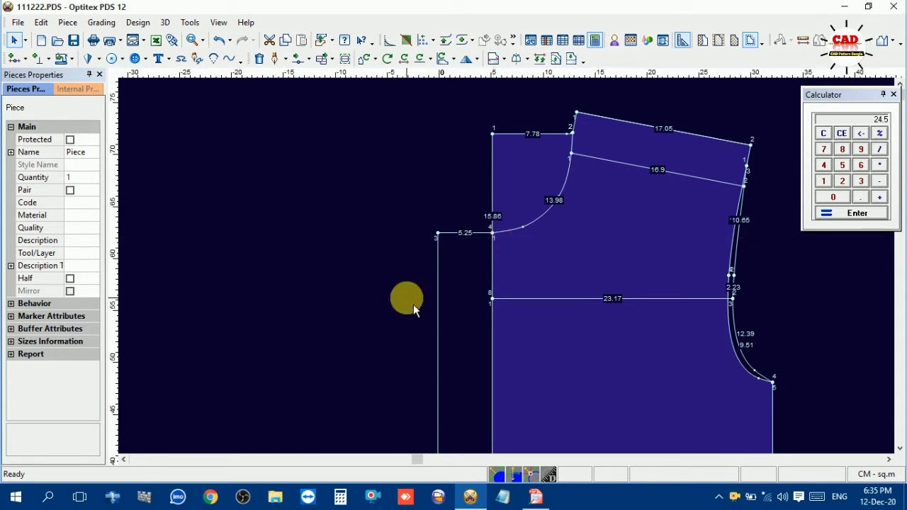
- Create a line parallel to the placket extension's outer vertical edge at a distance of 4 cm toward the centre front
scroll(472, 287, "down", 2)
scroll(515, 282, "up", 3)
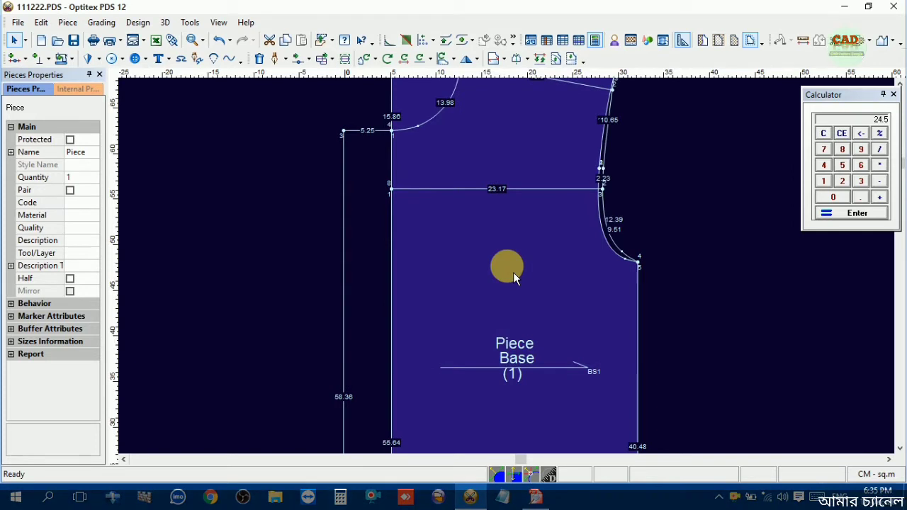
key("p")
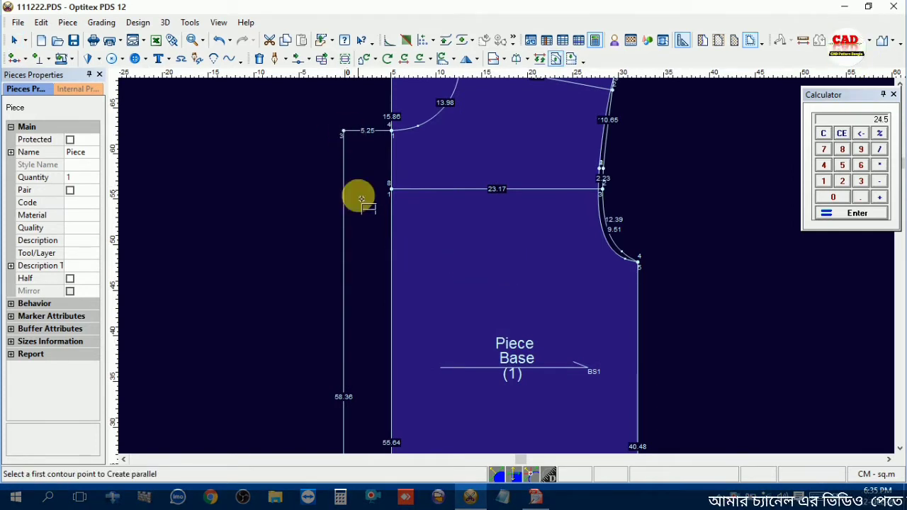
scroll(506, 283, "down", 3)
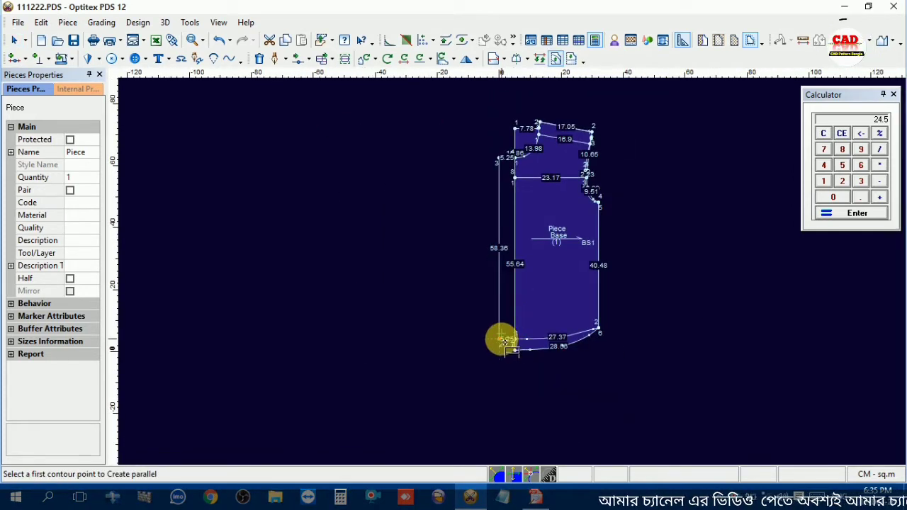
left_click(504, 341)
left_click(502, 162)
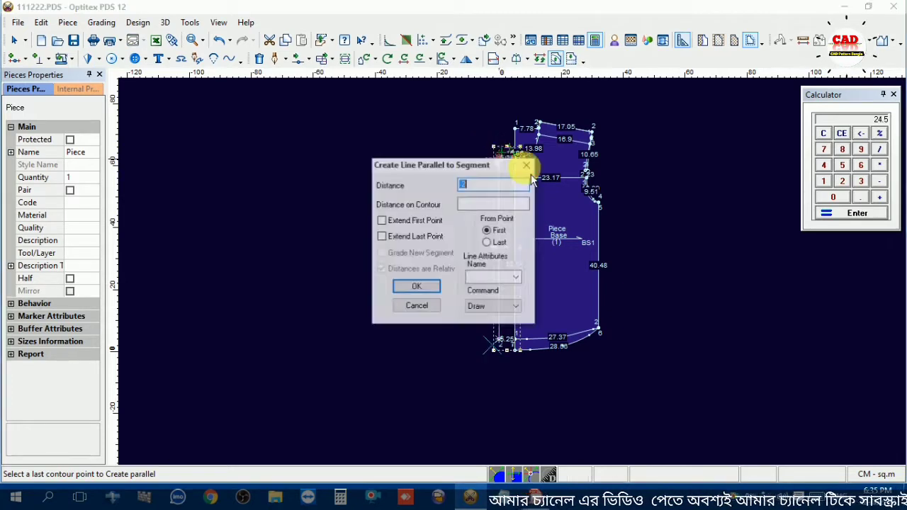
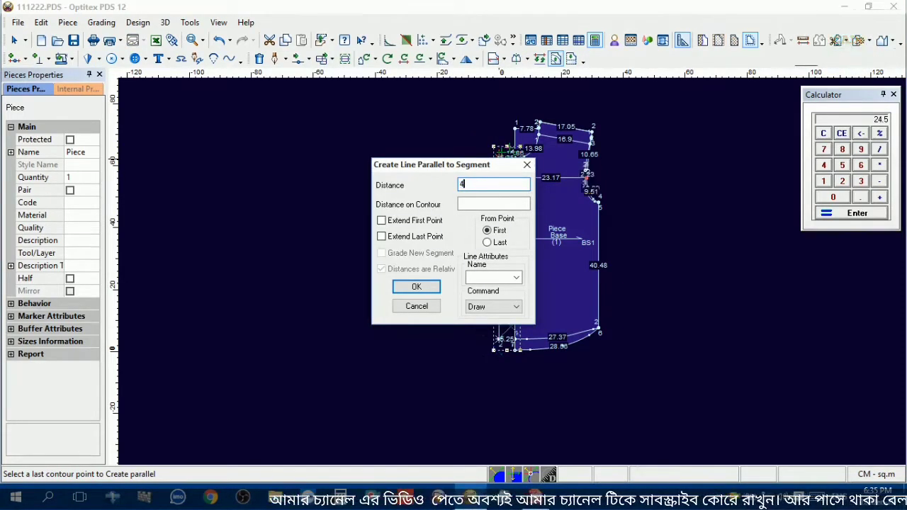
key("Return")
scroll(506, 262, "up", 5)
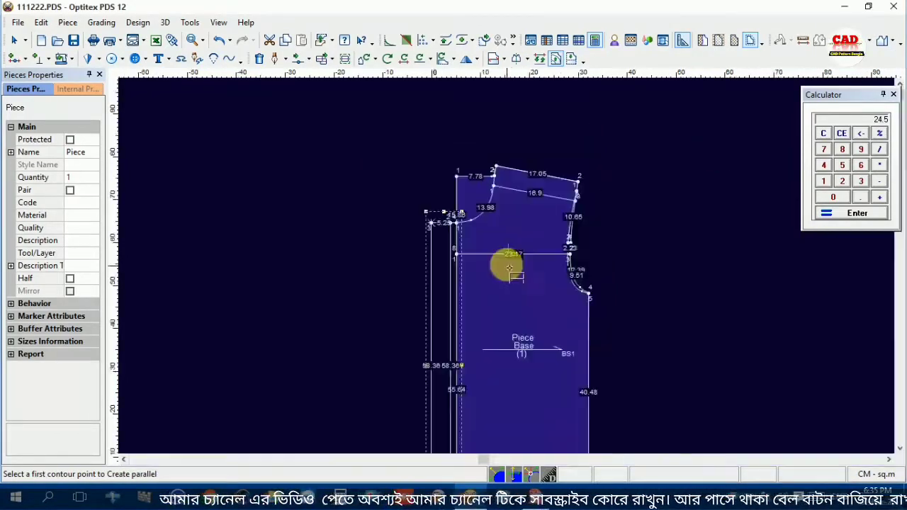
right_click(333, 159)
left_click(381, 170)
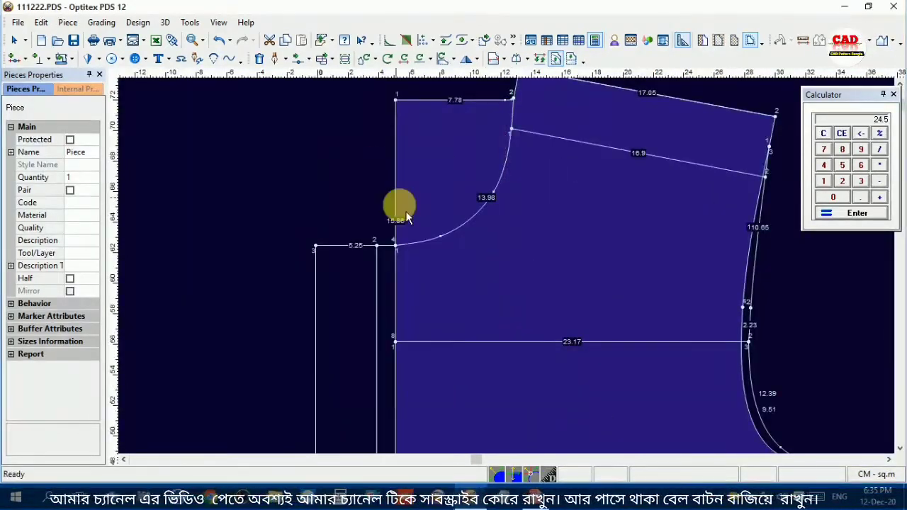
left_click(347, 291)
left_click(396, 262)
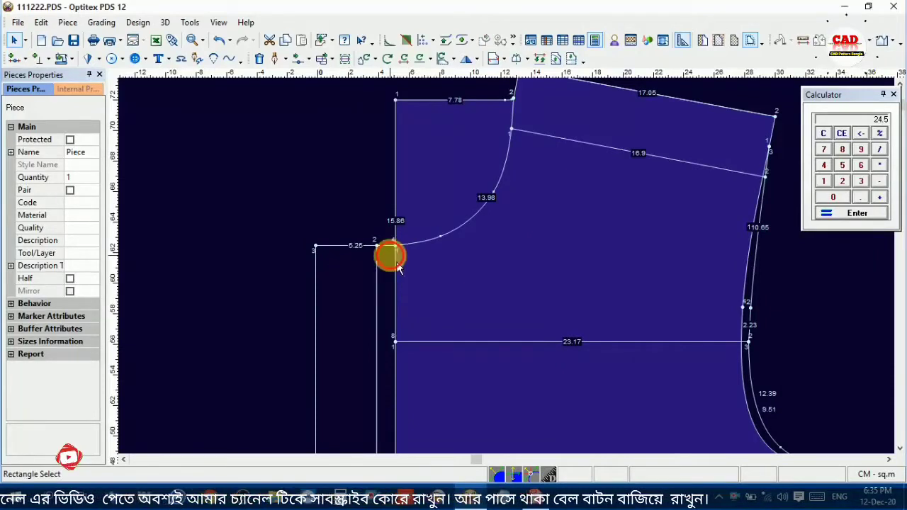
left_click(366, 252)
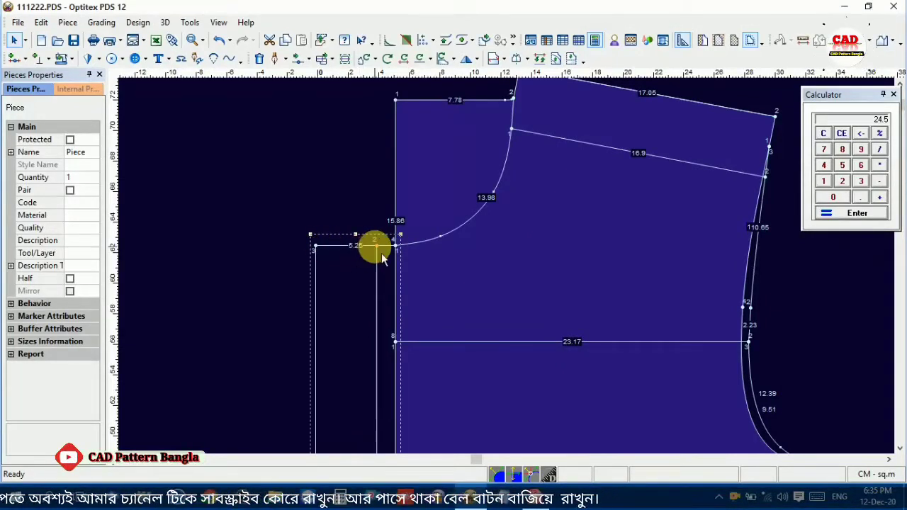
left_click(380, 253)
left_click_drag(383, 261, 378, 266)
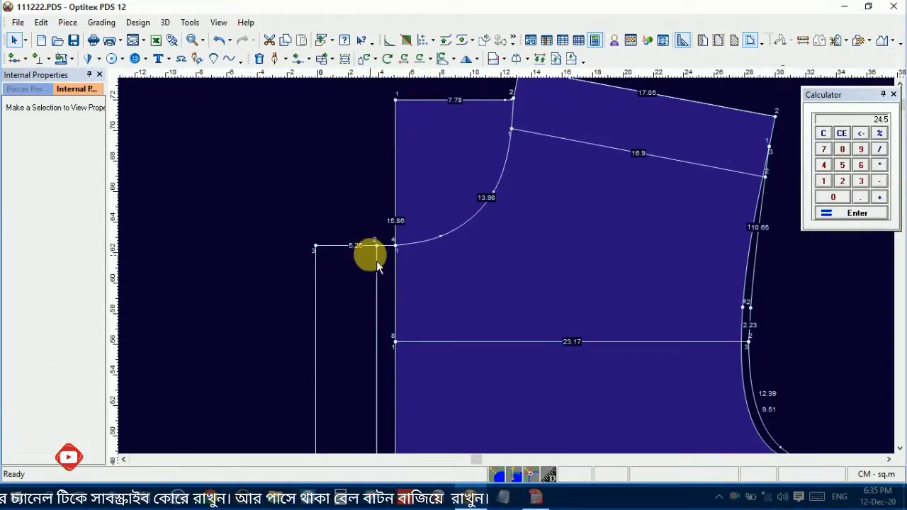
- Add a grade point on the placket extension's top edge where the parallel line meets it, 4 cm from the outer corner
key("p")
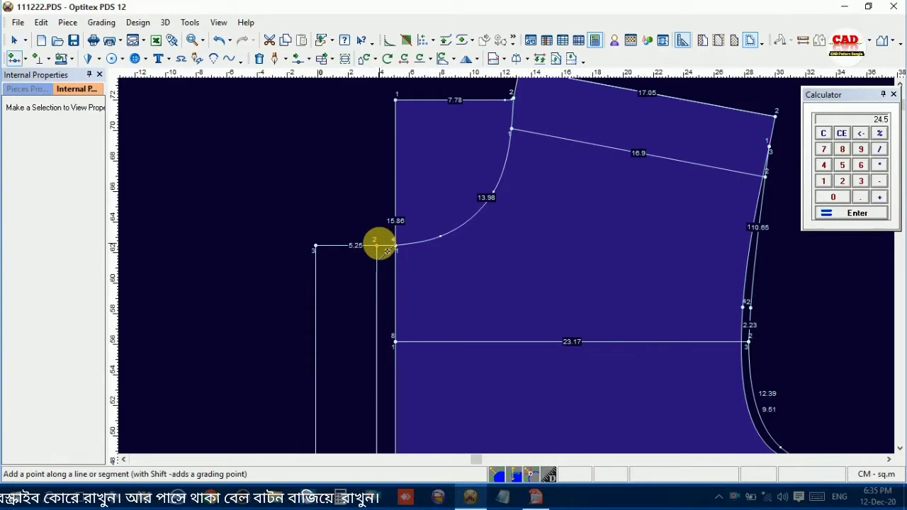
left_click(382, 255)
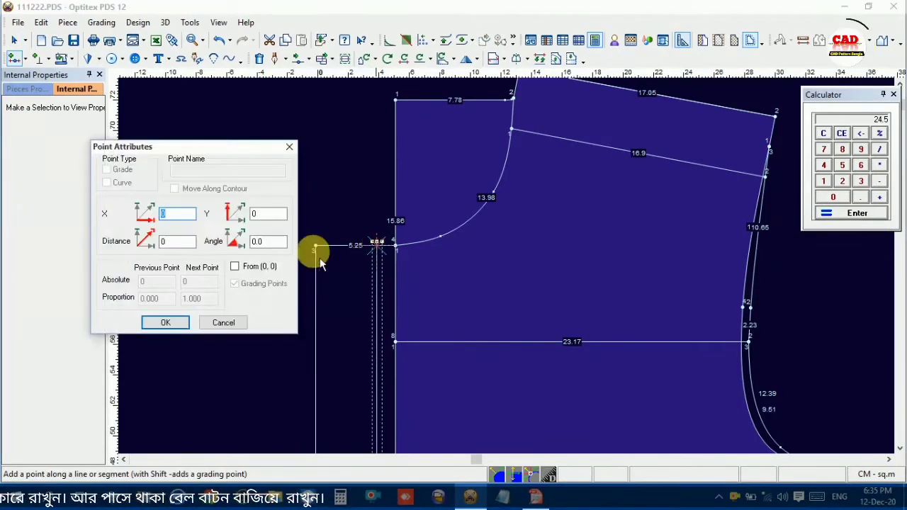
left_click(287, 149)
left_click(376, 245)
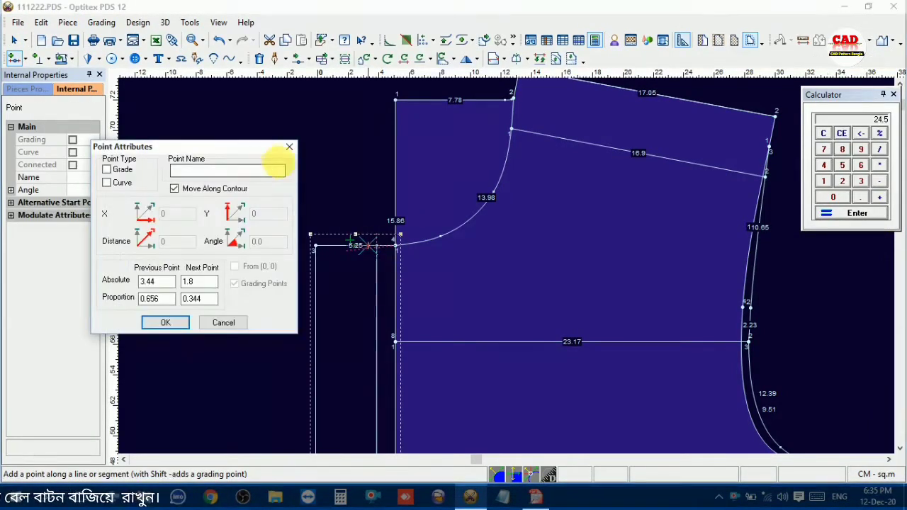
left_click(289, 148)
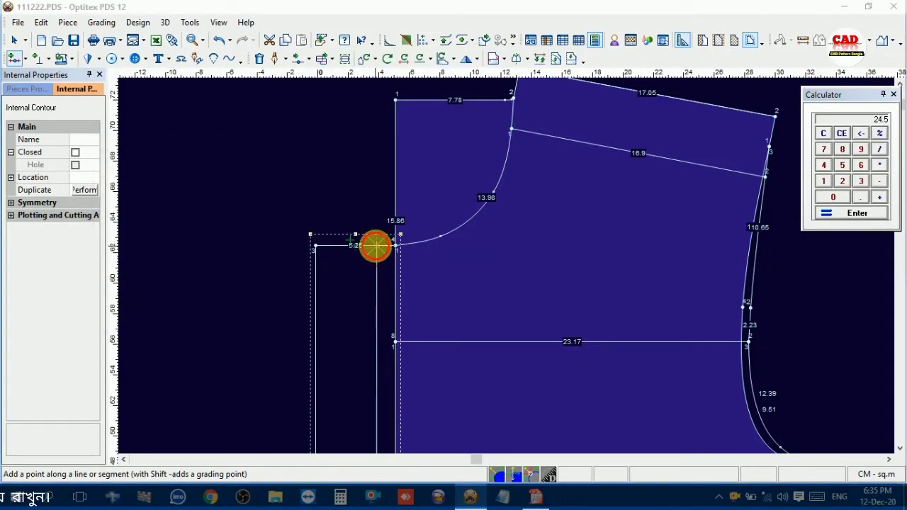
left_click(375, 245)
left_click(107, 169)
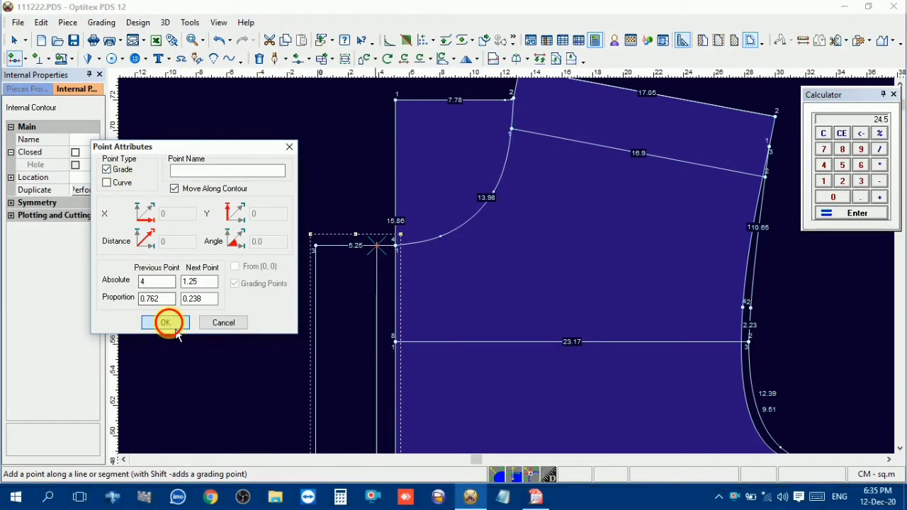
left_click(169, 323)
right_click(295, 183)
left_click(326, 186)
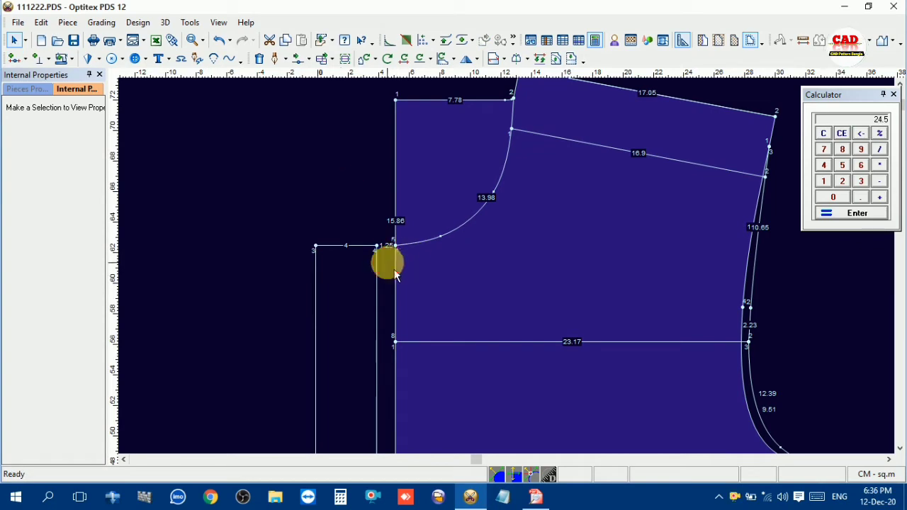
- Examine the placket extension's lower end at the hem and the overall drafted piece
scroll(507, 273, "down", 3)
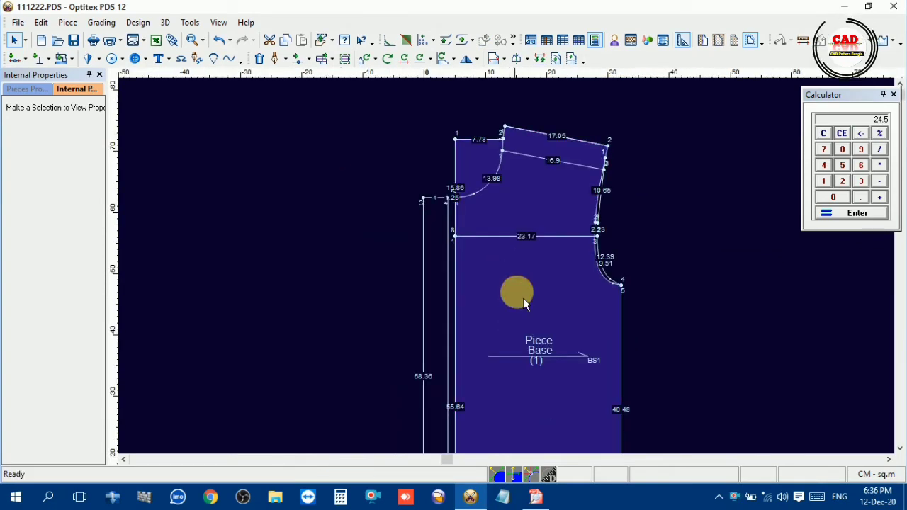
scroll(522, 297, "down", 1)
scroll(512, 268, "up", 3)
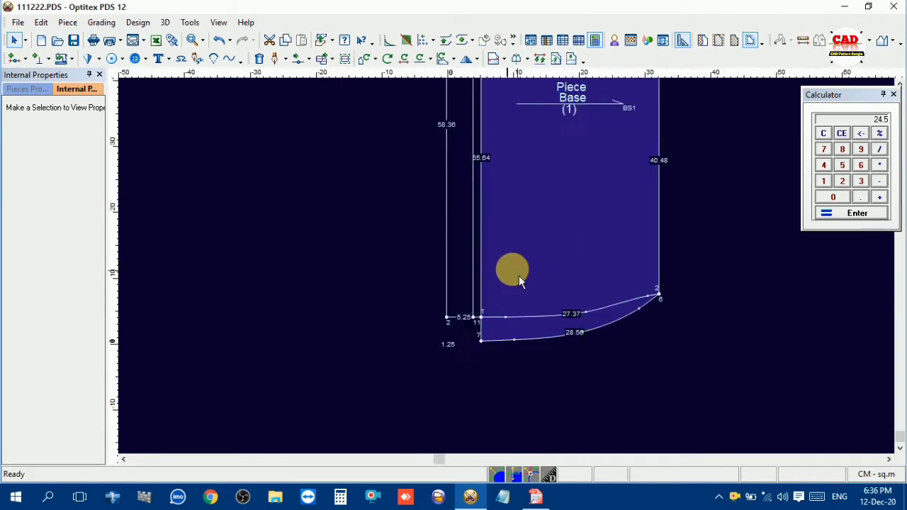
scroll(512, 269, "up", 4)
left_click_drag(410, 248, 411, 251)
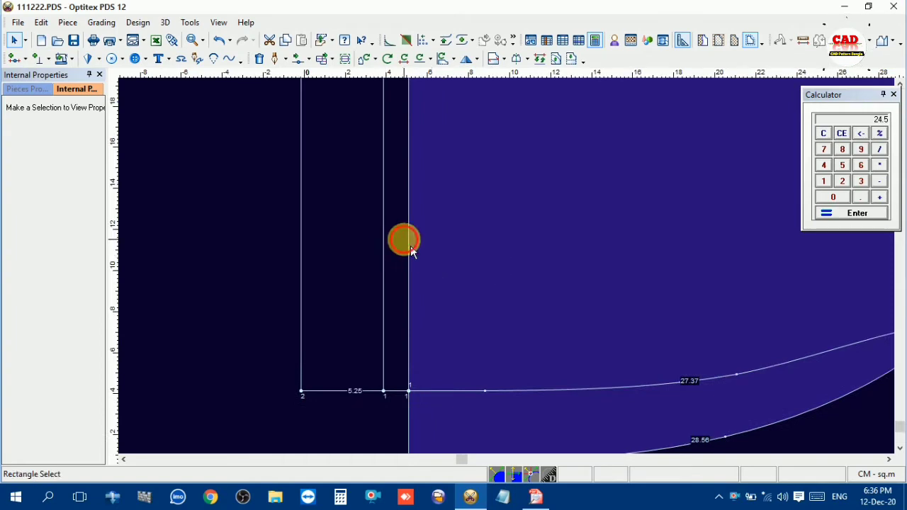
left_click(467, 244)
scroll(513, 265, "down", 6)
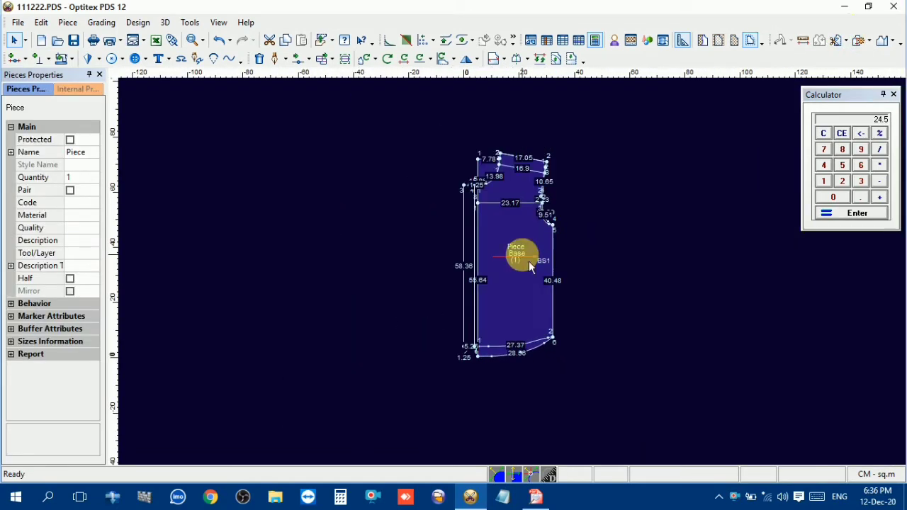
scroll(524, 273, "up", 3)
scroll(519, 275, "down", 1)
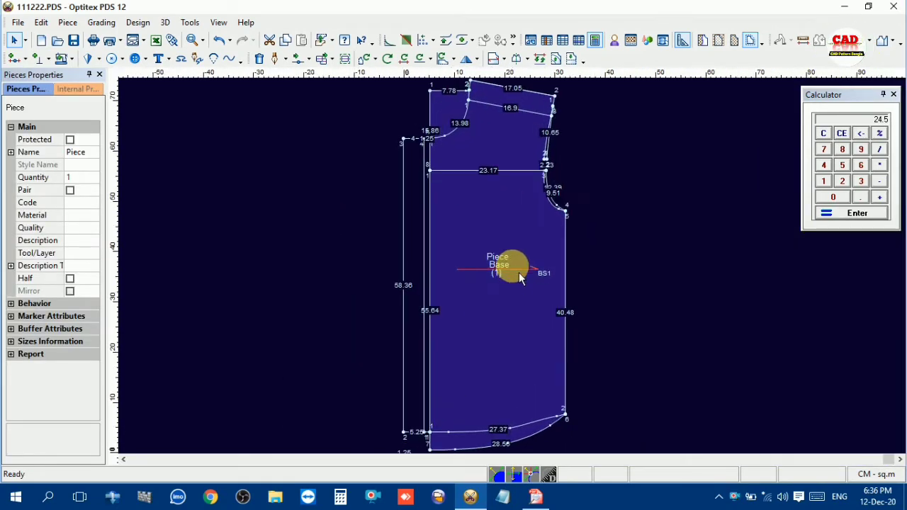
scroll(496, 213, "up", 2)
scroll(510, 273, "down", 3)
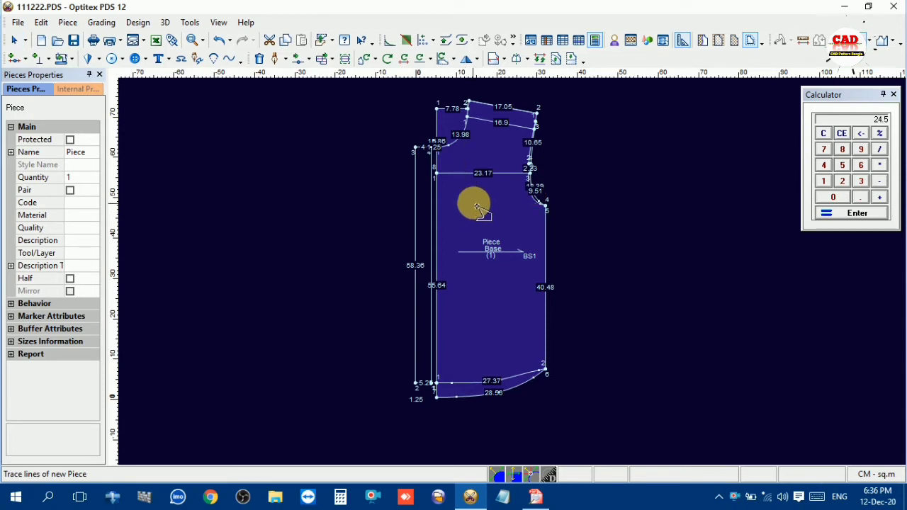
- Trace a back yoke piece from the back neck line, shoulder and armhole contour, yoke line and centre line, and place it beside the draft
scroll(478, 207, "up", 2)
scroll(471, 201, "up", 2)
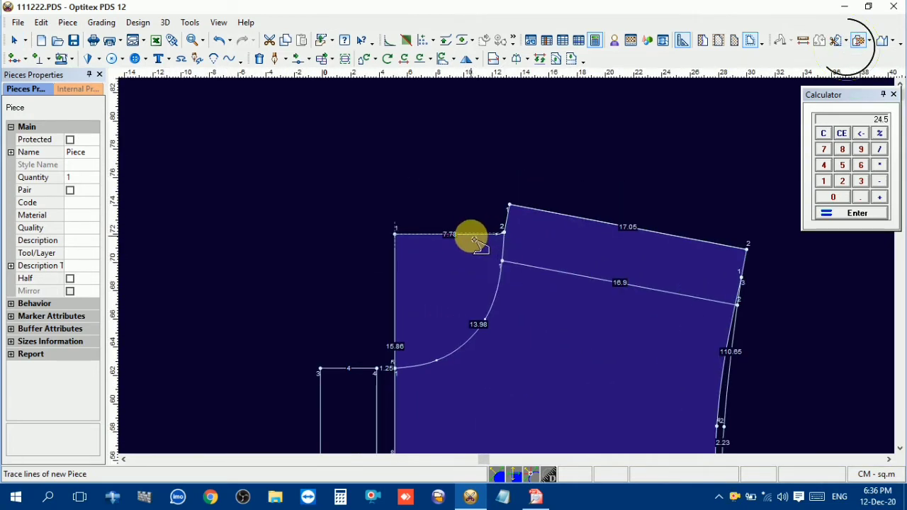
left_click(478, 239)
left_click(511, 223)
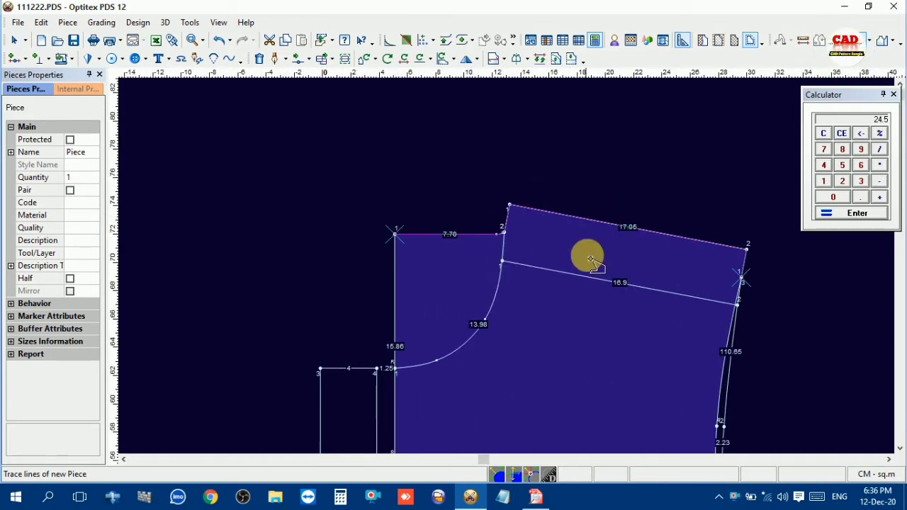
scroll(505, 265, "up", 2)
scroll(572, 305, "down", 2)
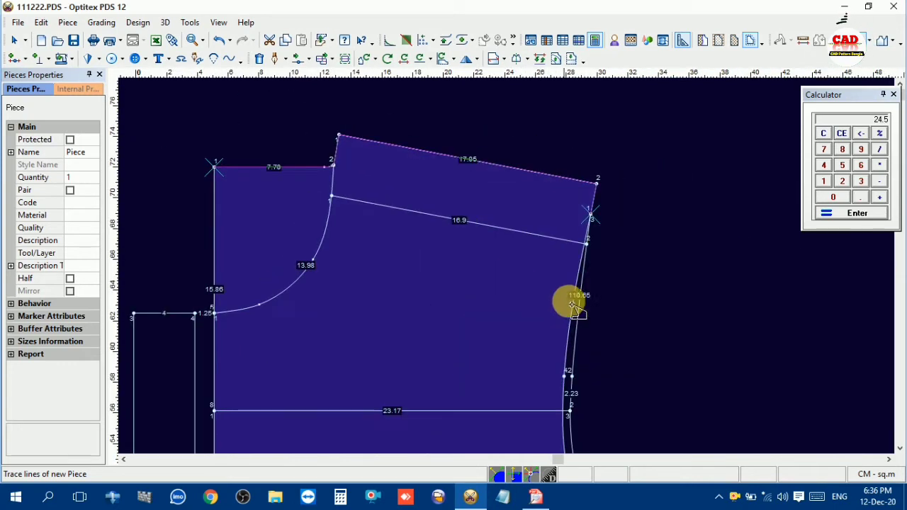
scroll(567, 344, "down", 1)
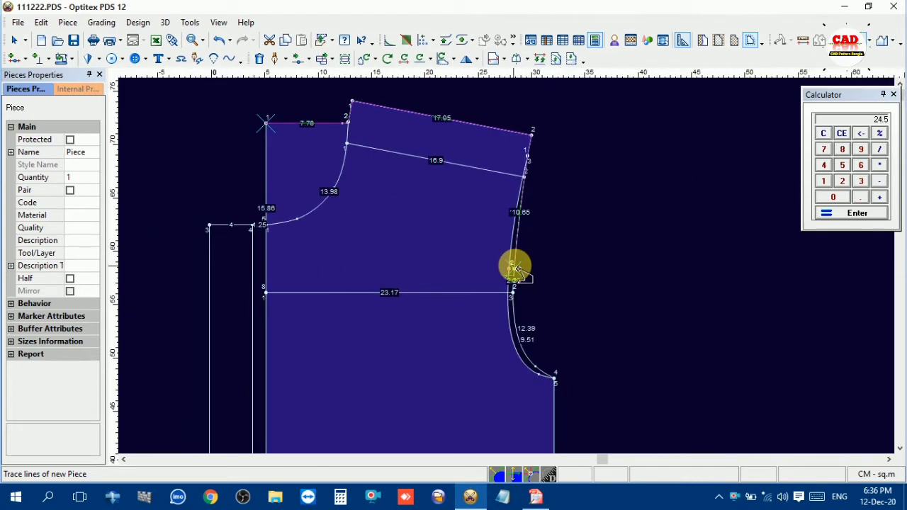
left_click(480, 293)
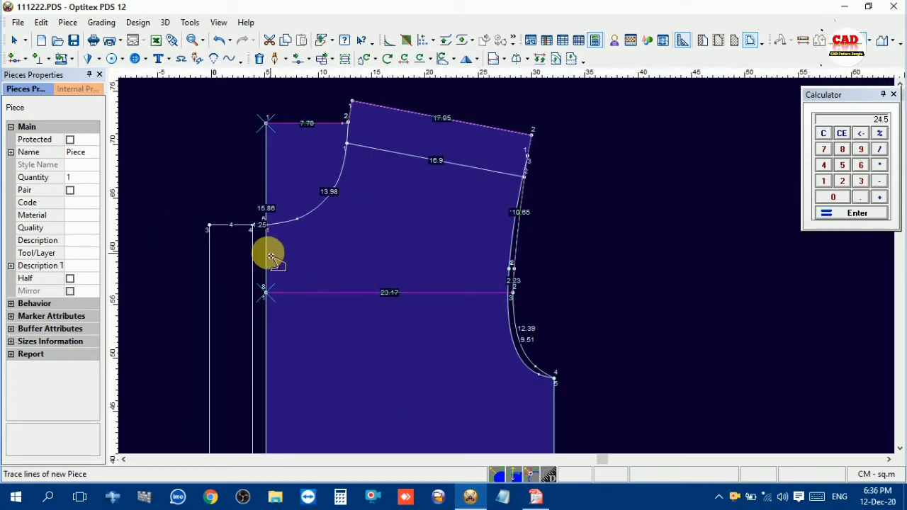
left_click(269, 263)
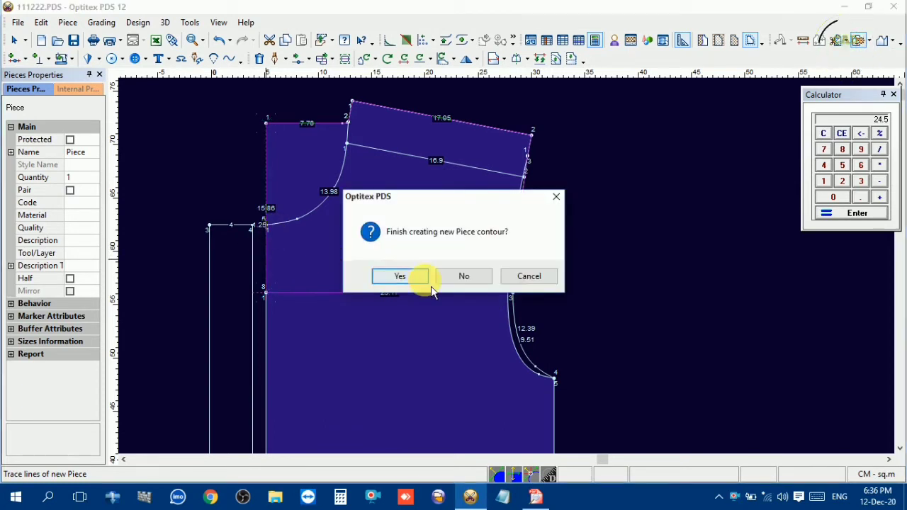
left_click(424, 278)
scroll(508, 270, "down", 1)
left_click_drag(506, 259, 783, 261)
- Trace the back body piece from the yoke line, lower back armhole, side seam, lower hem curve and centre line, and place it beside the draft
scroll(524, 244, "up", 1)
left_click(522, 212)
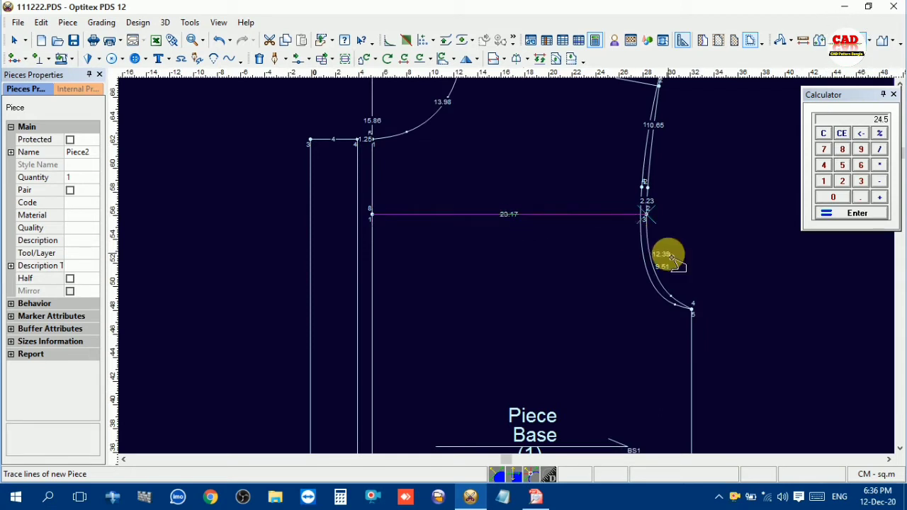
left_click(656, 267)
left_click(692, 358)
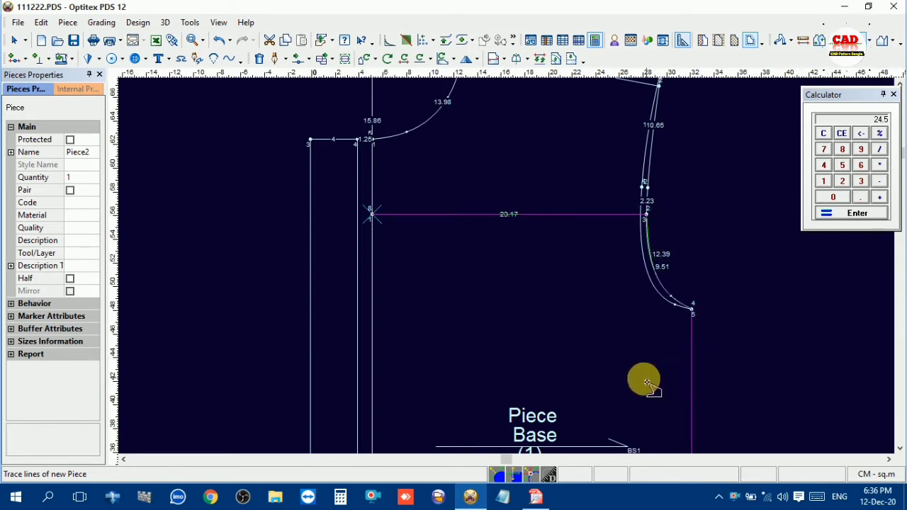
scroll(644, 379, "down", 3)
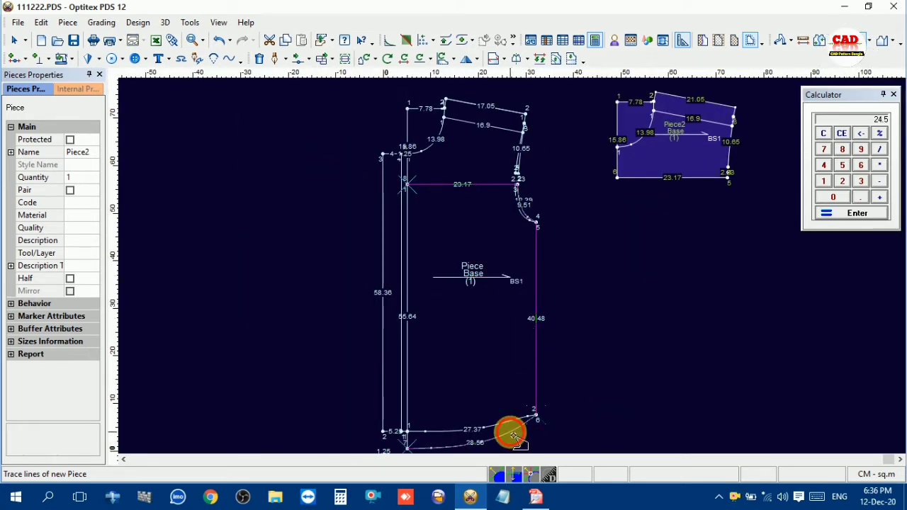
left_click(513, 435)
left_click(406, 409)
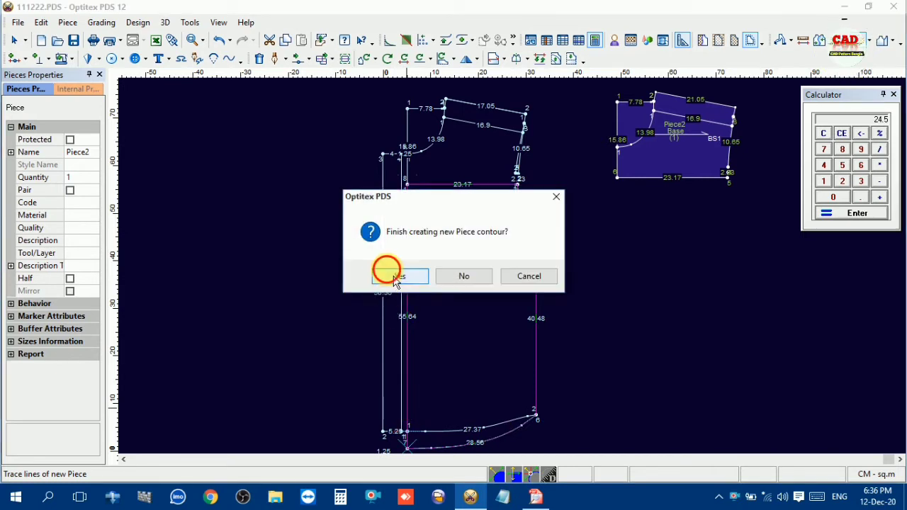
left_click(395, 276)
left_click_drag(469, 243, 691, 241)
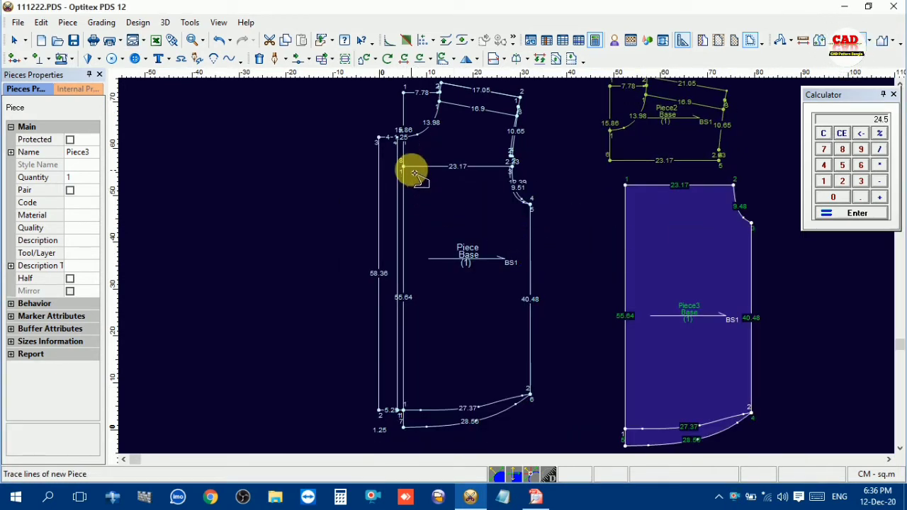
scroll(415, 173, "up", 5)
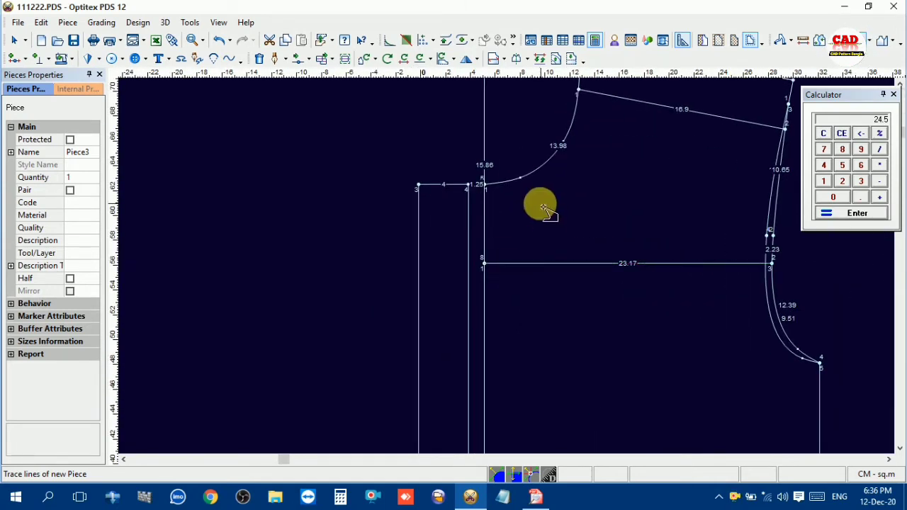
scroll(543, 207, "down", 3)
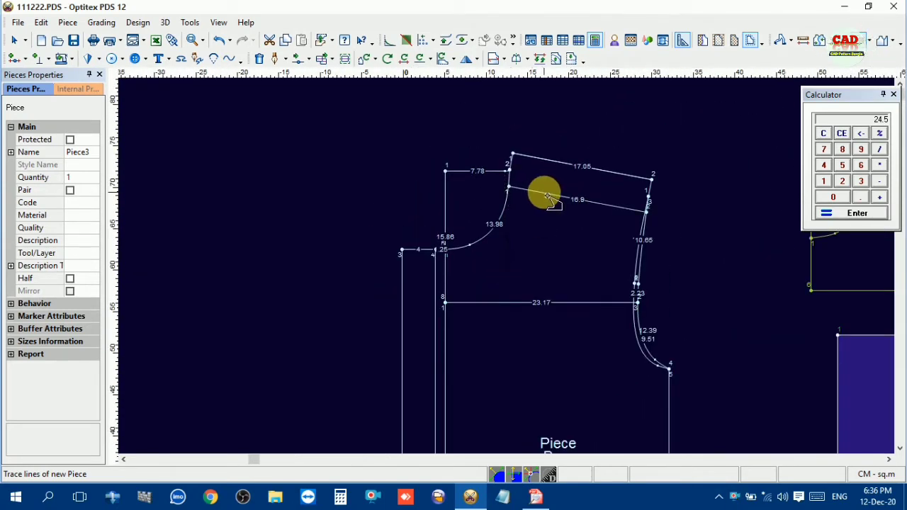
left_click(546, 198)
left_click(506, 219)
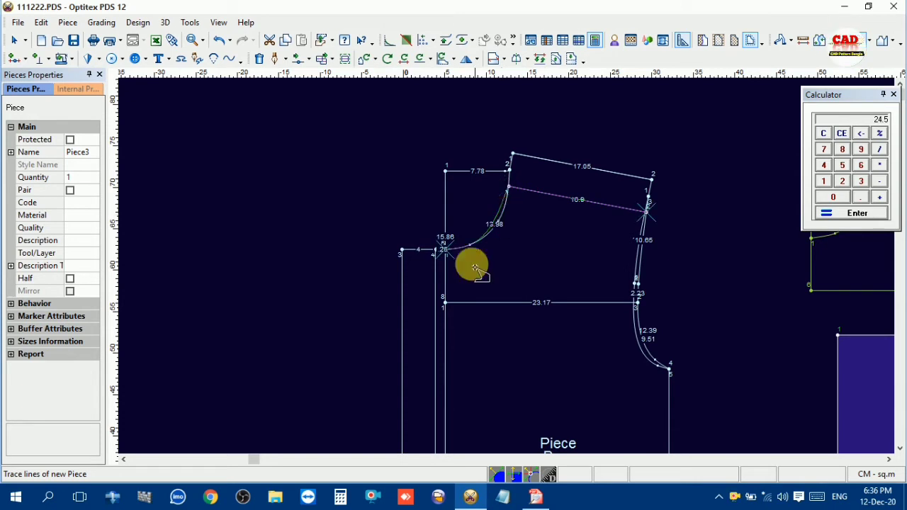
scroll(453, 258, "up", 5)
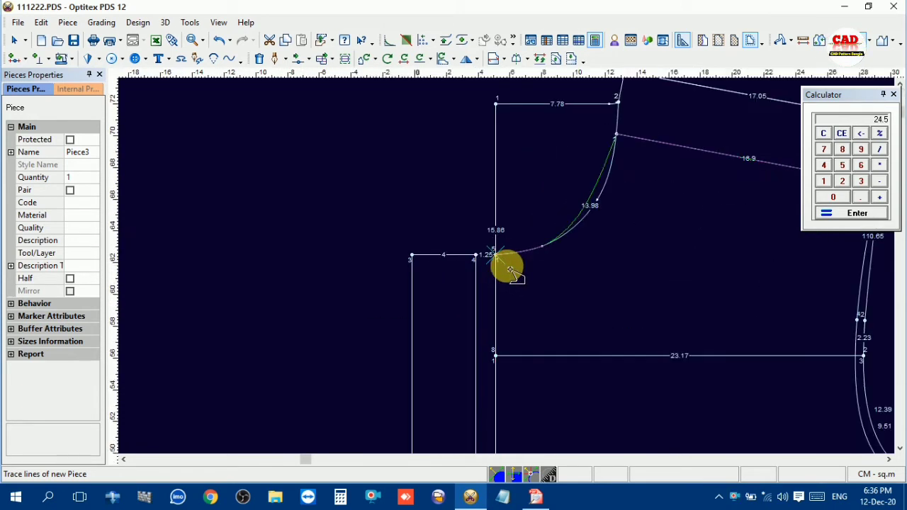
right_click(412, 193)
left_click(439, 201)
key("t")
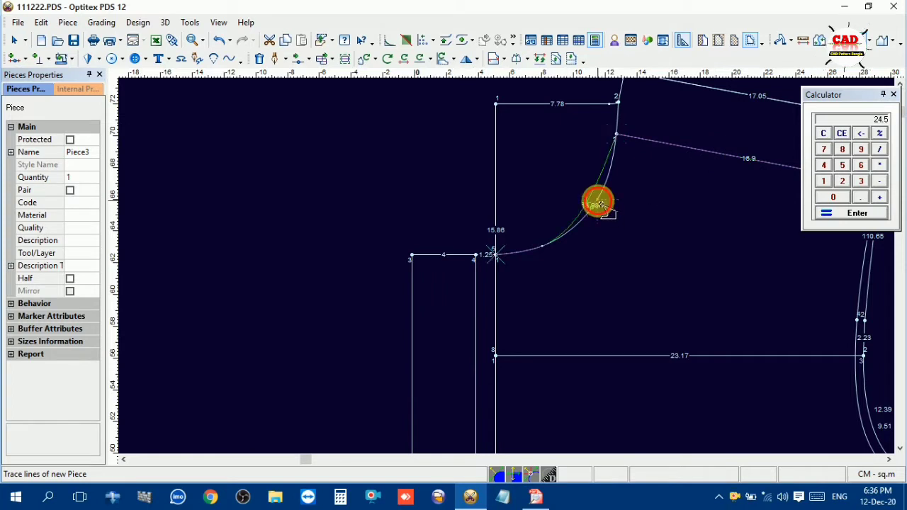
left_click(599, 204)
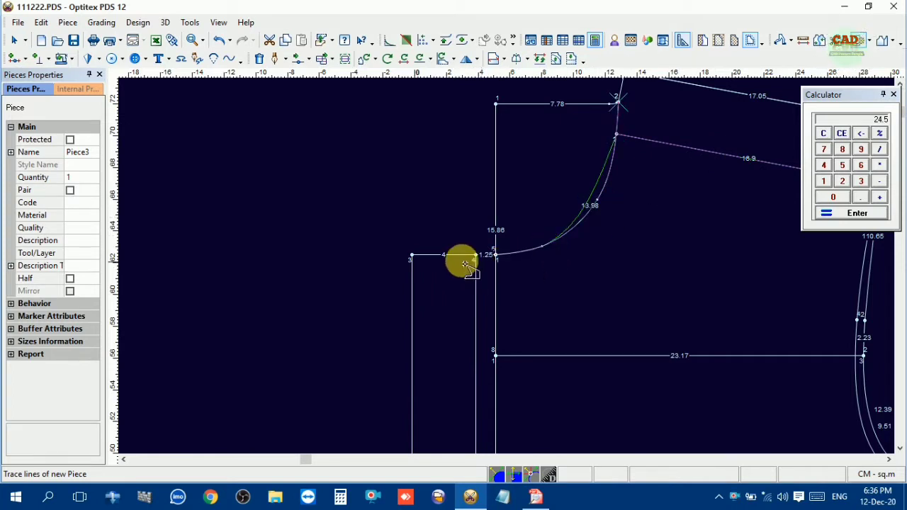
right_click(422, 184)
left_click(454, 190)
left_click(570, 197)
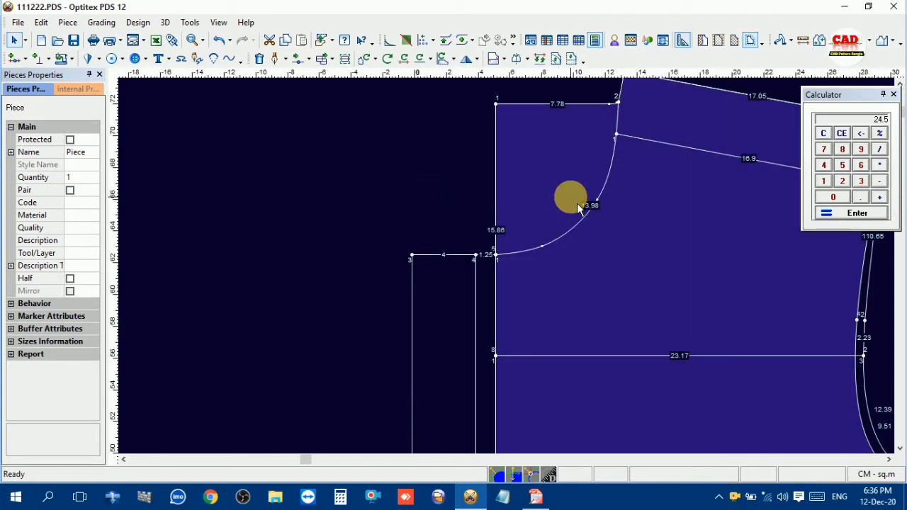
key("t")
left_click(595, 202)
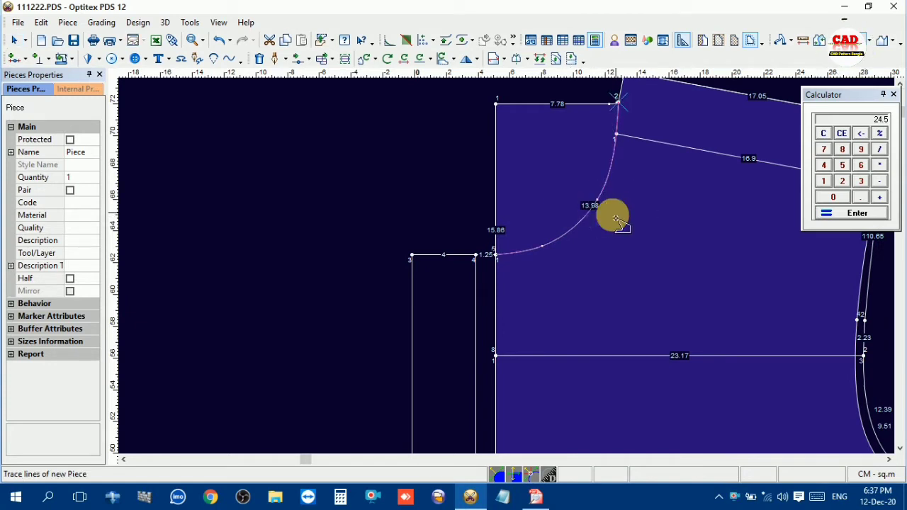
left_click(450, 255)
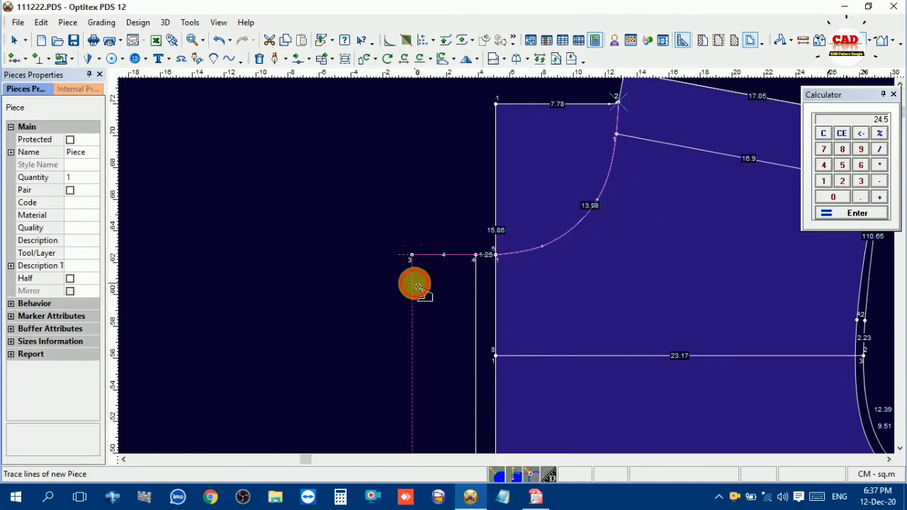
left_click(418, 287)
scroll(538, 319, "down", 4)
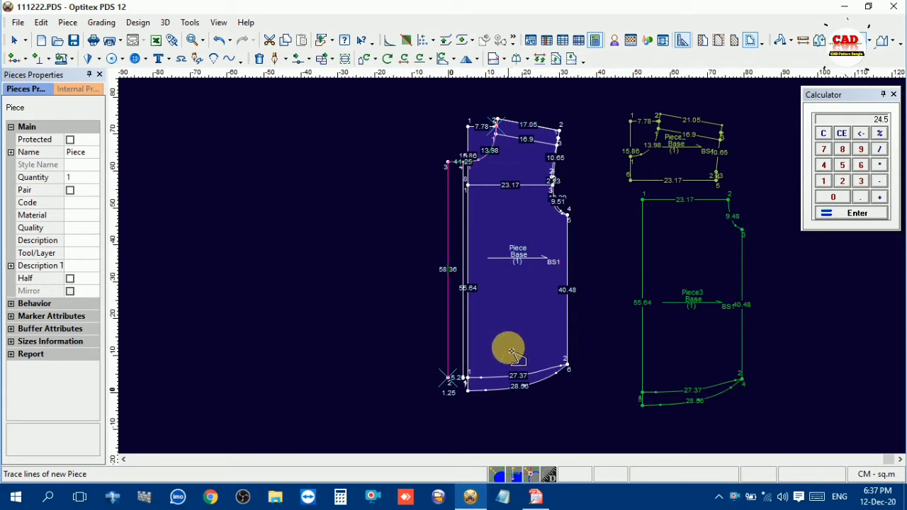
scroll(510, 352, "up", 3)
left_click(413, 320)
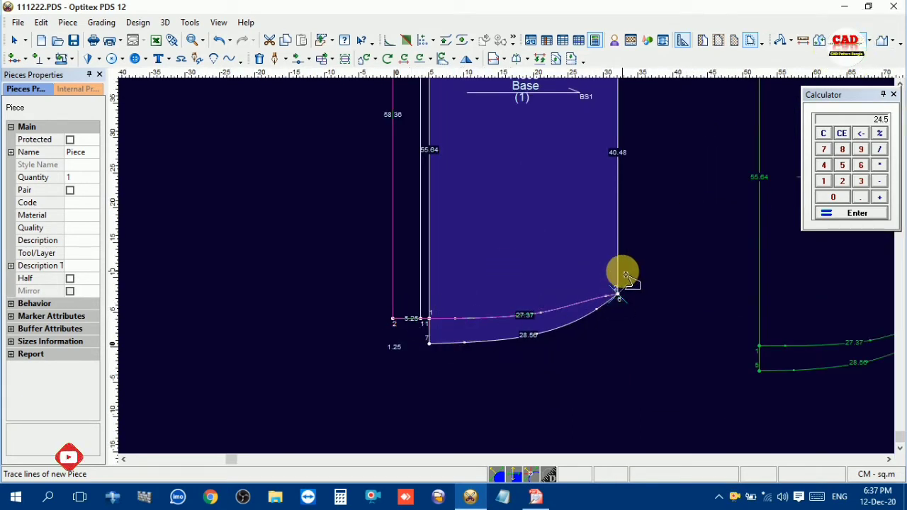
left_click(615, 241)
scroll(506, 266, "down", 3)
scroll(509, 265, "up", 4)
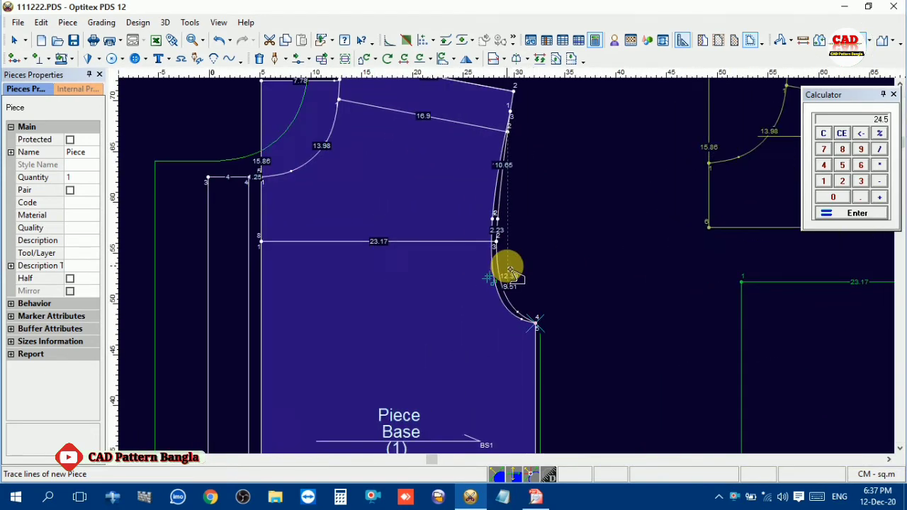
scroll(510, 271, "up", 2)
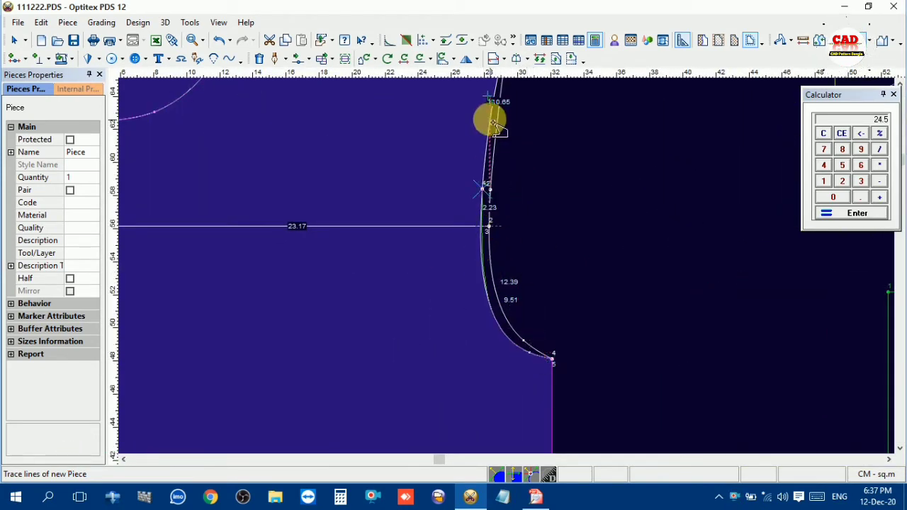
scroll(490, 127, "down", 2)
scroll(490, 206, "up", 2)
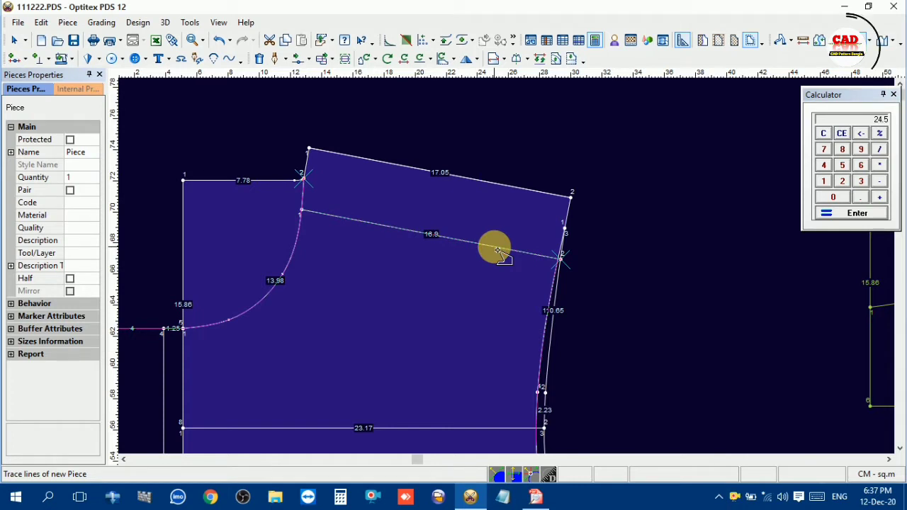
left_click(564, 264)
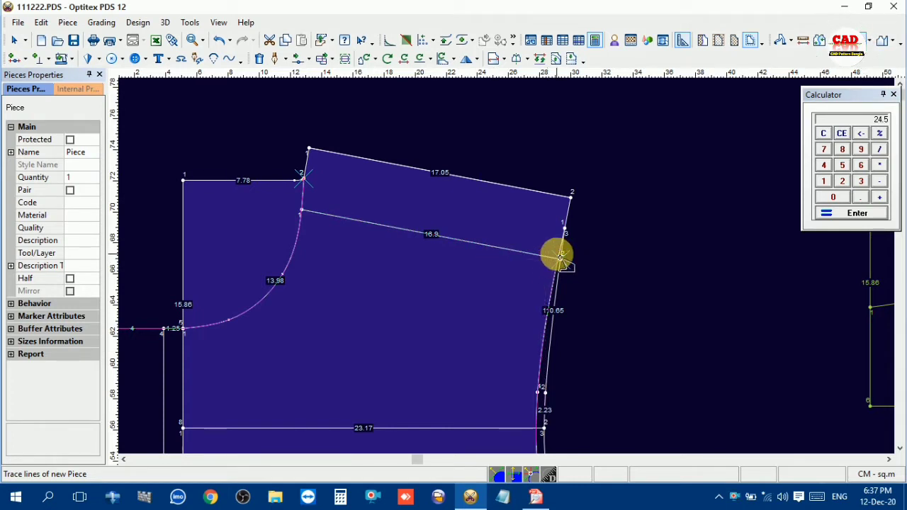
scroll(559, 259, "up", 2)
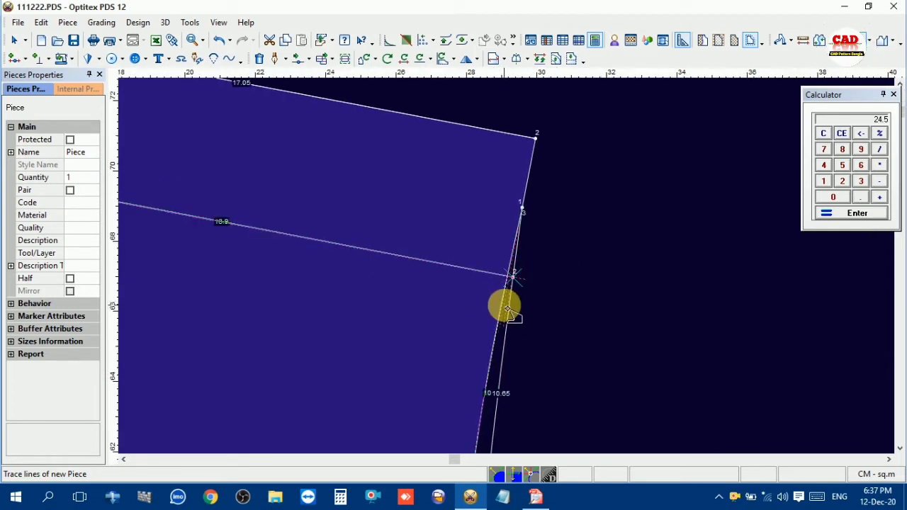
scroll(504, 264, "down", 3)
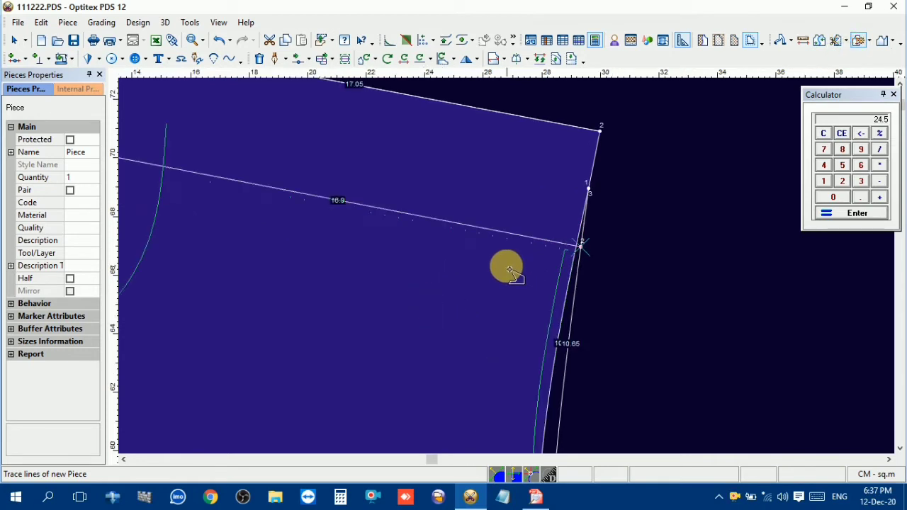
scroll(507, 267, "up", 1)
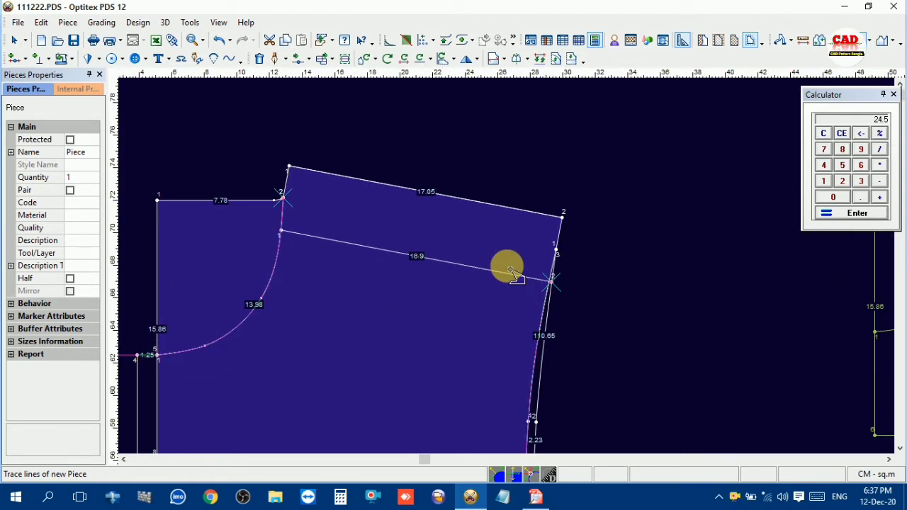
scroll(510, 271, "up", 1)
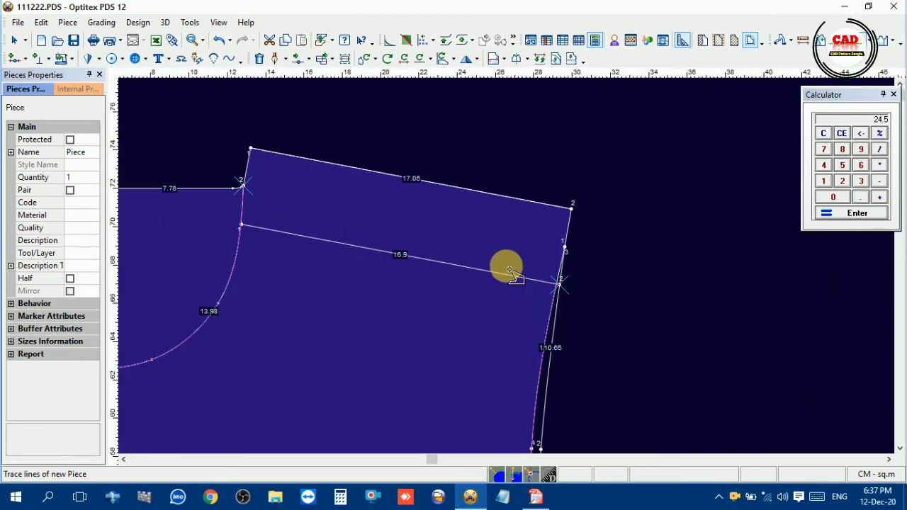
scroll(552, 293, "up", 2)
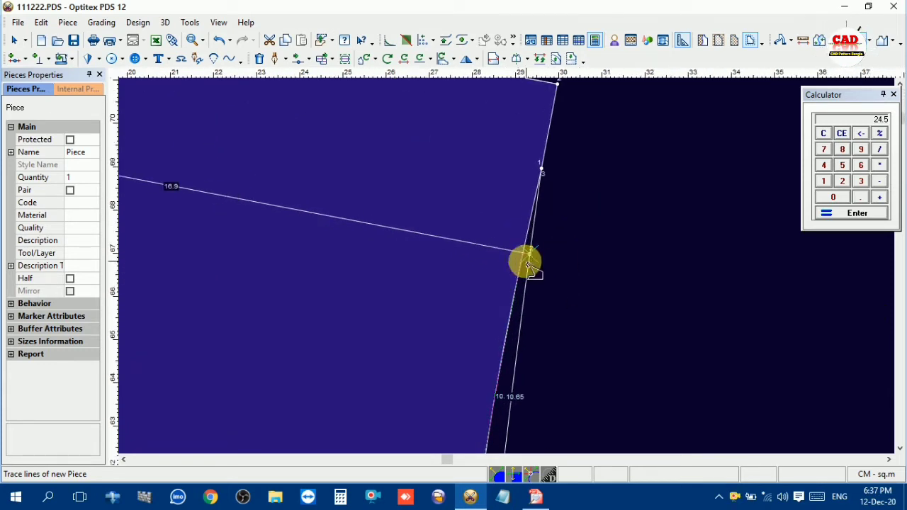
right_click(589, 190)
left_click(607, 210)
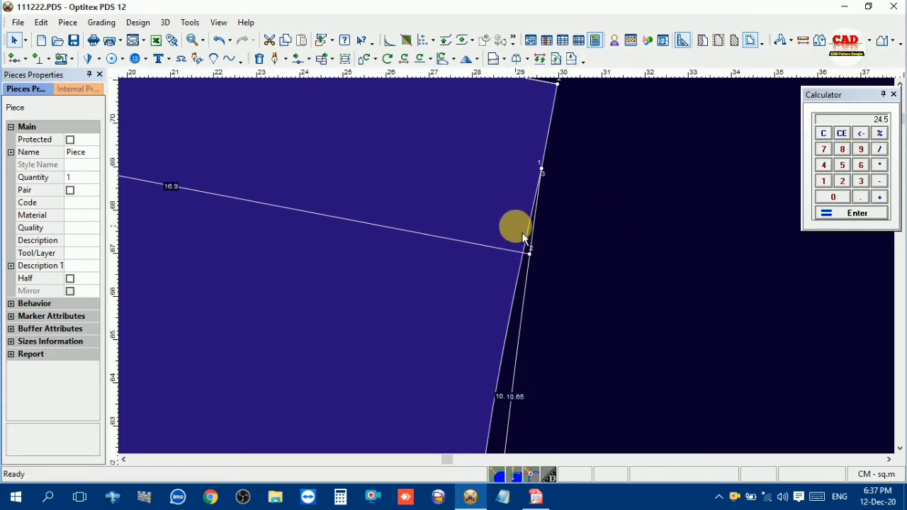
- Move the armhole end of the forward shoulder line about 0.17 cm inward so it sits on the front armhole contour
key("m")
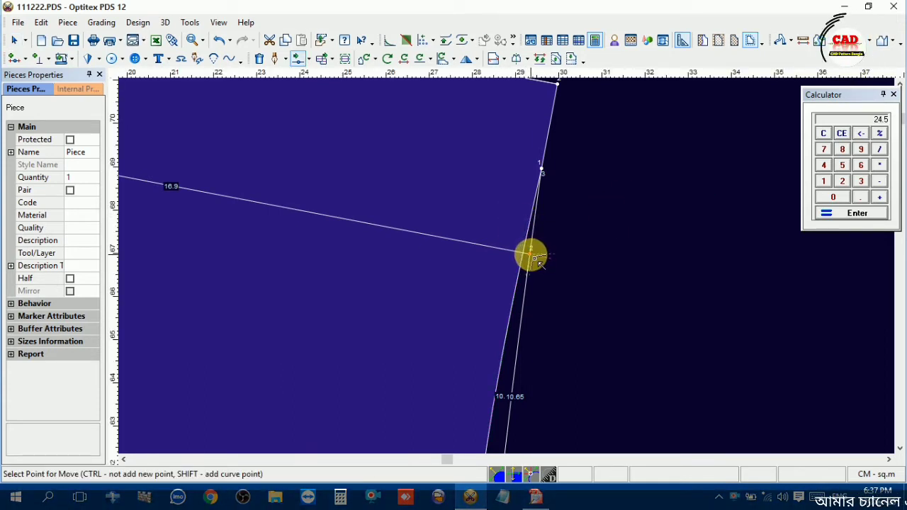
left_click(530, 254)
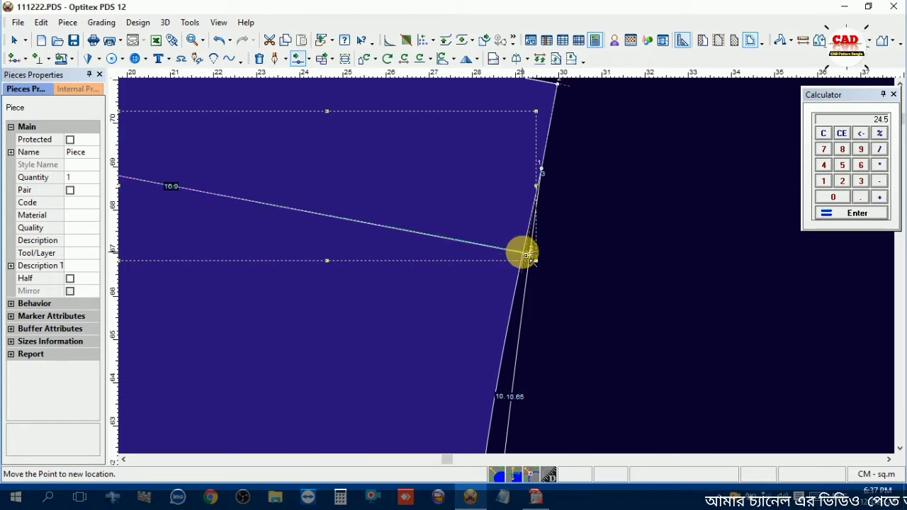
left_click(528, 253)
left_click(428, 320)
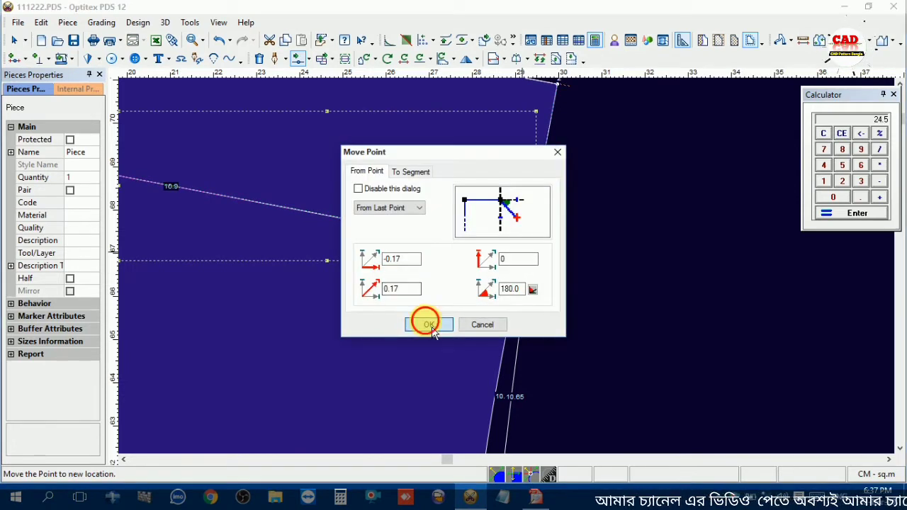
right_click(584, 199)
left_click(599, 207)
left_click(435, 213)
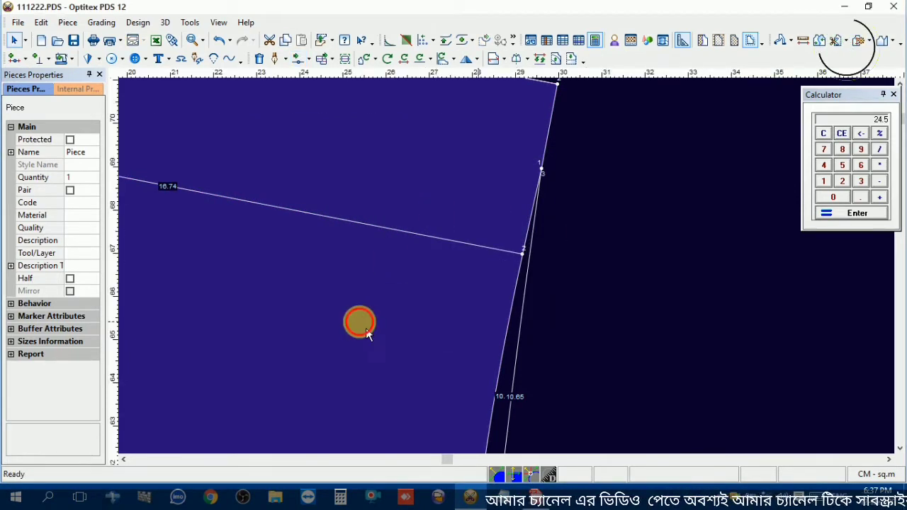
- Add a grade and curve point on the front armhole contour where the forward shoulder line meets it
key("a")
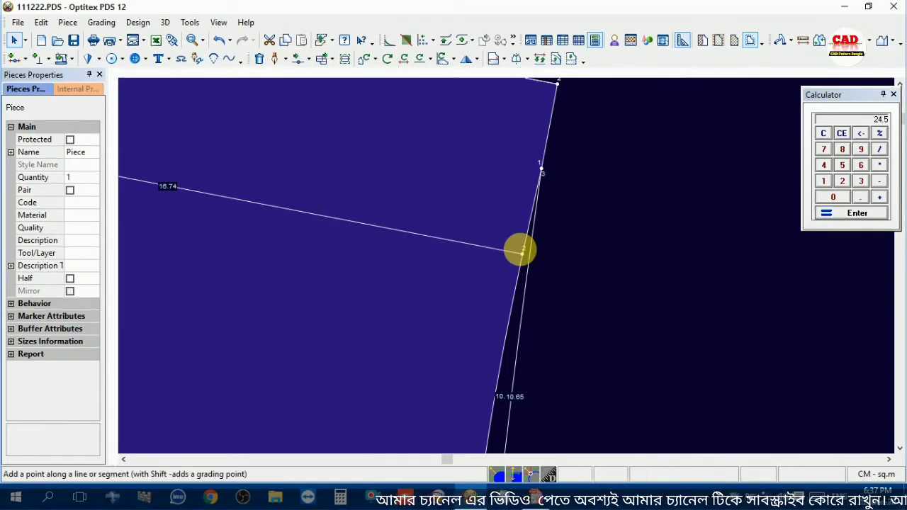
left_click(524, 255)
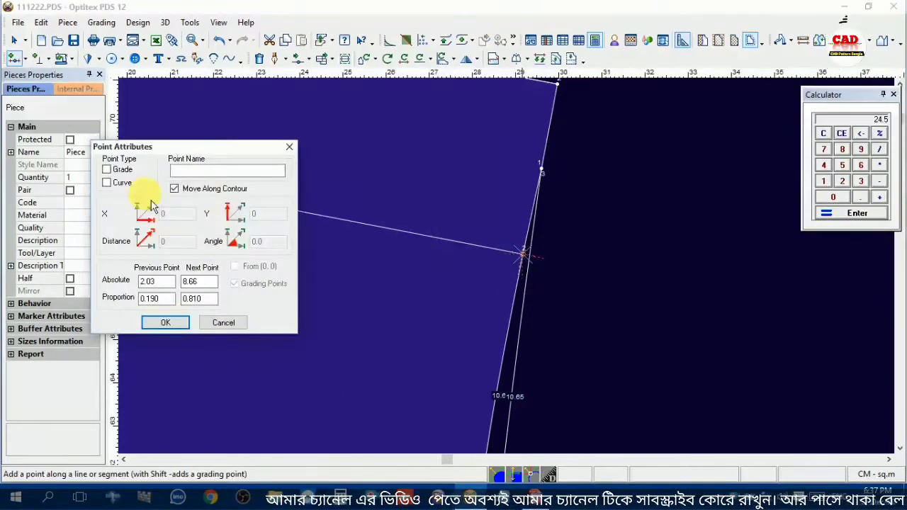
left_click(107, 170)
left_click(107, 183)
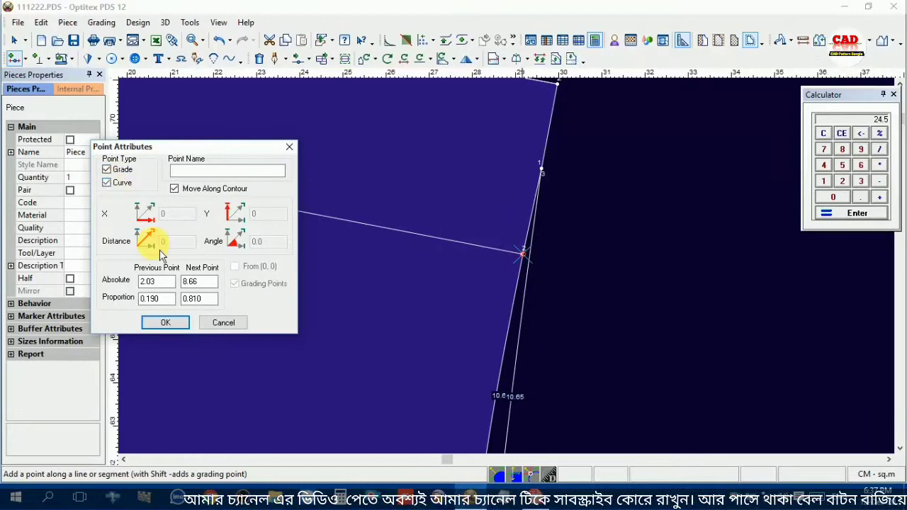
left_click(166, 322)
right_click(637, 206)
left_click(649, 211)
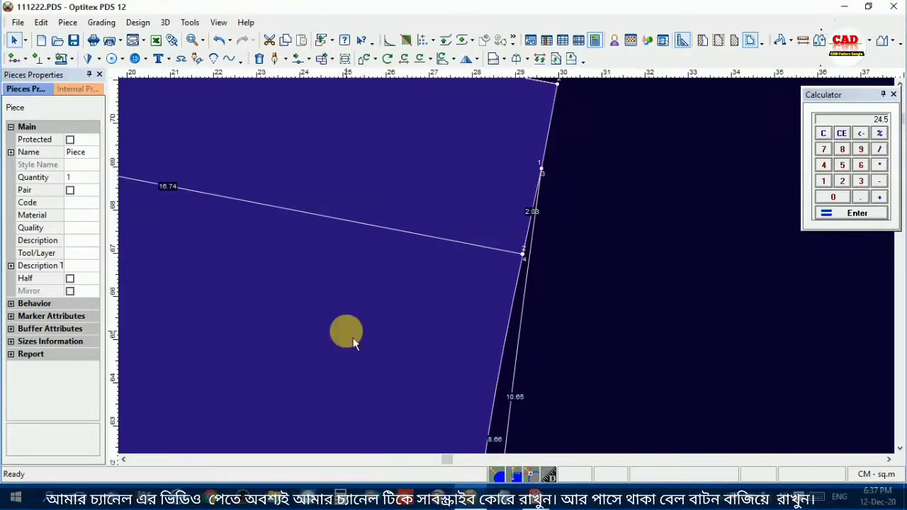
- Start tracing the front piece along the front neck curve, forward shoulder line and front armhole
scroll(506, 266, "down", 5)
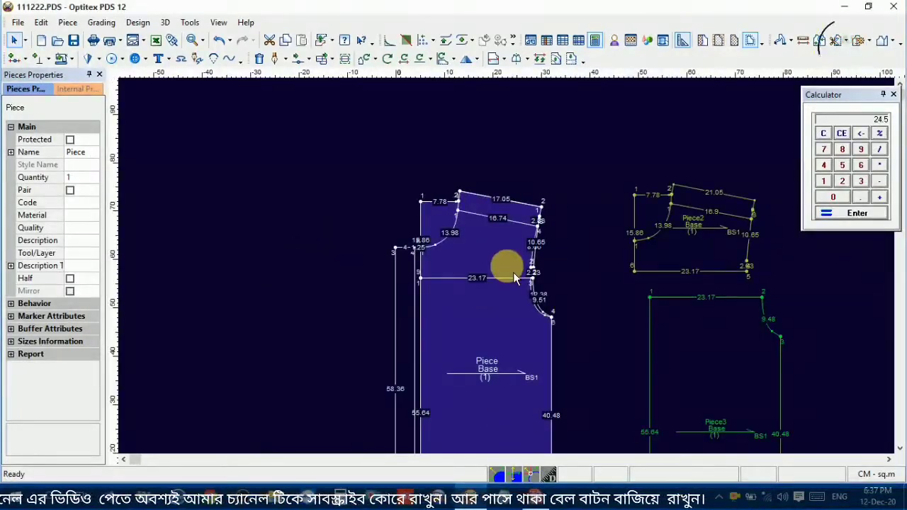
scroll(472, 252, "up", 5)
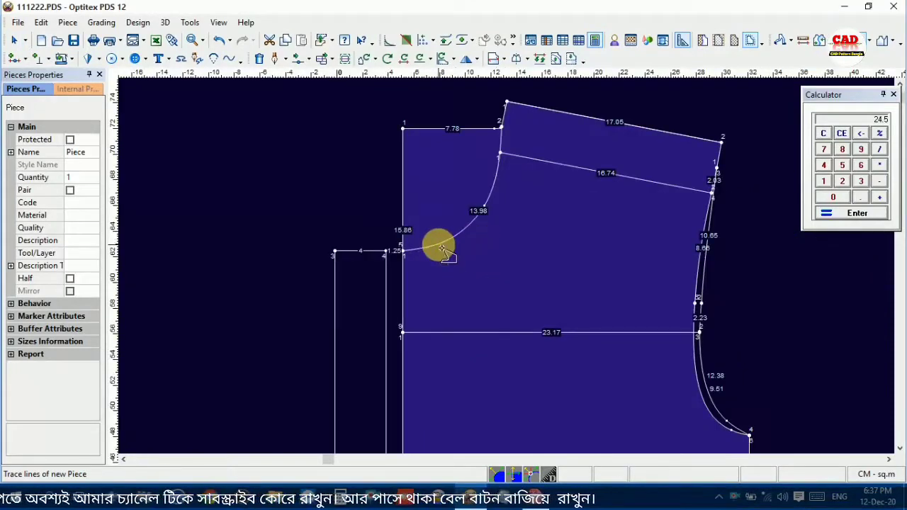
left_click(536, 159)
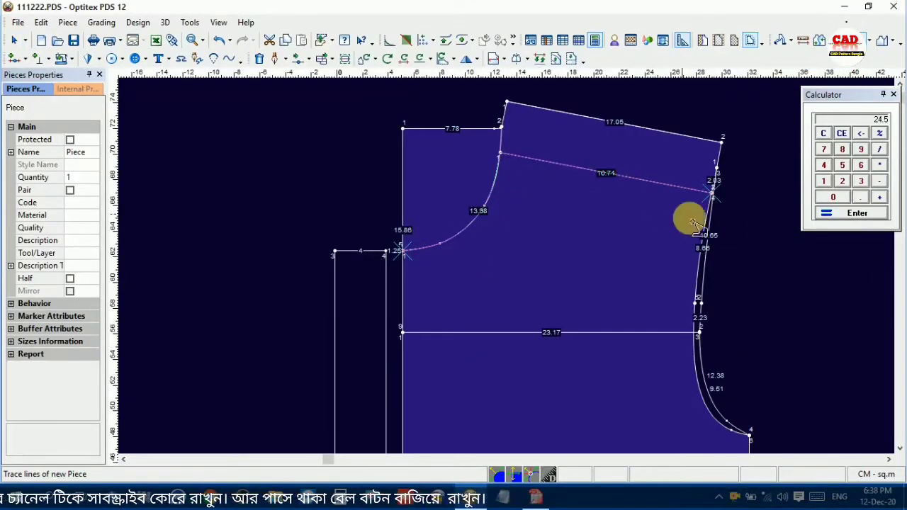
scroll(701, 230, "up", 2)
scroll(513, 266, "up", 1)
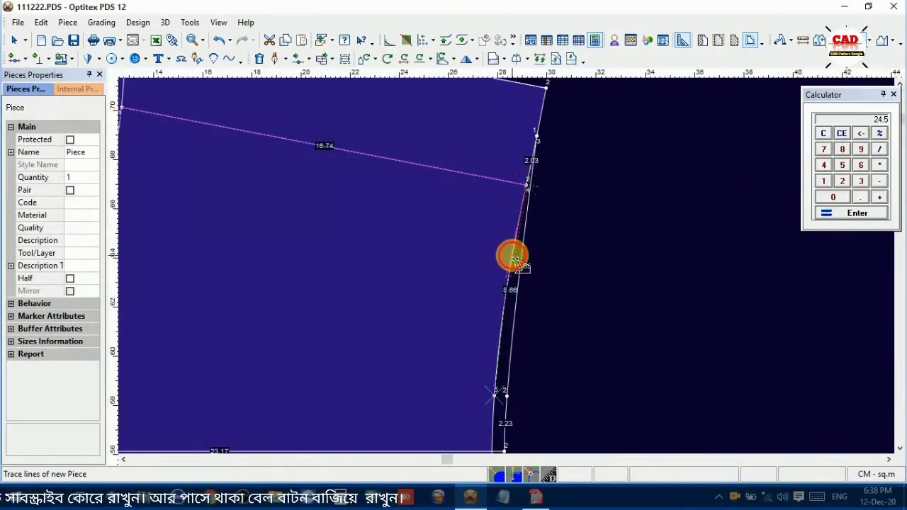
scroll(510, 305, "down", 2)
left_click(504, 319)
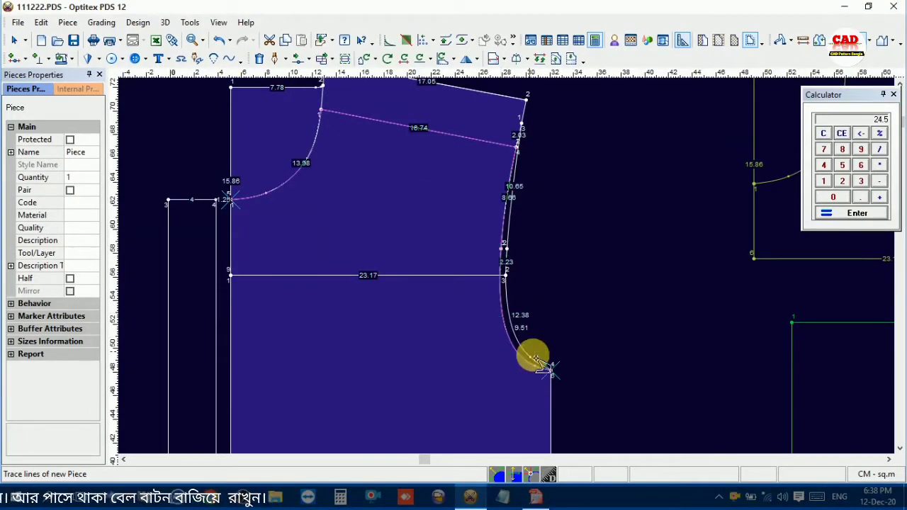
- Complete the front piece contour with the side seam, upper hem curve and placket extension's outer edges, and place it beside the draft's placket side
scroll(399, 427, "down", 3)
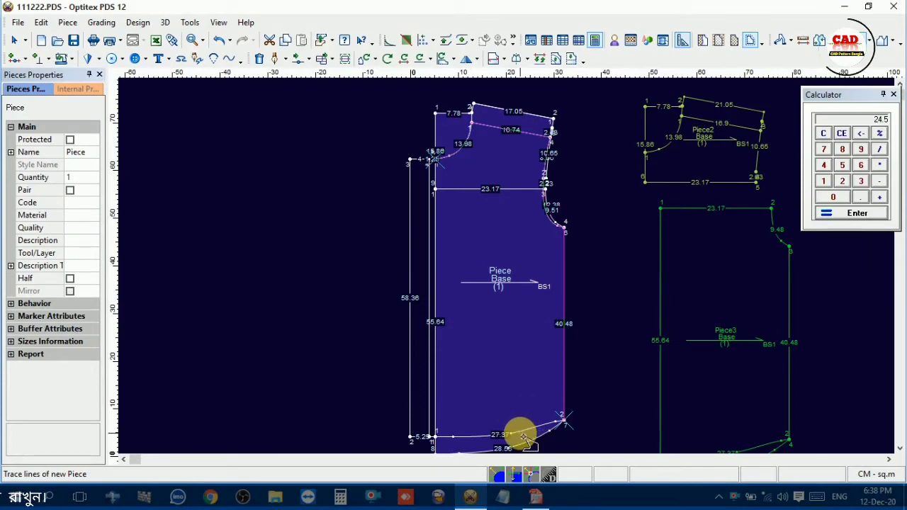
left_click(475, 425)
scroll(472, 269, "up", 3)
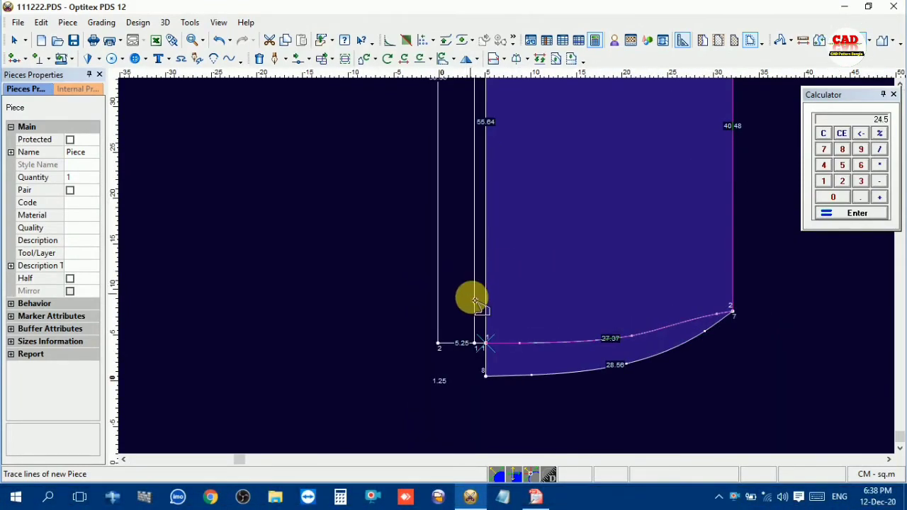
left_click(437, 299)
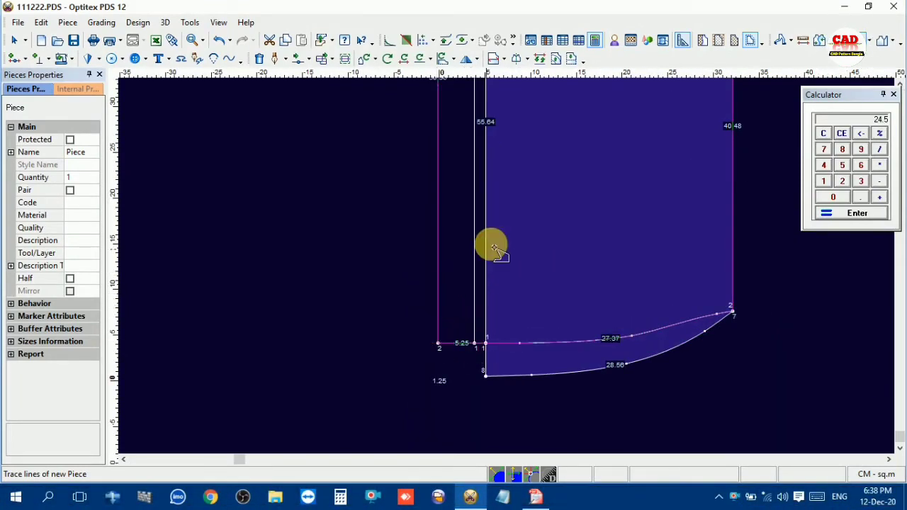
scroll(494, 199, "down", 3)
scroll(500, 124, "up", 3)
left_click(515, 261)
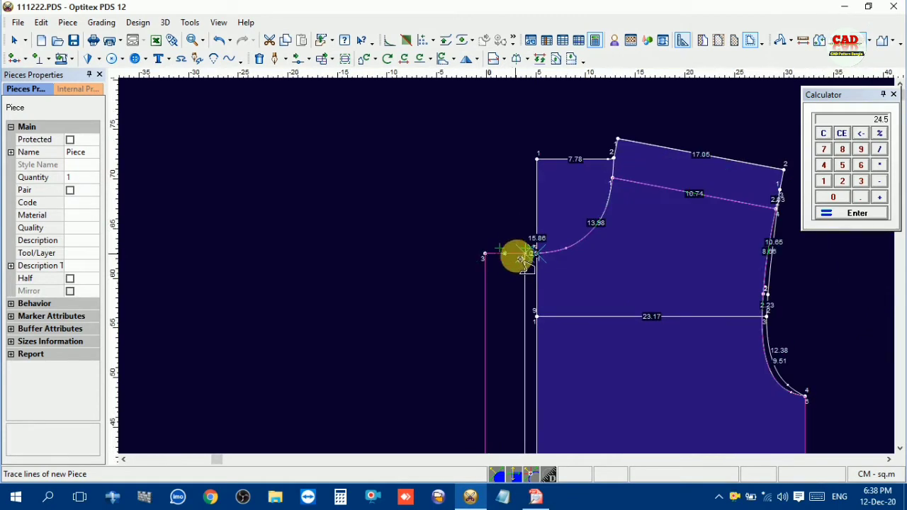
scroll(532, 256, "up", 2)
left_click(512, 258)
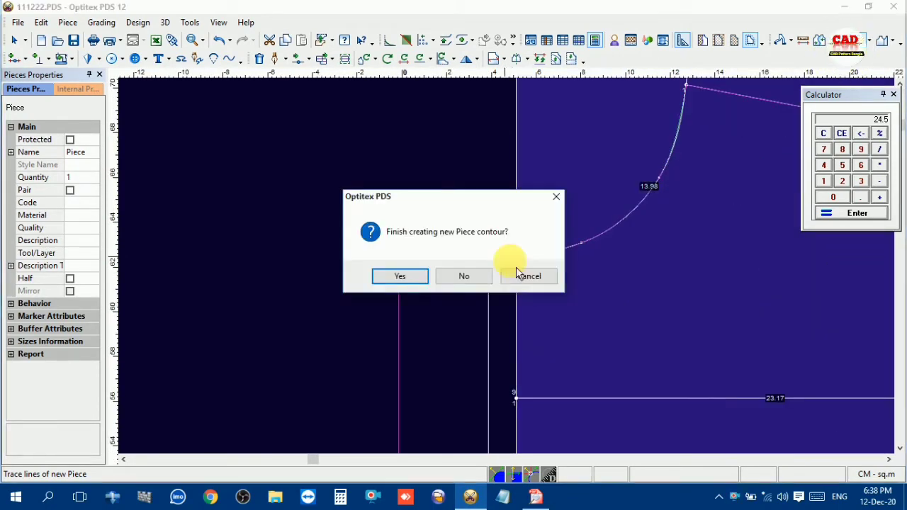
left_click(401, 276)
scroll(680, 344, "down", 4)
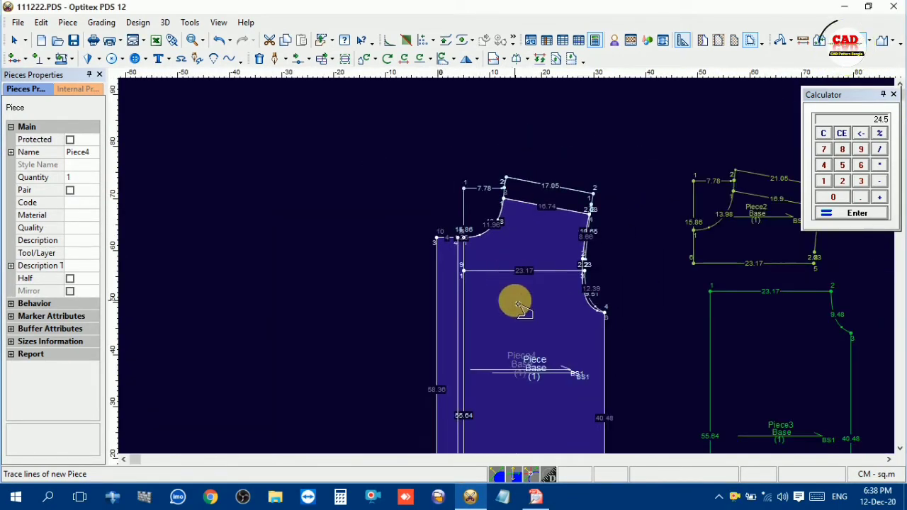
left_click(260, 221)
scroll(506, 262, "down", 1)
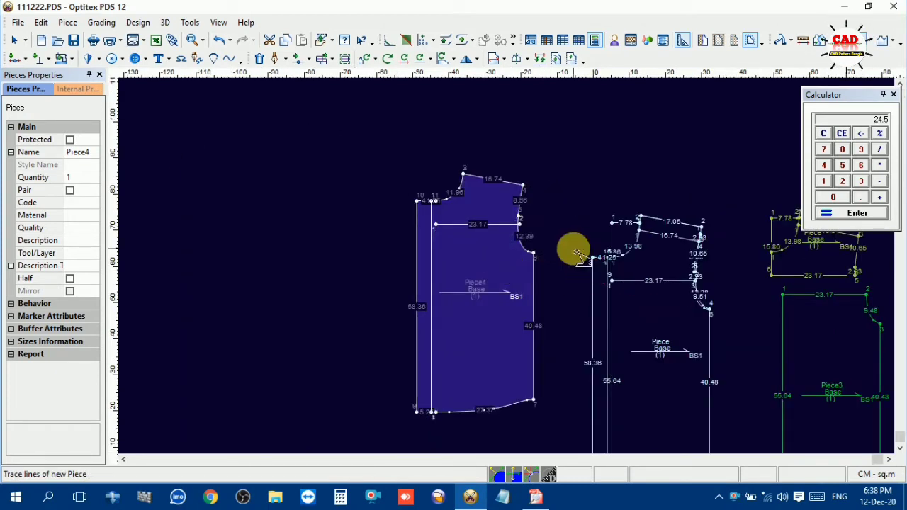
- Draw a straight internal centre-front line on the front piece from the end of the neck curve down to the hem
right_click(577, 186)
key("Escape")
left_click(647, 309)
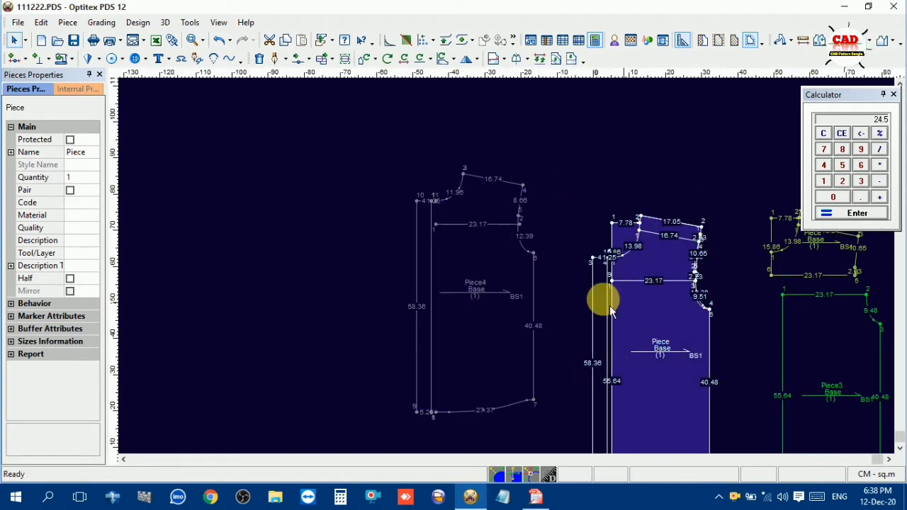
left_click(475, 251)
scroll(509, 259, "up", 2)
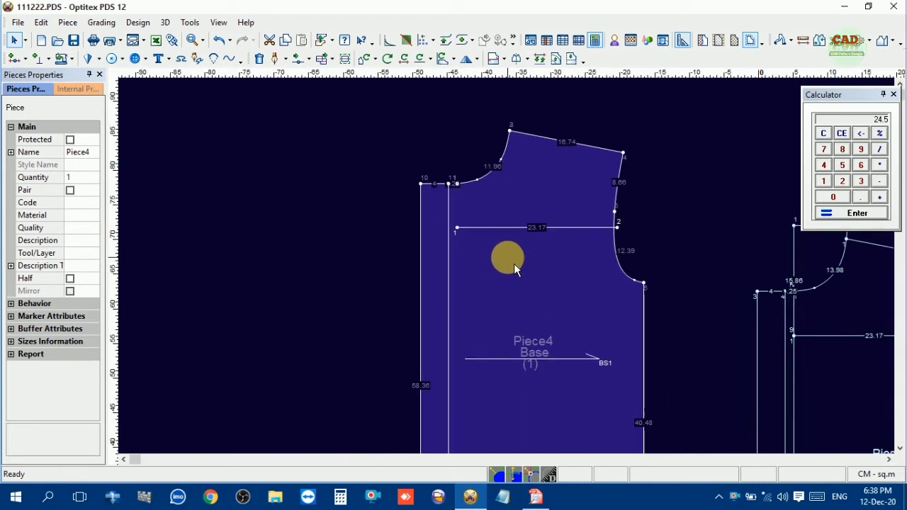
key("d")
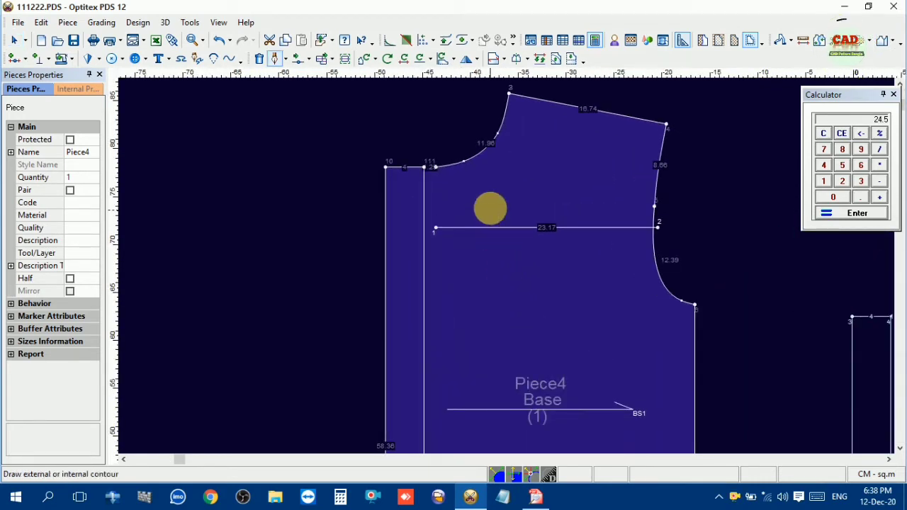
left_click(436, 167)
left_click(429, 321)
scroll(475, 356, "down", 2)
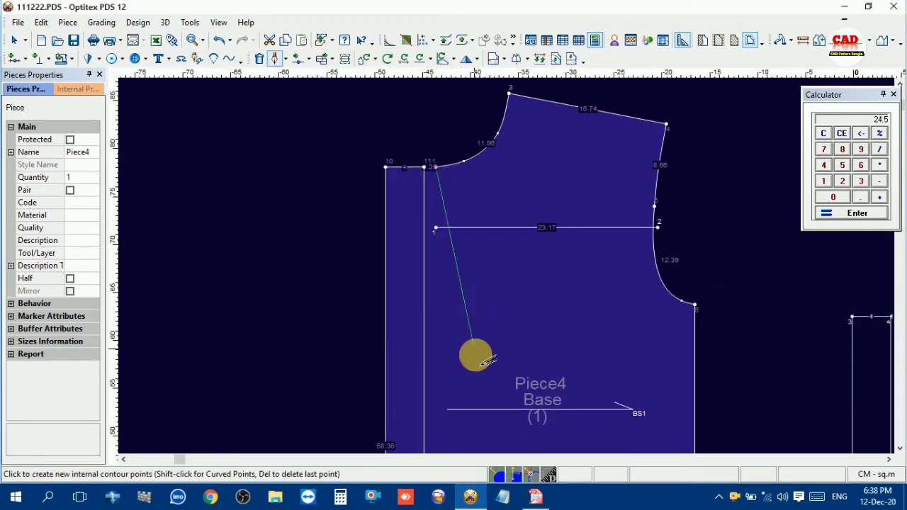
scroll(506, 315, "up", 1)
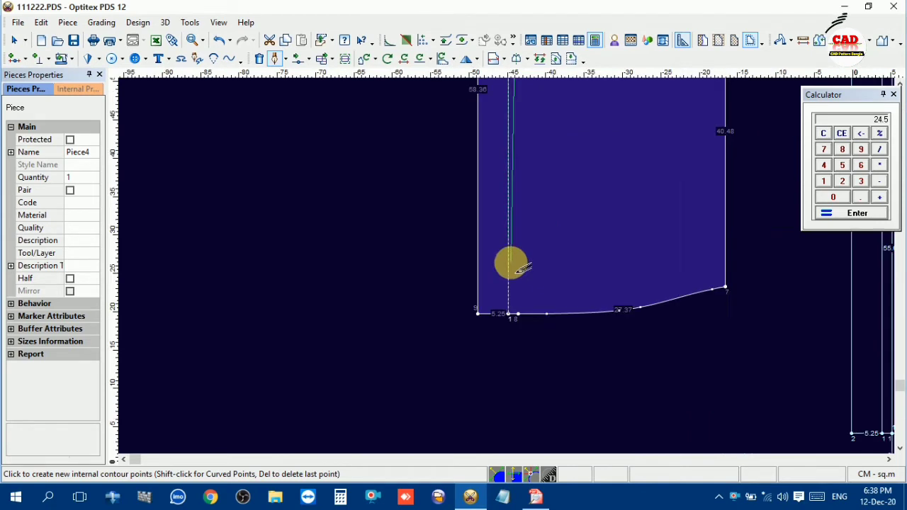
left_click(519, 316)
left_click(429, 323)
right_click(369, 148)
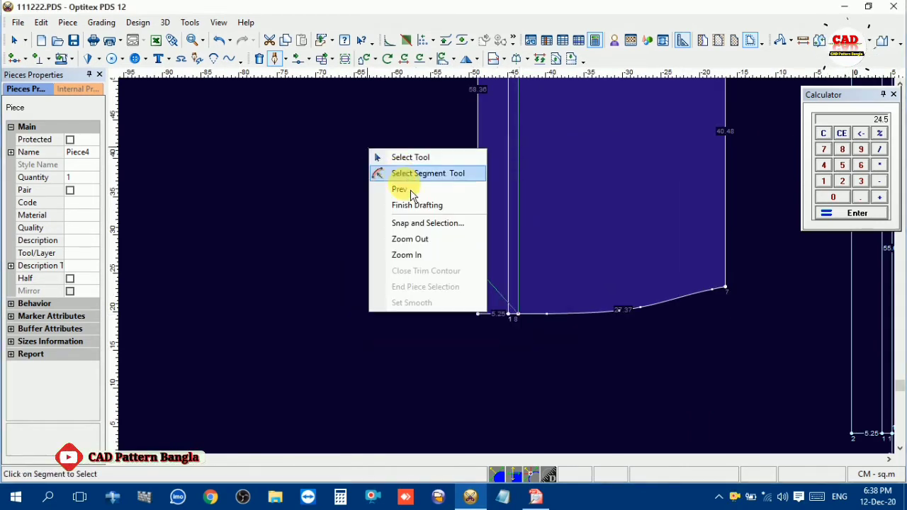
left_click(409, 193)
right_click(363, 149)
left_click(375, 158)
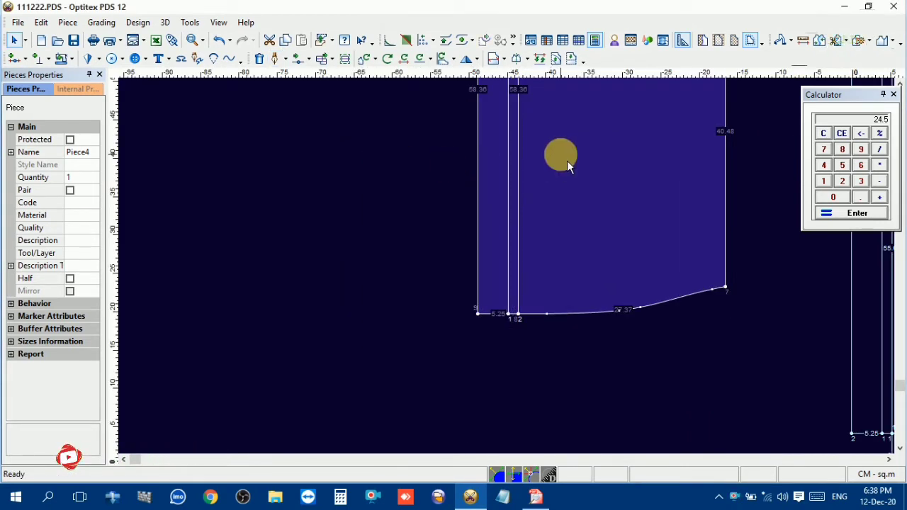
- Shift the front piece slightly upward beside the draft and save the pattern file
scroll(662, 157, "down", 6)
left_click(480, 226)
scroll(520, 248, "up", 1)
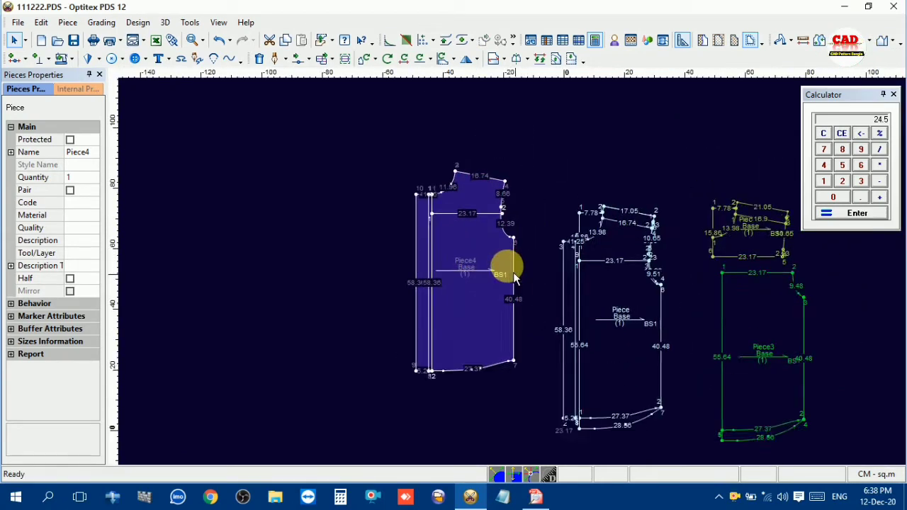
scroll(514, 278, "up", 1)
scroll(471, 251, "up", 1)
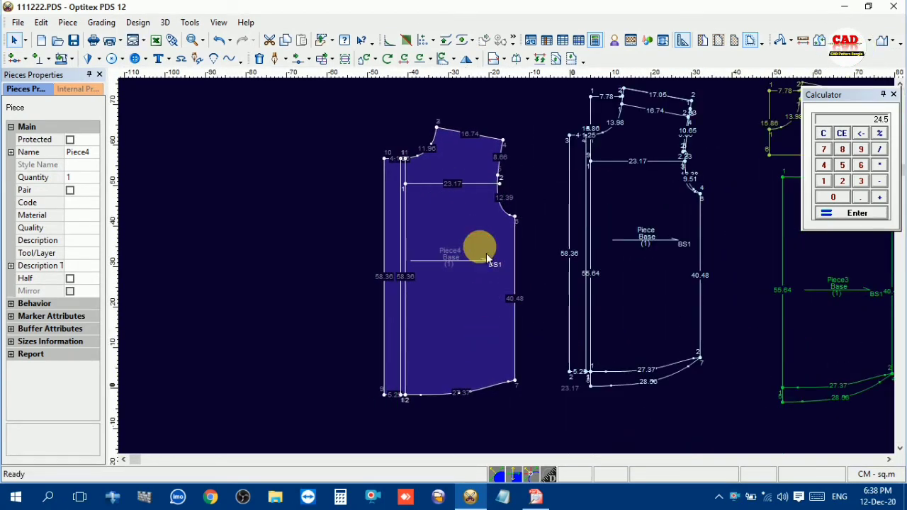
left_click_drag(487, 260, 486, 233)
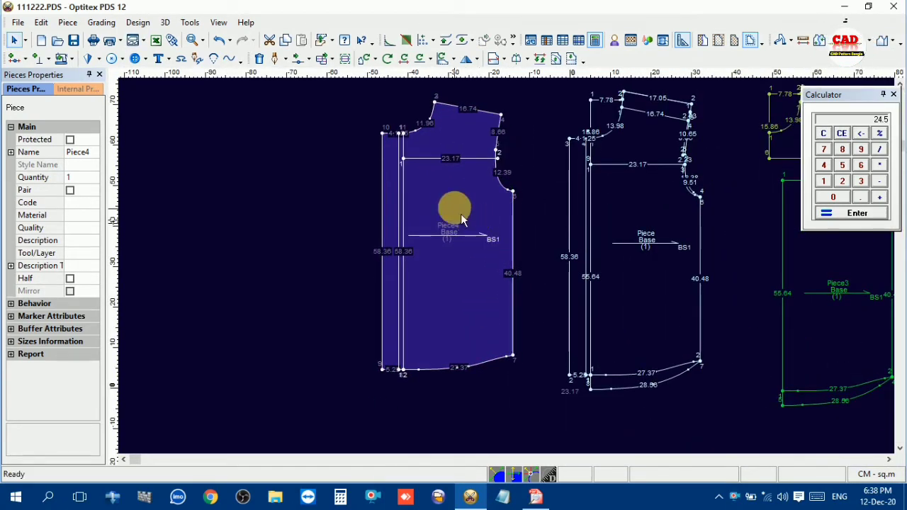
left_click(73, 40)
- Move the back yoke and back body pieces farther away from the draft, keeping the yoke above the body
left_click(636, 184)
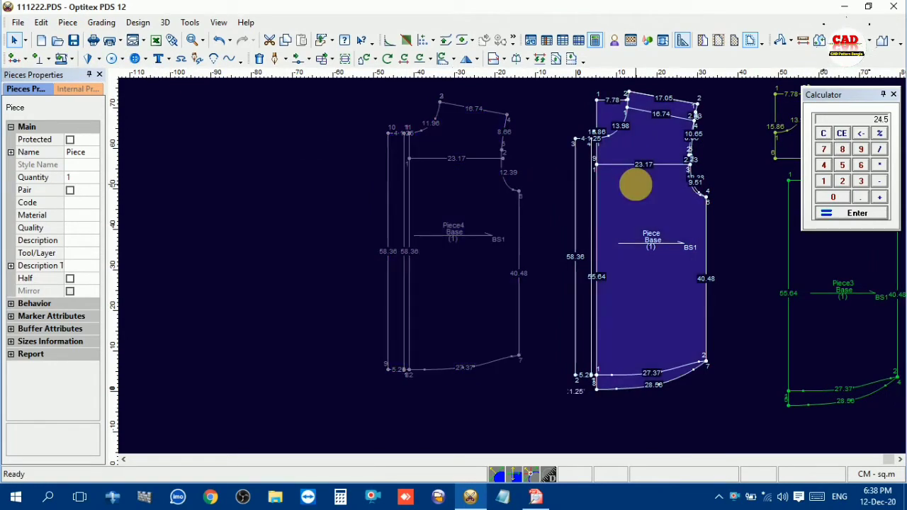
scroll(512, 269, "down", 2)
scroll(524, 280, "up", 2)
left_click(543, 266)
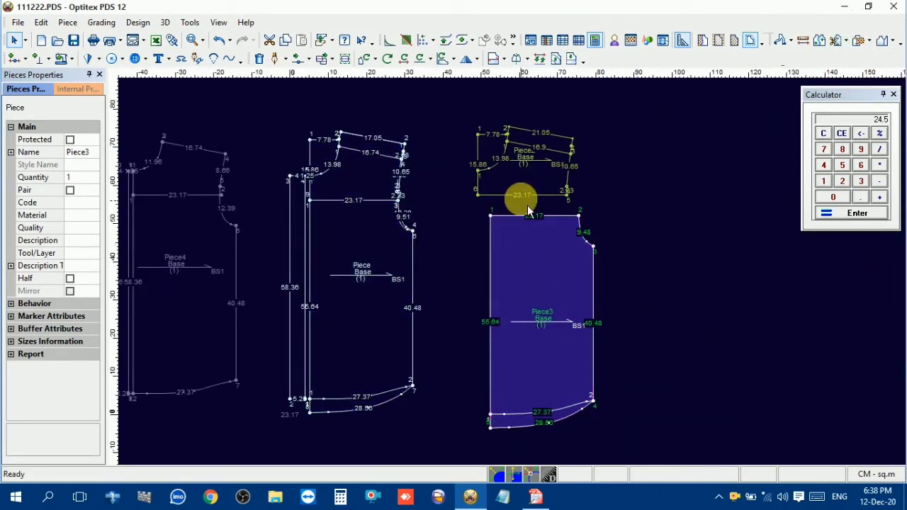
left_click(517, 178)
left_click_drag(516, 178, 612, 164)
left_click_drag(543, 289, 685, 265)
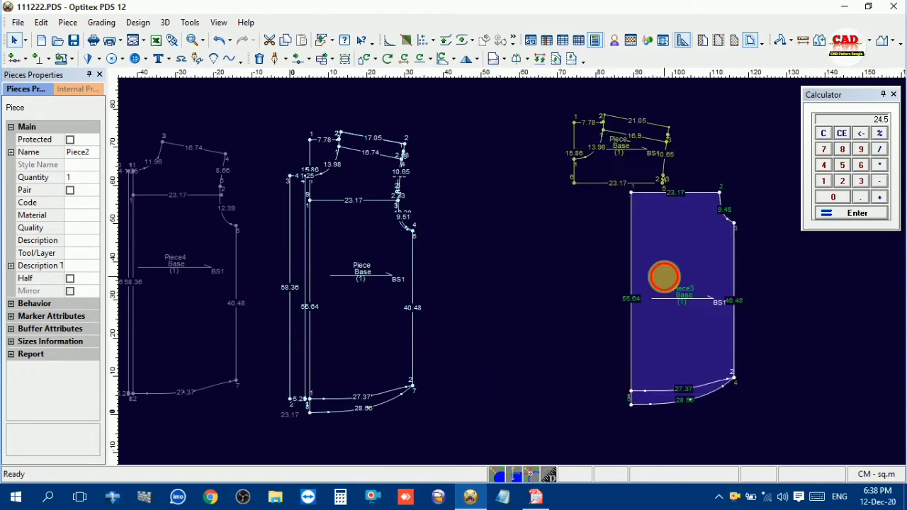
left_click_drag(631, 162, 659, 139)
- Delete the forward shoulder line and the front neck curve from the back yoke piece
scroll(659, 140, "up", 3)
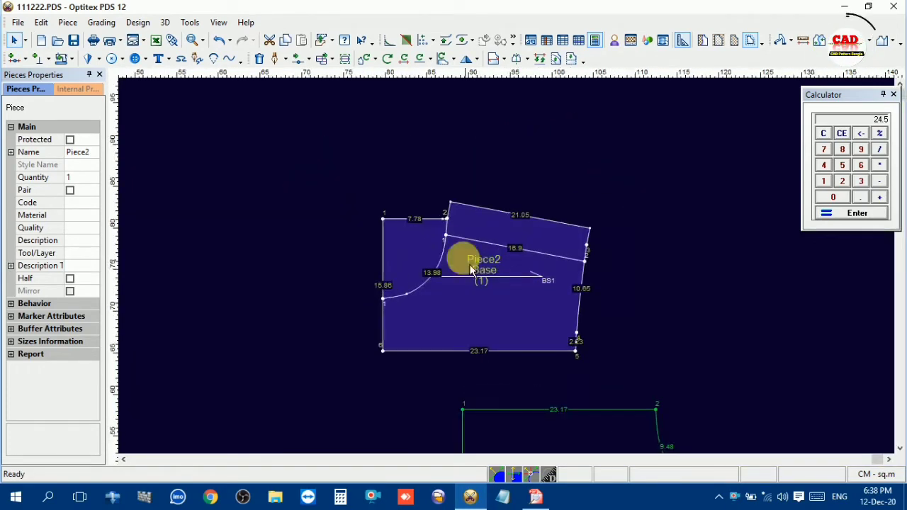
left_click(446, 248)
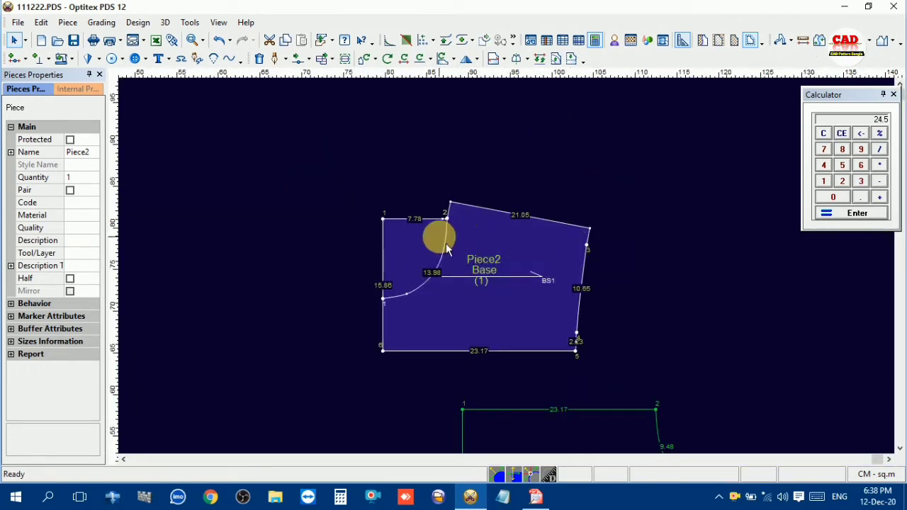
left_click(439, 262)
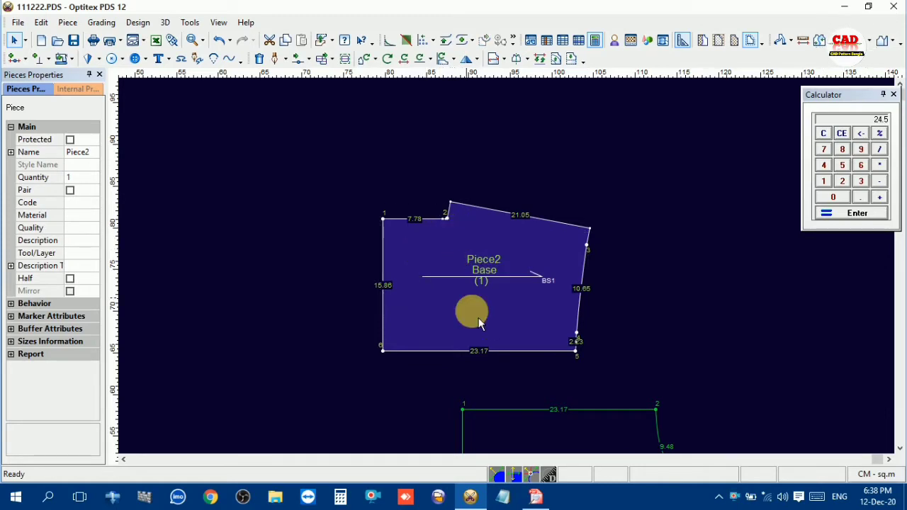
scroll(563, 427, "down", 1)
- Delete the front hem curve from inside the back body piece
left_click(515, 306)
scroll(520, 359, "down", 2)
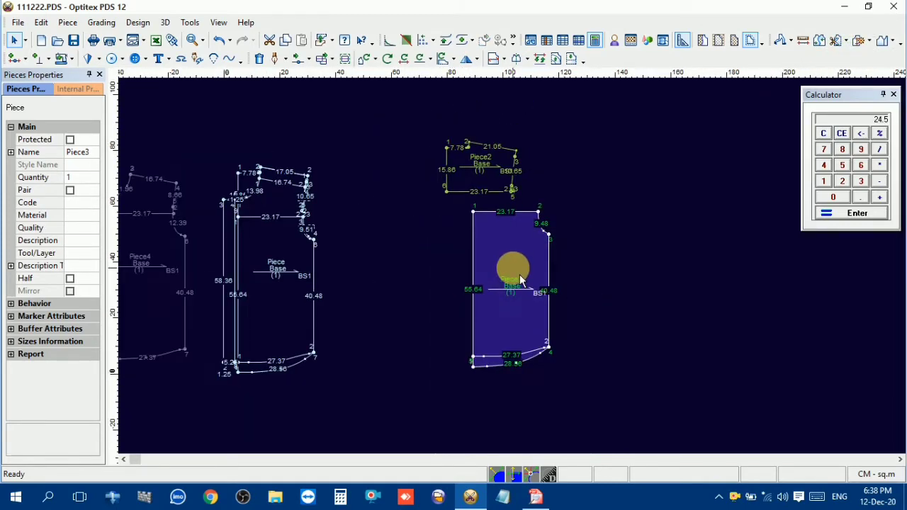
scroll(519, 274, "up", 1)
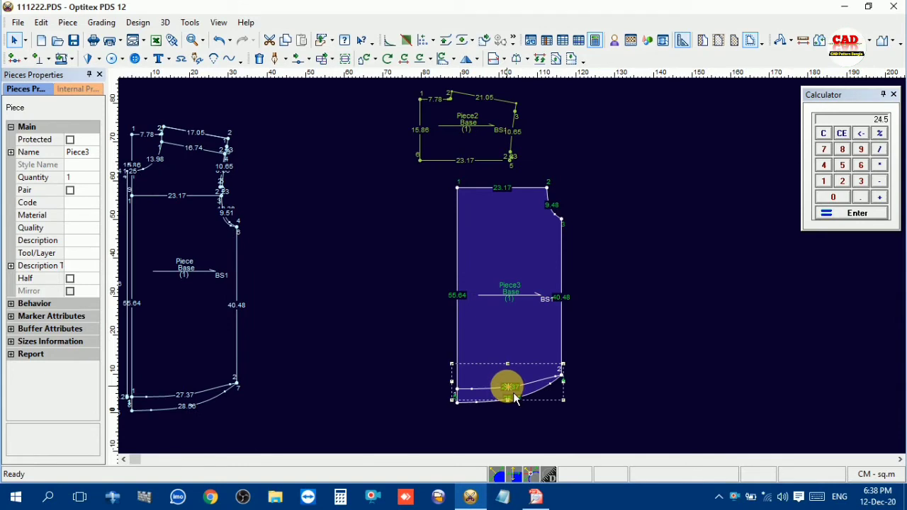
left_click(515, 315)
left_click(495, 389)
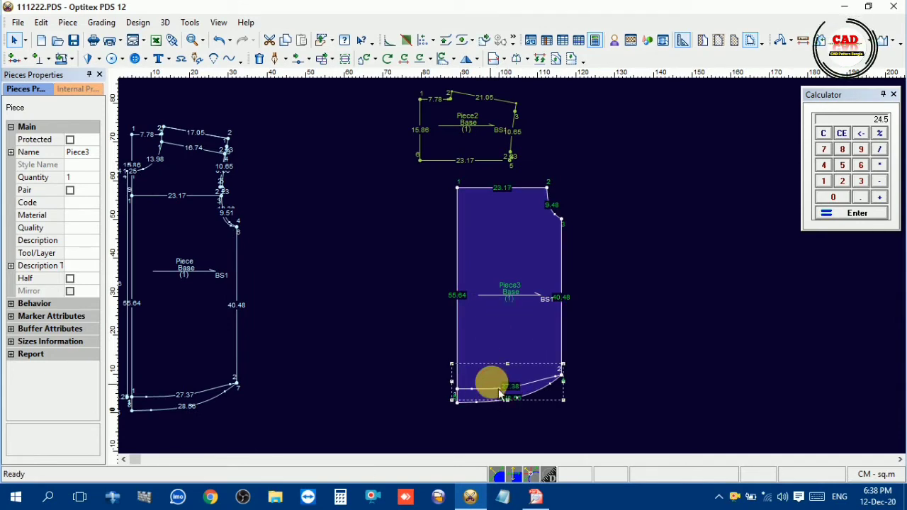
key("Delete")
- Make the back body and back yoke half pieces, mirrored about their centre-back edges
left_click(518, 330)
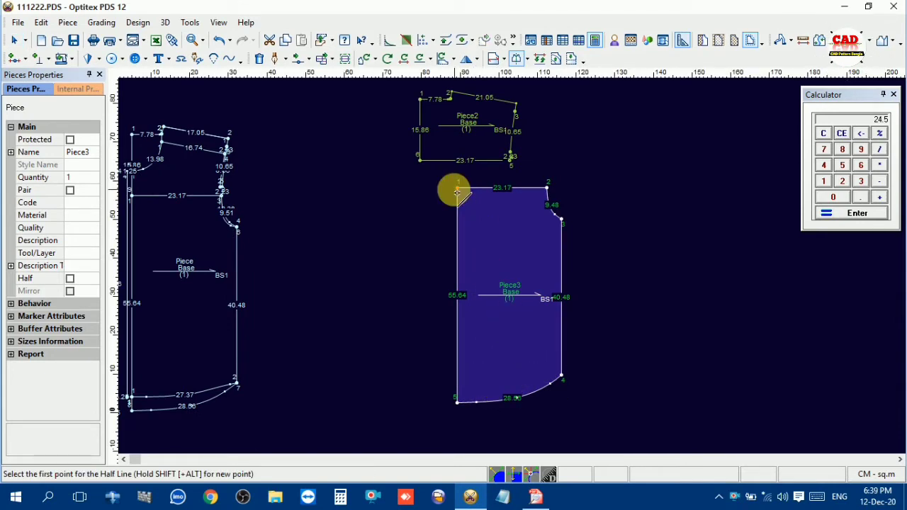
left_click(456, 188)
left_click(464, 409)
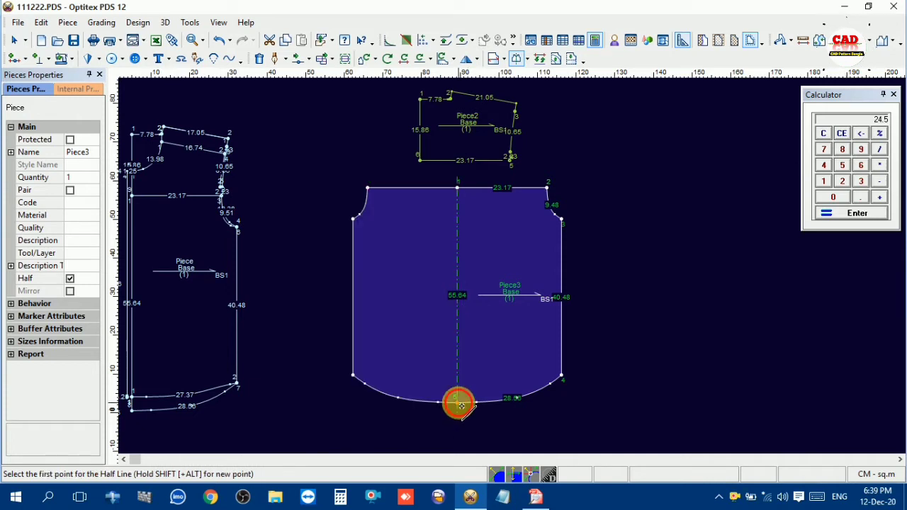
left_click(422, 102)
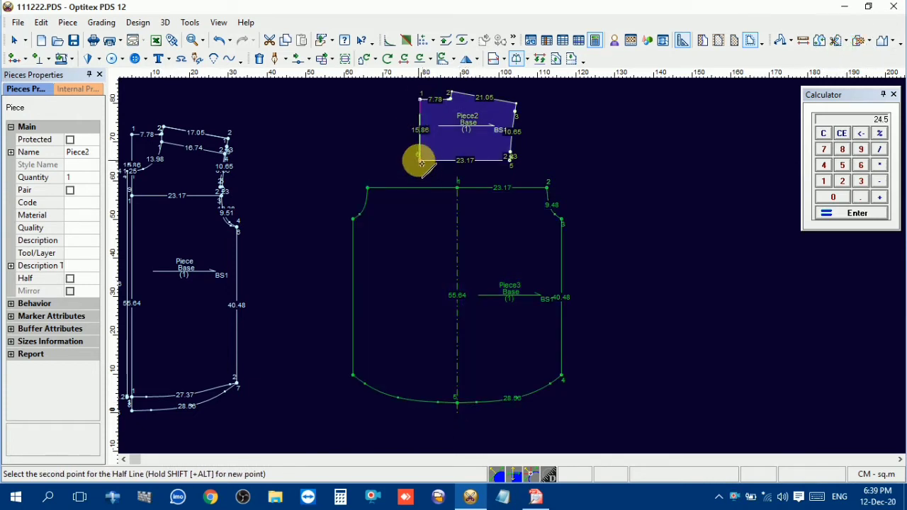
left_click(422, 163)
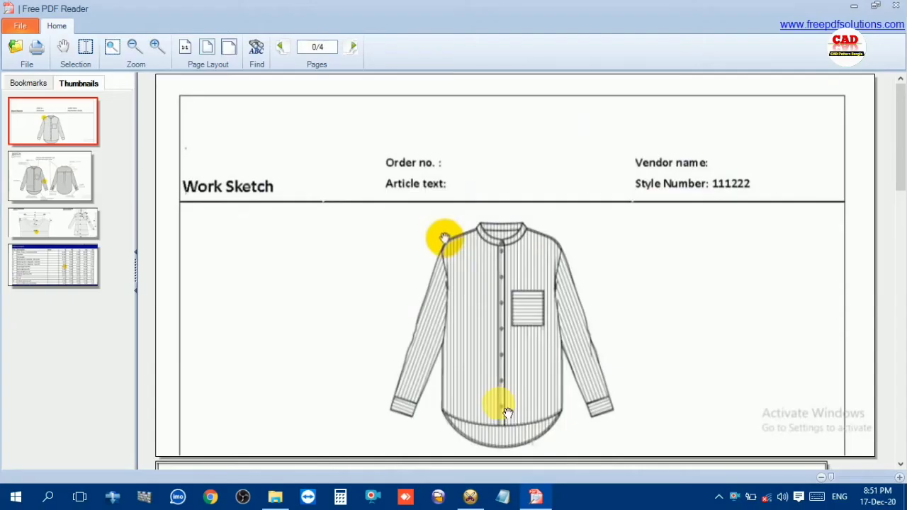
- Examine the shirt sketches, measuring diagrams and size measurement table in the PDF tech pack
scroll(507, 413, "down", 5)
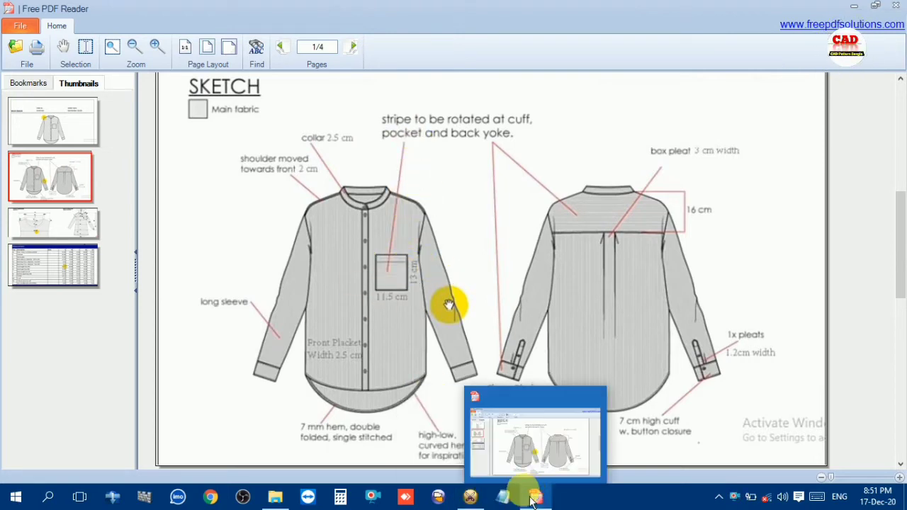
scroll(717, 287, "down", 10)
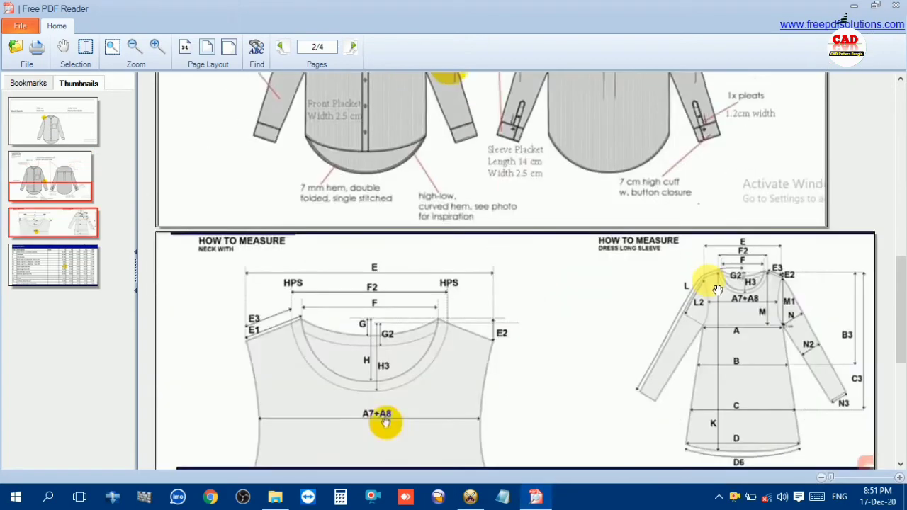
scroll(717, 287, "down", 2)
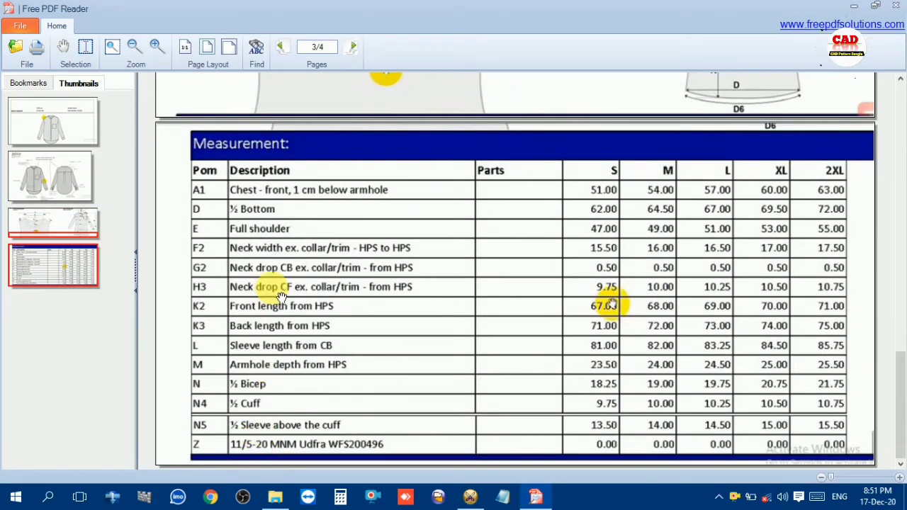
- Place a horizontal guide line at the draft's high shoulder point and offset it by -20 cm
left_click(503, 399)
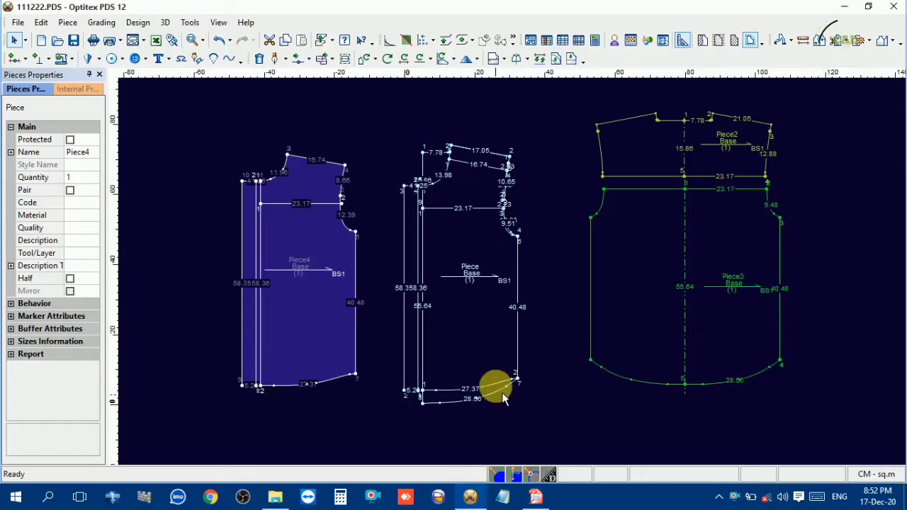
left_click(484, 252)
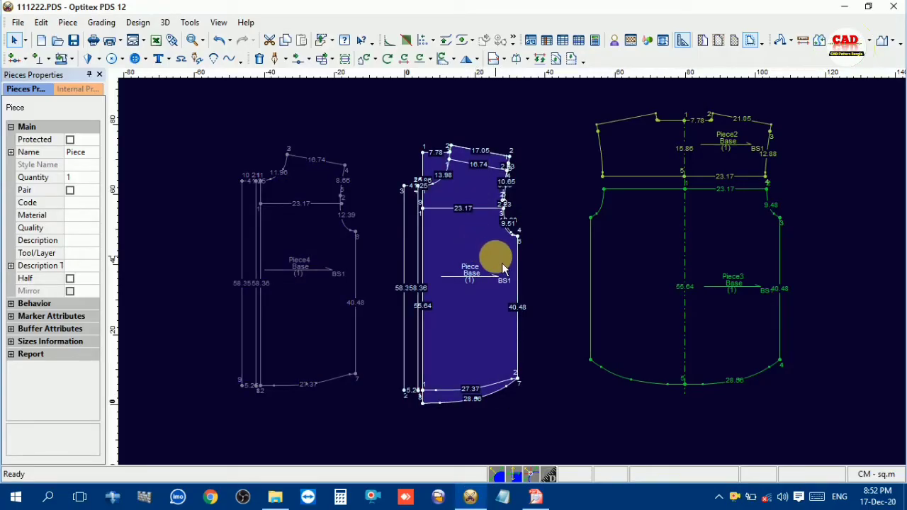
scroll(499, 273, "up", 2)
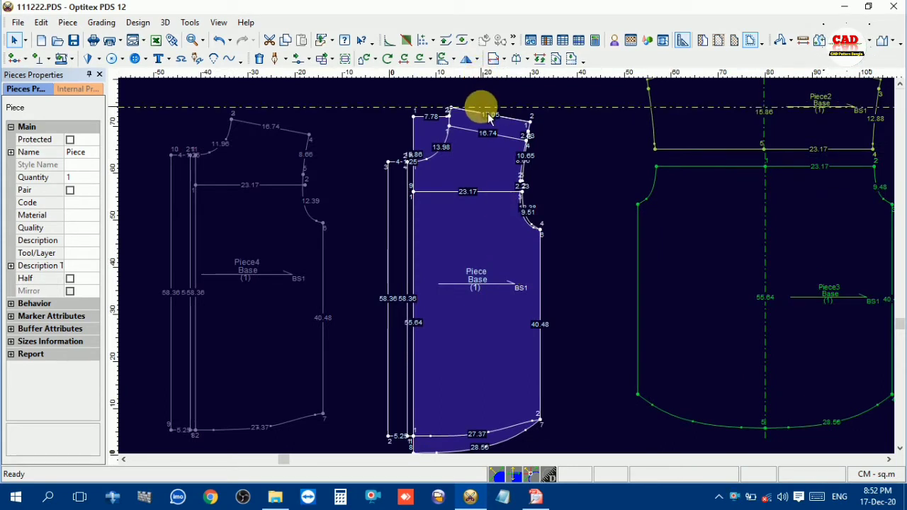
left_click(499, 118)
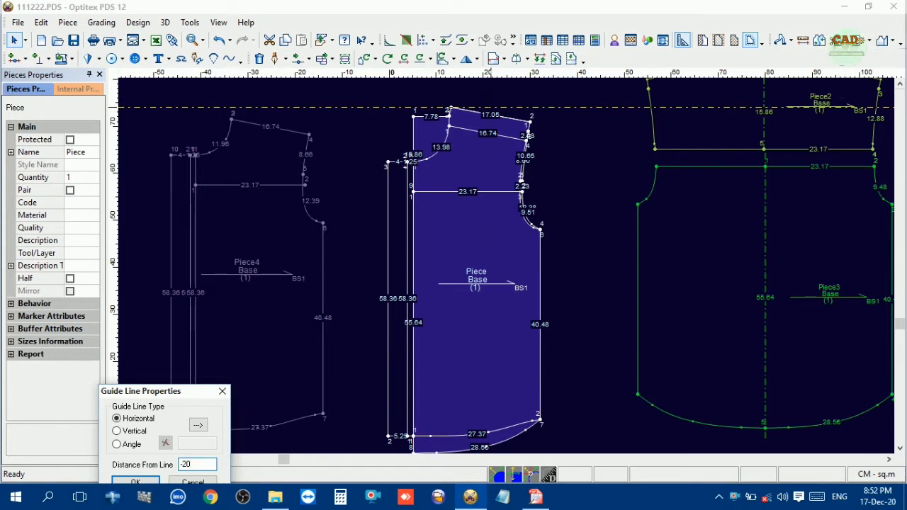
left_click(425, 206)
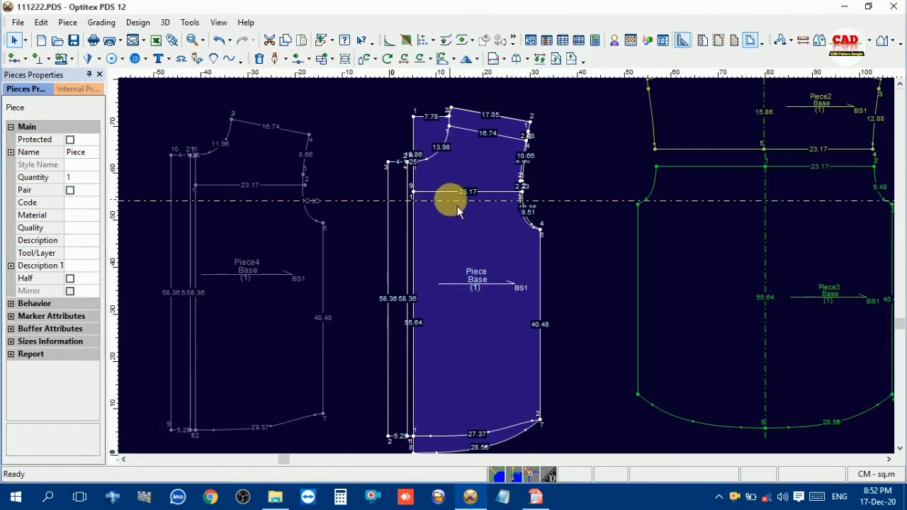
- Place a vertical guide line on the draft's centre-front edge and offset it by 4.25 cm into the body
scroll(506, 262, "up", 3)
scroll(514, 277, "up", 1)
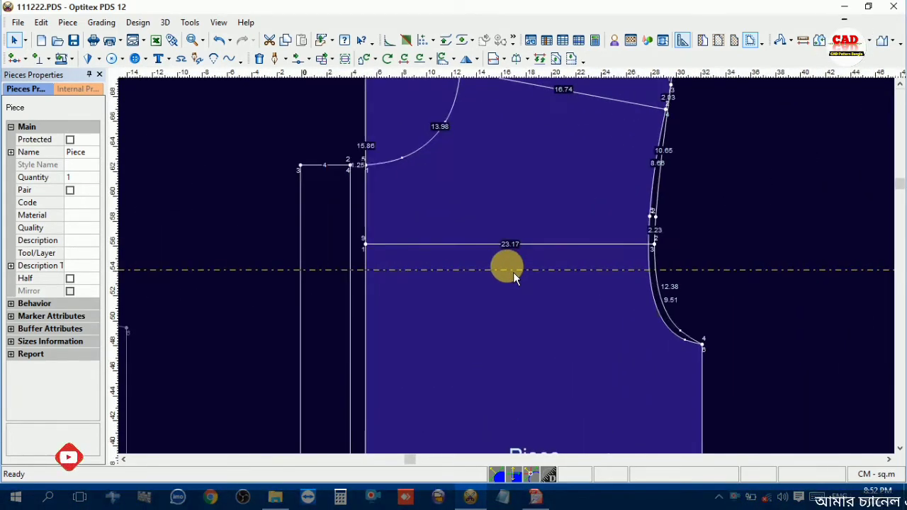
left_click_drag(118, 236, 366, 245)
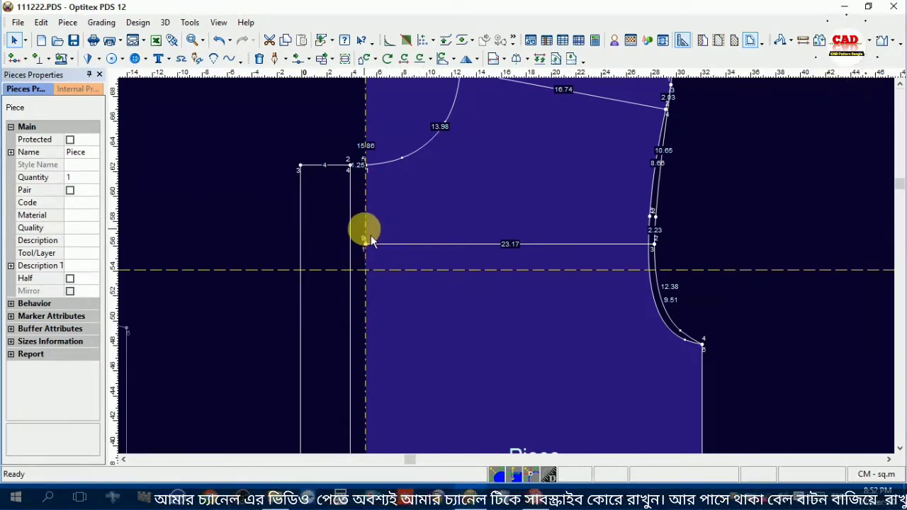
left_click_drag(365, 229, 375, 240)
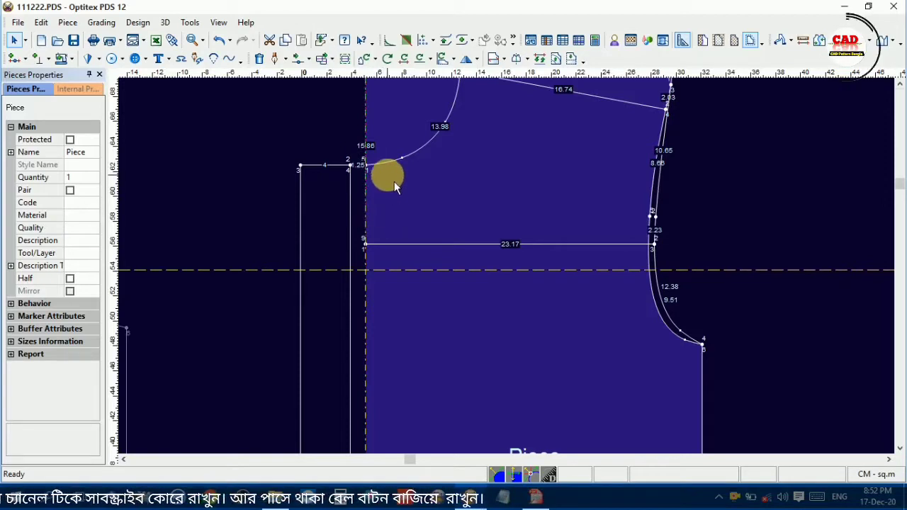
double_click(366, 226)
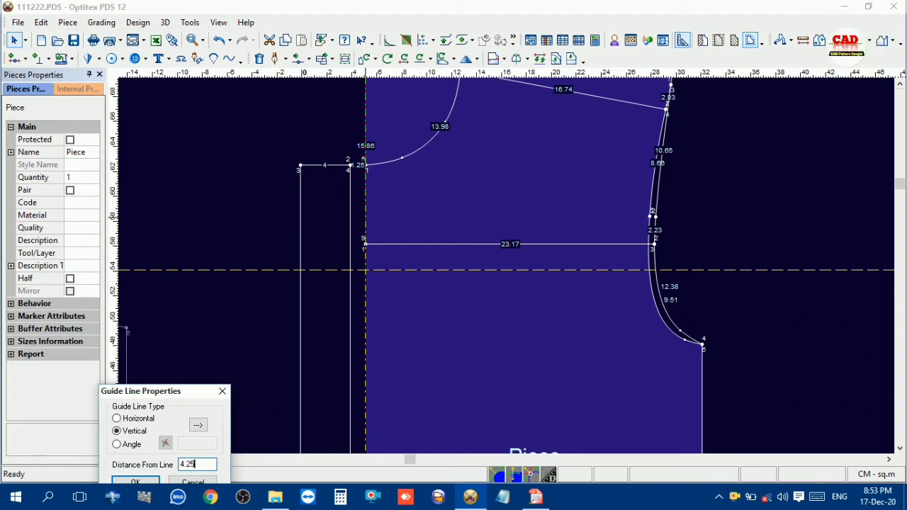
key("Return")
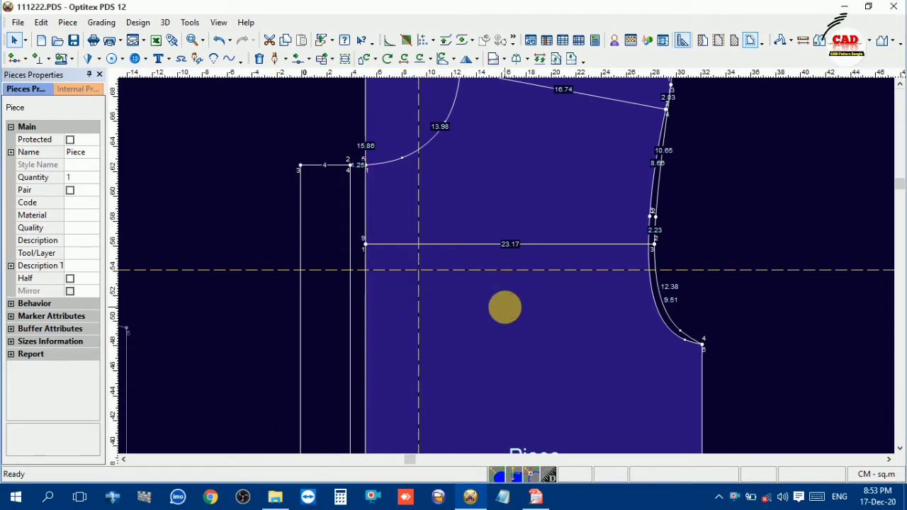
scroll(513, 290, "down", 1)
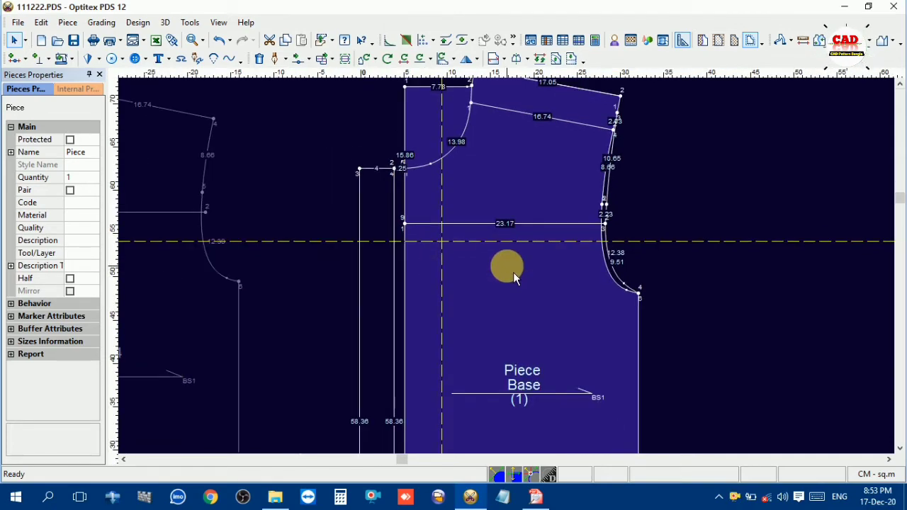
- Look up the pocket size in the PDF tech pack and draw the pocket's 11.5 cm top edge from the guide lines' intersection
left_click(537, 495)
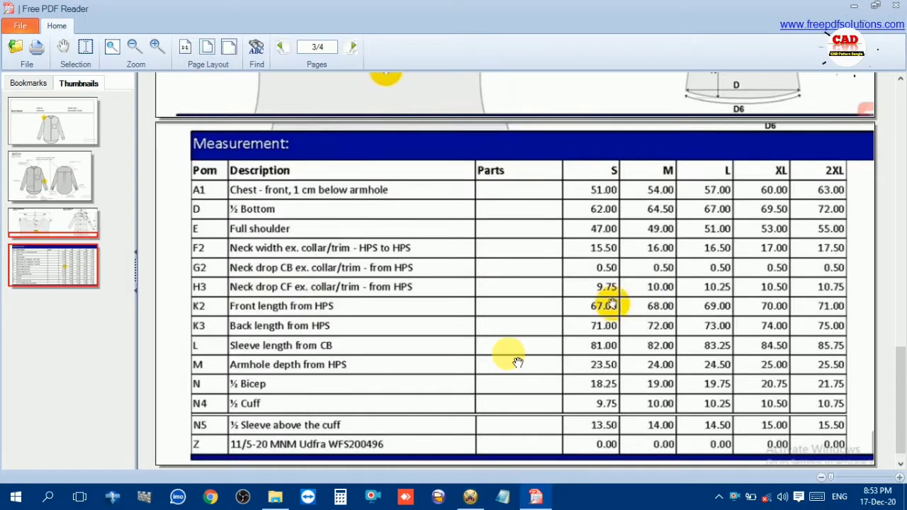
scroll(517, 360, "up", 10)
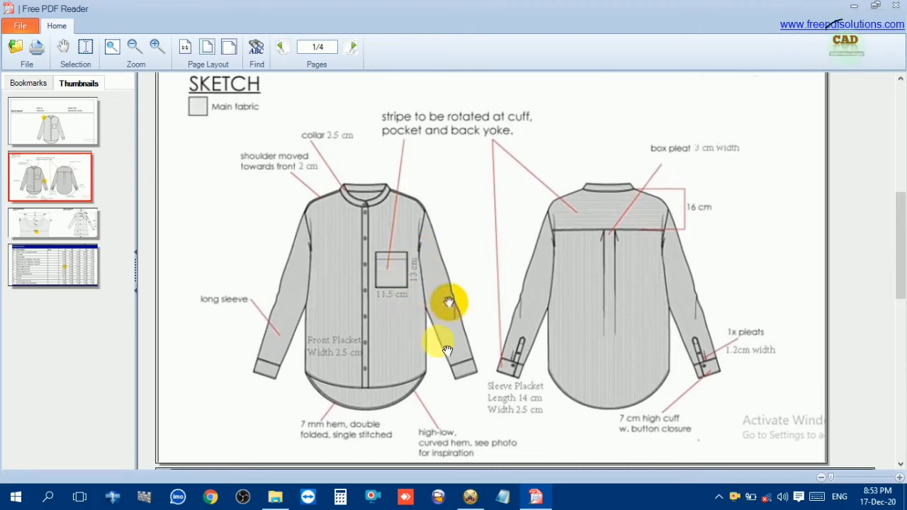
left_click(473, 498)
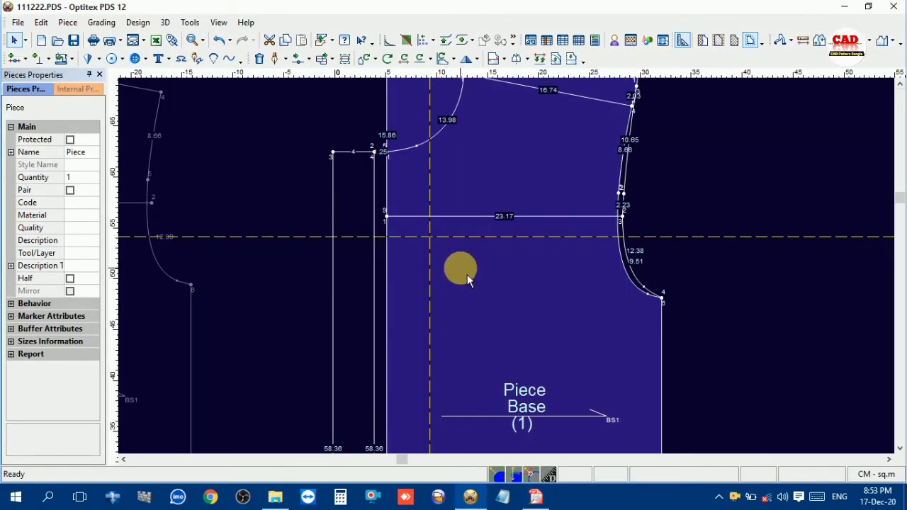
key("d")
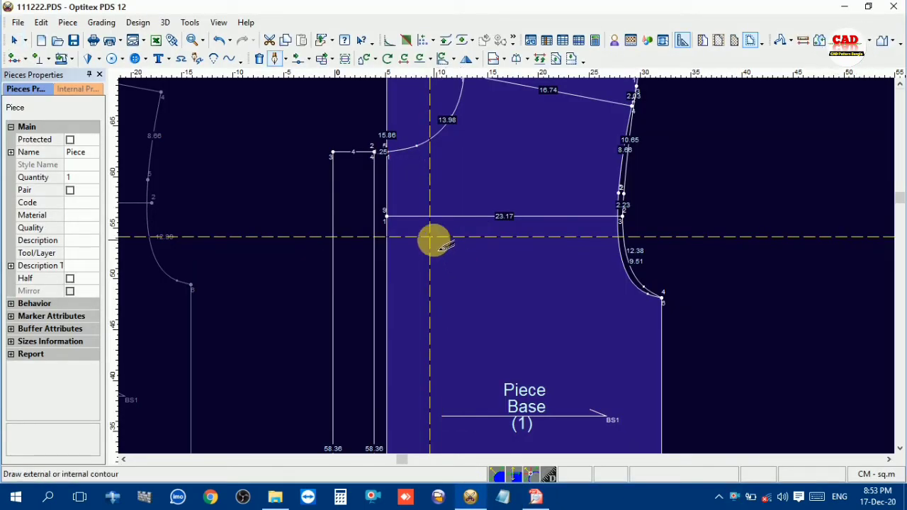
left_click(433, 238)
left_click(428, 323)
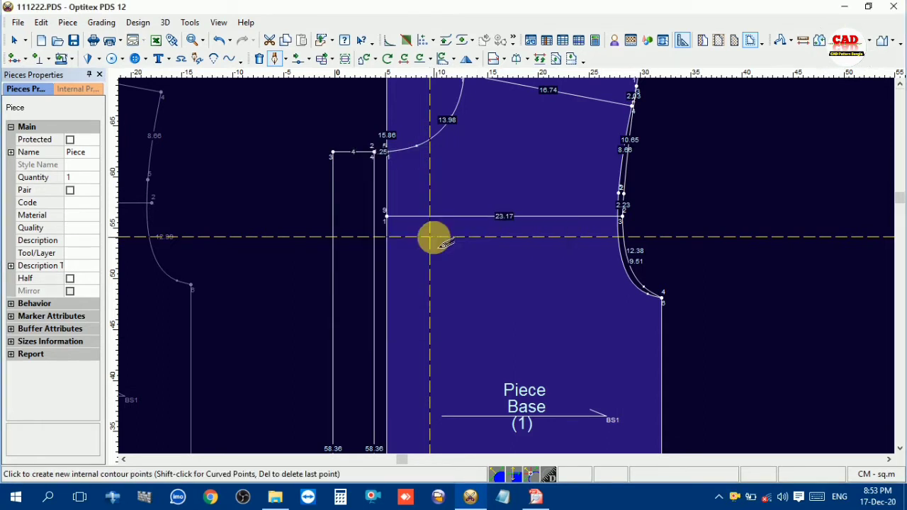
left_click(545, 242)
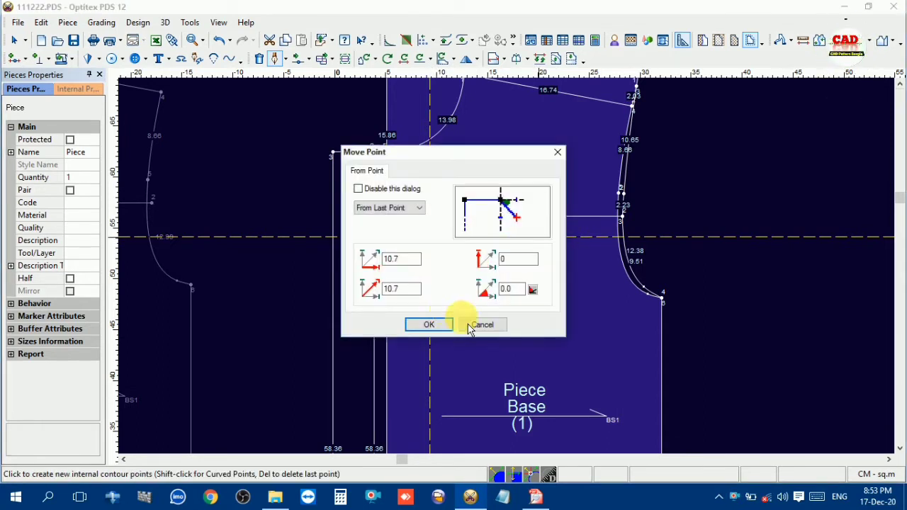
left_click_drag(411, 260, 370, 258)
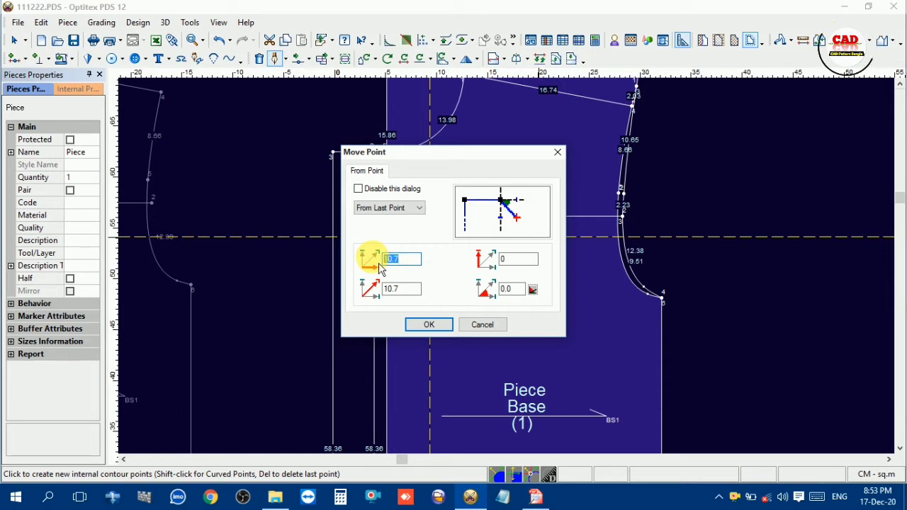
type("1")
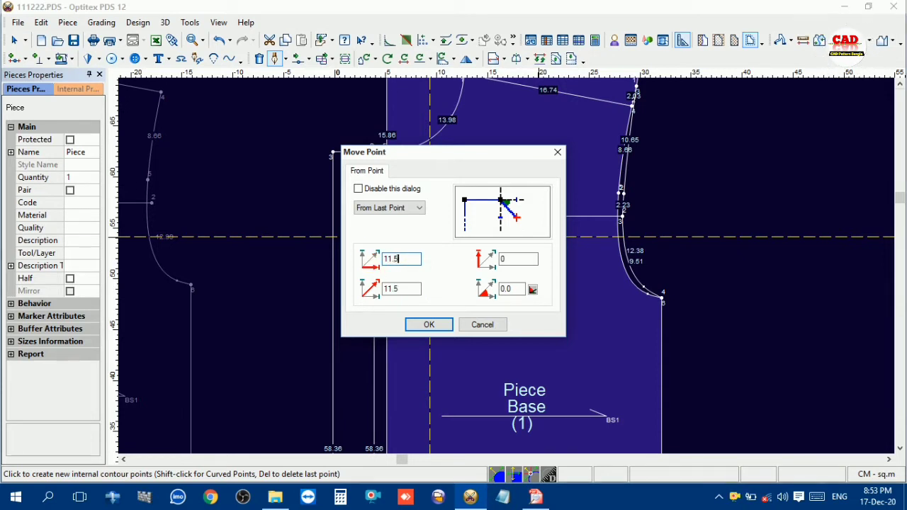
left_click(428, 325)
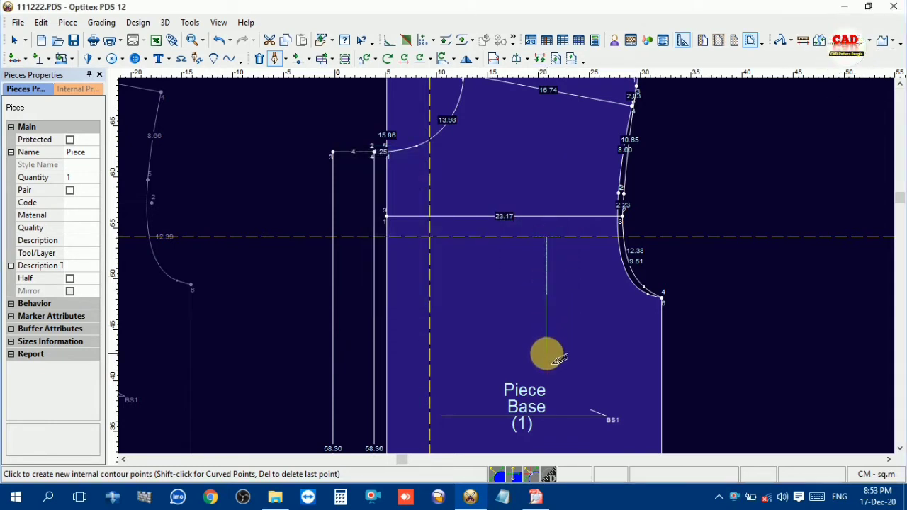
- Complete the pocket rectangle with a 13 cm side and an 11.5 cm bottom edge, closing the contour at its starting corner
left_click(546, 359)
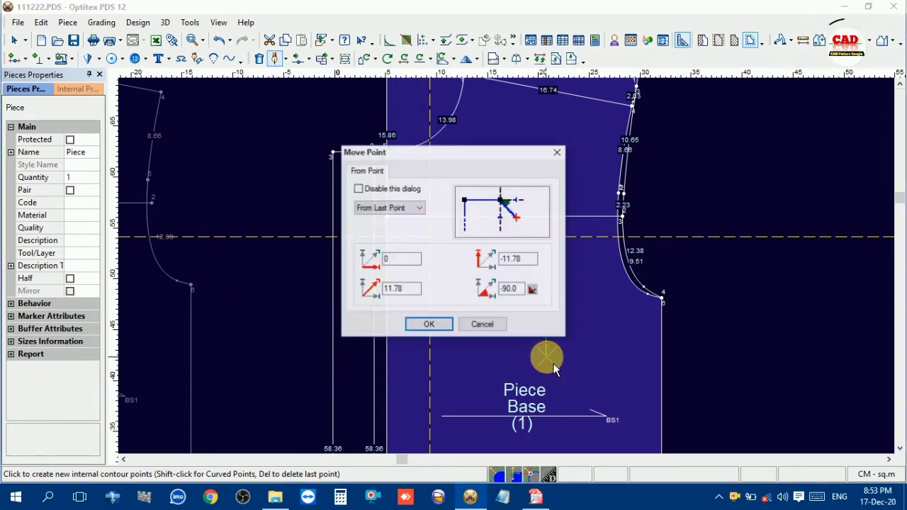
left_click(401, 289)
left_click_drag(413, 296, 346, 292)
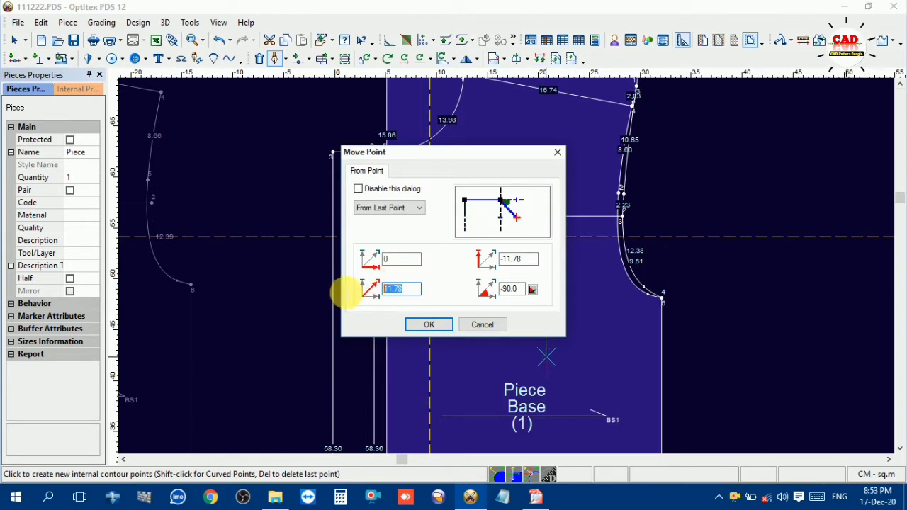
type("13")
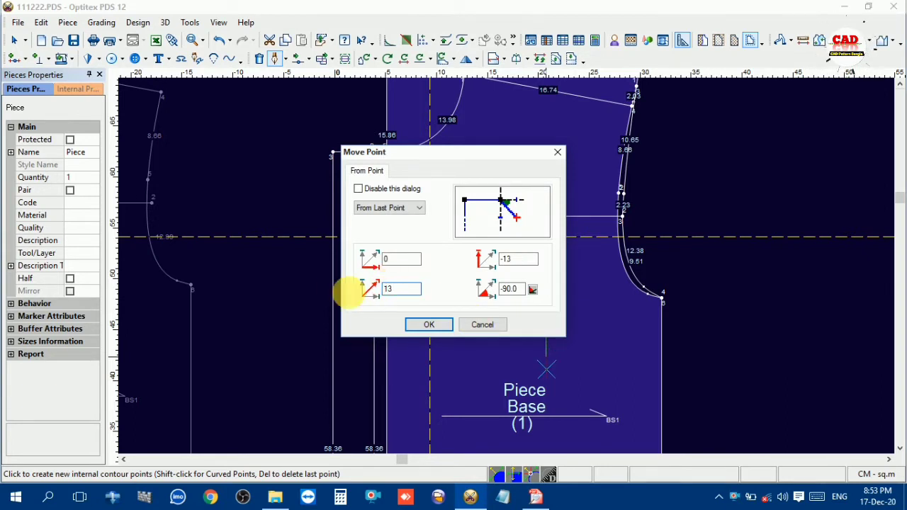
left_click(429, 325)
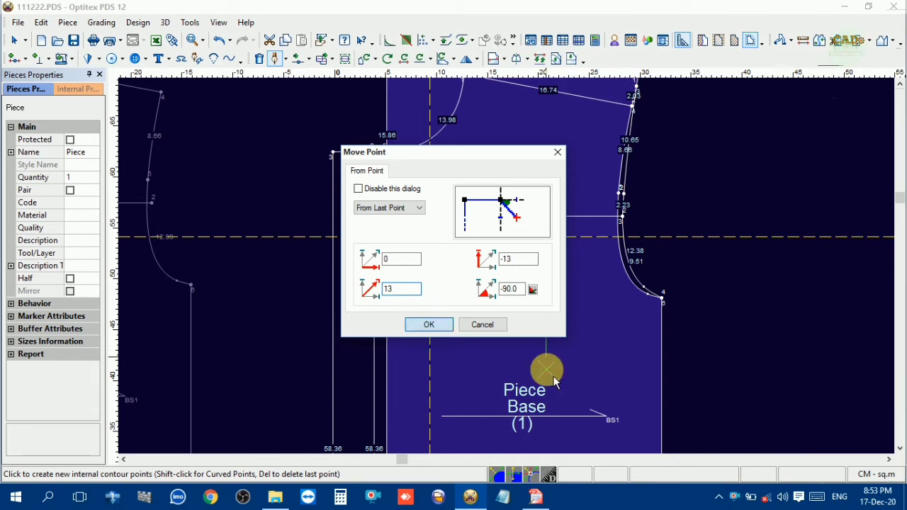
left_click(430, 371)
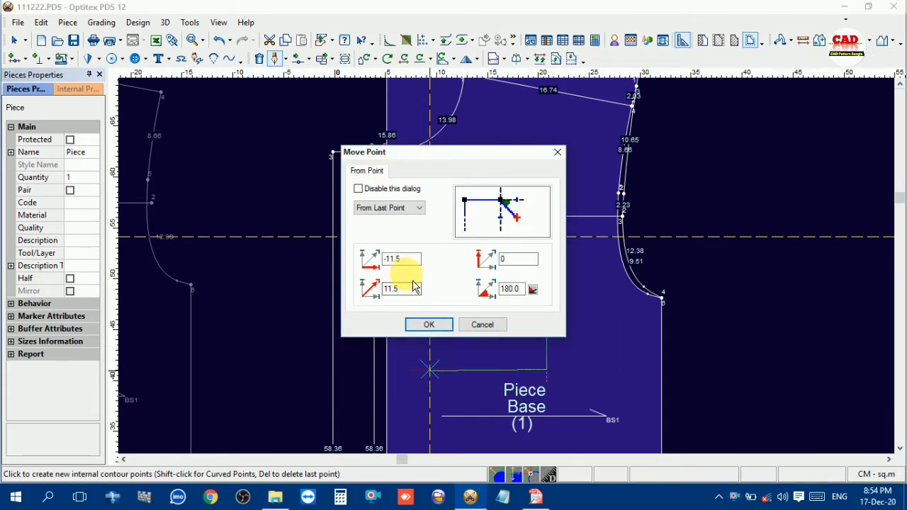
left_click(429, 325)
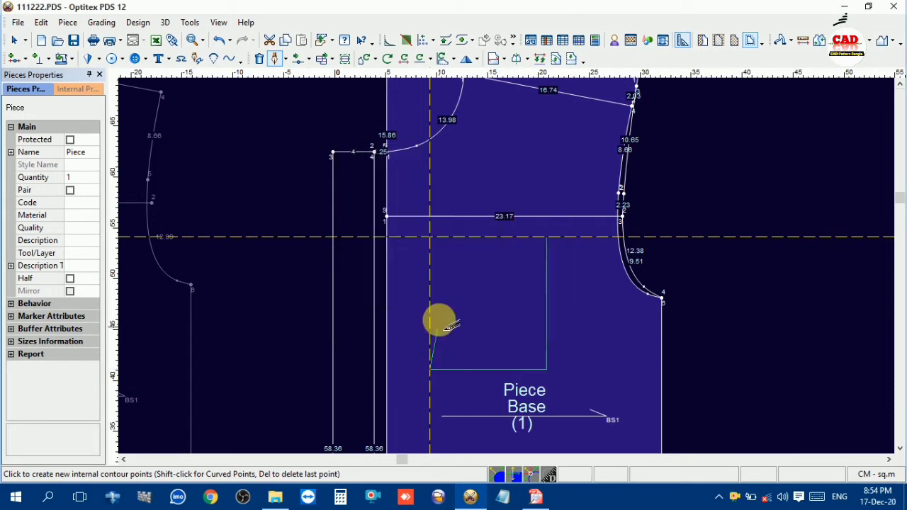
left_click(430, 238)
left_click(435, 324)
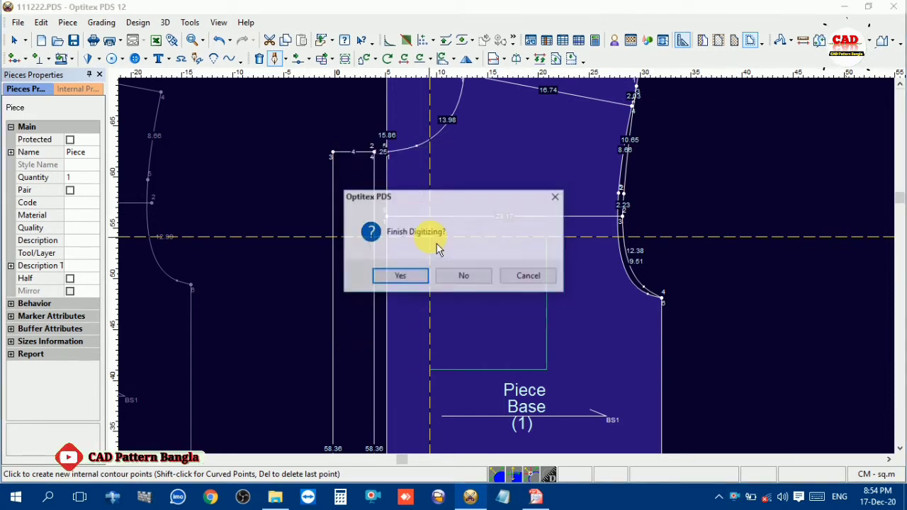
left_click(411, 275)
- Remove both guide lines around the pocket outline and save the pattern file
right_click(673, 176)
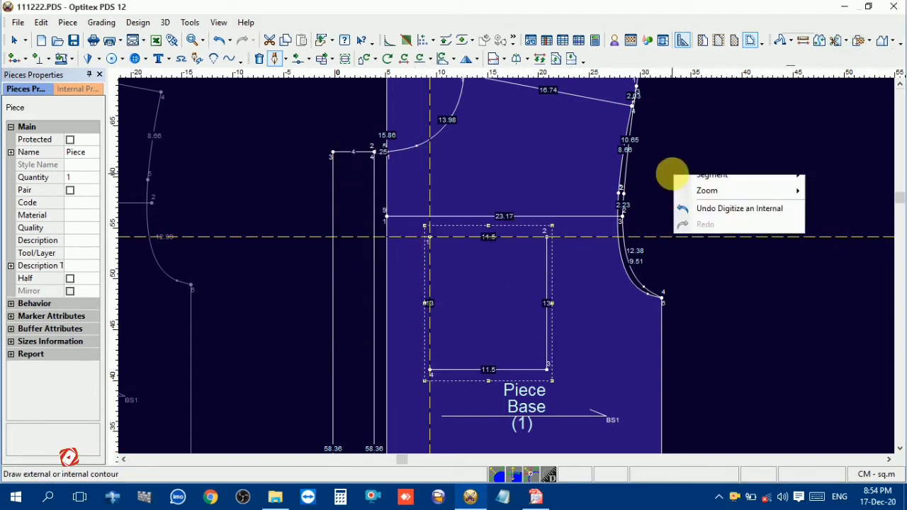
left_click(712, 184)
left_click(694, 242)
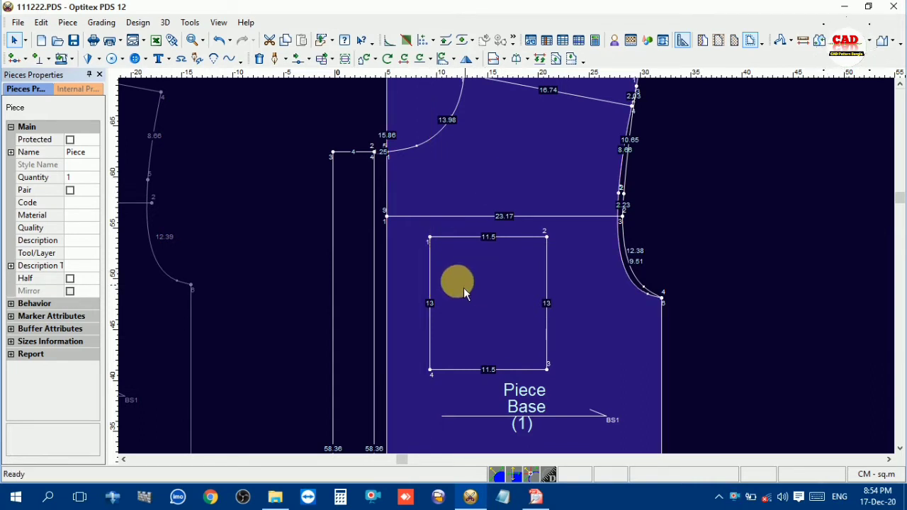
left_click(73, 41)
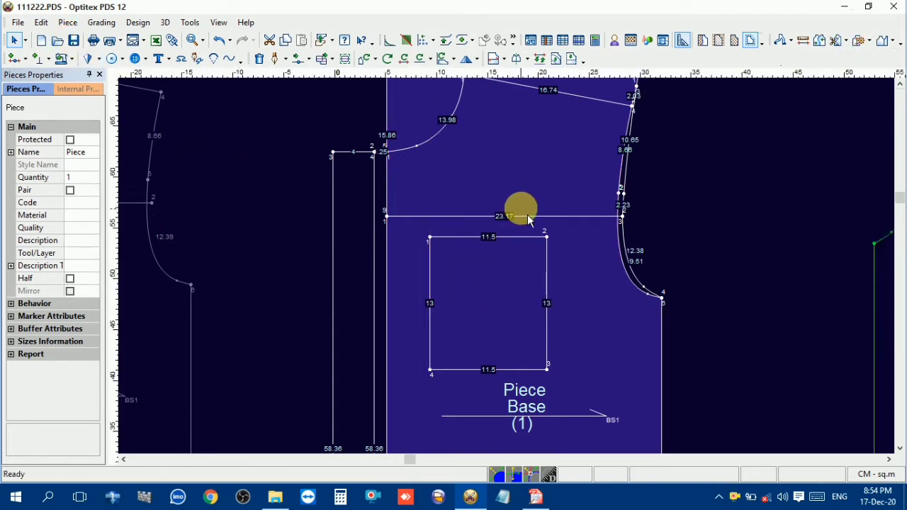
- Compare the traced front piece with the body draft and its chest pocket outline
scroll(505, 232, "down", 5)
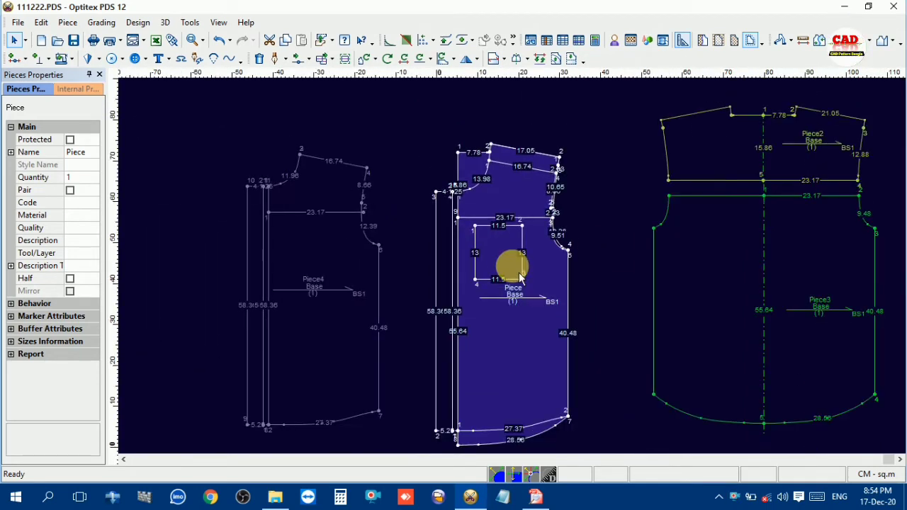
scroll(519, 276, "up", 2)
left_click(486, 251)
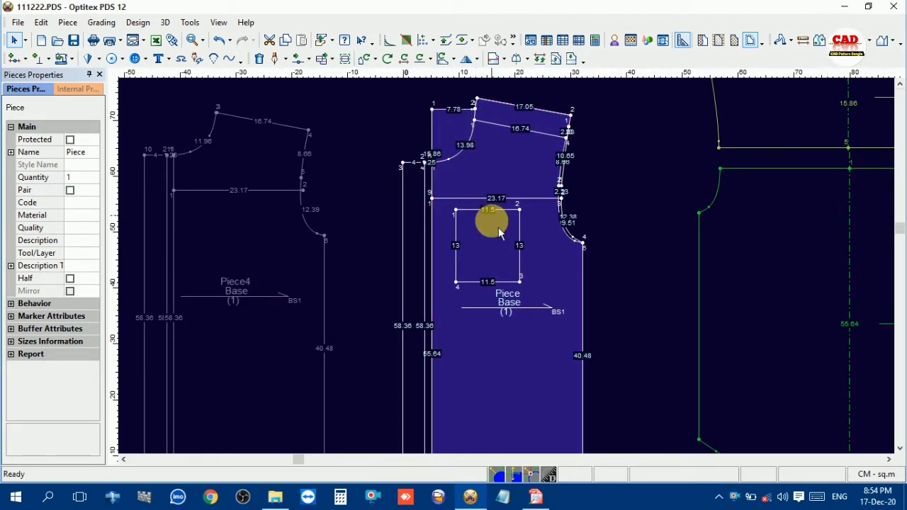
left_click(308, 250)
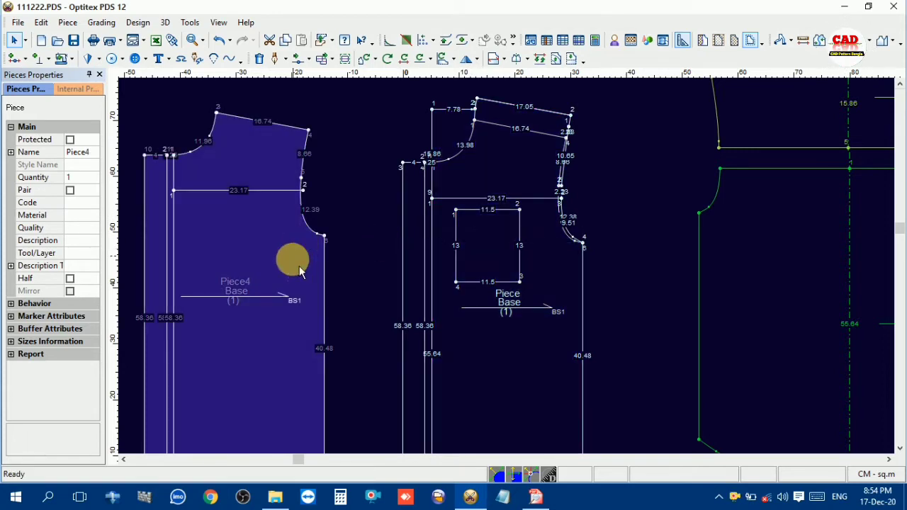
left_click(300, 277)
scroll(283, 323, "down", 2)
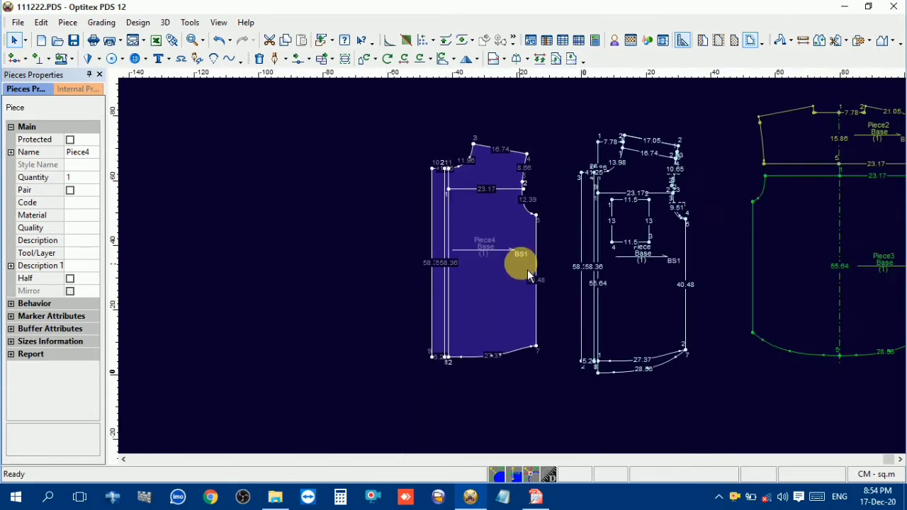
scroll(510, 263, "up", 2)
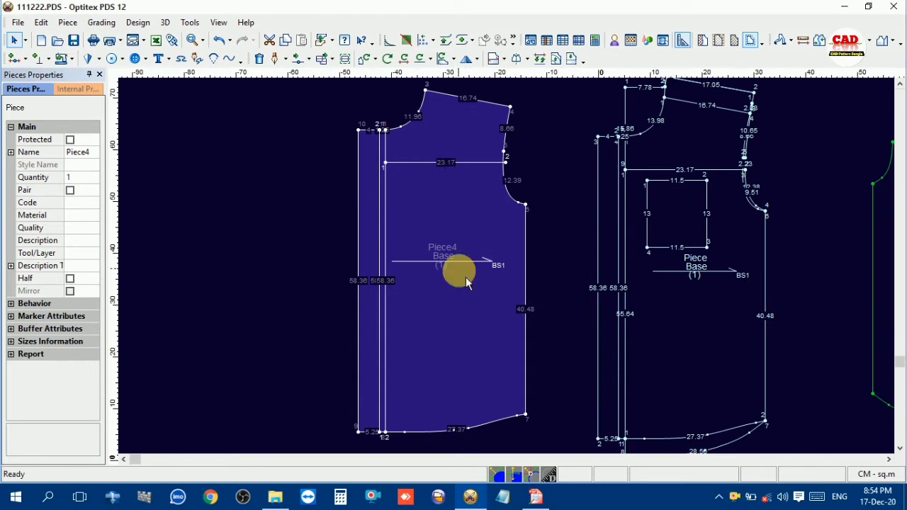
left_click(417, 194)
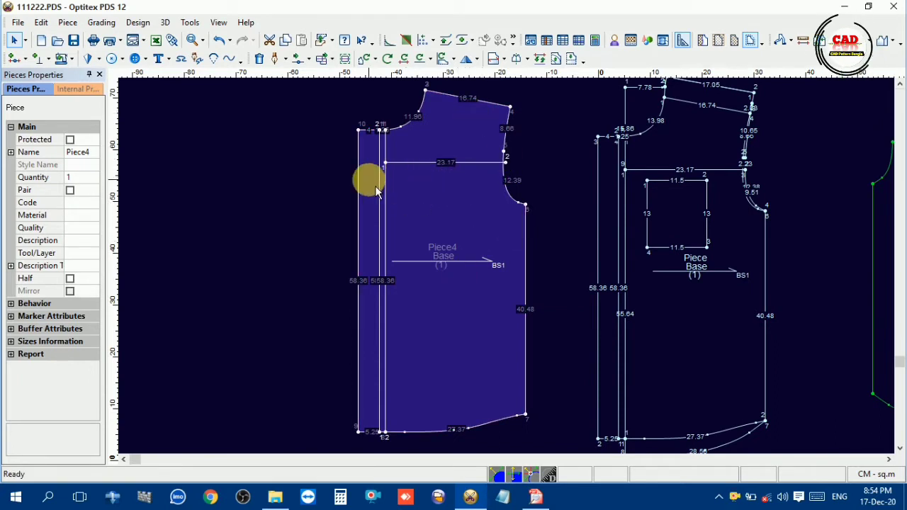
left_click(660, 217)
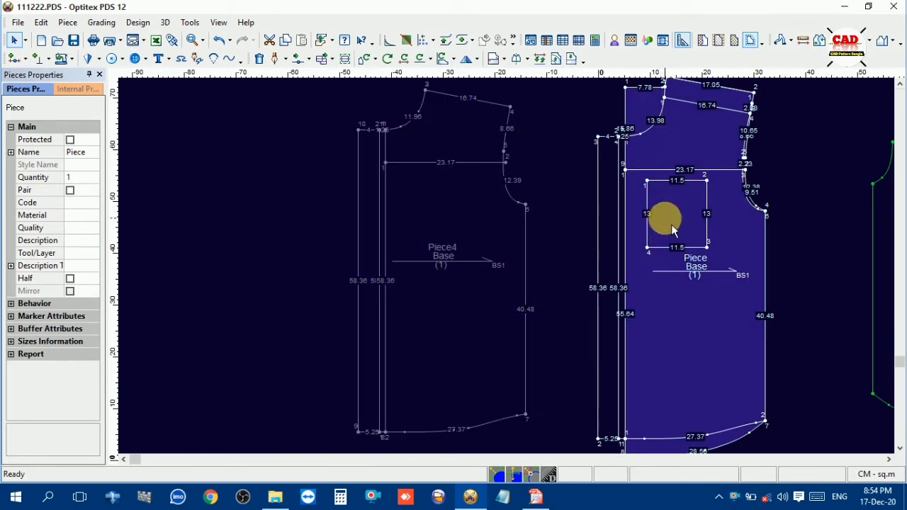
scroll(695, 253, "up", 2)
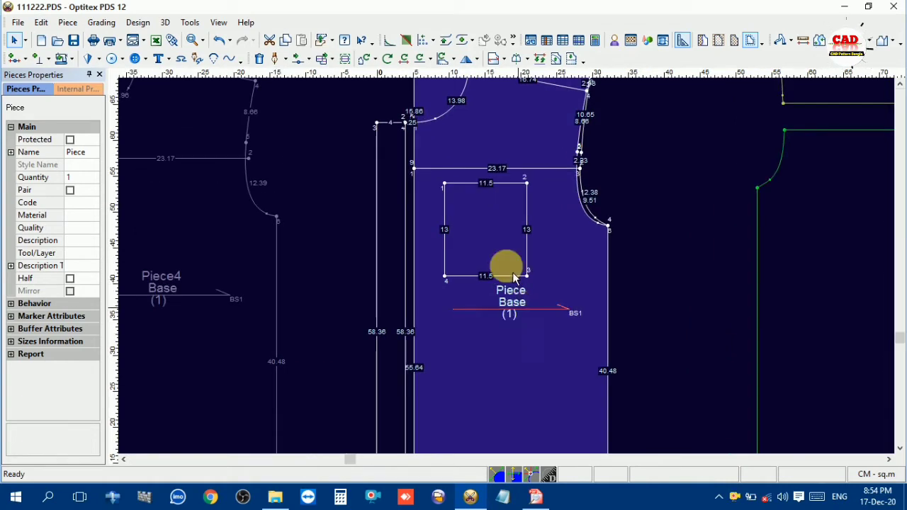
scroll(510, 272, "down", 3)
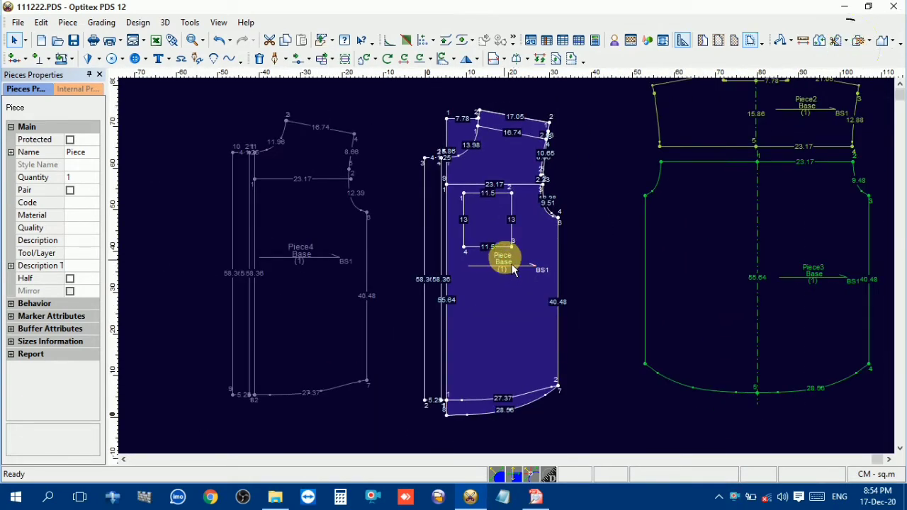
left_click(501, 217)
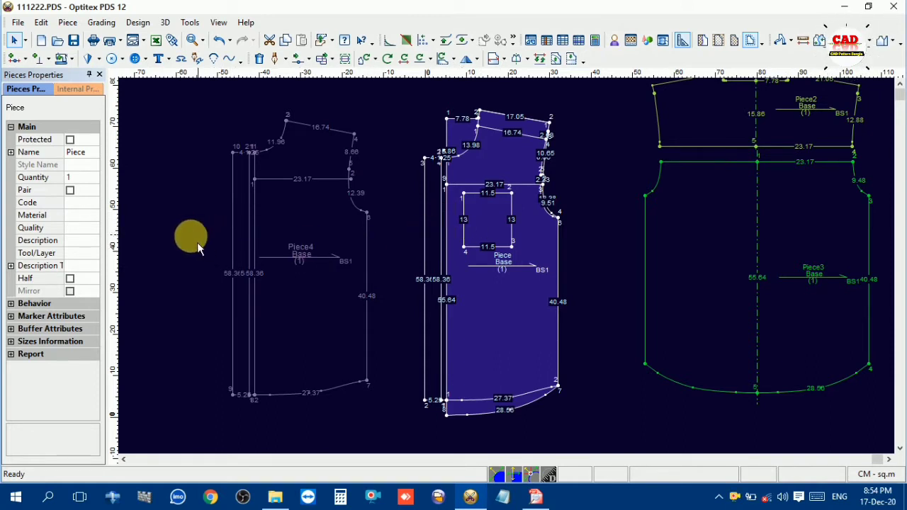
- Move both end points of the traced front piece's outer centre-front edge inward, from its upper corner to the neighbouring vertical line's upper point
left_click(275, 233)
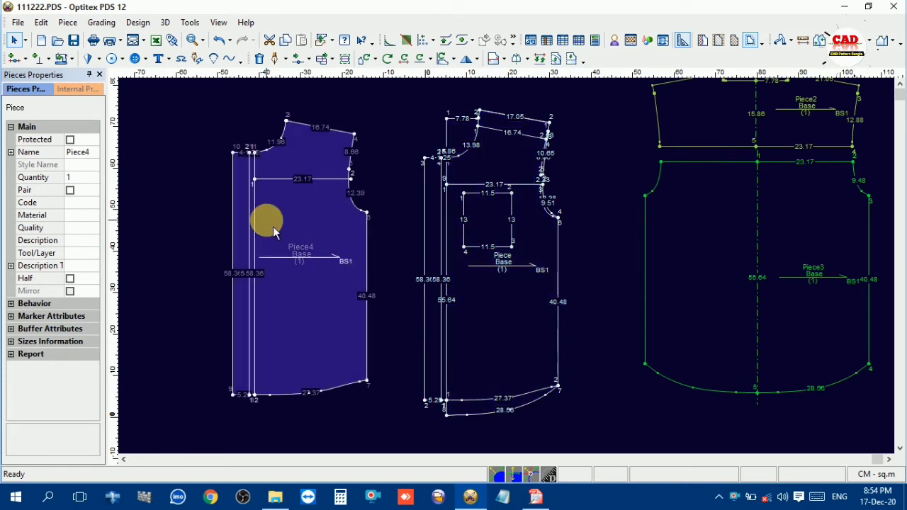
scroll(506, 265, "up", 3)
scroll(513, 272, "down", 2)
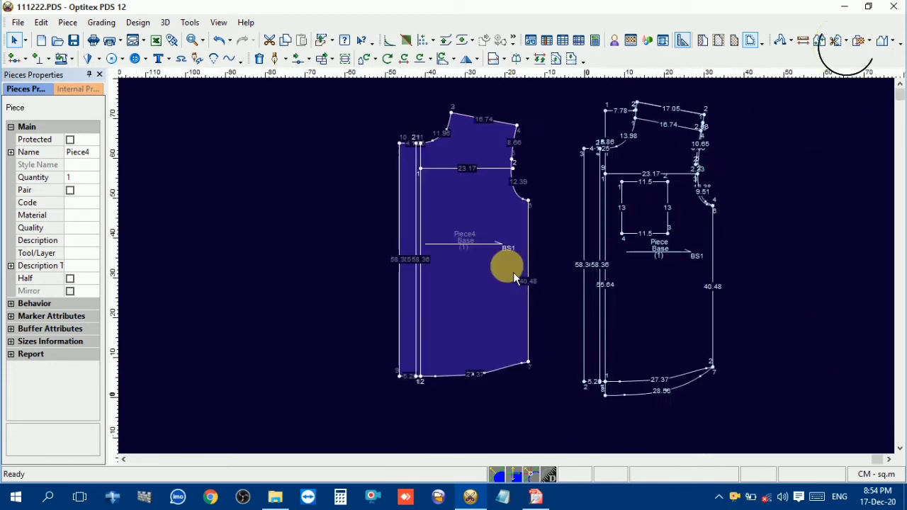
scroll(513, 272, "up", 2)
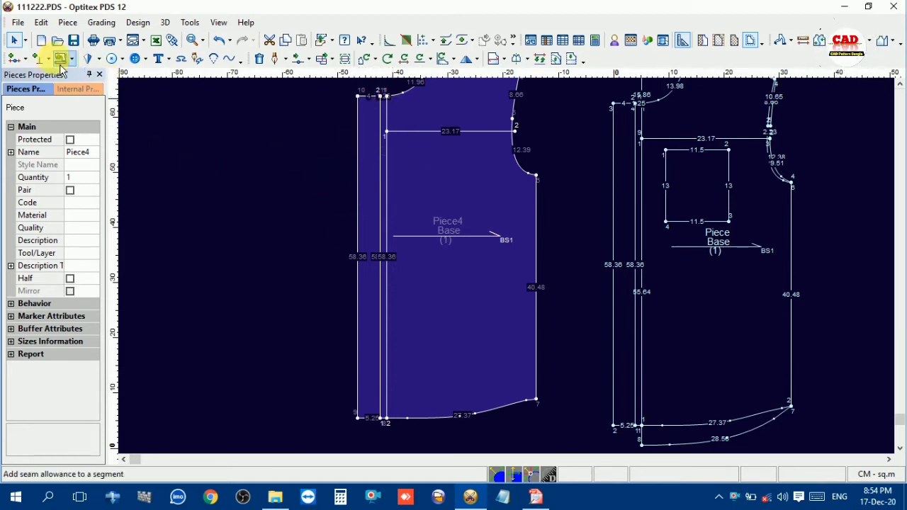
key("m")
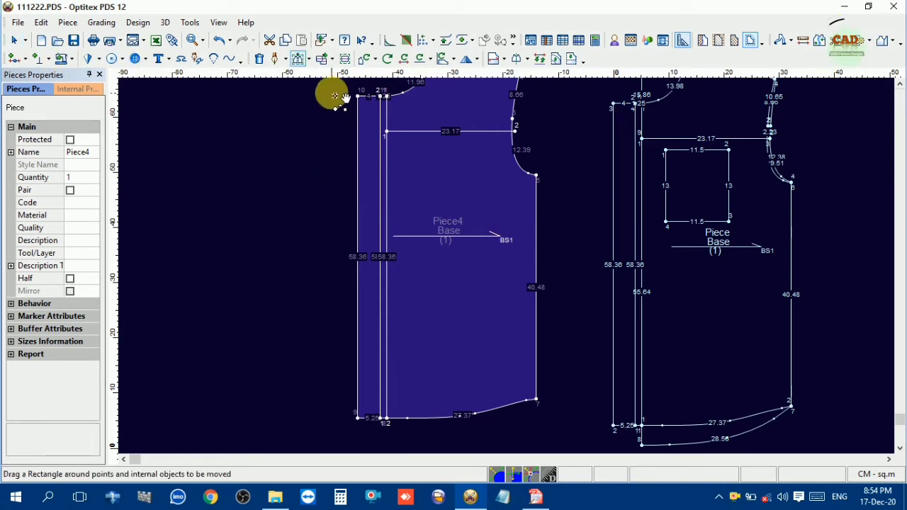
left_click_drag(334, 97, 362, 433)
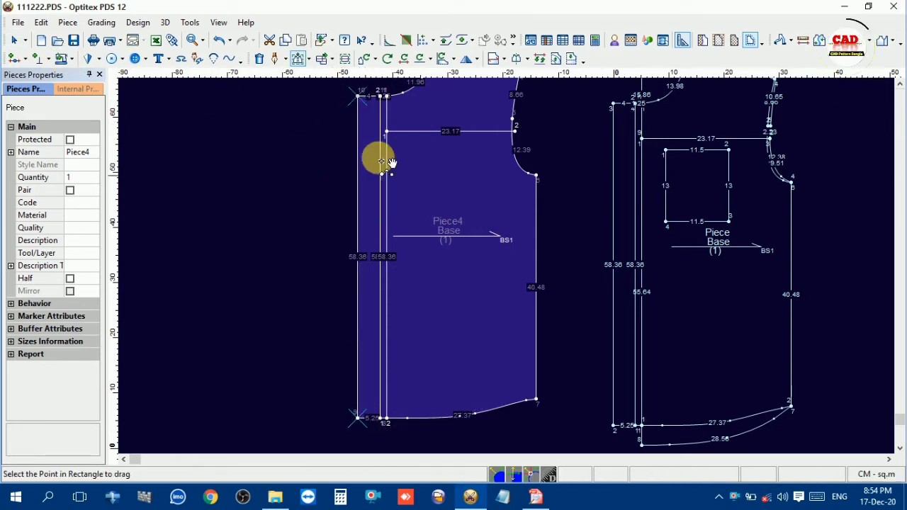
left_click(359, 94)
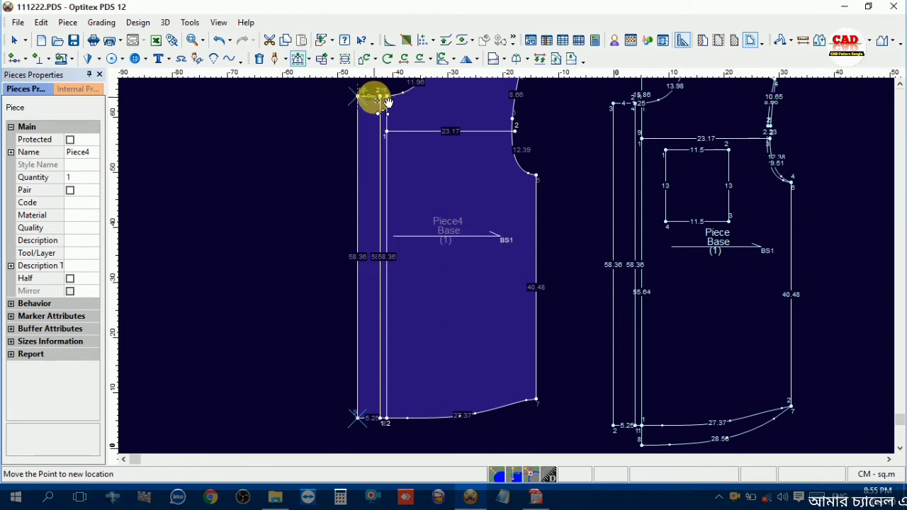
left_click(380, 96)
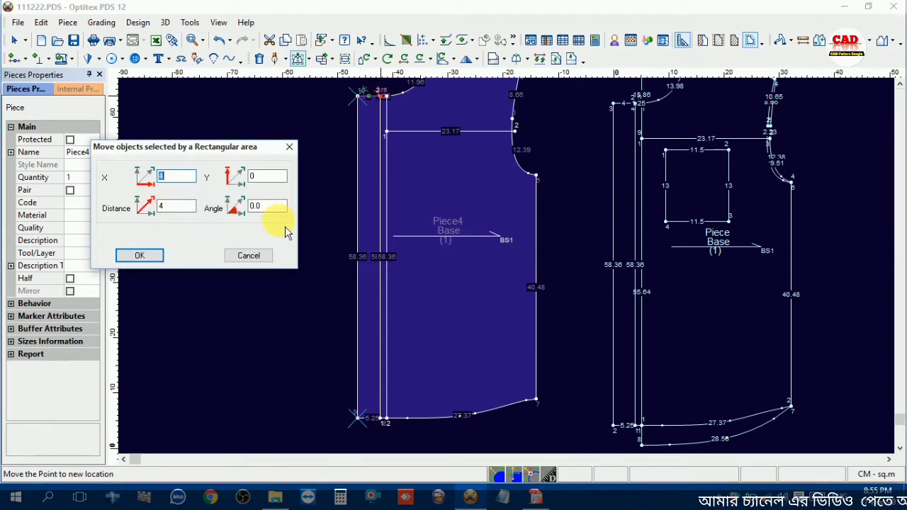
- Move the selected outer front-edge points of Piece4 1 cm in X and 0 in Y
type("1")
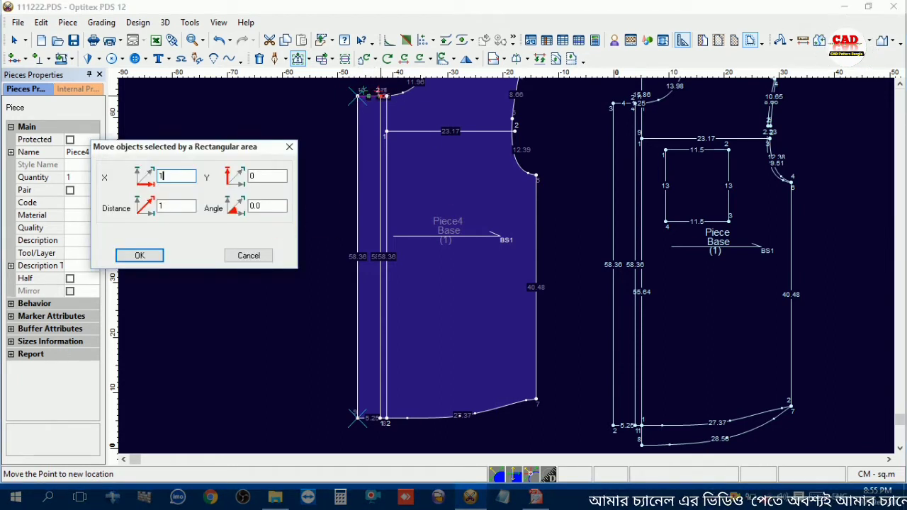
left_click(137, 255)
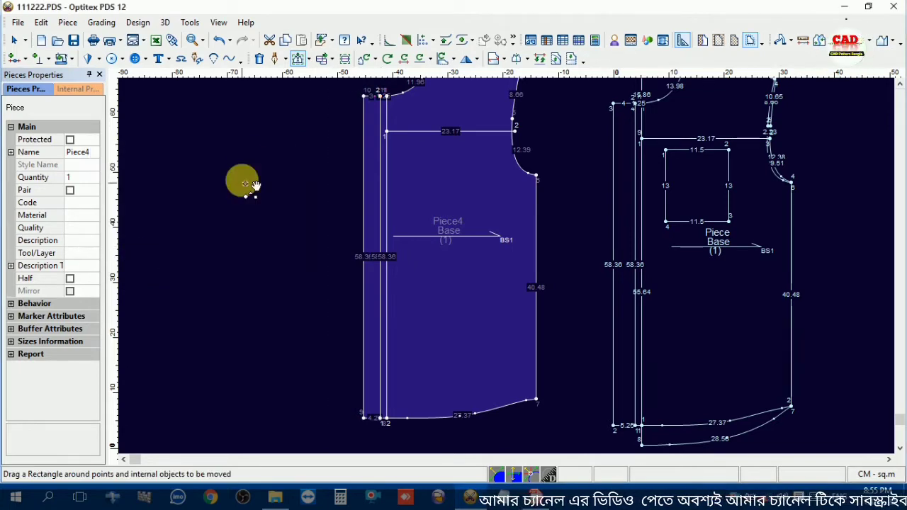
right_click(253, 138)
left_click(263, 148)
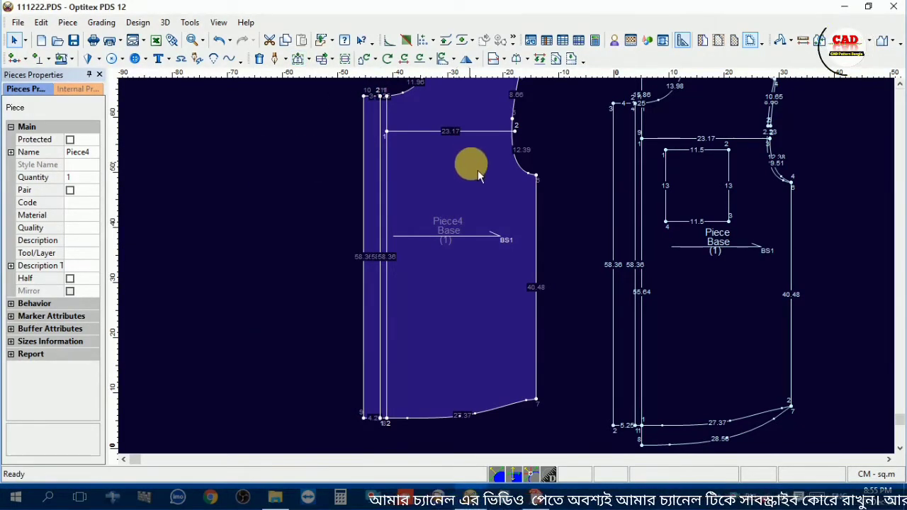
scroll(478, 170, "down", 2)
scroll(513, 276, "up", 1)
left_click(714, 304)
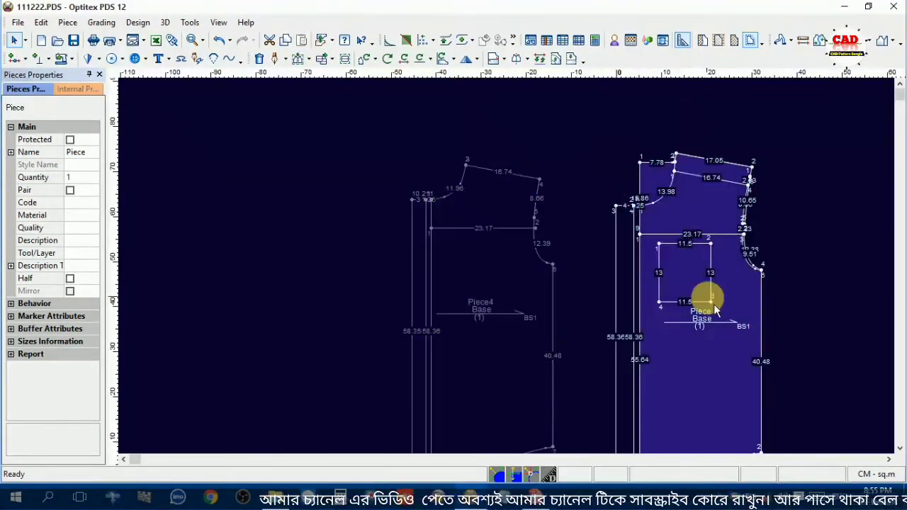
scroll(714, 304, "down", 2)
scroll(520, 275, "up", 1)
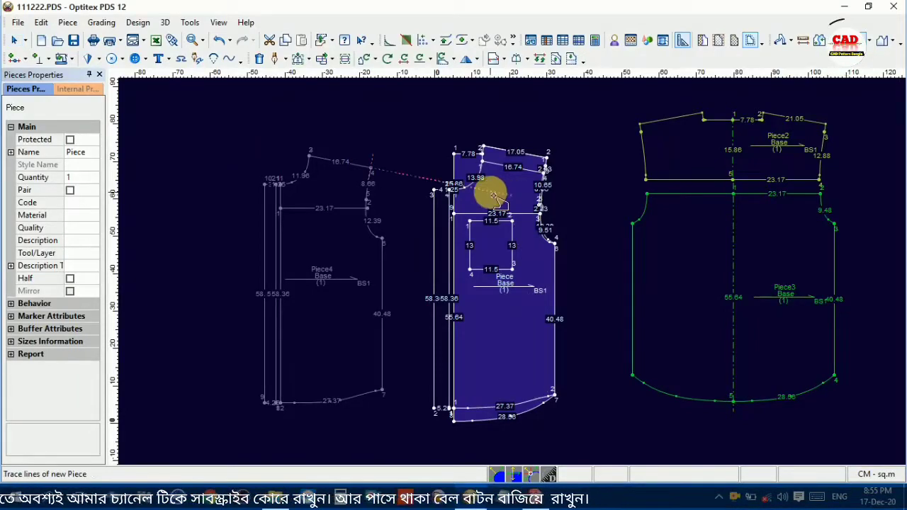
scroll(510, 271, "up", 2)
scroll(510, 271, "up", 1)
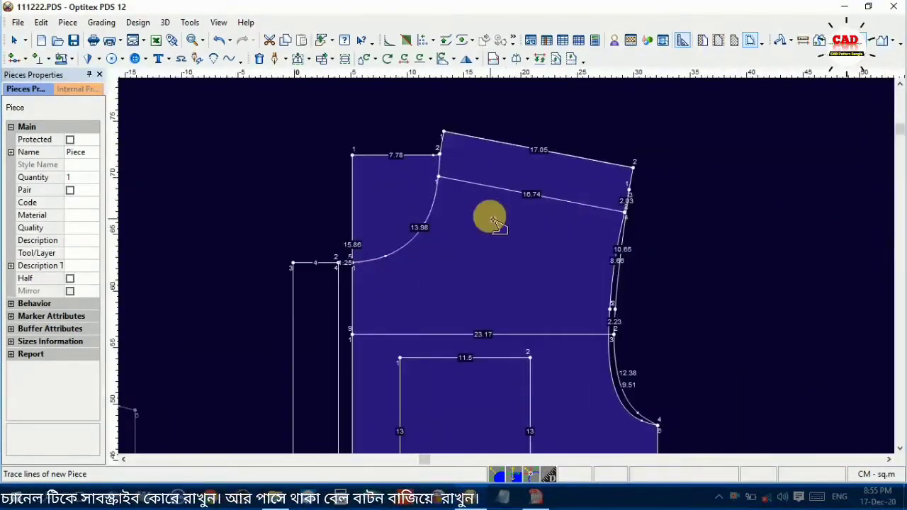
left_click(434, 215)
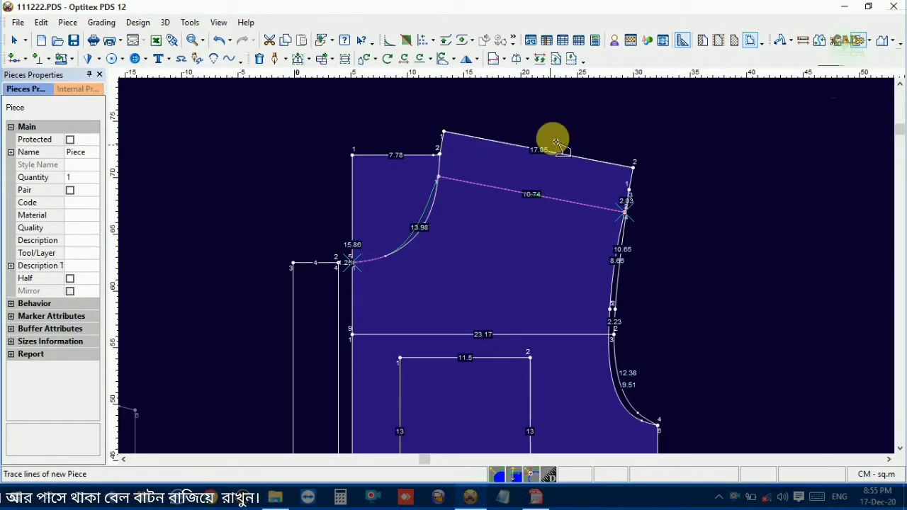
right_click(593, 99)
left_click(617, 108)
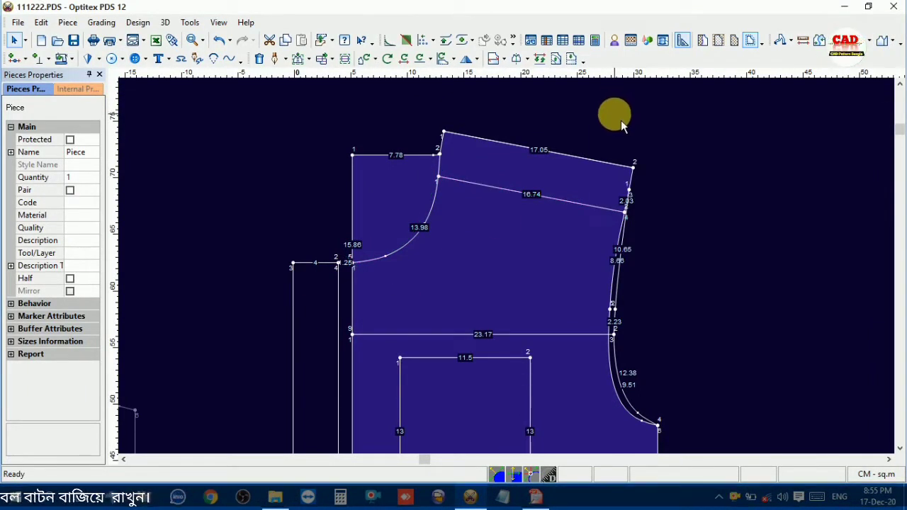
- Trace the base piece's lower shoulder line, neckline, placket top and outer front edge as the outline of a new piece
key("t")
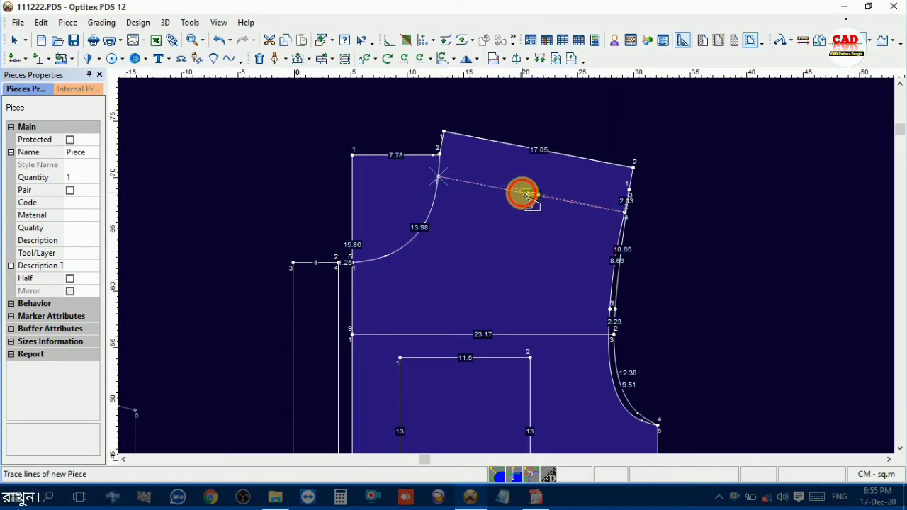
left_click(524, 195)
left_click(423, 222)
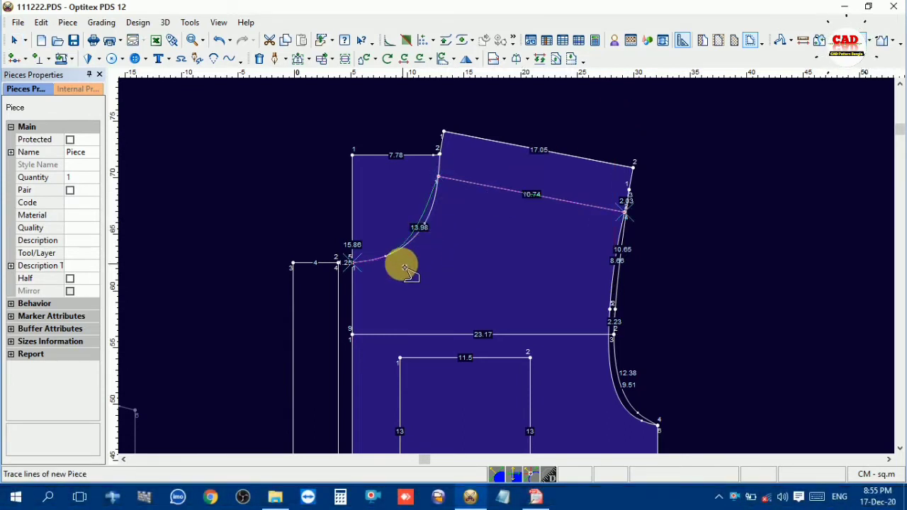
left_click(337, 263)
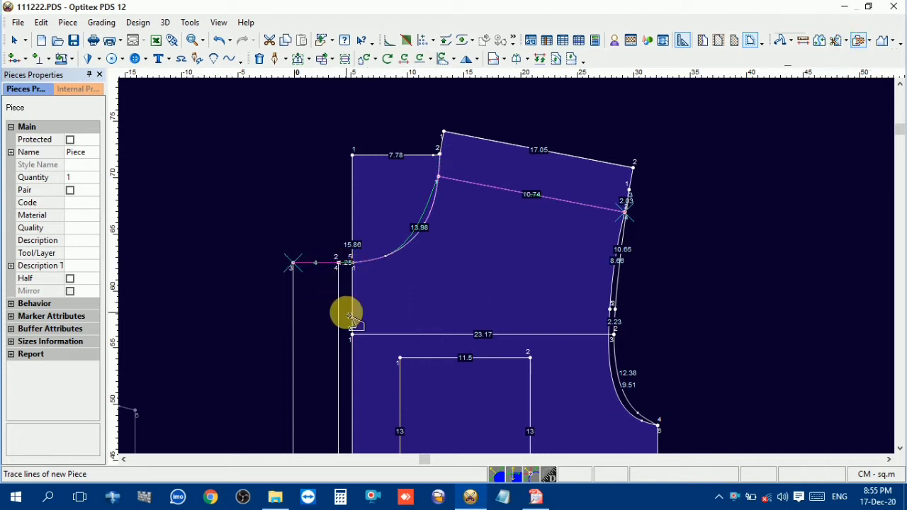
scroll(425, 344, "down", 3)
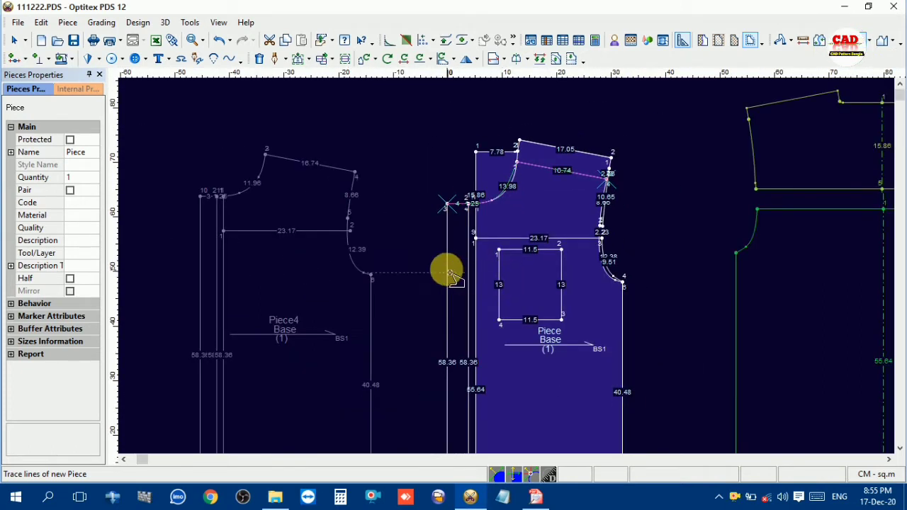
left_click(448, 273)
- Trace the upper hem curve, side seam and inner armhole, and form the new piece with its pocket, placket and chest lines
scroll(514, 284, "down", 2)
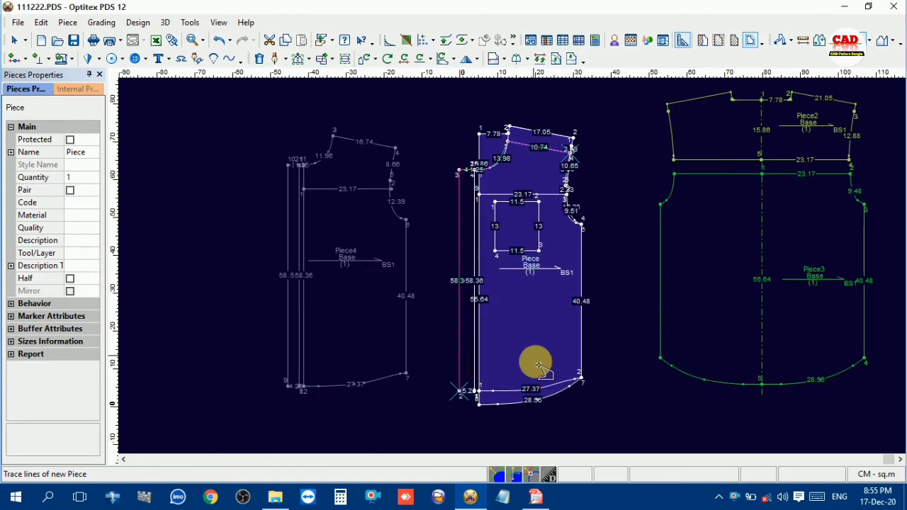
scroll(534, 364, "up", 3)
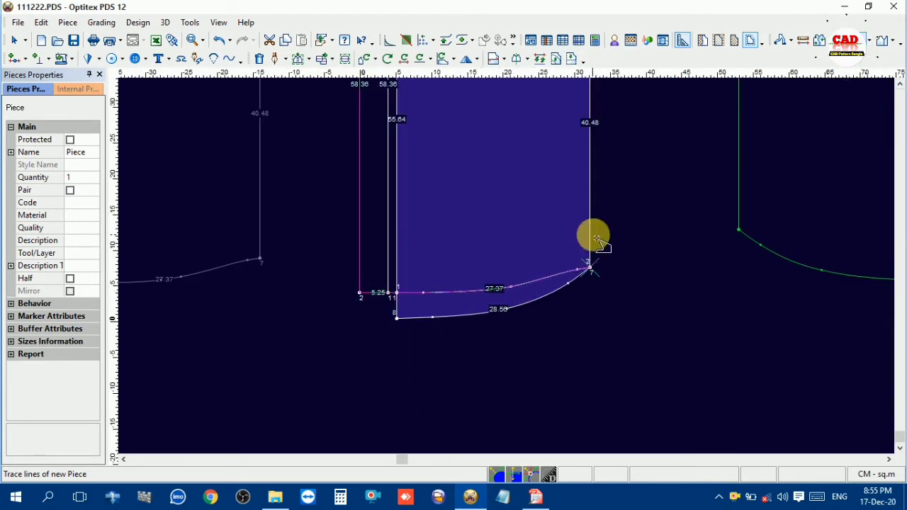
scroll(581, 199, "down", 3)
scroll(517, 225, "up", 5)
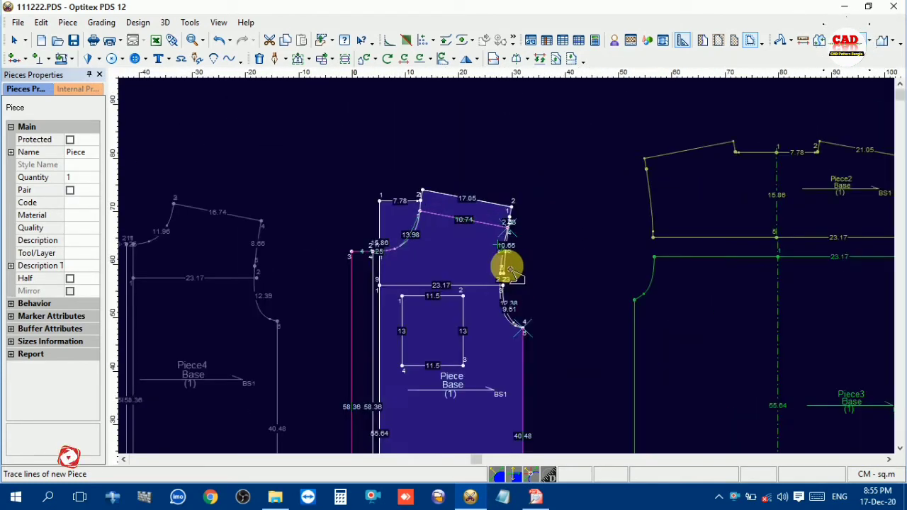
scroll(510, 270, "up", 1)
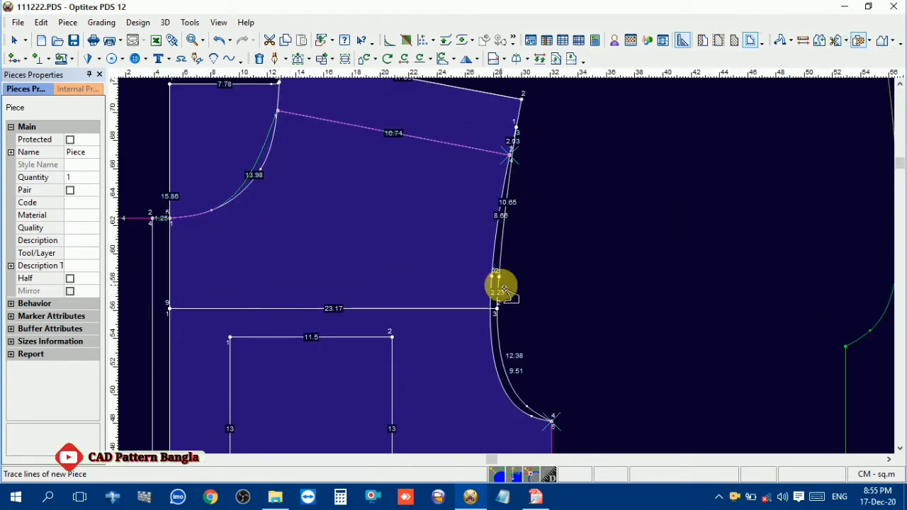
left_click(493, 250)
left_click(408, 282)
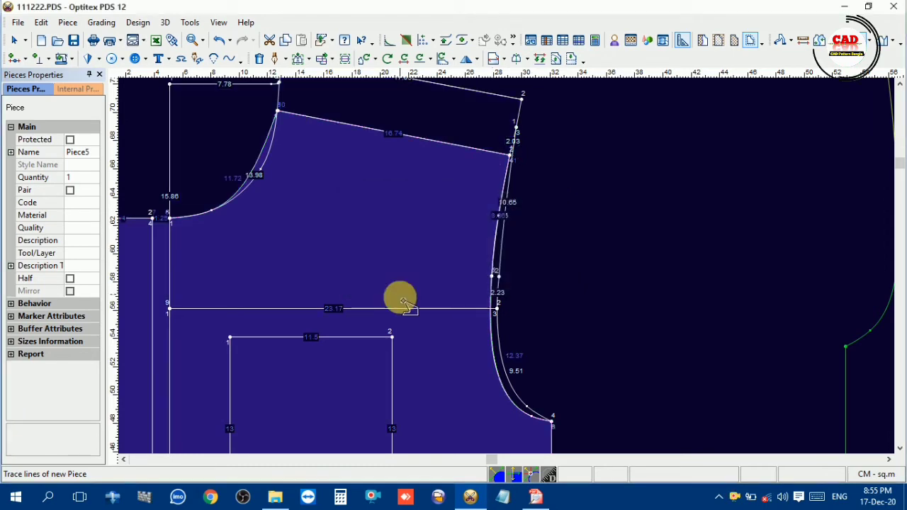
scroll(399, 355, "down", 3)
right_click(602, 177)
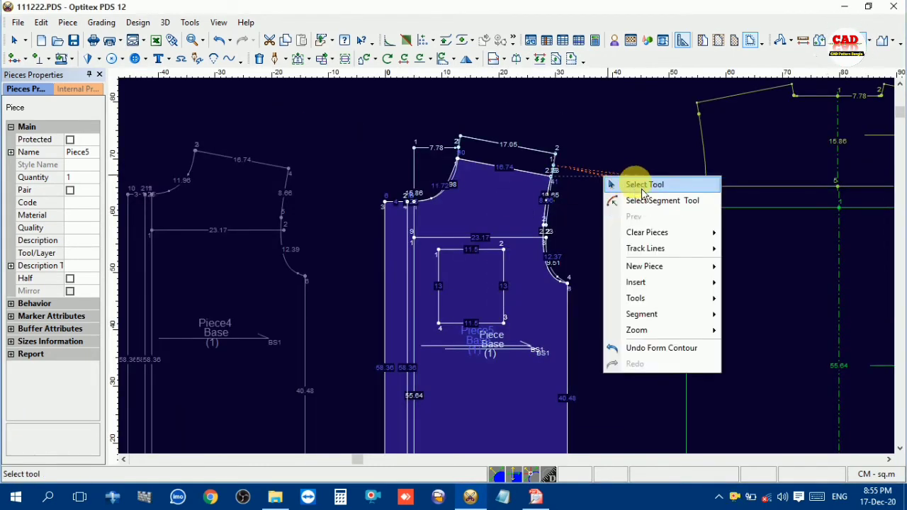
left_click(629, 182)
- Move the new piece's neckline curve point 0.25 cm in X and -0.57 cm in Y onto the original neckline curve
scroll(470, 196, "up", 3)
scroll(513, 274, "up", 2)
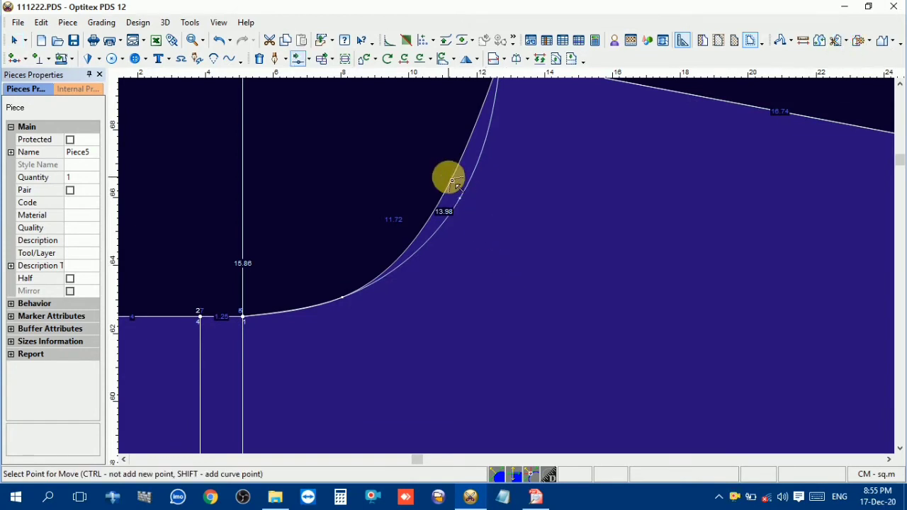
left_click(451, 178)
left_click(459, 200)
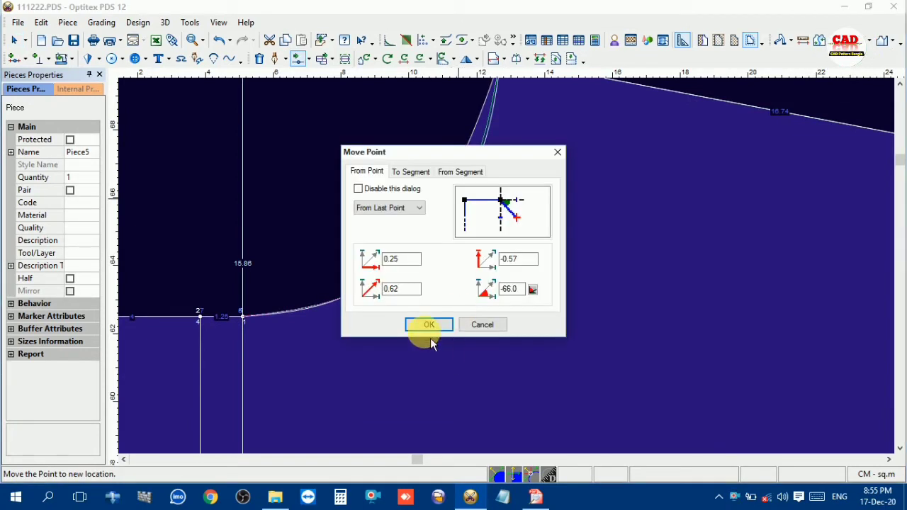
left_click(428, 321)
right_click(439, 135)
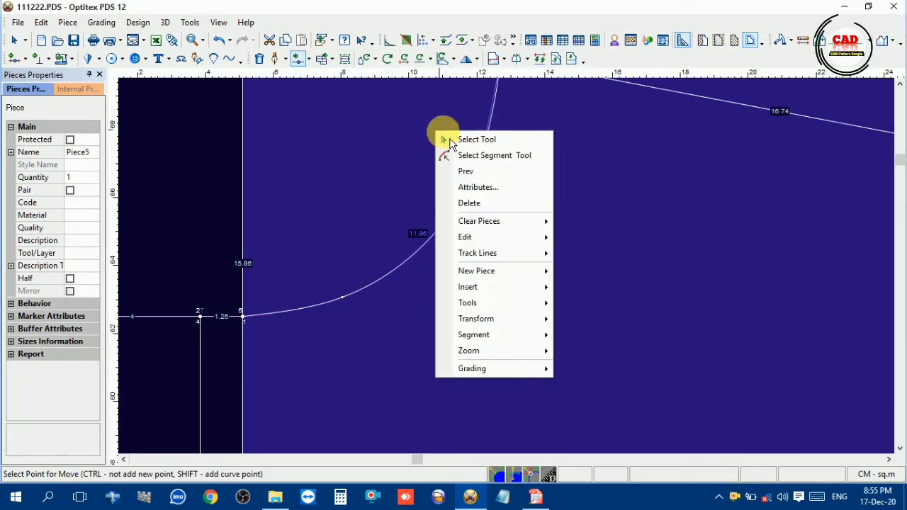
left_click(467, 138)
- Move the original base piece well to the left of Piece4 and place Piece5 between the two
scroll(514, 279, "down", 5)
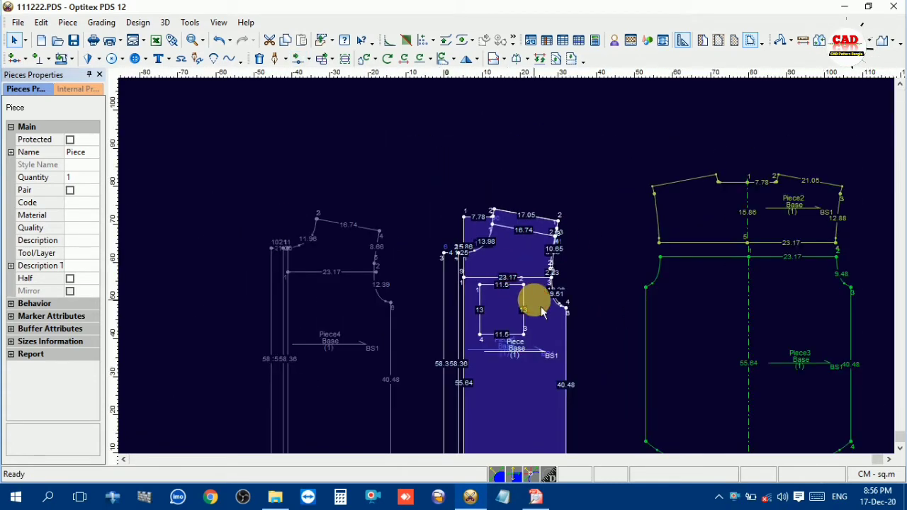
left_click_drag(539, 313, 229, 279)
scroll(242, 297, "up", 2)
scroll(517, 277, "down", 4)
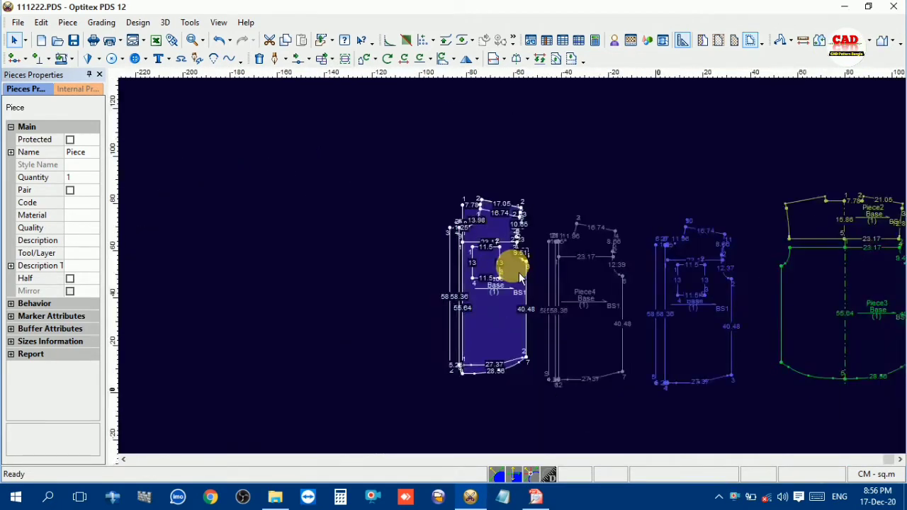
left_click_drag(516, 266, 347, 308)
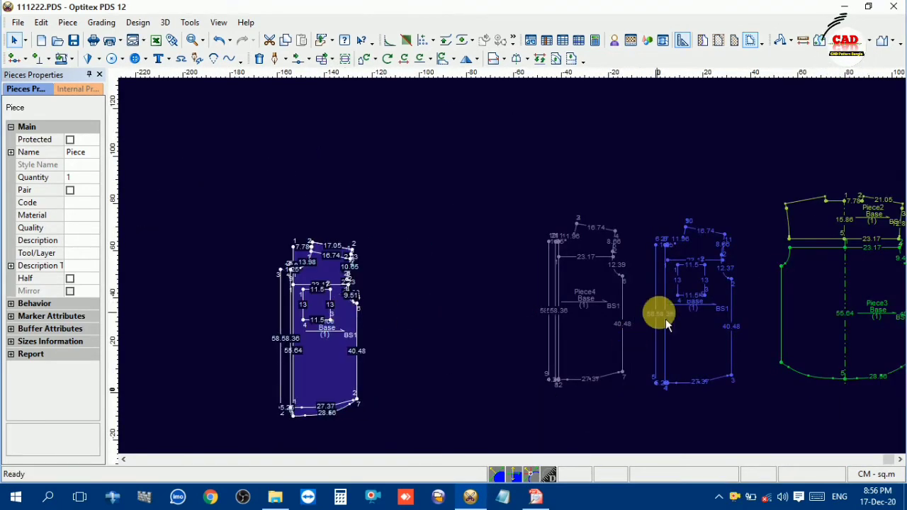
left_click(595, 301)
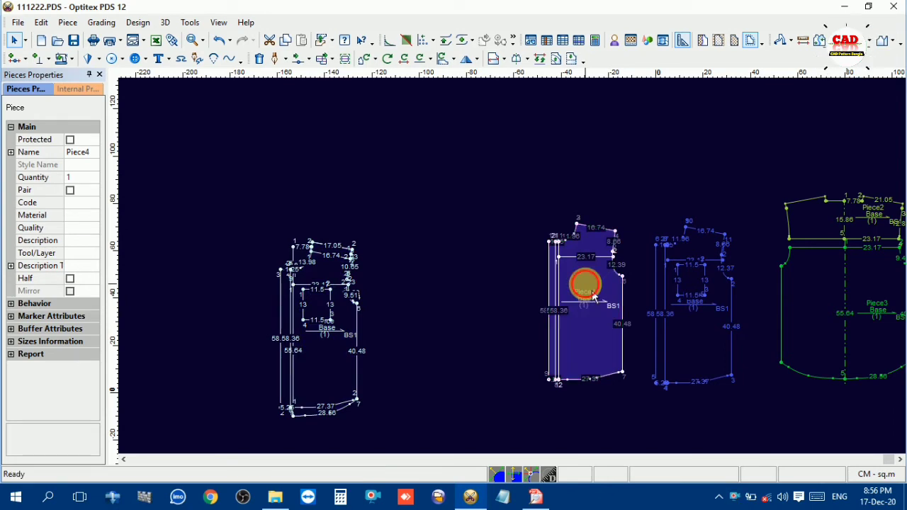
left_click_drag(673, 287, 499, 301)
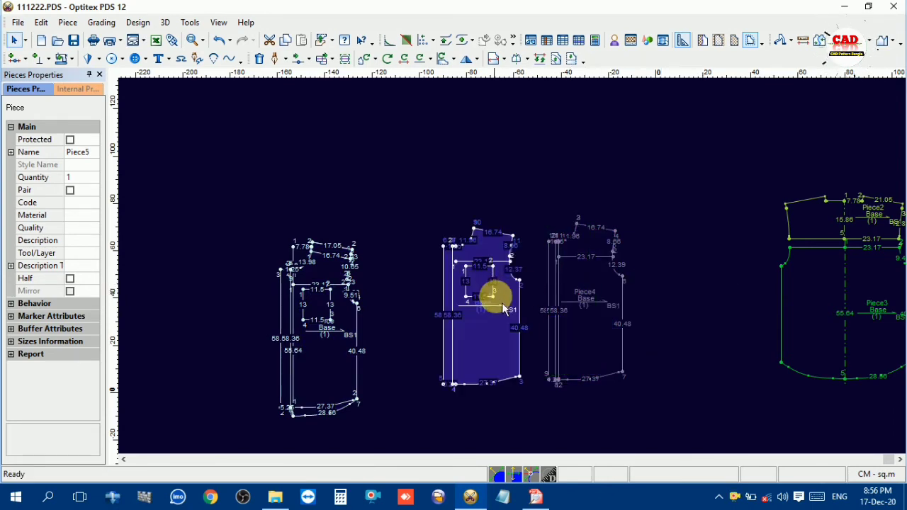
- Flip Piece5 horizontally
scroll(503, 308, "up", 3)
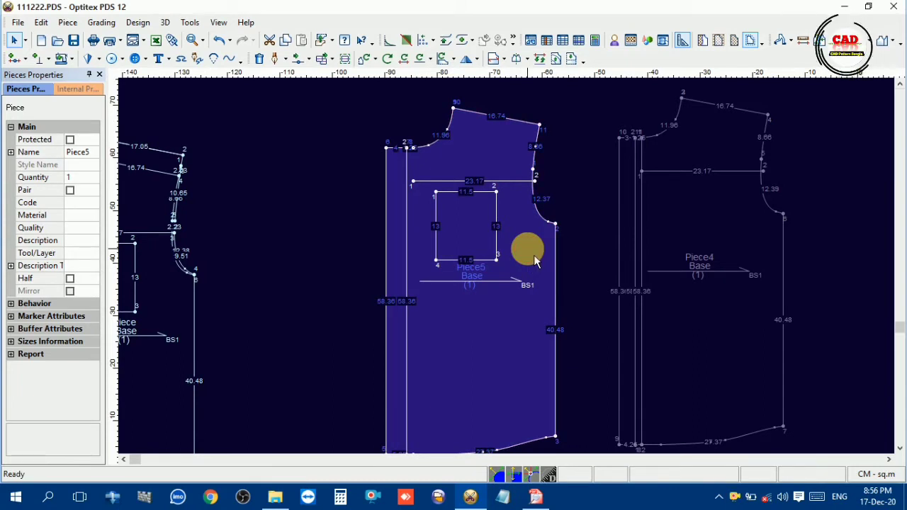
key("v")
key("equal")
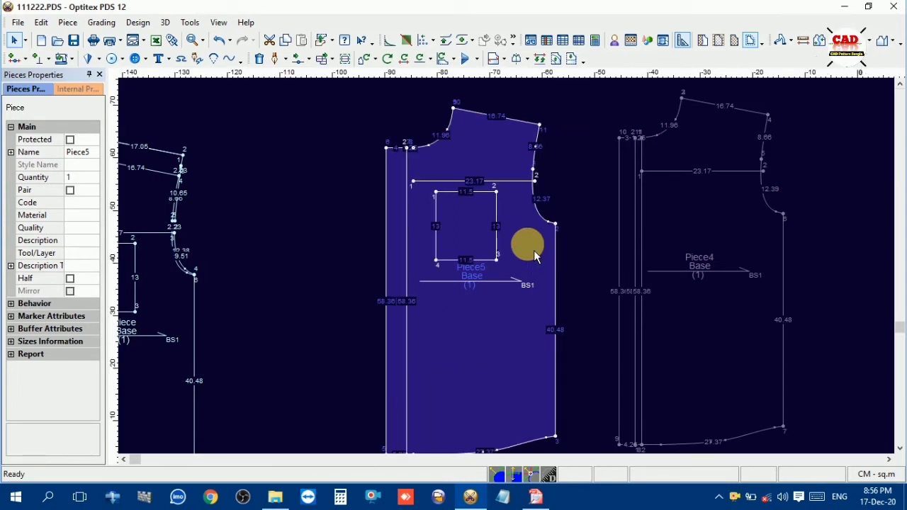
left_click(477, 58)
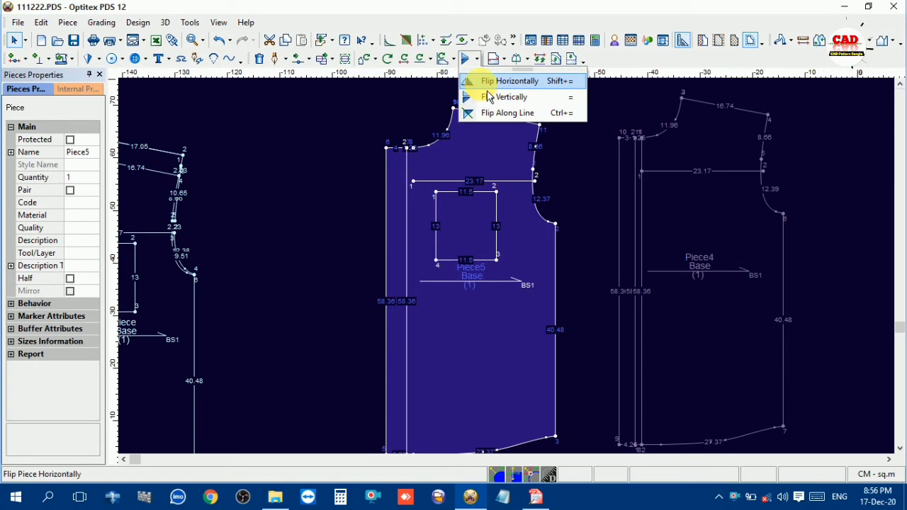
left_click(508, 80)
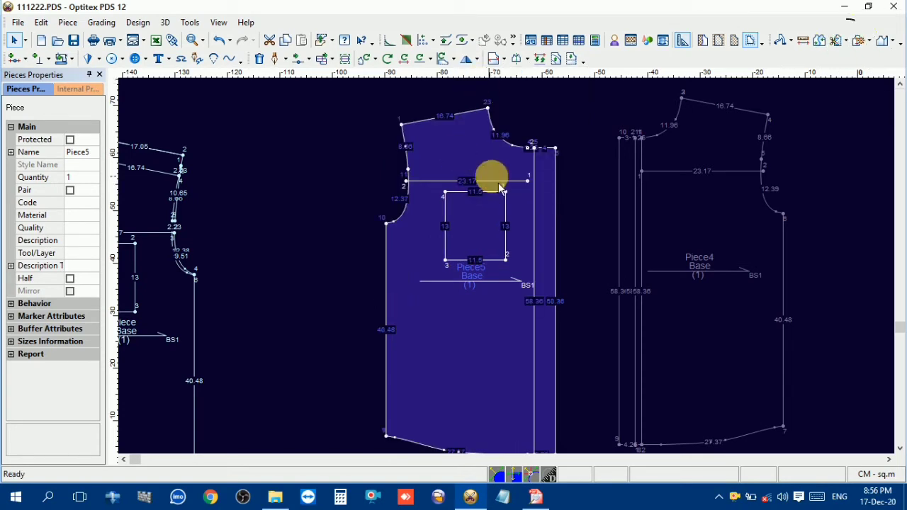
- Draw a straight internal line on Piece5 from the front end of the neckline curve down to the matching hem point
scroll(515, 277, "up", 1)
scroll(516, 278, "up", 3)
scroll(516, 280, "down", 4)
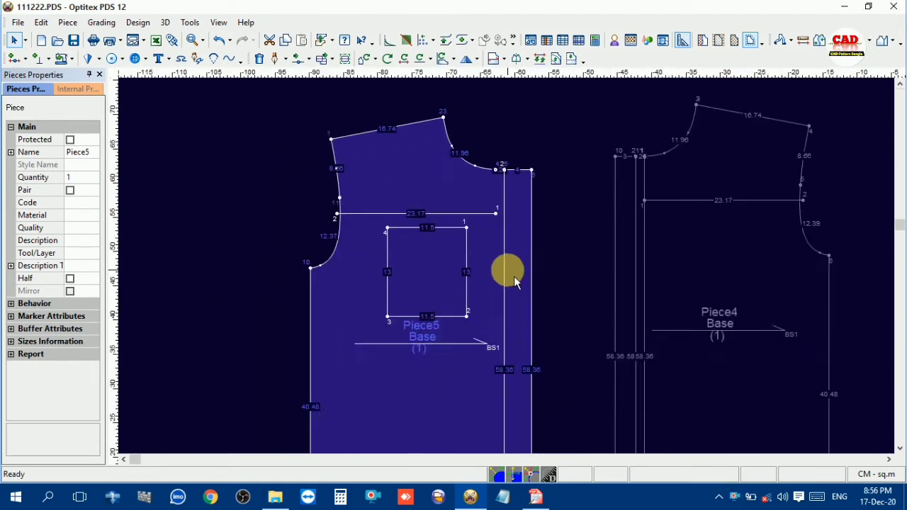
scroll(516, 280, "down", 1)
scroll(513, 278, "up", 2)
key("d")
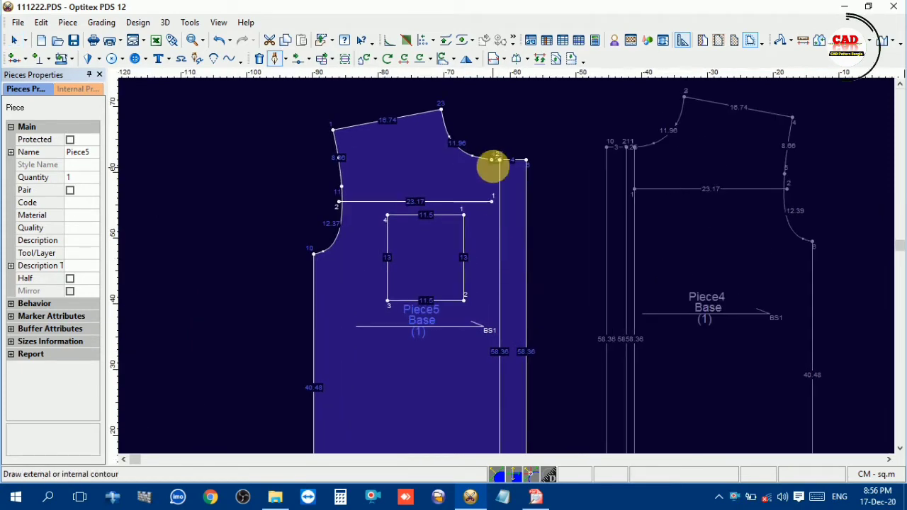
left_click(498, 162)
left_click(425, 324)
scroll(515, 286, "down", 3)
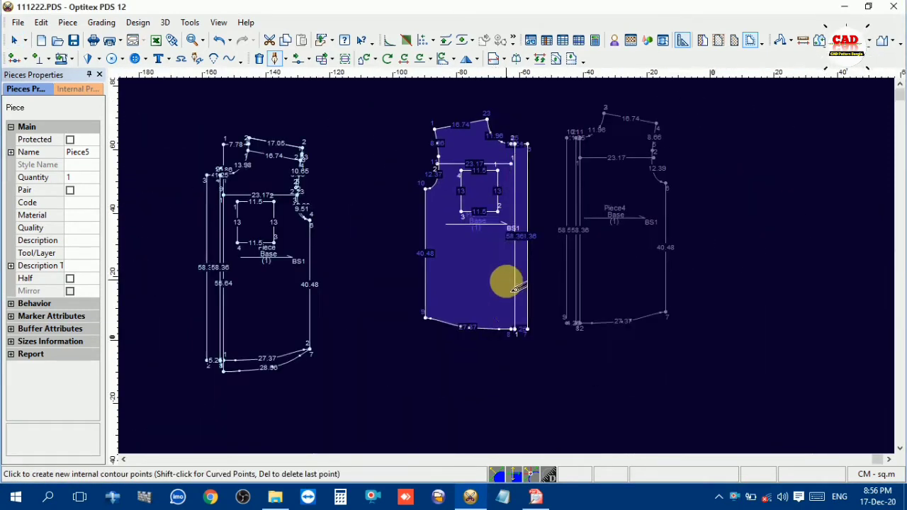
scroll(516, 286, "up", 3)
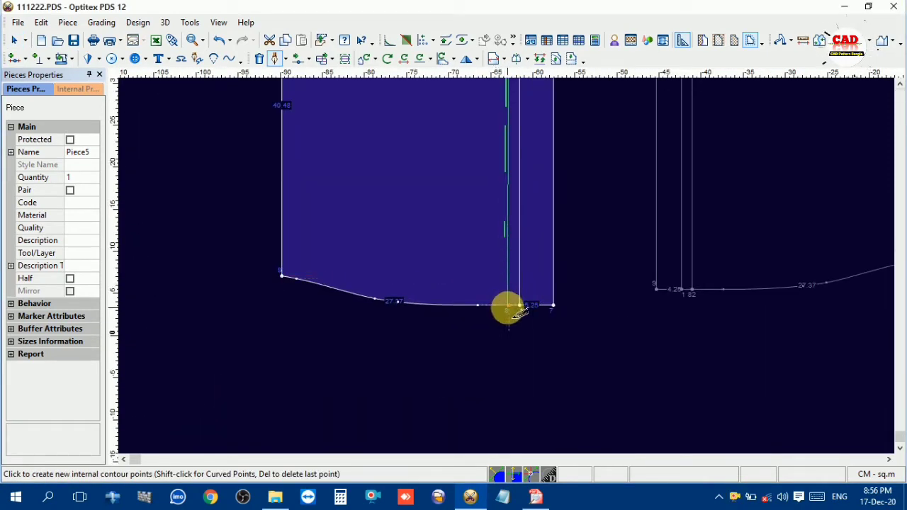
left_click(508, 305)
left_click(430, 323)
right_click(587, 172)
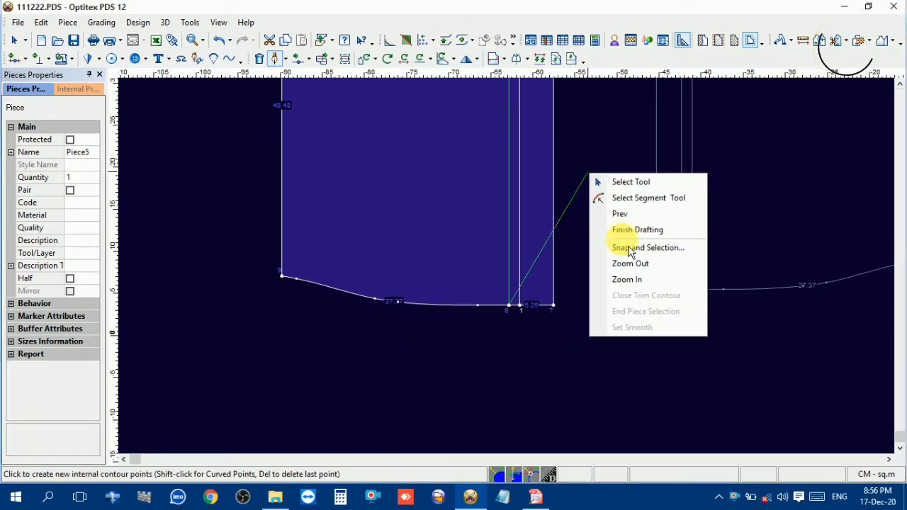
left_click(623, 229)
right_click(609, 191)
left_click(637, 198)
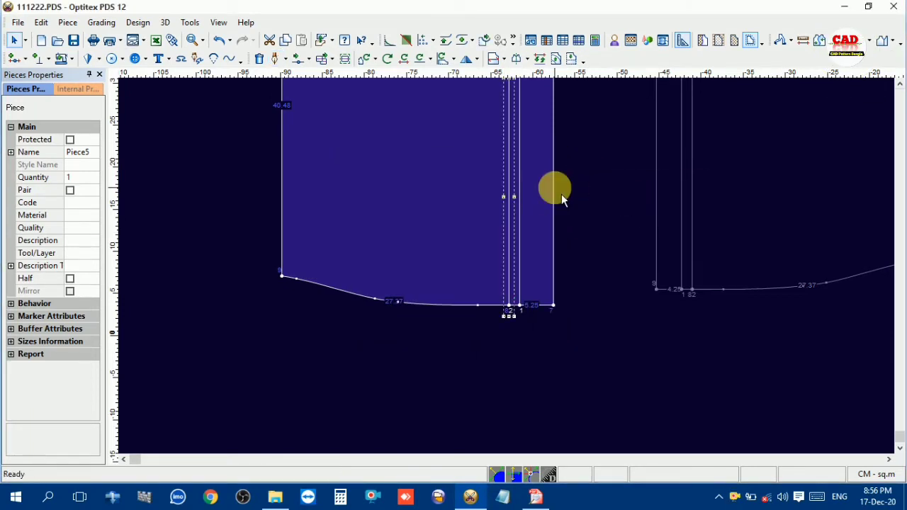
- Delete the horizontal chest line from Piece5
scroll(551, 194, "down", 4)
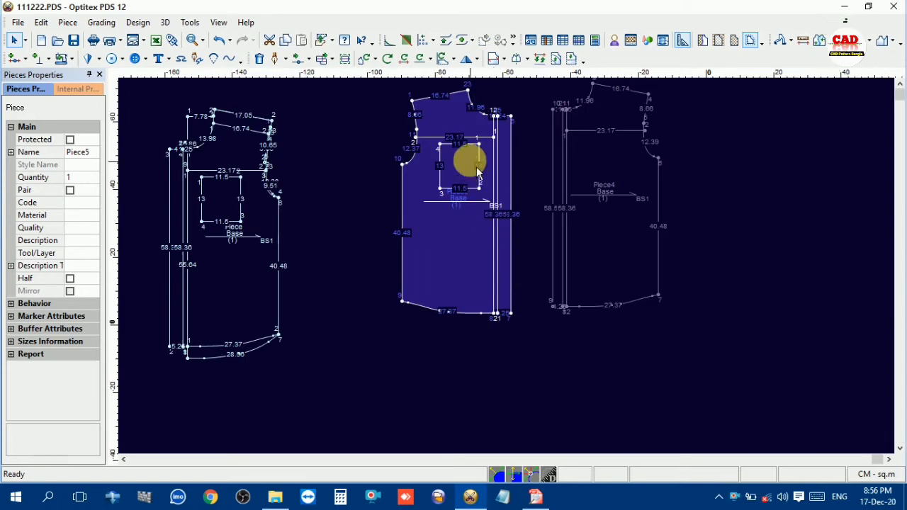
scroll(477, 171, "up", 3)
left_click(519, 229)
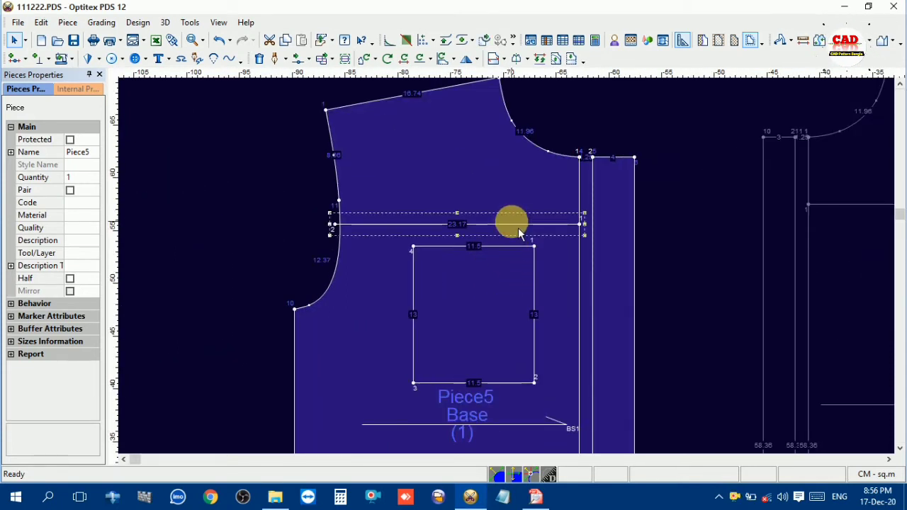
key("Delete")
- Turn off grading for the middle point on Piece5's armhole curve
left_click(465, 211)
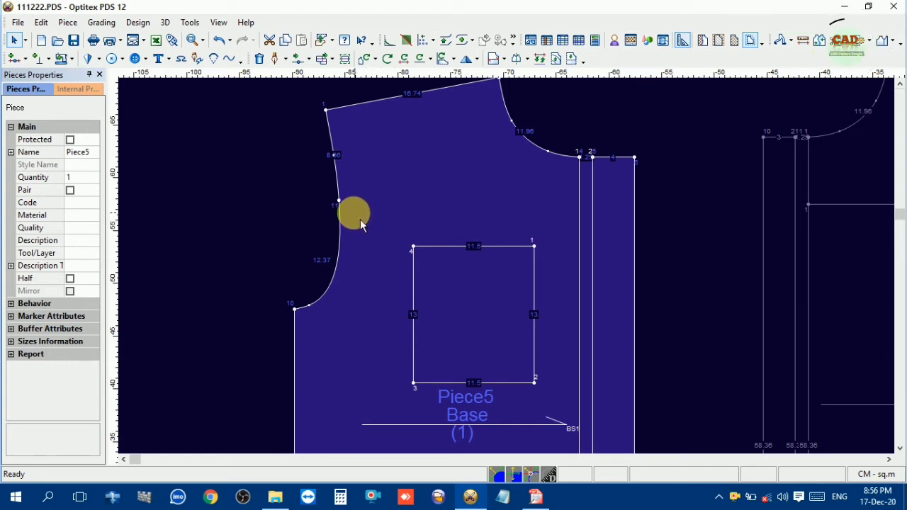
left_click(339, 202)
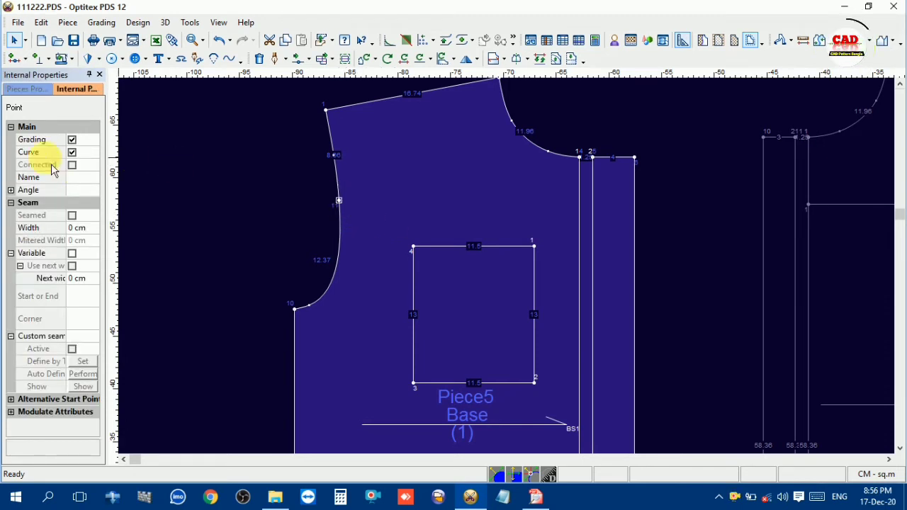
left_click(274, 177)
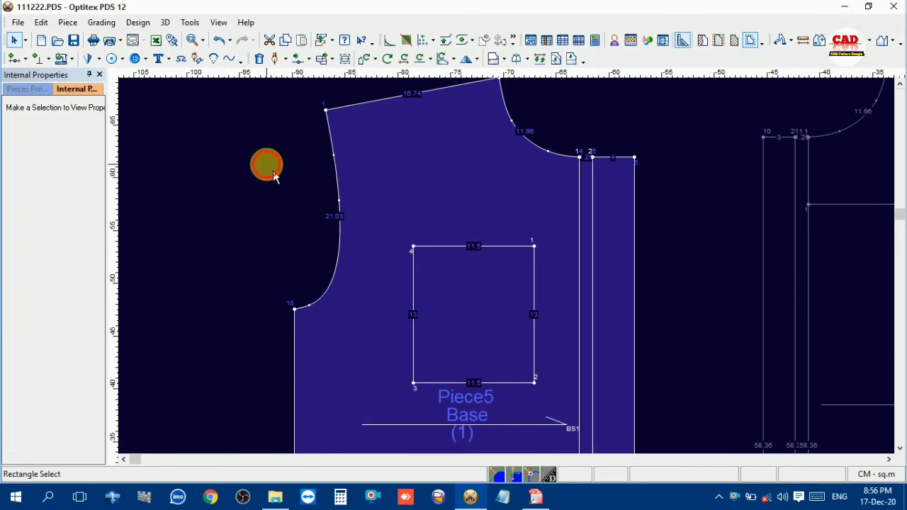
- Move the outer end point of Piece4's horizontal chest line onto the armhole curve
scroll(539, 324, "down", 2)
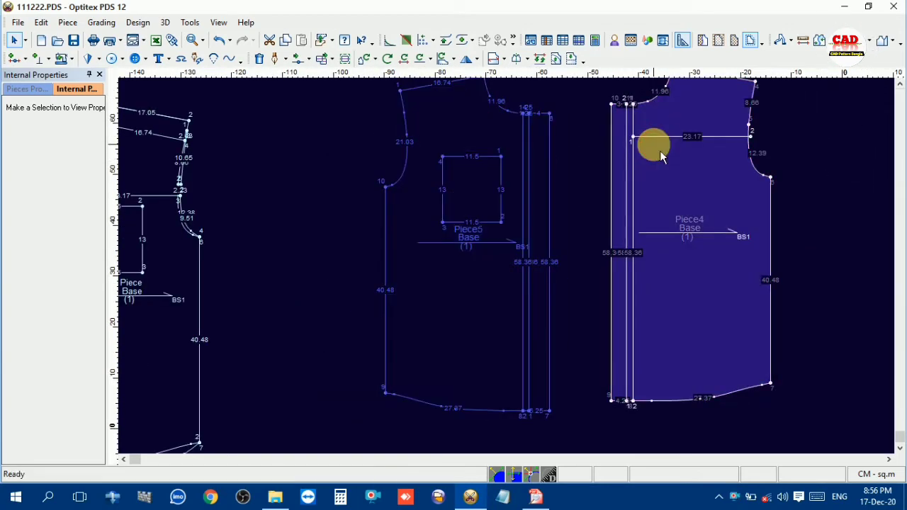
scroll(716, 159, "up", 2)
scroll(513, 277, "up", 2)
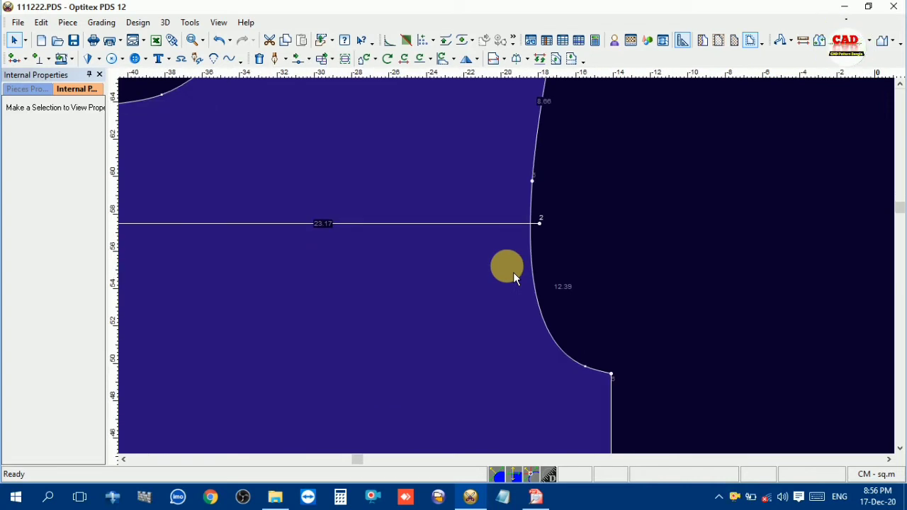
left_click(539, 223)
scroll(512, 270, "down", 1)
scroll(512, 272, "down", 2)
right_click(532, 237)
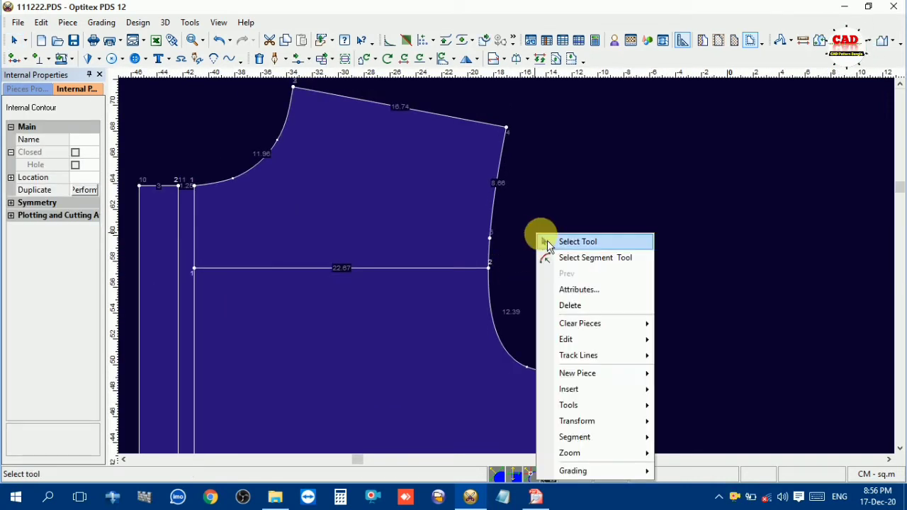
left_click(549, 241)
- Turn the middle point on Piece4's armhole into a non-grading curve point
scroll(510, 245, "up", 2)
left_click(490, 239)
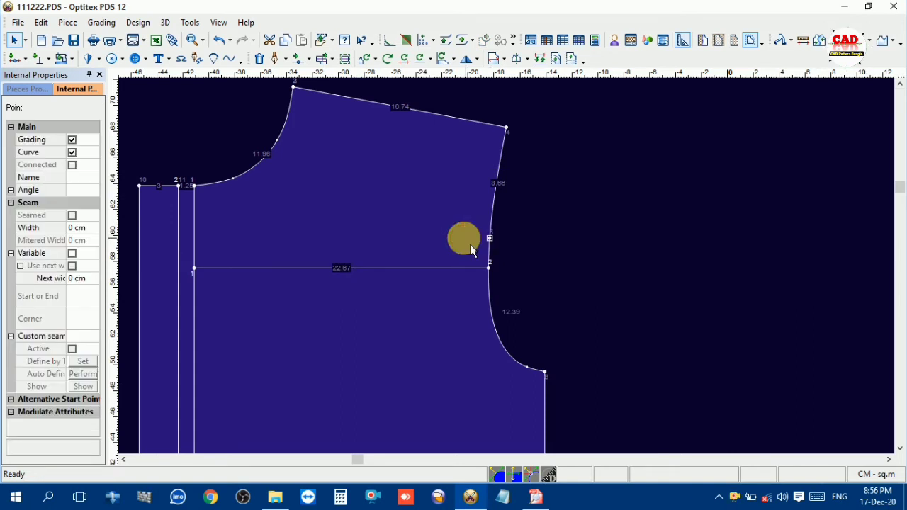
key("Delete")
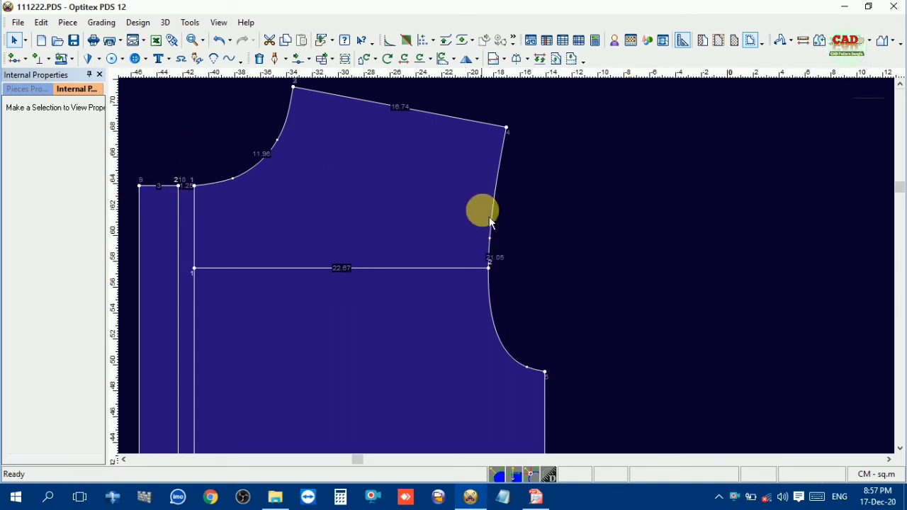
- Delete the horizontal chest line from Piece4
scroll(514, 281, "down", 3)
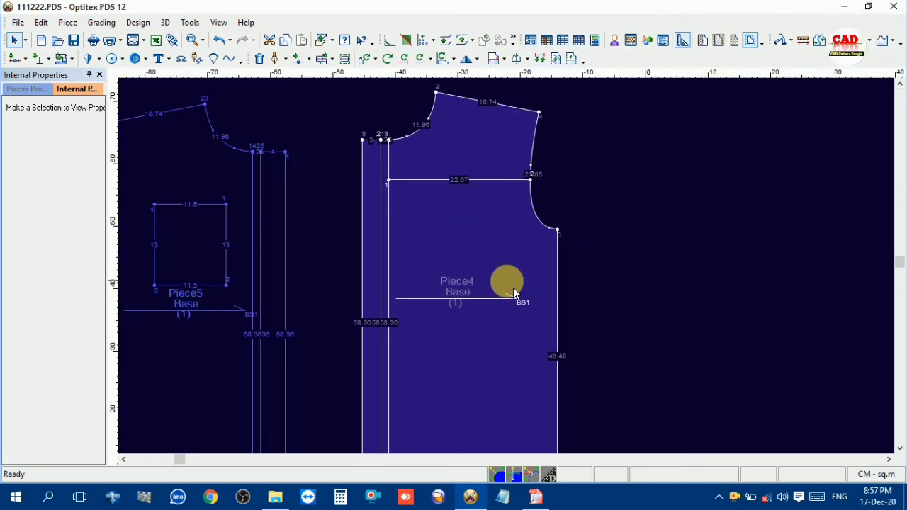
left_click(491, 186)
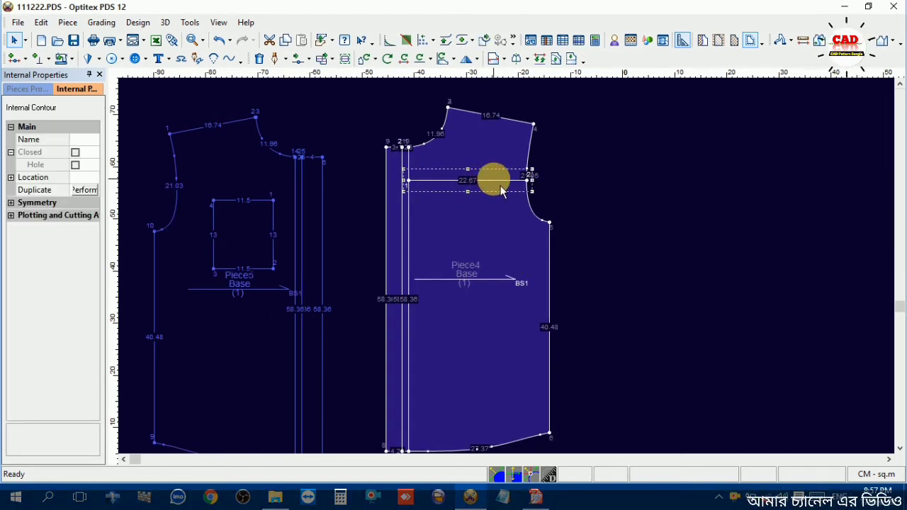
key("Delete")
scroll(515, 286, "down", 1)
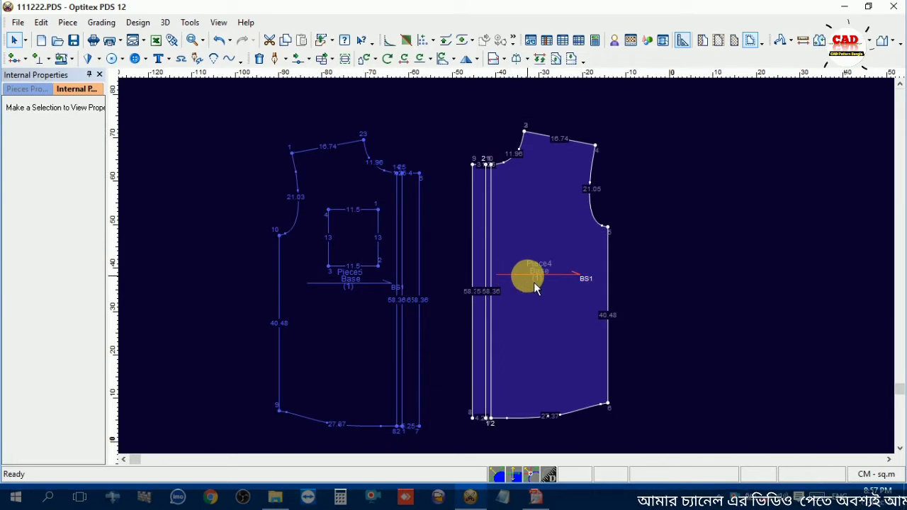
- Move Piece4 slightly closer to Piece5 so the two fronts sit side by side
mouse_move(516, 285)
left_mouse_down()
mouse_move(530, 306)
mouse_move(522, 286)
left_mouse_up()
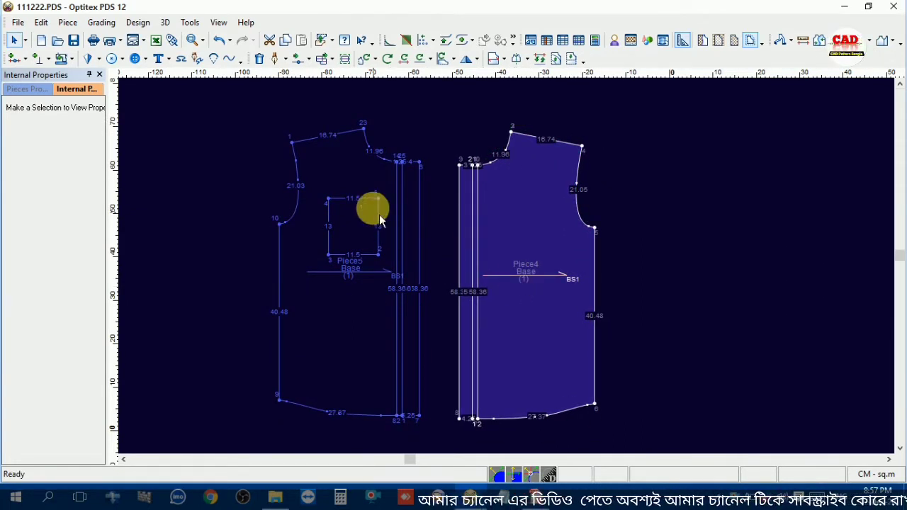
left_click(366, 178)
left_click(514, 226)
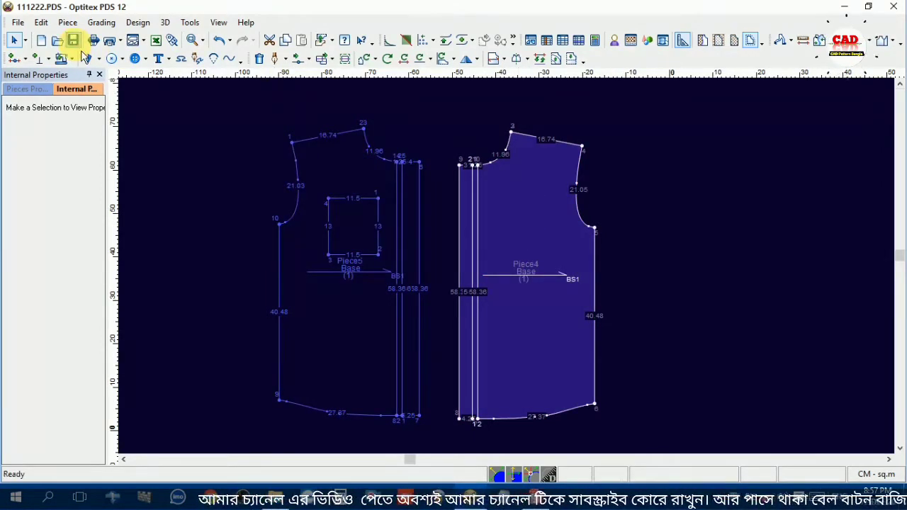
left_click(381, 177)
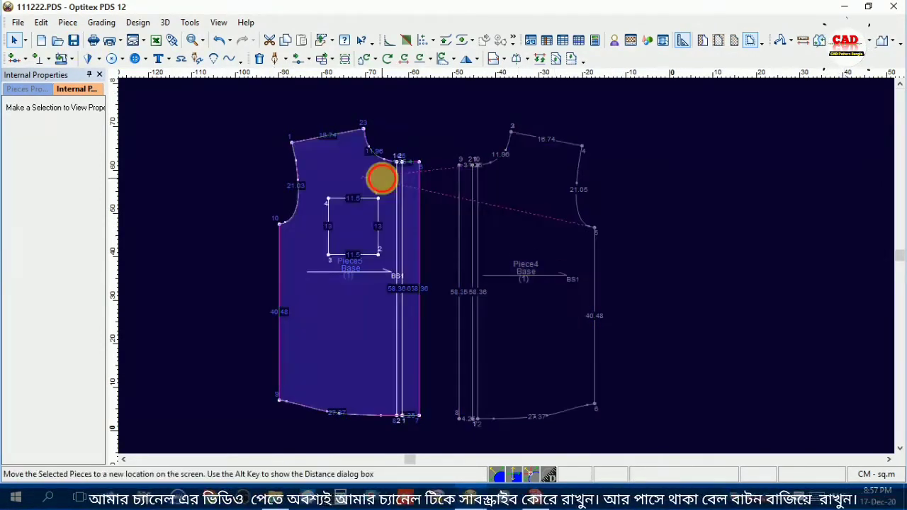
left_click(502, 202)
scroll(532, 244, "down", 3)
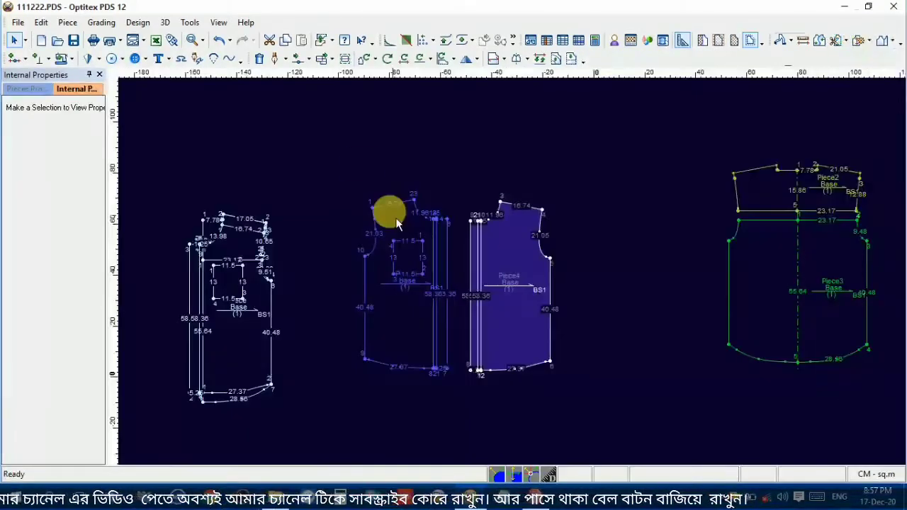
left_click_drag(359, 166, 603, 346)
left_click_drag(863, 393, 863, 392)
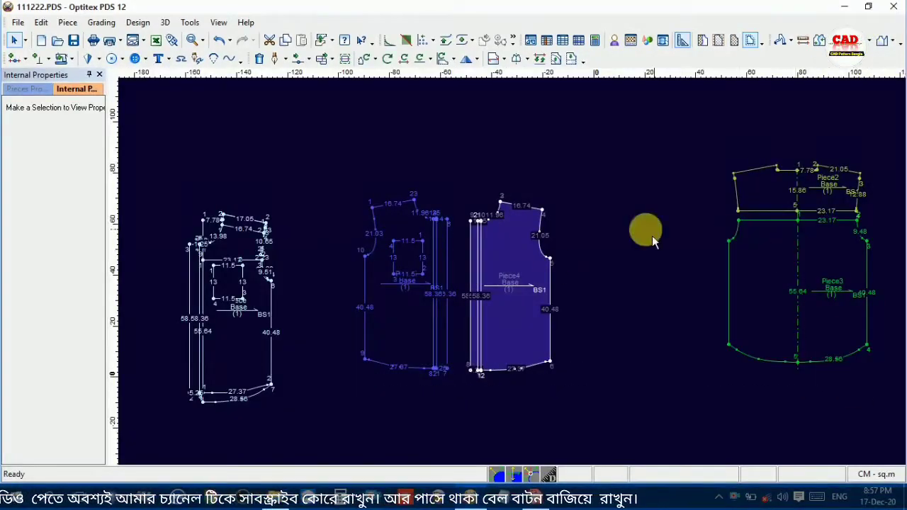
scroll(482, 251, "up", 2)
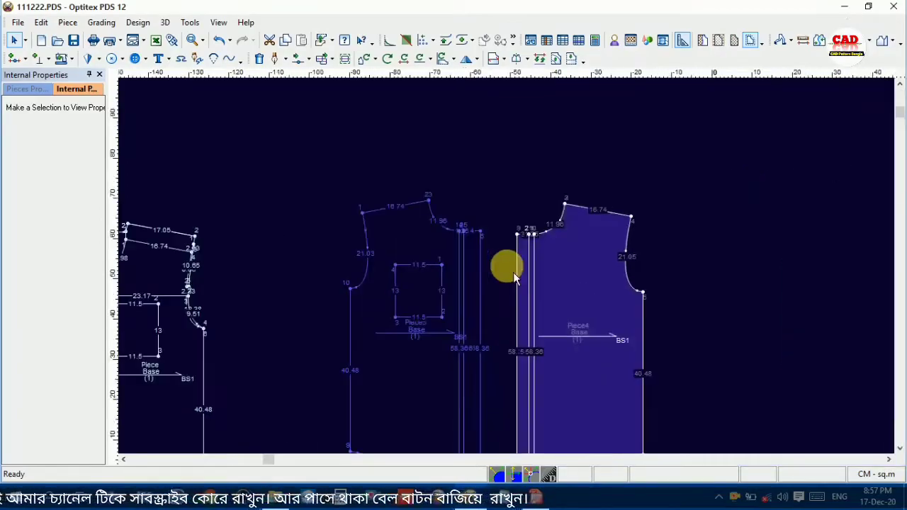
- Switch to the PDF tech pack and examine the front and back sketches and the measurement table
left_click(537, 500)
scroll(516, 361, "up", 3)
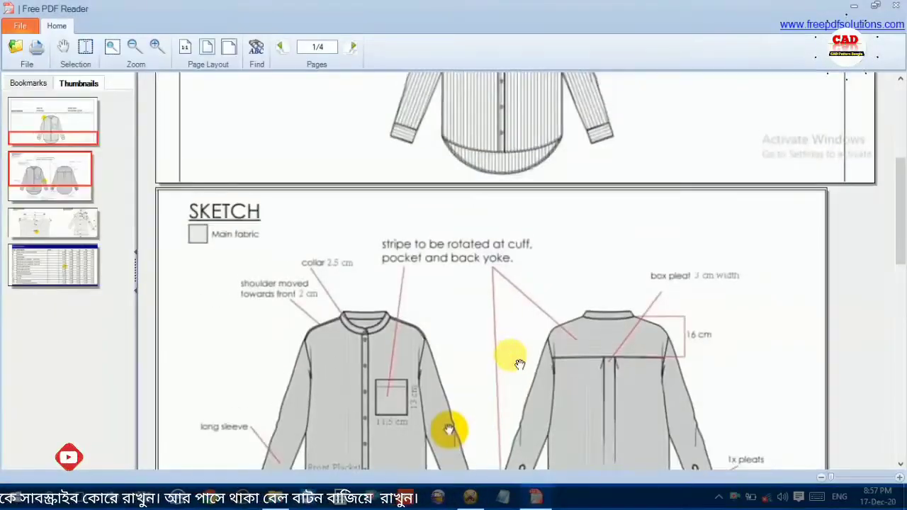
scroll(515, 360, "down", 1)
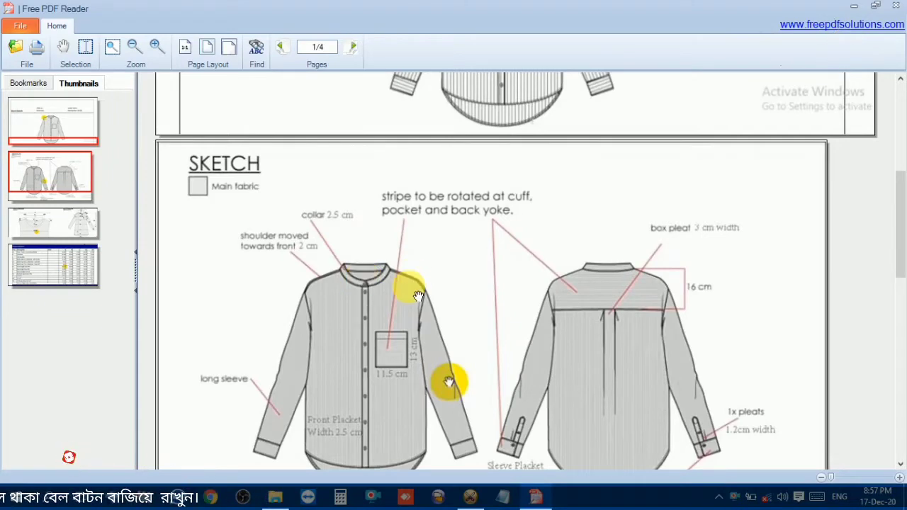
left_click(471, 498)
left_click(471, 498)
mouse_move(537, 499)
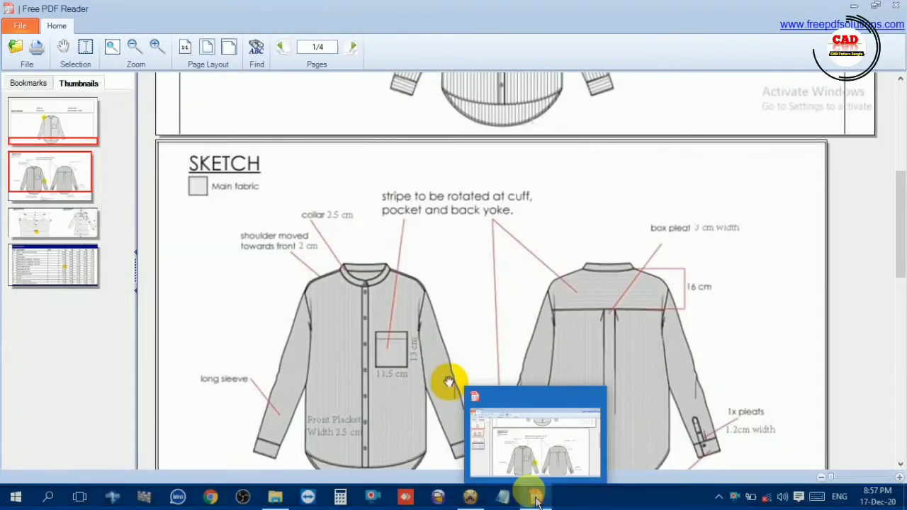
left_click(531, 453)
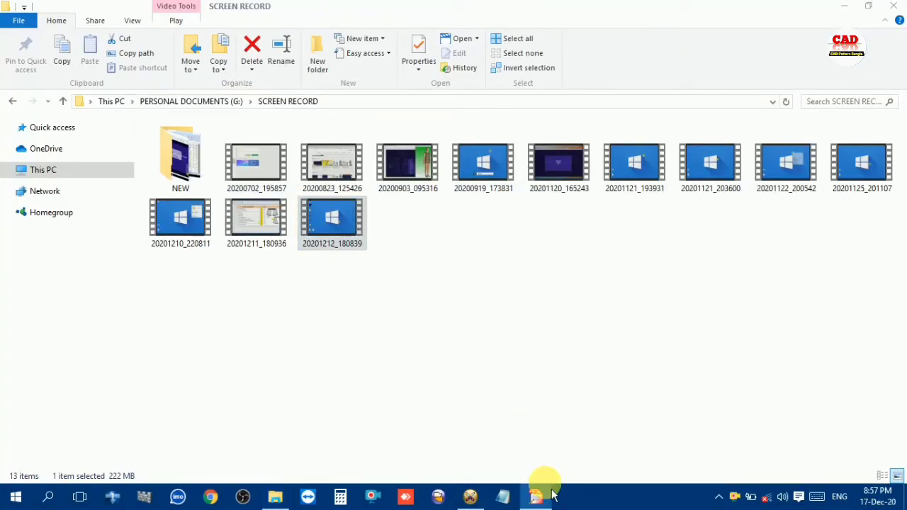
left_click(549, 496)
left_click_drag(903, 204, 901, 414)
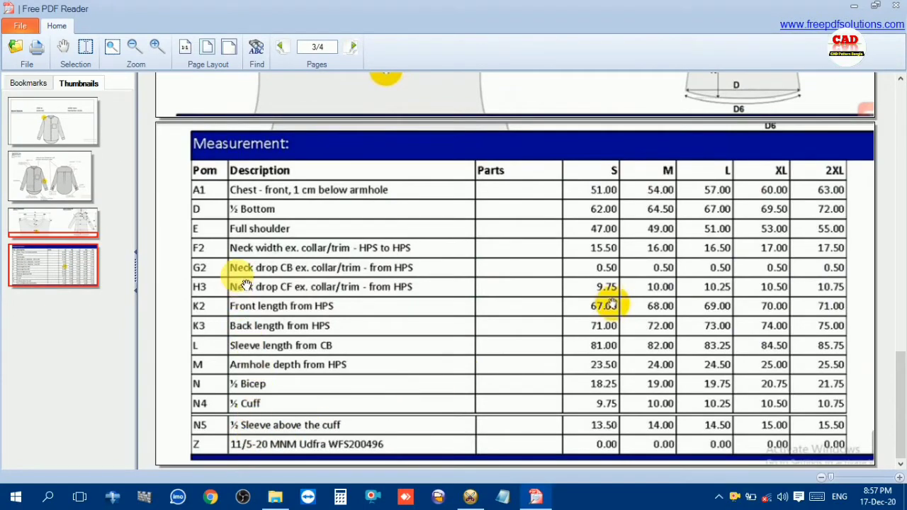
scroll(429, 322, "up", 10)
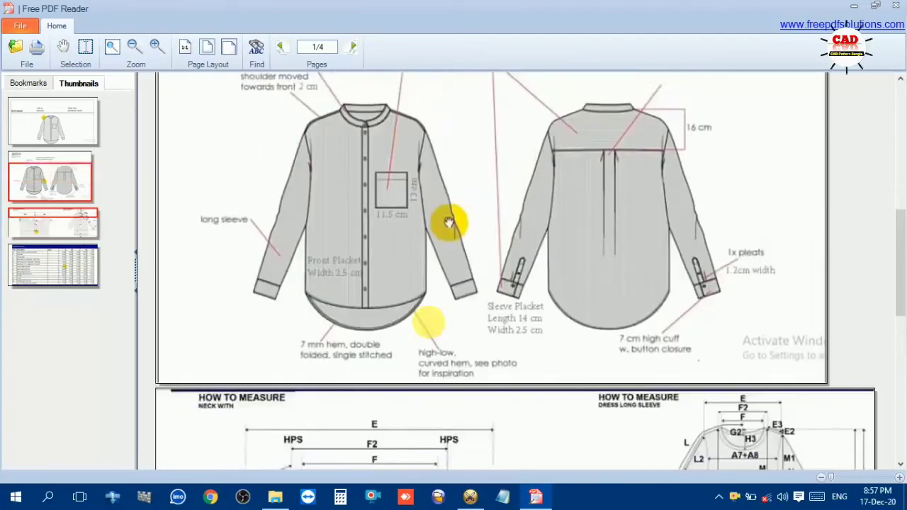
left_click_drag(448, 222, 439, 332)
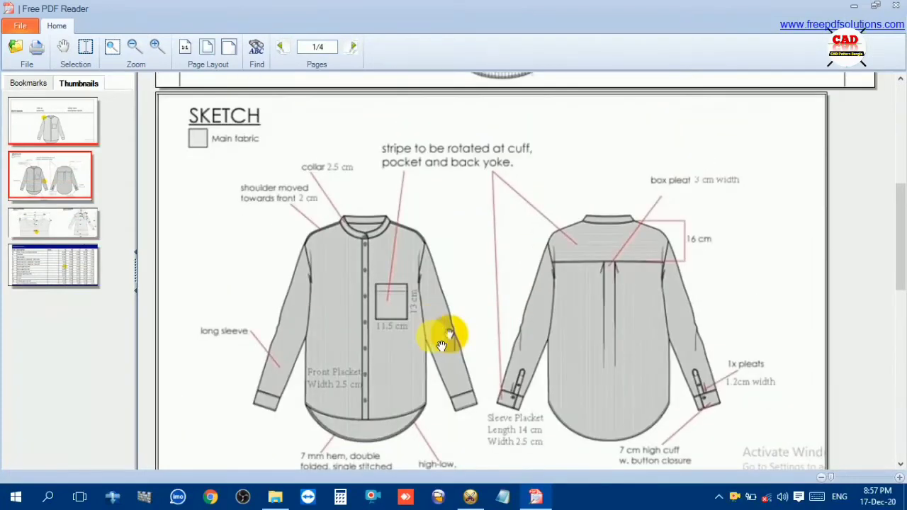
- Switch back to Optitex PDS and calculate the collar length from the base necklines: 13.98 plus 7.78, doubled, plus 2.5 cm
left_click(470, 497)
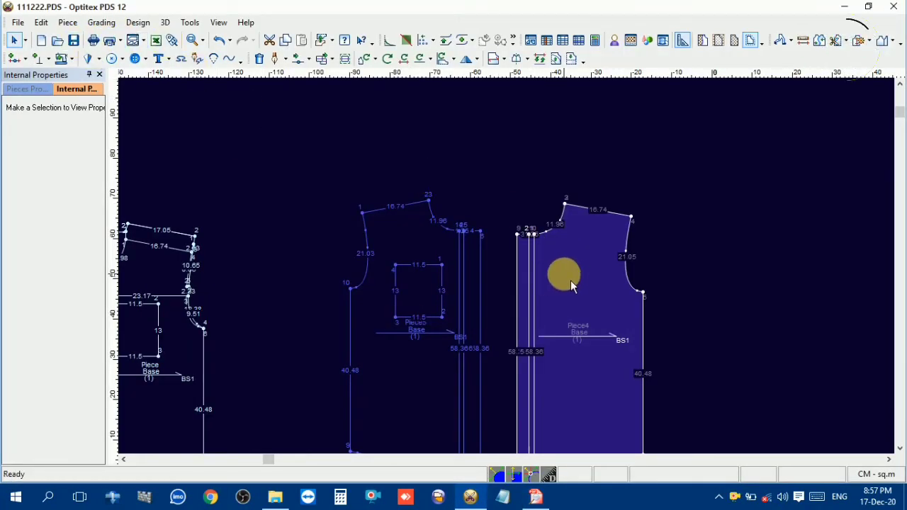
scroll(476, 268, "down", 2)
scroll(461, 279, "up", 3)
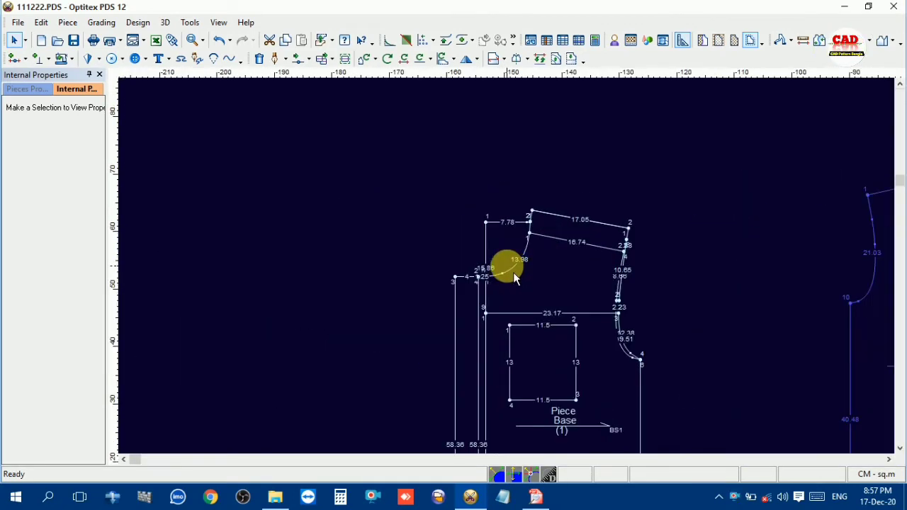
scroll(513, 272, "up", 2)
left_click(500, 217)
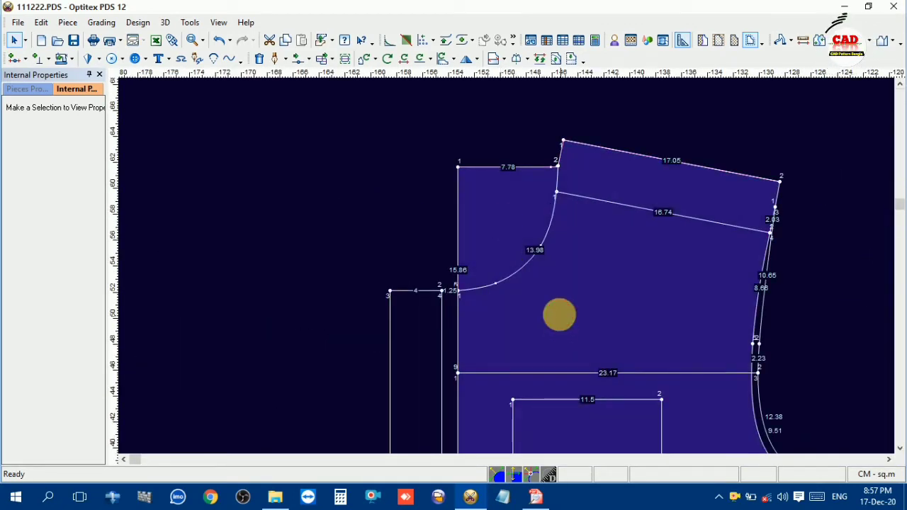
scroll(512, 269, "up", 2)
scroll(512, 266, "up", 1)
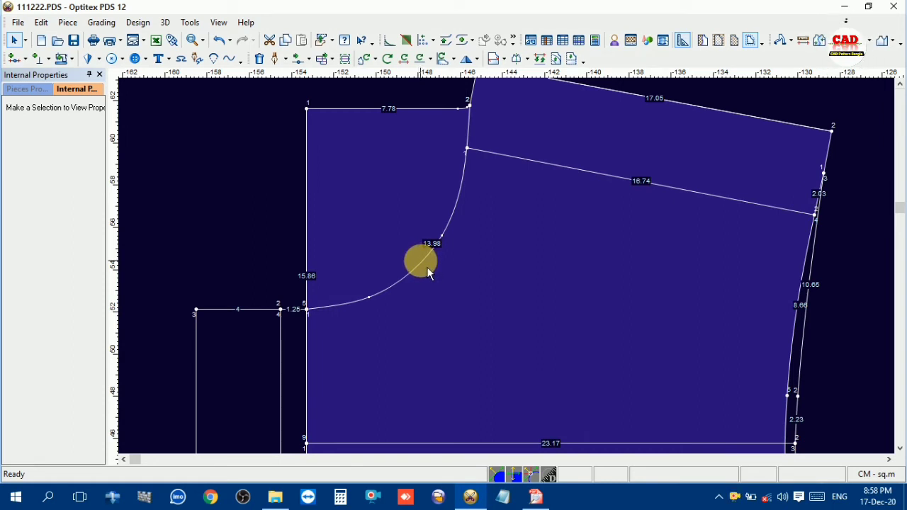
key("=")
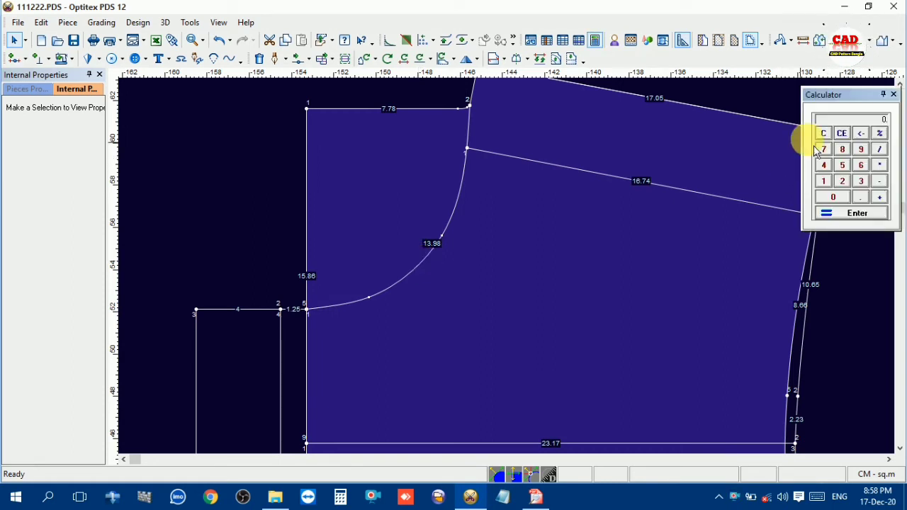
left_click(824, 181)
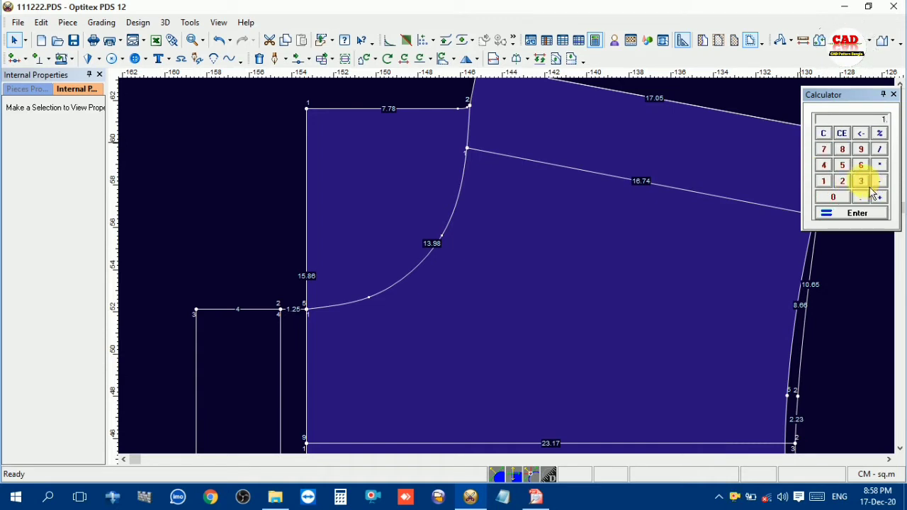
left_click(860, 181)
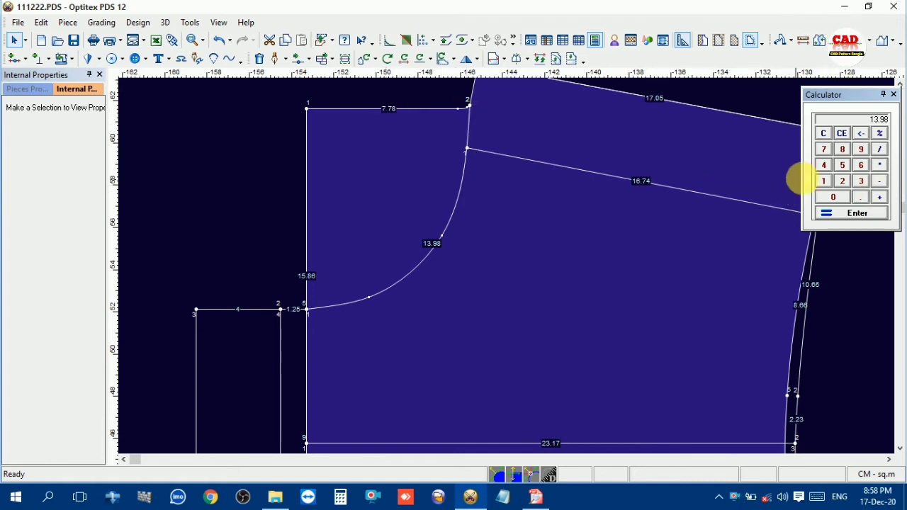
left_click(860, 198)
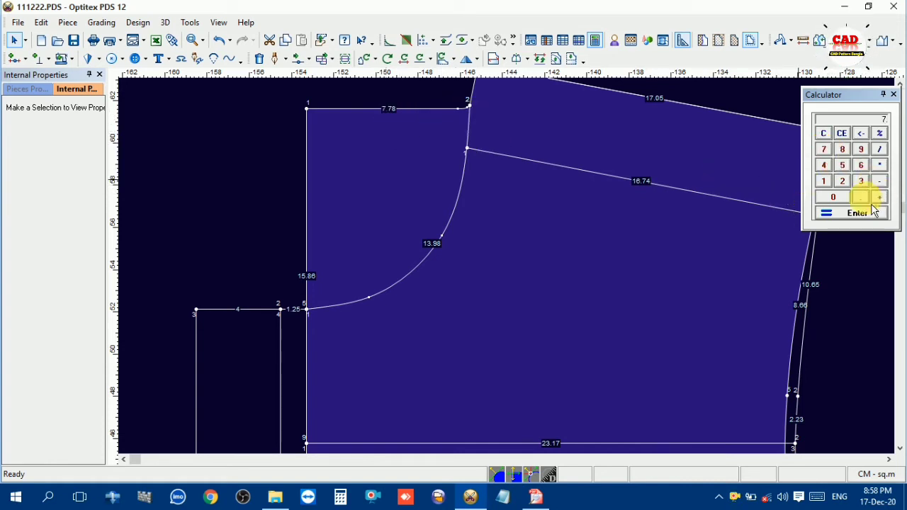
left_click(879, 165)
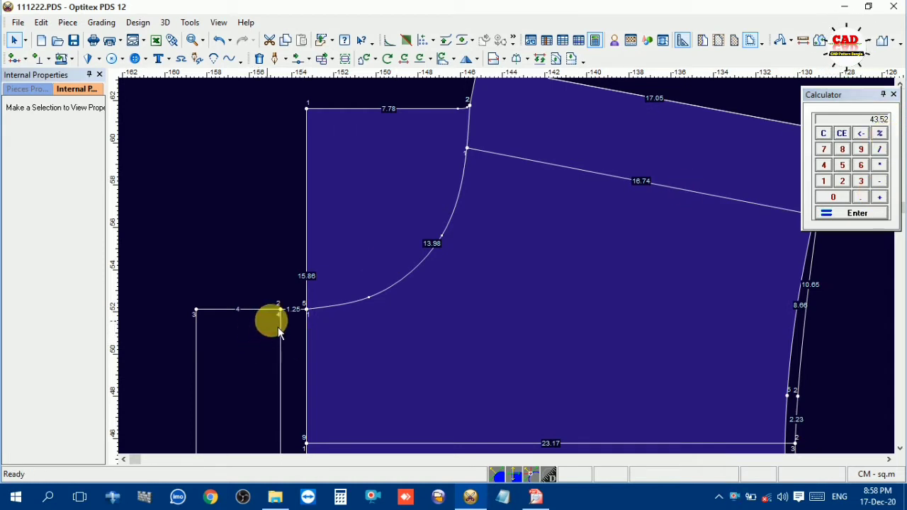
left_click(848, 185)
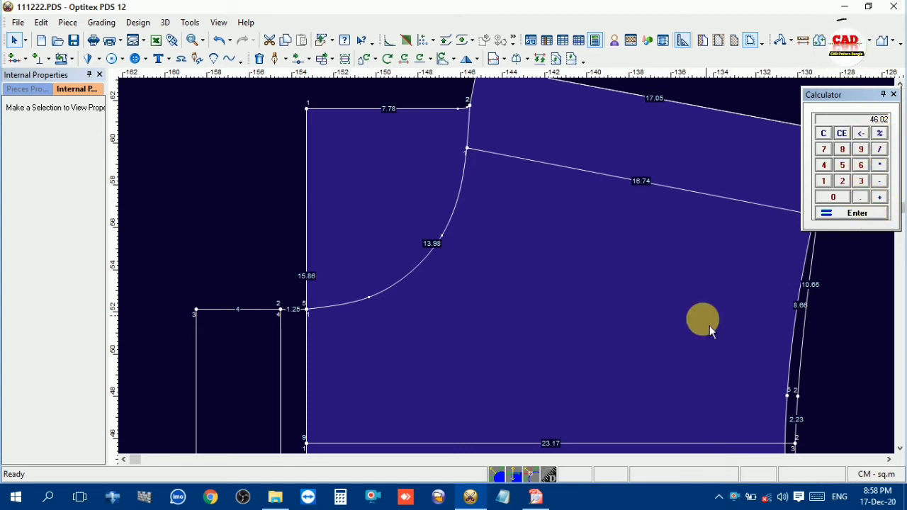
- Check the collar width on the sketch page of the PDF tech pack and return to Optitex PDS
scroll(510, 266, "down", 4)
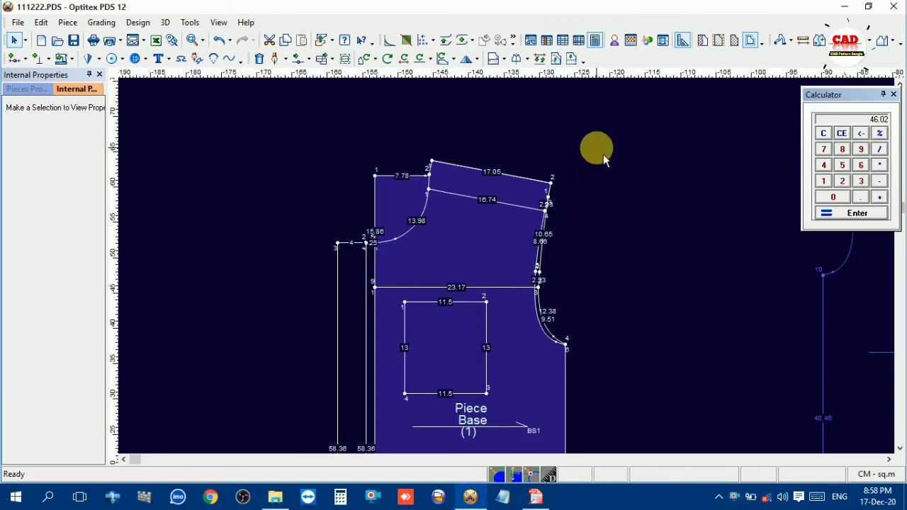
mouse_move(546, 504)
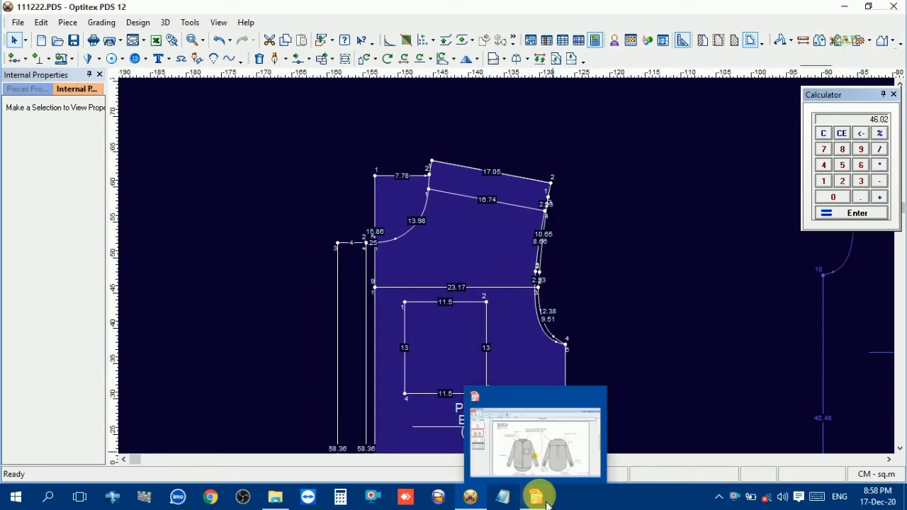
left_click(546, 504)
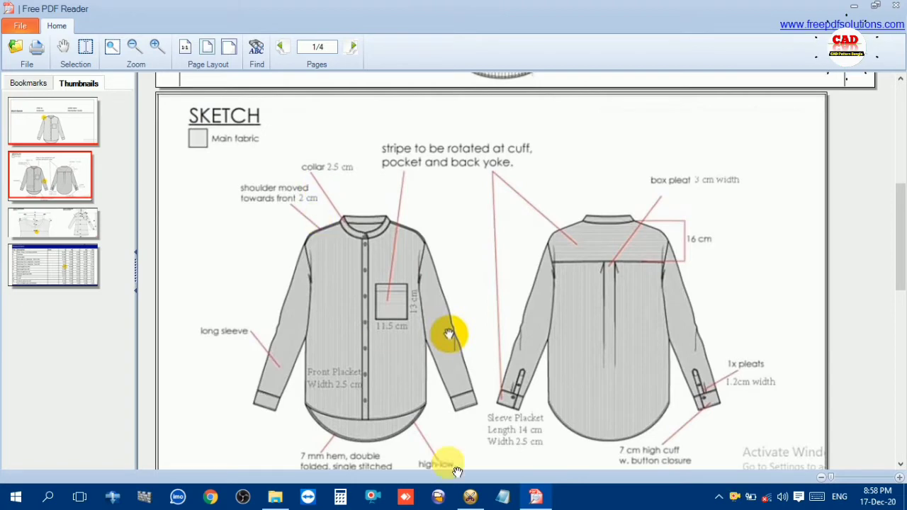
left_click(469, 496)
right_click(575, 154)
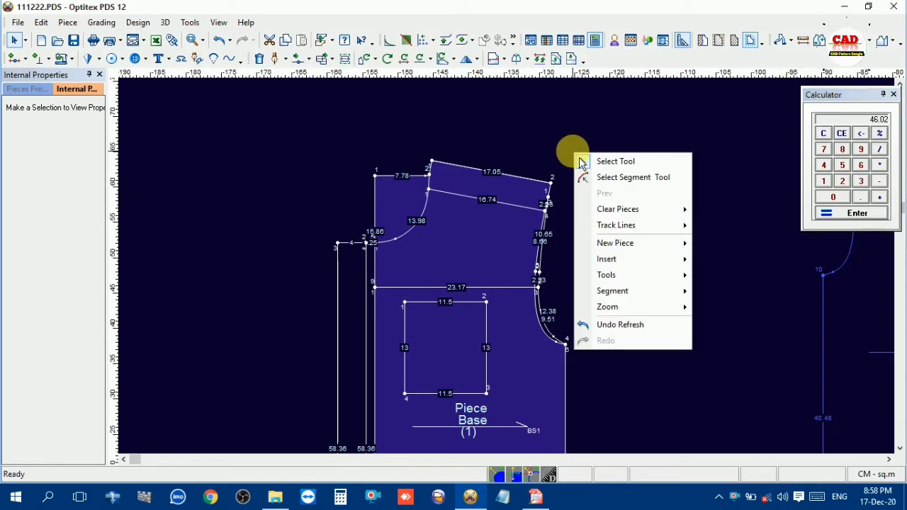
mouse_move(616, 243)
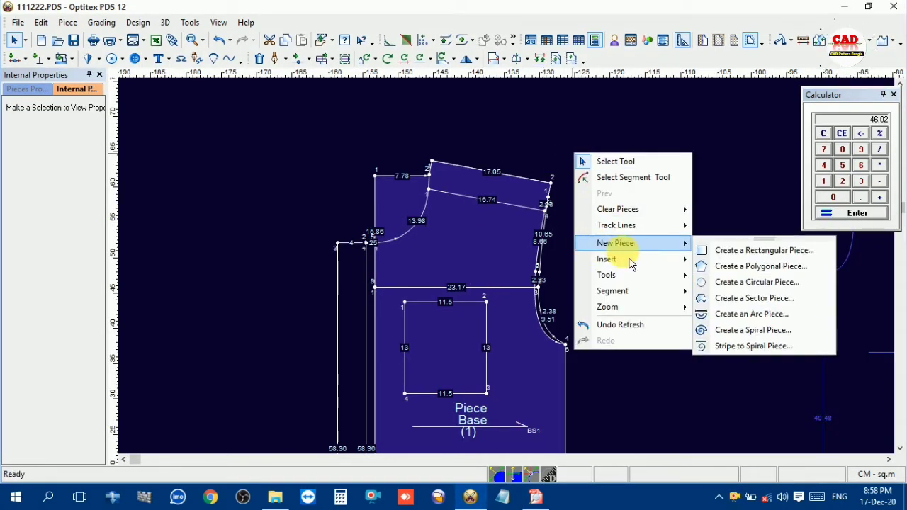
left_click(744, 282)
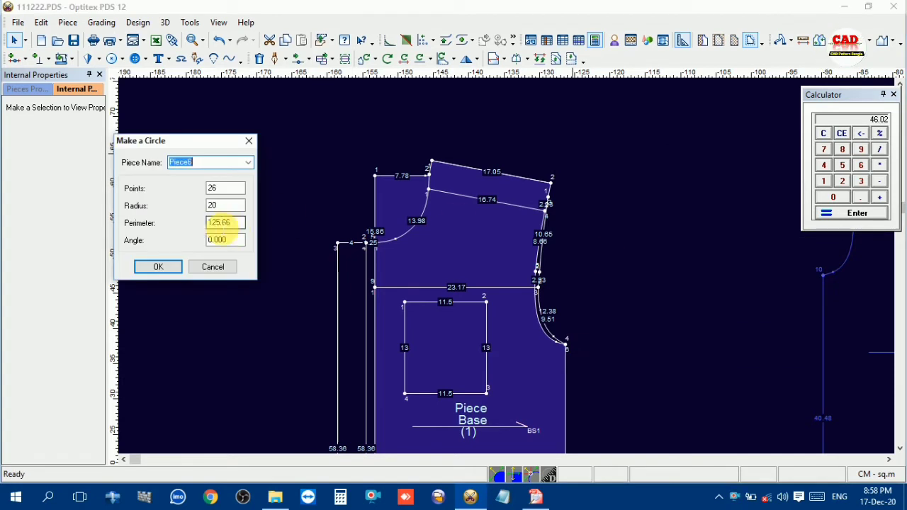
left_click(249, 142)
- Begin a new arc piece for the collar with a width of 2.5 cm and a bottom length of 46.02 cm
right_click(255, 147)
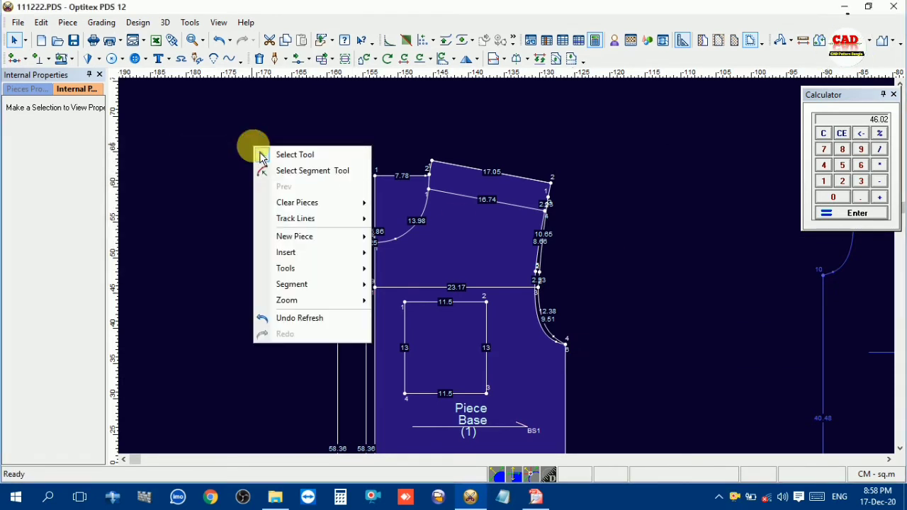
mouse_move(314, 248)
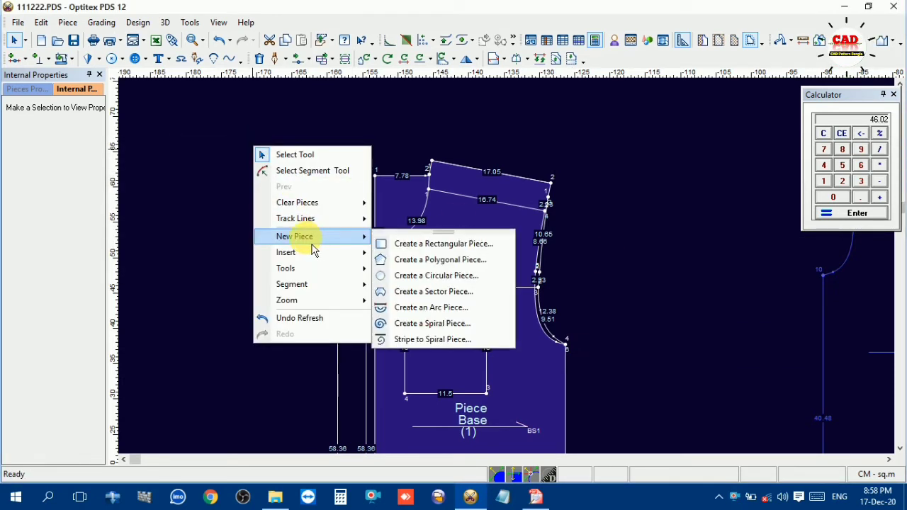
left_click(427, 307)
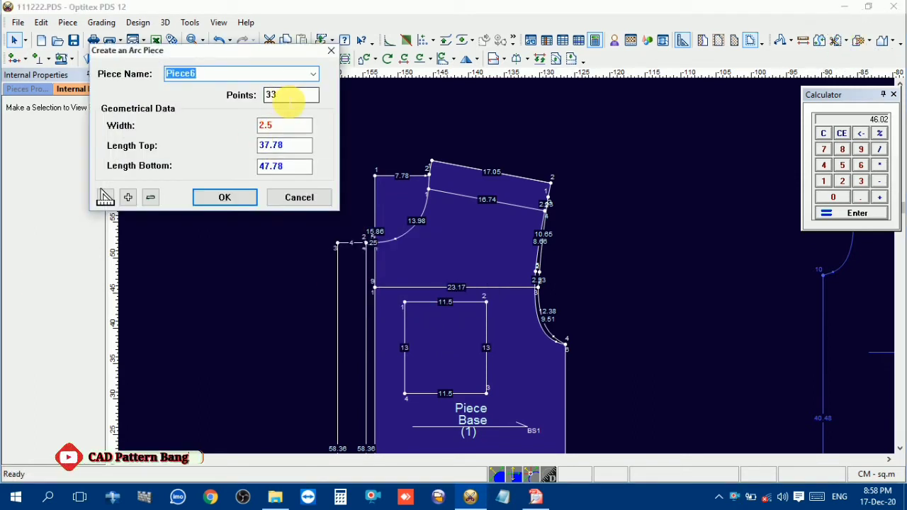
left_click(274, 127)
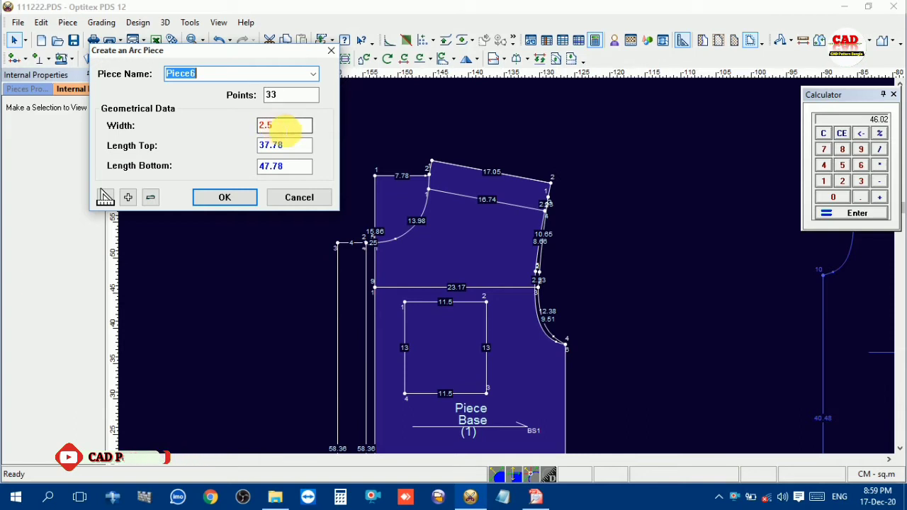
double_click(282, 126)
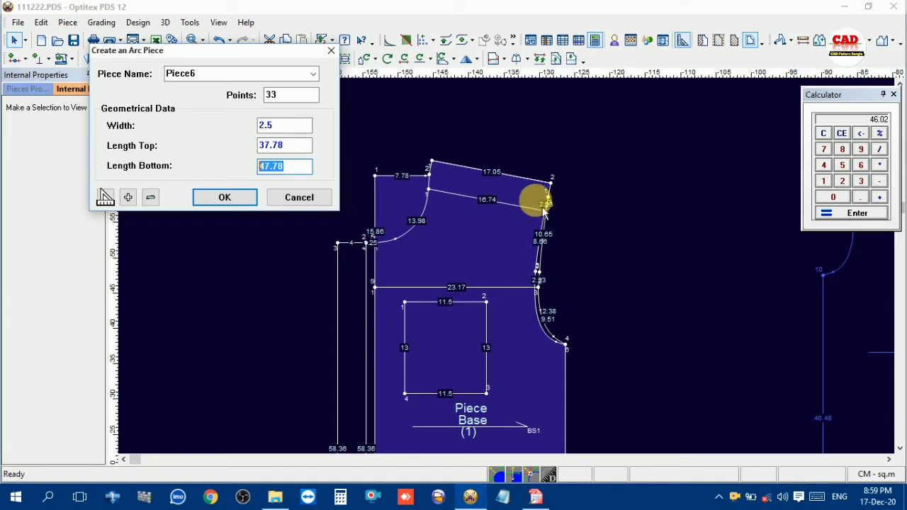
type("46.02")
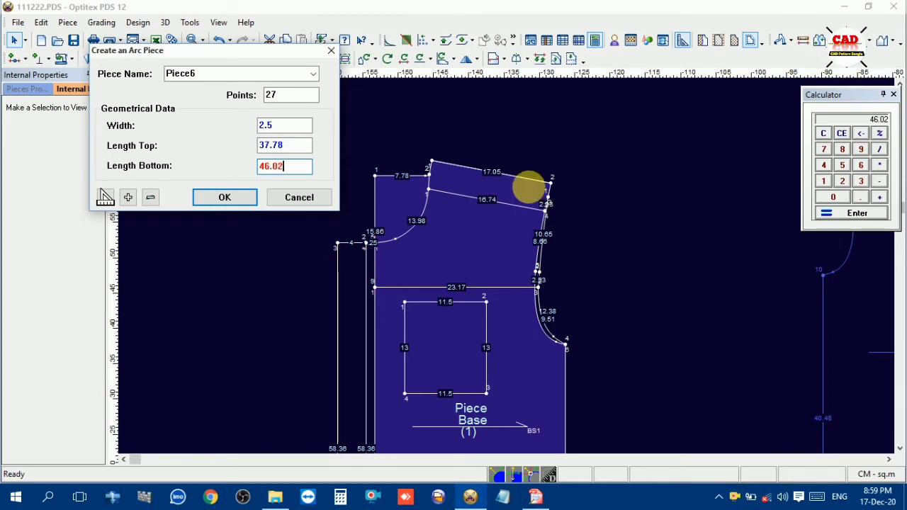
- Set the arc's top length to 36.02 cm and create the collar piece
left_click_drag(300, 150, 261, 146)
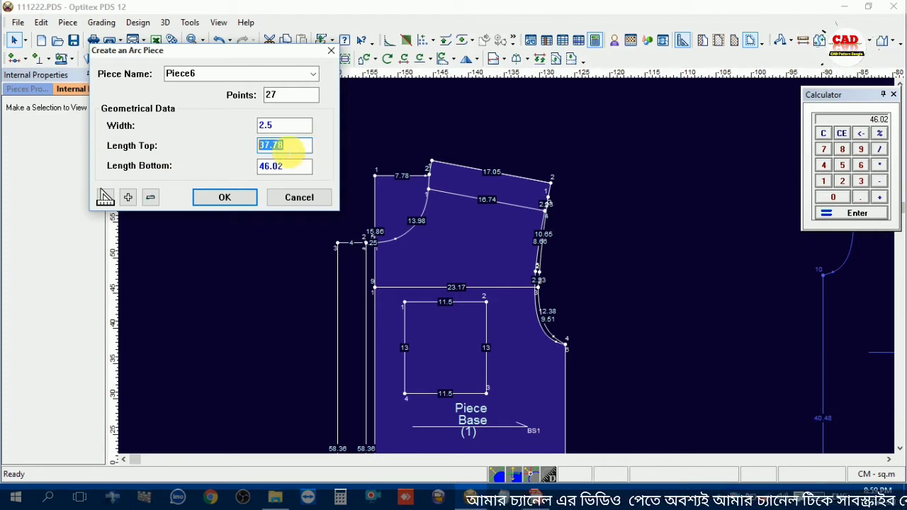
left_click(289, 146)
left_click_drag(283, 166, 264, 166)
key("ctrl+c")
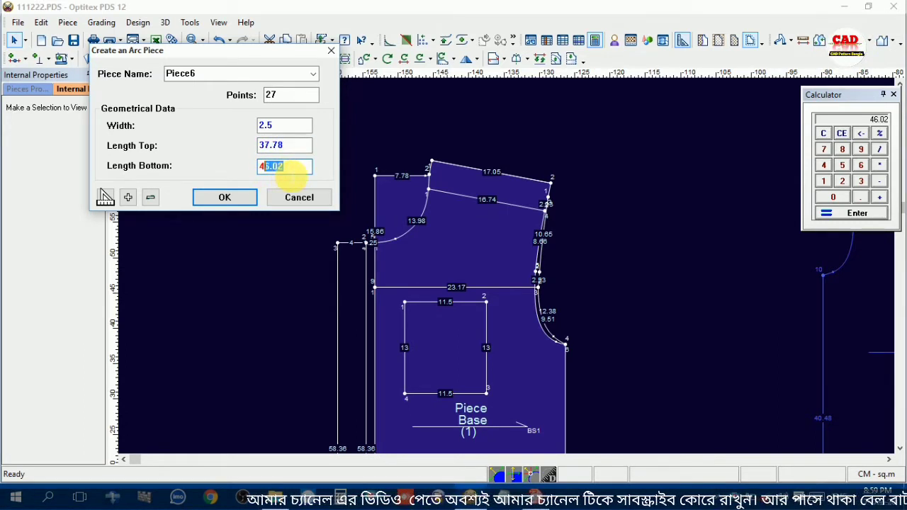
left_click_drag(289, 146, 262, 146)
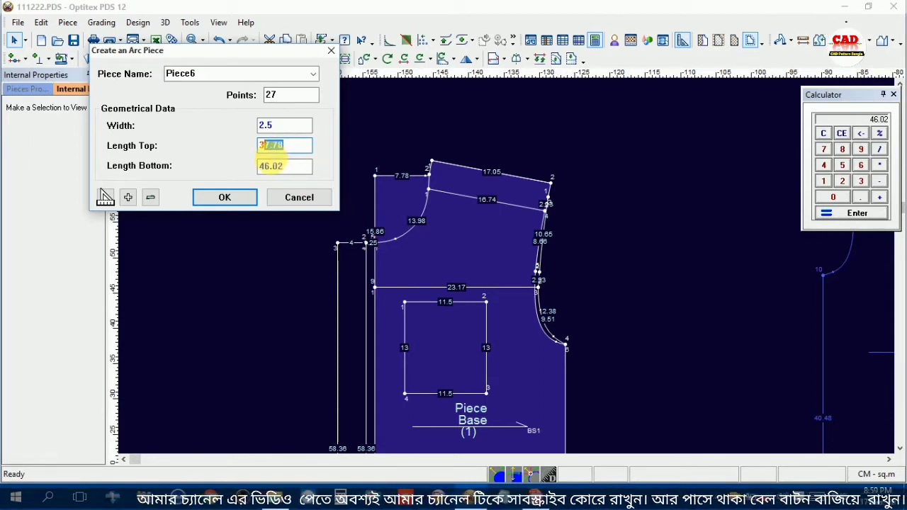
key("ctrl+v")
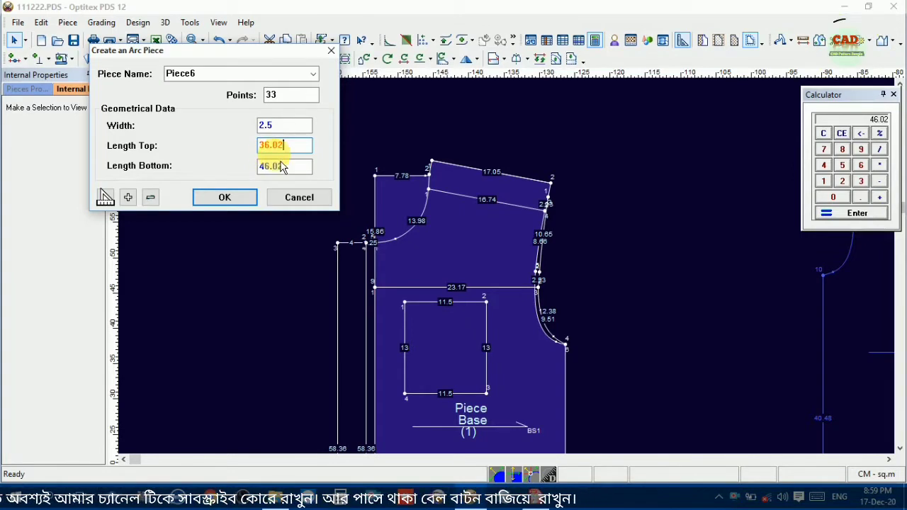
left_click(258, 168)
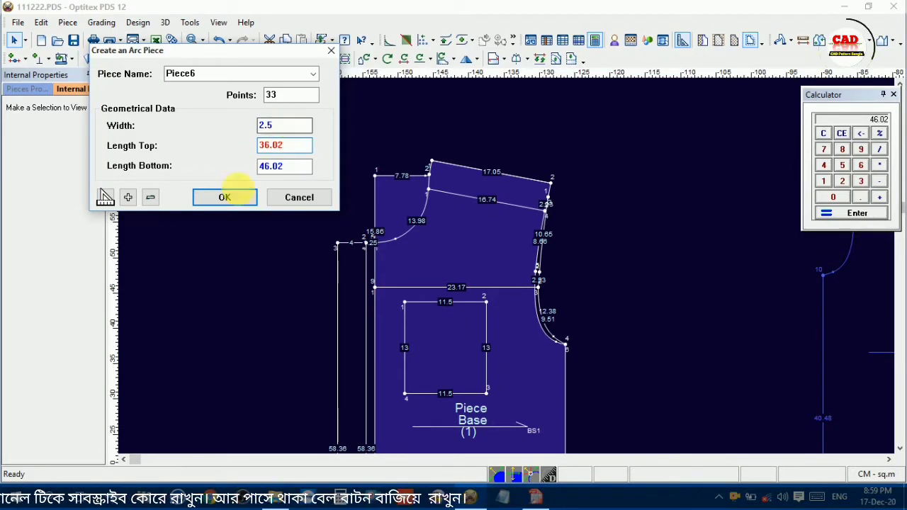
left_click(225, 198)
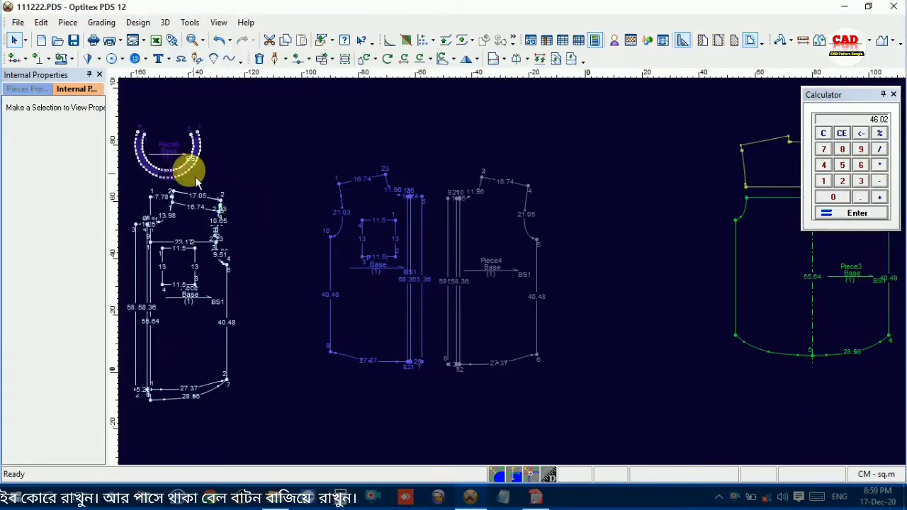
- Add a point at the middle of the collar arc's outer edge, at proportion 0.50, and place a vertical guide line through it
scroll(513, 272, "up", 2)
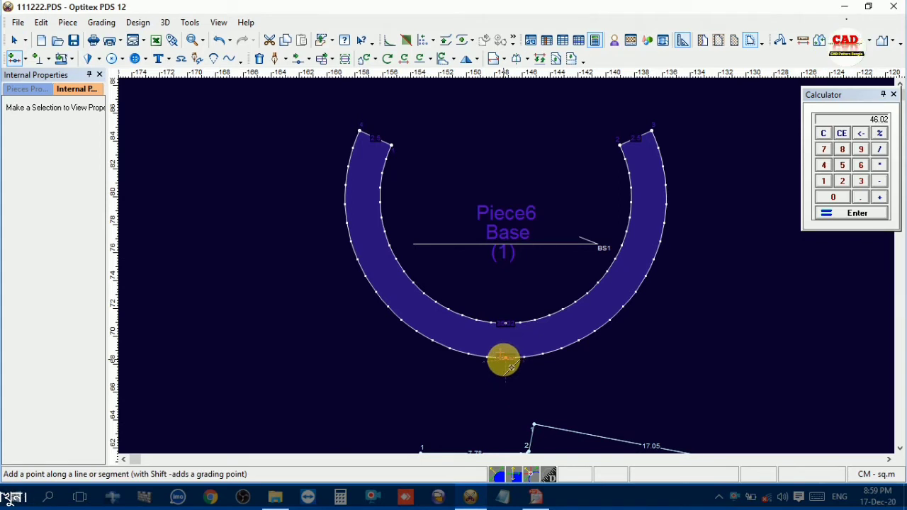
left_click(505, 358)
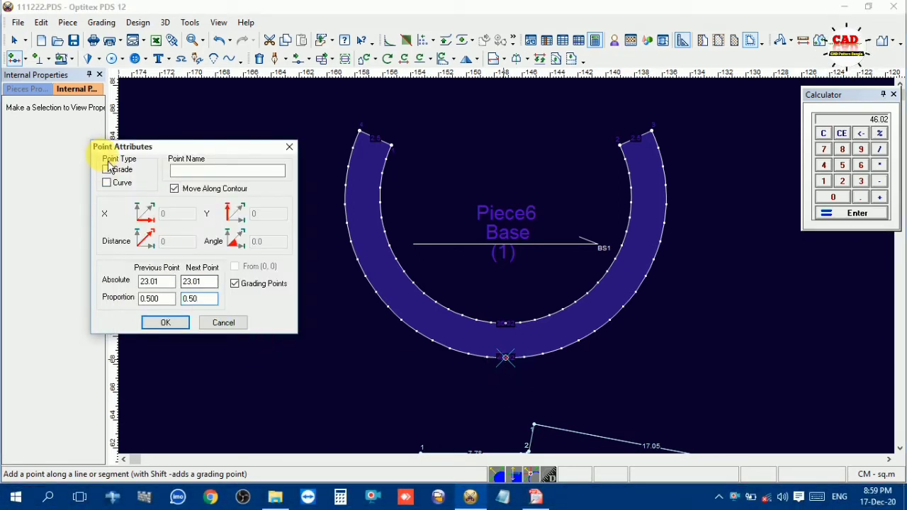
left_click(163, 322)
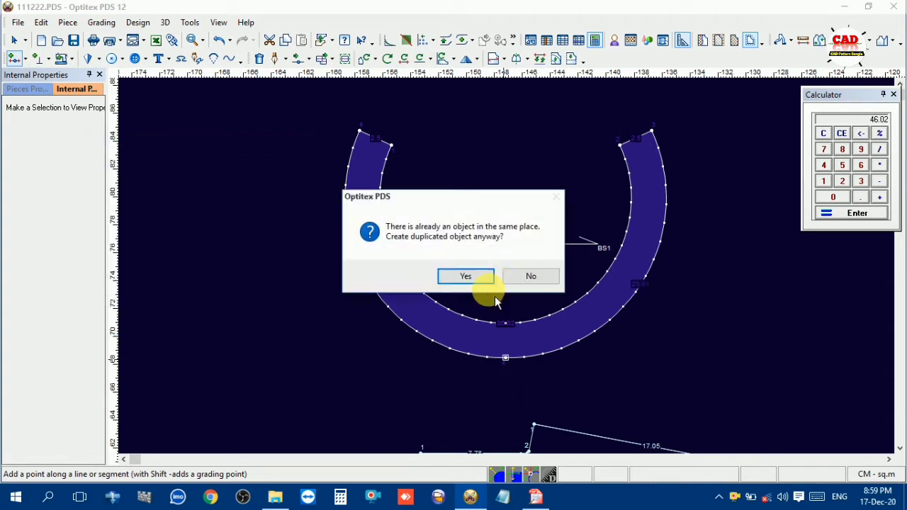
left_click(493, 281)
right_click(520, 212)
left_click(560, 224)
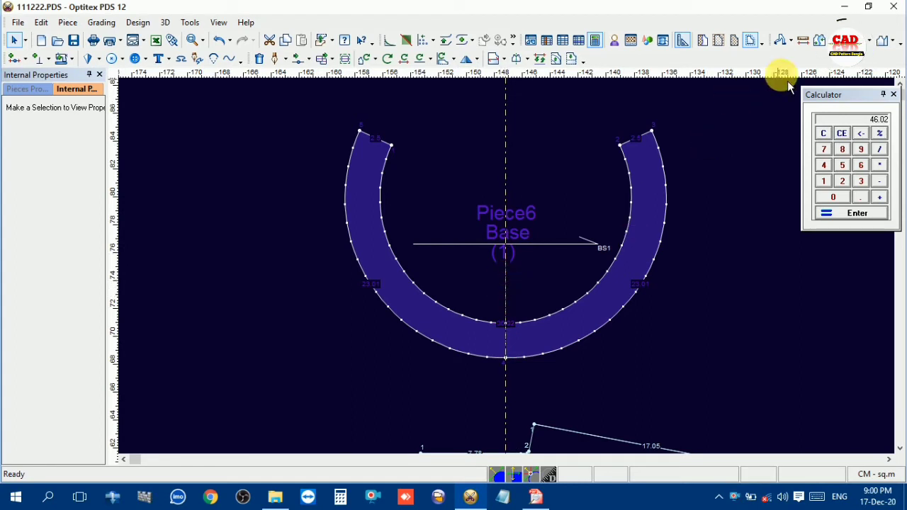
- Cut the collar arc at its centre line with a seam width of 0 and delete the left half
left_click(822, 40)
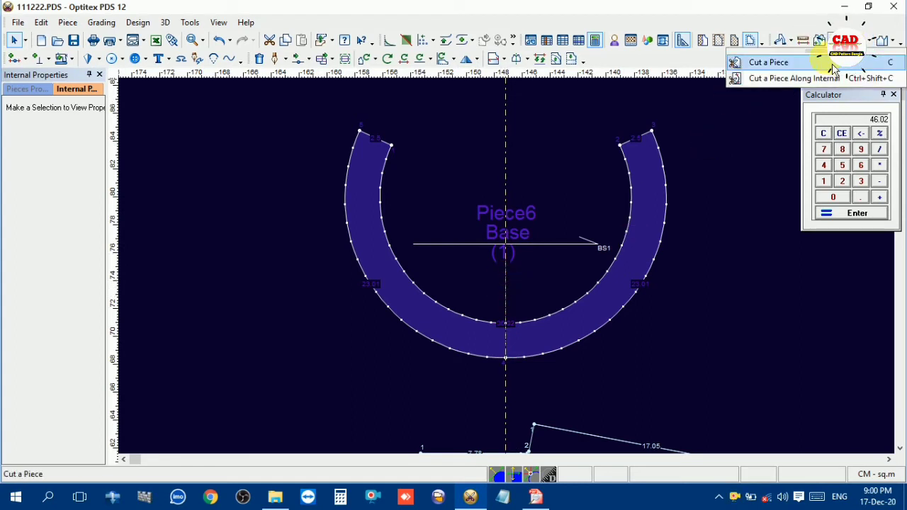
left_click(815, 78)
scroll(499, 306, "up", 2)
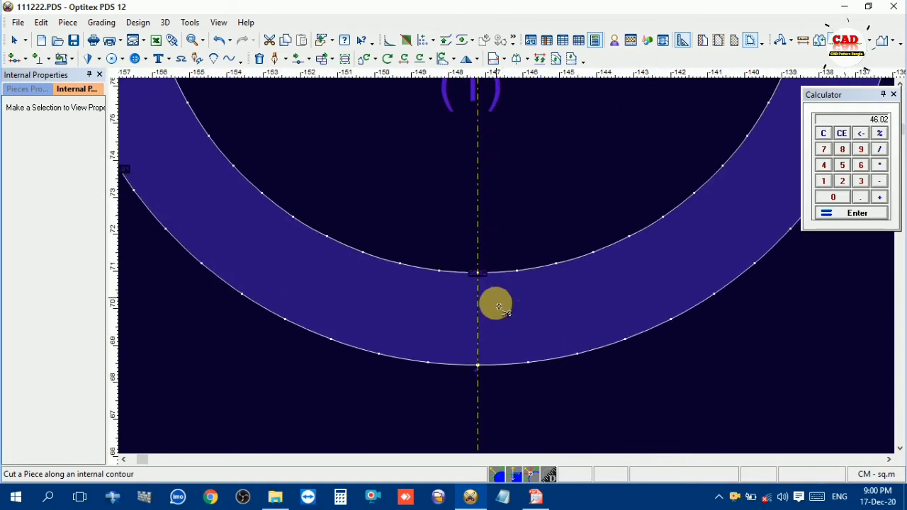
left_click(479, 274)
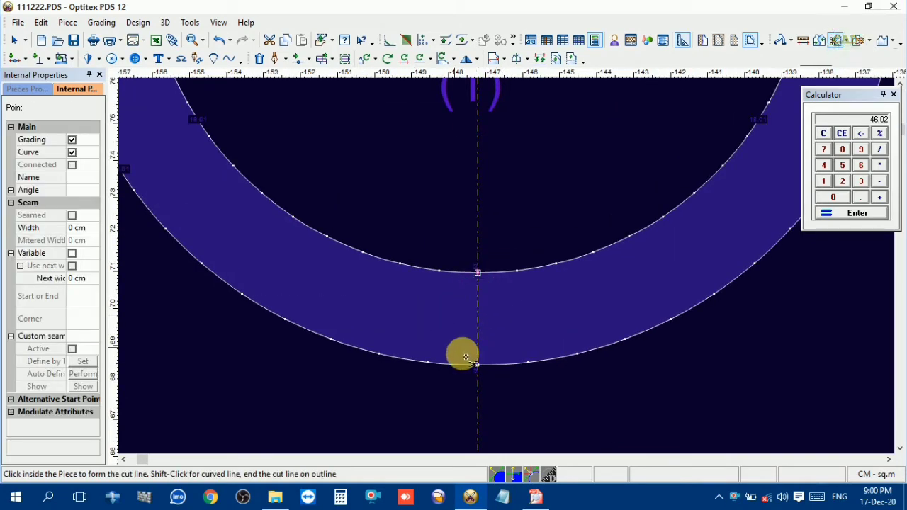
left_click(479, 367)
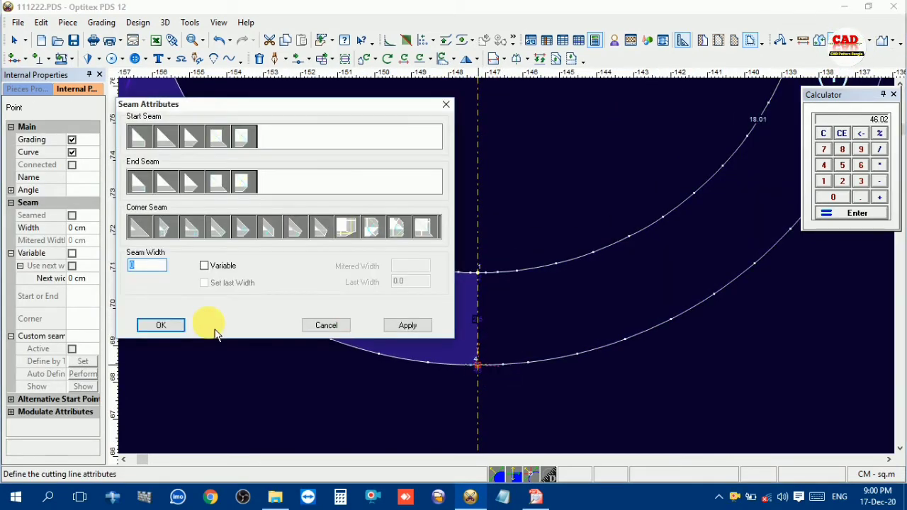
left_click(168, 325)
right_click(534, 147)
left_click(580, 154)
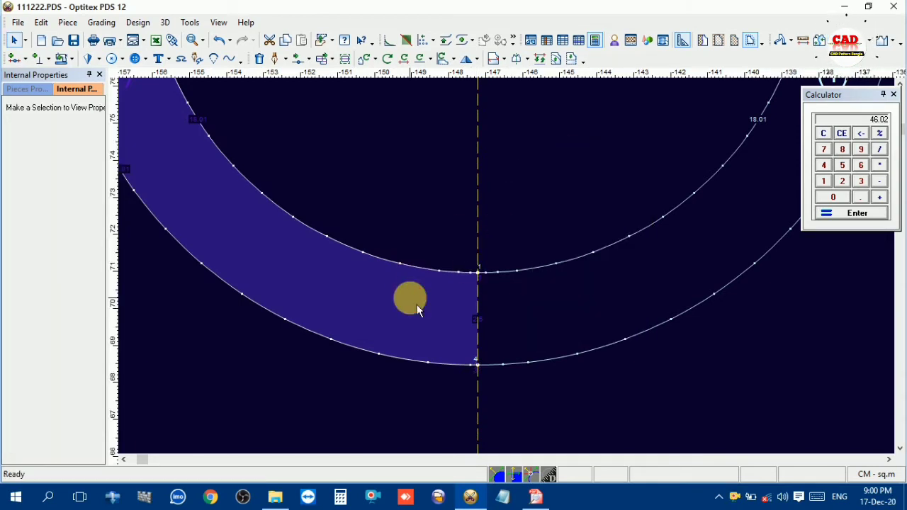
key("Delete")
left_click(456, 281)
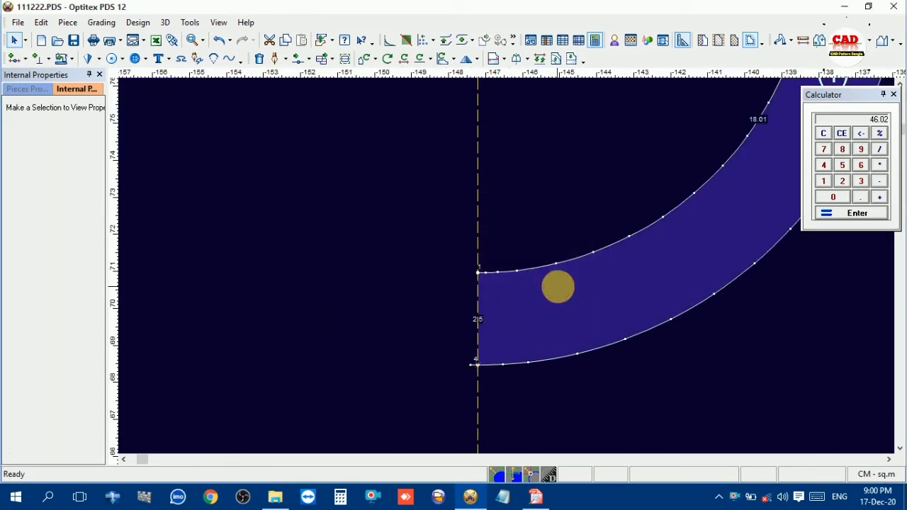
- Delete the inner corner point at the half collar's front end together with the adjacent curve point on the inner edge
scroll(514, 273, "down", 3)
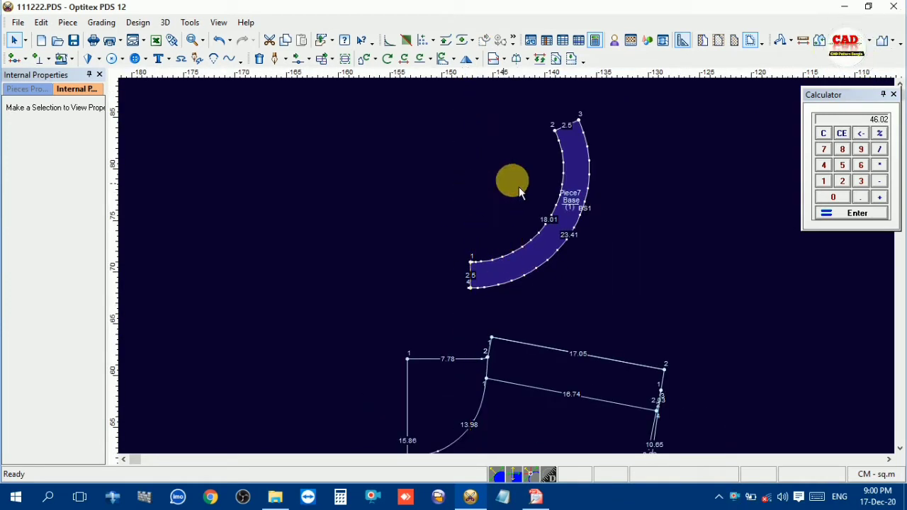
scroll(504, 262, "up", 4)
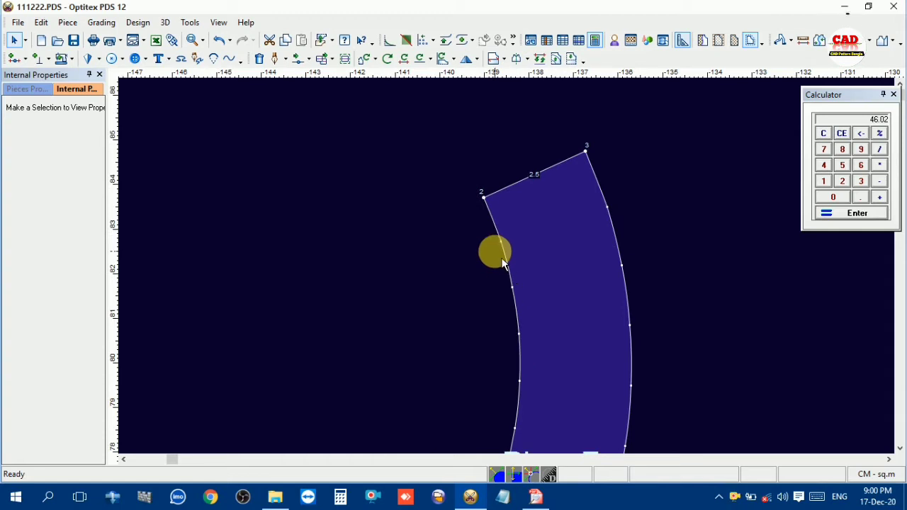
left_click(502, 242)
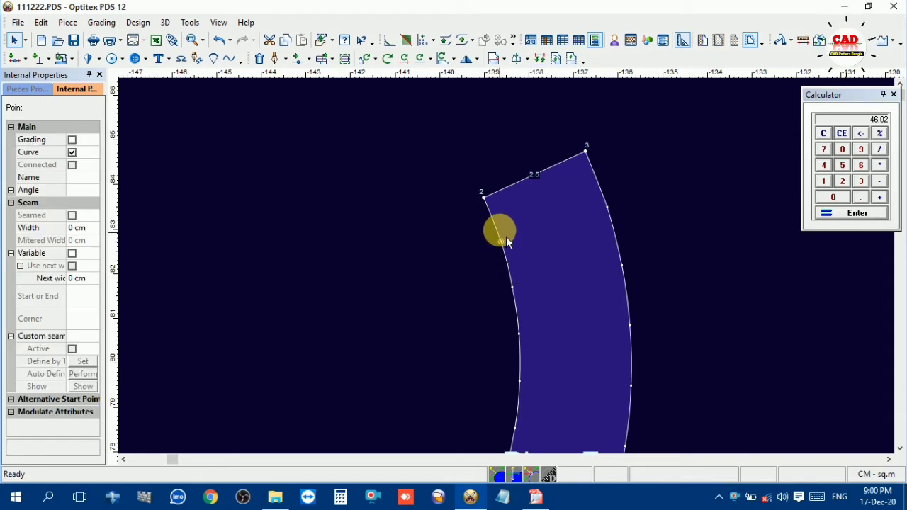
left_click(484, 197, "ctrl")
left_click(558, 242)
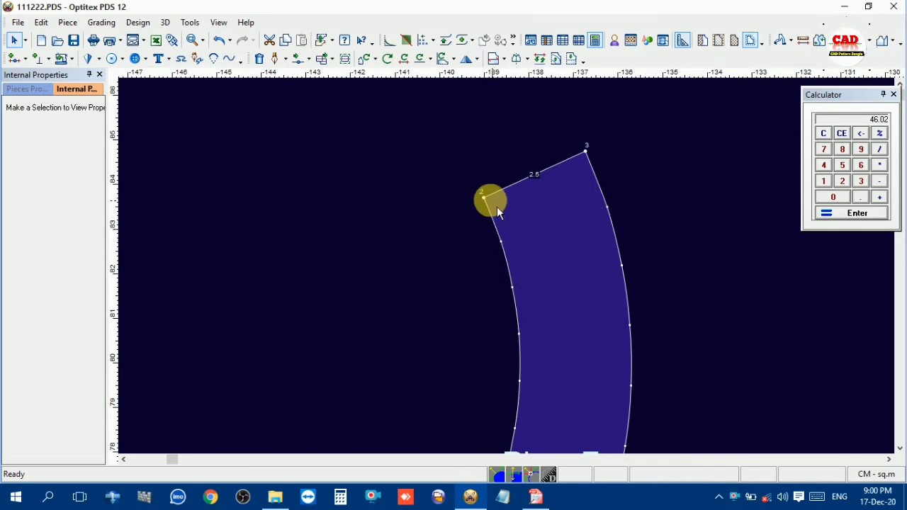
left_click(486, 200)
left_click(501, 242, "shift")
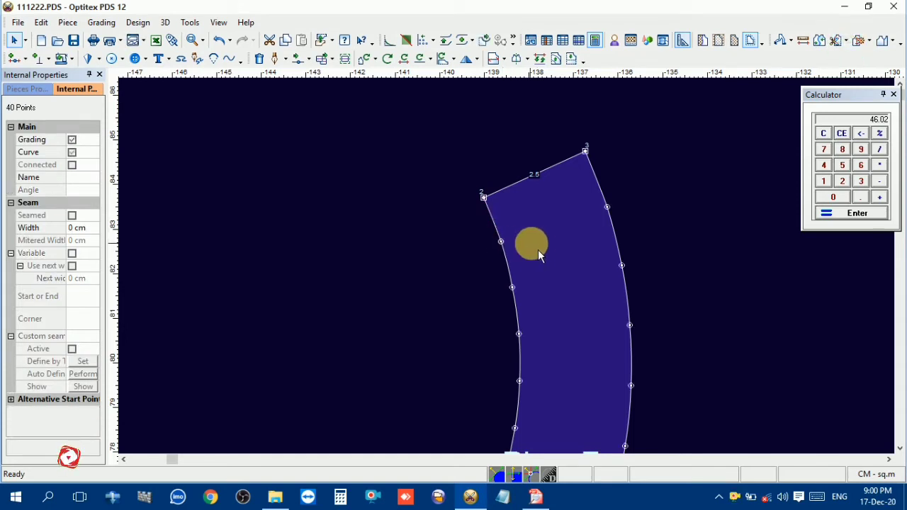
left_click(531, 243)
left_click(501, 241)
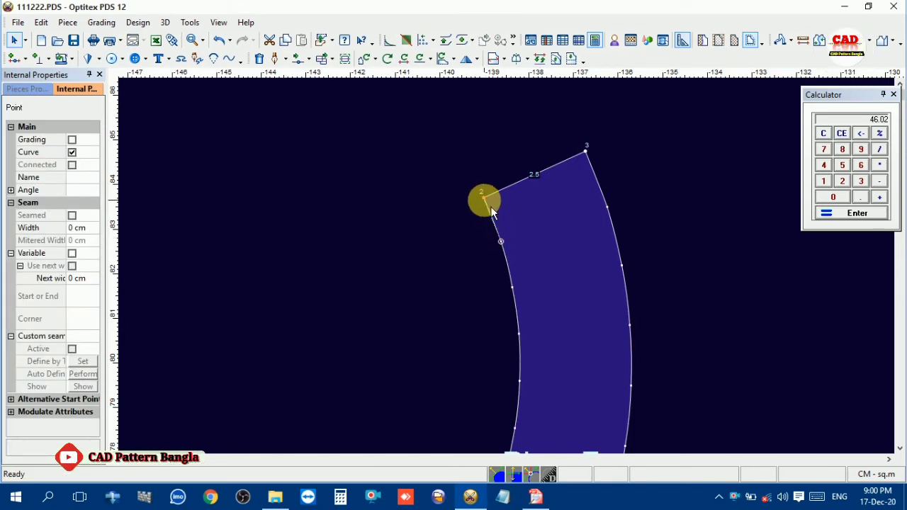
left_click(490, 208, "shift")
key("Delete")
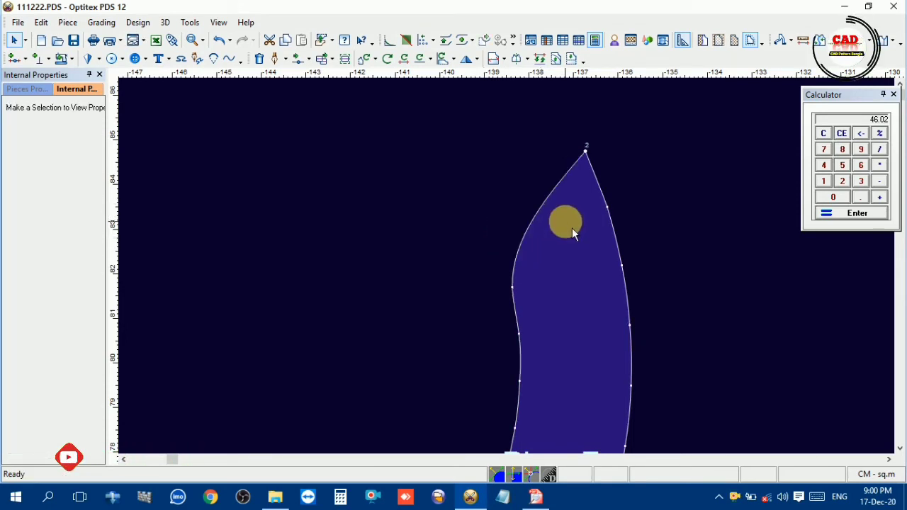
- Round the collar's front end by moving a curve point on its inner edge outward by -0.25 and 0.47 cm, and fine-tune its position
key("m")
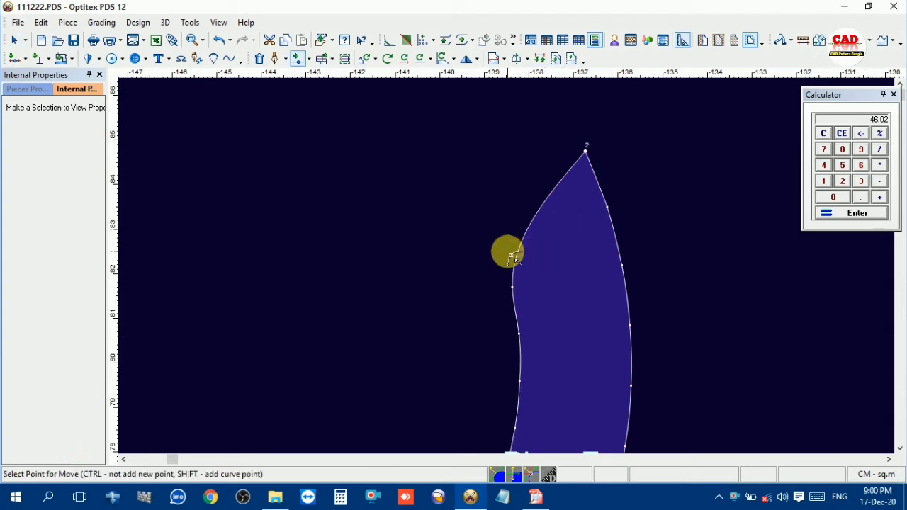
left_click(530, 225)
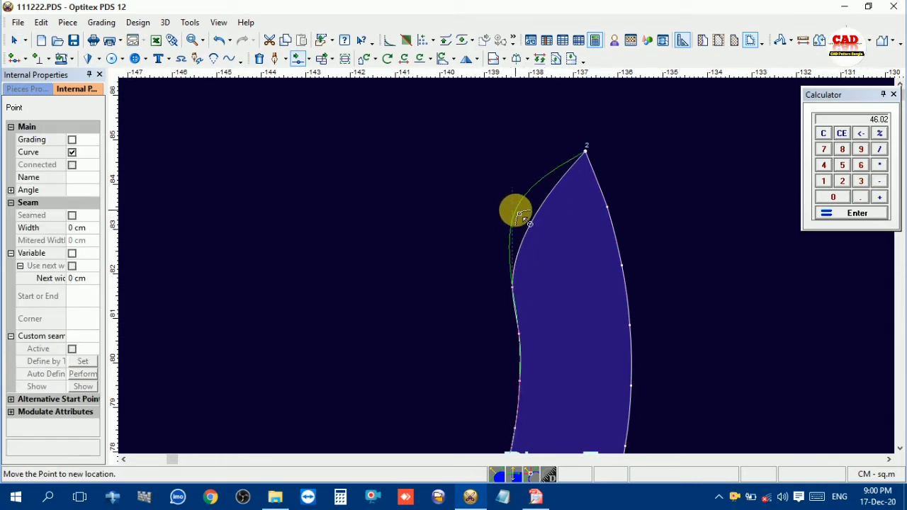
left_click(530, 213)
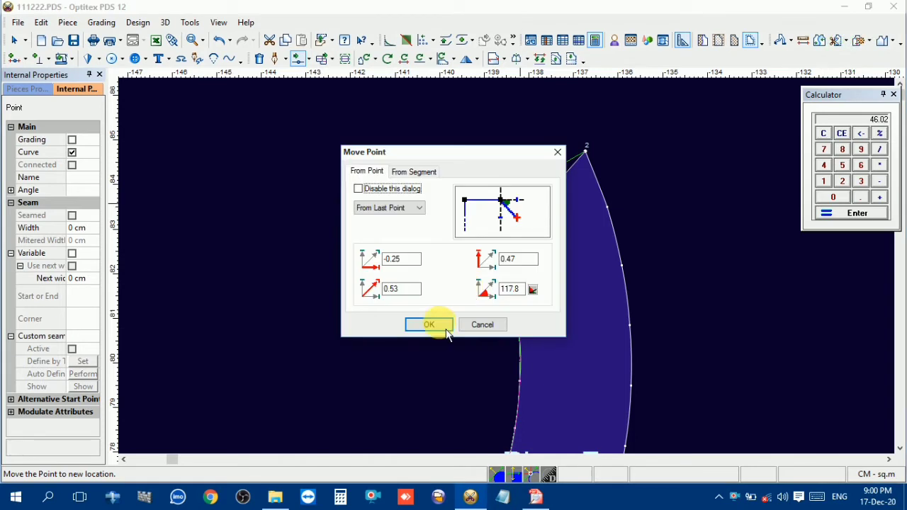
left_click(432, 327)
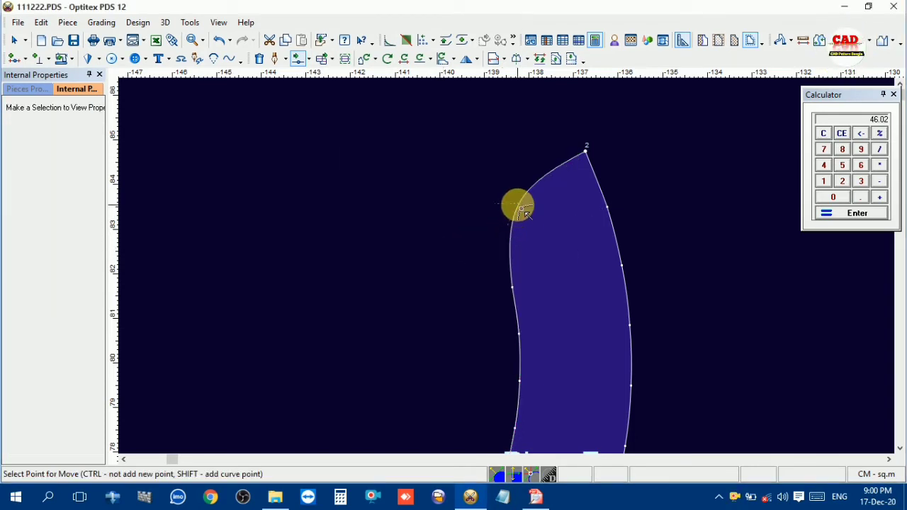
left_click(518, 205)
left_click(516, 207)
left_click(435, 327)
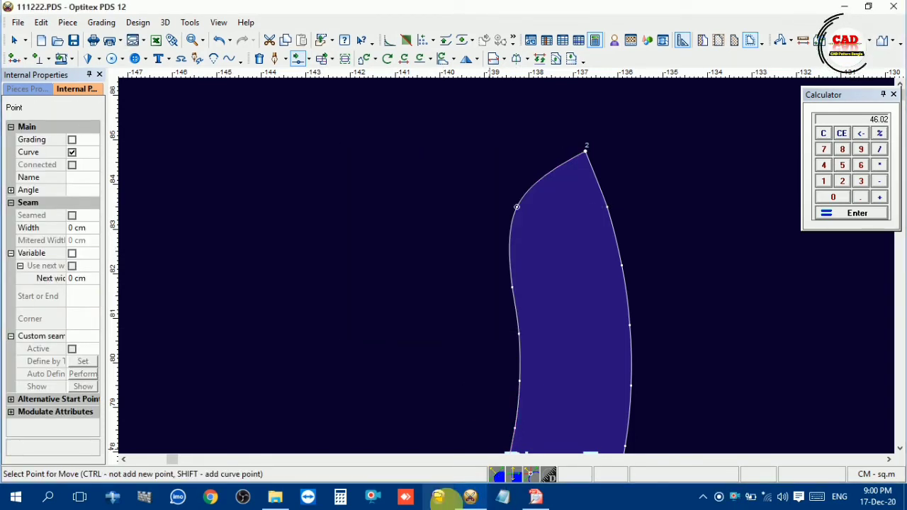
left_click(383, 500)
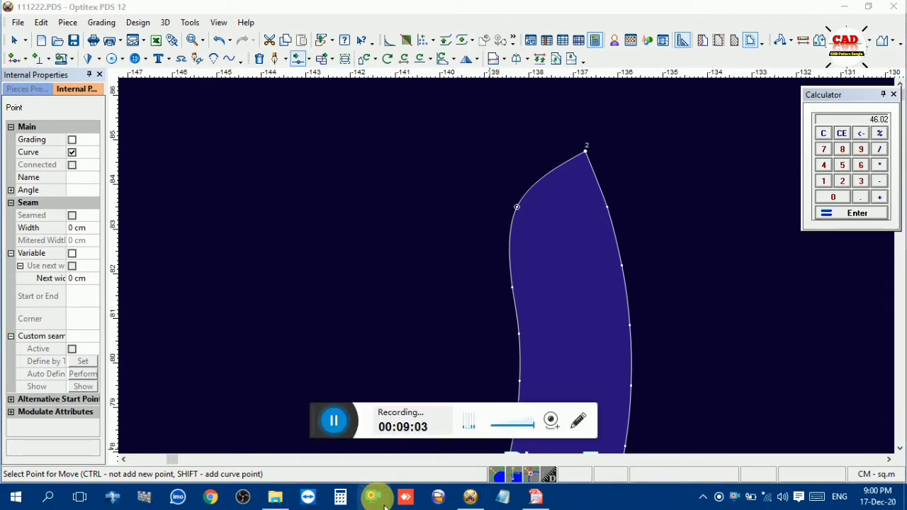
left_click(302, 420)
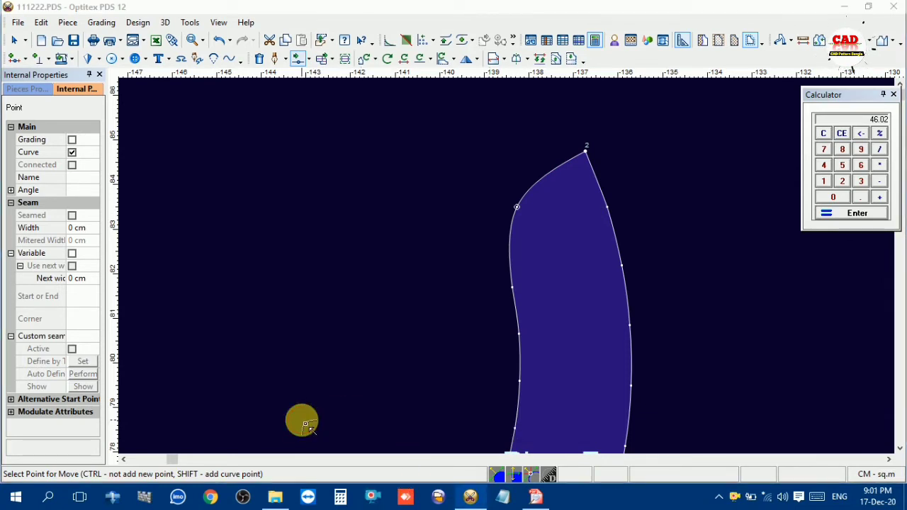
- Readjust the curve point at the collar's rounded front end, return to the Select tool and select the piece
left_click(521, 212)
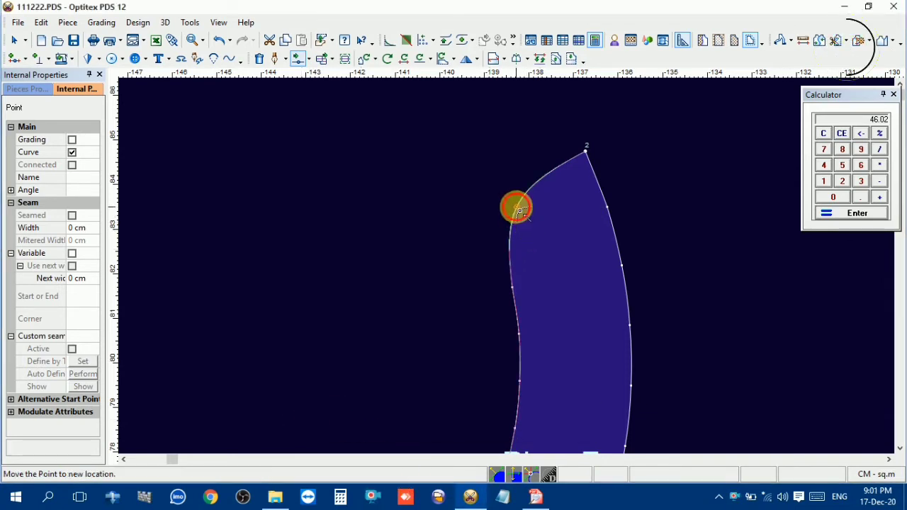
left_click(521, 212)
left_click(433, 325)
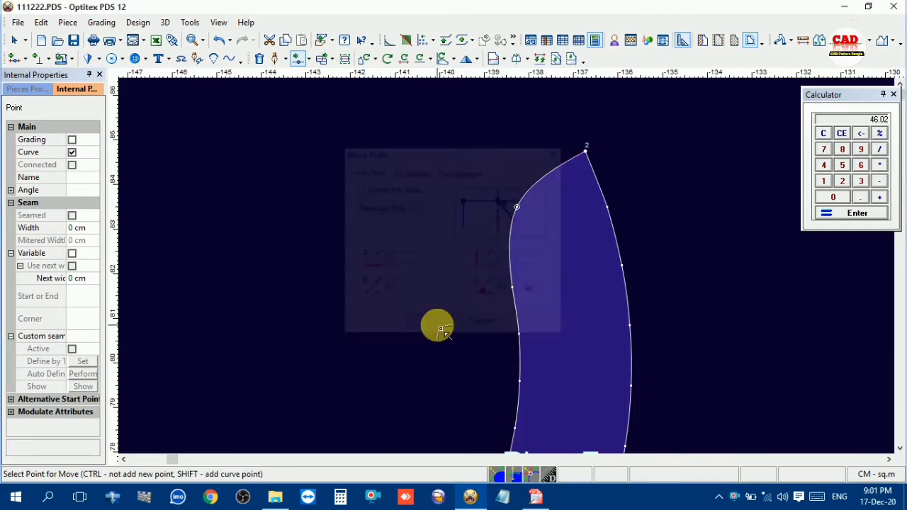
right_click(641, 170)
left_click(673, 176)
left_click(570, 228)
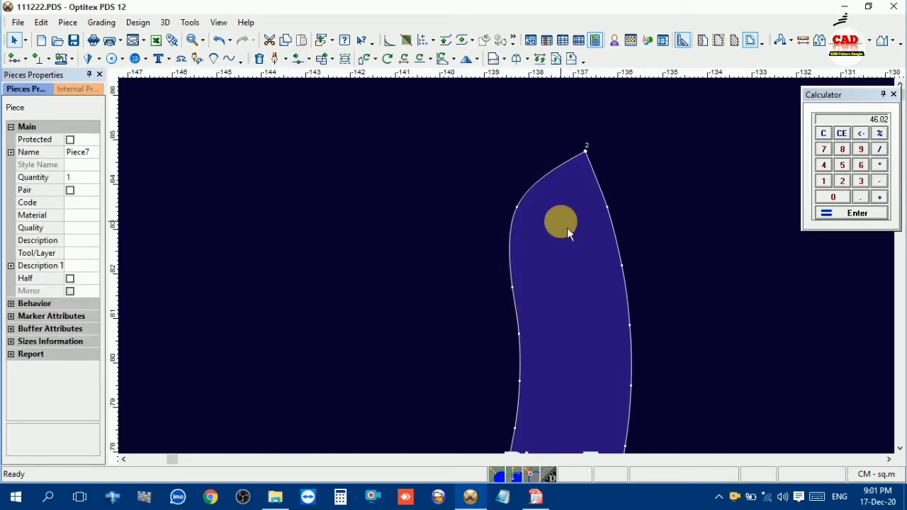
- Define the collar's 2.5 cm centre edge as its half line to mirror it into a full collar
scroll(506, 263, "down", 3)
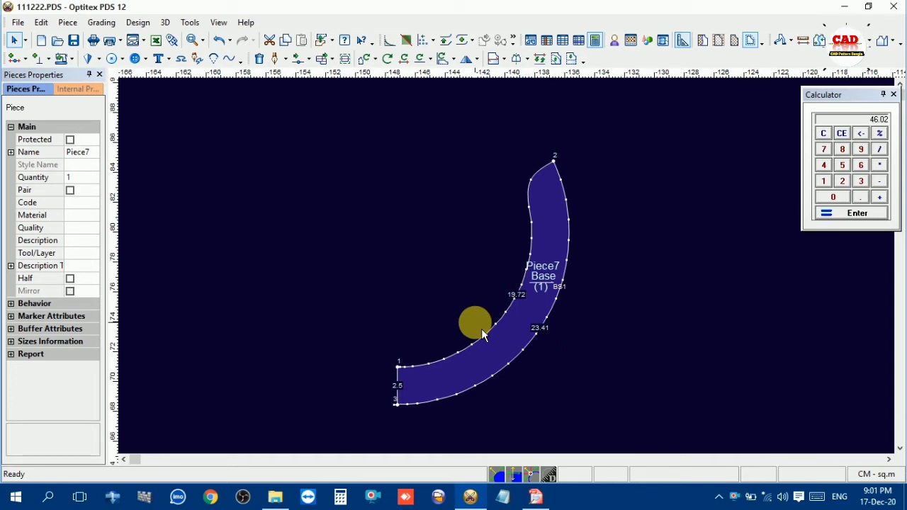
key("h")
left_click(398, 368)
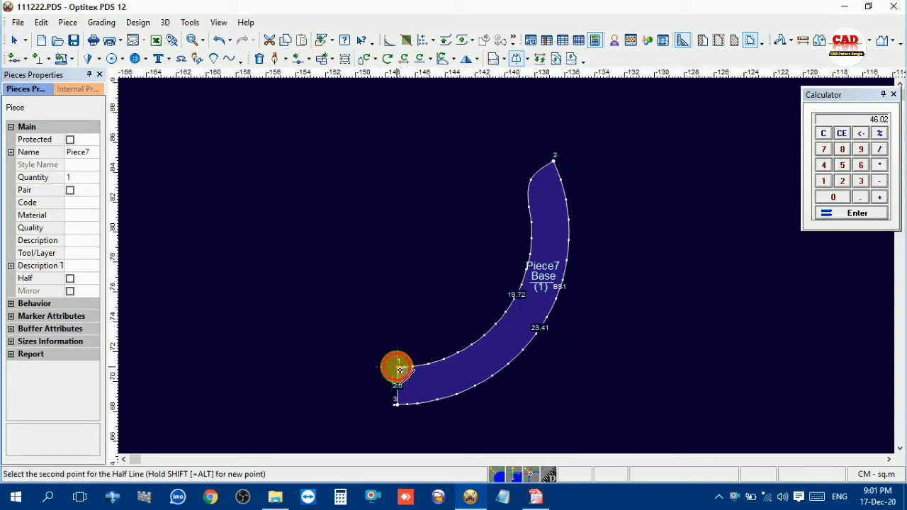
left_click(399, 407)
right_click(418, 169)
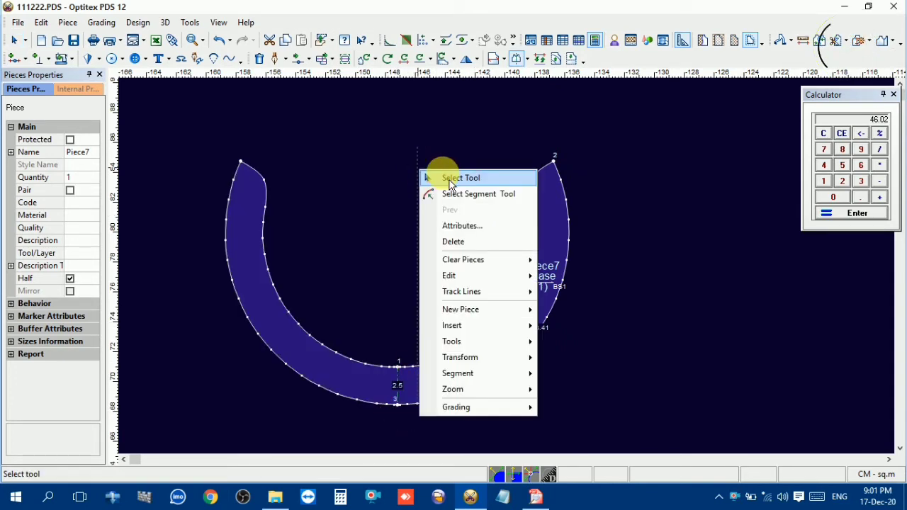
left_click(442, 178)
- Move the collar piece to just above the two separate front pieces
scroll(550, 205, "down", 3)
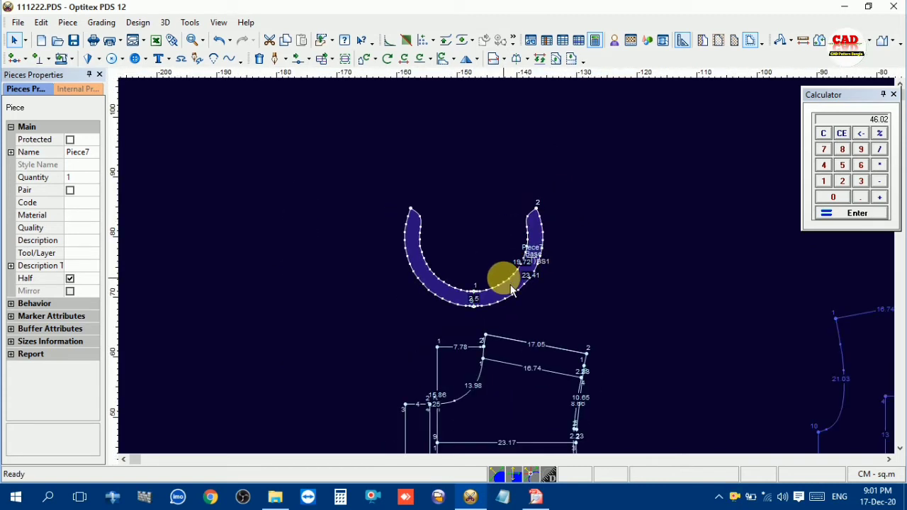
left_click_drag(490, 290, 382, 316)
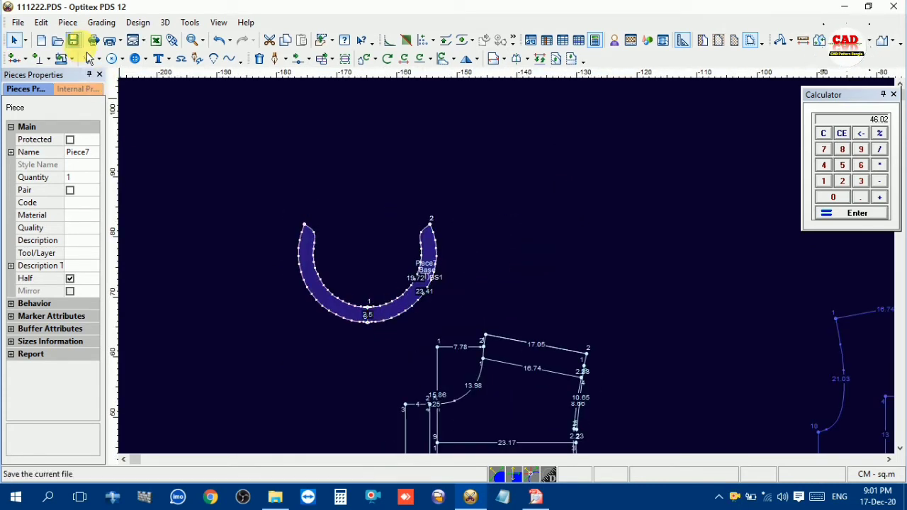
scroll(506, 280, "down", 3)
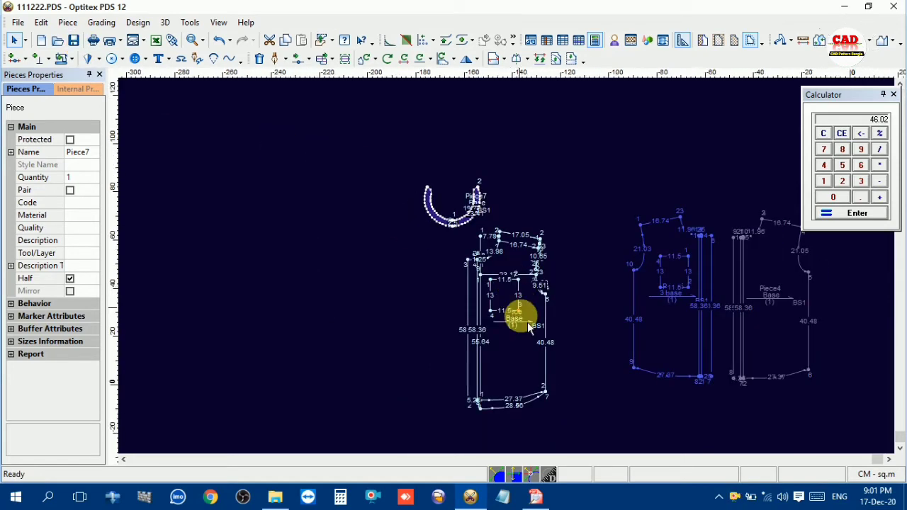
scroll(520, 314, "up", 1)
scroll(515, 275, "down", 3)
left_click_drag(461, 190, 706, 169)
scroll(756, 200, "down", 2)
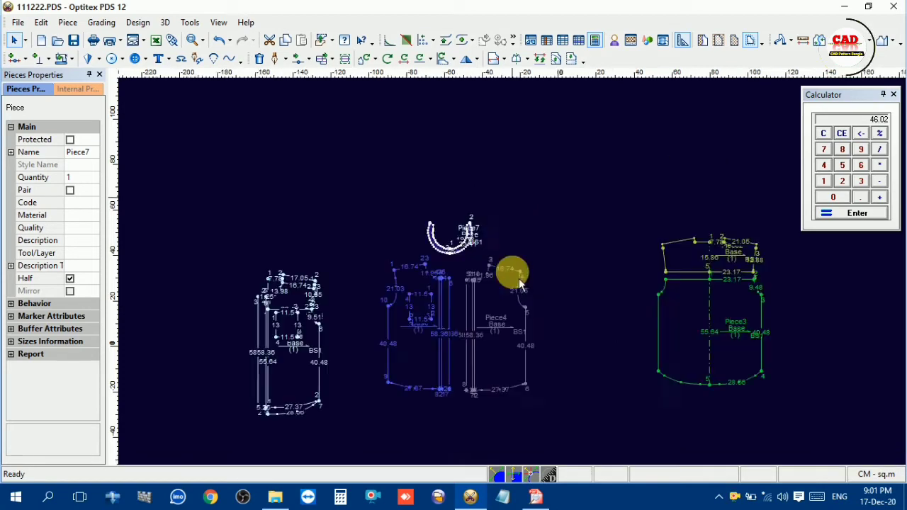
- Move the back and yoke pieces together beside the fronts, and move the base draft to the far right of the pieces
left_click_drag(741, 240, 728, 279)
left_click_drag(669, 340, 529, 310)
scroll(567, 326, "up", 1)
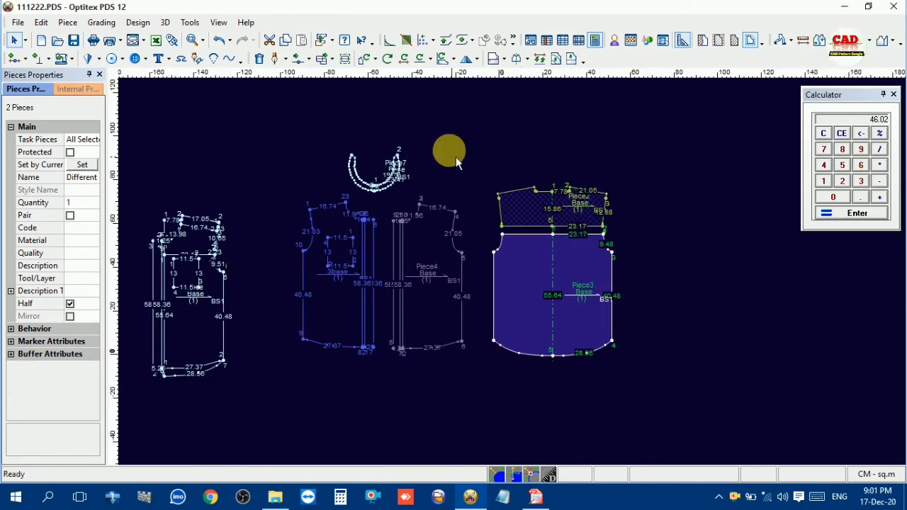
left_click(150, 119)
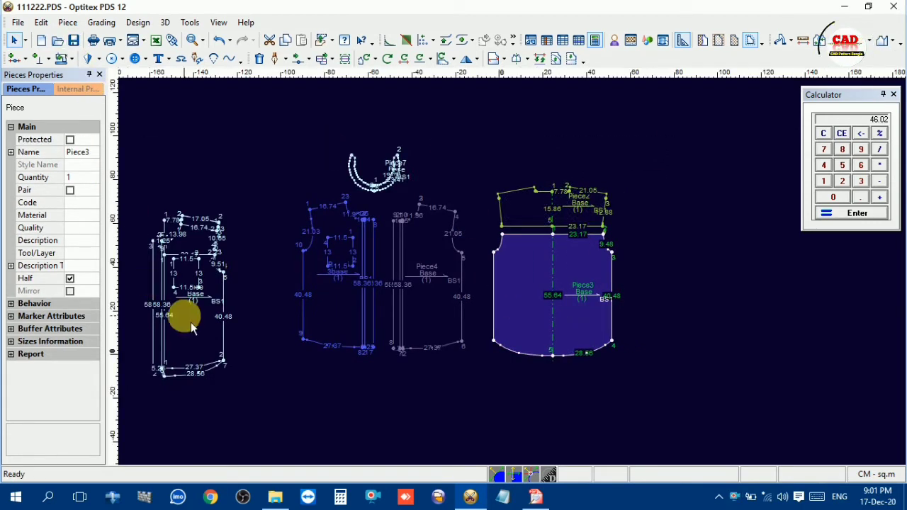
left_click_drag(190, 322, 842, 381)
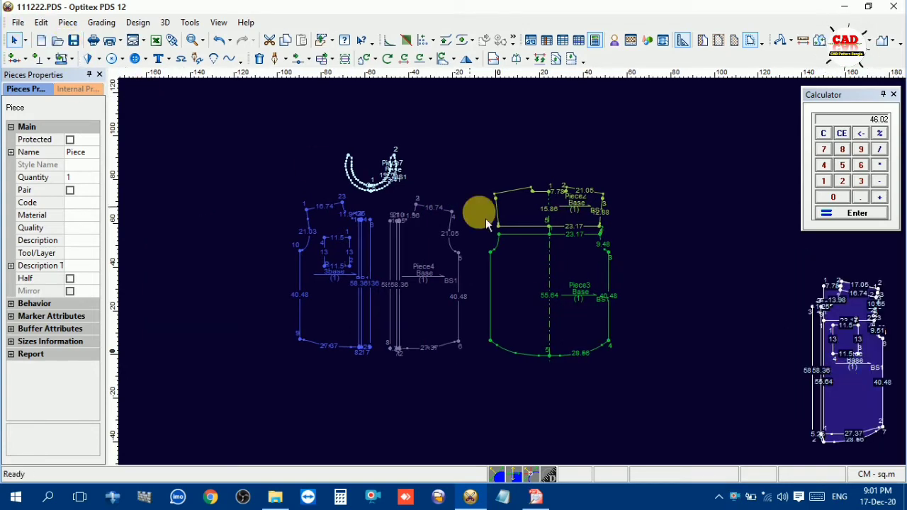
- Fine-tune the curve point at the mirrored collar's rounded front end and return to the Select tool
scroll(505, 265, "up", 4)
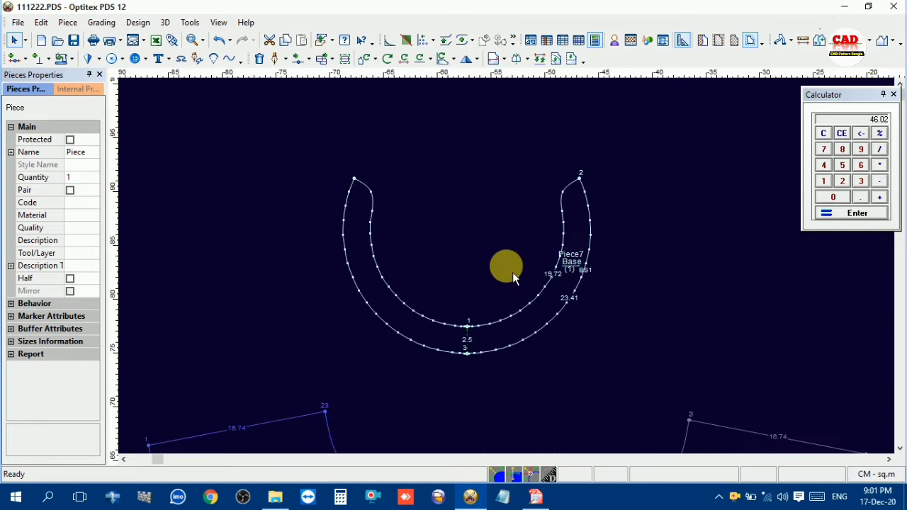
left_click(581, 217)
left_click(579, 192)
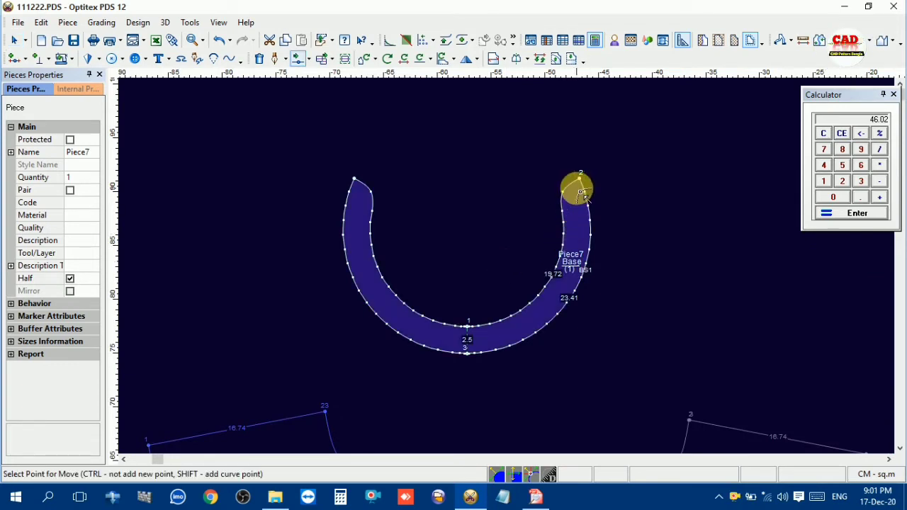
left_click(572, 198)
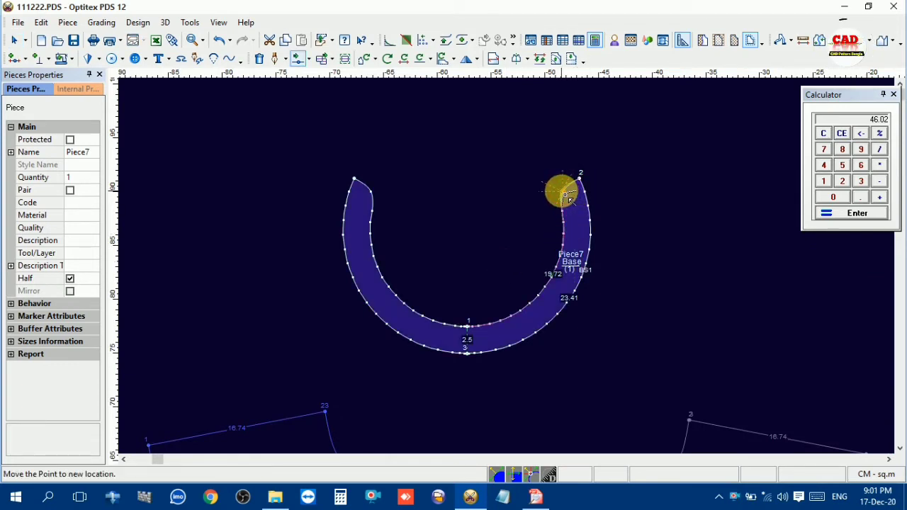
left_click(570, 198)
left_click(428, 324)
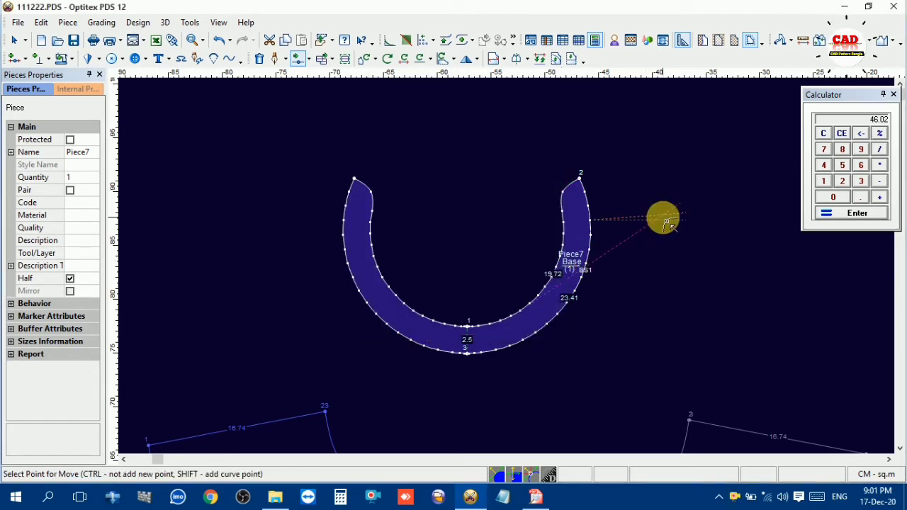
scroll(617, 358, "down", 2)
right_click(530, 194)
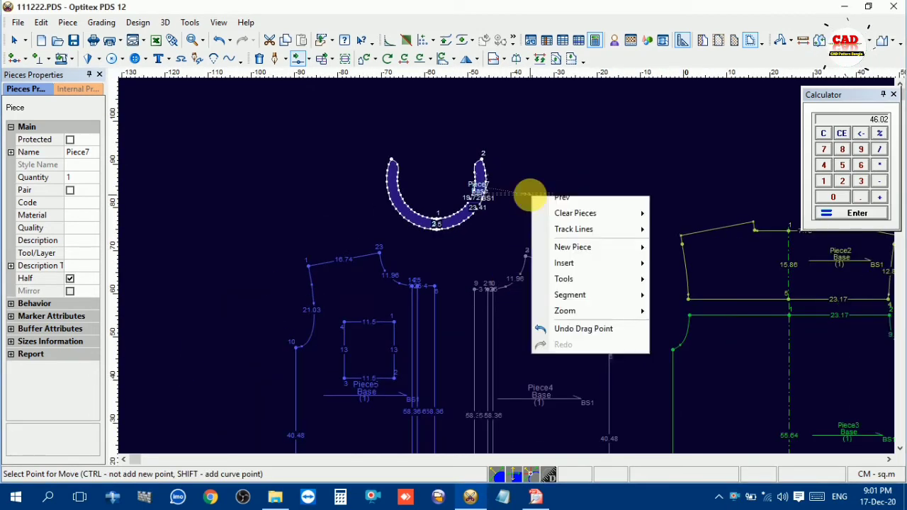
left_click(538, 203)
- Review the front and back pieces and switch to the PDF reader to check the box pleat width in the shirt sketch
left_click(543, 322)
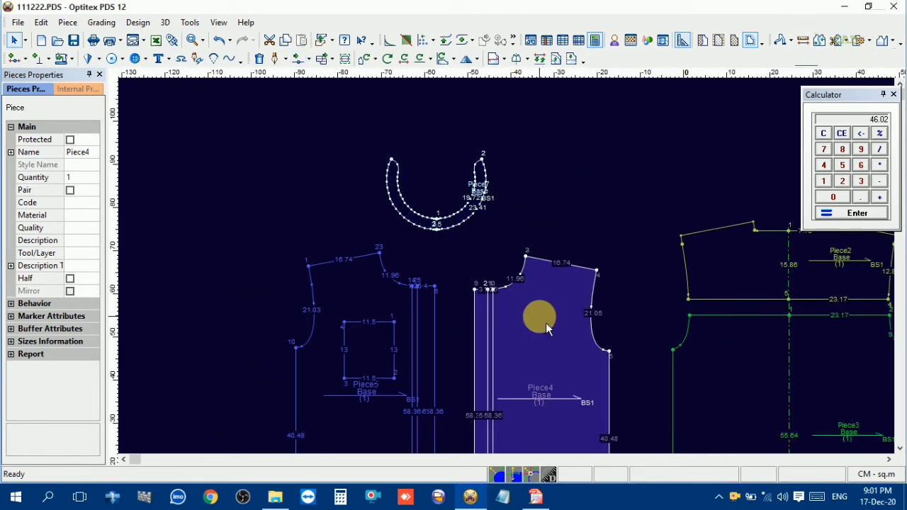
left_click(425, 322)
left_click(579, 311)
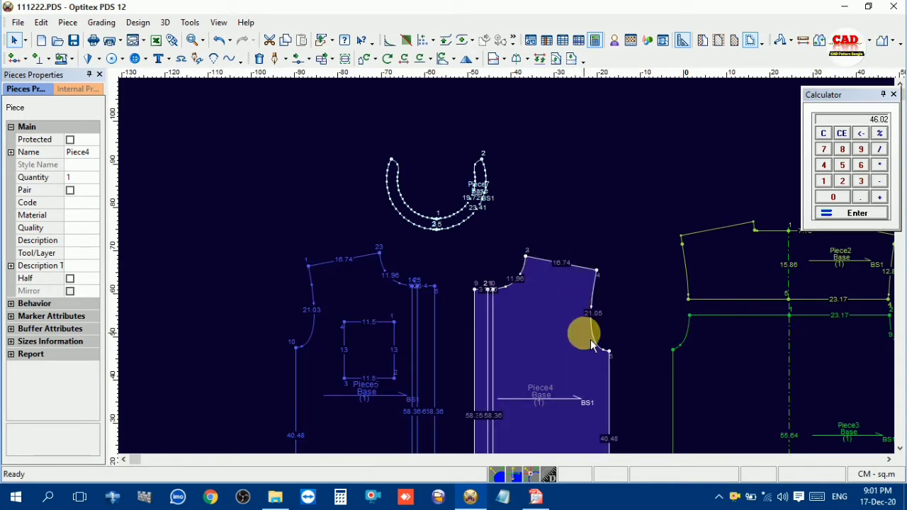
scroll(590, 339, "down", 3)
scroll(532, 283, "up", 2)
left_click(531, 262)
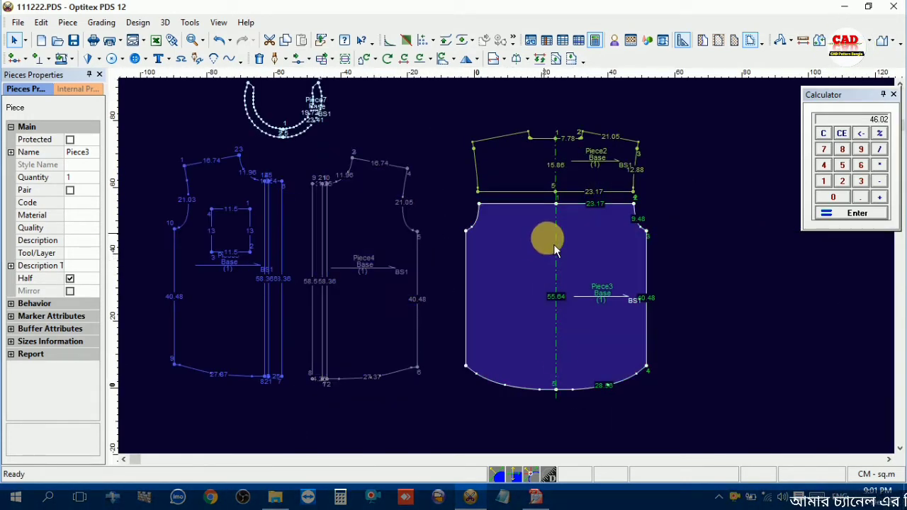
left_click(536, 496)
scroll(453, 340, "up", 1)
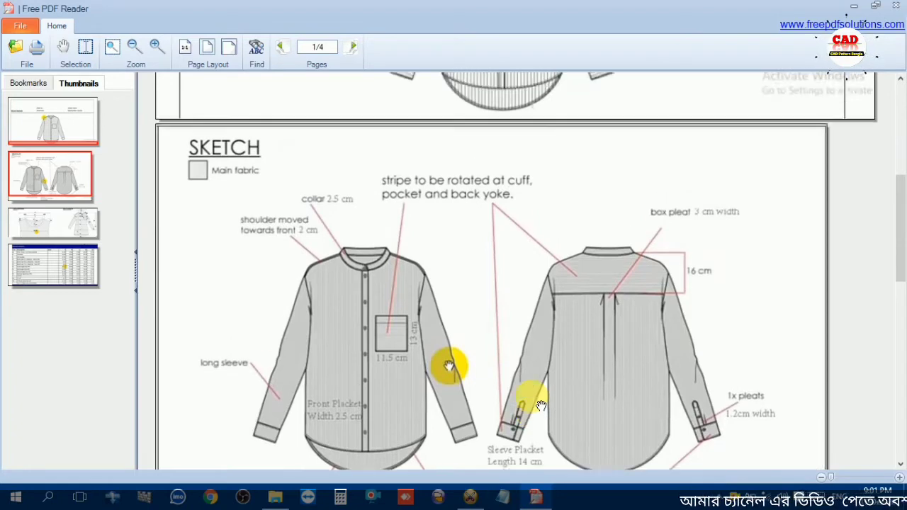
scroll(535, 397, "up", 3)
scroll(539, 394, "down", 3)
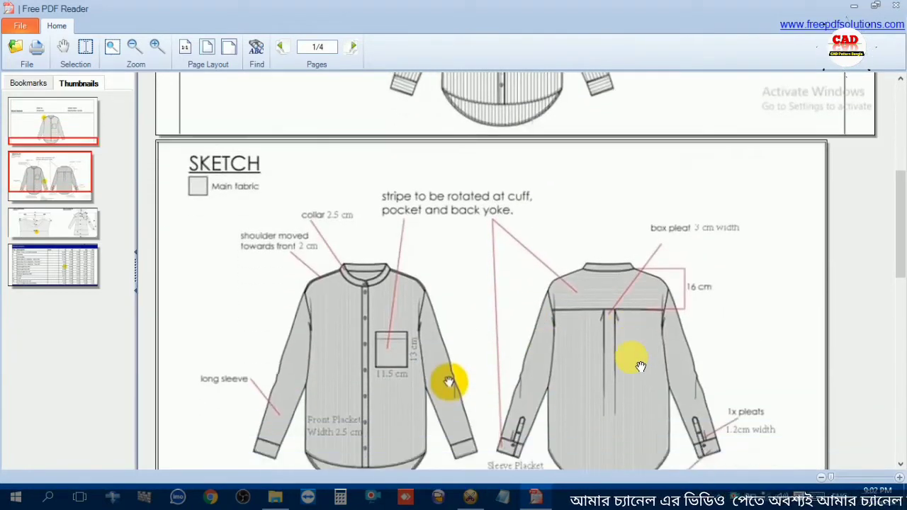
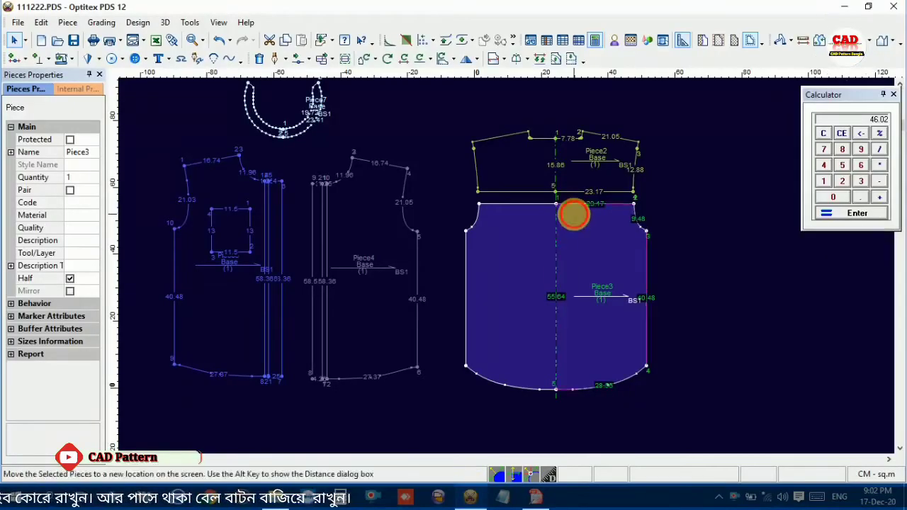
- Move the back piece's upper armhole corner point 6 cm outward horizontally to add width for the box pleat
scroll(506, 263, "up", 4)
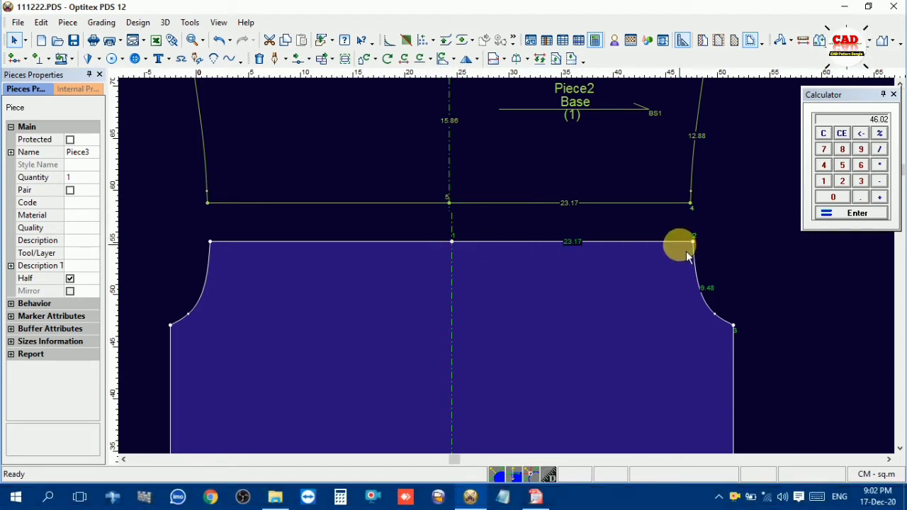
key("m")
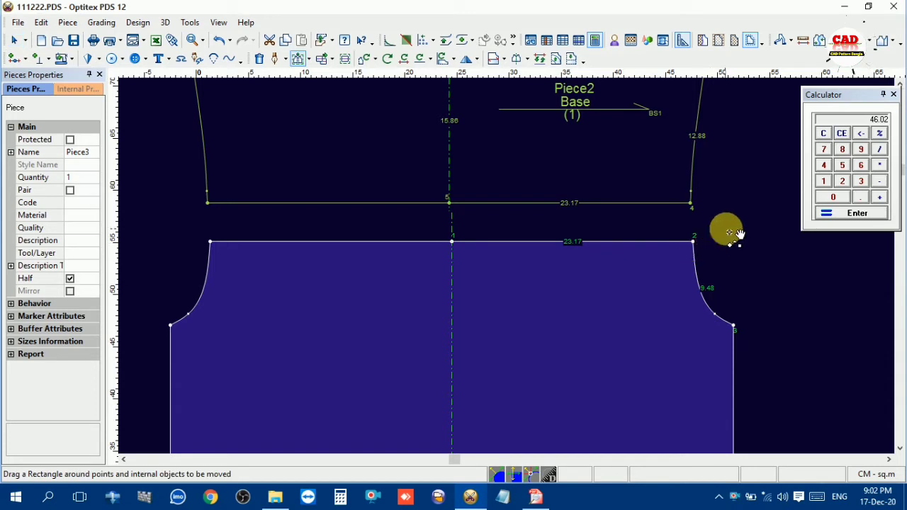
left_click_drag(727, 228, 644, 282)
left_click_drag(696, 244, 759, 243)
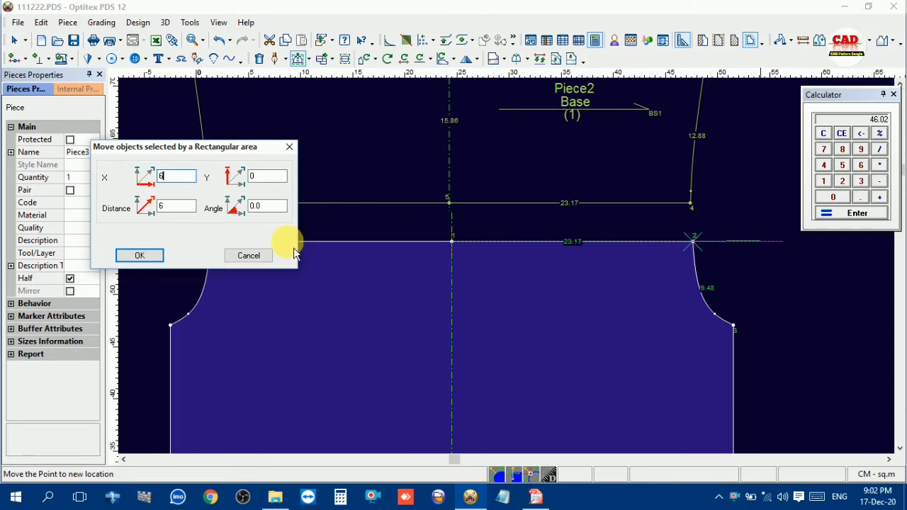
left_click(156, 258)
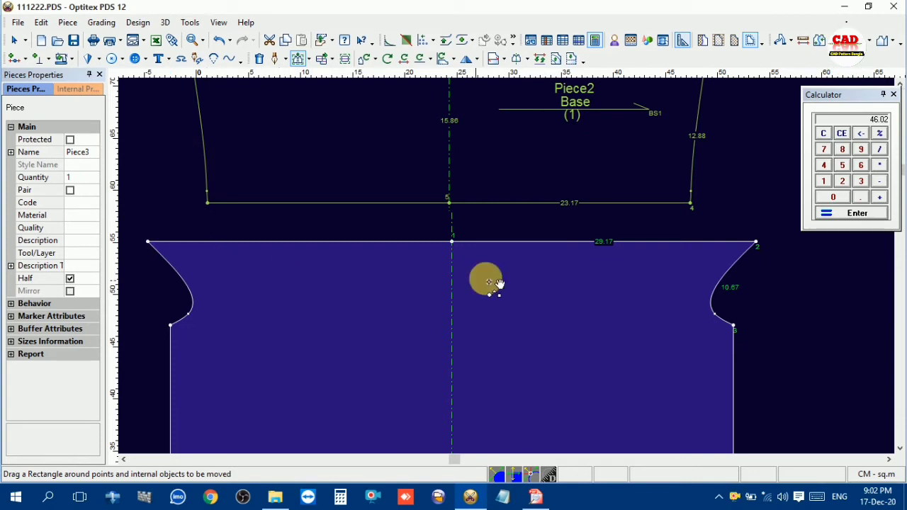
right_click(708, 209)
left_click(726, 217)
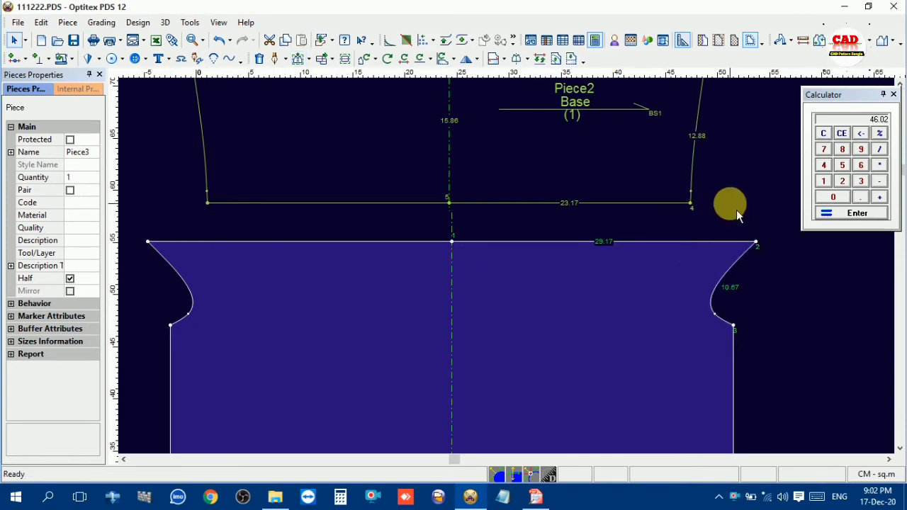
- Recheck the box pleat in the PDF sketch and return to the back piece in Optitex PDS
scroll(513, 272, "down", 4)
scroll(513, 272, "up", 3)
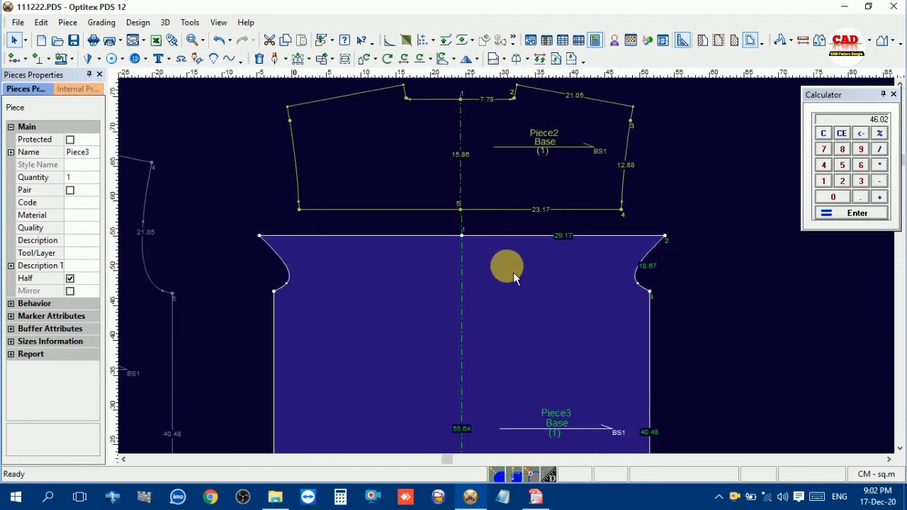
left_click(535, 497)
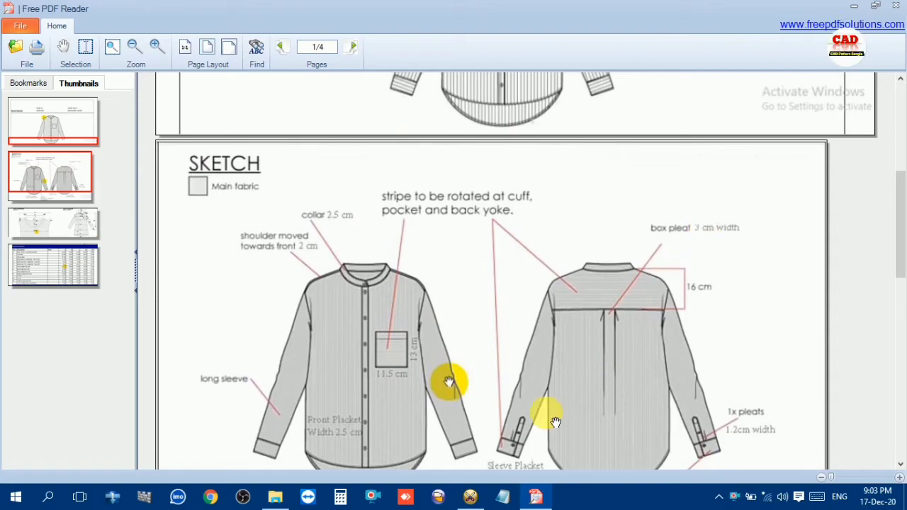
left_click(472, 496)
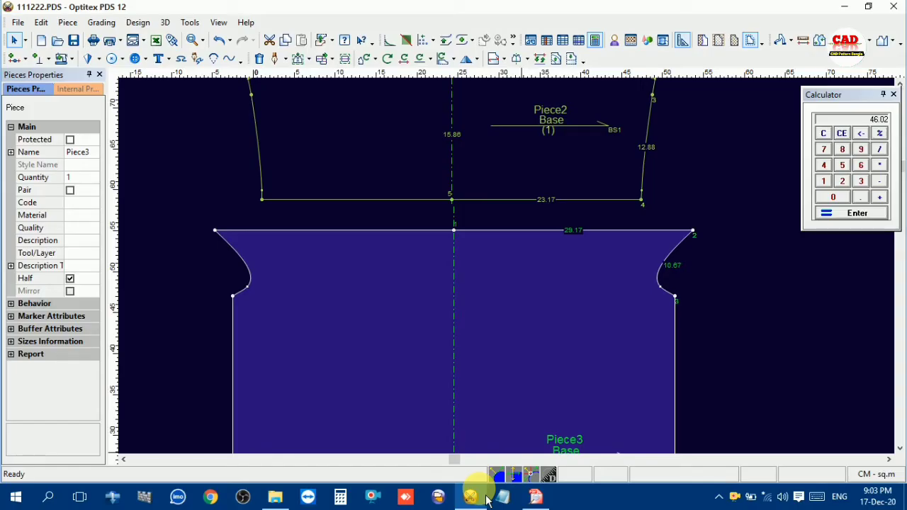
left_click(495, 264)
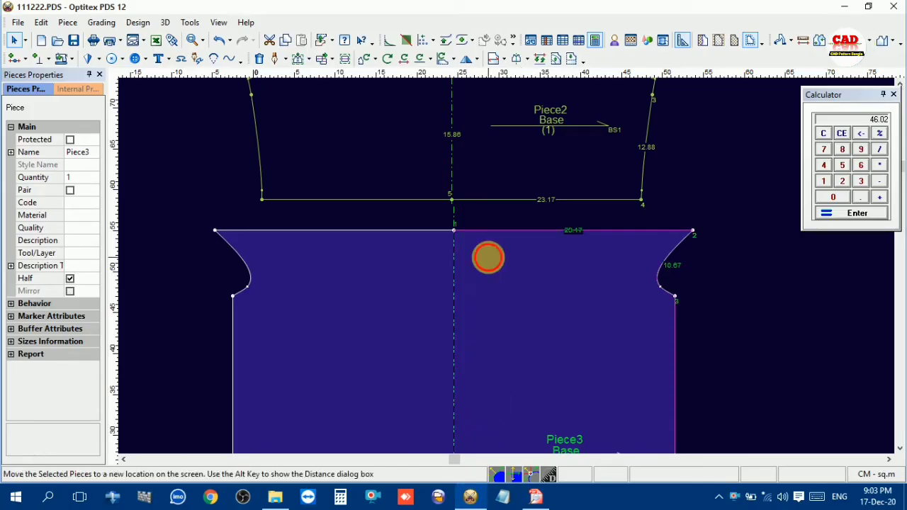
left_click(496, 258)
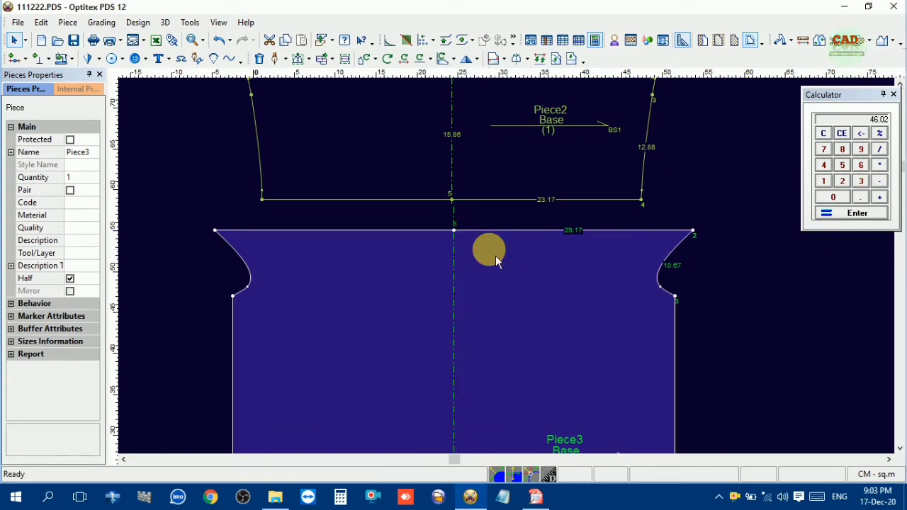
- Draw a 3 cm internal pleat line straight down from the back's upper edge, starting 1.5 cm from the centre line
key("d")
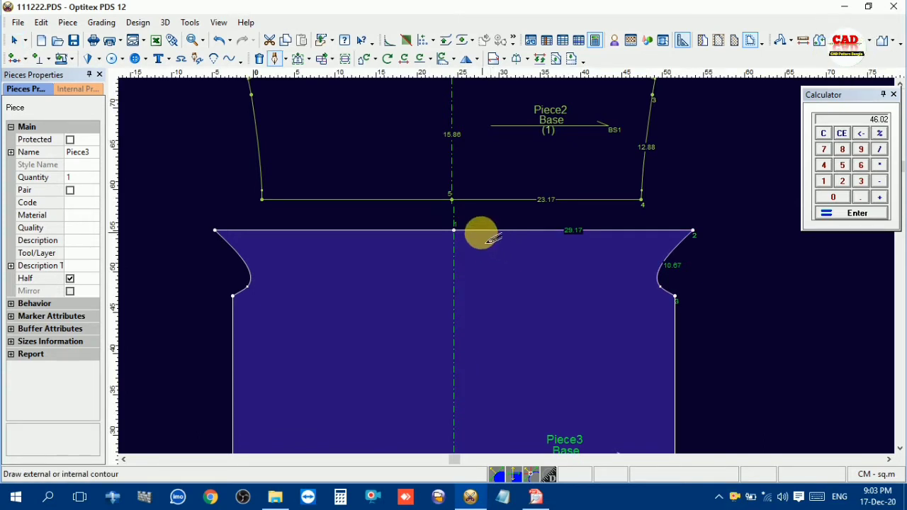
left_click(480, 230)
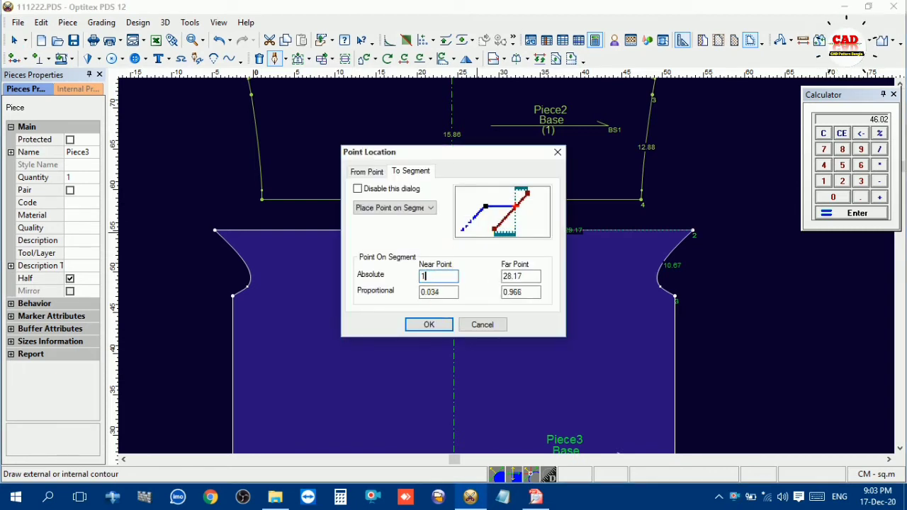
left_click(430, 324)
left_click(461, 277)
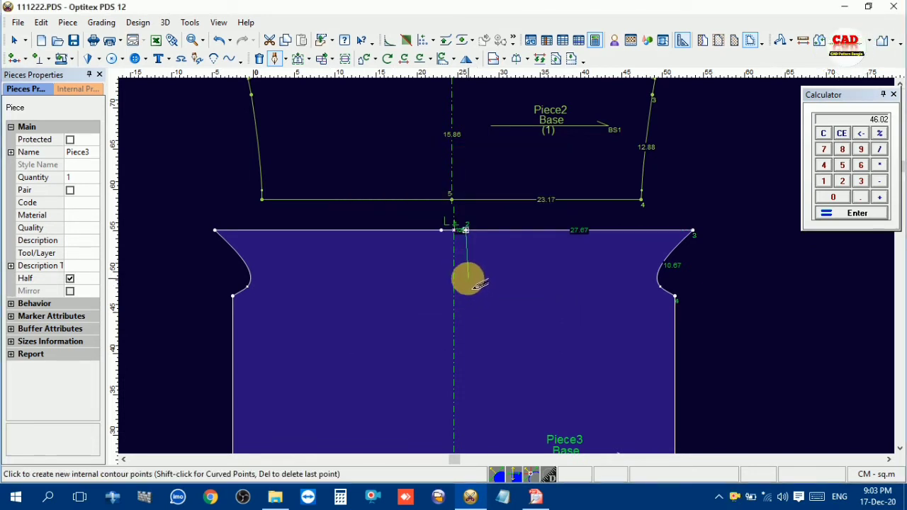
left_click(473, 284)
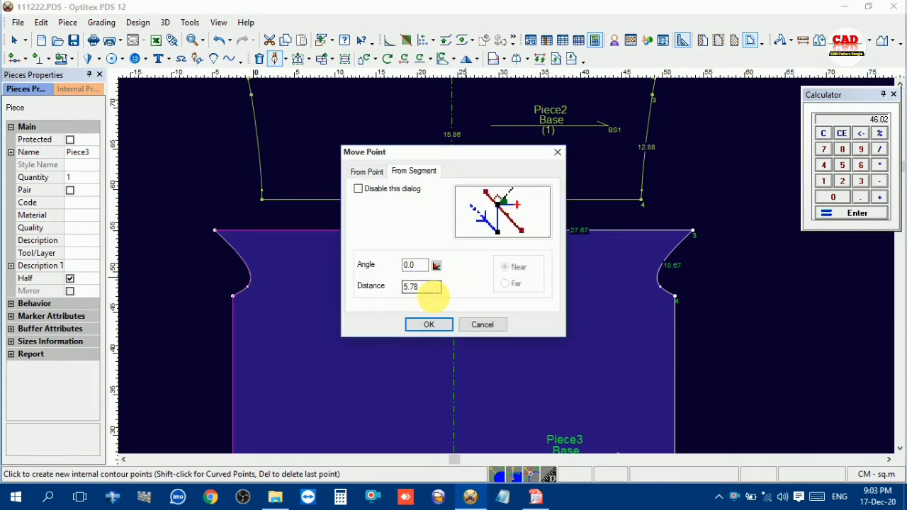
left_click_drag(433, 290, 401, 293)
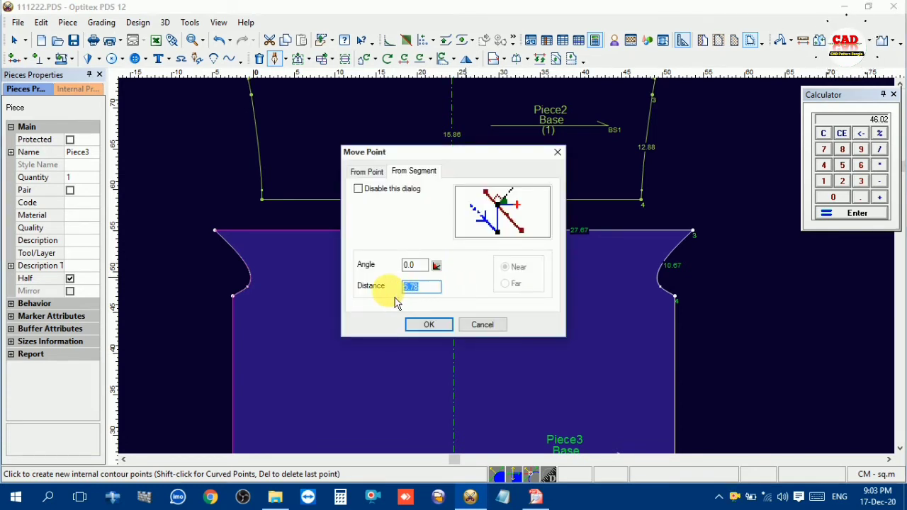
type("3")
left_click(433, 324)
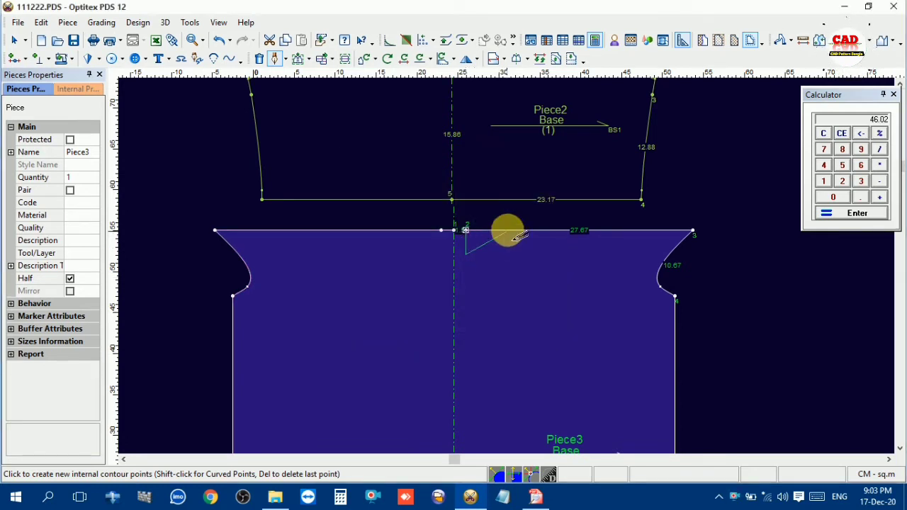
right_click(515, 217)
left_click(558, 275)
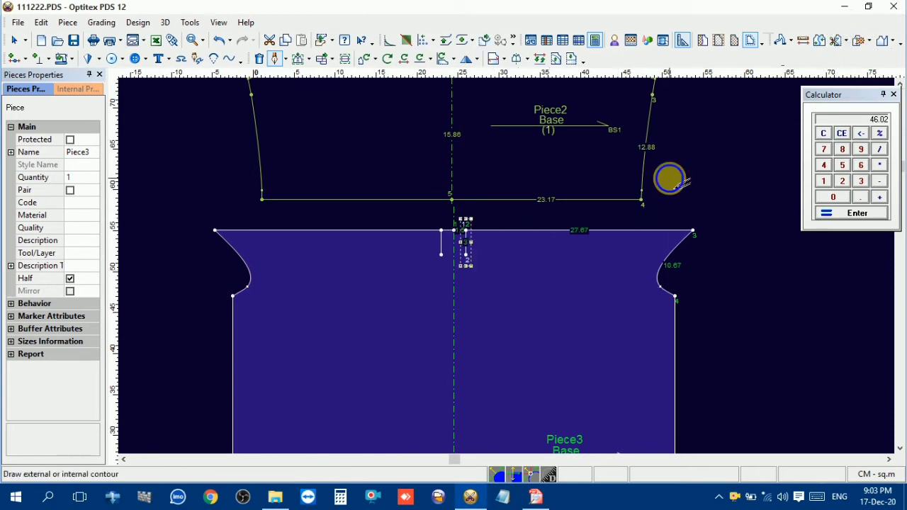
right_click(671, 181)
left_click(713, 190)
- Inspect the pleat lines on the back's upper edge and compare the back with the yoke
scroll(506, 263, "up", 5)
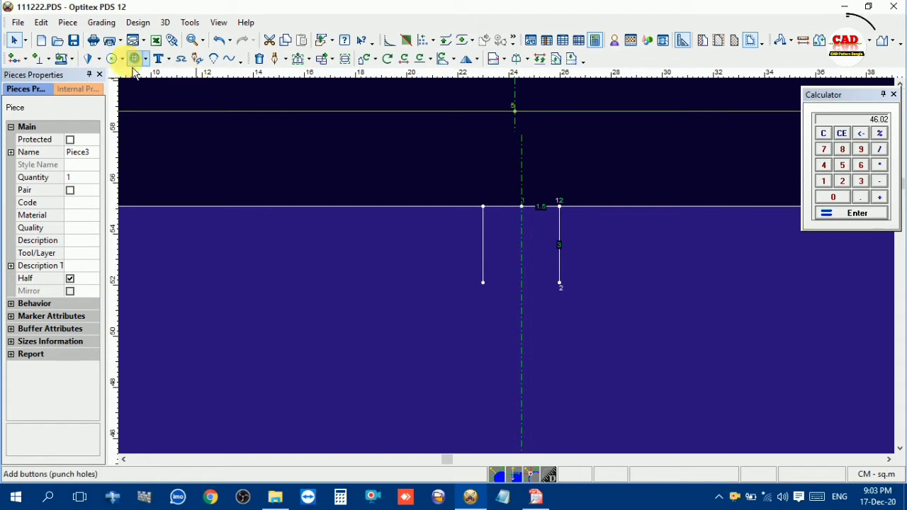
left_click(455, 329)
scroll(513, 277, "down", 6)
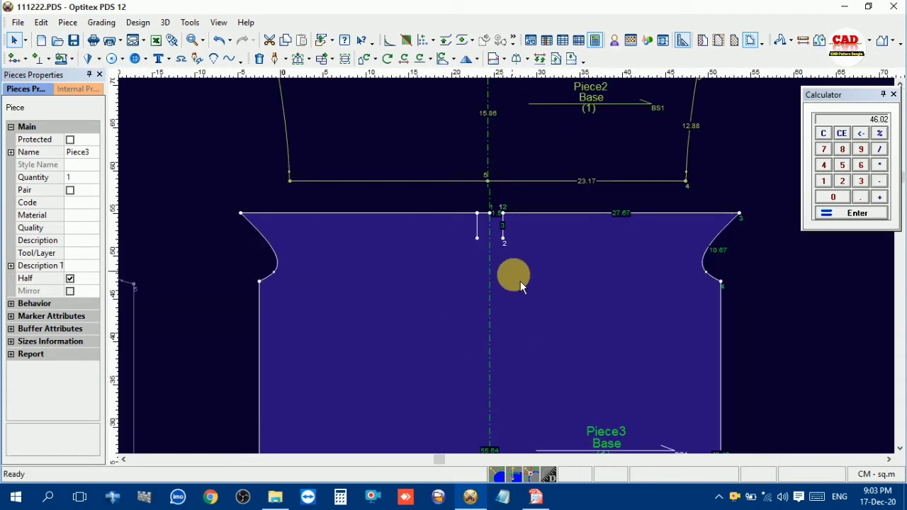
scroll(514, 276, "up", 3)
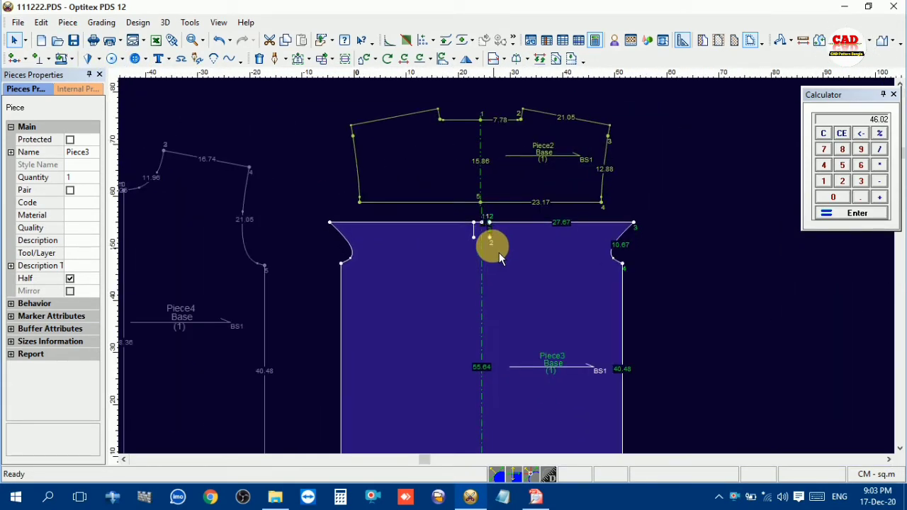
scroll(515, 277, "down", 2)
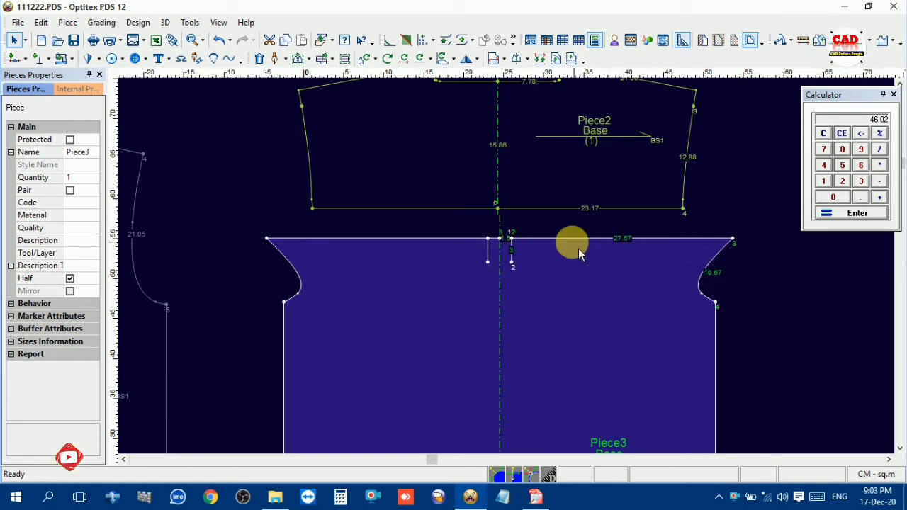
scroll(563, 329, "down", 3)
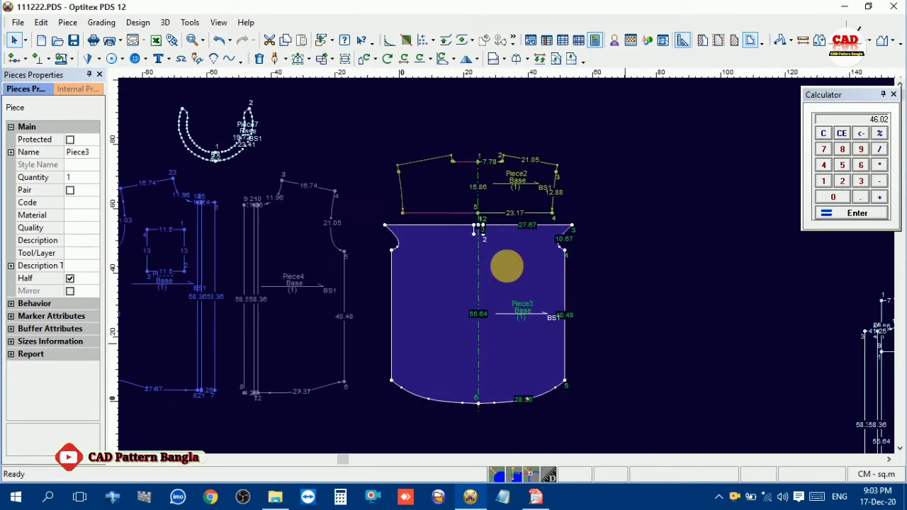
- Shift the back piece slightly, undo the move, and select the yoke piece above it
left_click_drag(506, 267, 515, 277)
key("ctrl+z")
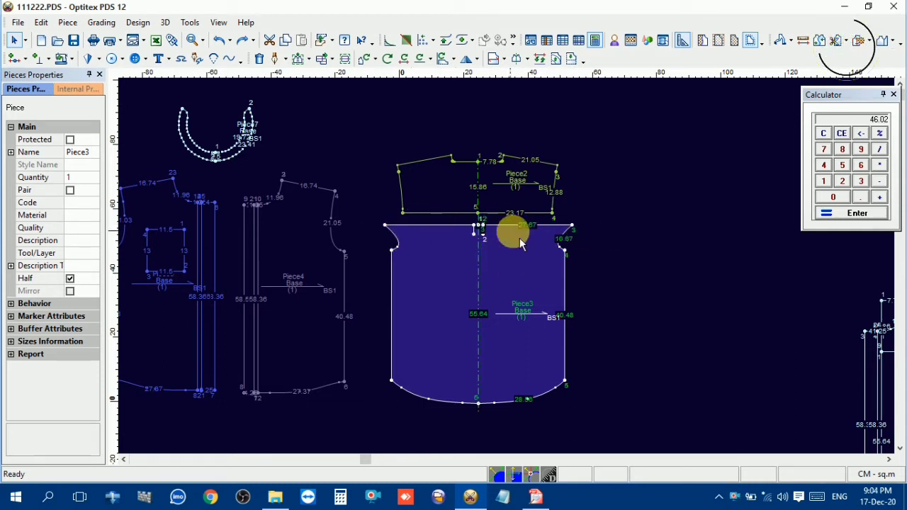
left_click(442, 192)
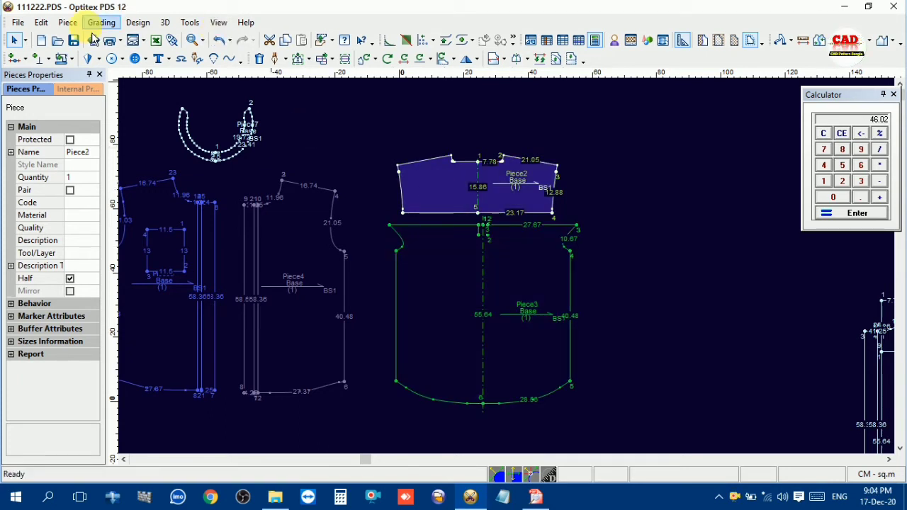
- Select the right front piece, review the PDF's sketch, sleeve measuring diagram and size M measurements, and return to Optitex PDS
left_click(307, 223)
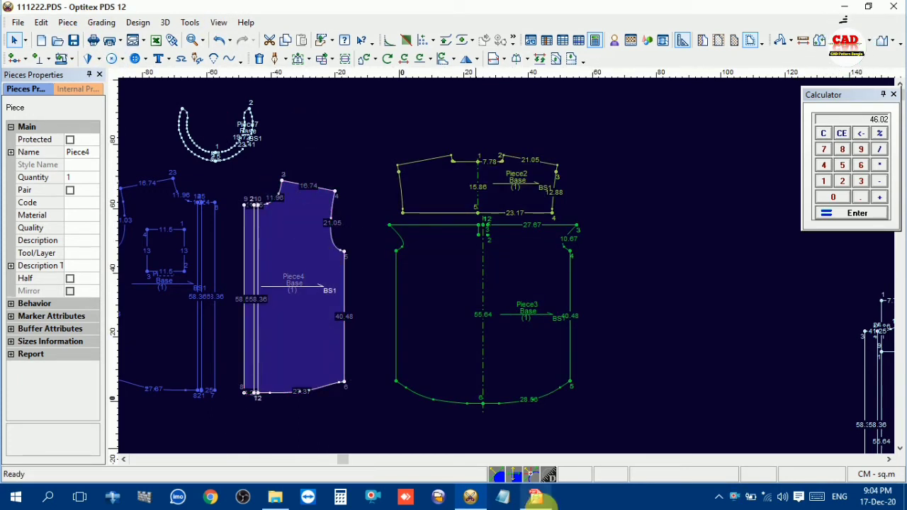
left_click(535, 497)
left_click_drag(453, 376, 448, 285)
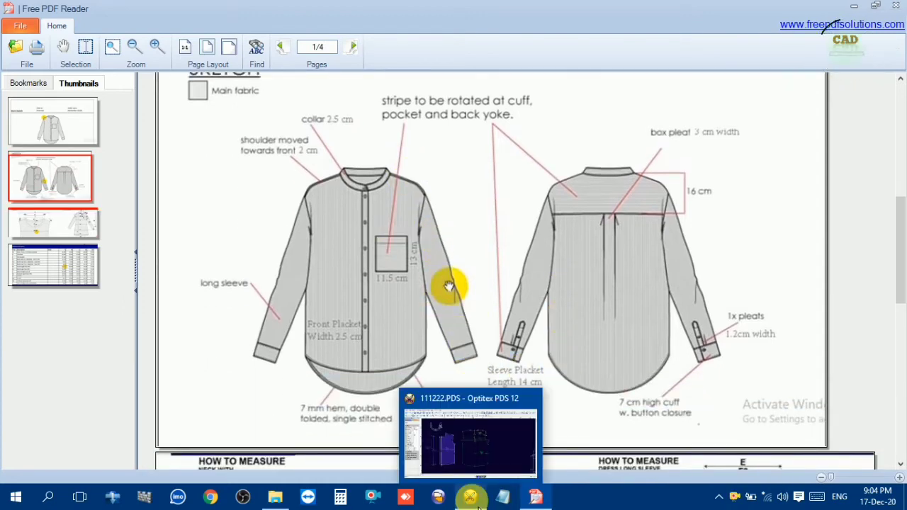
scroll(684, 394, "down", 5)
scroll(693, 411, "down", 3)
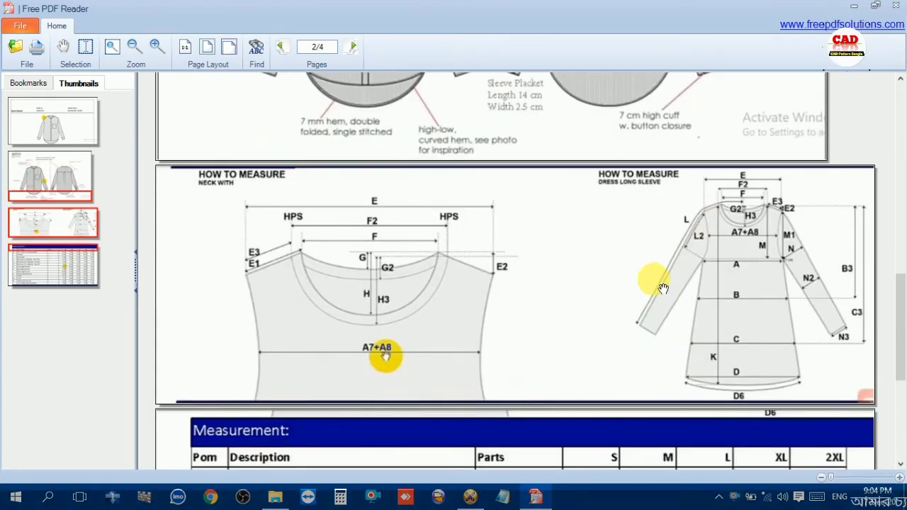
scroll(588, 418, "down", 8)
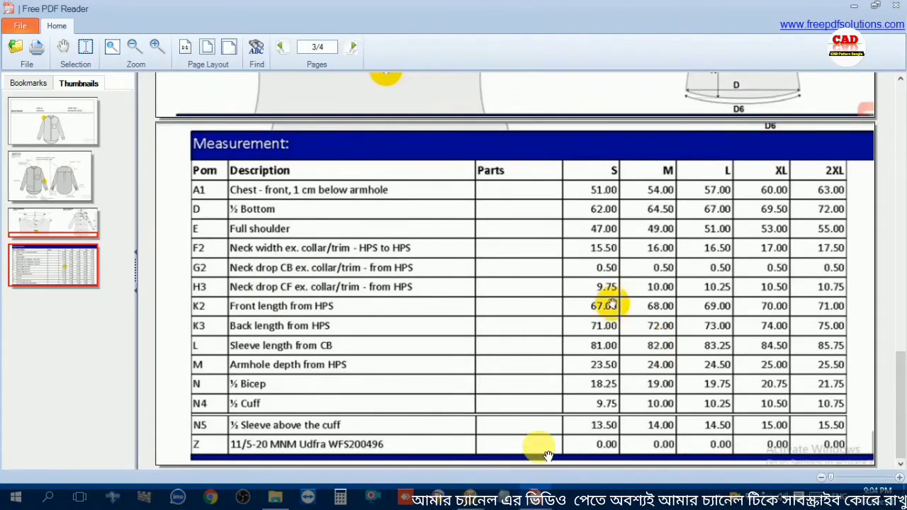
scroll(775, 315, "up", 3)
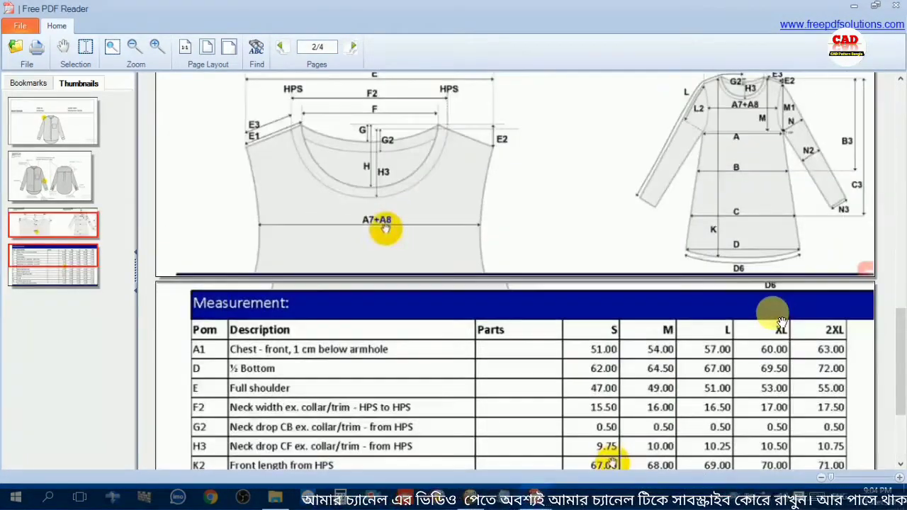
scroll(776, 315, "up", 2)
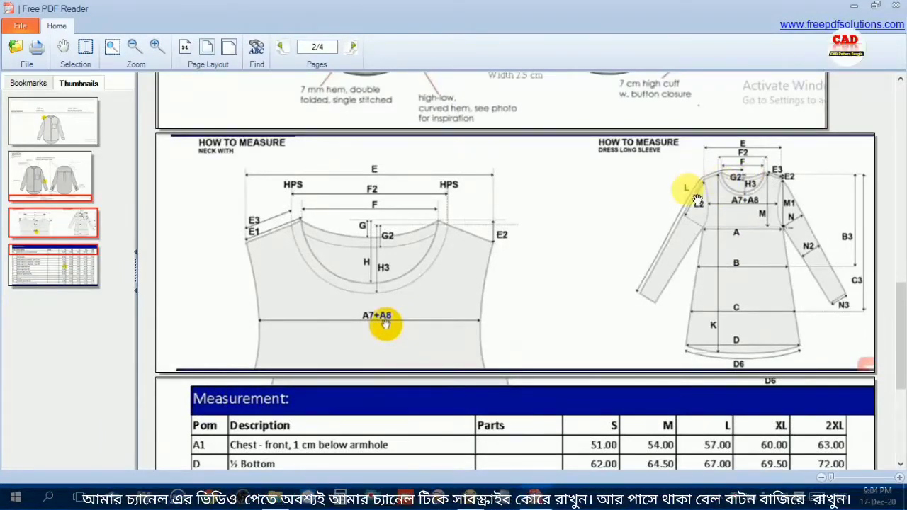
scroll(326, 379, "down", 2)
scroll(322, 382, "down", 1)
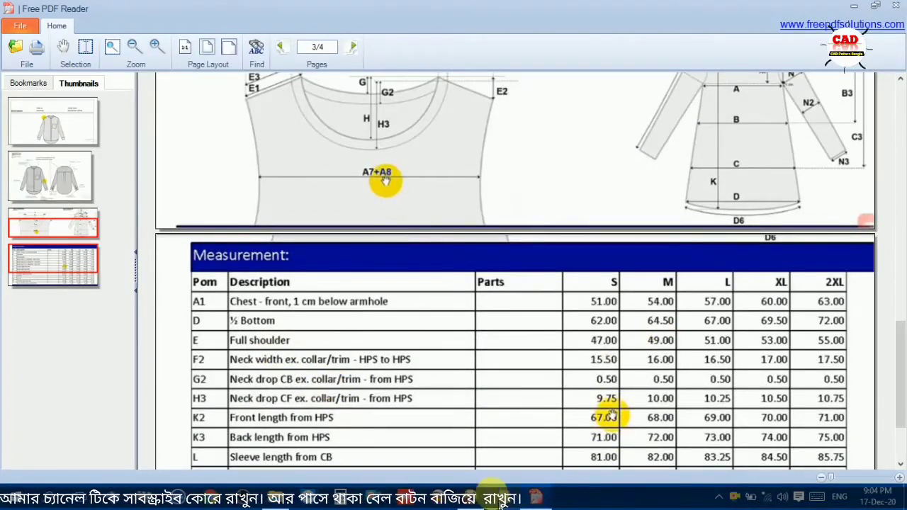
key("alt+Tab")
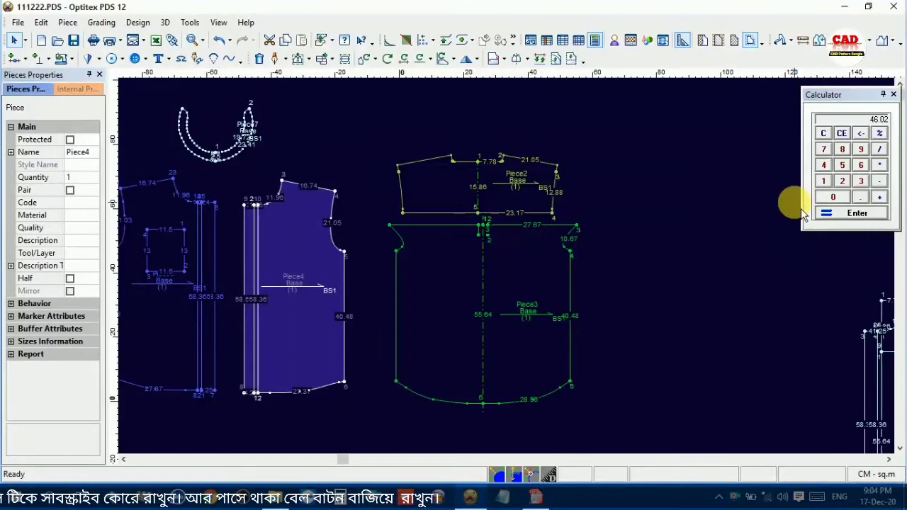
- Calculate half of the full shoulder width in the calculator as 49 divided by 2
left_click(823, 133)
left_click(823, 165)
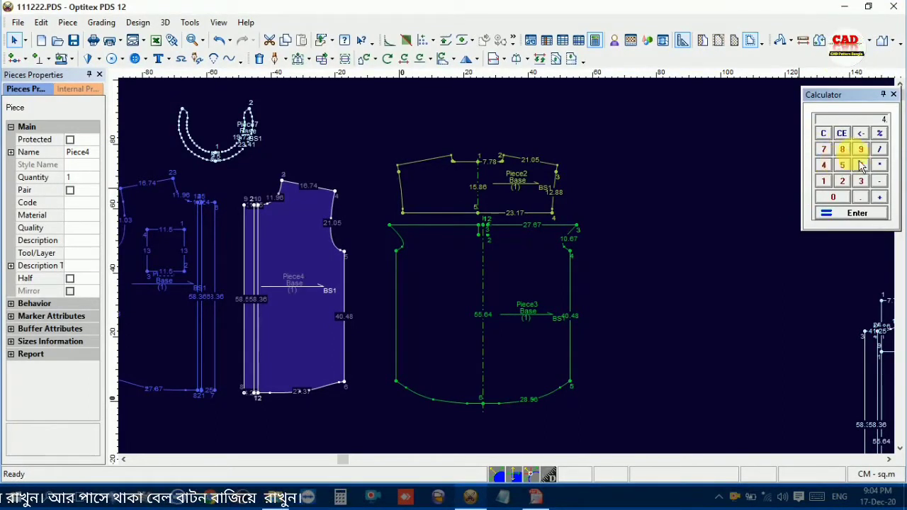
left_click(860, 149)
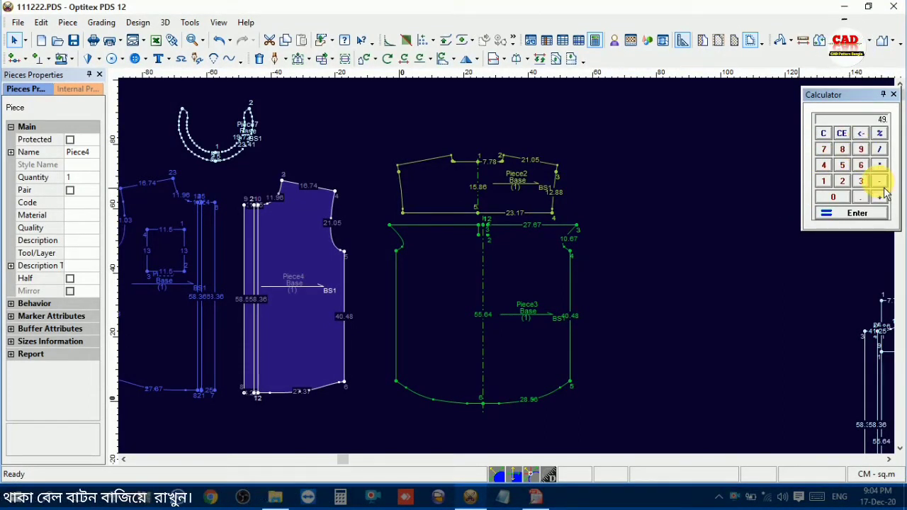
left_click(823, 133)
left_click(823, 165)
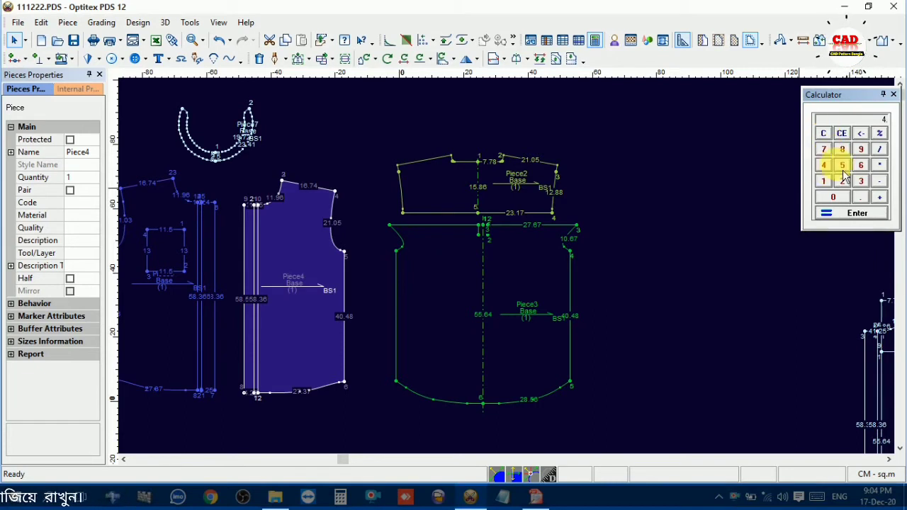
left_click(860, 149)
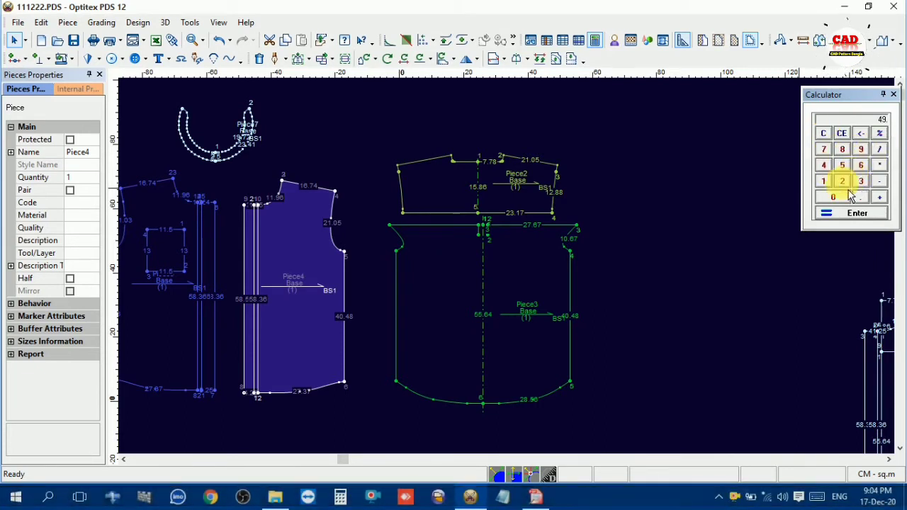
left_click(842, 180)
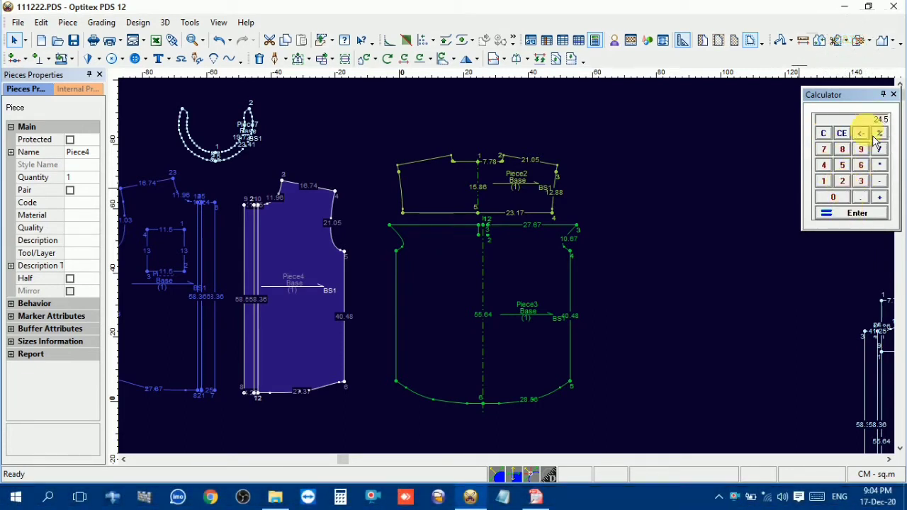
- Check the size M sleeve length from centre back in the PDF chart and subtract 82 from the half-shoulder value
left_click(536, 496)
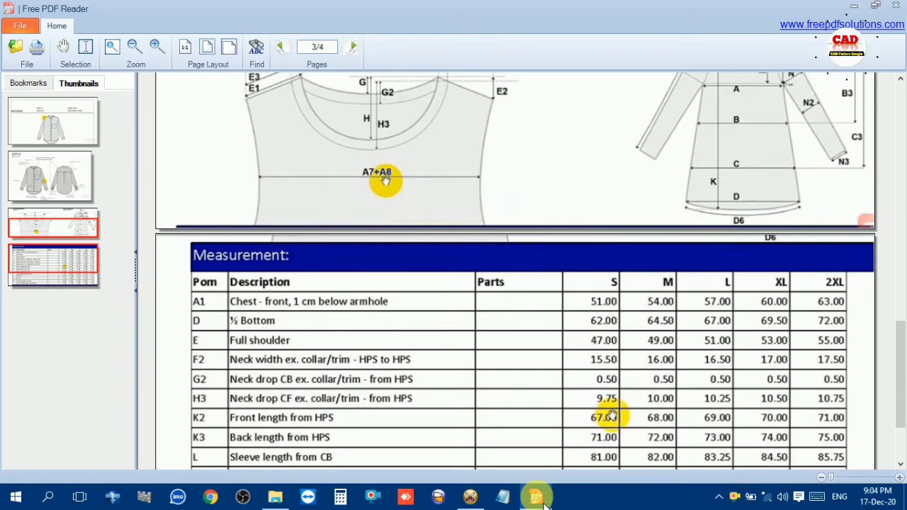
left_click(537, 496)
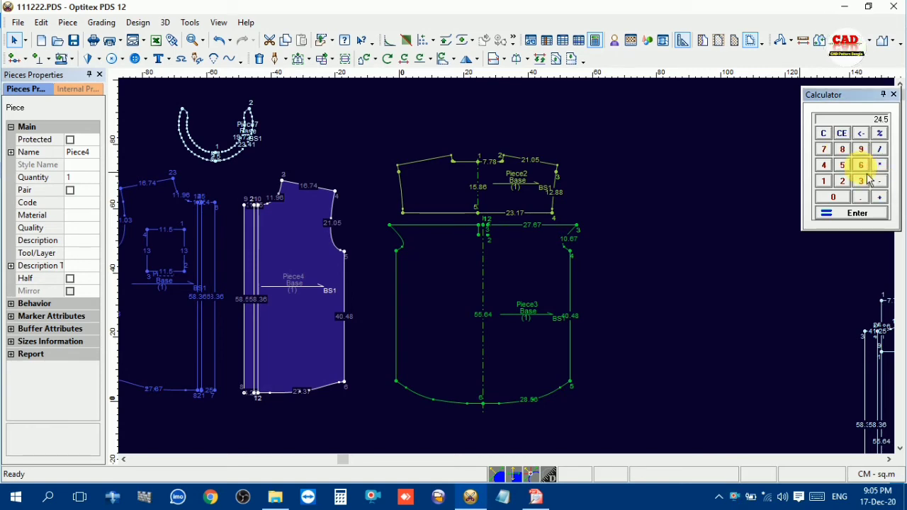
left_click(843, 150)
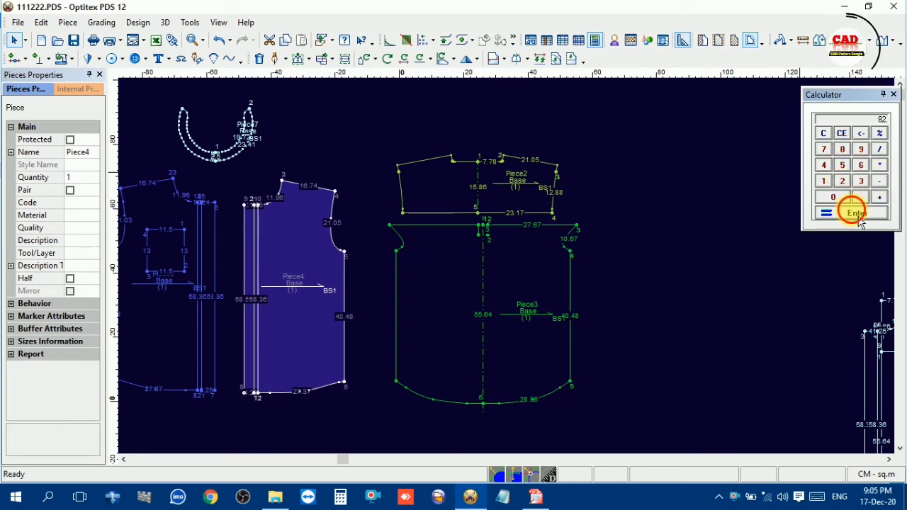
scroll(507, 284, "down", 4)
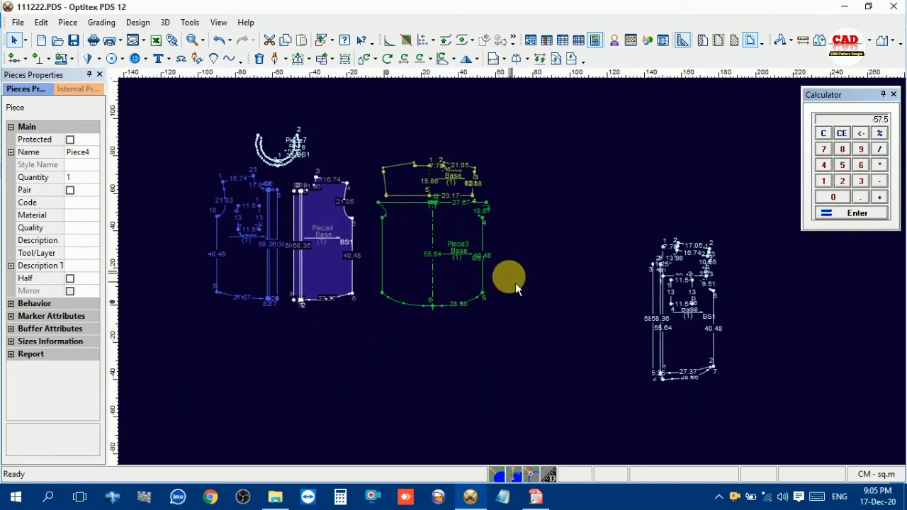
scroll(510, 283, "up", 4)
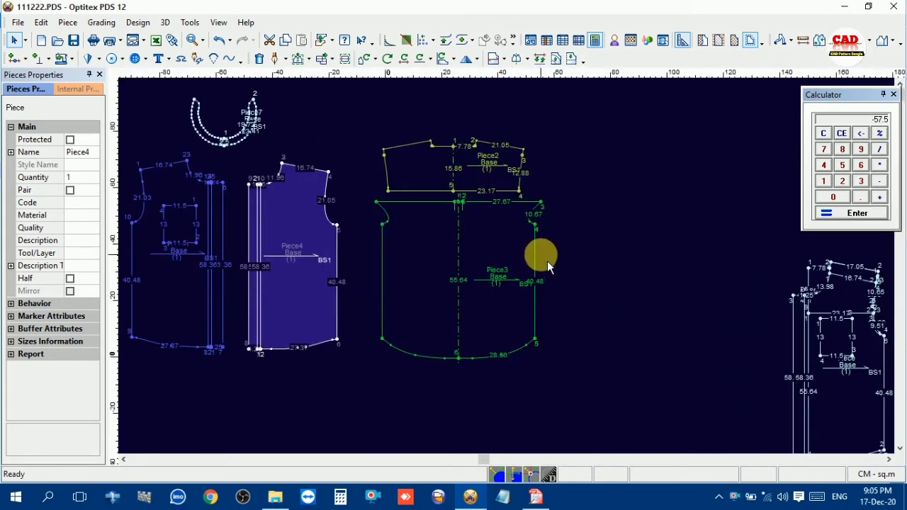
right_click(592, 153)
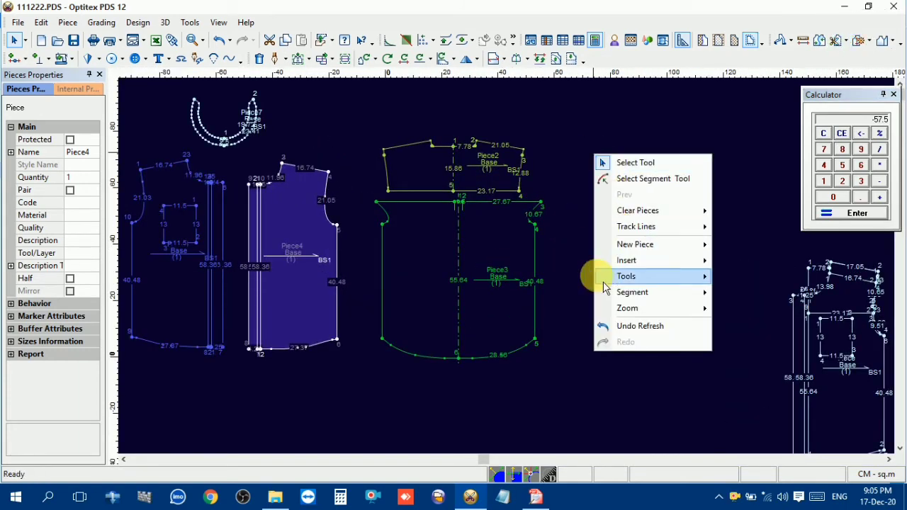
left_click(572, 203)
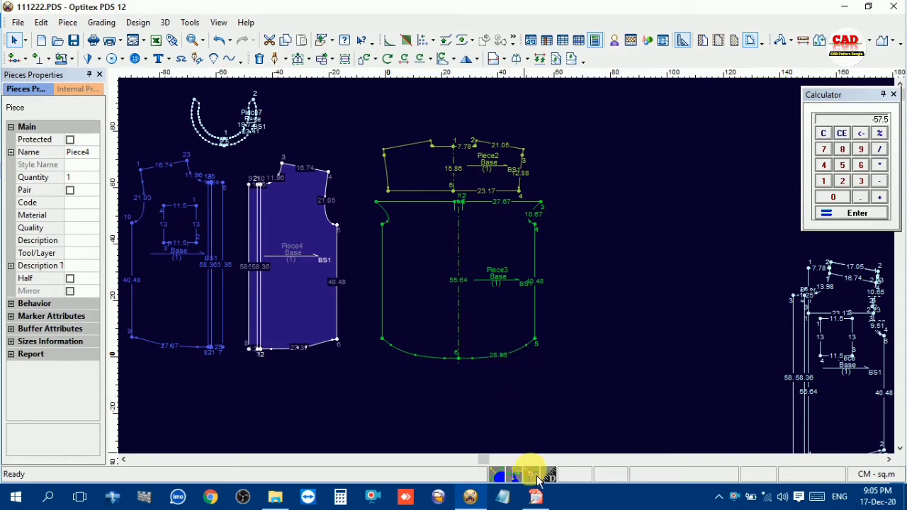
- Look up the size M half bicep in the PDF measurement chart and return to Optitex PDS
left_click(531, 495)
scroll(319, 340, "down", 2)
scroll(322, 357, "down", 1)
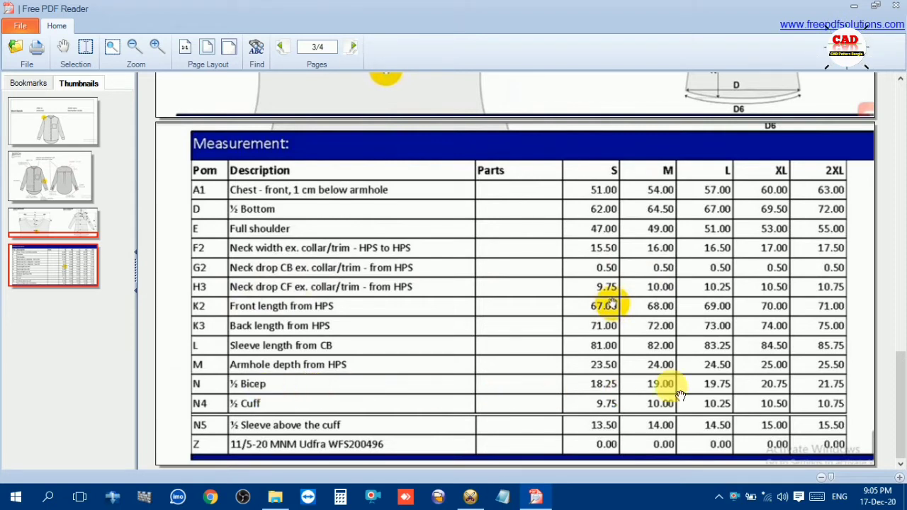
left_click(470, 496)
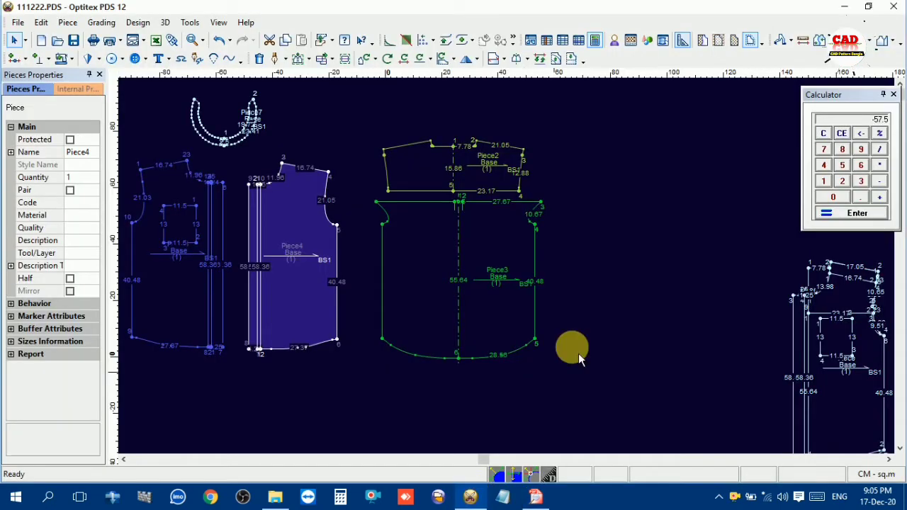
- Create a rectangular piece named Piece8 for the sleeve with length 57.5 cm and width 19 cm
right_click(626, 212)
mouse_move(651, 293)
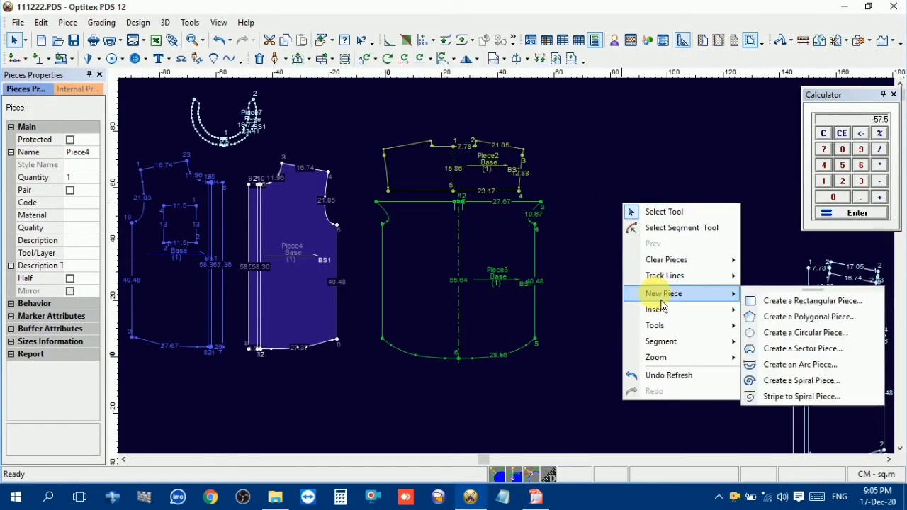
left_click(768, 301)
left_click(170, 184)
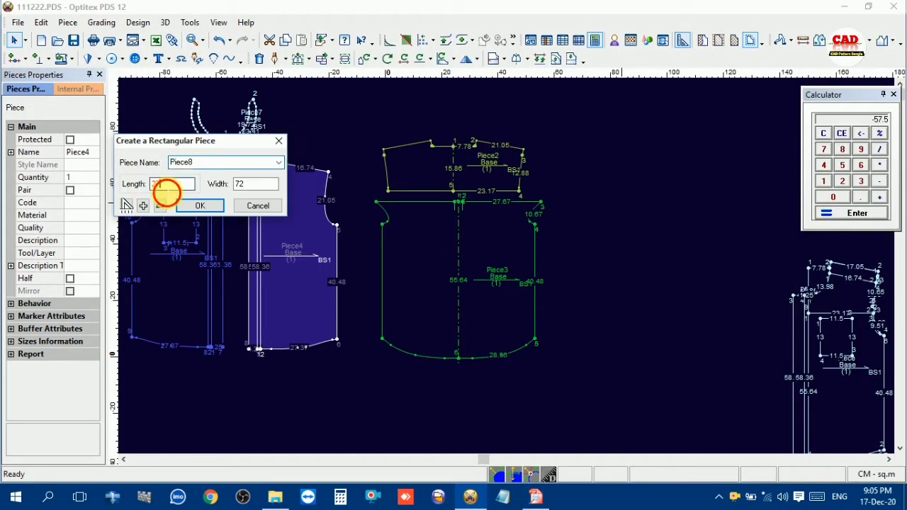
type("57.5")
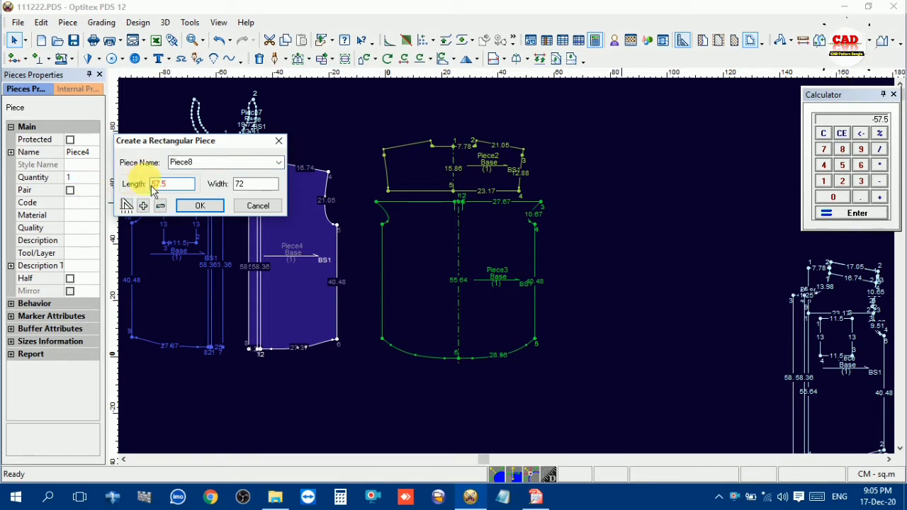
left_click(239, 184)
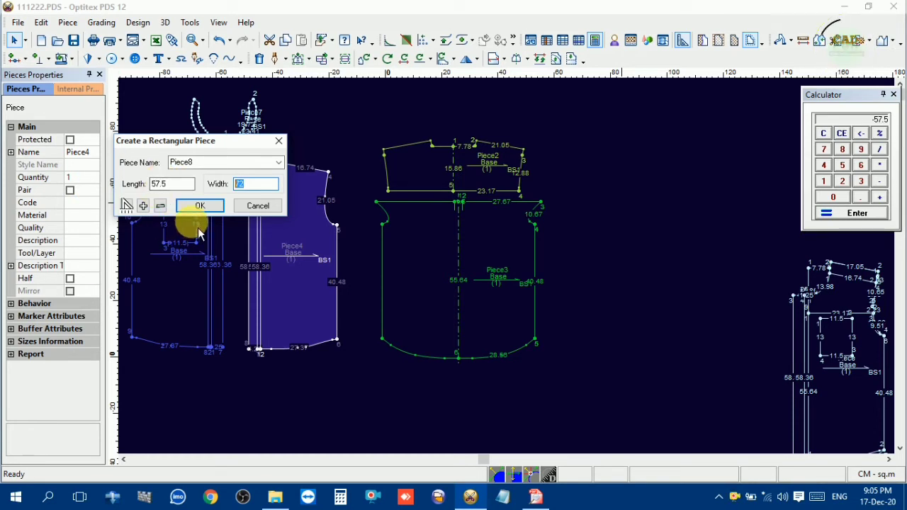
type("1")
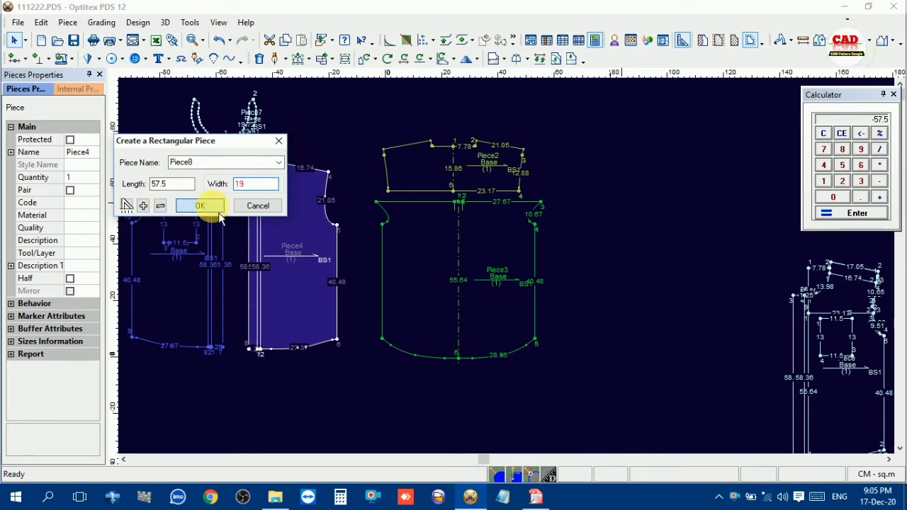
left_click(216, 209)
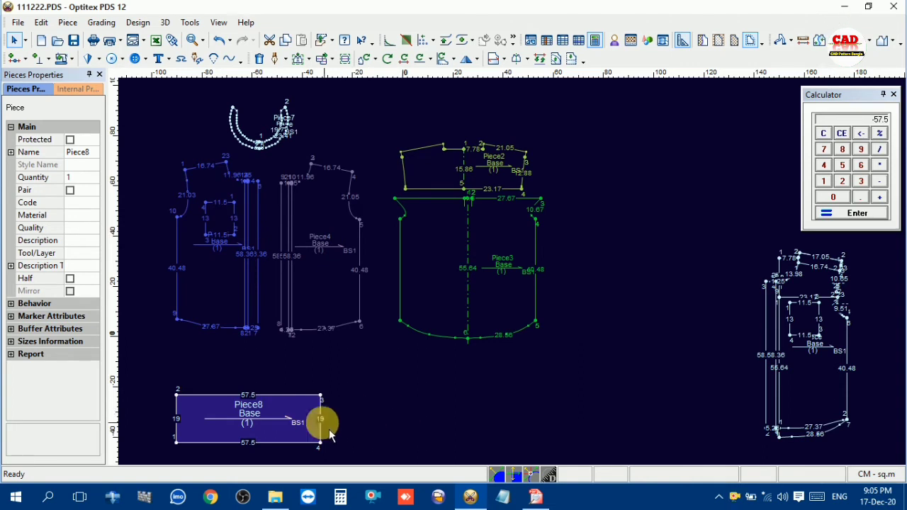
- Move the new sleeve rectangle sideways into the free space below the right front and back pieces
left_click_drag(297, 419, 404, 418)
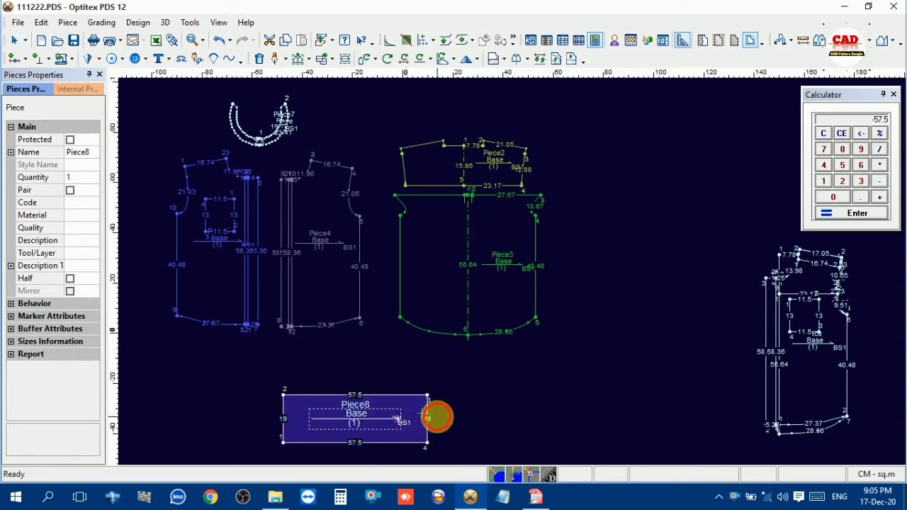
scroll(437, 417, "up", 5)
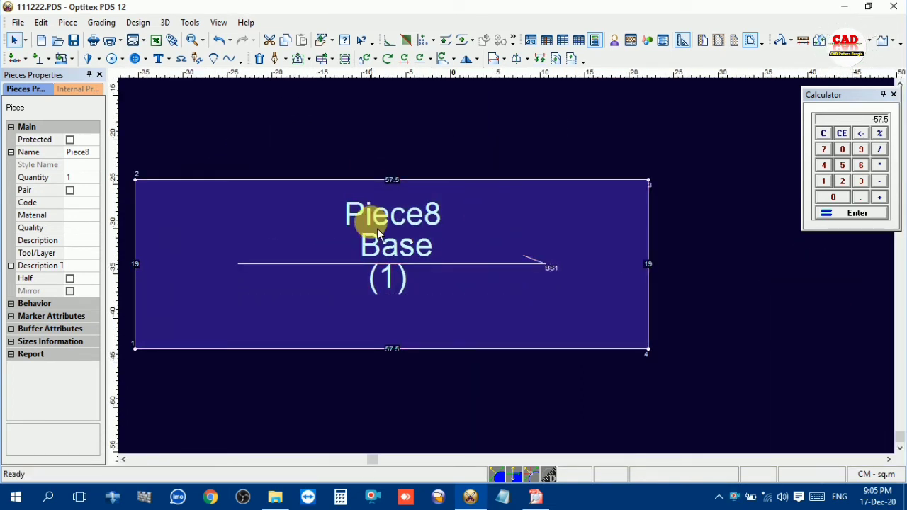
scroll(532, 276, "down", 1)
scroll(506, 262, "up", 2)
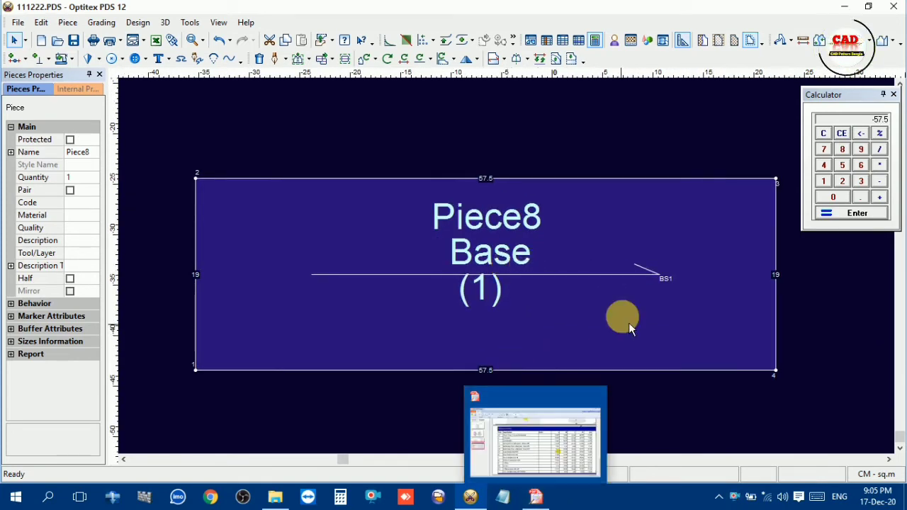
- Review the sleeve and cuff details in the PDF sketch and the sleeve rows of the measurement chart
left_click(536, 497)
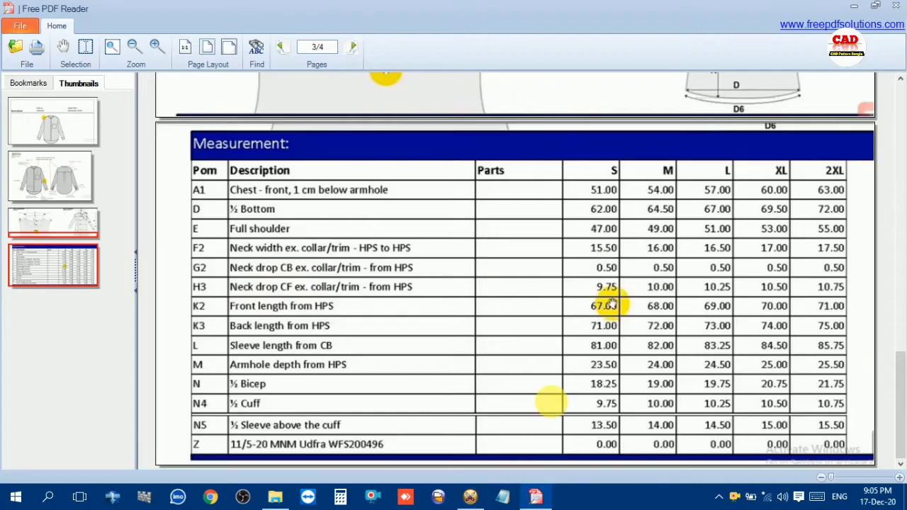
scroll(524, 368, "up", 5)
scroll(512, 362, "up", 6)
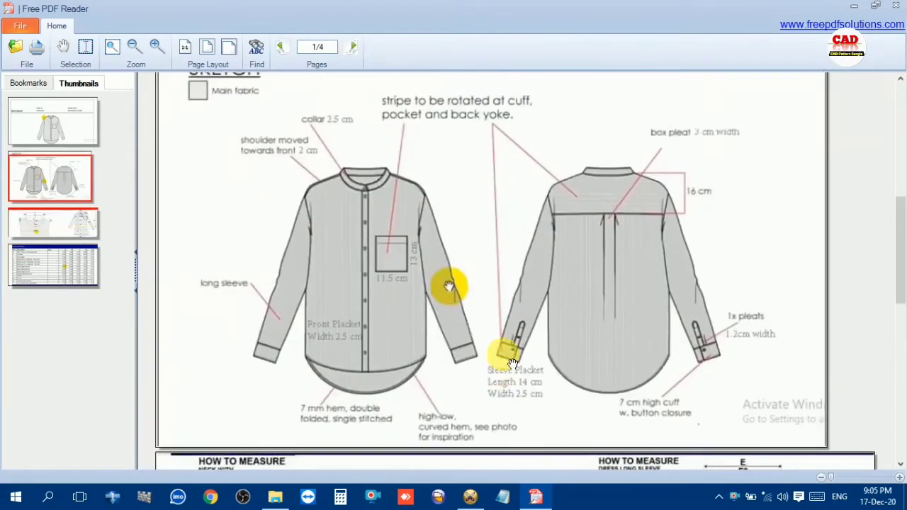
scroll(520, 370, "down", 8)
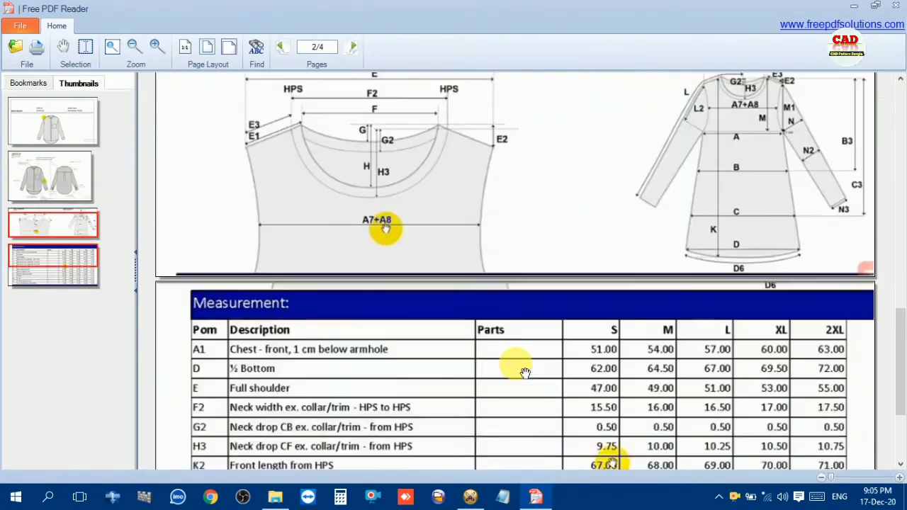
scroll(524, 373, "down", 2)
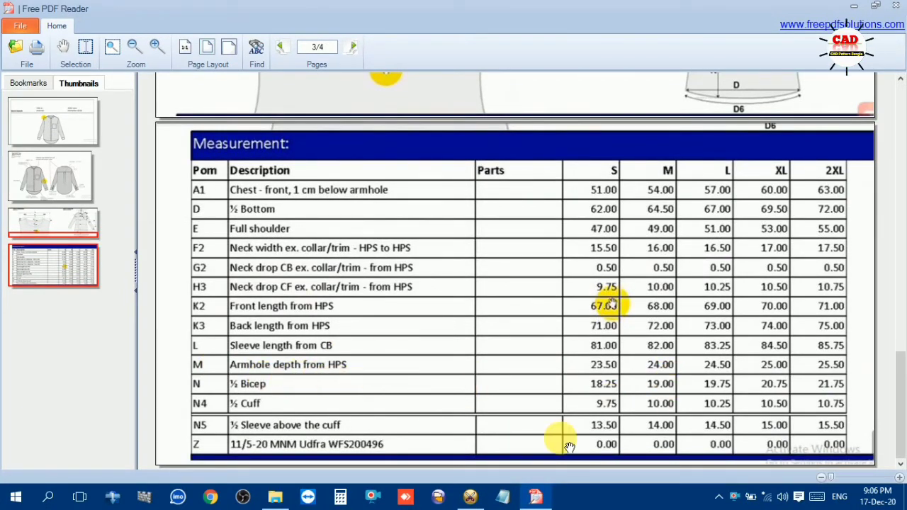
- Return to Optitex PDS, select the front piece Piece4 to check its armhole, and clear the calculator
left_click(470, 496)
scroll(513, 272, "down", 6)
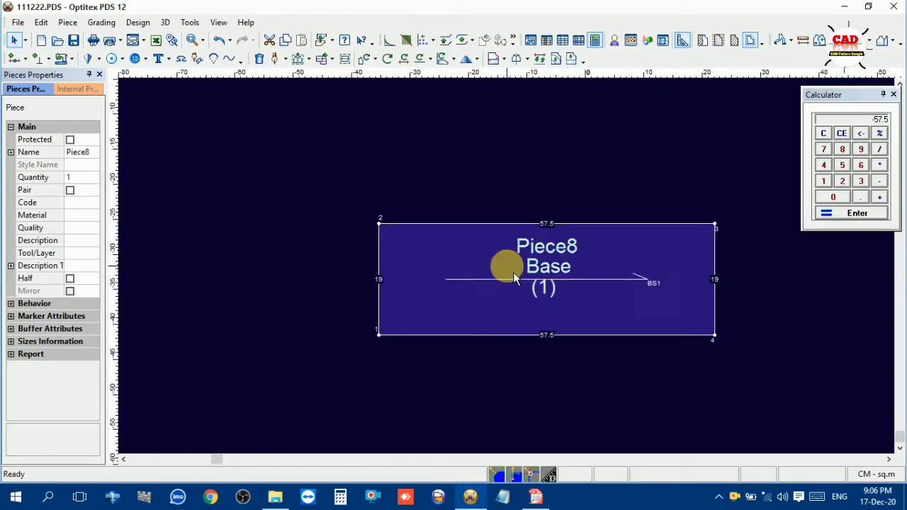
scroll(521, 269, "up", 3)
scroll(506, 217, "down", 3)
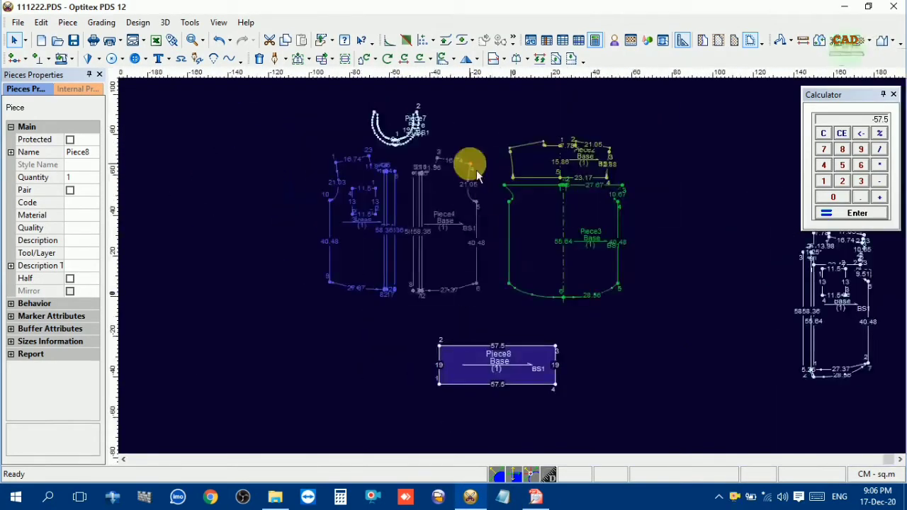
scroll(510, 269, "up", 4)
left_click(464, 285)
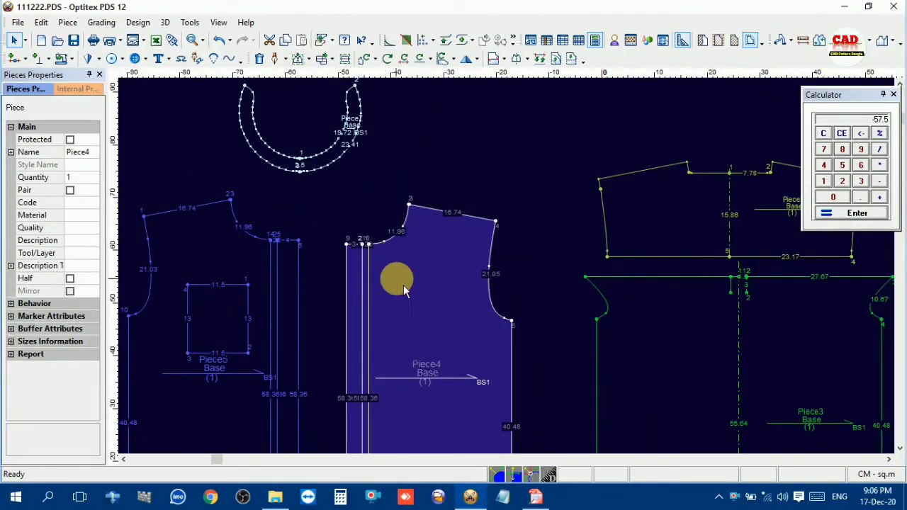
left_click(824, 136)
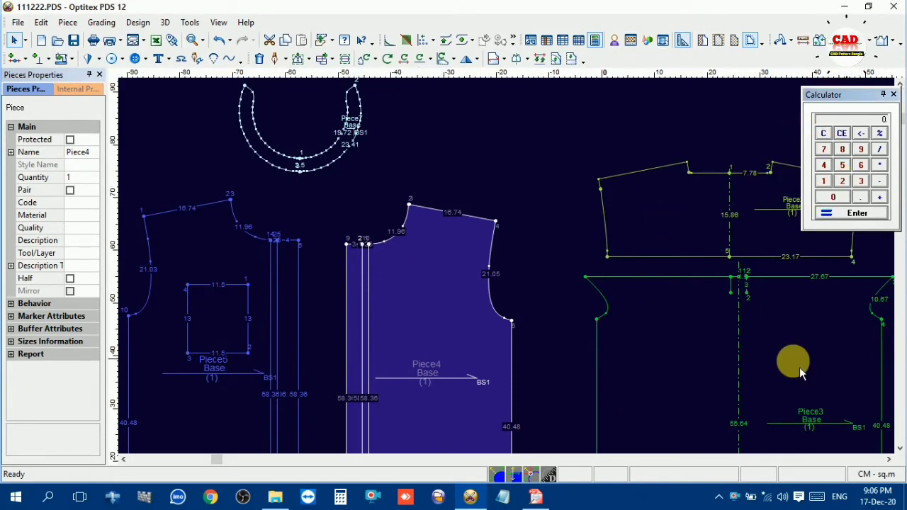
- Turn off Grading for the mid-armhole point on the outer contour of the base draft piece
scroll(799, 367, "down", 3)
scroll(688, 303, "up", 4)
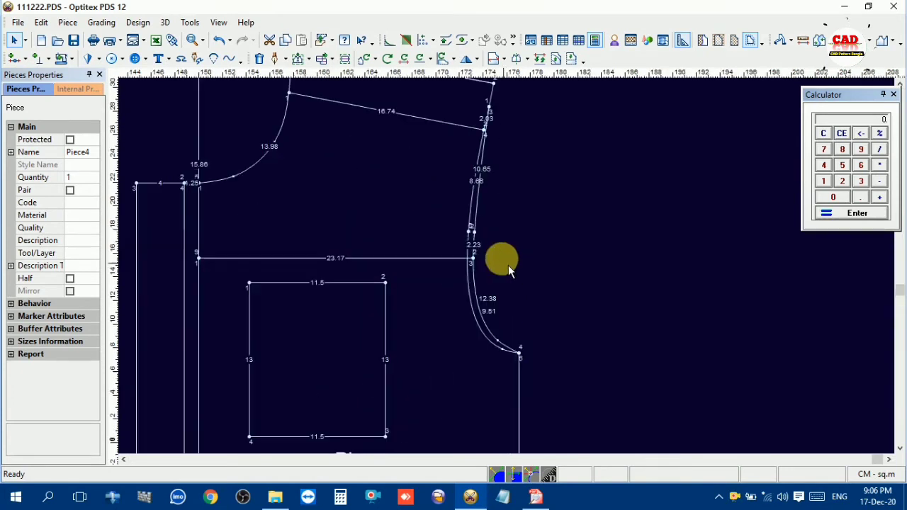
left_click(437, 223)
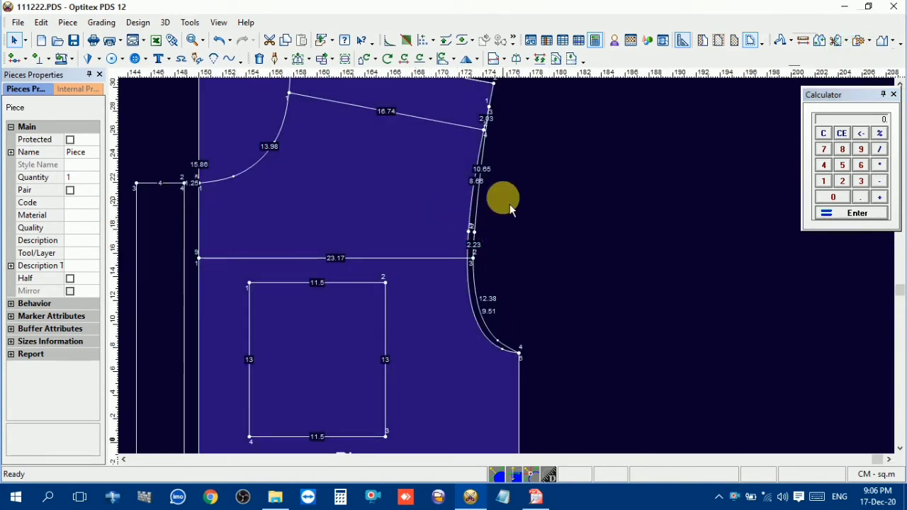
left_click(470, 230)
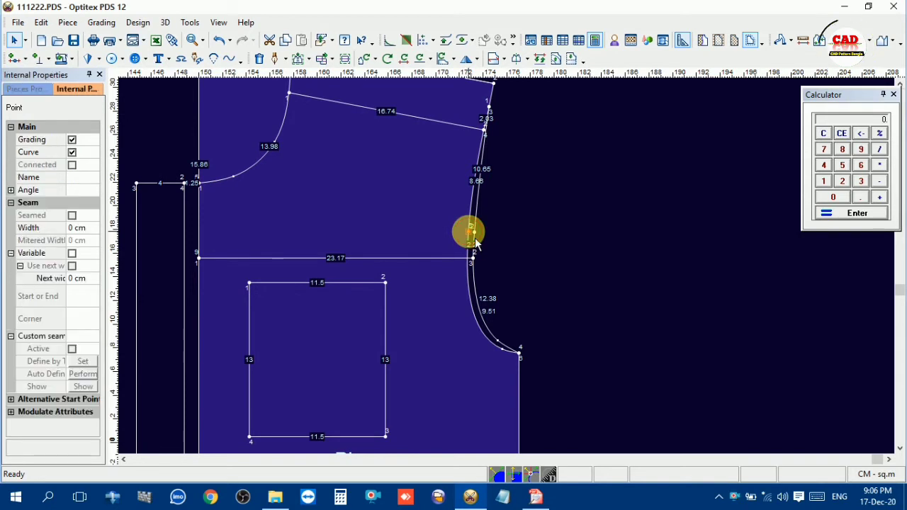
left_click(72, 140)
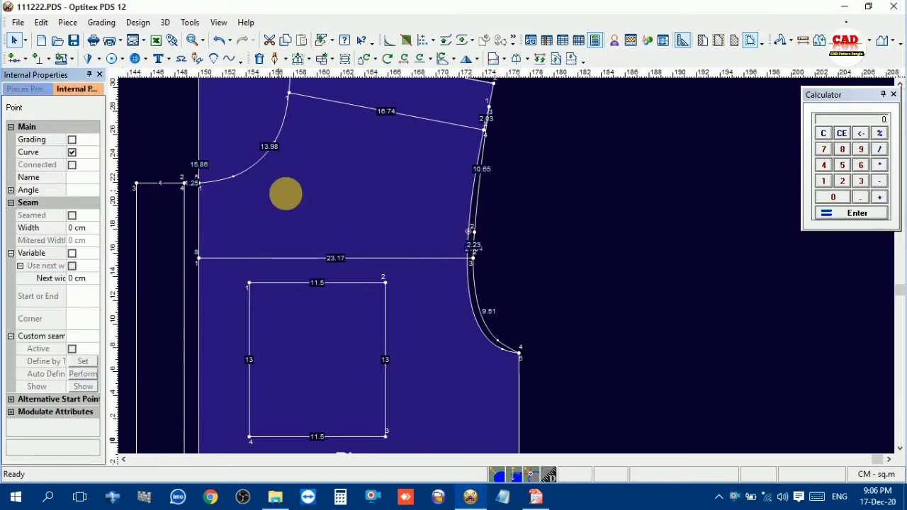
- Turn off Grading for the two intermediate points on the inner armhole contours of the base draft
left_click(482, 241)
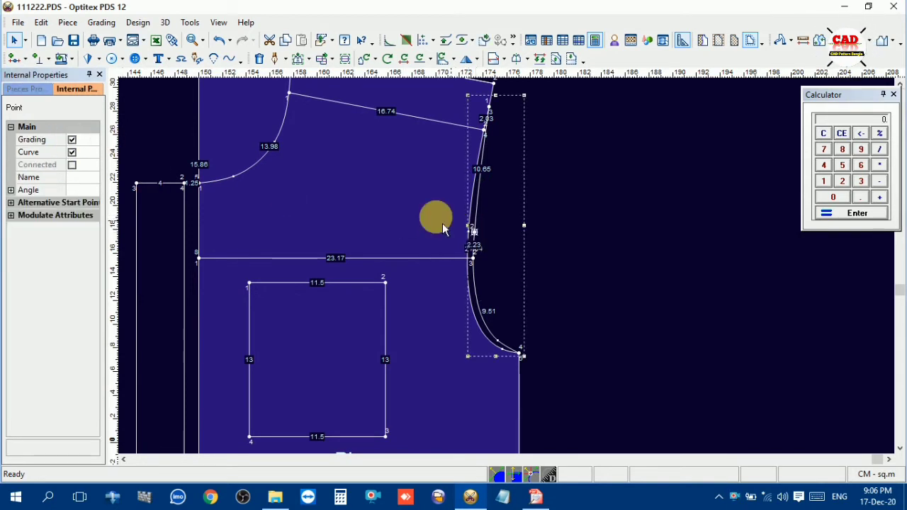
left_click(556, 222)
scroll(510, 269, "up", 3)
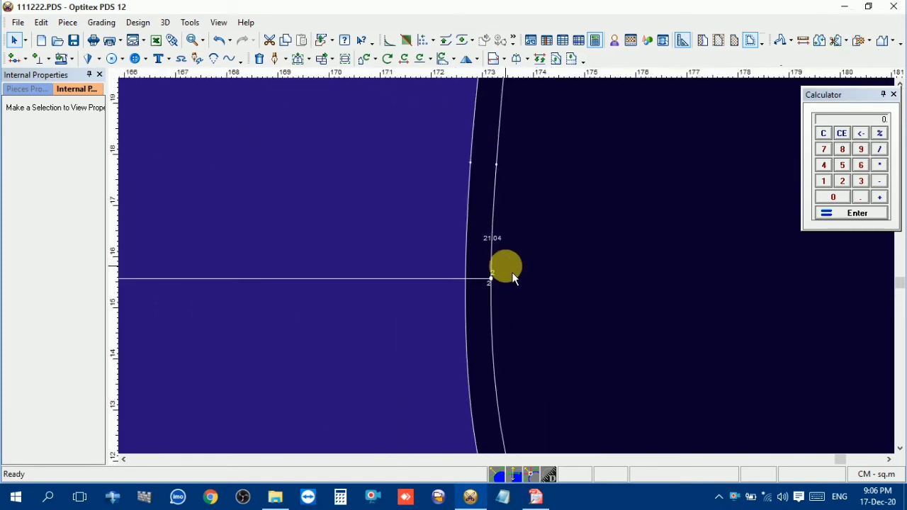
scroll(536, 334, "down", 3)
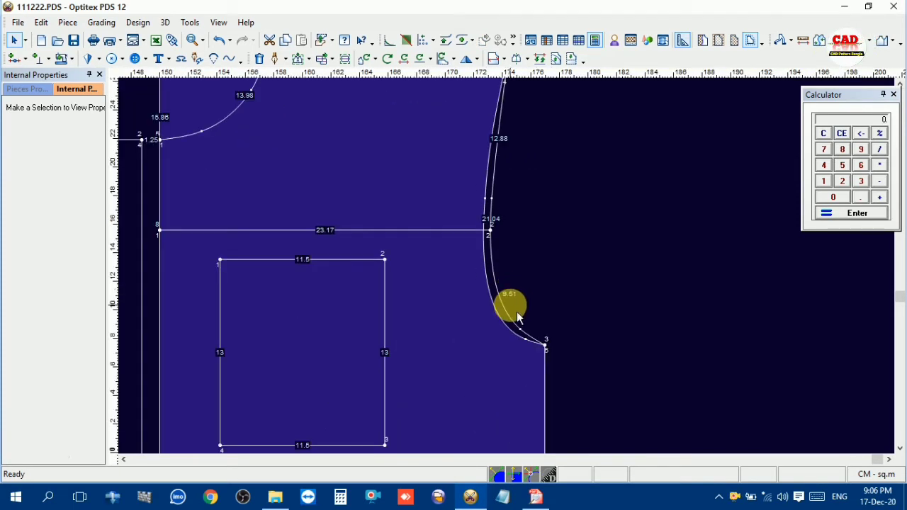
left_click(496, 231)
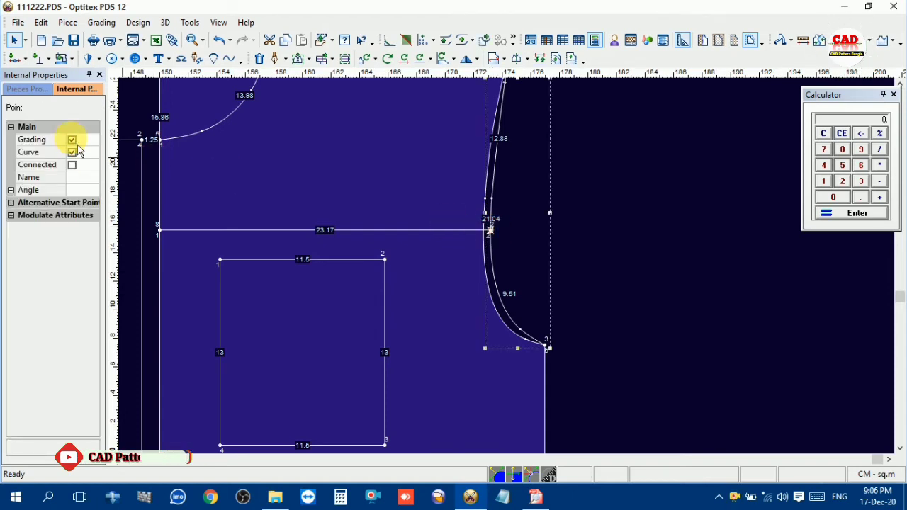
left_click(599, 196)
scroll(487, 228, "up", 3)
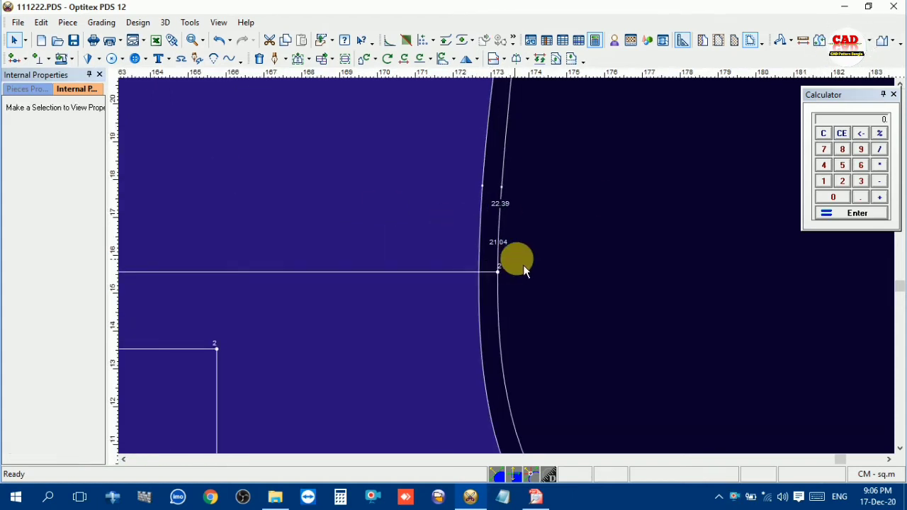
- Calculate the average armhole length by adding 21.4 and 22.39 and dividing the sum by 2
left_click(824, 137)
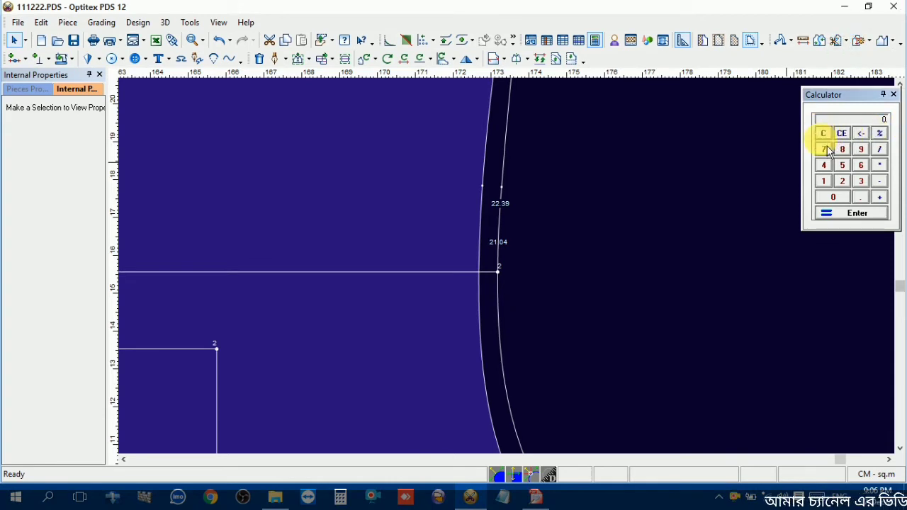
left_click(843, 182)
left_click(823, 182)
left_click(861, 197)
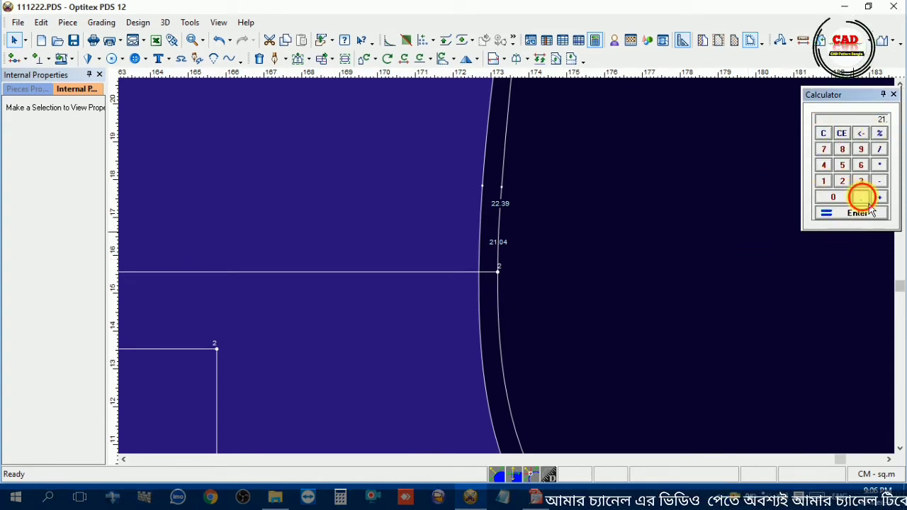
left_click(823, 165)
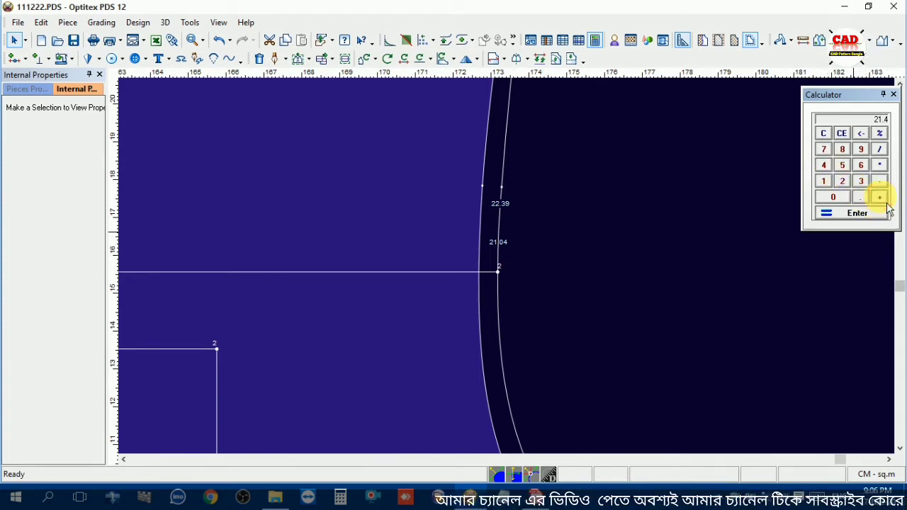
left_click(882, 200)
left_click(847, 186)
left_click(846, 186)
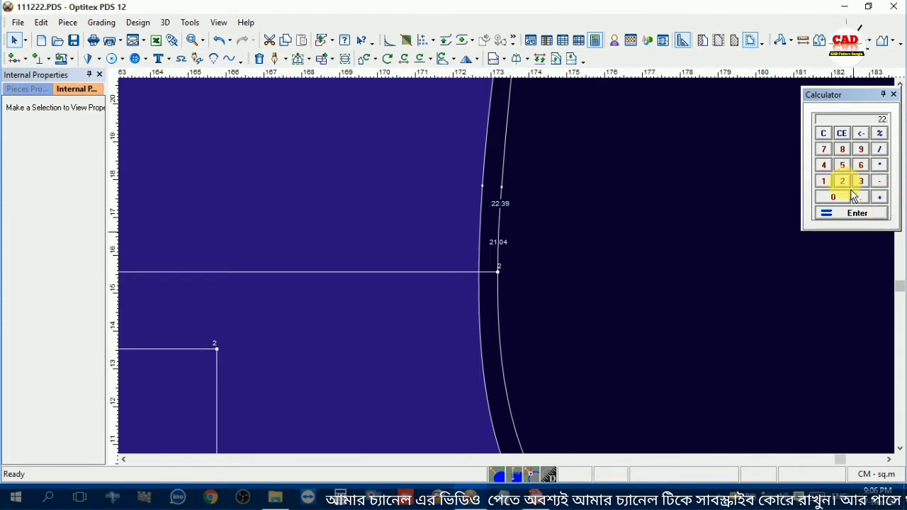
left_click(860, 182)
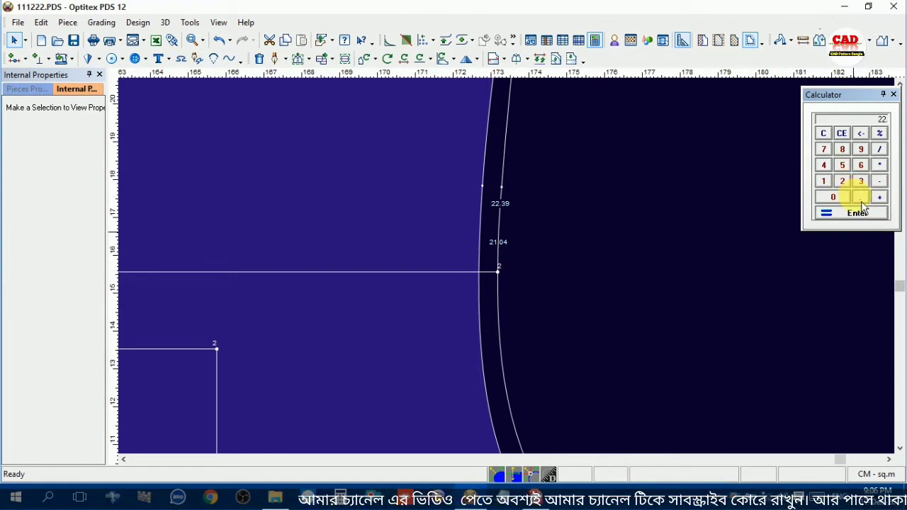
left_click(860, 150)
left_click(876, 150)
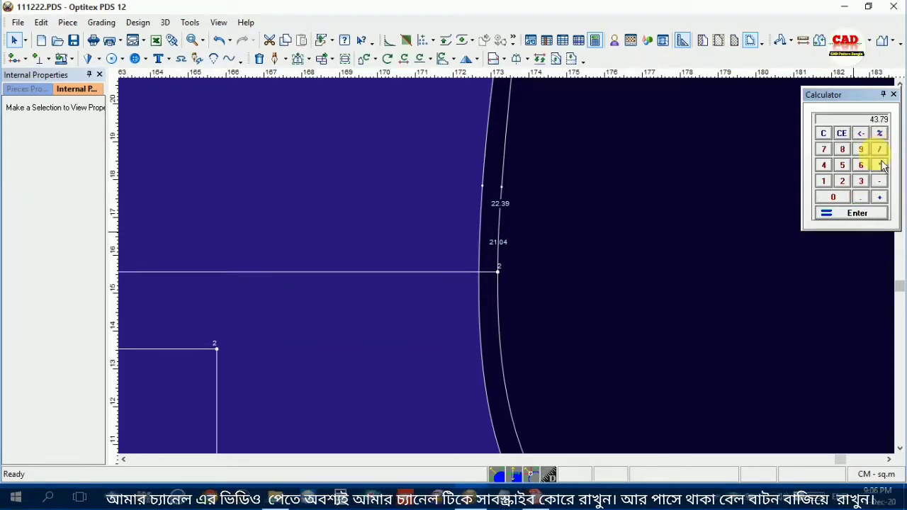
left_click(846, 183)
left_click(861, 213)
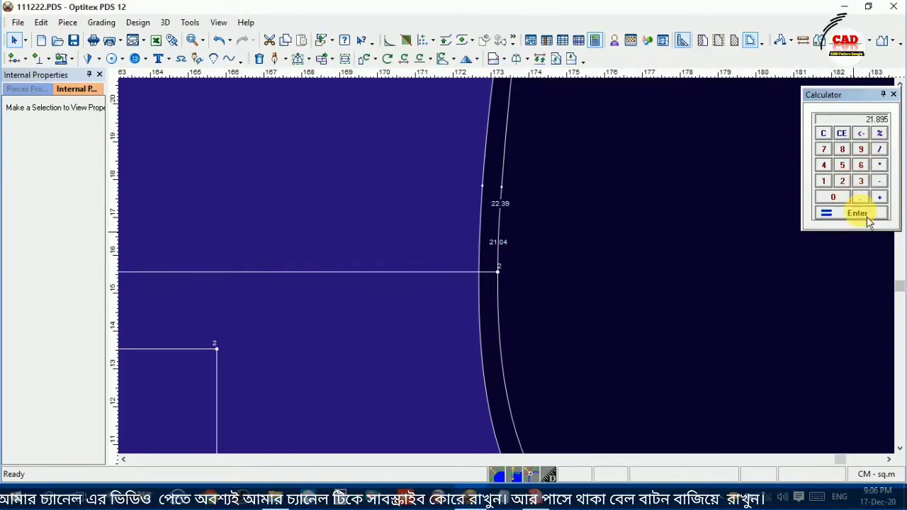
- Select the sleeve rectangle Piece8 below the front and back pieces
scroll(506, 269, "down", 8)
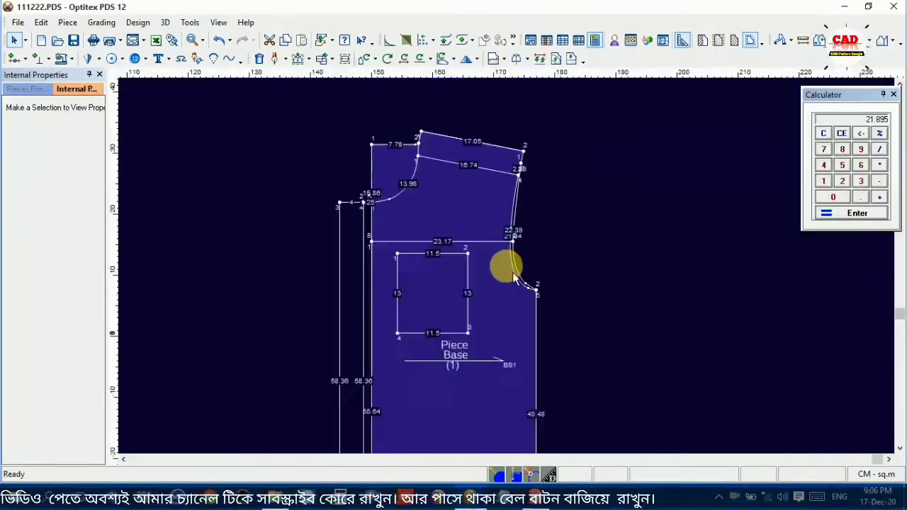
scroll(518, 277, "down", 4)
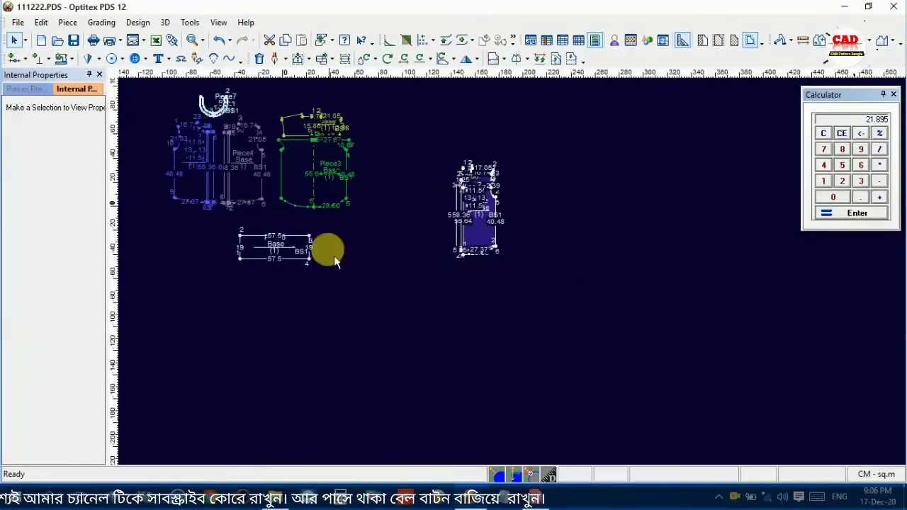
scroll(512, 272, "up", 10)
left_click(489, 234)
scroll(496, 238, "down", 3)
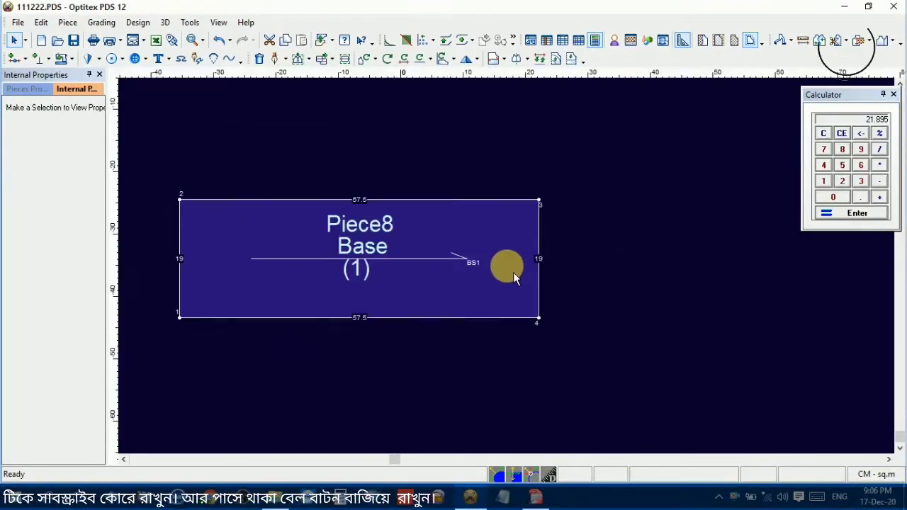
key("m")
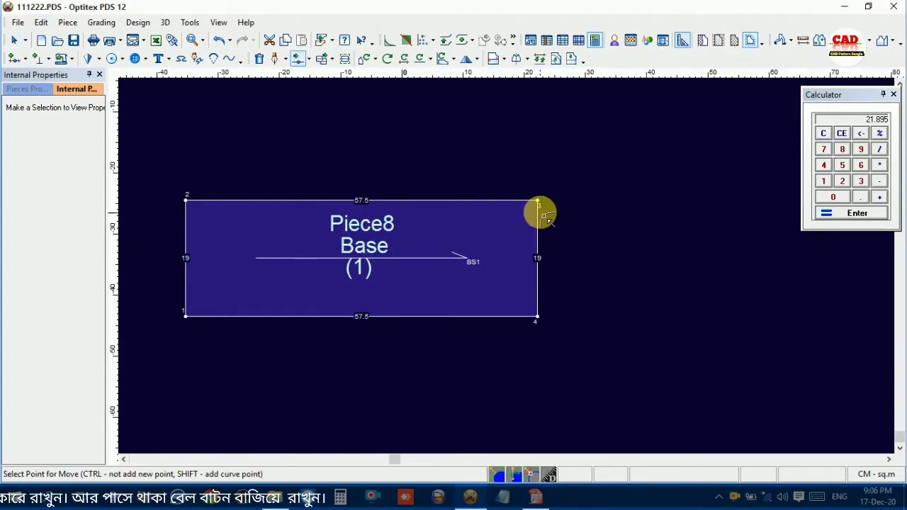
right_click(601, 159)
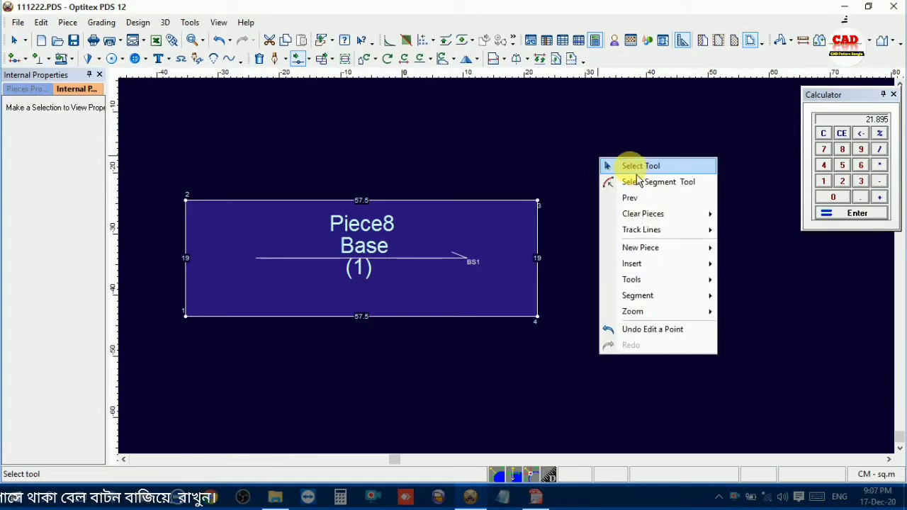
left_click(631, 164)
- Draft an internal line on Piece8 from a new upper-edge point 5 cm before the upper right corner to the lower right corner
key("d")
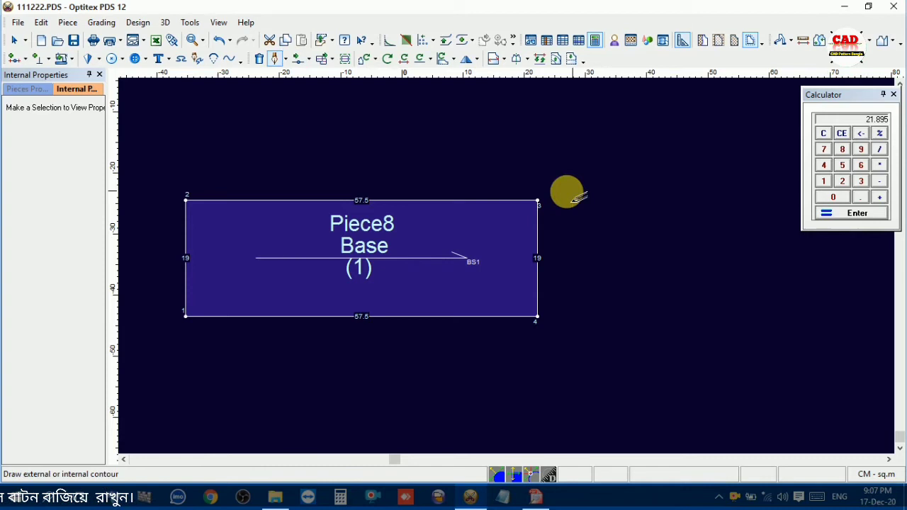
left_click(501, 200)
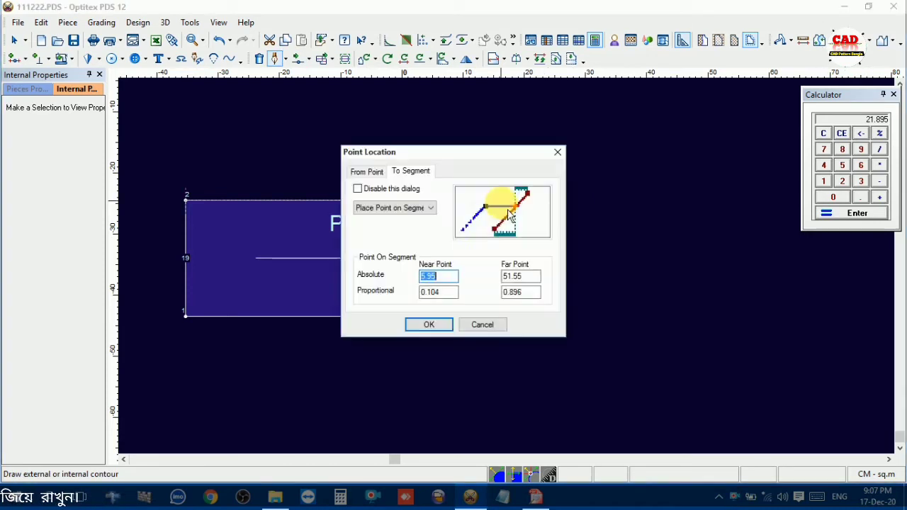
left_click(442, 330)
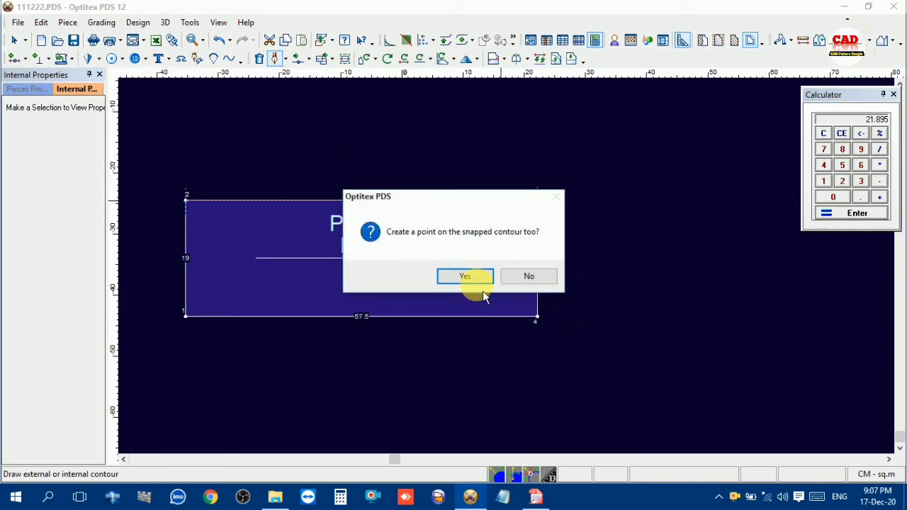
left_click(464, 278)
left_click(536, 319)
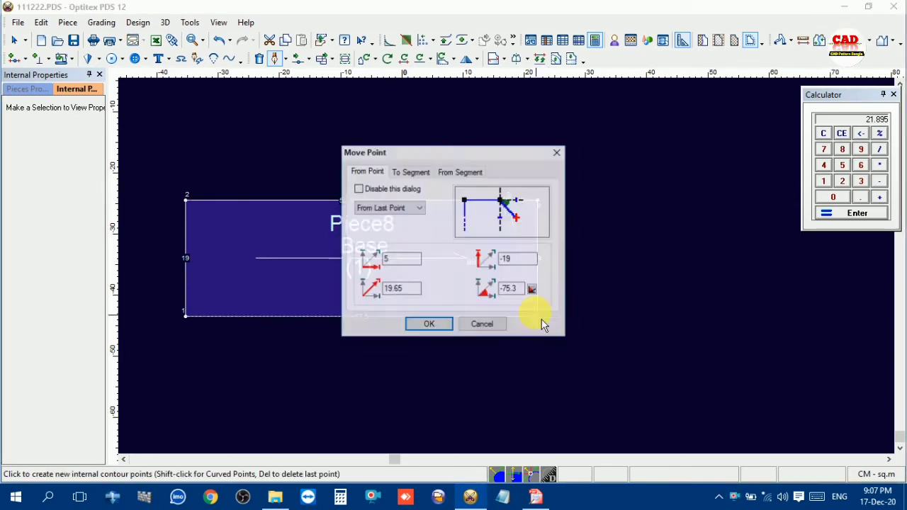
left_click(427, 322)
right_click(585, 158)
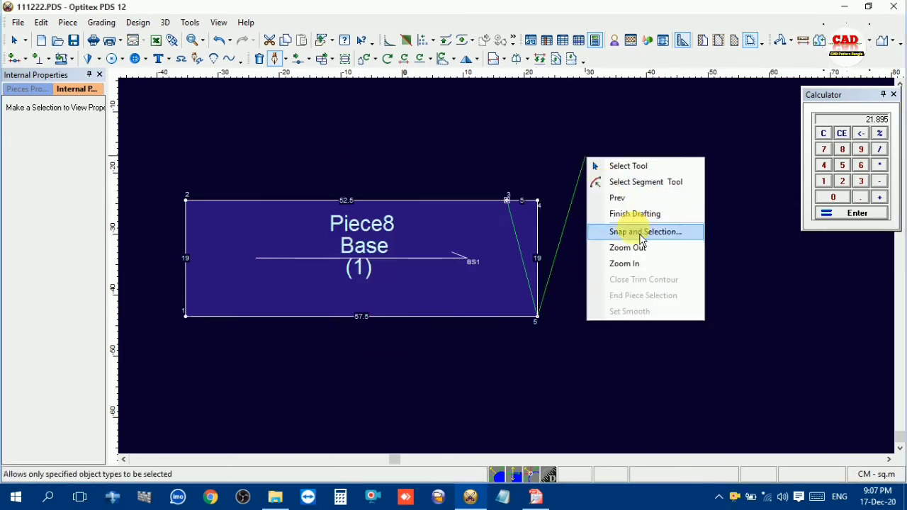
left_click(633, 213)
right_click(621, 174)
left_click(625, 199)
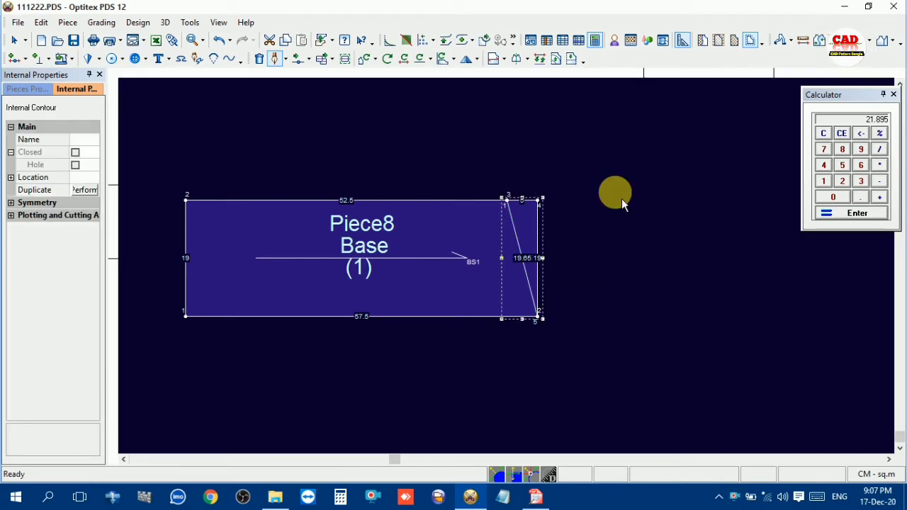
- Add a curve point near the upper end of Piece8's internal line, offset by -0.24 cm in X and 0.3 cm in Y
left_click(494, 245)
scroll(514, 272, "up", 5)
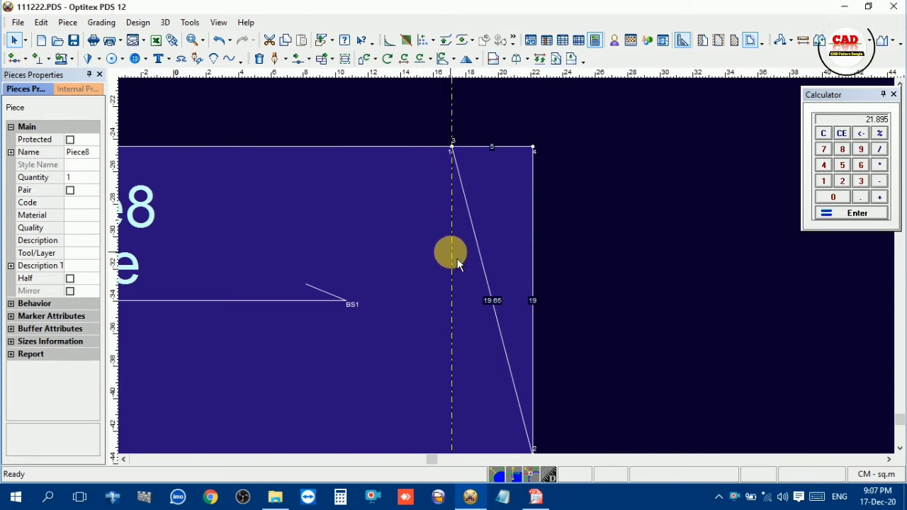
key("m")
scroll(464, 247, "up", 5)
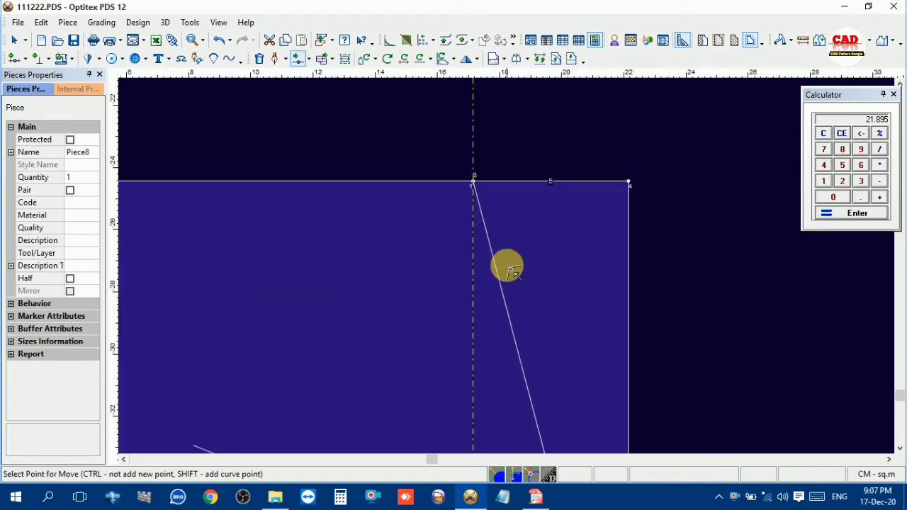
left_click(484, 225)
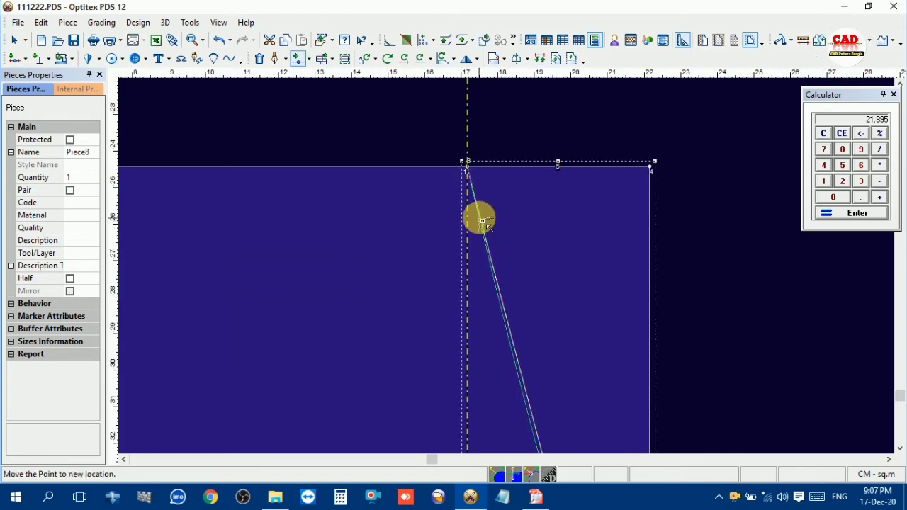
left_click(479, 217)
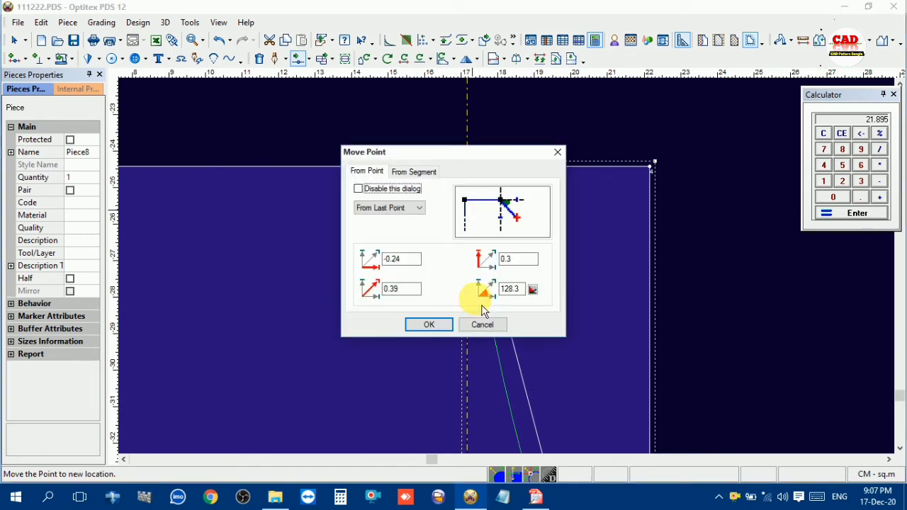
left_click(428, 326)
- Bow the lower half of the sleeve cap line outward by moving a new mid-line curve point toward the rectangle's right edge
scroll(512, 275, "down", 2)
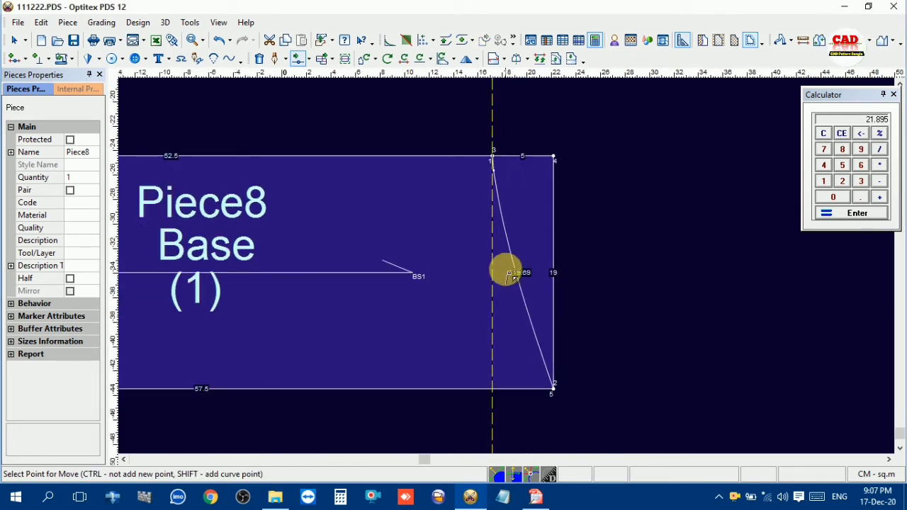
left_click(516, 265)
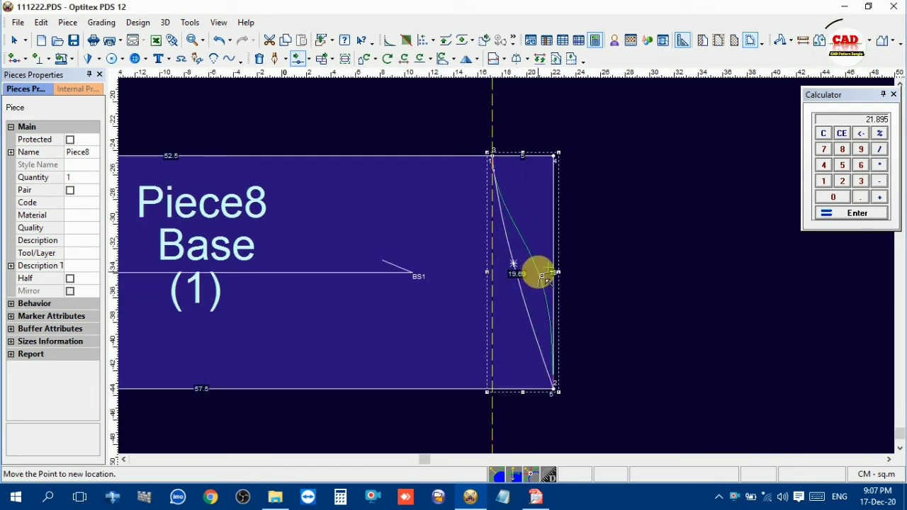
left_click(543, 277)
left_click(432, 327)
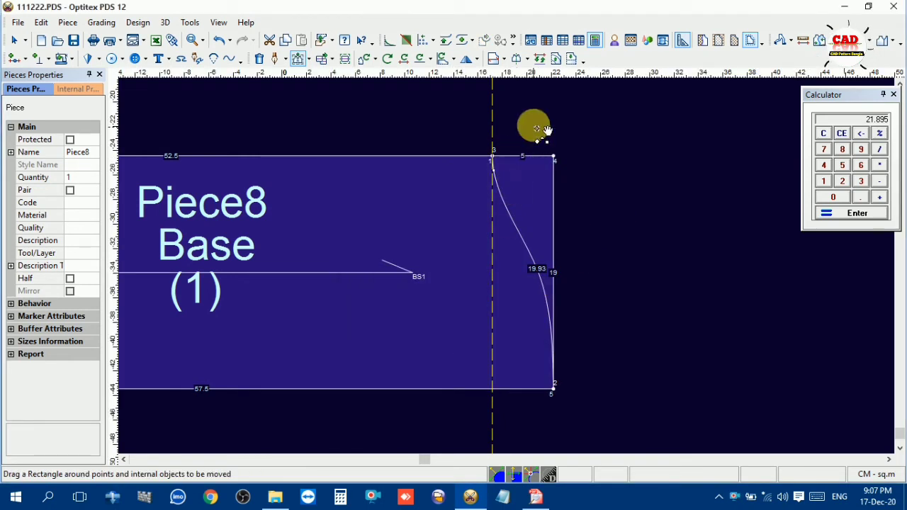
- Shift the cap line's upper end with its neighbouring curve point along the upper edge by -1.12 cm, plus another -0.41 cm in X
left_click_drag(532, 127, 457, 197)
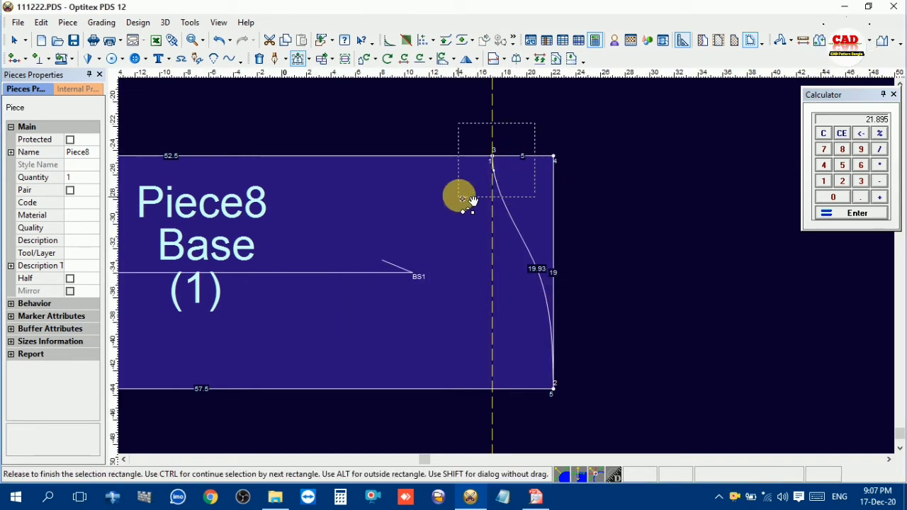
left_click(483, 159)
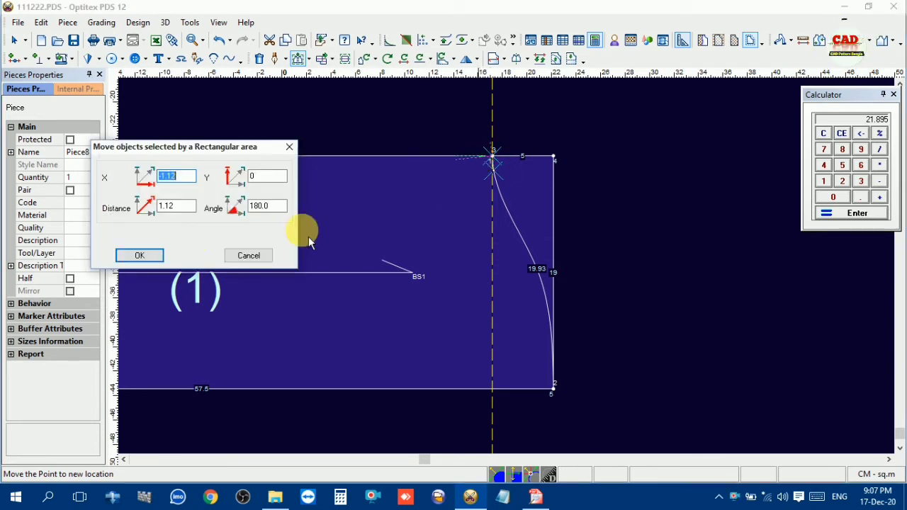
left_click(144, 255)
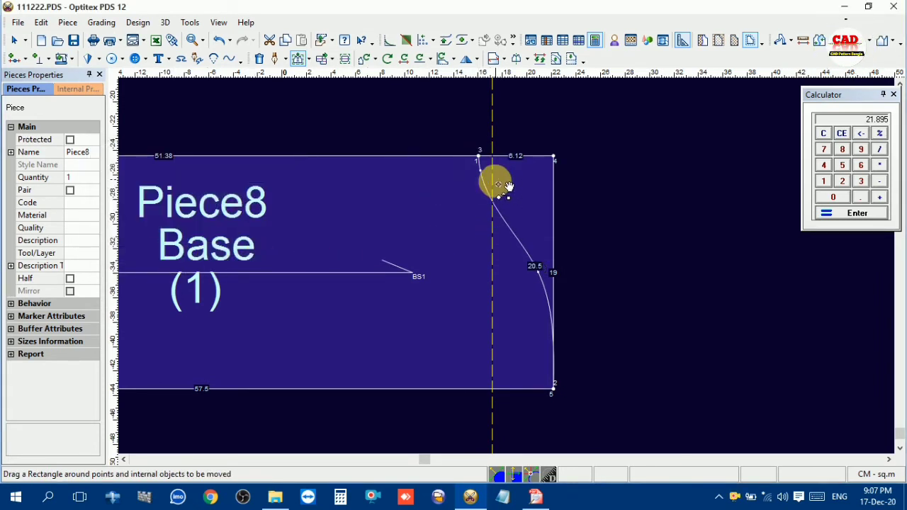
scroll(505, 199, "up", 2)
left_click_drag(520, 191, 473, 205)
left_click(149, 253)
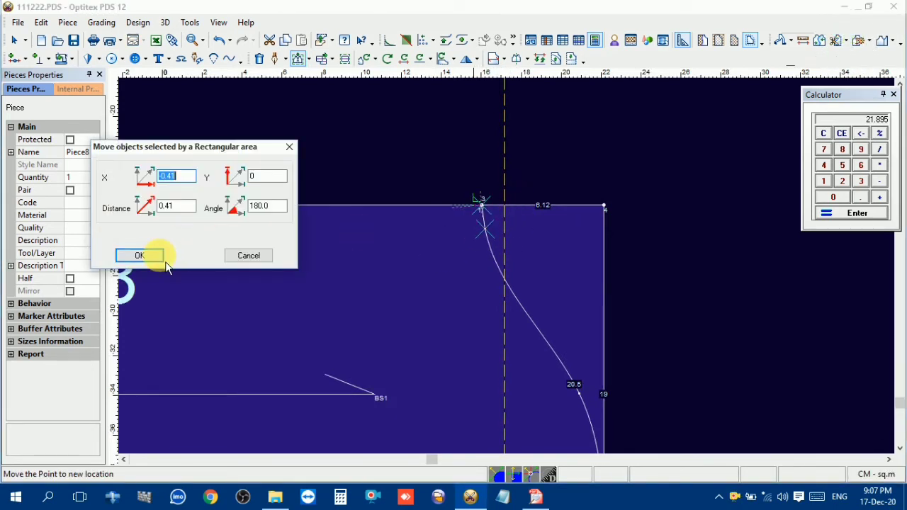
right_click(593, 153)
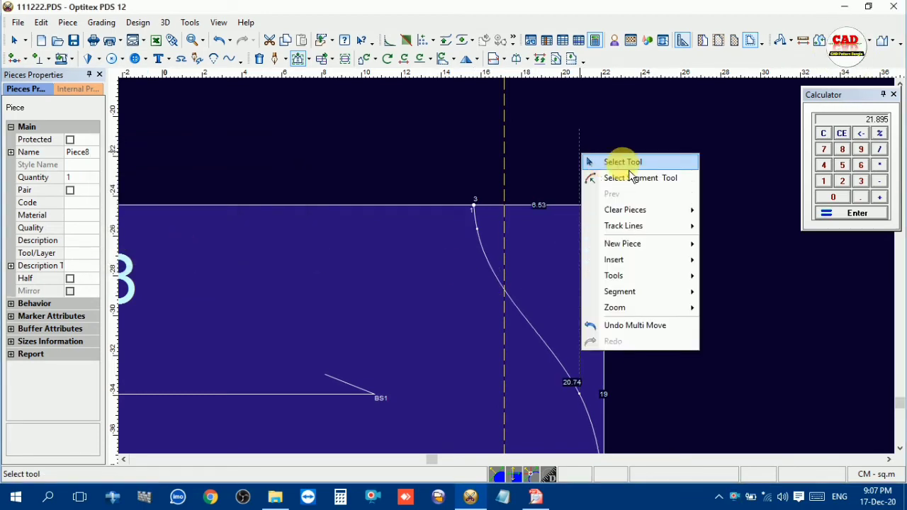
left_click(618, 160)
scroll(506, 376, "down", 3)
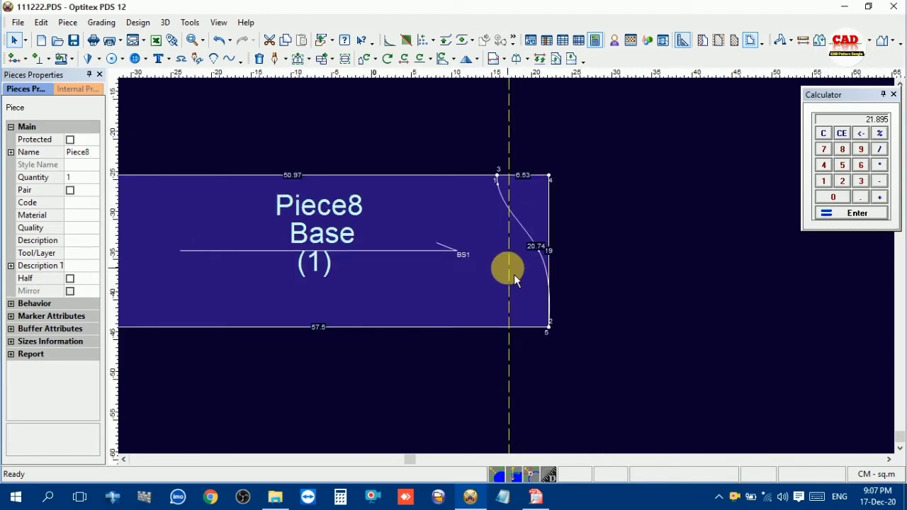
- Move the upper end points of the cap line -0.82 cm in X along the rectangle's upper edge
scroll(515, 275, "up", 2)
key("m")
left_click_drag(518, 156, 453, 205)
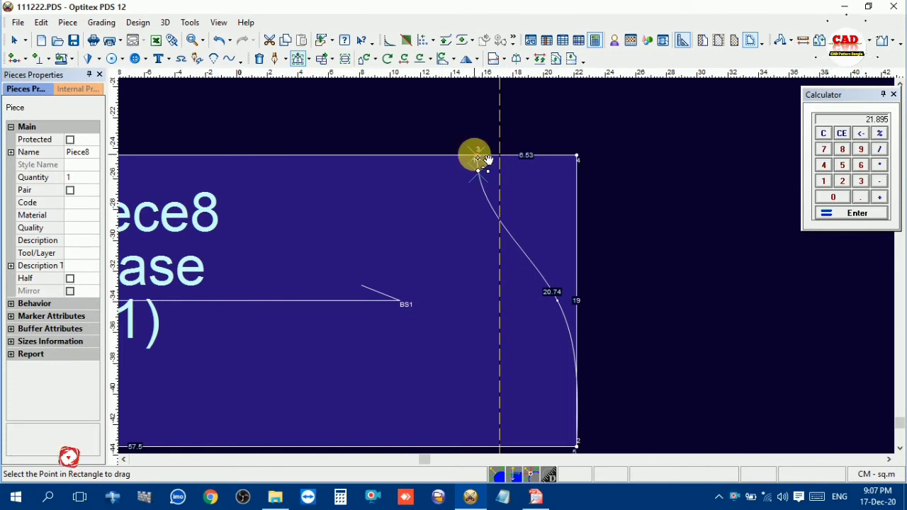
left_click_drag(476, 160, 467, 157)
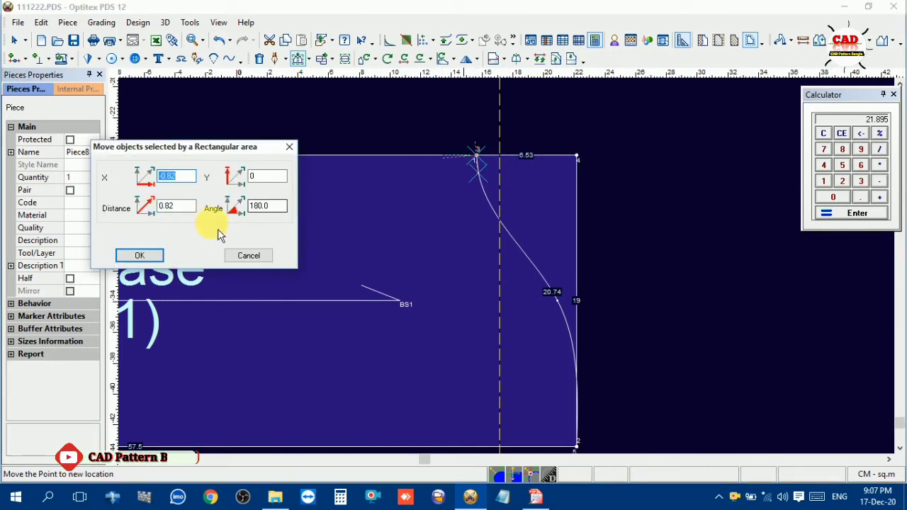
left_click(142, 255)
right_click(546, 99)
left_click(556, 108)
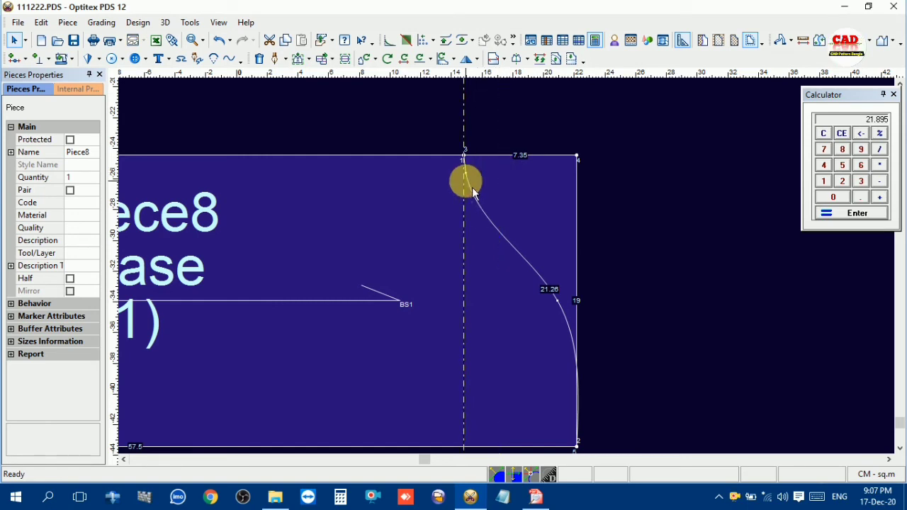
- Move the curve point just below the cap line's upper end by -0.08 cm in X and 0.39 cm in Y
scroll(473, 194, "up", 2)
scroll(512, 272, "up", 2)
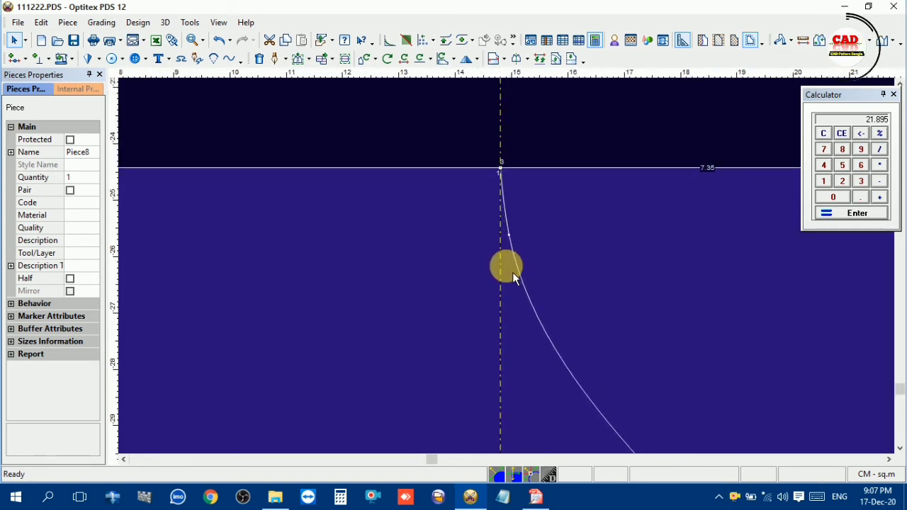
key("m")
scroll(518, 240, "up", 3)
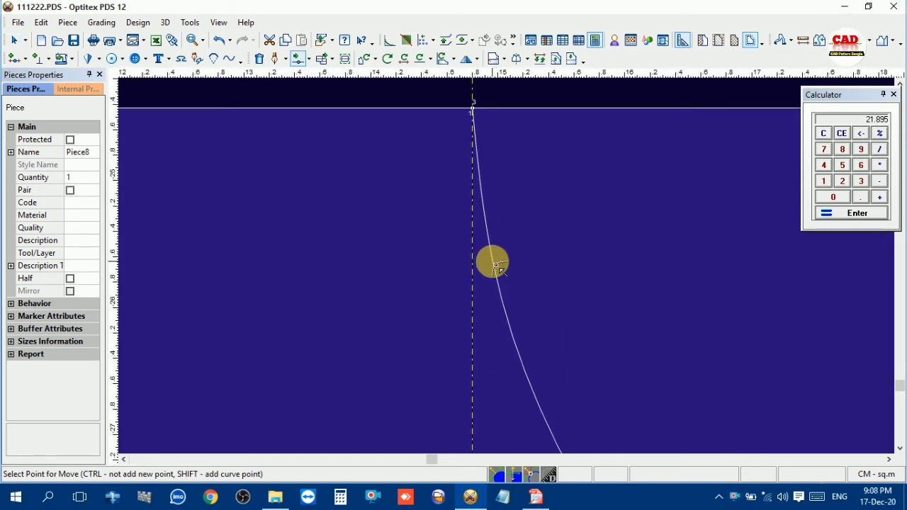
left_click(495, 265)
left_click(480, 209)
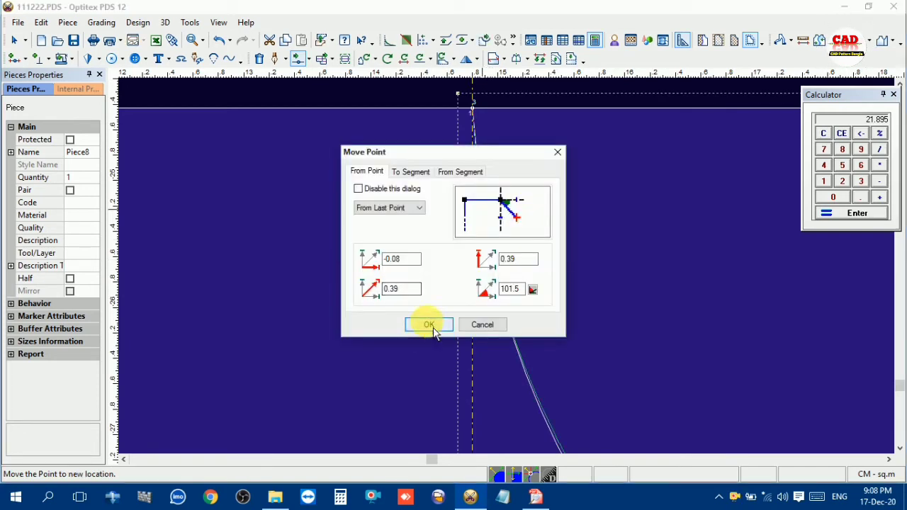
left_click(428, 324)
scroll(512, 263, "down", 3)
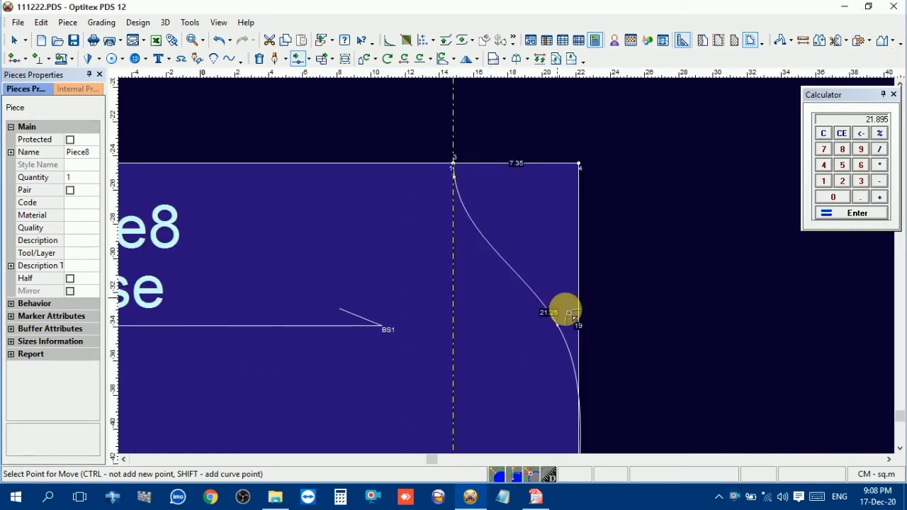
left_click(563, 330)
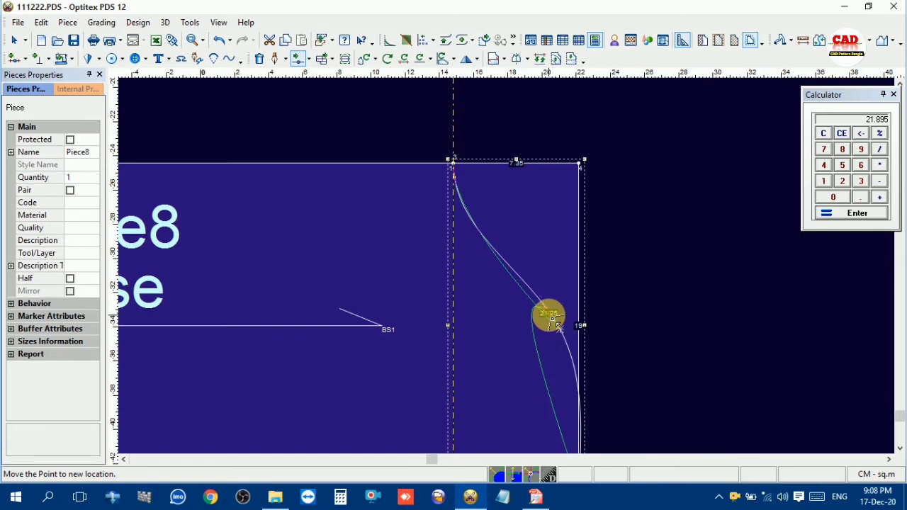
left_click(557, 324)
left_click(500, 322)
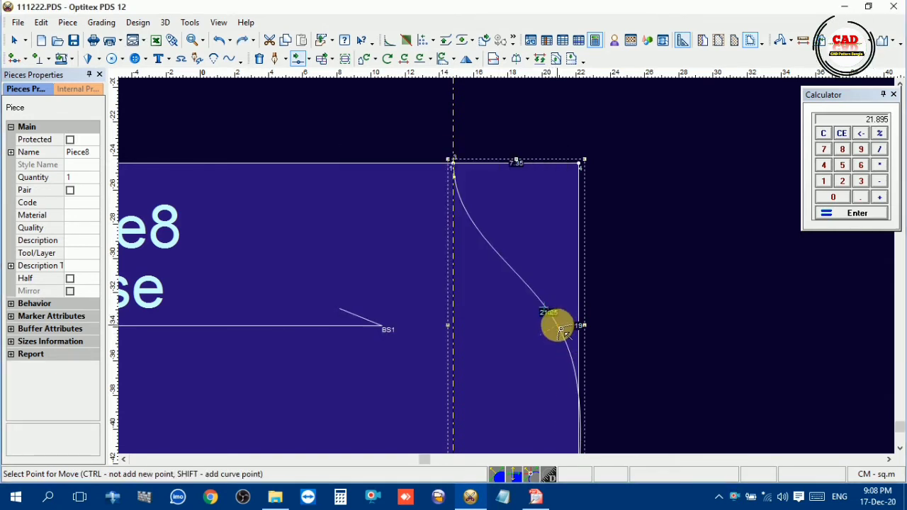
- Move the cap line's middle curve point slightly up and inward so the lower curve stays inside the rectangle's right edge
left_click(560, 329)
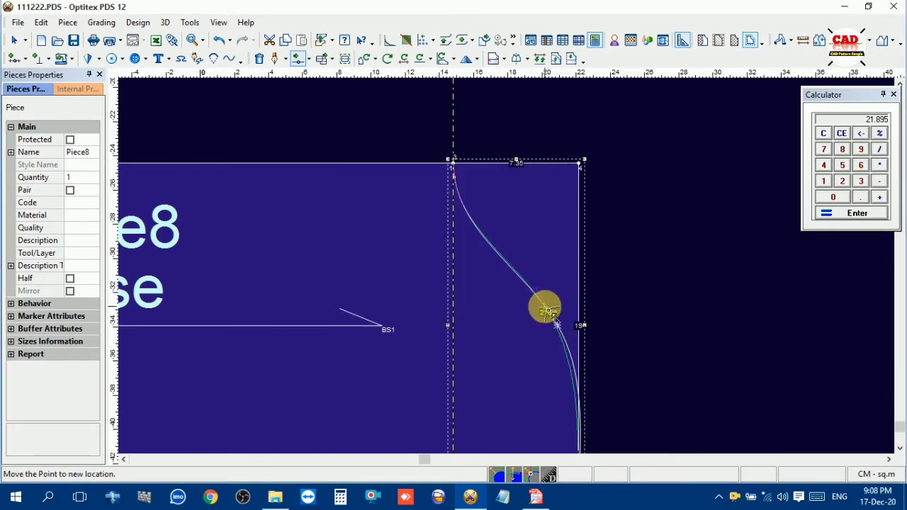
left_click(557, 324)
left_click(467, 323)
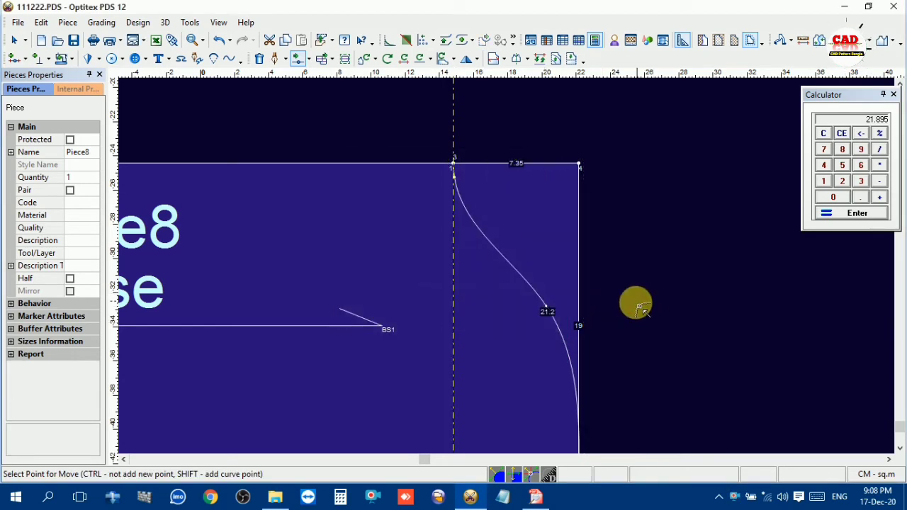
- Move the cap line's upper end and adjacent curve point together -1.44 cm in X along the upper edge
scroll(503, 284, "down", 3)
scroll(510, 273, "up", 2)
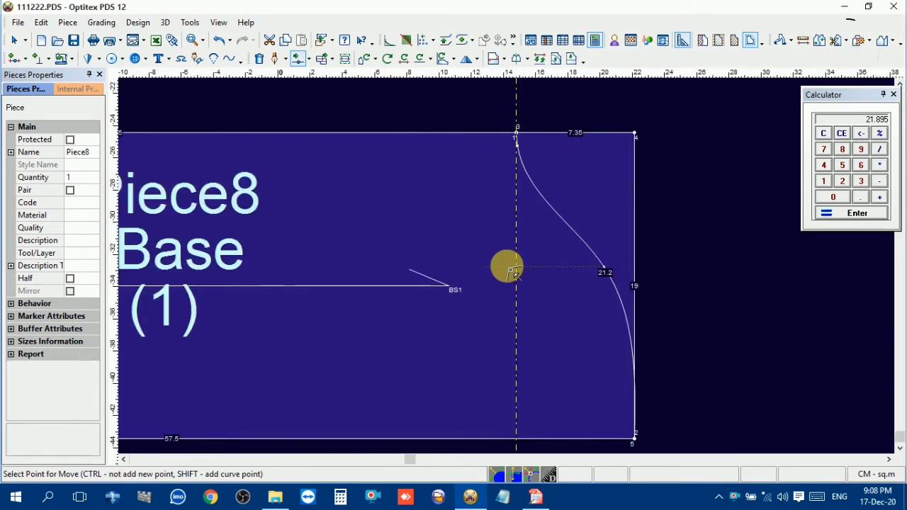
key("shift+m")
left_click_drag(564, 97, 473, 195)
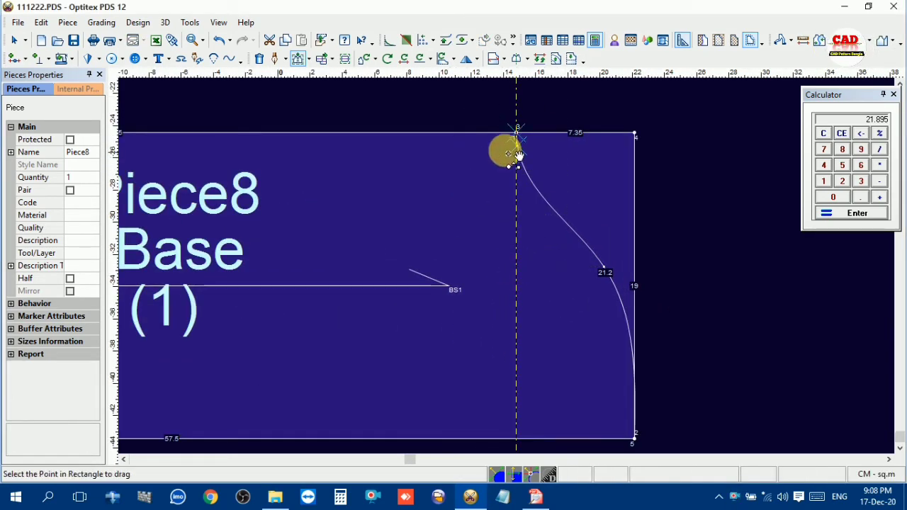
left_click(517, 136)
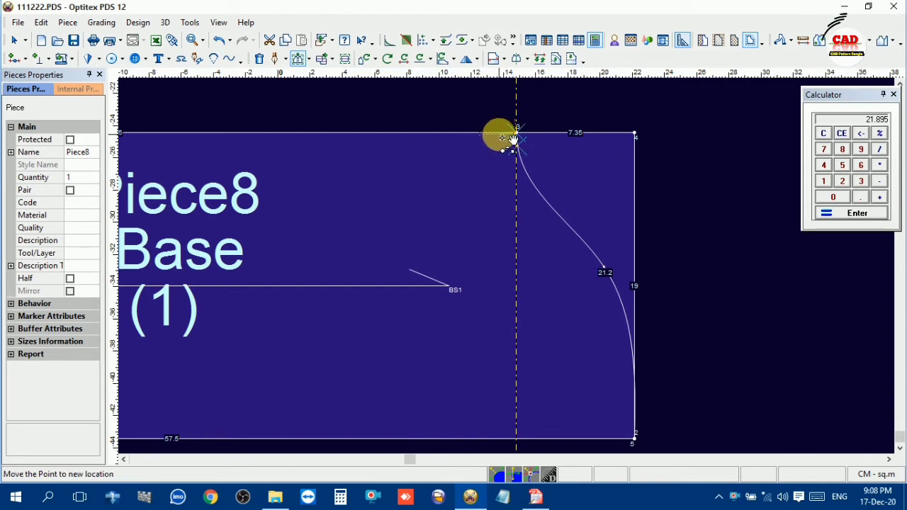
left_click(496, 135)
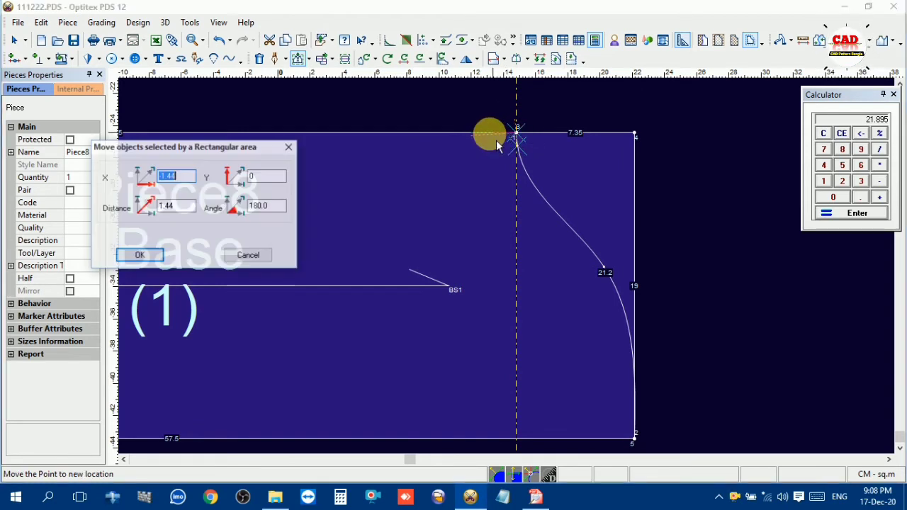
left_click(149, 252)
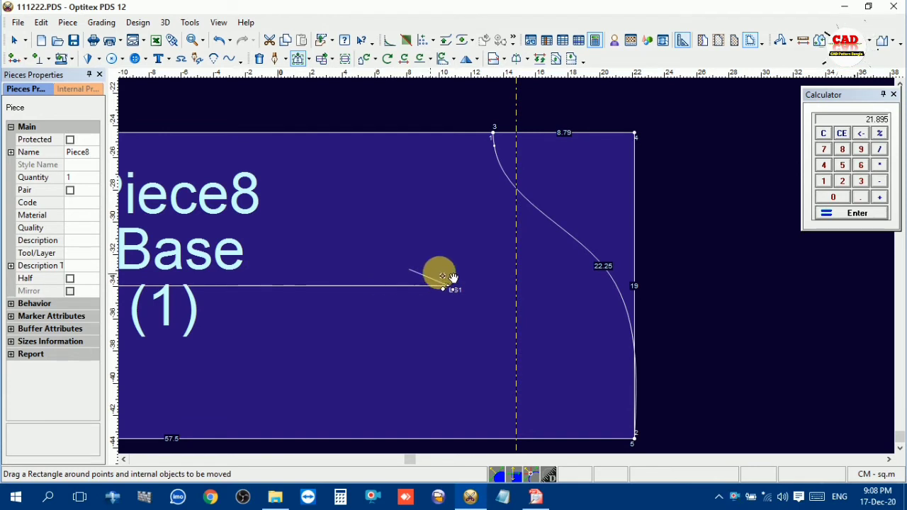
- Move the cap line's upper end points back 0.57 cm in X toward the upper right corner
left_click_drag(471, 118, 507, 154)
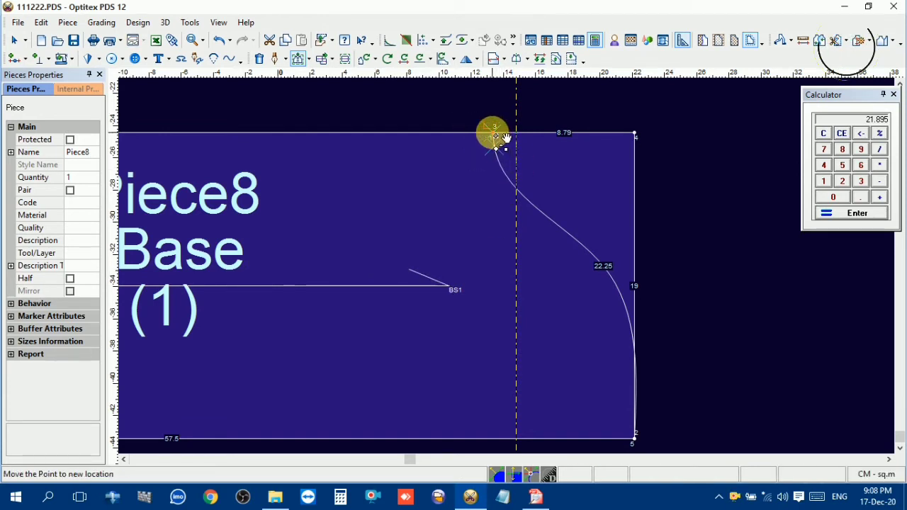
left_click(504, 136)
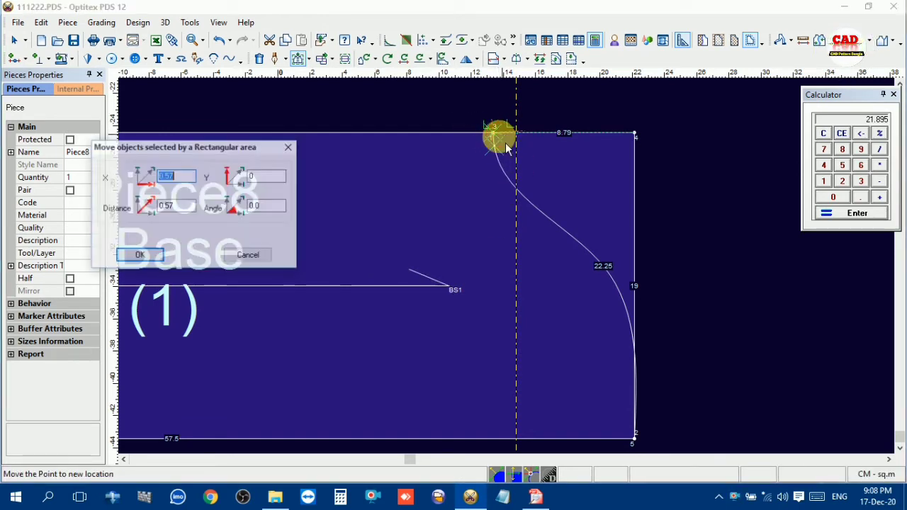
left_click(142, 253)
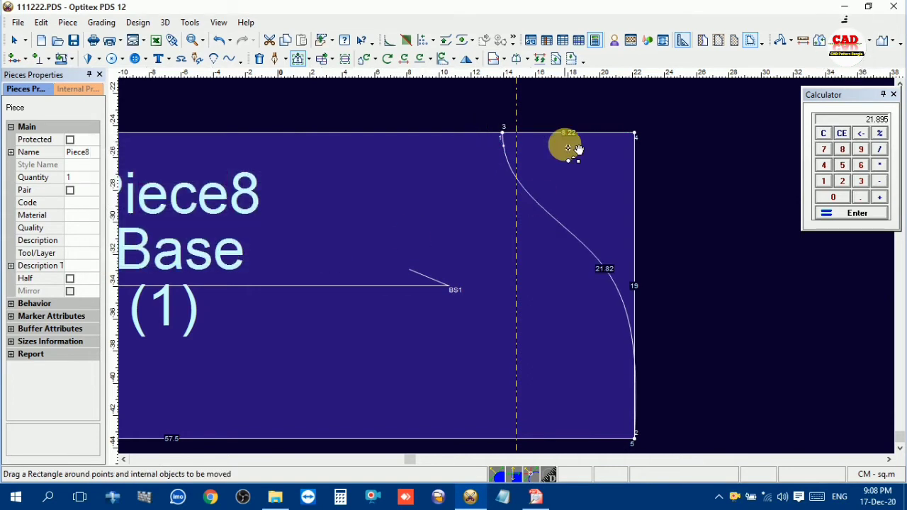
right_click(576, 81)
left_click(595, 95)
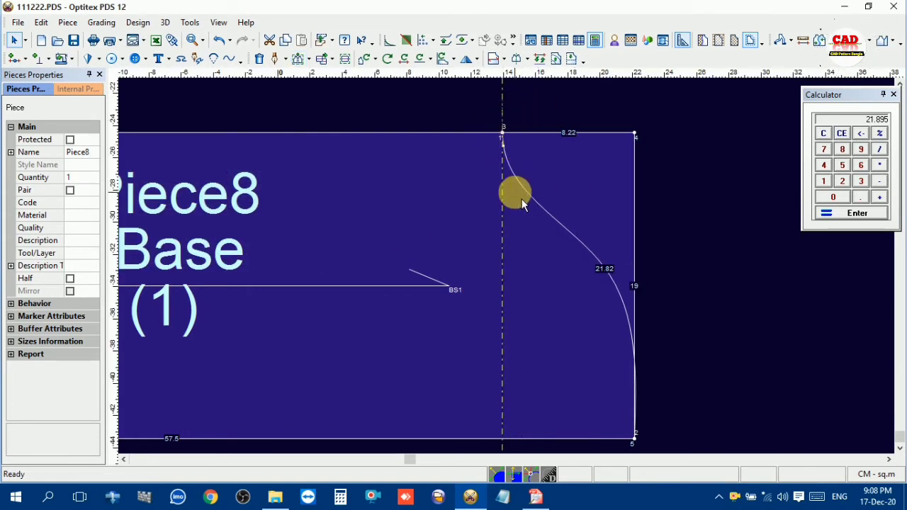
scroll(522, 201, "up", 2)
scroll(513, 272, "down", 2)
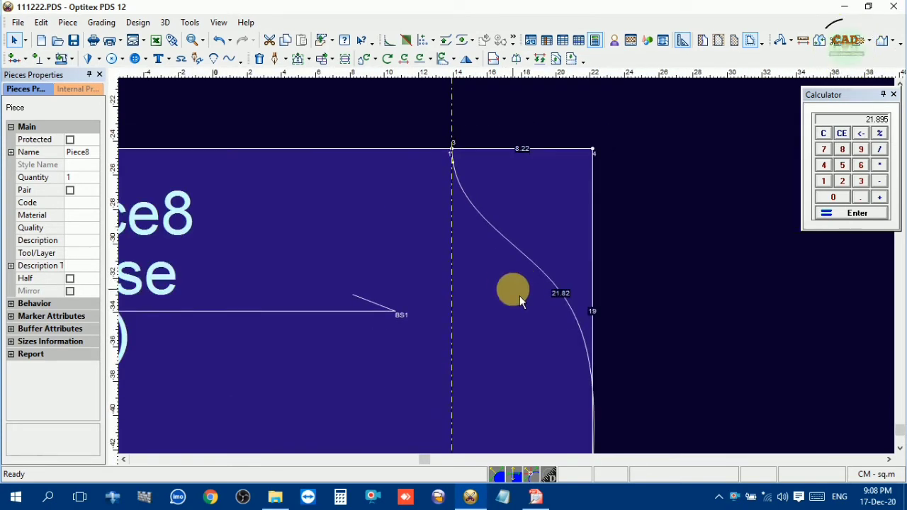
key("m")
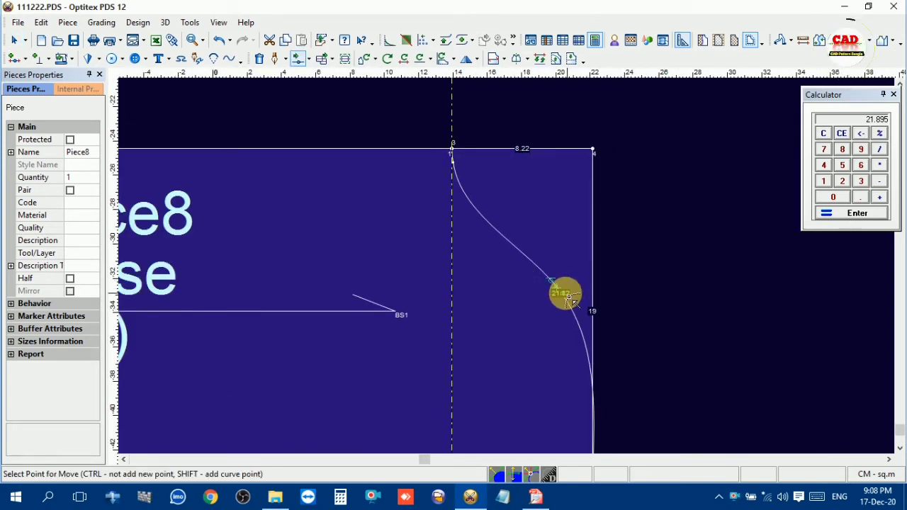
left_click(565, 294)
left_click(554, 286)
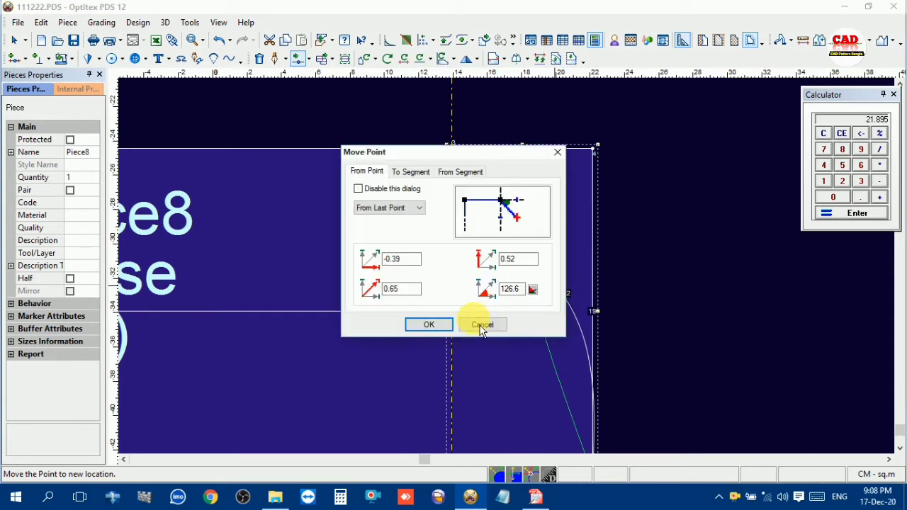
left_click(481, 324)
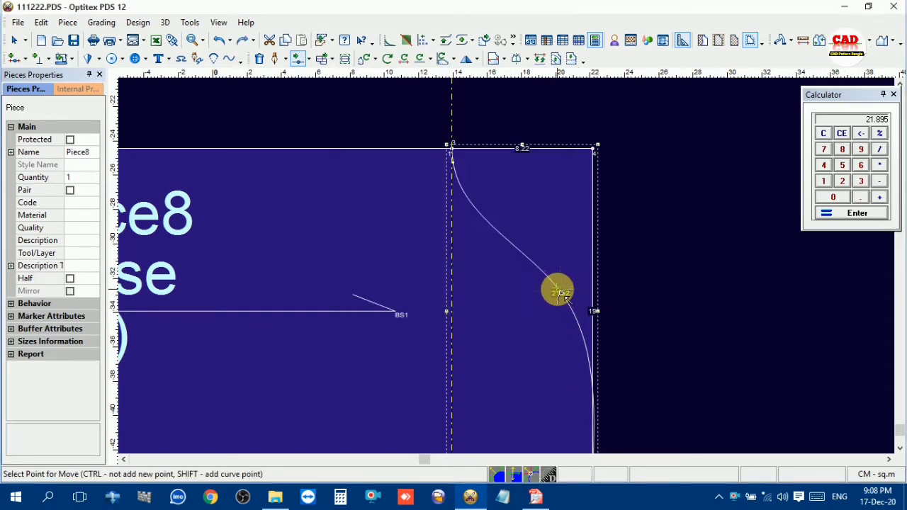
left_click(559, 293)
left_click(557, 284)
left_click(489, 324)
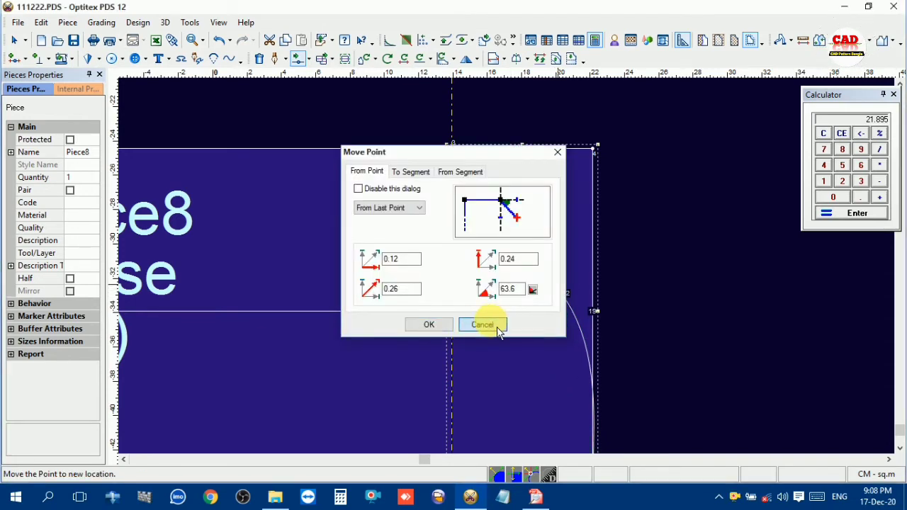
- Move the cap line's middle curve point -0.32 cm in X and 0.55 cm in Y
scroll(562, 300, "up", 1)
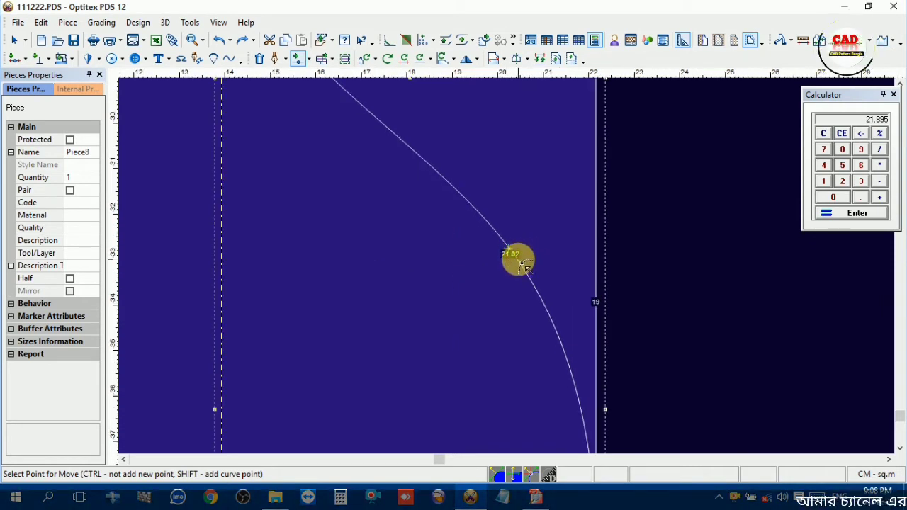
left_click(518, 260)
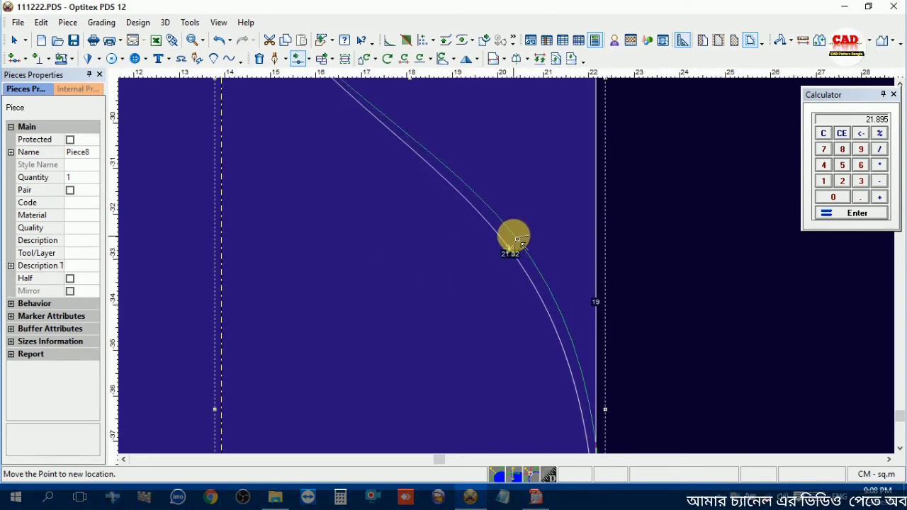
left_click(503, 232)
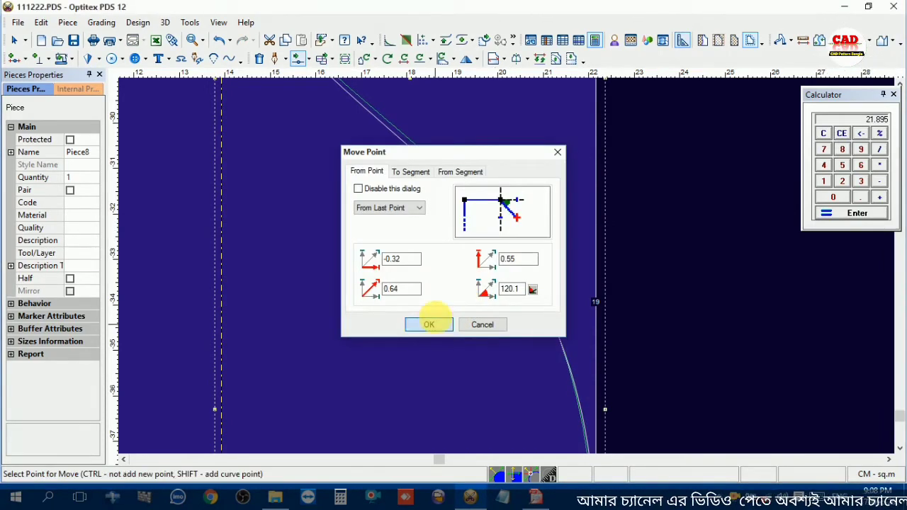
left_click(429, 321)
- Nudge the cap line's middle curve point in two further small moves to smooth the curve inside the rectangle
scroll(513, 273, "down", 1)
scroll(513, 274, "down", 1)
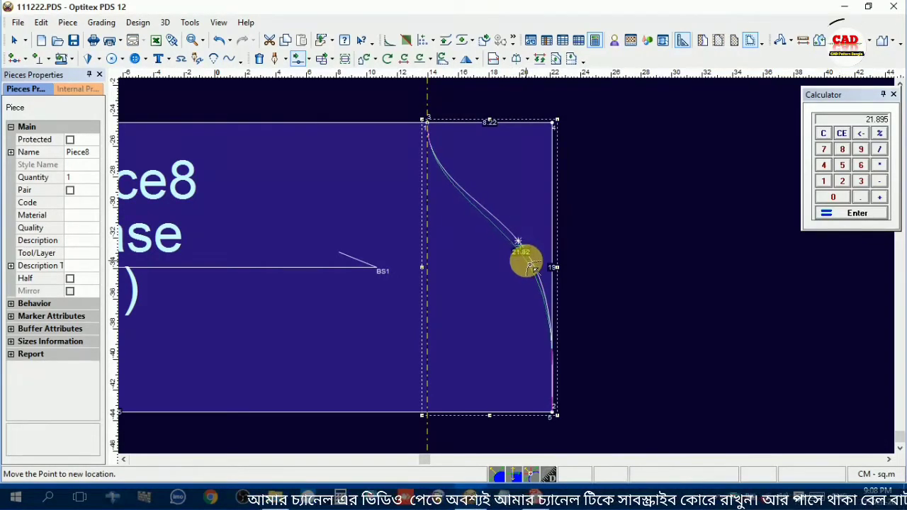
left_click(518, 241)
left_click(440, 325)
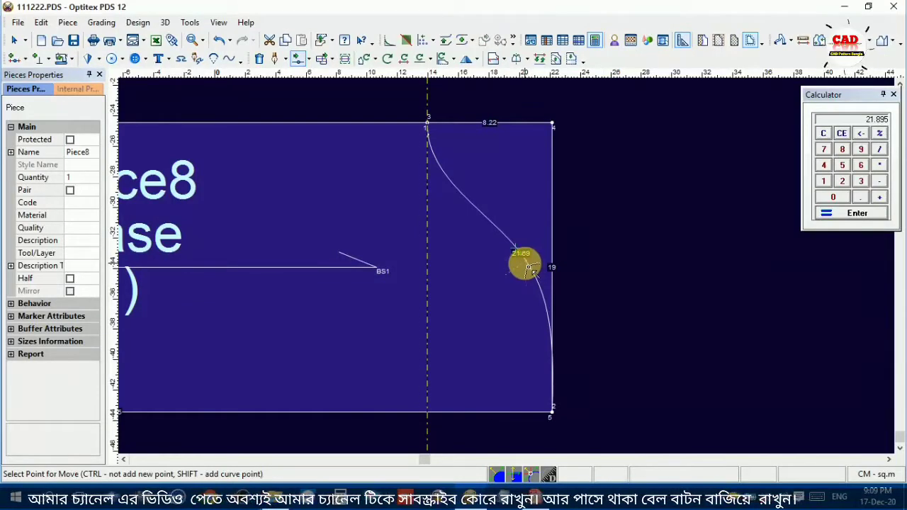
left_click(530, 265)
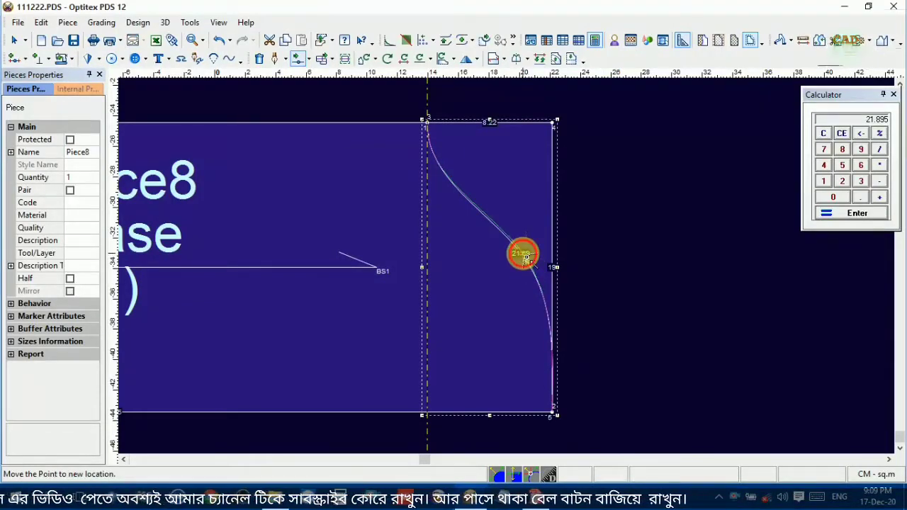
left_click(525, 259)
left_click(428, 324)
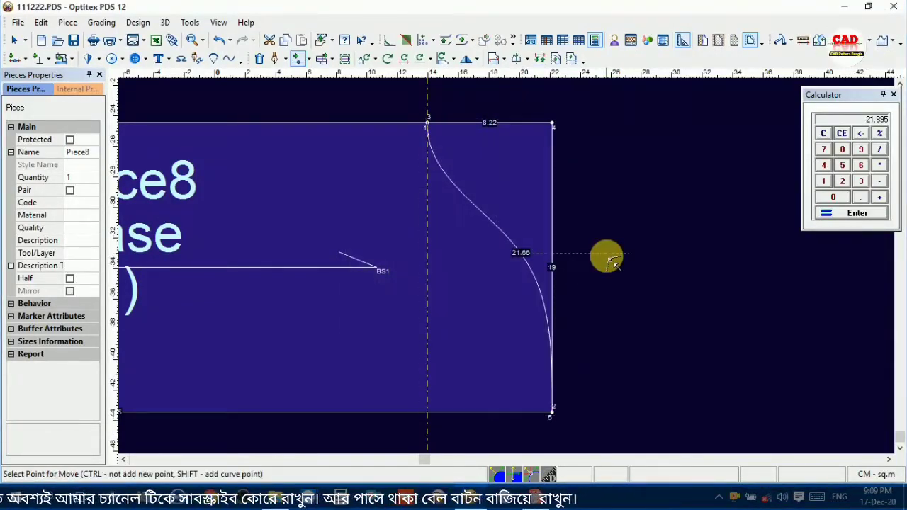
- Move the cap line's upper end and adjacent curve point together -0.83 cm in X along the upper edge
scroll(506, 263, "up", 2)
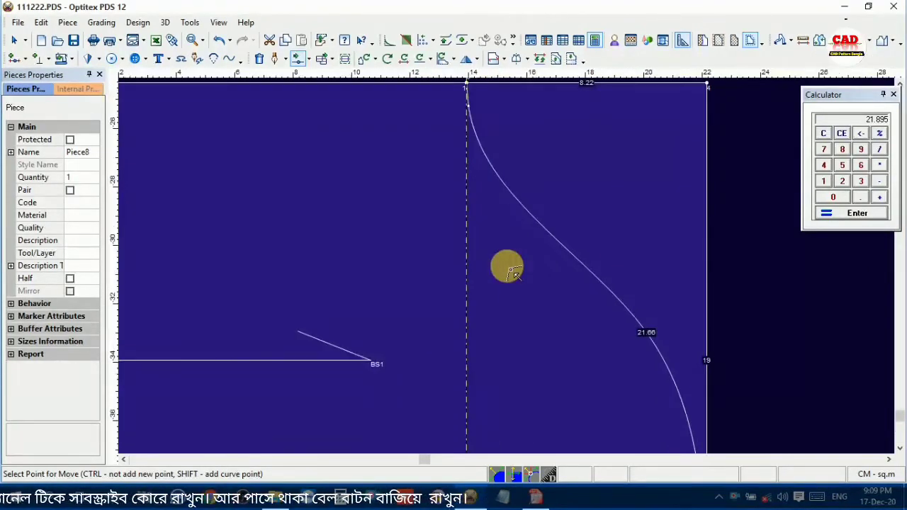
scroll(507, 267, "down", 4)
left_click_drag(523, 150, 447, 203)
left_click(487, 168)
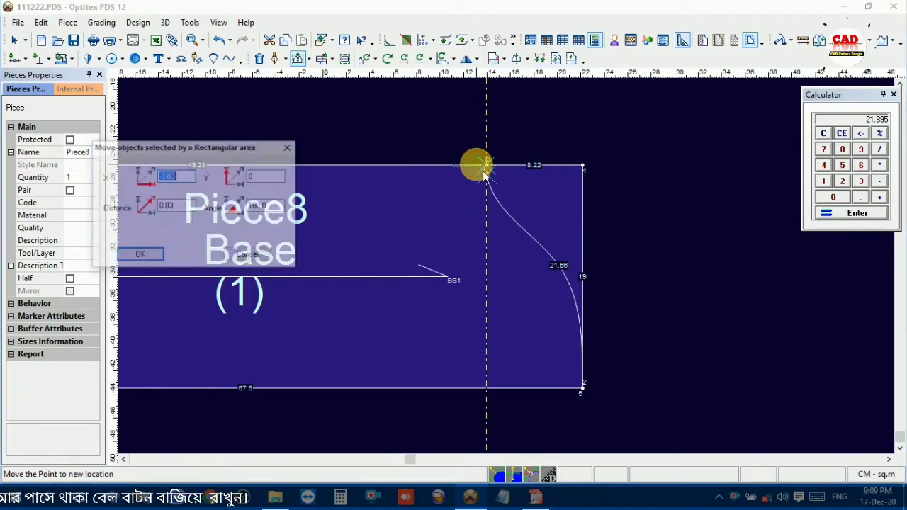
left_click(138, 254)
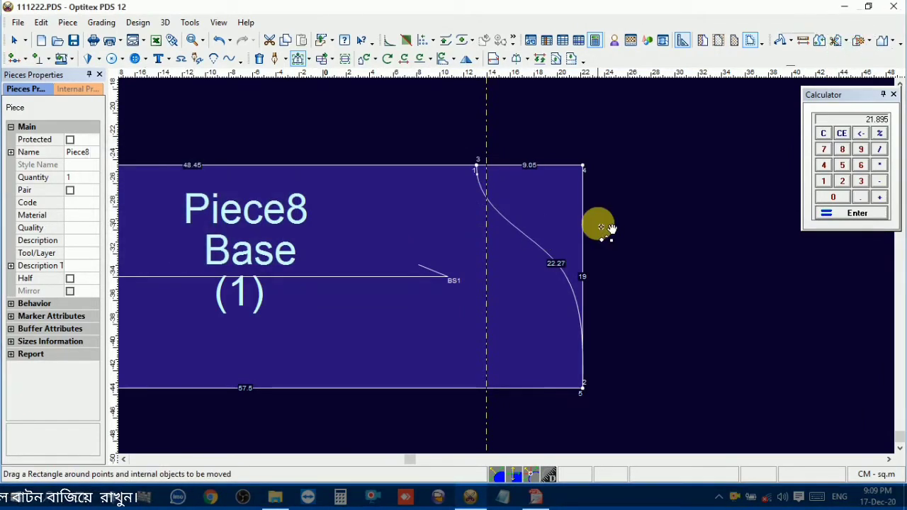
- Move the cap line's upper end points 0.14 cm in X toward the upper right corner
left_click_drag(445, 145, 517, 186)
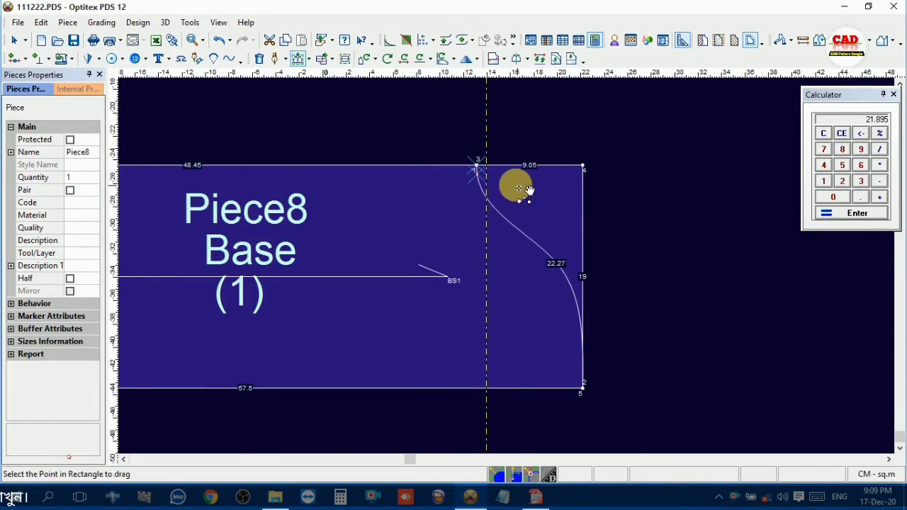
scroll(495, 213, "up", 3)
left_click_drag(519, 271, 468, 295)
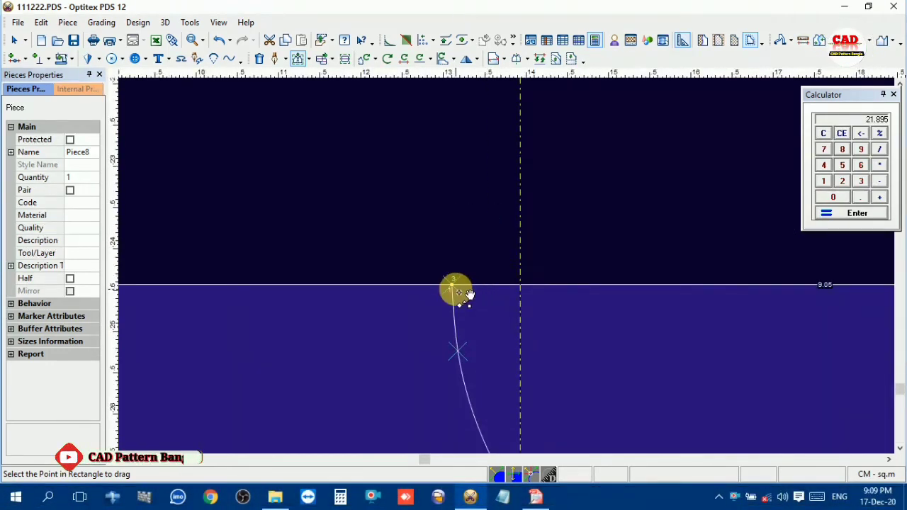
left_click(462, 288)
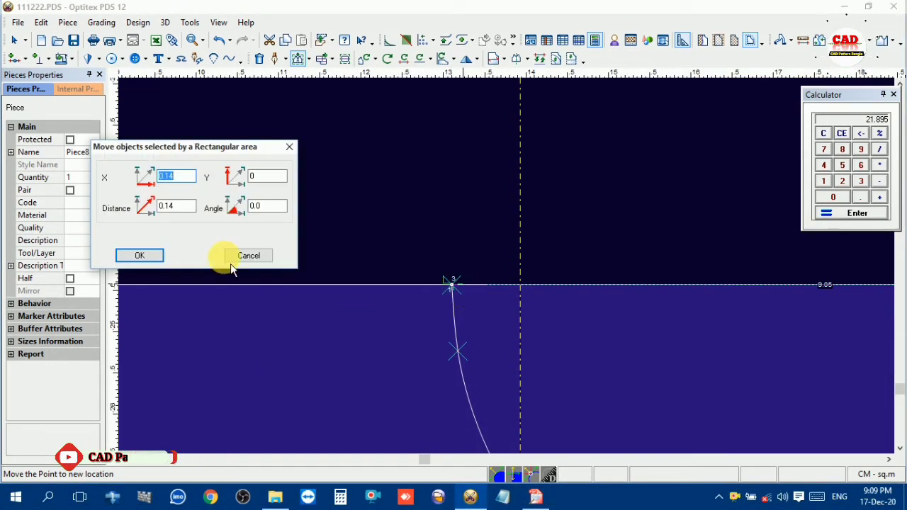
left_click(139, 254)
- Move the vertical guideline onto the cap line's upper end
right_click(395, 210)
left_click(431, 219)
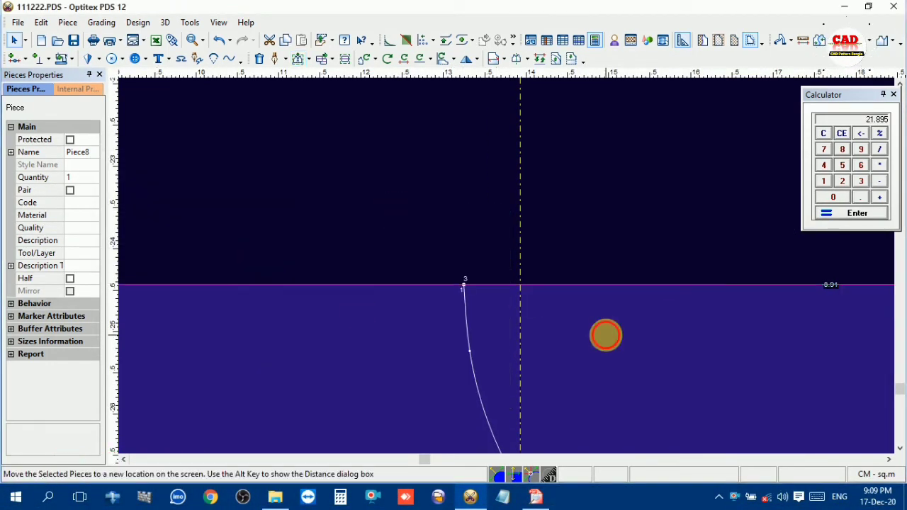
left_click_drag(523, 340, 479, 338)
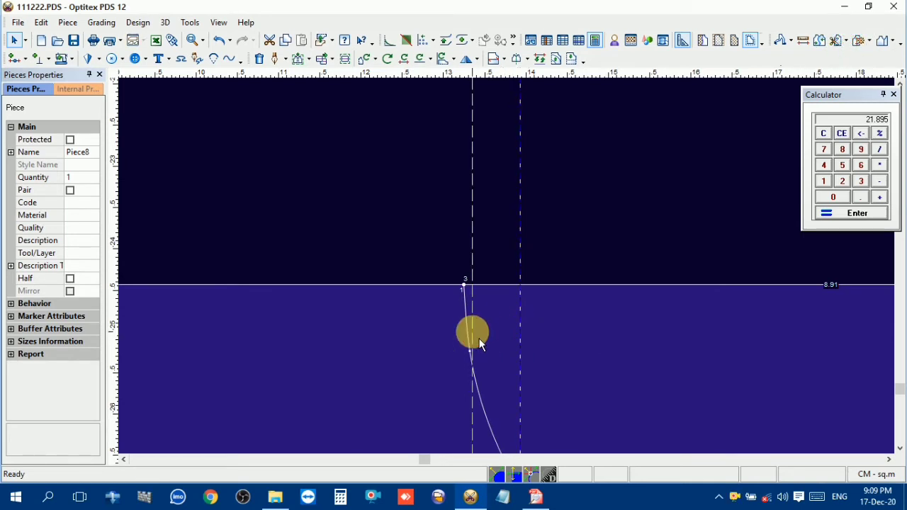
scroll(512, 273, "down", 4)
left_click(528, 266)
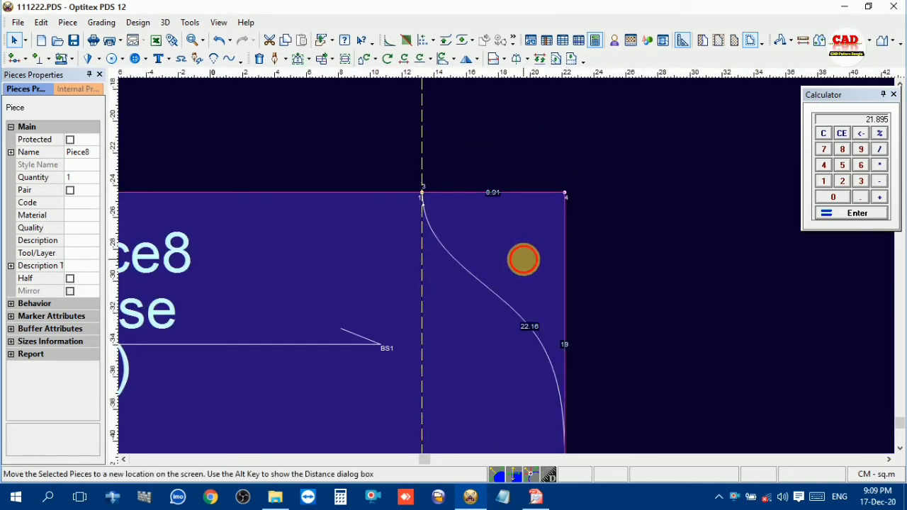
- Move the cap line's middle curve point 0.41 cm in X and -0.53 cm in Y
scroll(512, 274, "down", 1)
scroll(514, 278, "up", 1)
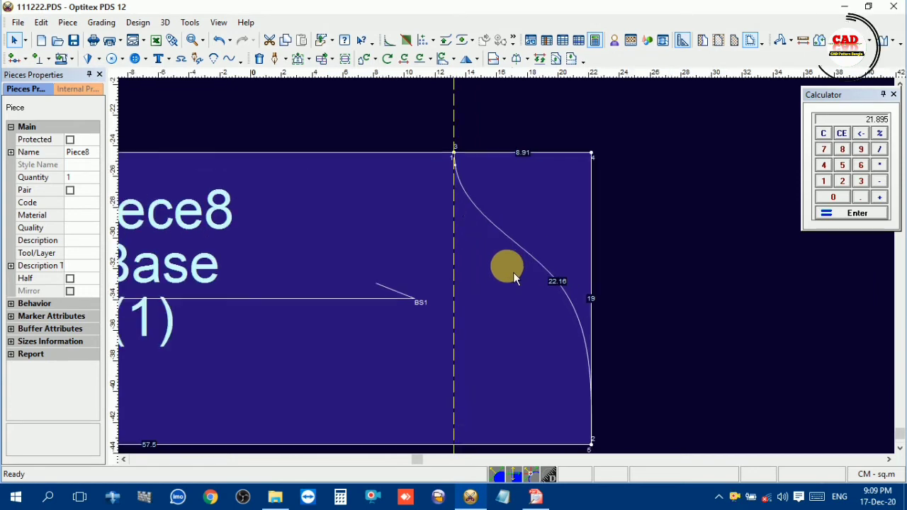
key("m")
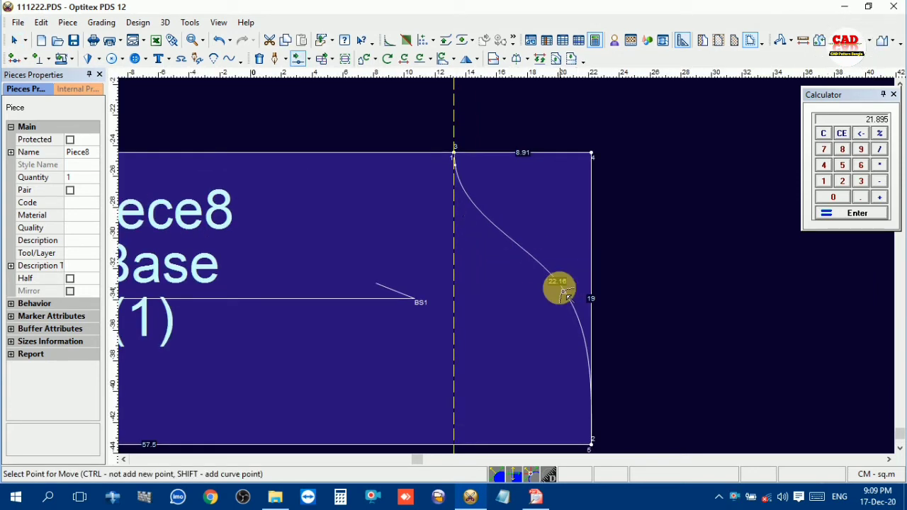
left_click(559, 282)
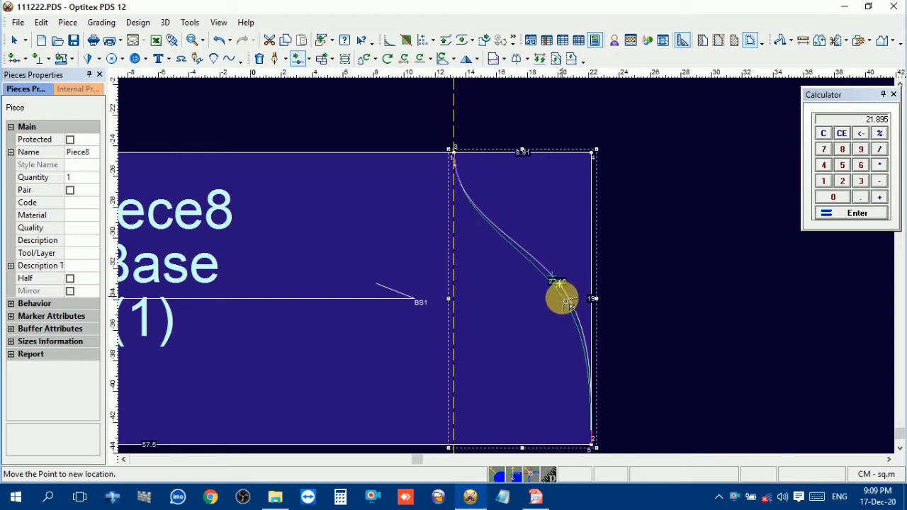
left_click(568, 297)
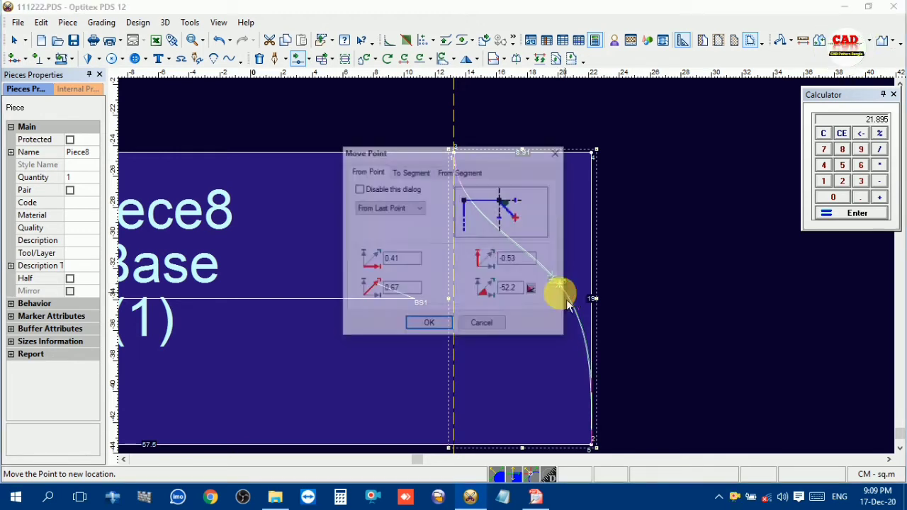
left_click(430, 323)
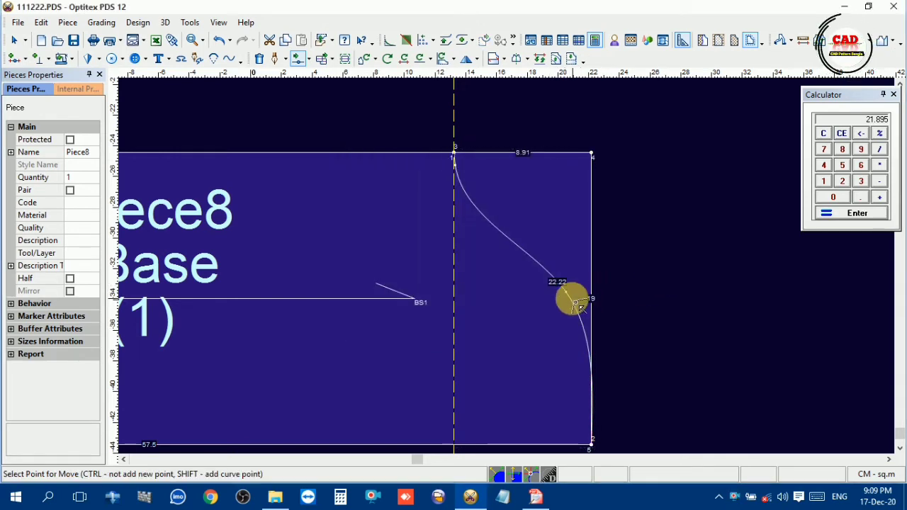
- Move the cap line's middle curve point back up and inward to shorten the curve
left_click(569, 296)
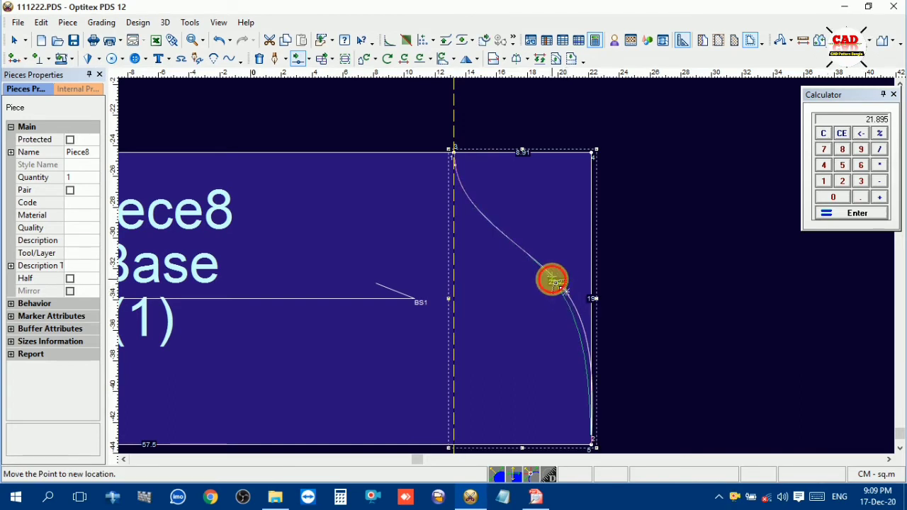
left_click(559, 284)
left_click(430, 325)
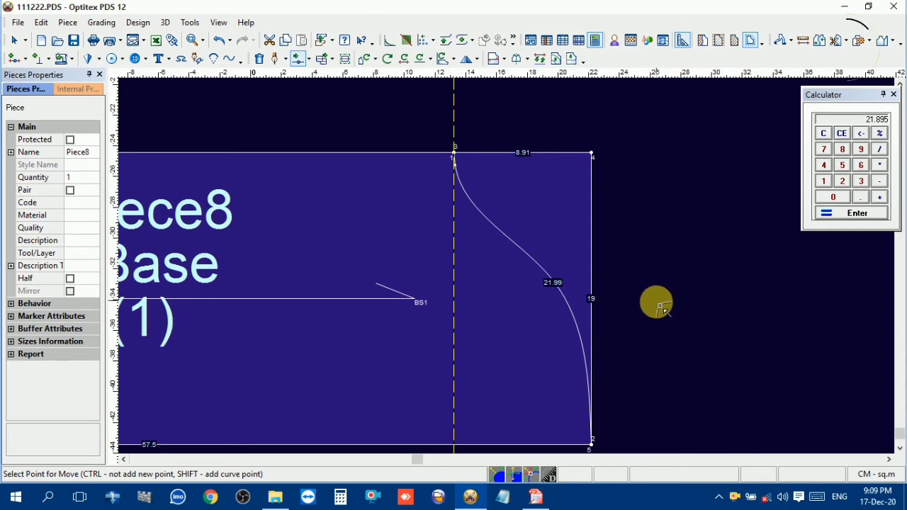
- Delete the vertical guideline through the cap line's upper end and return to the selection tool
scroll(656, 303, "down", 3)
scroll(333, 281, "down", 2)
scroll(505, 267, "up", 2)
left_click(688, 189)
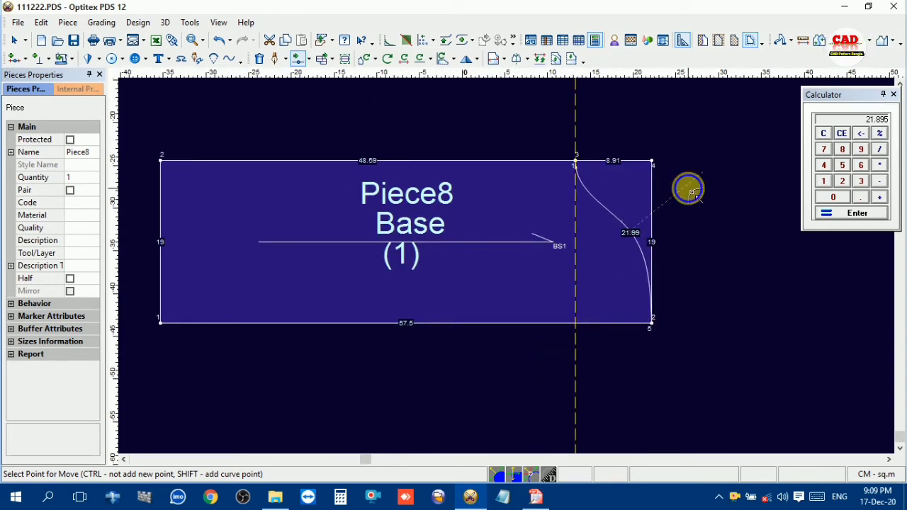
right_click(691, 192)
left_click(715, 196)
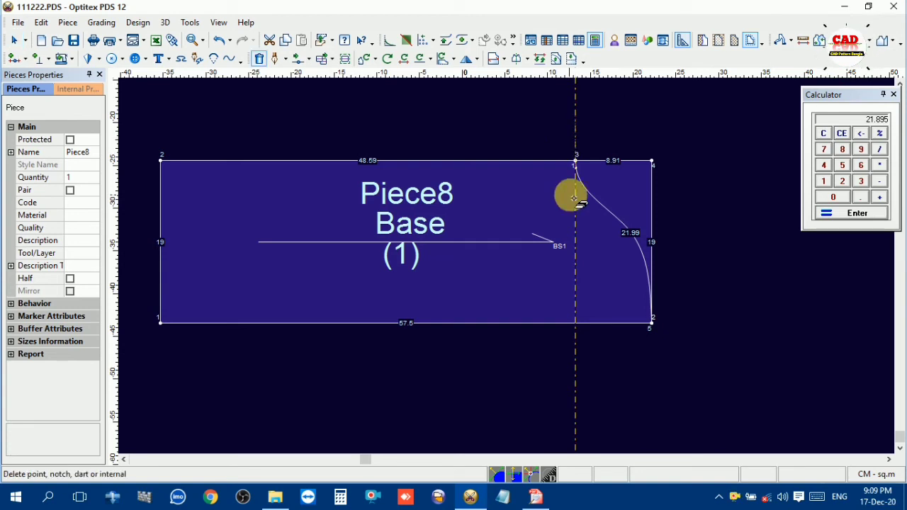
right_click(595, 107)
left_click(632, 116)
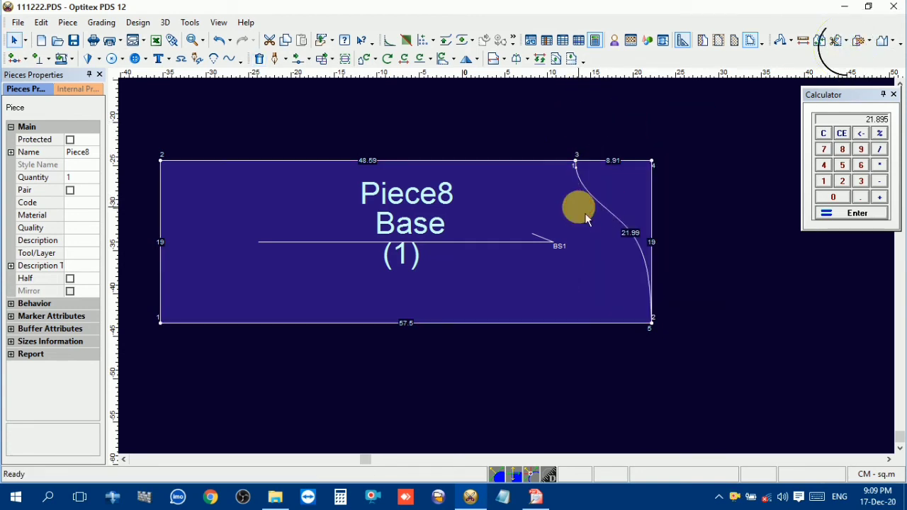
- Draft a straight internal line from the cap curve's upper end to its lower end at Piece8's corner
scroll(512, 272, "up", 2)
scroll(513, 272, "up", 2)
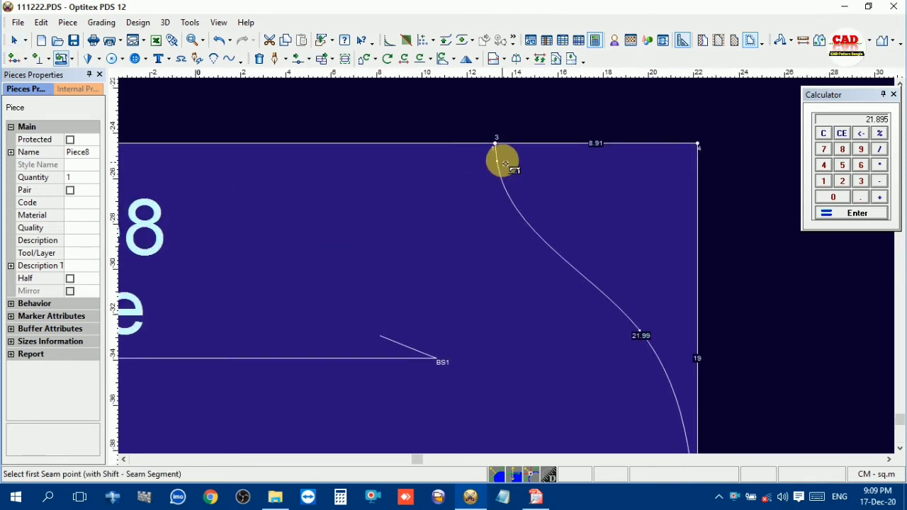
right_click(549, 163)
left_click(586, 174)
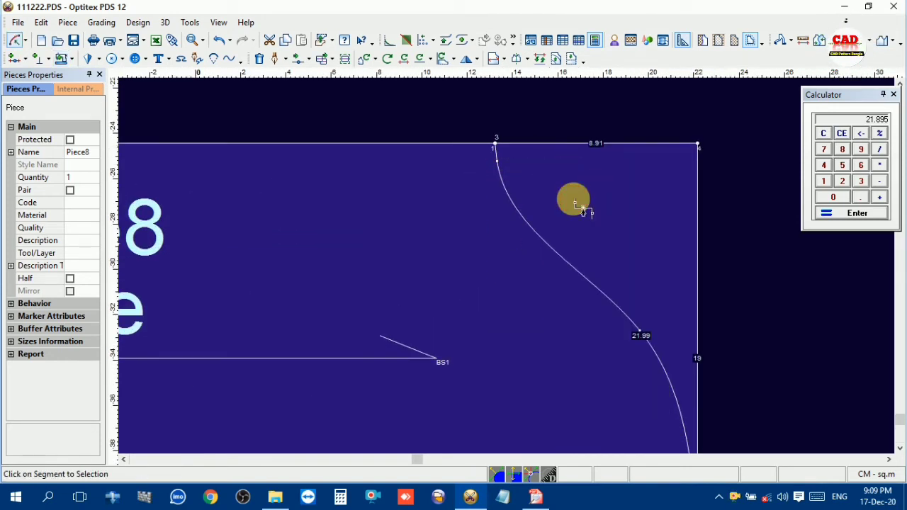
key("d")
left_click(496, 147)
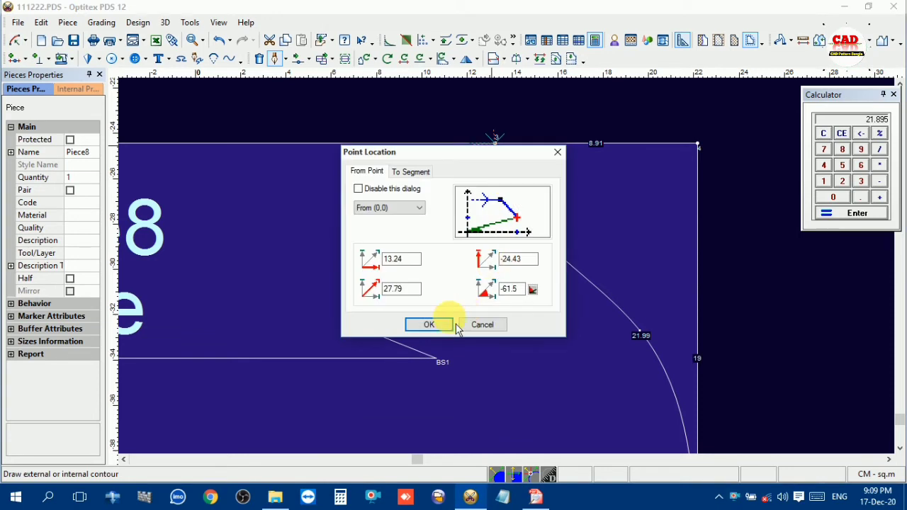
left_click(429, 324)
scroll(520, 213, "down", 3)
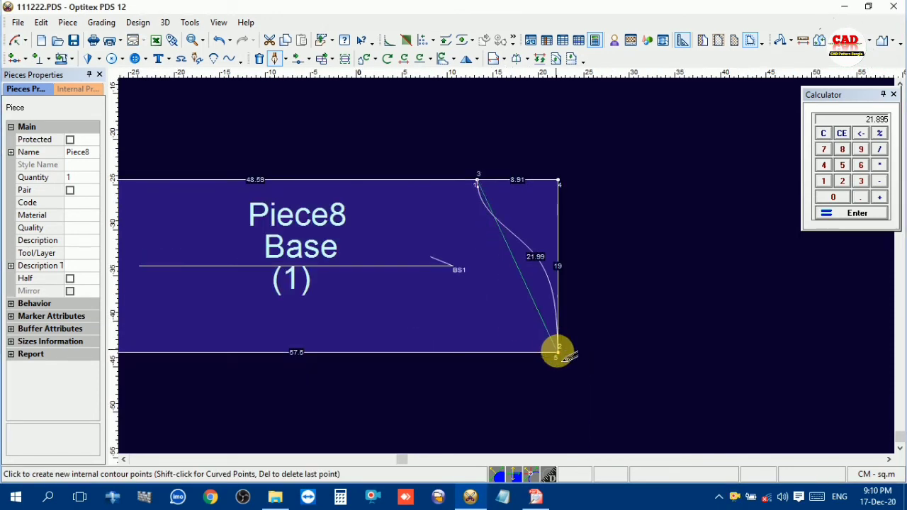
left_click(558, 349)
left_click(429, 323)
right_click(666, 220)
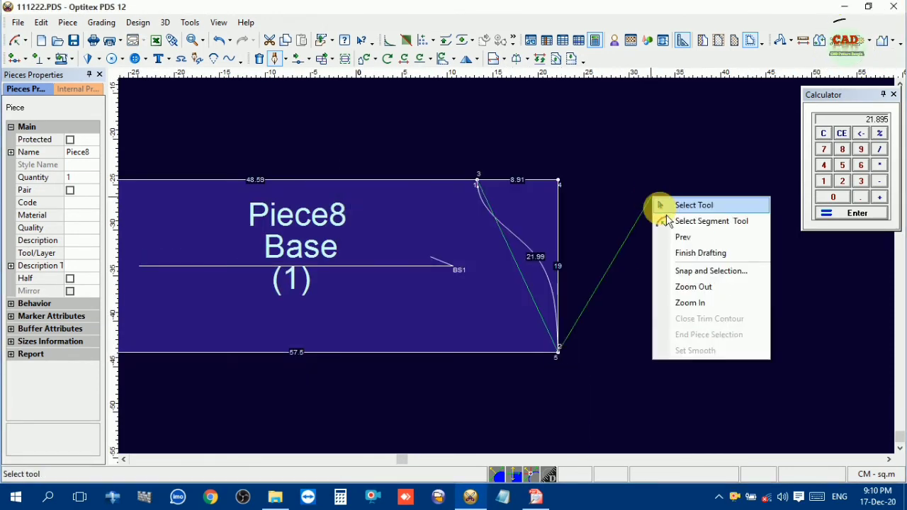
left_click(692, 254)
right_click(650, 187)
left_click(666, 197)
left_click(542, 232)
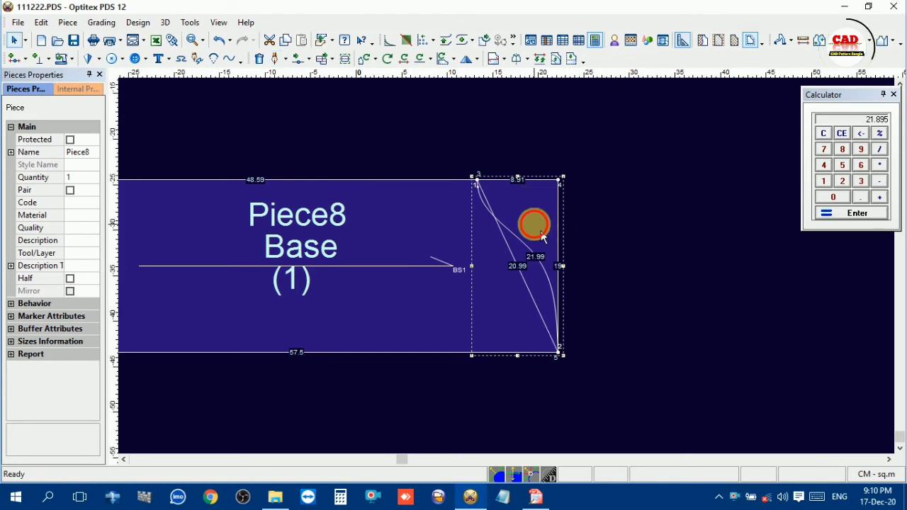
scroll(536, 242, "up", 3)
scroll(520, 298, "down", 1)
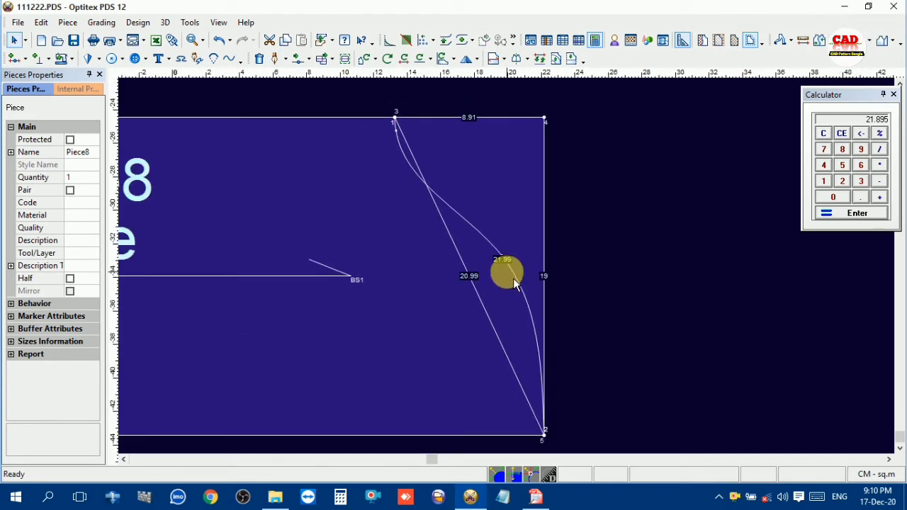
key("m")
left_click_drag(503, 259, 521, 280)
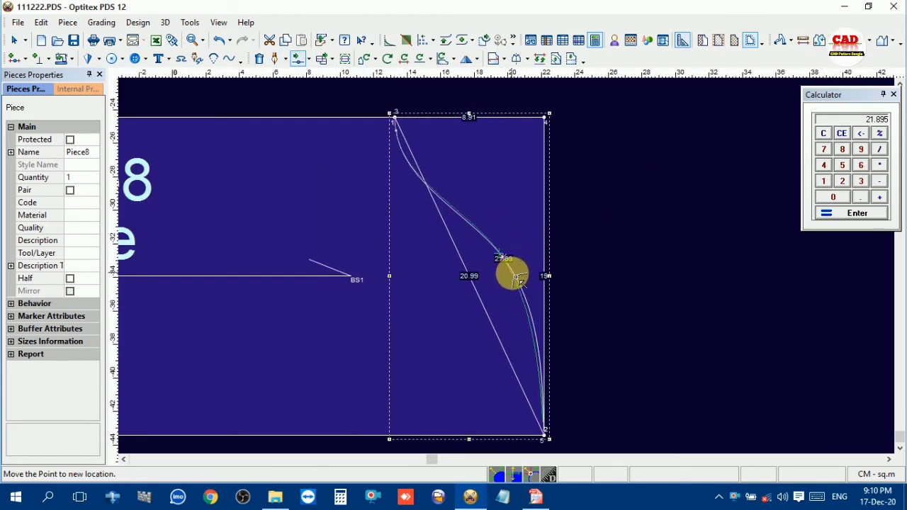
left_click(526, 284)
left_click(493, 328)
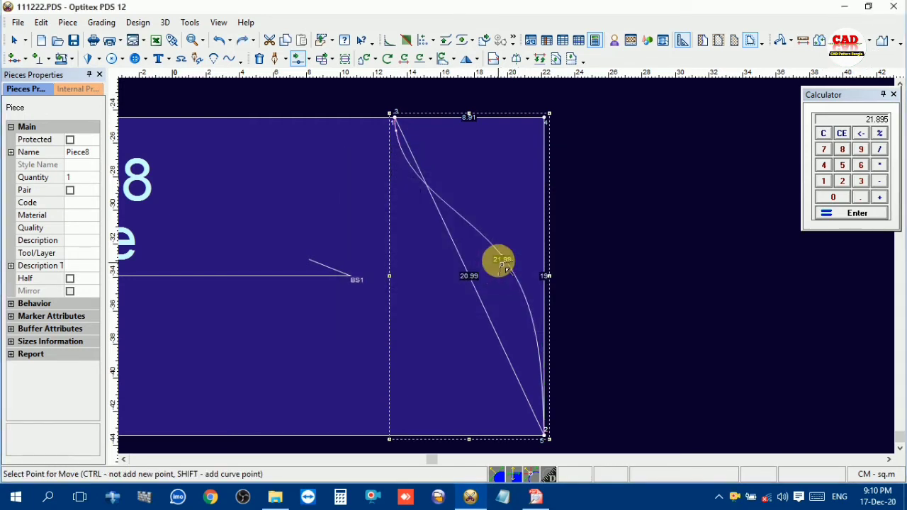
- Move the cap curve's middle point slightly down and outward toward the piece's 19 cm edge
left_click_drag(506, 261, 517, 272)
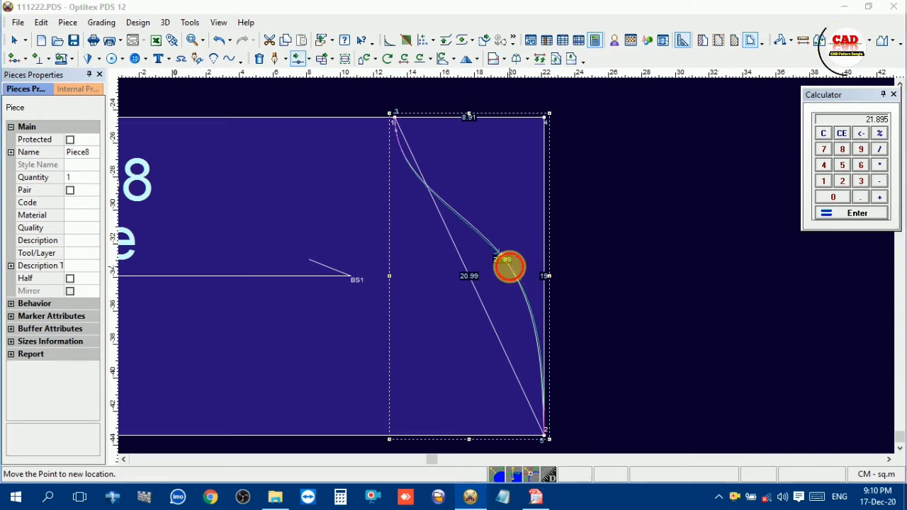
left_click(509, 267)
left_click(429, 325)
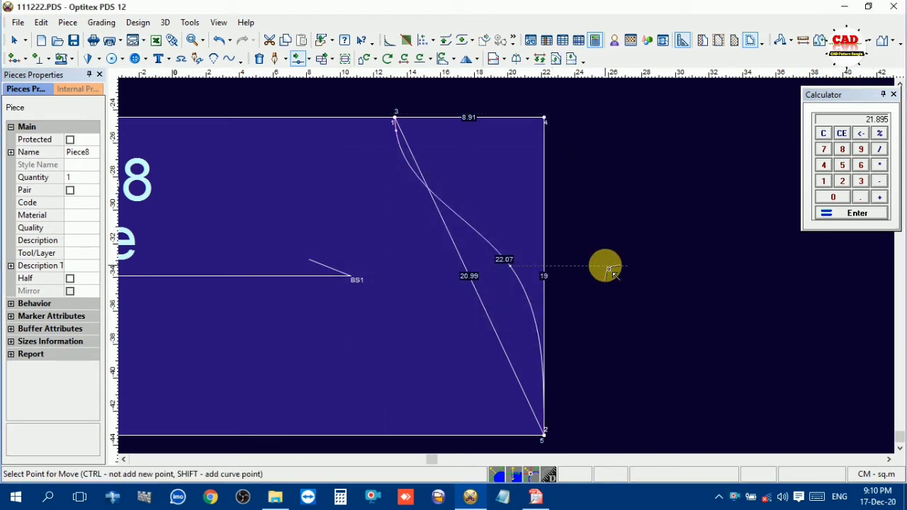
- Bend the straight line outward by moving a new curve point on it to just below the cap curve's middle point
left_click(444, 225)
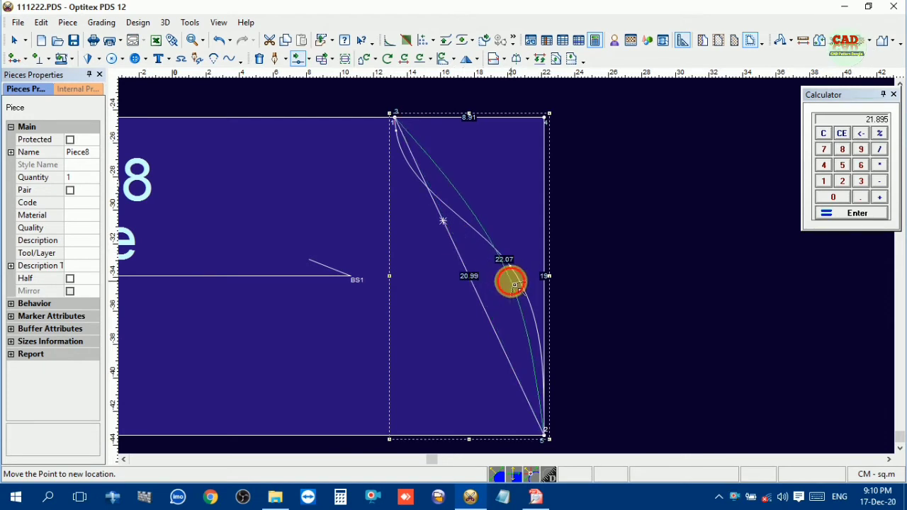
left_click(515, 285)
left_click(430, 322)
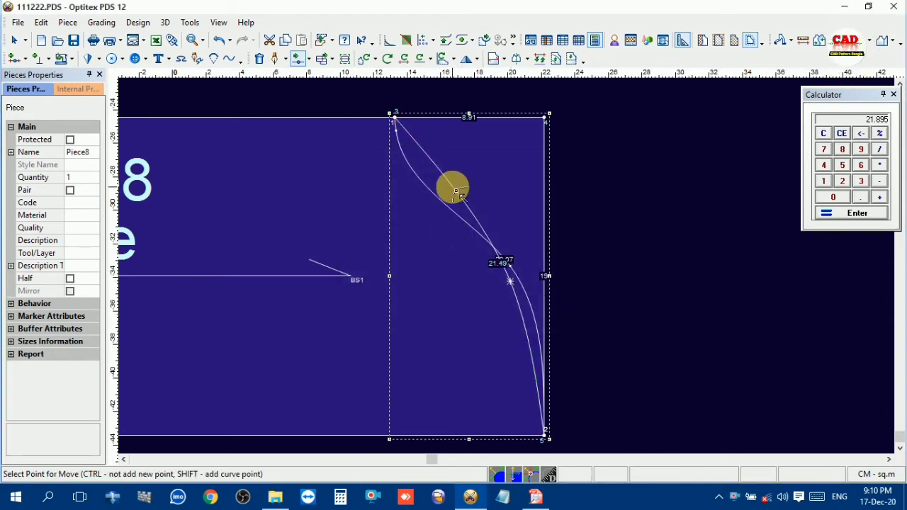
- Add a curve point on the bent line's upper half and move it -3.42 cm in X and 2.12 cm in Y
left_click(453, 187)
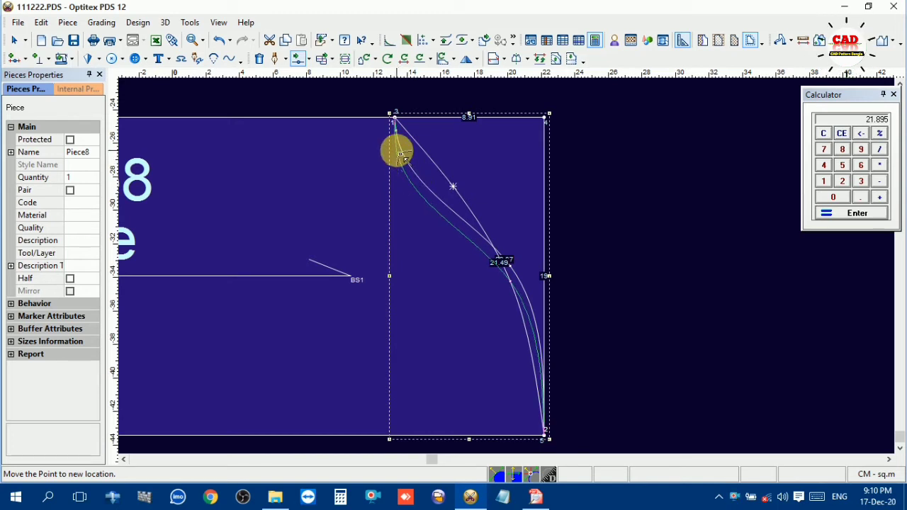
left_click(398, 153)
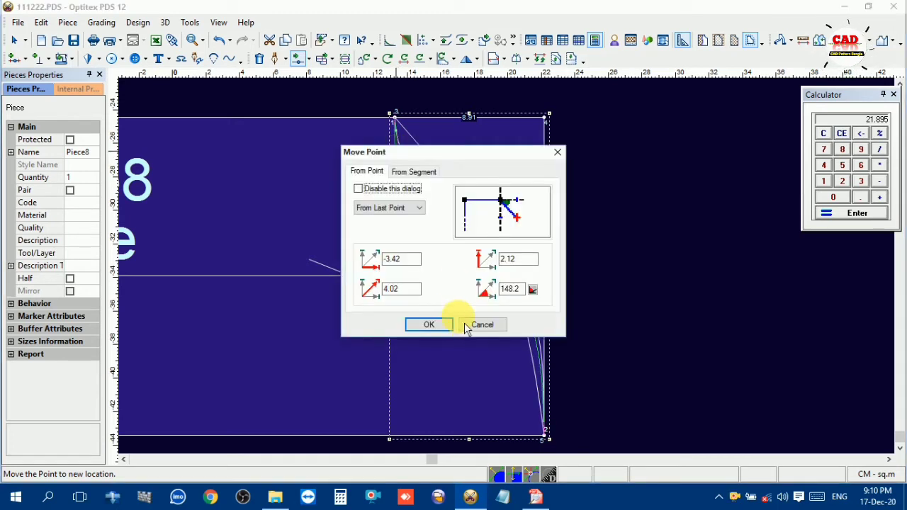
left_click(429, 325)
right_click(529, 217)
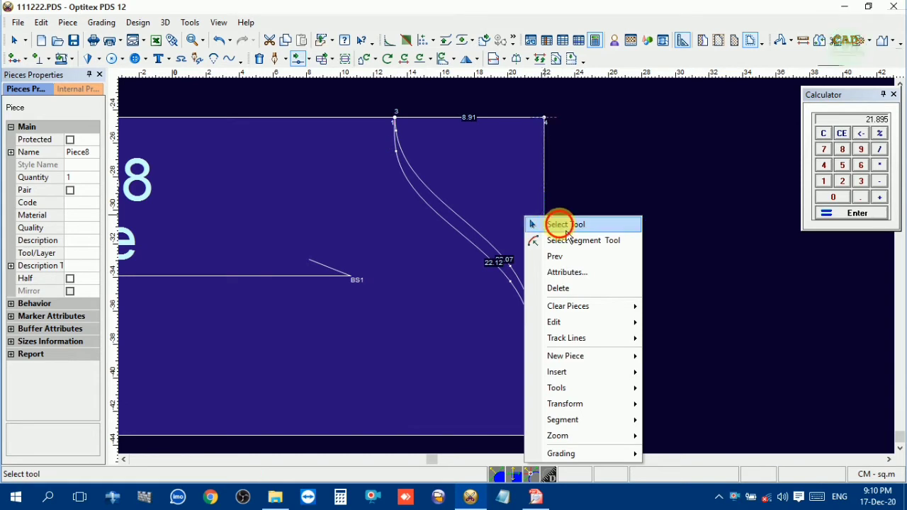
left_click(556, 222)
- Move the original cap curve's upper curve point 0.36 cm in X and -1.23 cm in Y
scroll(440, 163, "up", 3)
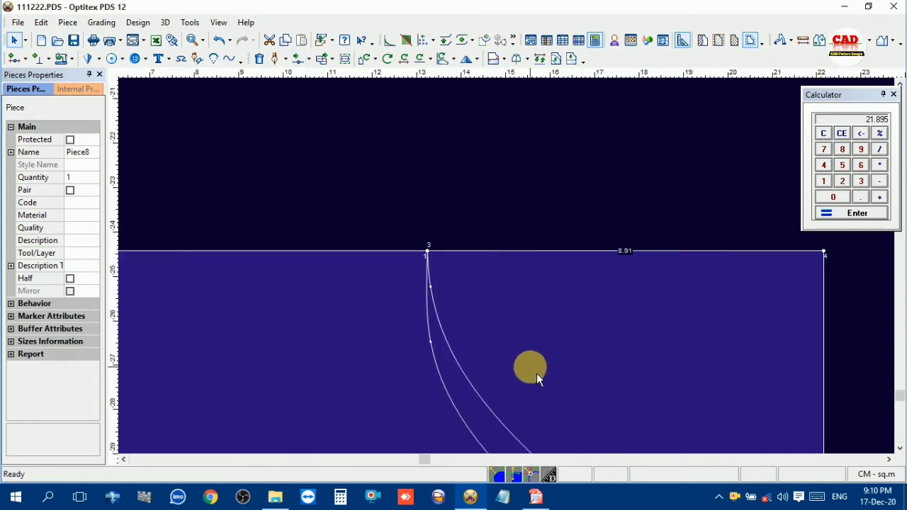
key("m")
left_click(430, 286)
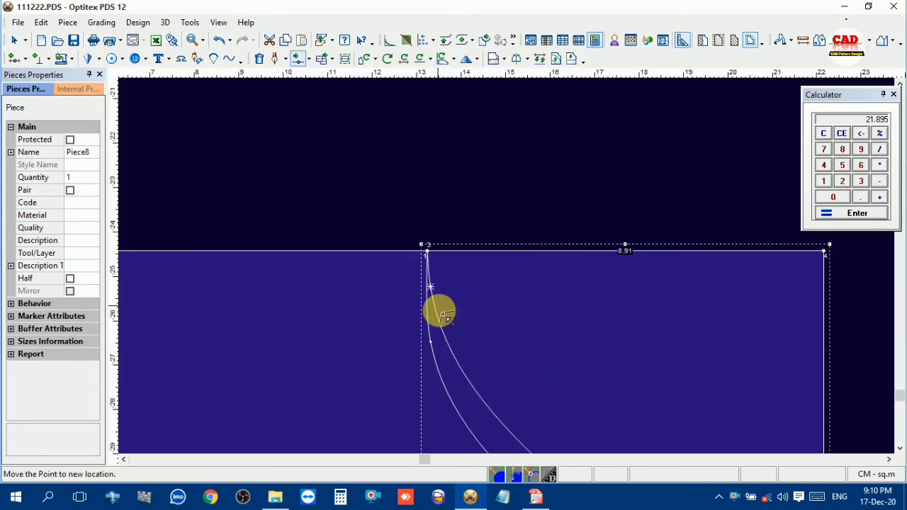
left_click(445, 342)
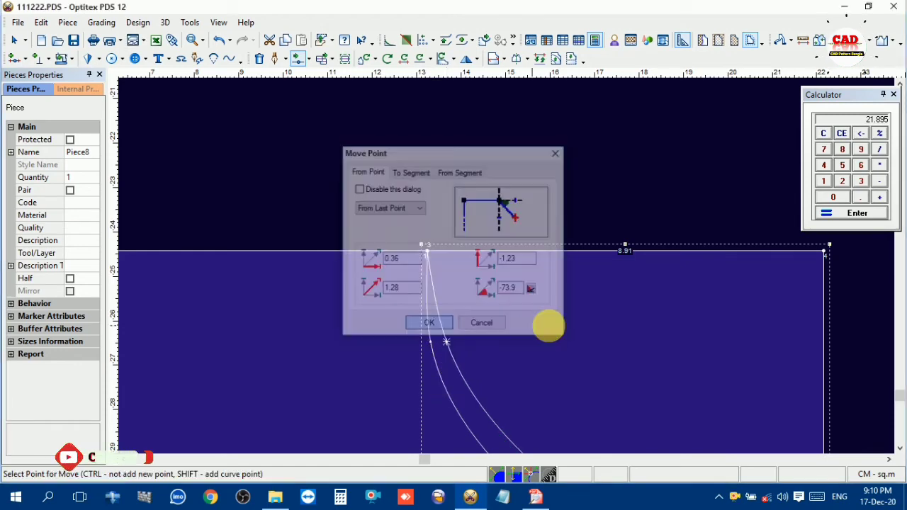
scroll(582, 408, "down", 6)
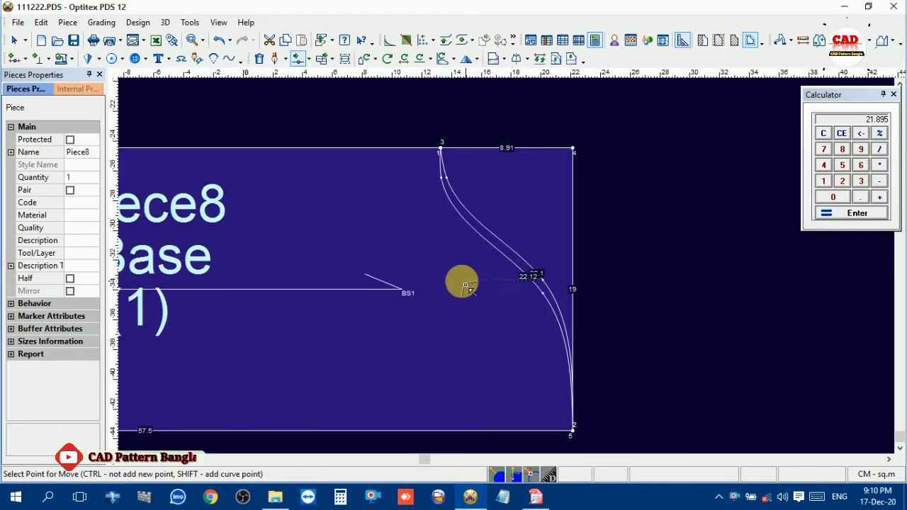
scroll(515, 282, "up", 5)
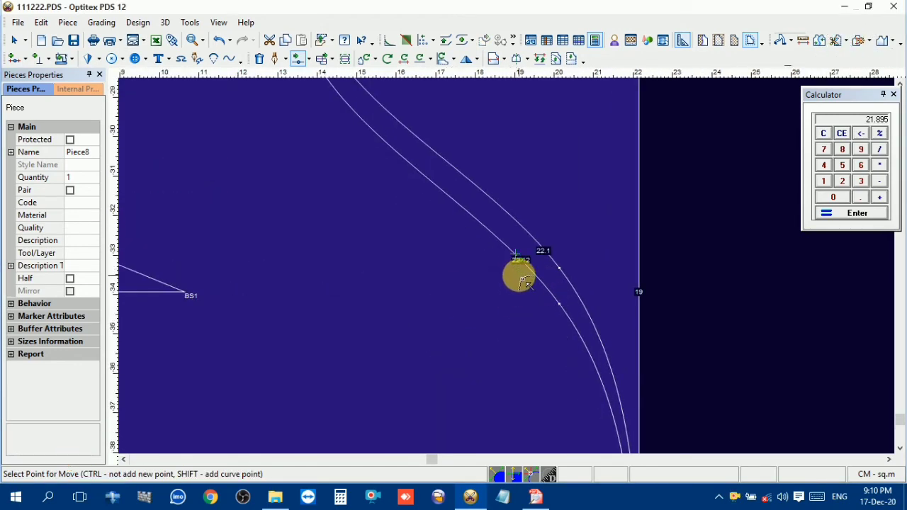
- Move the lower shaping point of the inner sleeve-cap curve up so it sits level with the outer curve's lower point
scroll(516, 273, "down", 5)
scroll(507, 269, "up", 4)
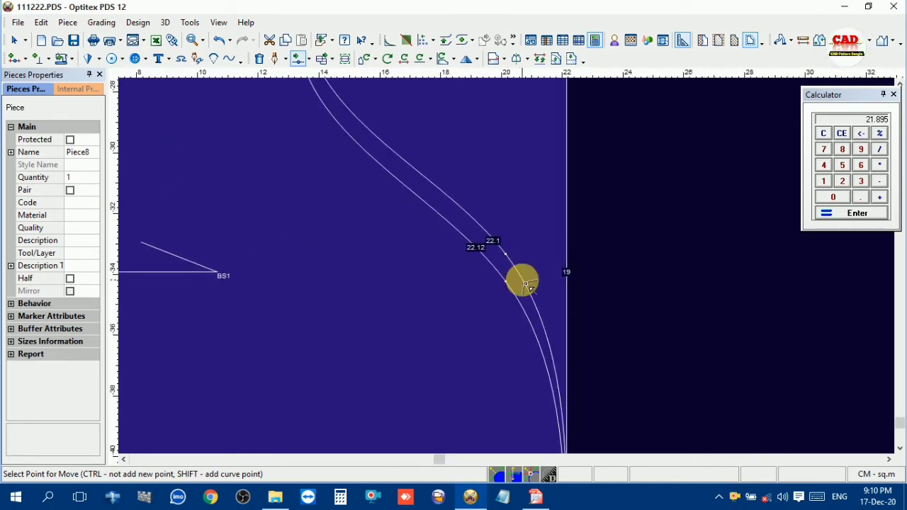
left_click(510, 285)
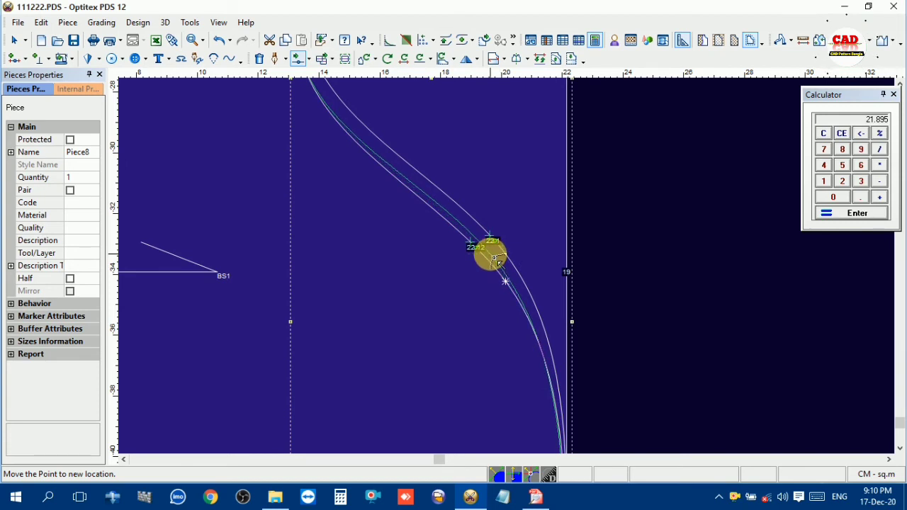
left_click(493, 259)
left_click(431, 324)
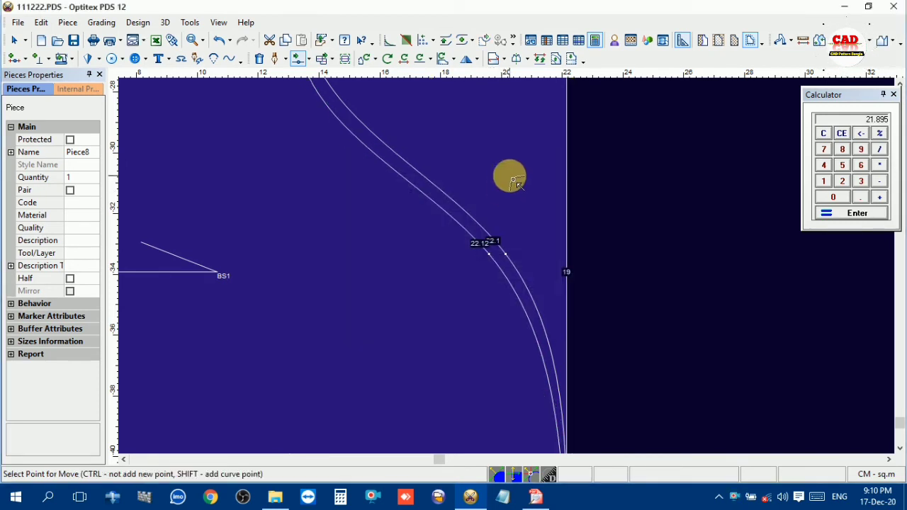
- Move the inner curve's upper shaping point slightly down and toward the outer curve
scroll(406, 185, "down", 4)
scroll(488, 239, "up", 3)
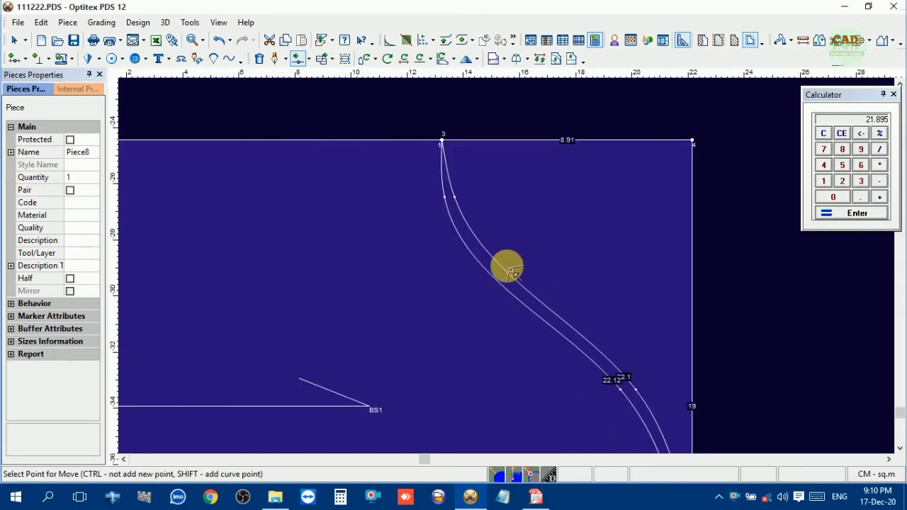
left_click(448, 205)
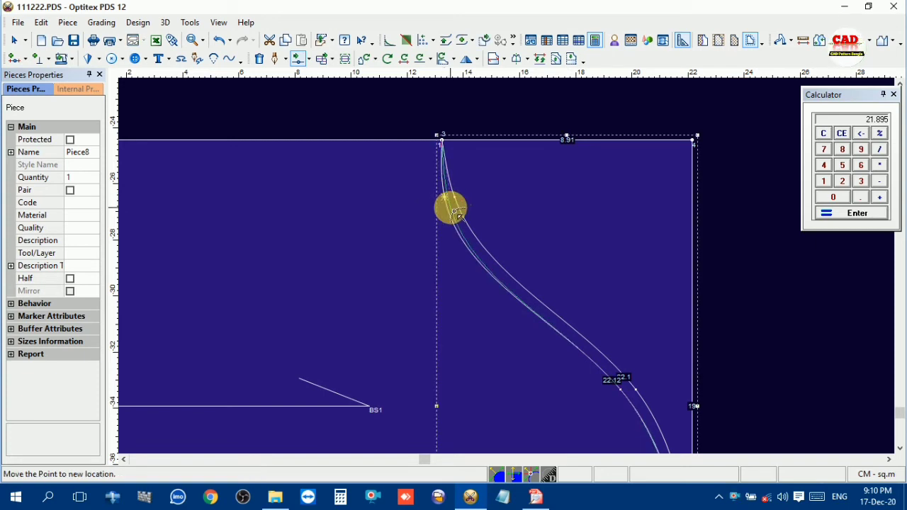
left_click(454, 211)
left_click(428, 325)
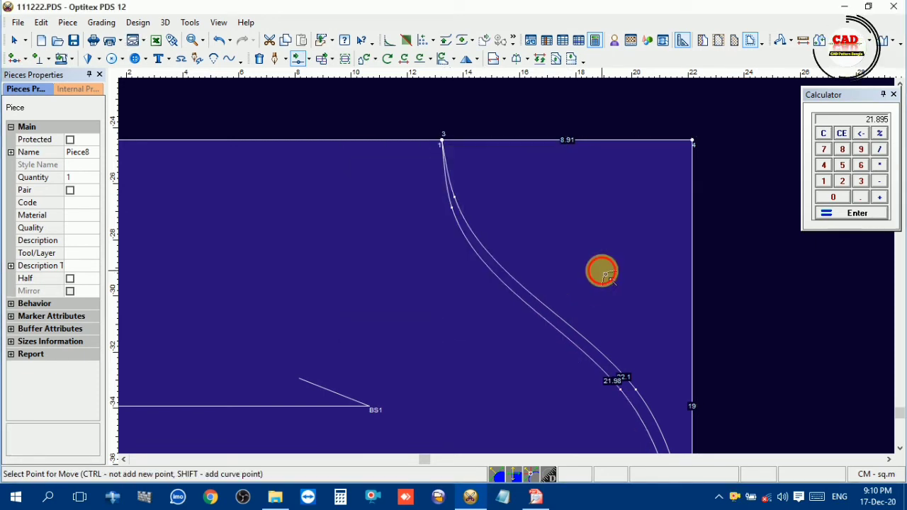
- Shift the inner curve's lower shaping point horizontally toward the outer curve by 0.19 cm, plus one further tiny nudge
left_click(625, 395)
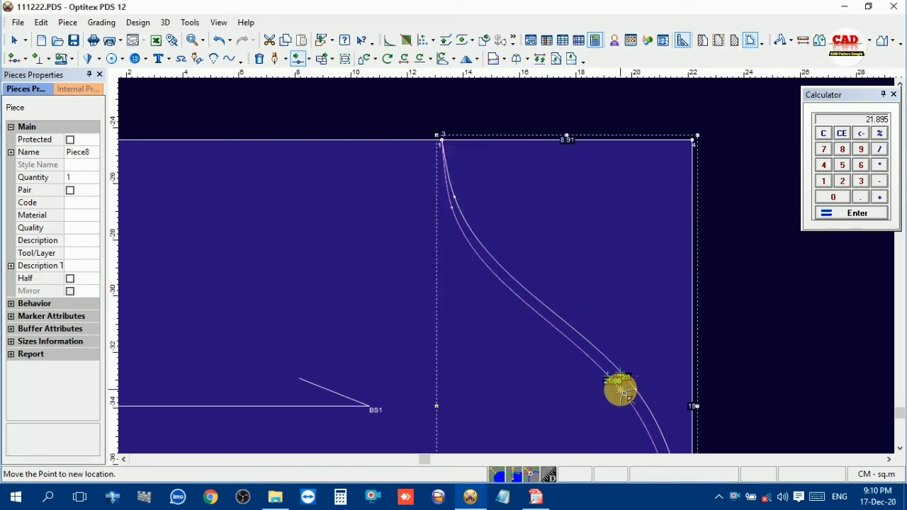
left_click(626, 392)
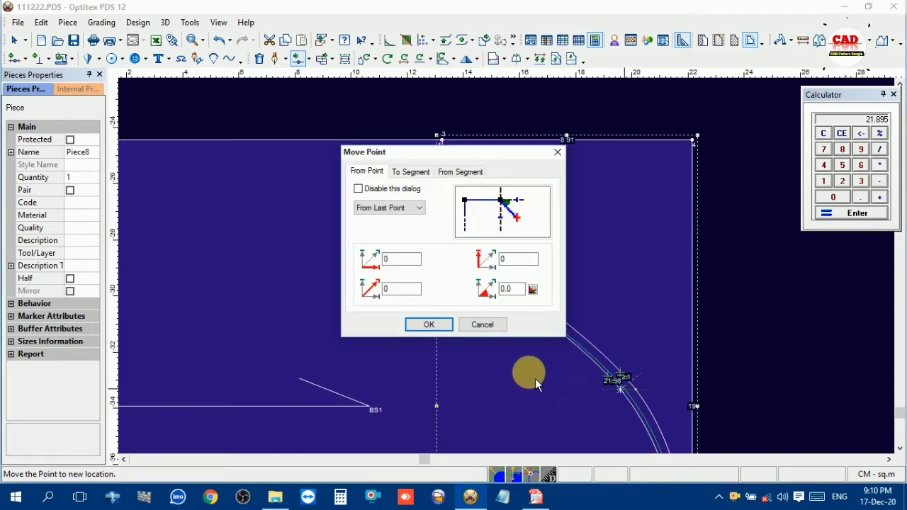
left_click(434, 325)
scroll(604, 426, "up", 3)
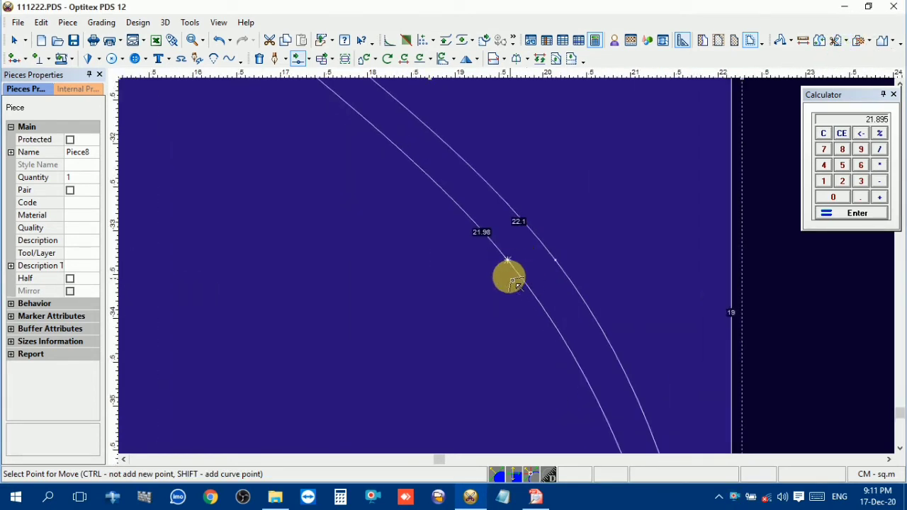
left_click(508, 266)
left_click(522, 259)
left_click(433, 322)
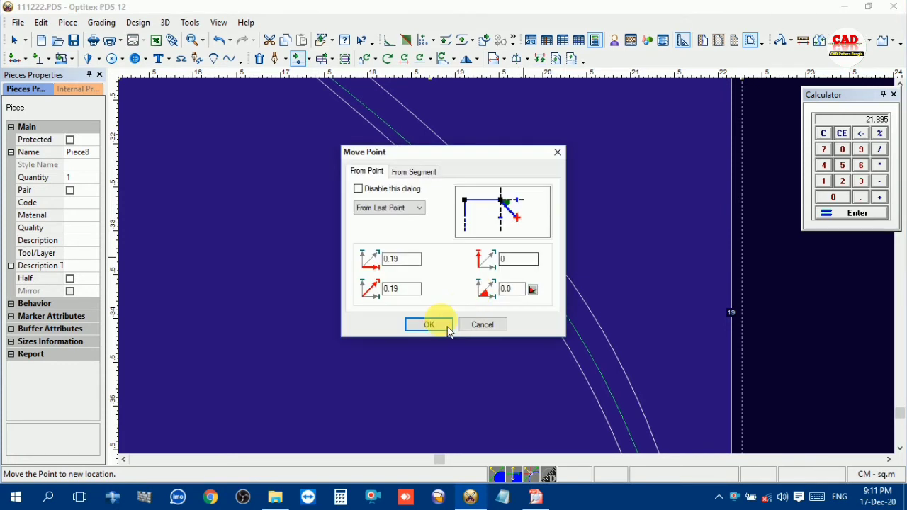
left_click(527, 266)
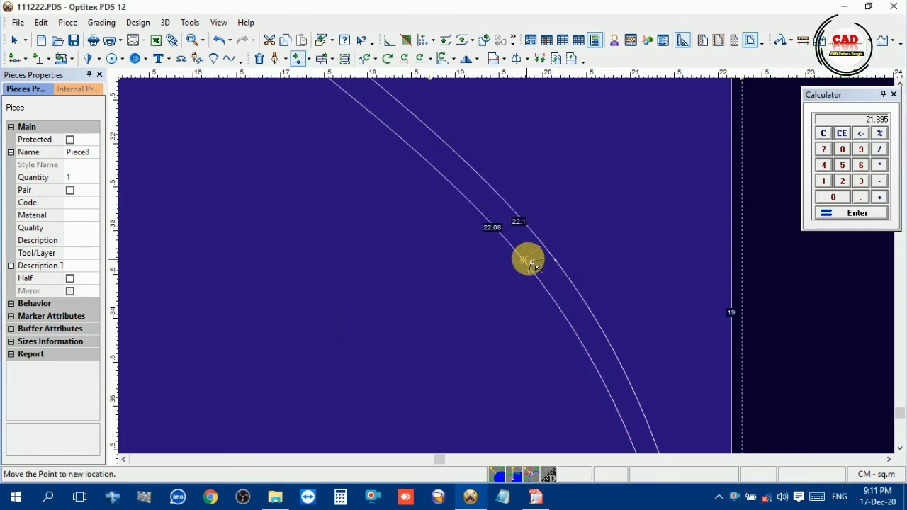
left_click(525, 258)
left_click(429, 325)
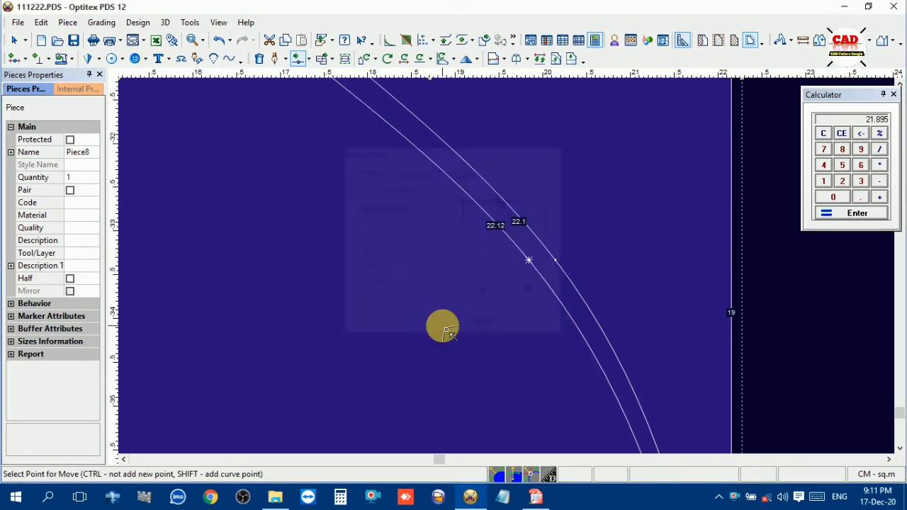
- Shift the inner curve's upper shaping point 0.08 cm horizontally toward the outer curve and leave the Move Point tool
scroll(506, 265, "down", 5)
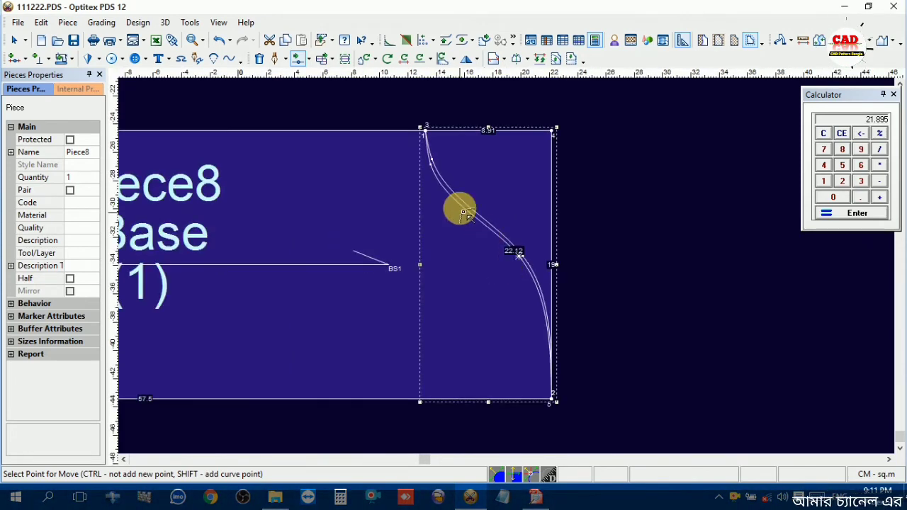
scroll(482, 220, "up", 6)
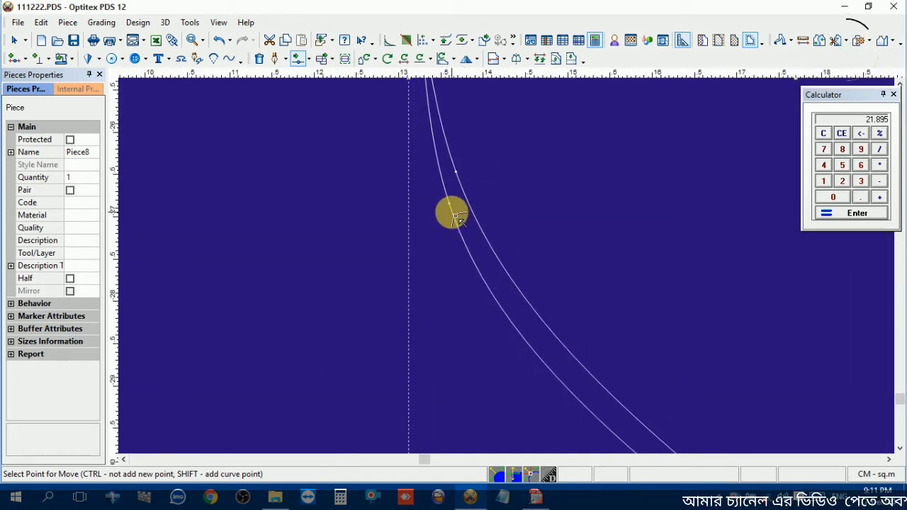
left_click(451, 209)
left_click(454, 203)
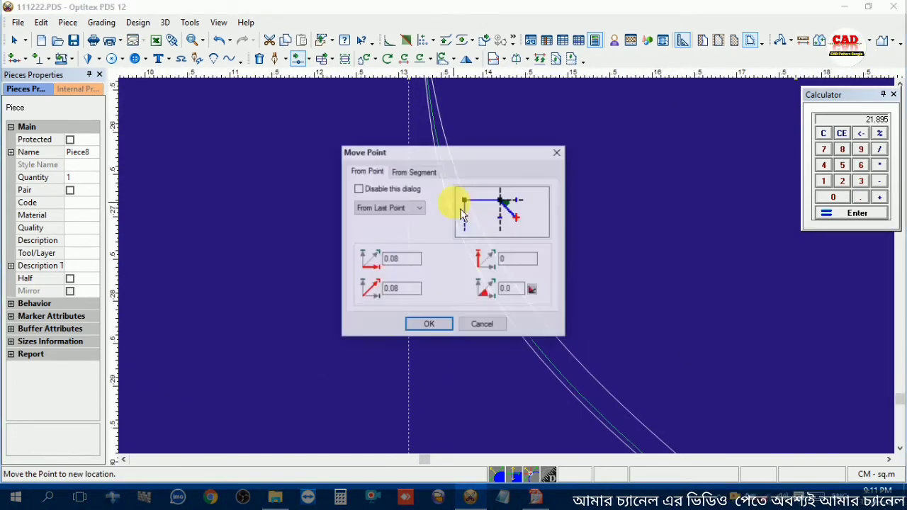
left_click(446, 329)
right_click(598, 210)
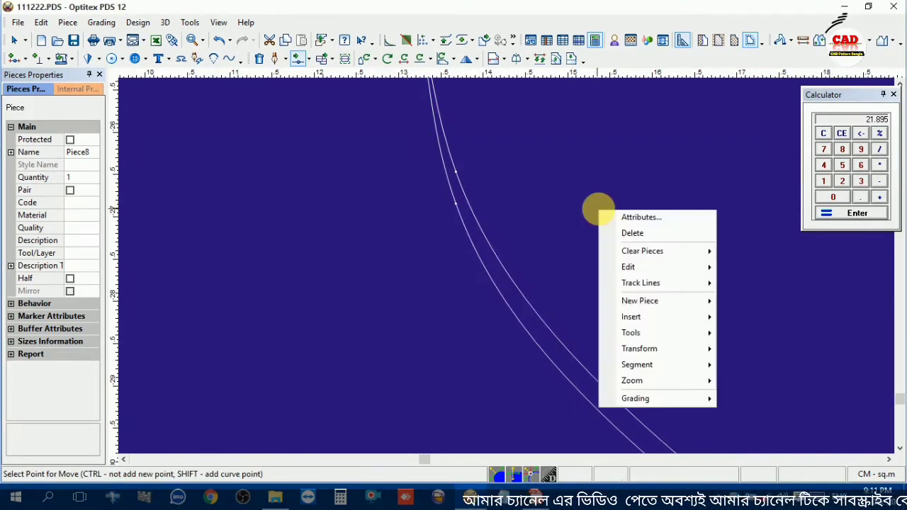
left_click(647, 216)
scroll(518, 301, "down", 6)
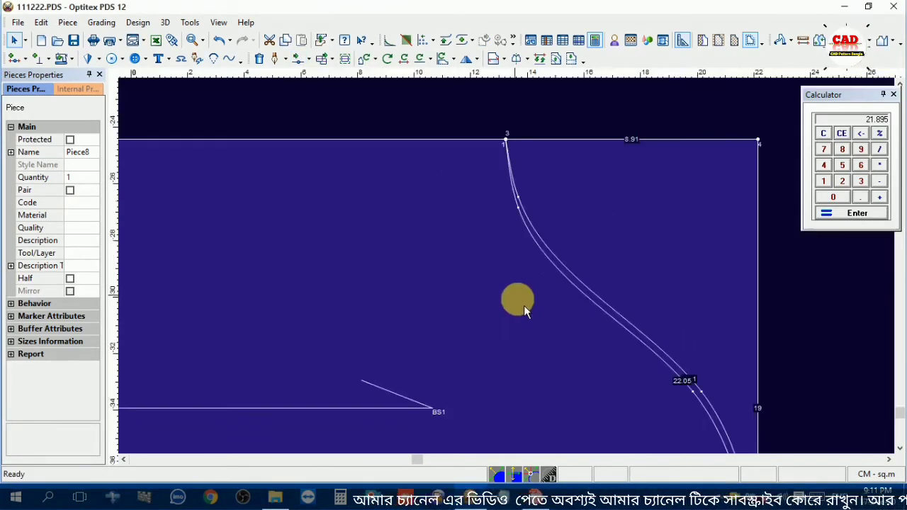
scroll(495, 273, "up", 1)
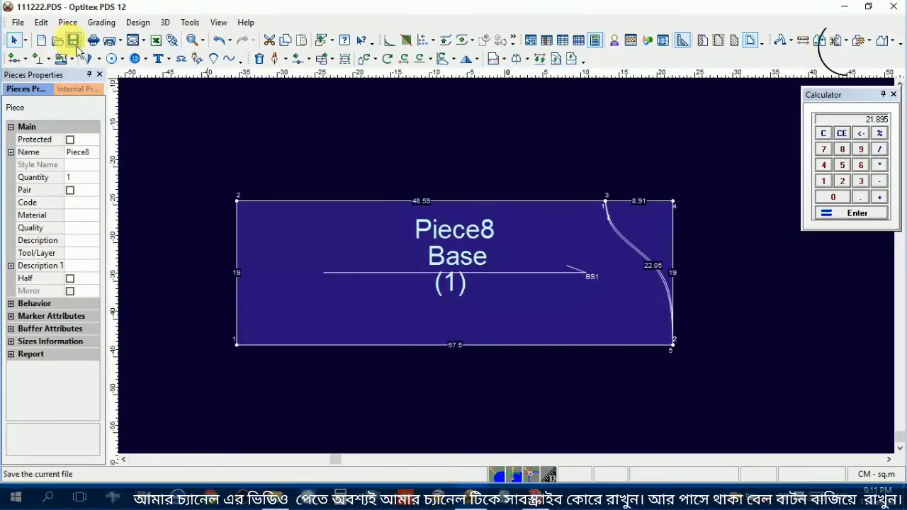
left_click(306, 237)
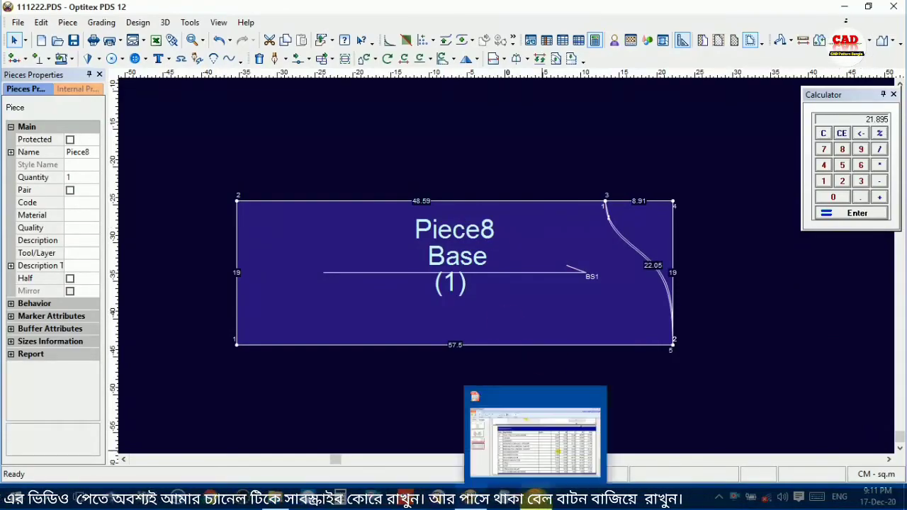
- Switch to Free PDF Reader and examine the size chart and shirt sketch for the sleeve and cuff measurements
left_click(538, 498)
left_click(540, 498)
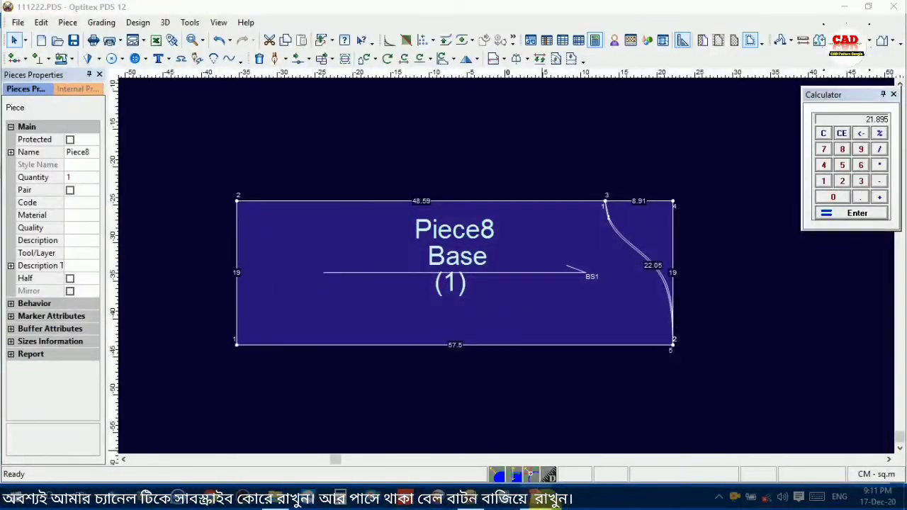
left_click(537, 499)
scroll(610, 298, "up", 3)
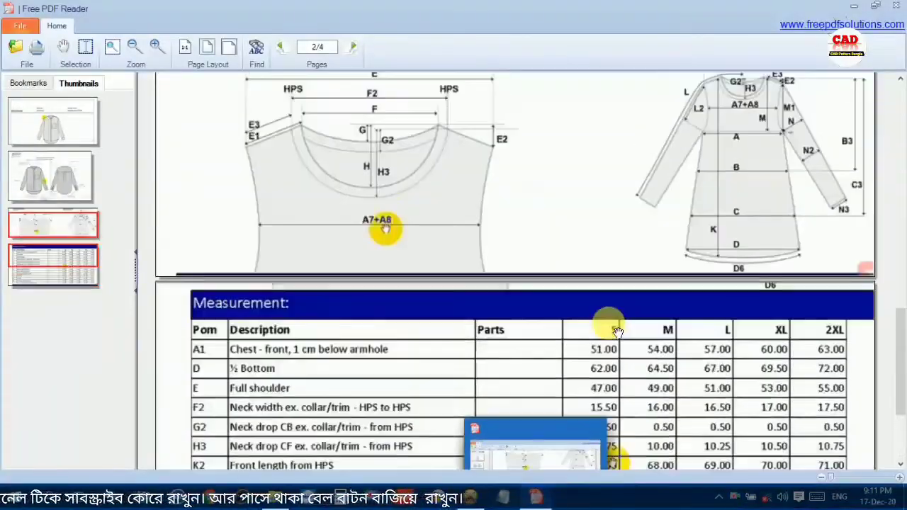
scroll(676, 308, "up", 2)
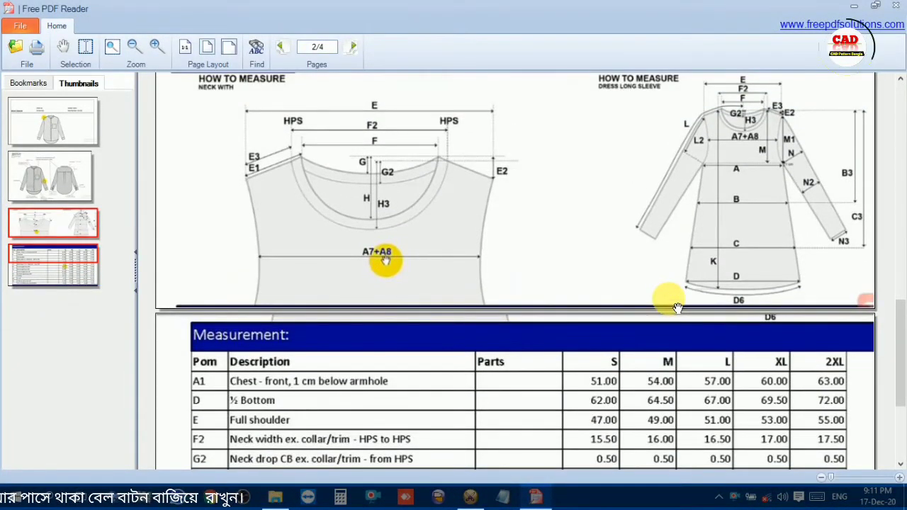
scroll(460, 311, "down", 5)
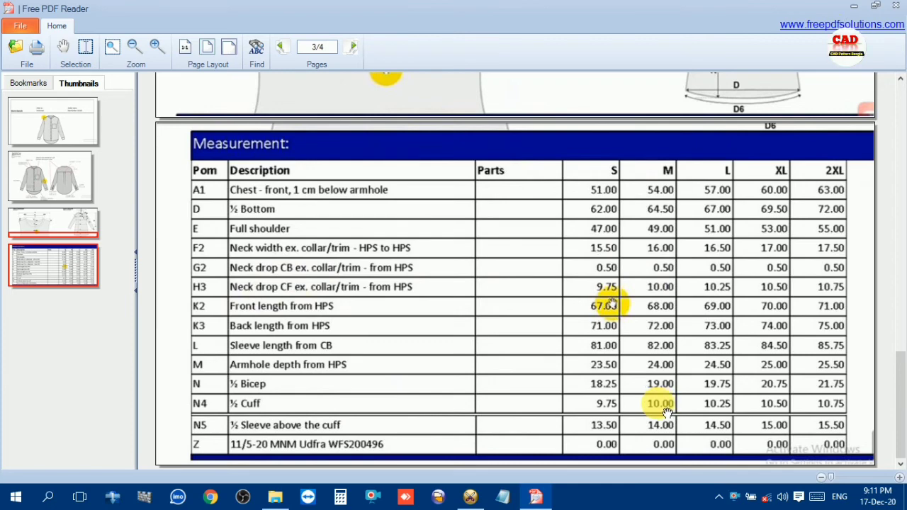
scroll(542, 411, "up", 8)
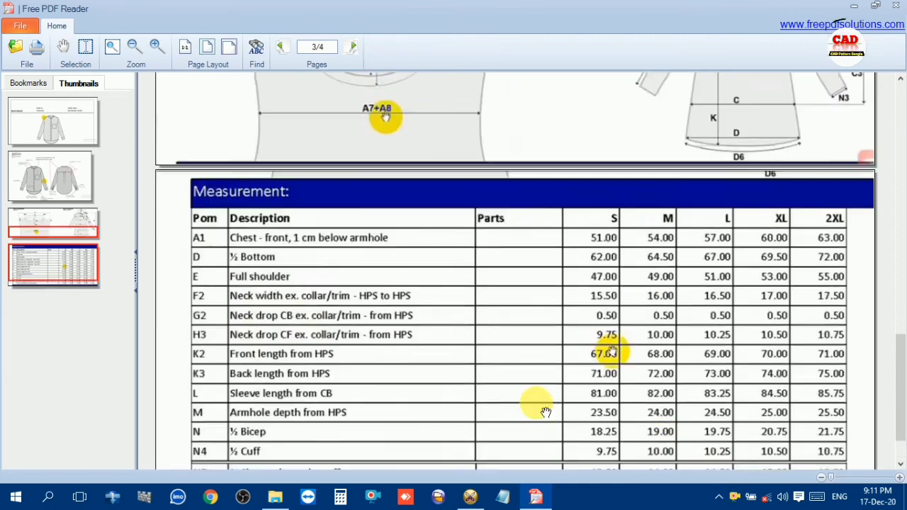
scroll(542, 411, "up", 2)
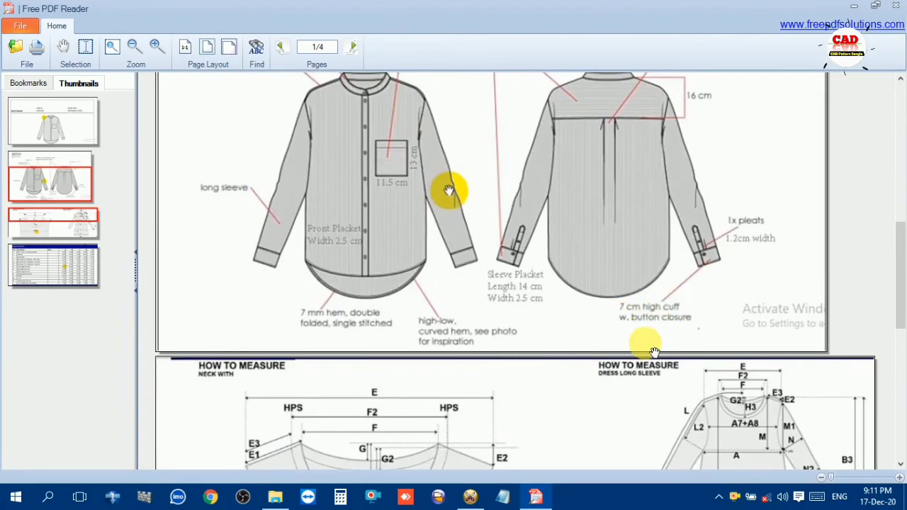
- Back in Optitex PDS, draw a line parallel to the sleeve's straight cuff end at 7 cm, extended both ways with points on the contour
left_click(470, 496)
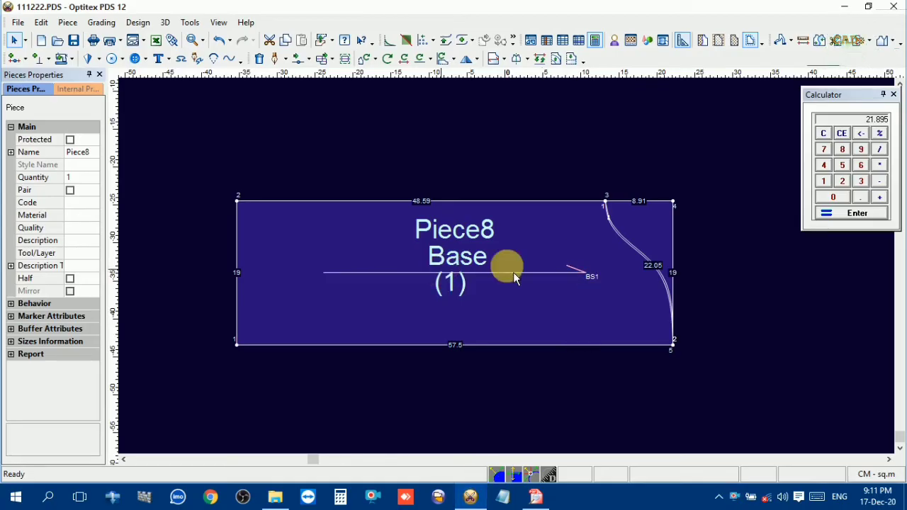
scroll(515, 275, "up", 1)
key("p")
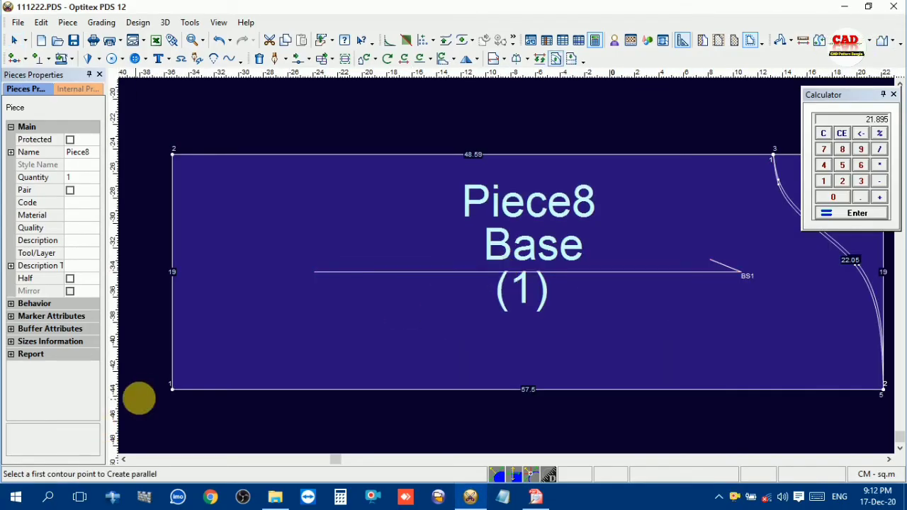
left_click(173, 389)
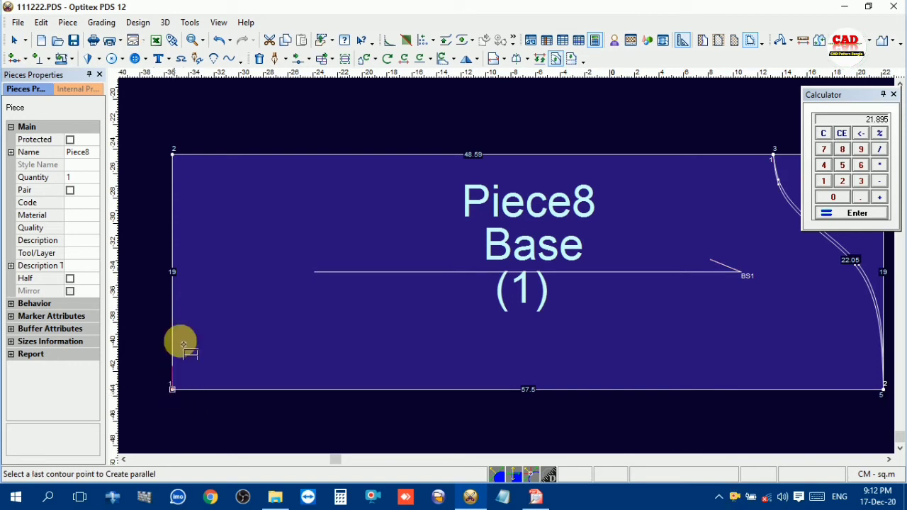
left_click(173, 154)
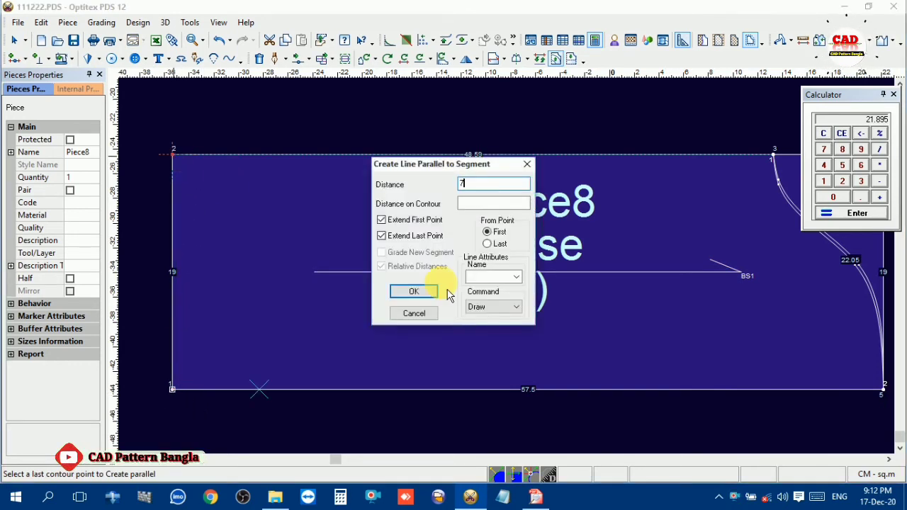
left_click(425, 295)
left_click(460, 275)
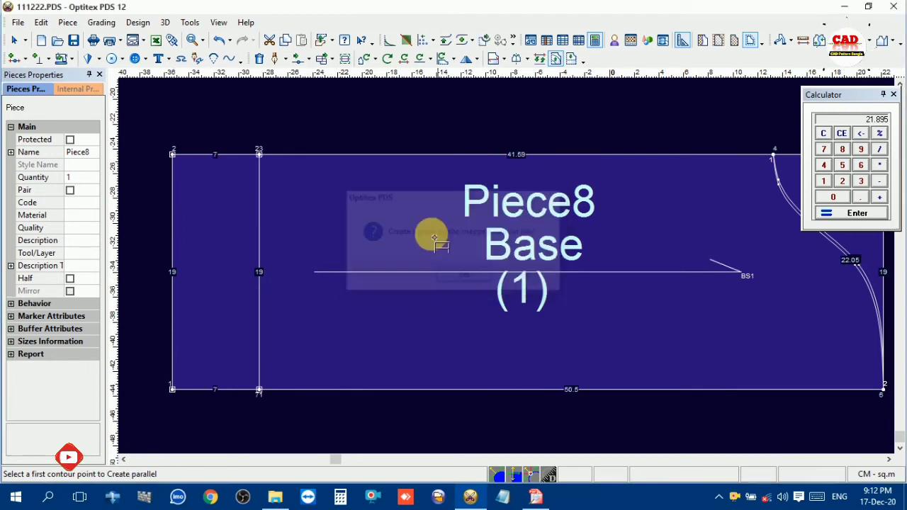
right_click(365, 112)
left_click(374, 121)
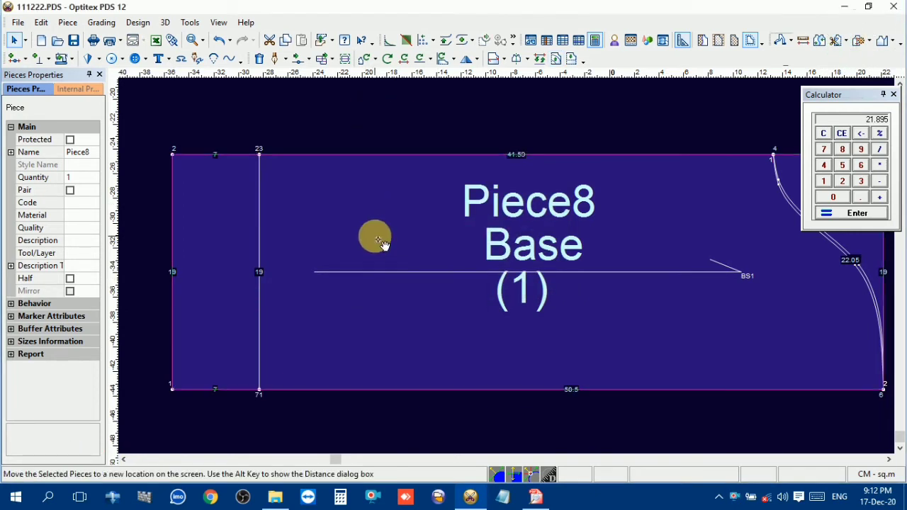
scroll(551, 269, "down", 3)
scroll(552, 268, "up", 2)
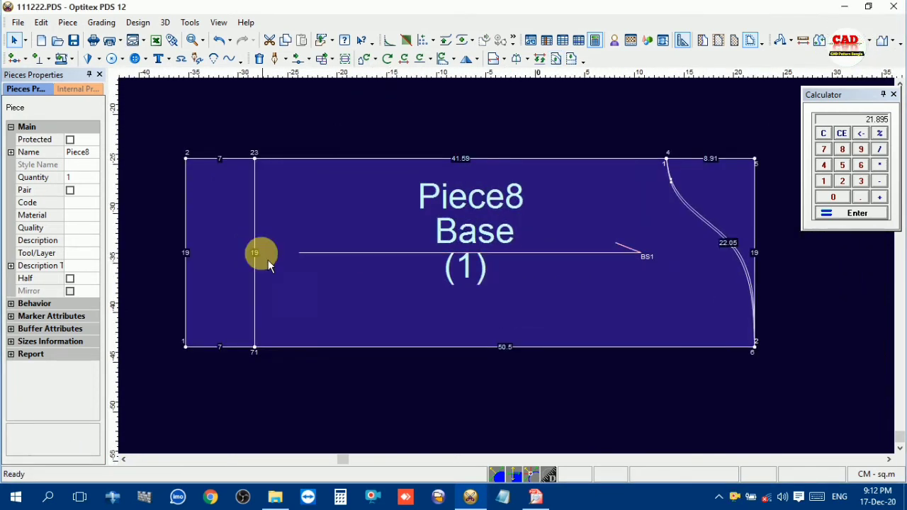
- Switch to Free PDF Reader and check the lower-sleeve measurements in the diagram and measurement table
left_click(535, 496)
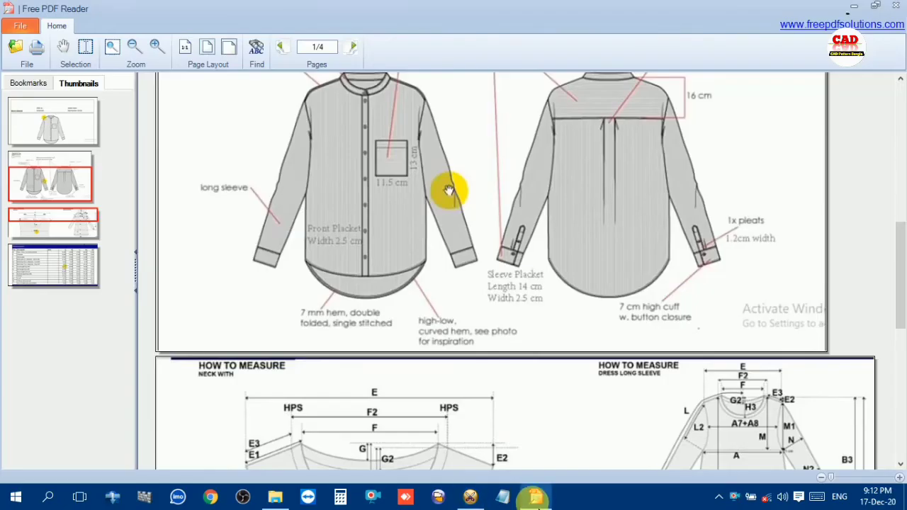
scroll(496, 425, "down", 3)
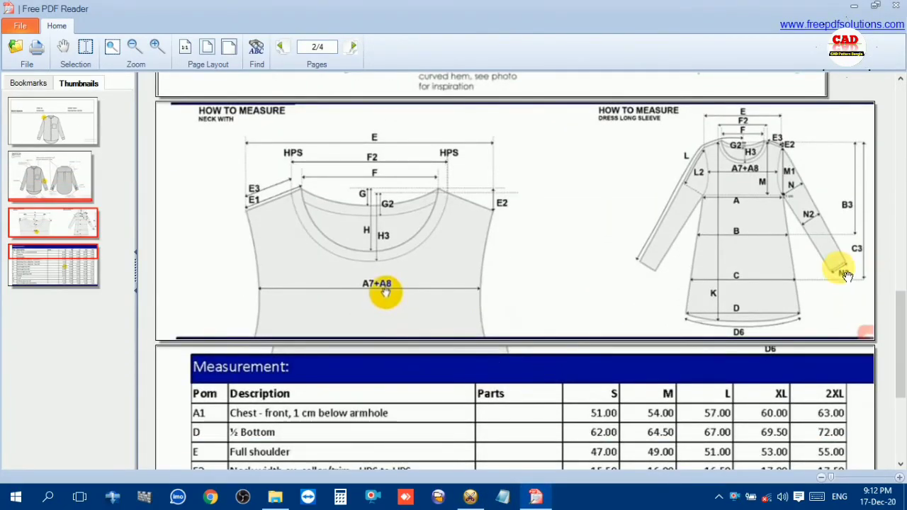
scroll(365, 425, "down", 3)
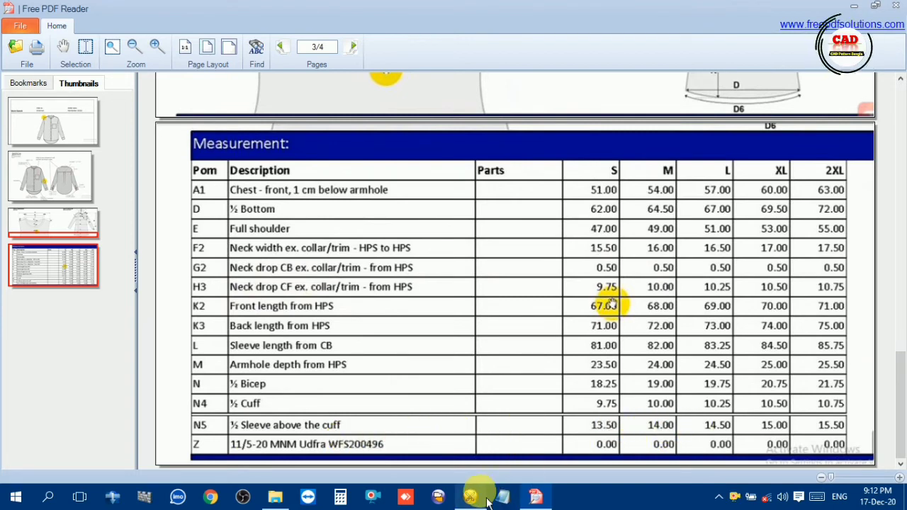
- Examine the placket, pleat and cuff notes on the PDF's shirt sketch, and double 14 on the calculator in Optitex PDS
scroll(637, 361, "up", 3)
scroll(637, 361, "up", 5)
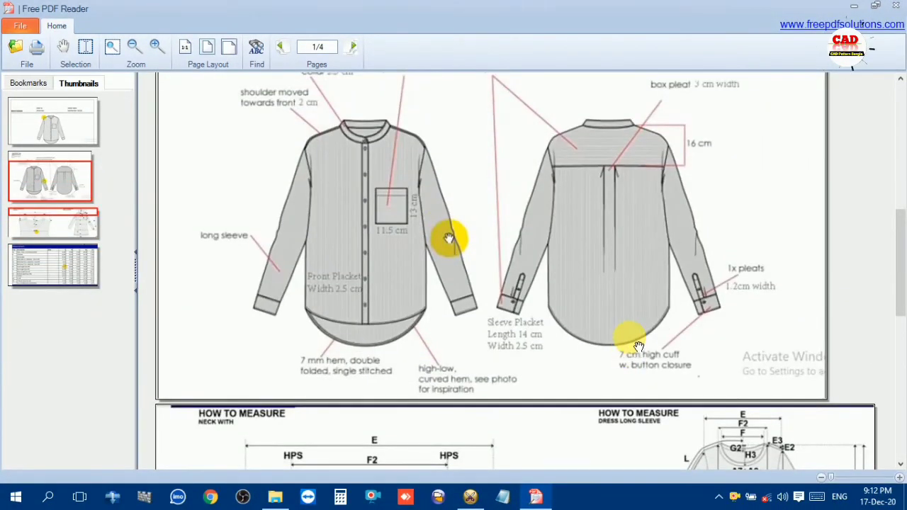
left_click(469, 496)
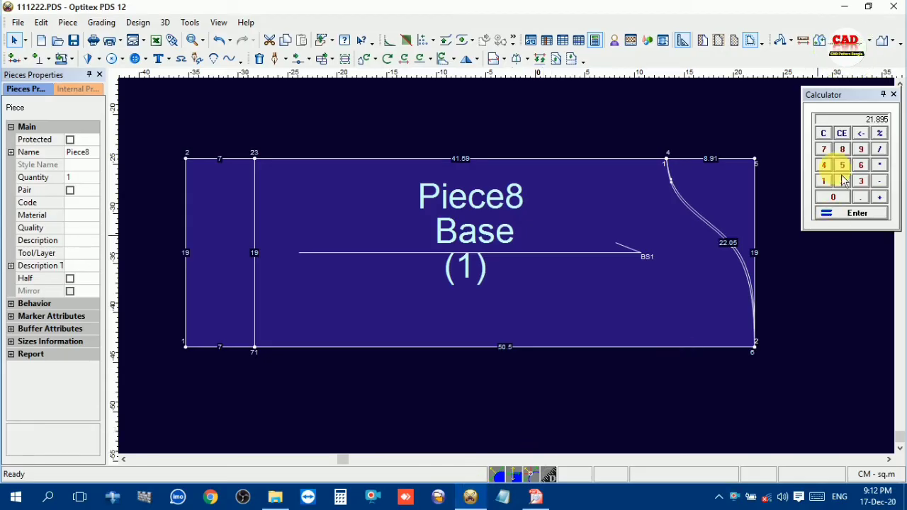
left_click(835, 138)
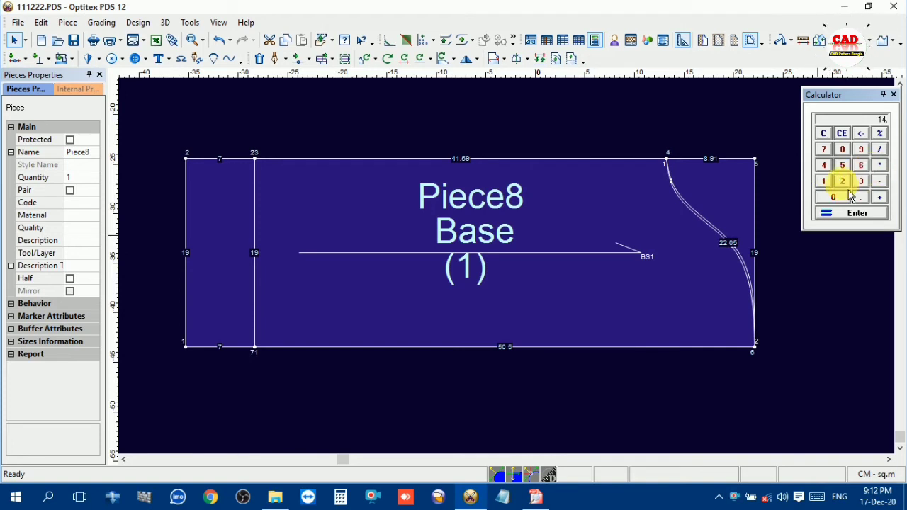
left_click(536, 497)
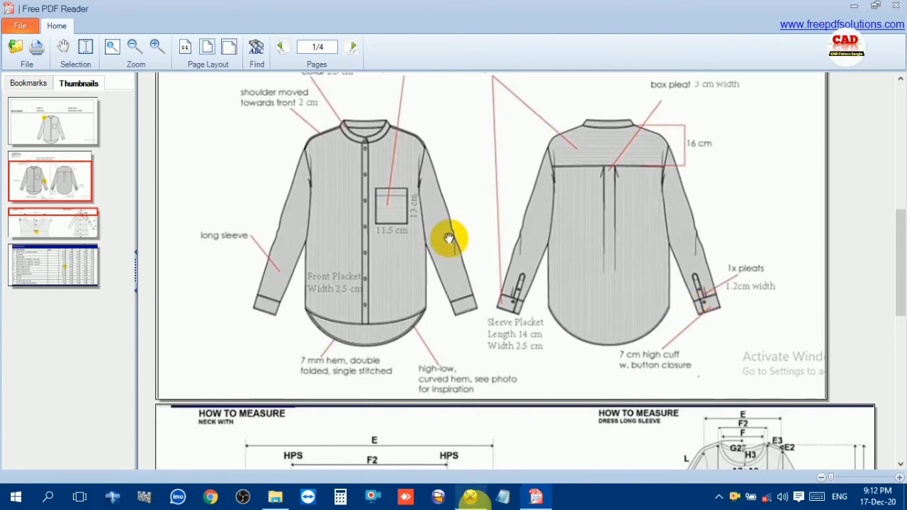
left_click(470, 497)
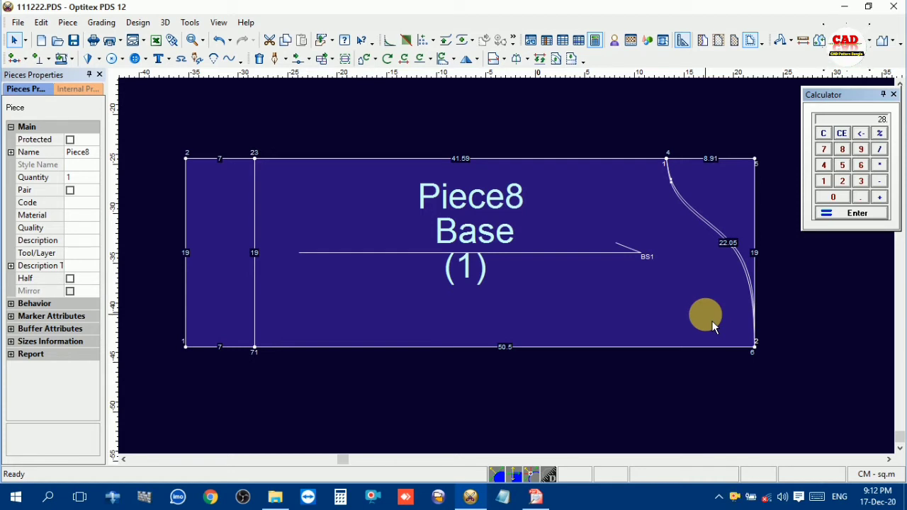
- On the calculator, add 3 to 28, check the PDF's pleat note, add 2.4, subtract 0.4 and divide by 2
type("31.")
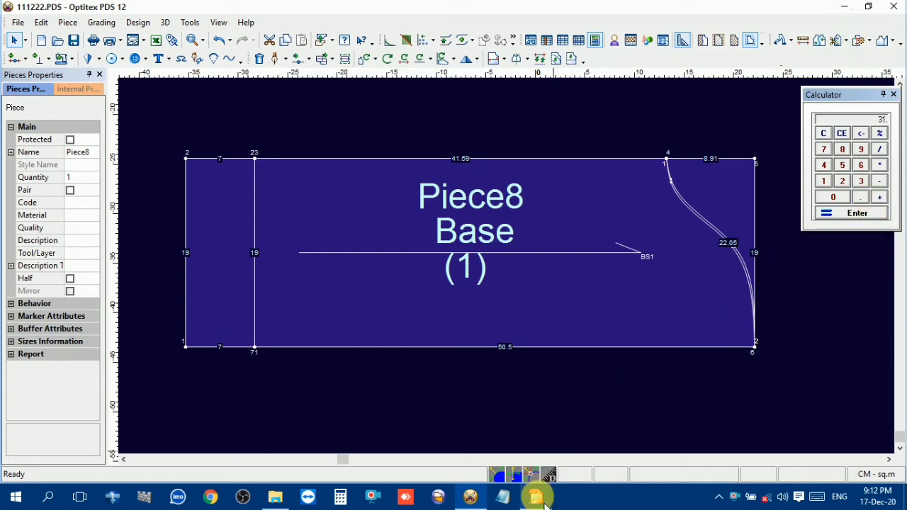
left_click(535, 497)
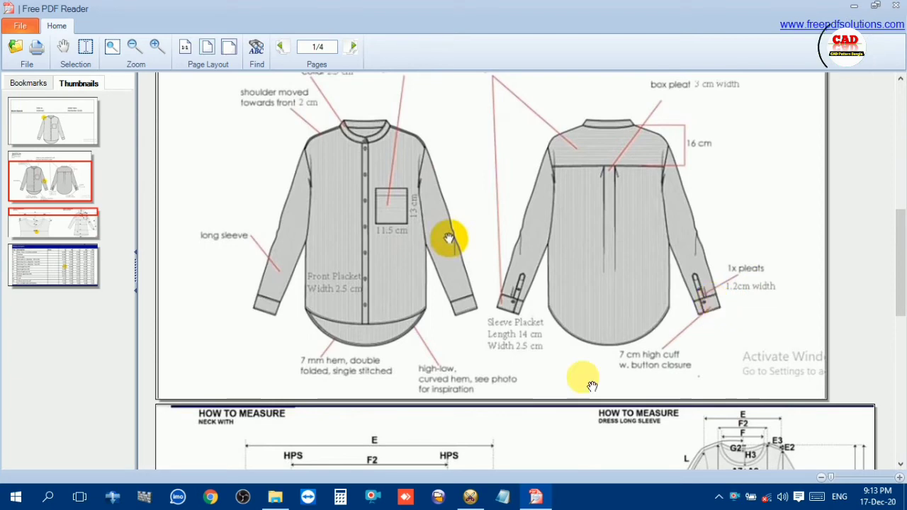
left_click(471, 497)
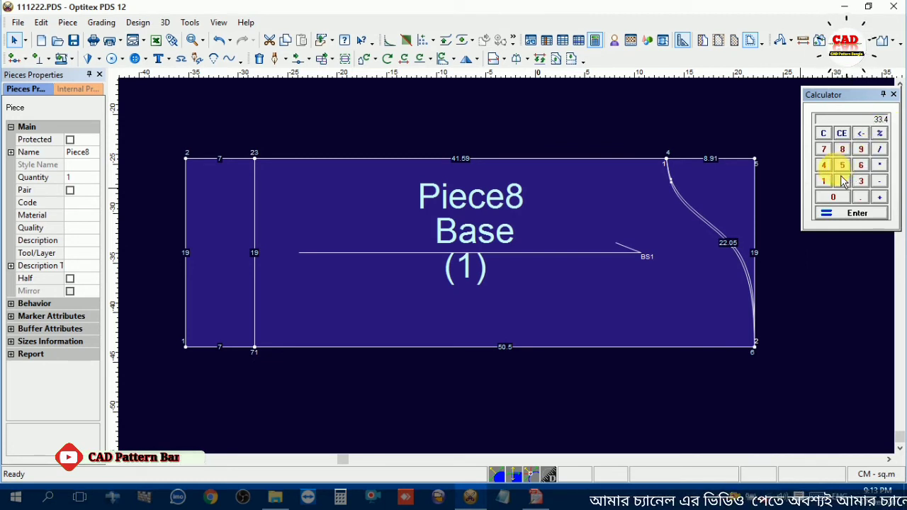
left_click(859, 197)
left_click(823, 164)
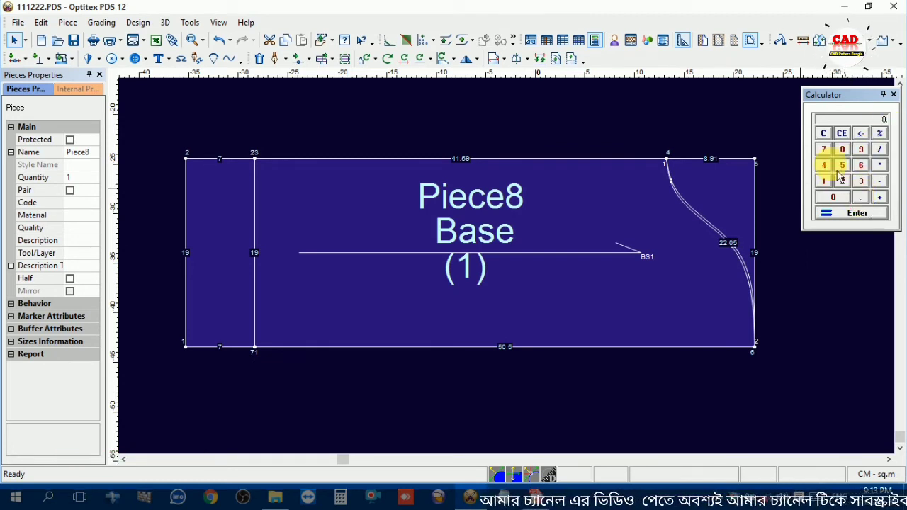
left_click(880, 151)
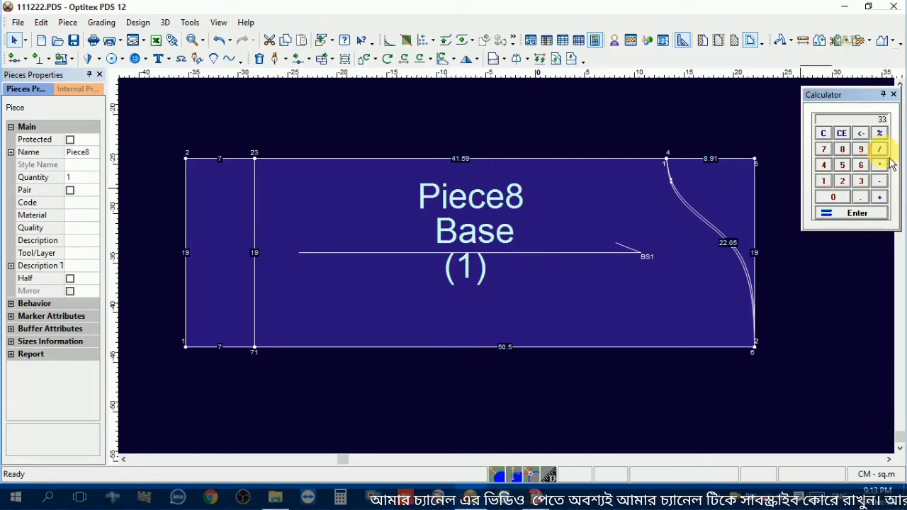
left_click(842, 181)
left_click(859, 213)
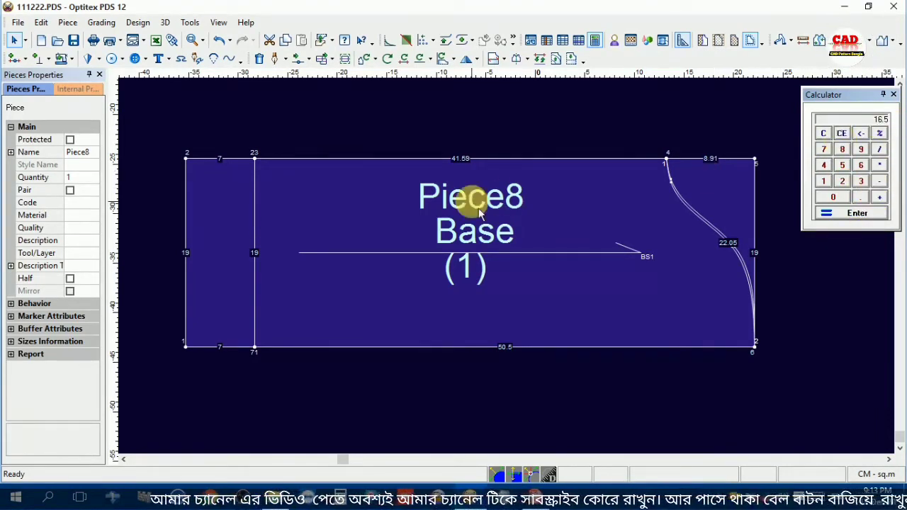
- Add a point on the internal cuff line 16.5 cm from the previous point, leaving 2.5 cm to the next point
key("Insert")
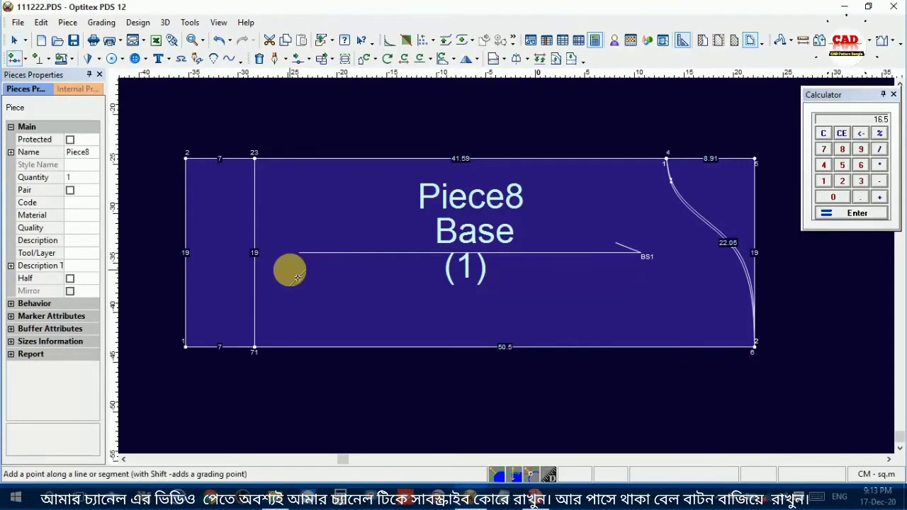
left_click(255, 308)
double_click(156, 281)
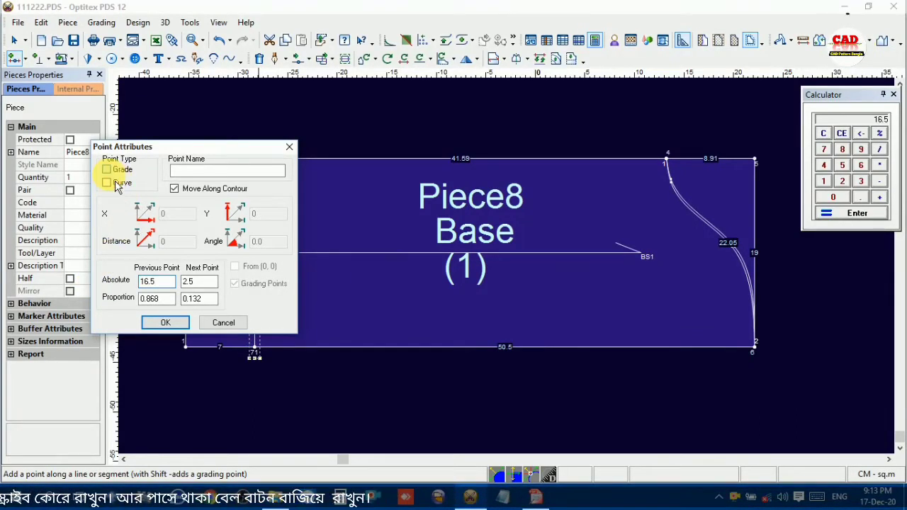
left_click(161, 321)
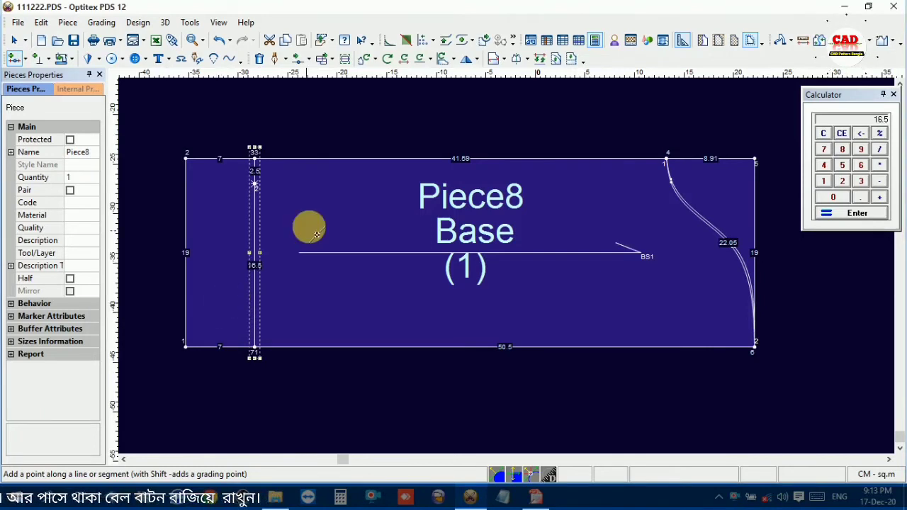
right_click(287, 101)
left_click(311, 125)
left_click(302, 219)
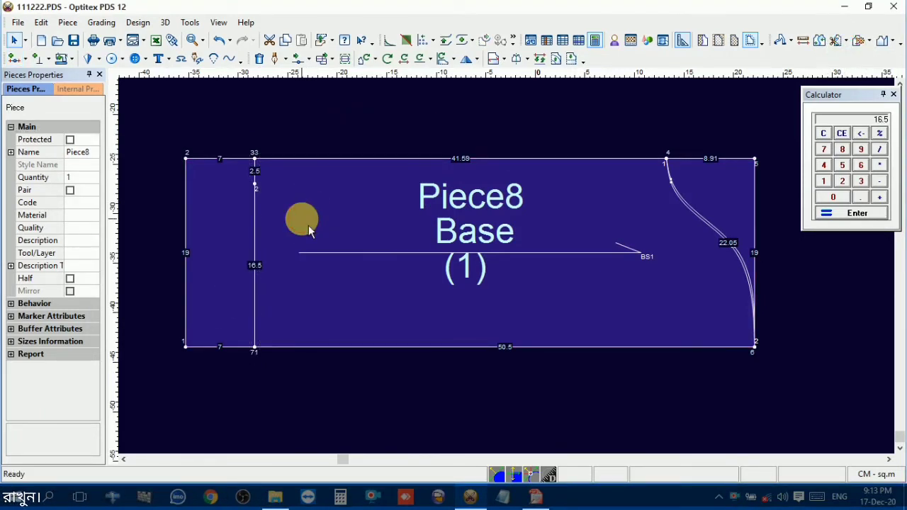
- Draw a straight internal line from the new cuff-line point to the underarm end of the sleeve-cap curve
key("d")
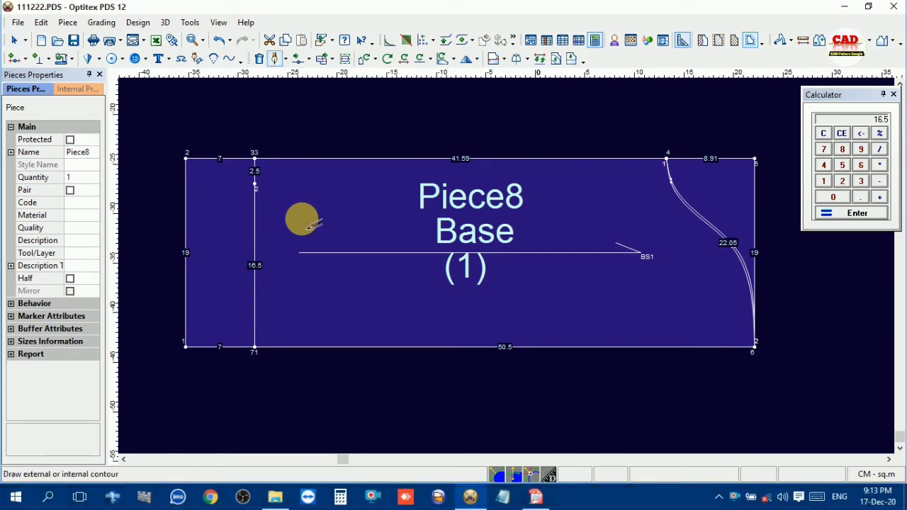
left_click(254, 184)
left_click(429, 324)
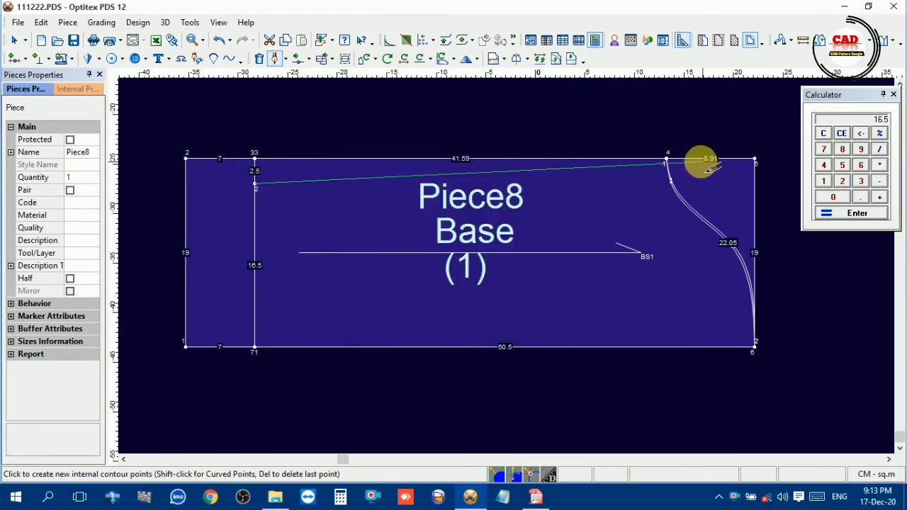
left_click(666, 160)
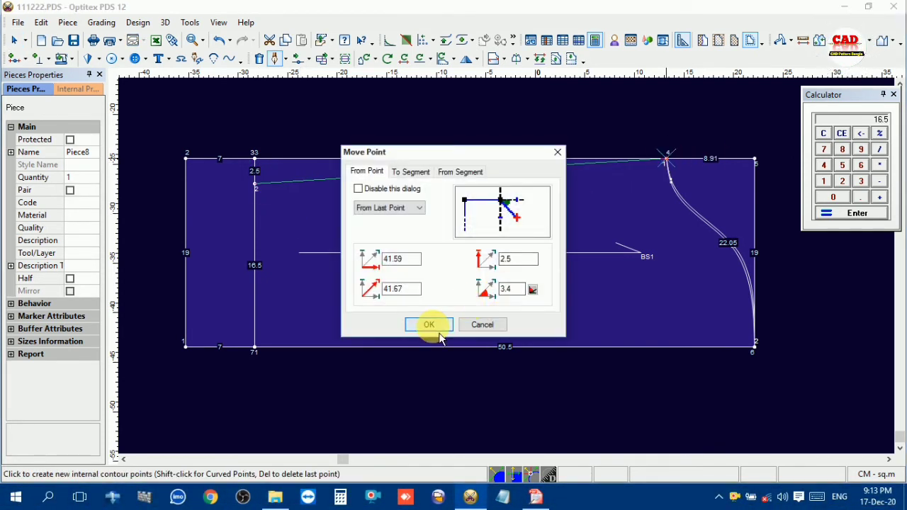
left_click(433, 326)
right_click(522, 99)
left_click(617, 152)
right_click(562, 104)
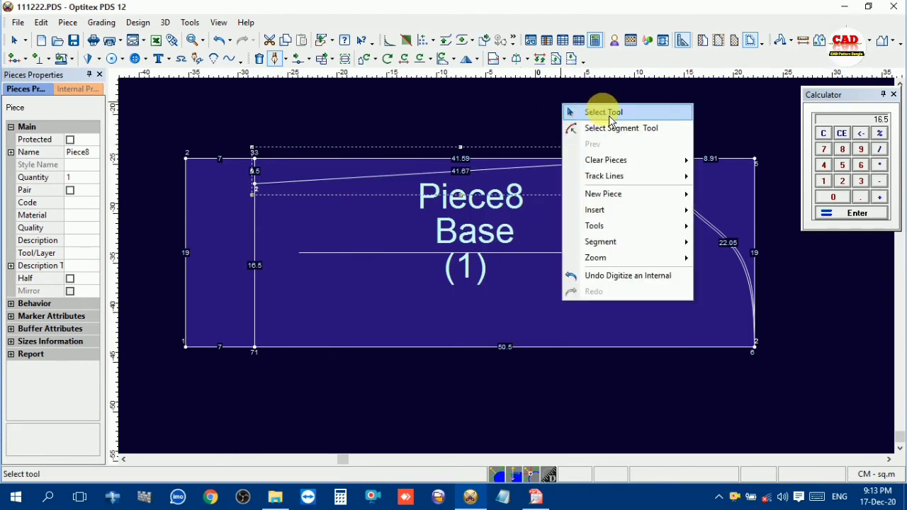
left_click(608, 114)
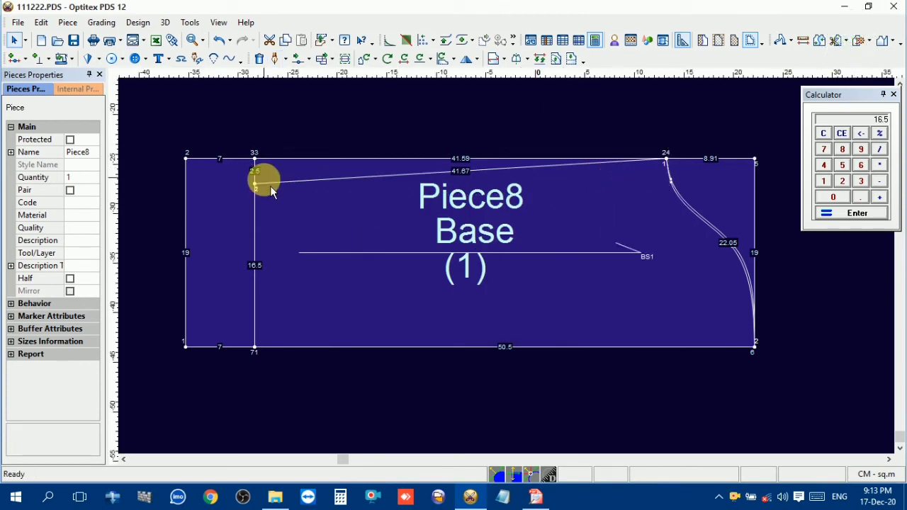
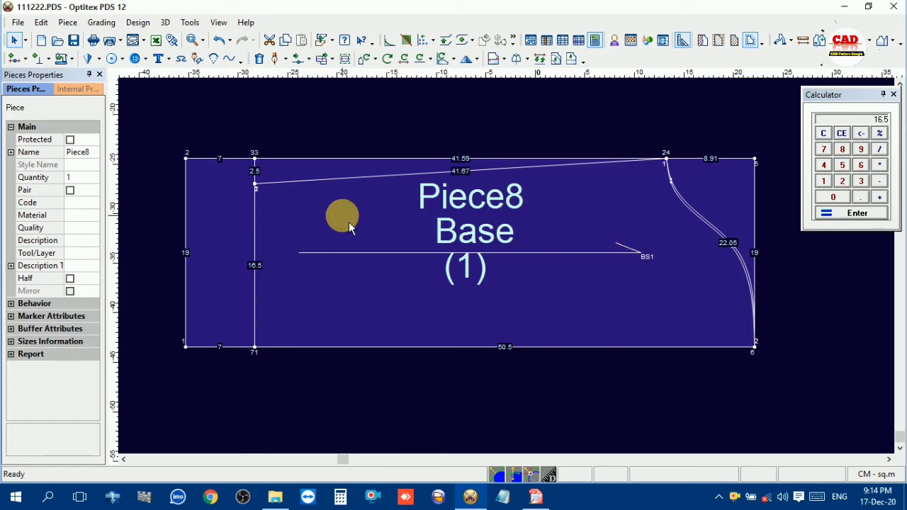
- Trace a new sleeve piece from the slanted underarm line, the 16.5 cm cuff segment, the 50.5 cm edge and the outer cap curve, placing it clear of the base
key("t")
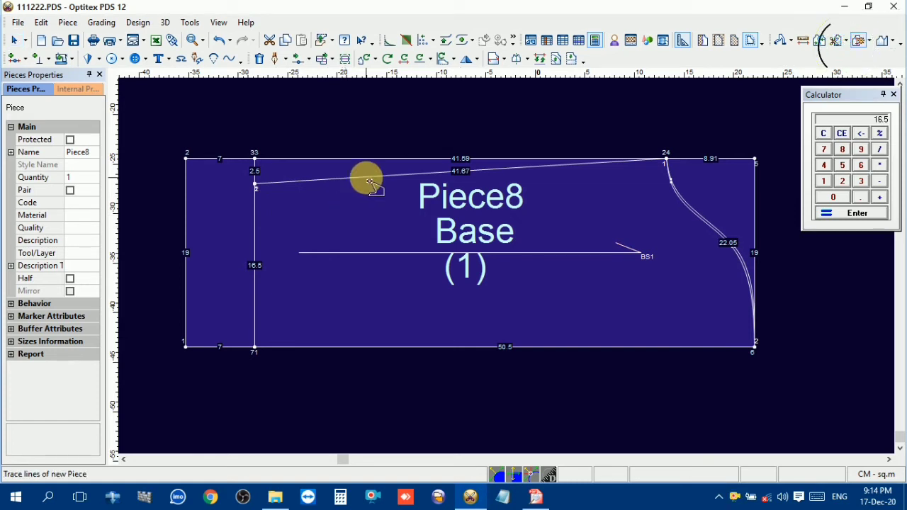
left_click(369, 181)
left_click(256, 265)
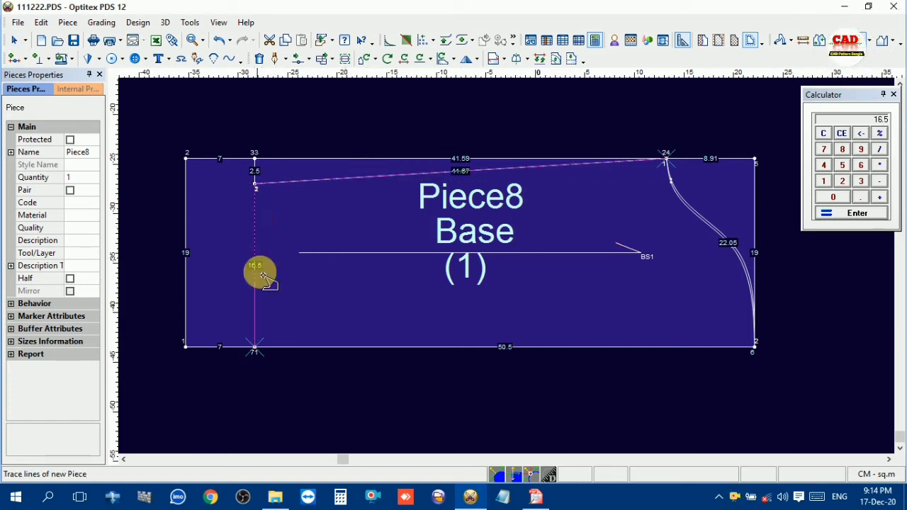
left_click(304, 346)
scroll(702, 228, "up", 2)
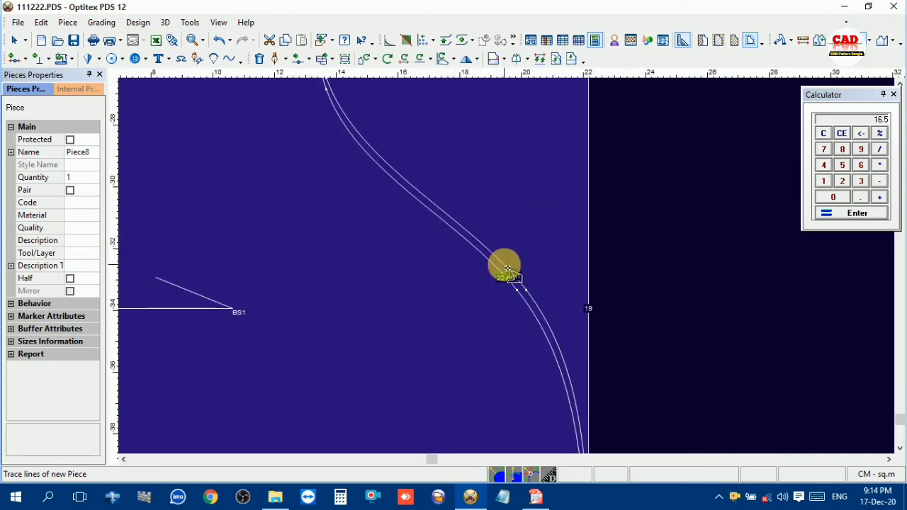
left_click(505, 265)
left_click(400, 275)
scroll(506, 265, "down", 3)
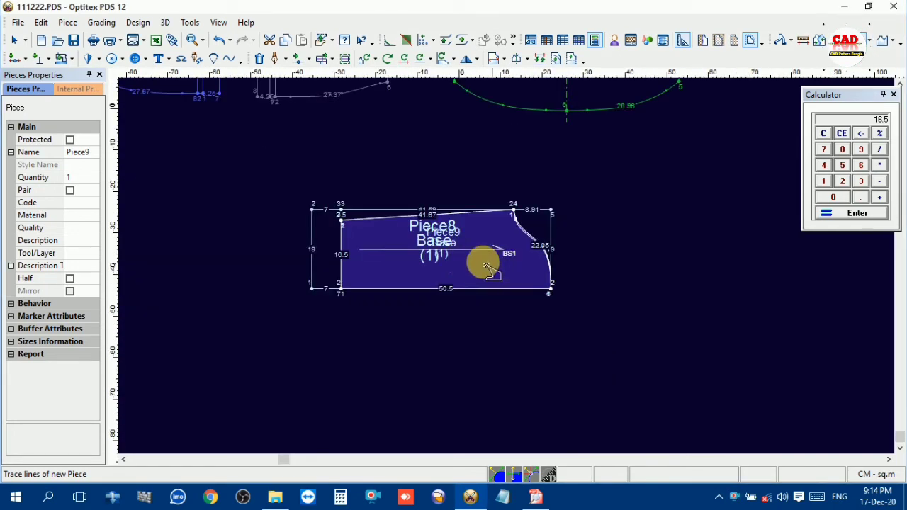
left_click(753, 270)
- Trace a second sleeve piece from the new piece's underarm, cuff and long straight edges and its inner cap curve, and leave the trace tool
scroll(516, 257, "up", 3)
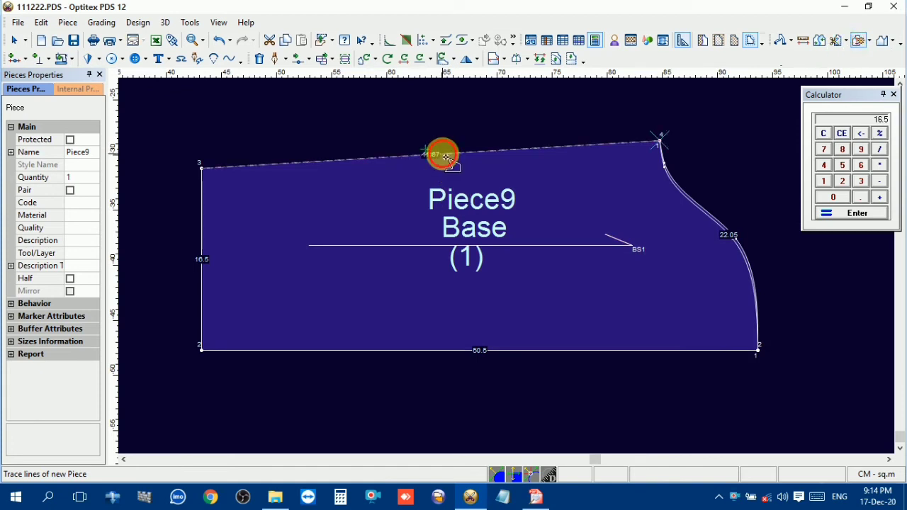
left_click(203, 239)
left_click(309, 350)
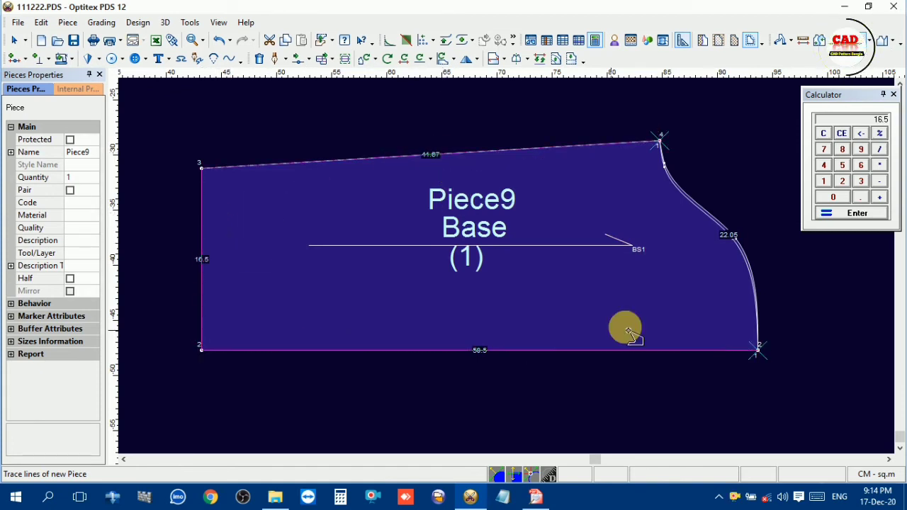
scroll(712, 251, "up", 2)
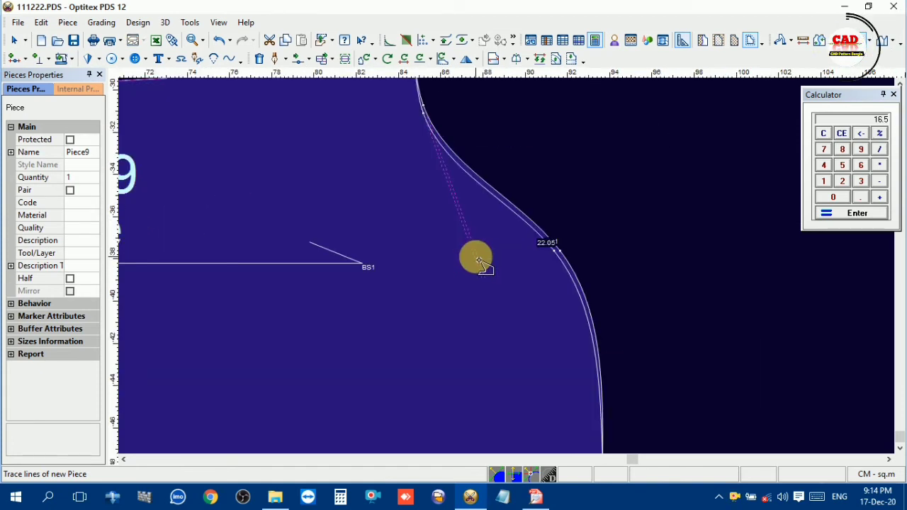
left_click(559, 254)
left_click(400, 275)
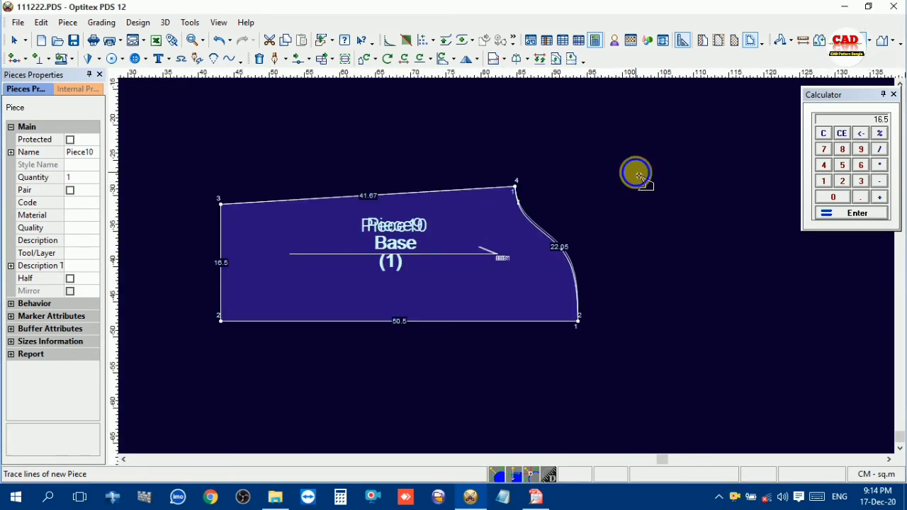
right_click(637, 177)
left_click(684, 181)
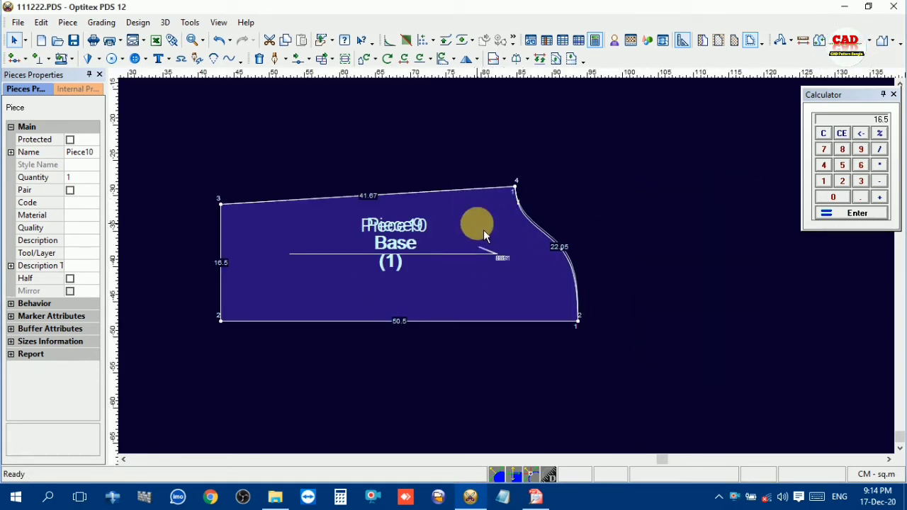
- Move Piece10 below Piece9 and flip it vertically so its long straight edge faces the other half
left_click(478, 287)
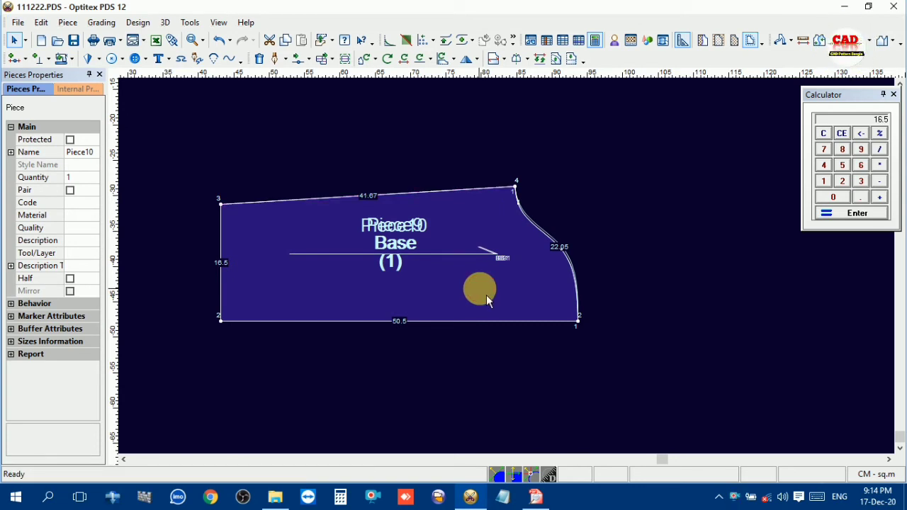
left_click_drag(486, 295, 515, 403)
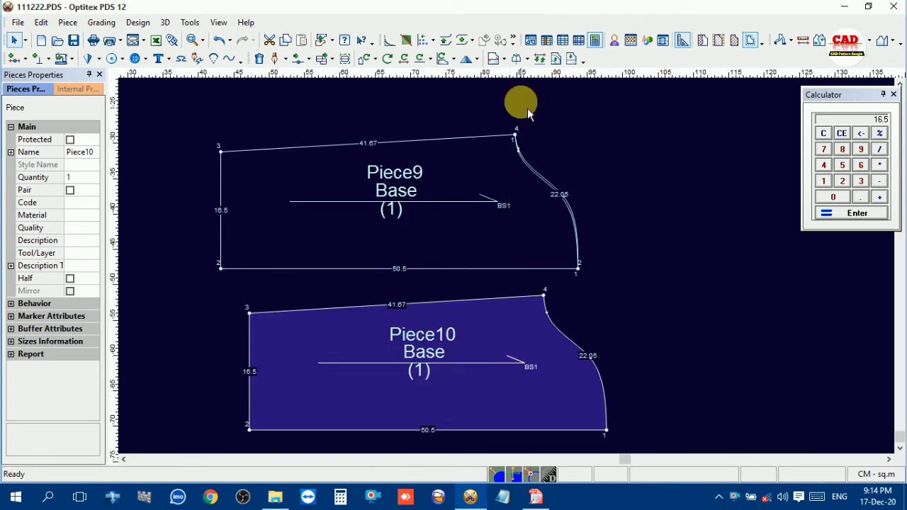
left_click(477, 59)
left_click(486, 97)
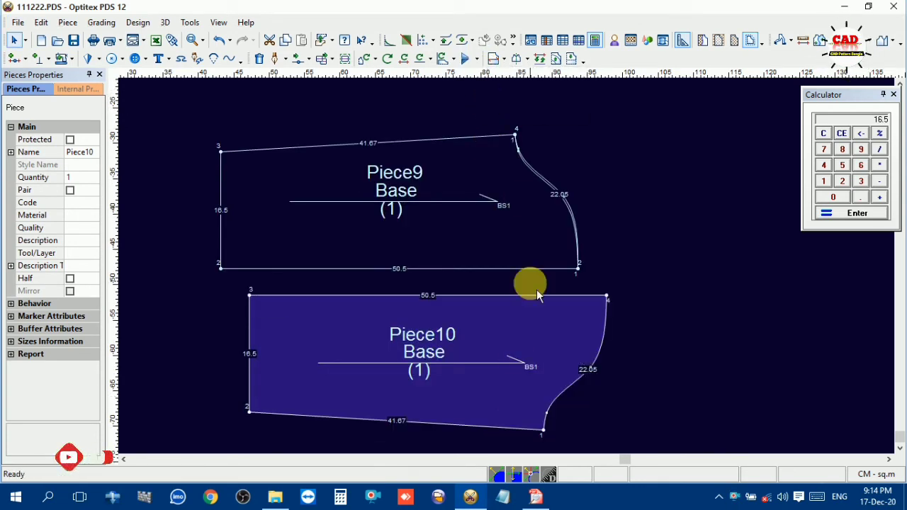
- Add a notch on Piece10's sleeve-cap curve about 8 cm from the long straight edge and leave the notch tool
scroll(583, 364, "up", 1)
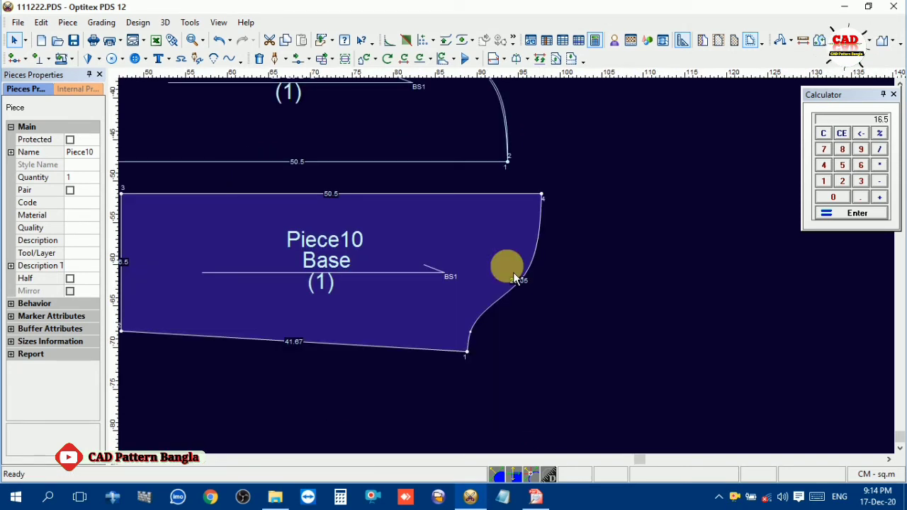
key("n")
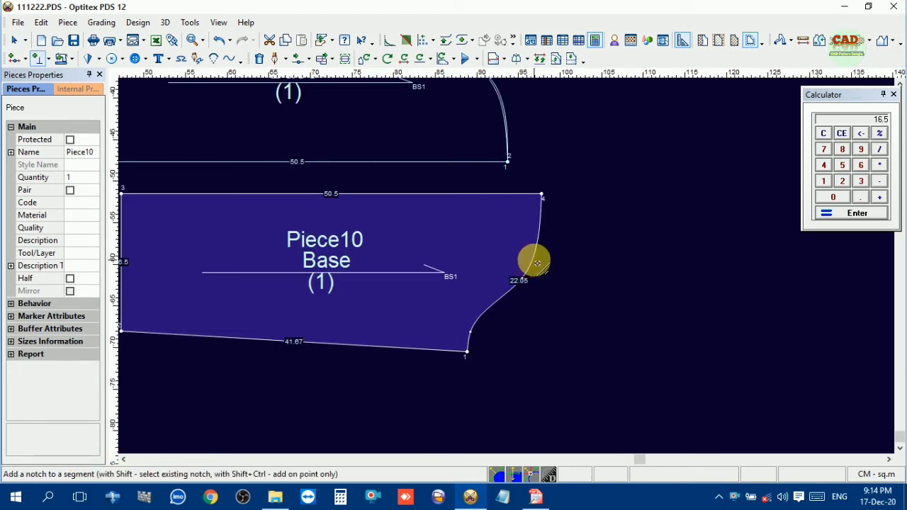
left_click(537, 262)
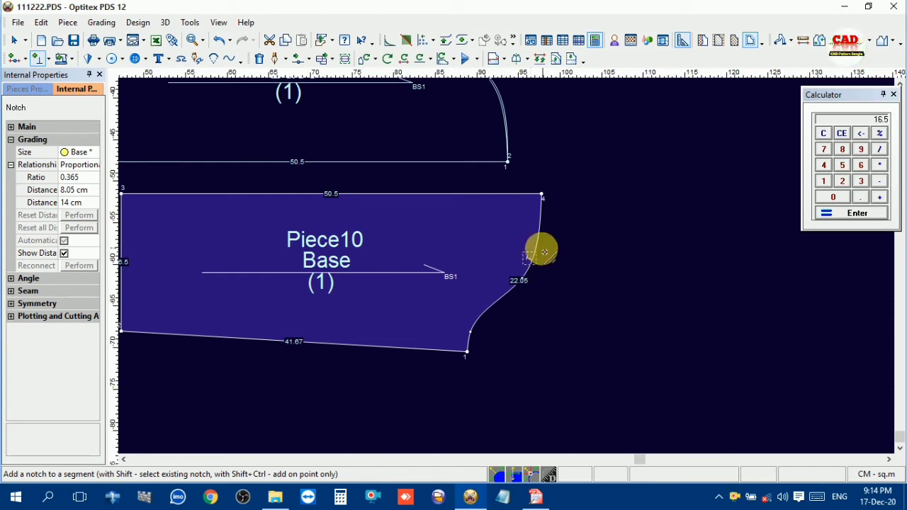
right_click(571, 208)
left_click(623, 220)
left_click(435, 225)
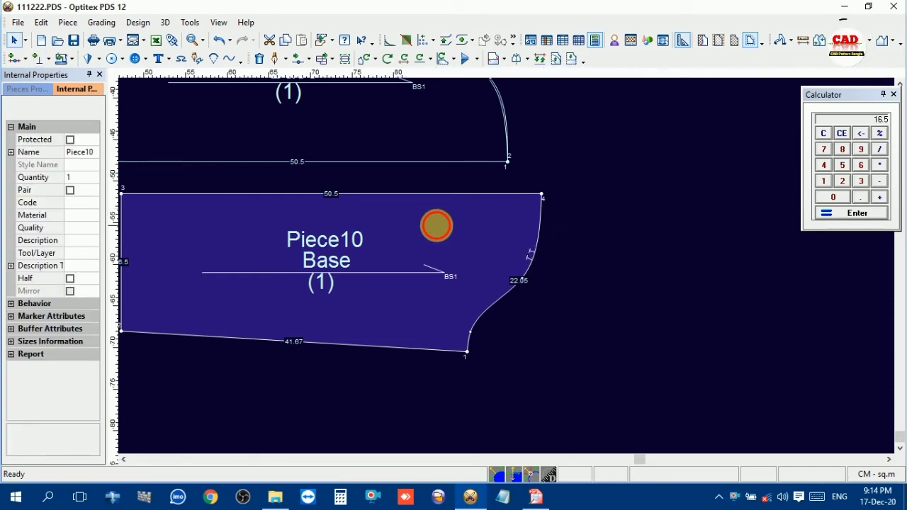
- Delete the inner internal cap curve from Piece9, keeping only its outer cap contour
scroll(436, 190, "down", 1)
scroll(507, 255, "down", 2)
scroll(538, 188, "up", 4)
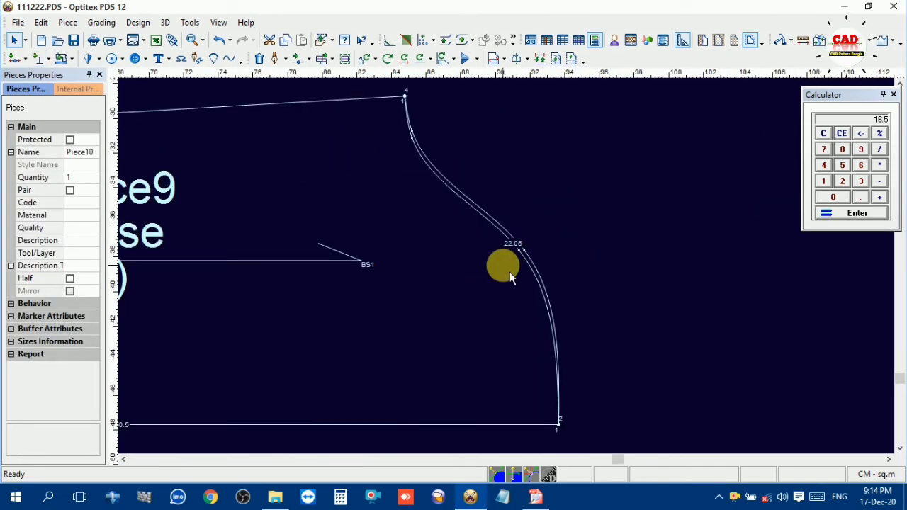
left_click(519, 276)
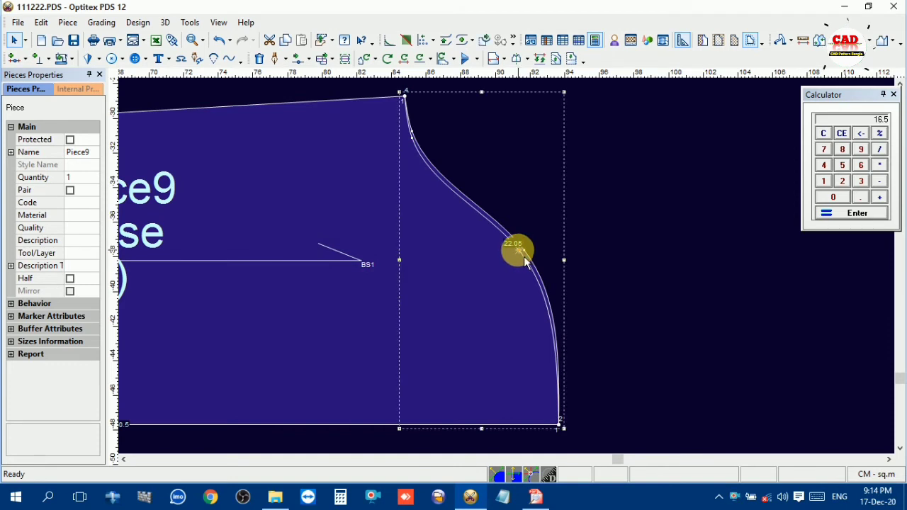
key("Delete")
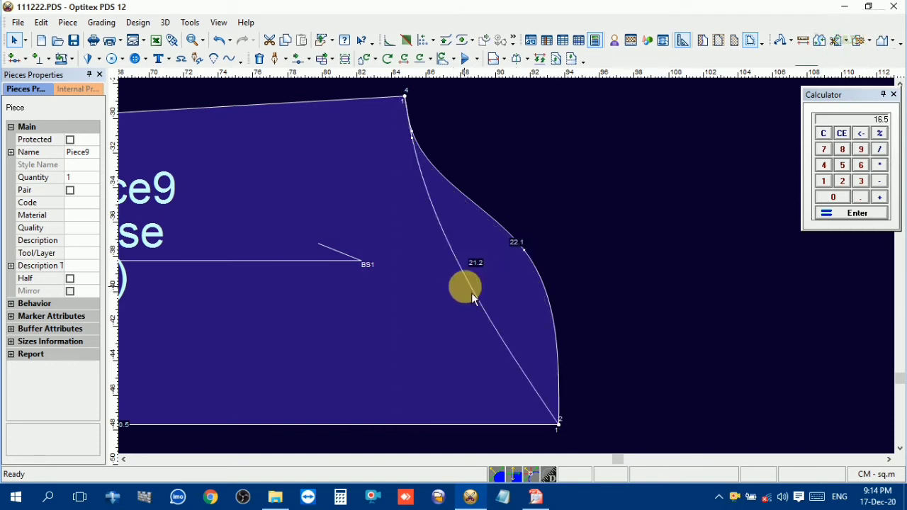
left_click(474, 292)
key("Delete")
scroll(506, 277, "down", 3)
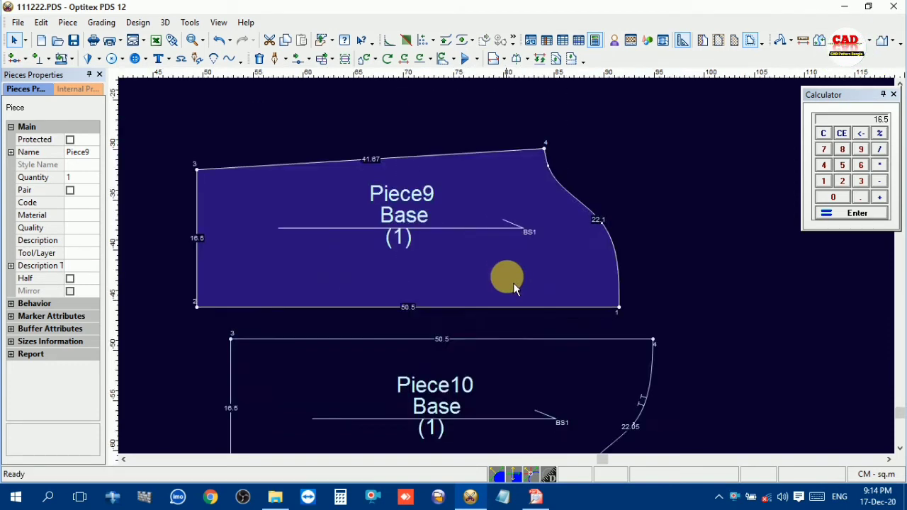
- Join Piece10 and Piece9 along their 50.5 cm straight edges into one full sleeve and leave the join tool
left_click(522, 361)
key("j")
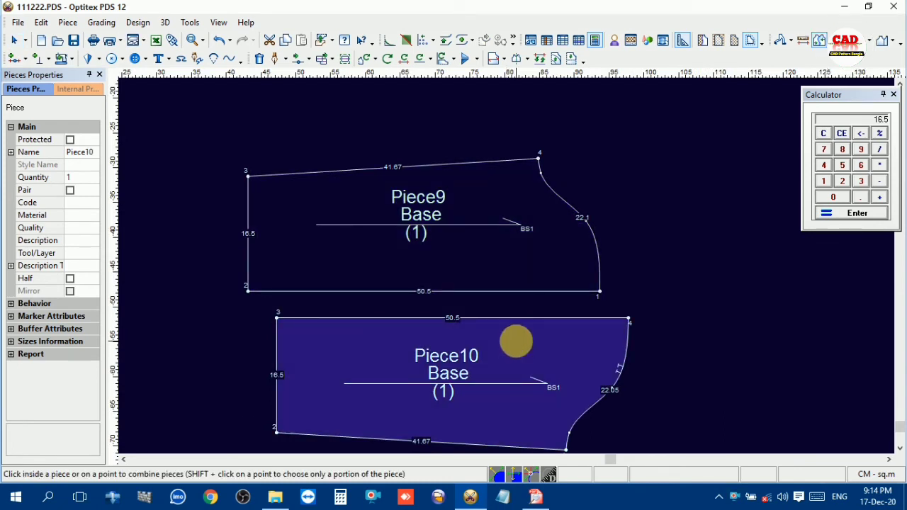
left_click(523, 348)
left_click(530, 264)
left_click(170, 216)
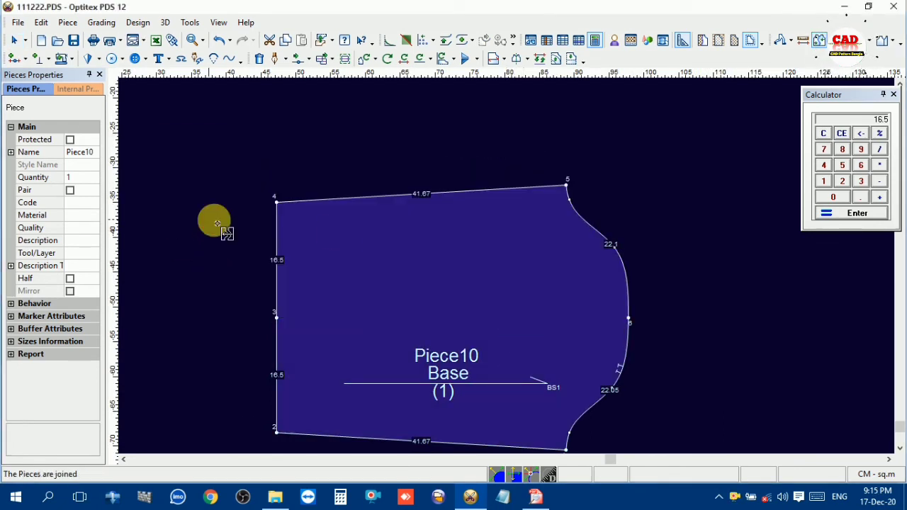
right_click(643, 176)
left_click(680, 180)
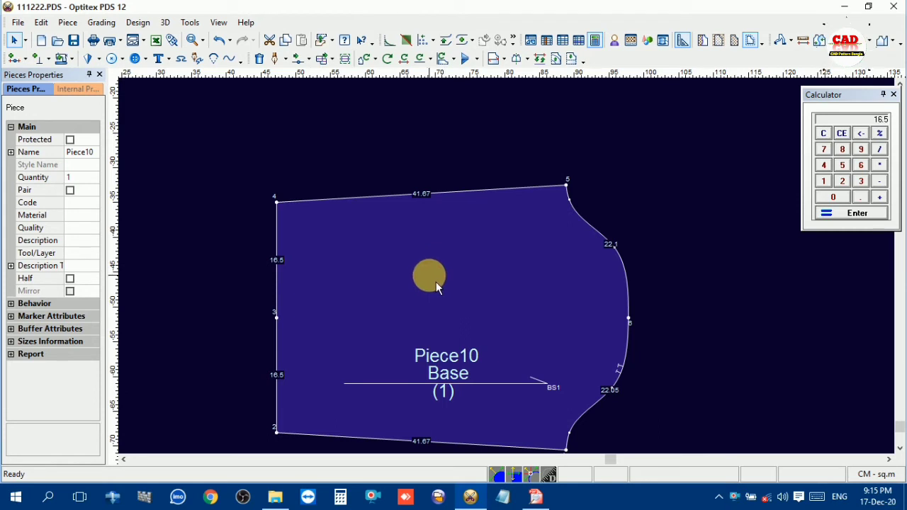
- Draw a straight internal line on the joined sleeve from the cuff's midpoint to the top of the cap
key("d")
left_click(276, 317)
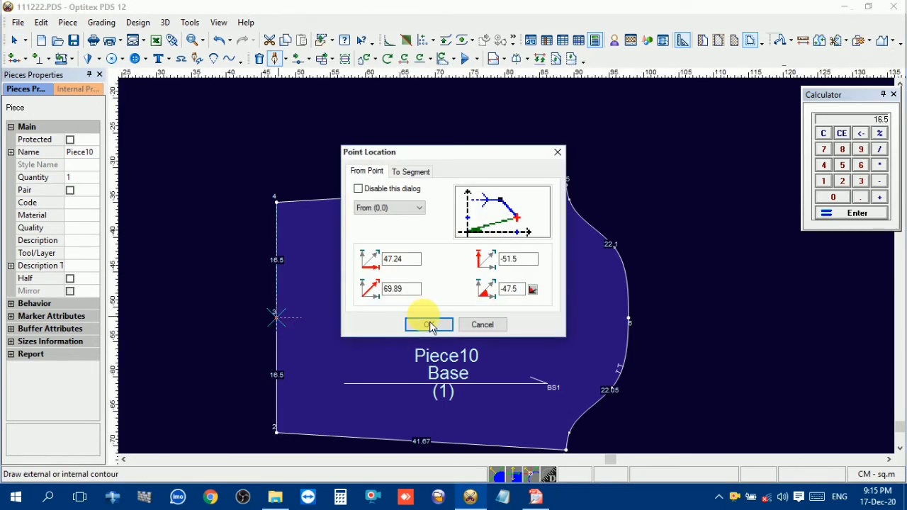
left_click(428, 325)
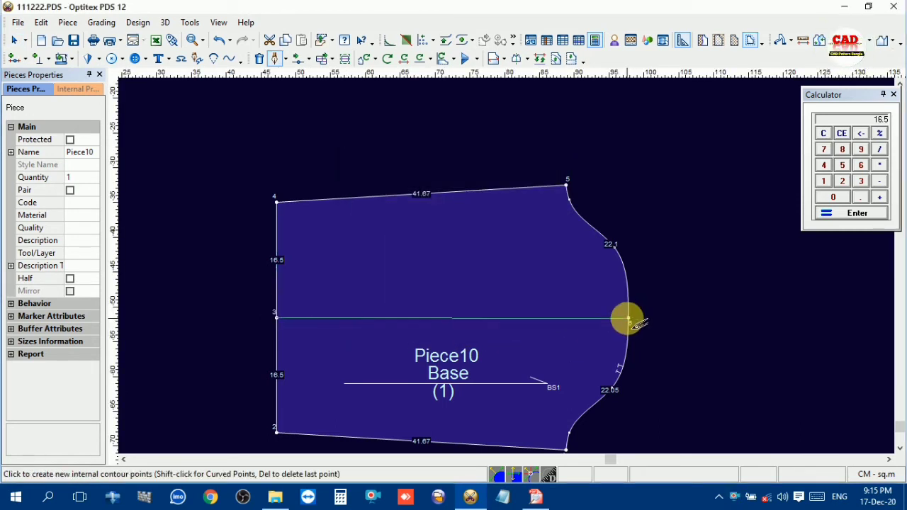
left_click(628, 320)
left_click(422, 324)
right_click(648, 207)
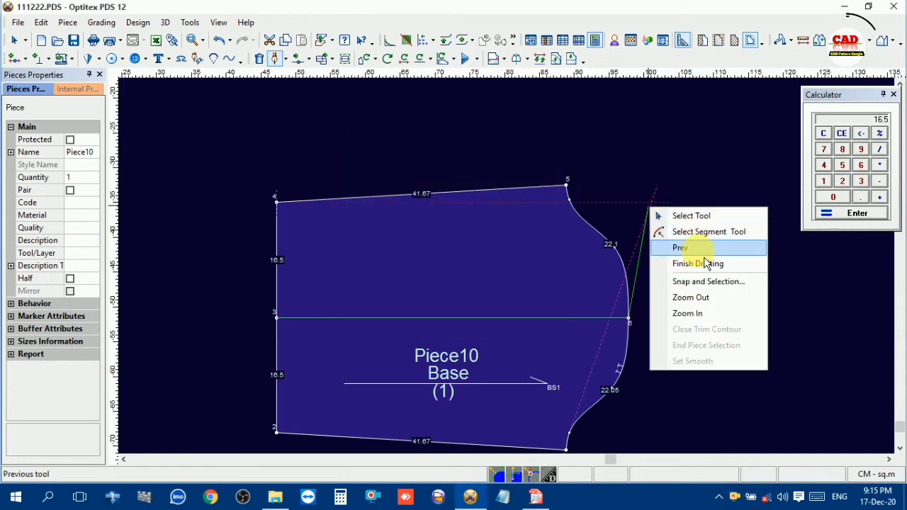
left_click(704, 264)
right_click(680, 205)
left_click(701, 213)
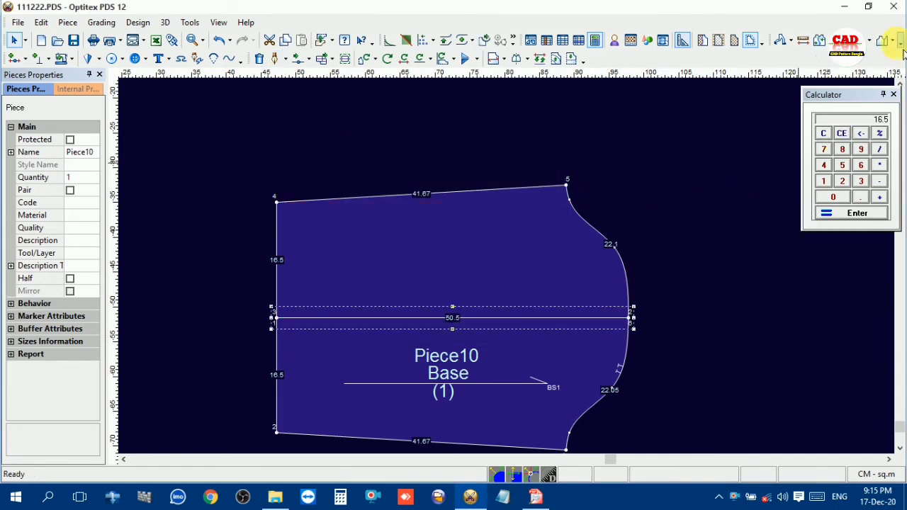
- Fold the sleeve in along its centre line to compare the front and back cap curves, and undo the fold
left_click(900, 43)
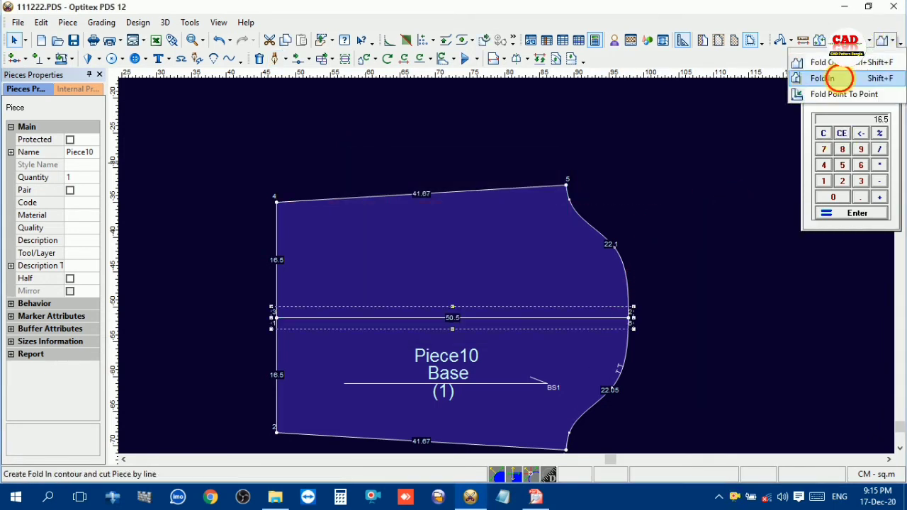
left_click(836, 78)
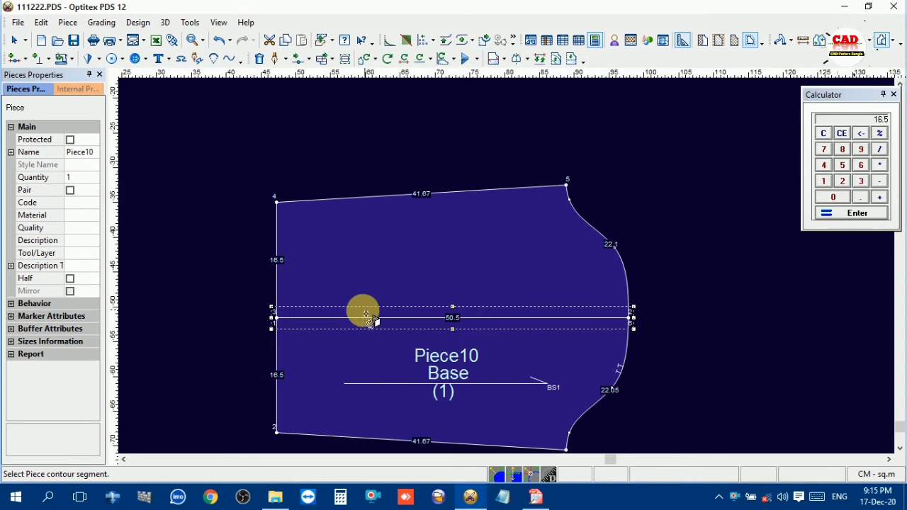
left_click(281, 322)
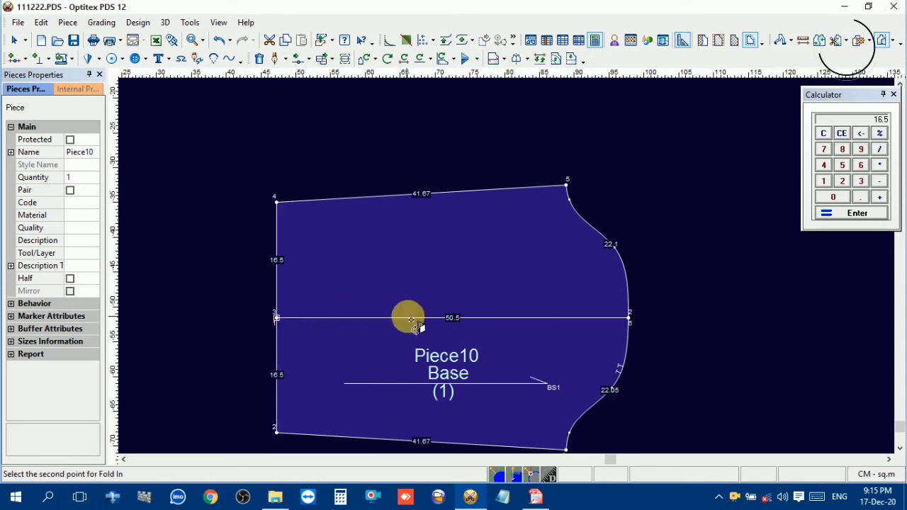
left_click(632, 322)
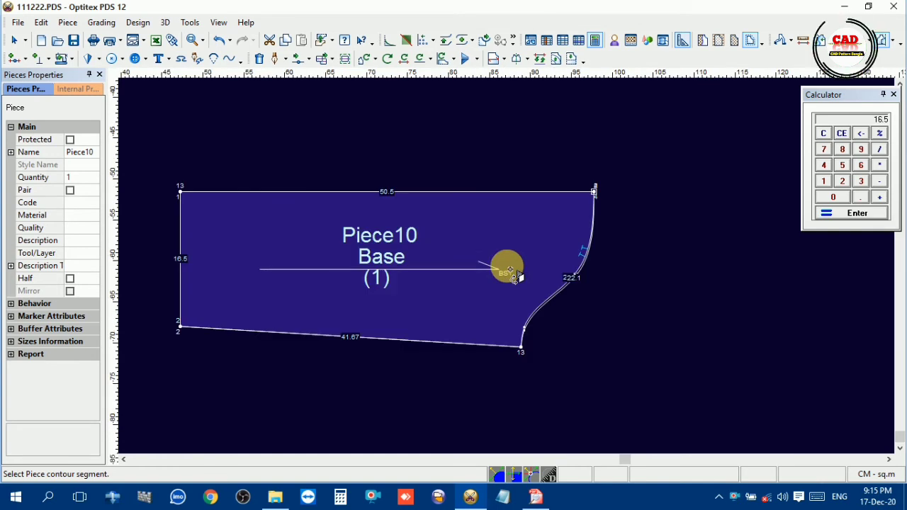
left_click(515, 275)
right_click(711, 106)
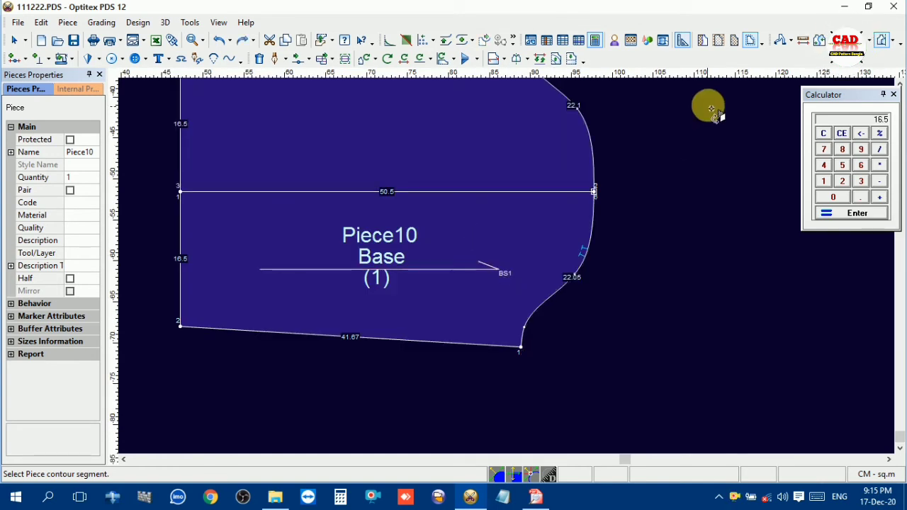
left_click(730, 101)
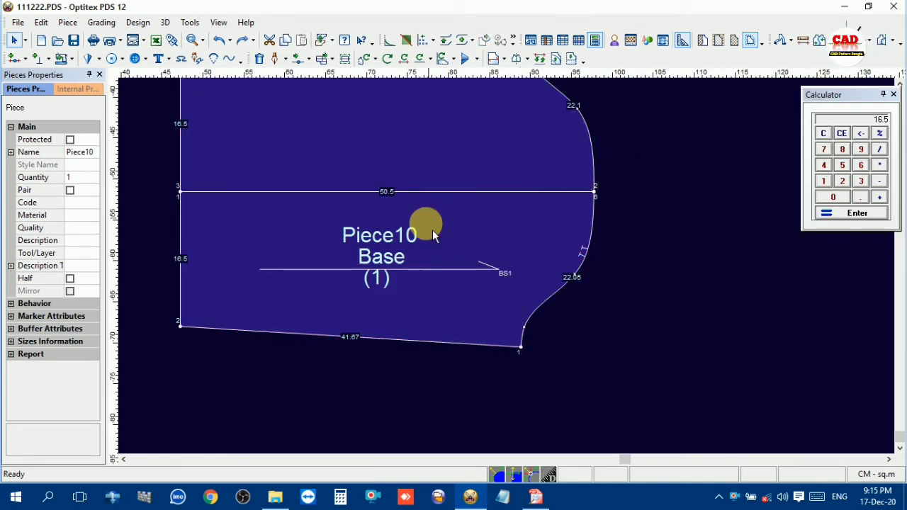
- Delete Piece8, the base draft from which the sleeve halves were traced
scroll(492, 250, "down", 4)
left_click(389, 247)
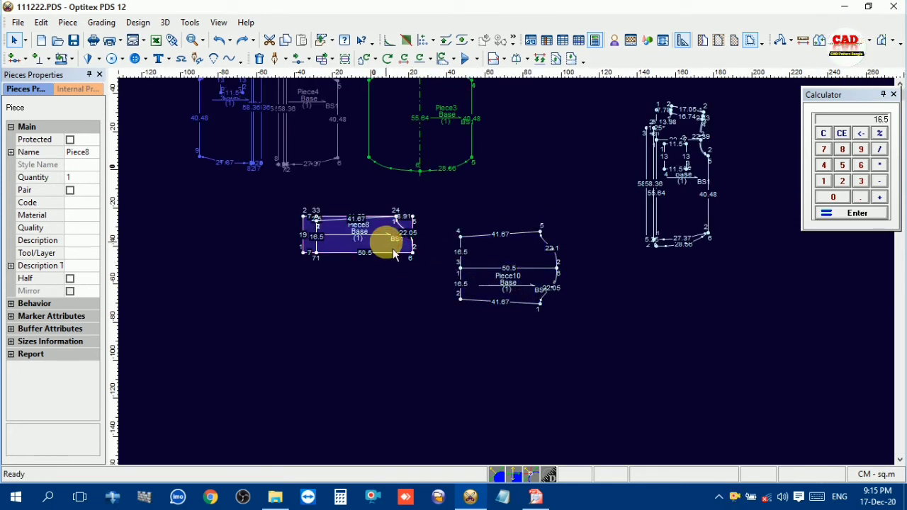
key("Delete")
- Move the joined sleeve Piece10 beneath the shirt's two front pieces
left_click(457, 281)
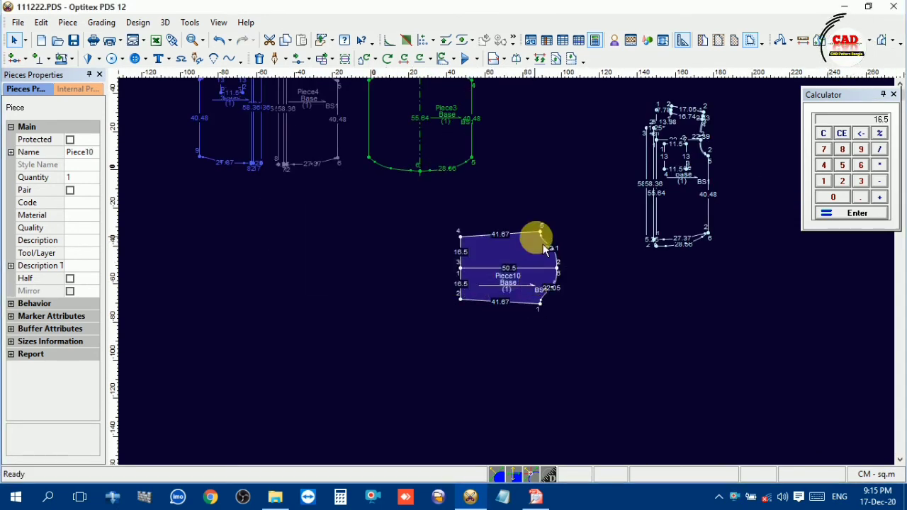
scroll(555, 266, "down", 3)
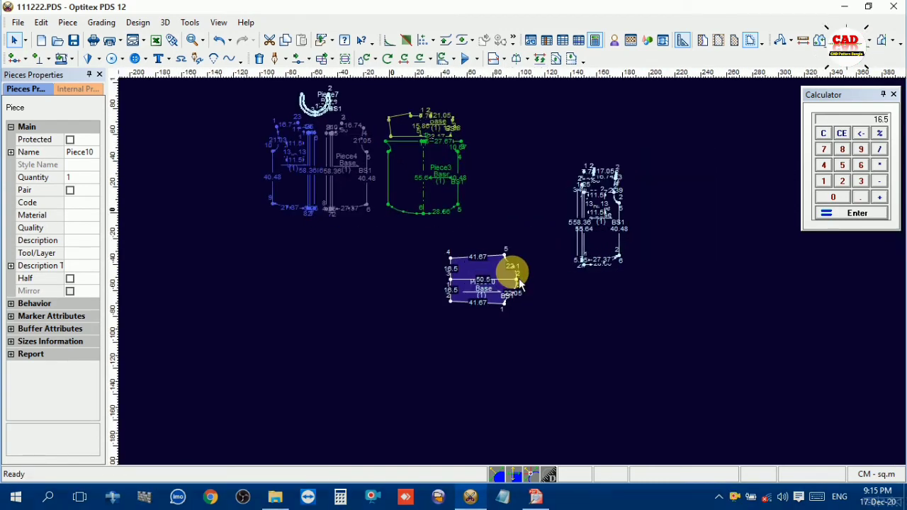
left_click_drag(515, 282, 322, 256)
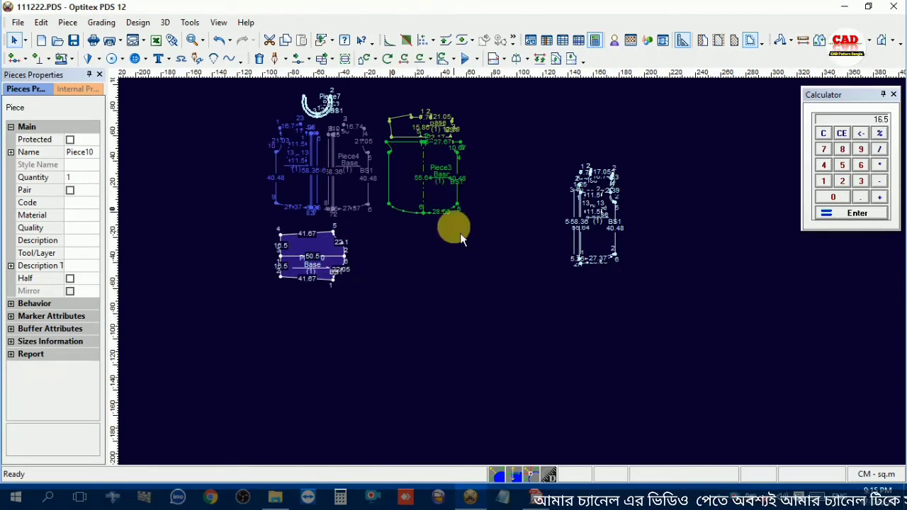
- Review the back, front, yoke, collar and sleeve pieces to check which shirt parts are drafted
scroll(489, 255, "up", 3)
left_click(506, 268)
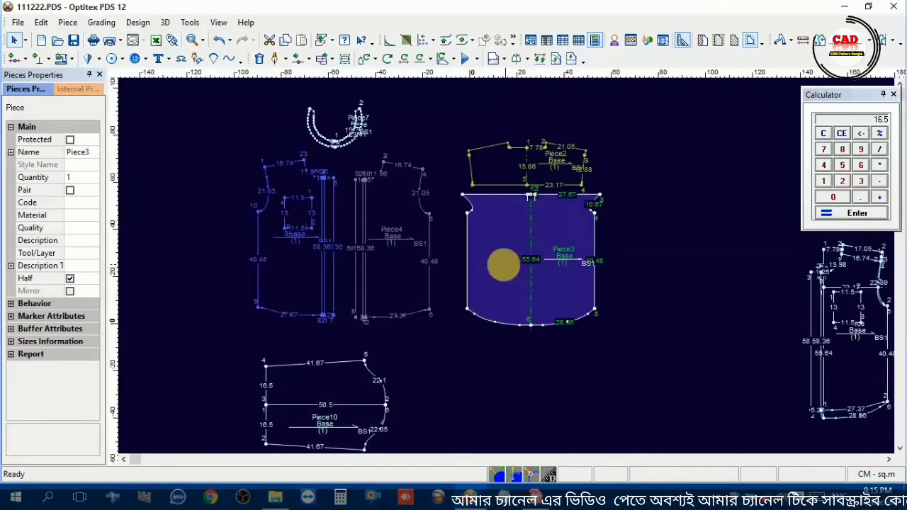
left_click(418, 246)
left_click(317, 218)
left_click(497, 186)
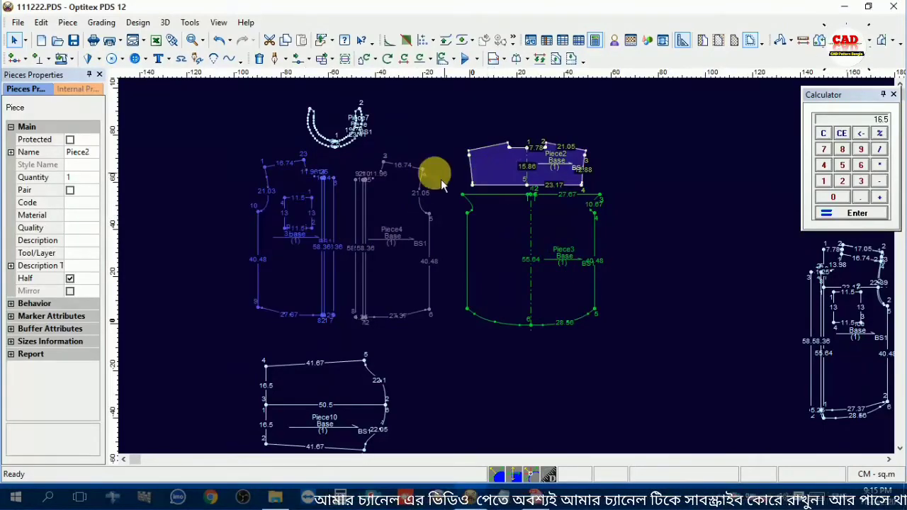
left_click(349, 136)
left_click(409, 220)
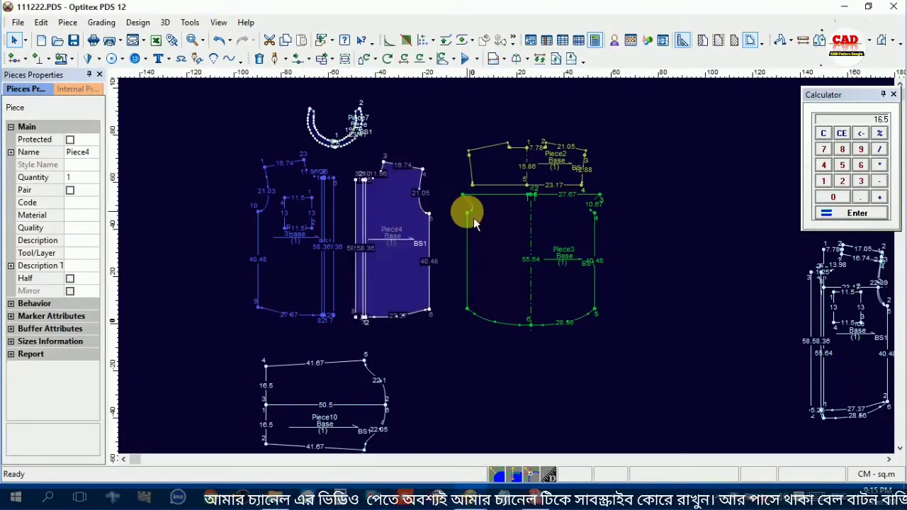
left_click(492, 206)
scroll(519, 284, "down", 2)
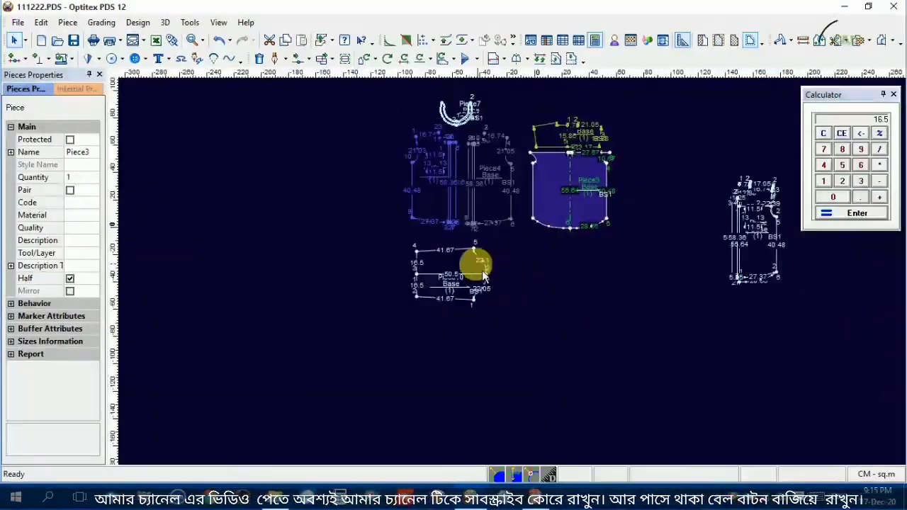
left_click(464, 259)
scroll(526, 250, "down", 1)
scroll(527, 251, "up", 3)
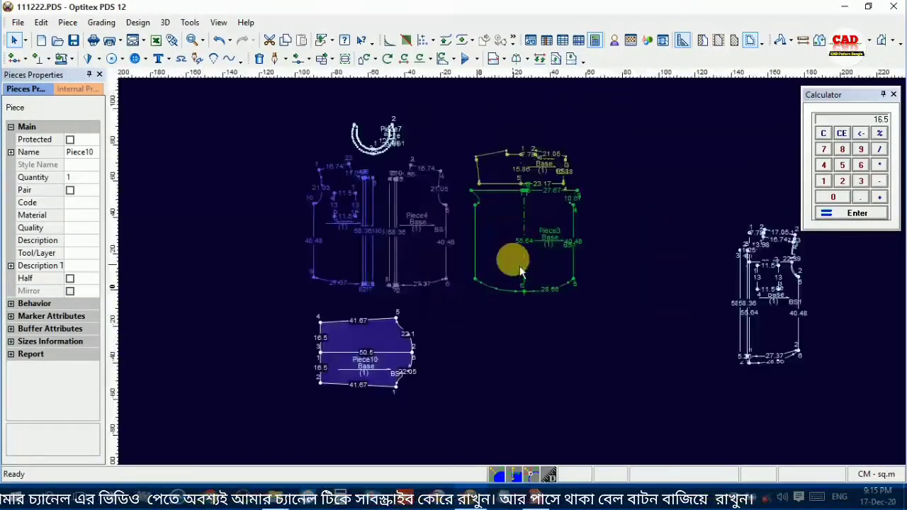
left_click(507, 241)
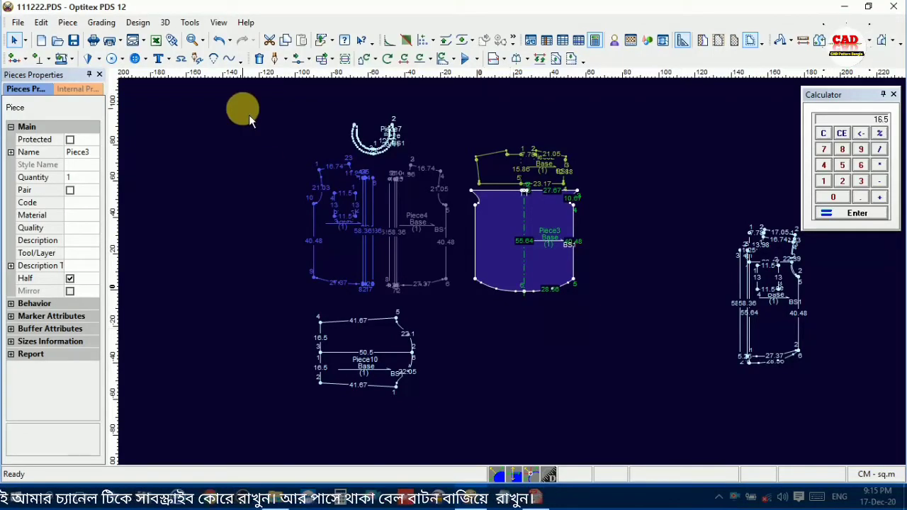
left_click_drag(243, 112, 877, 401)
left_click(564, 372)
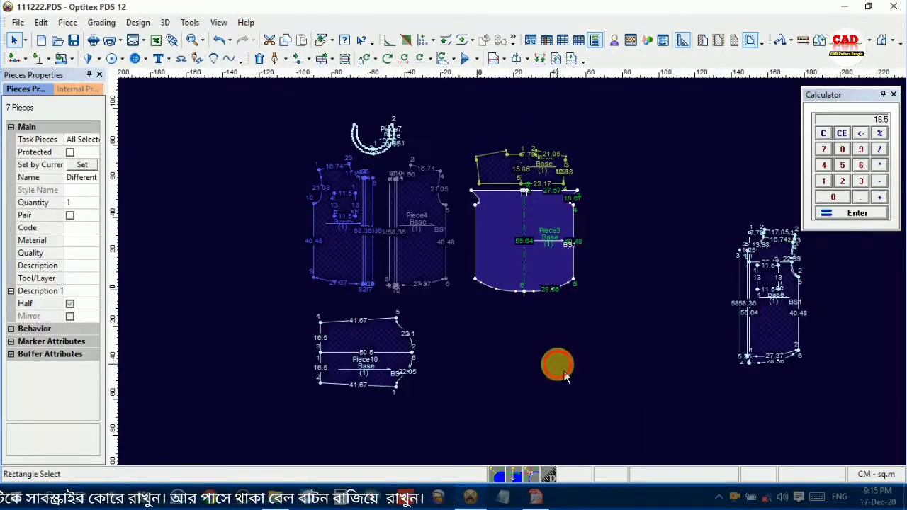
- Check the cuff details on the shirt drawing and the half cuff measurement in the size chart in Free PDF Reader
left_click(534, 497)
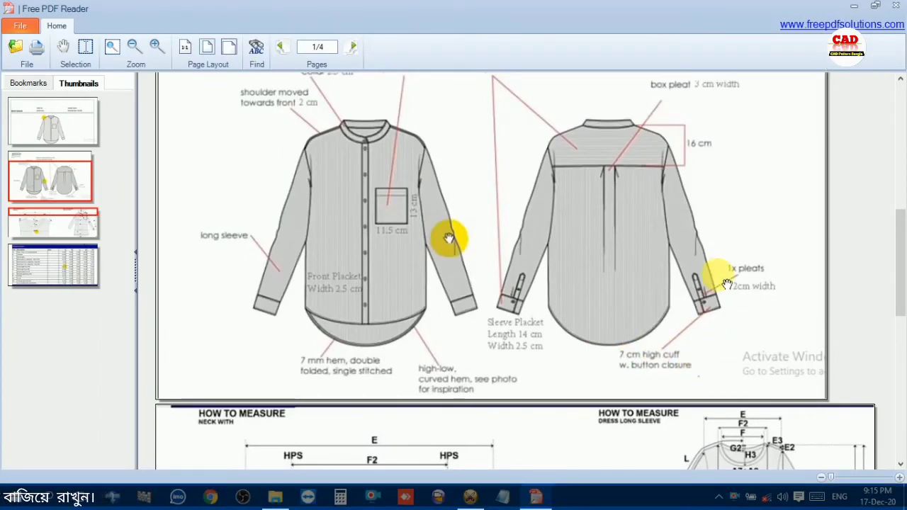
left_click(470, 496)
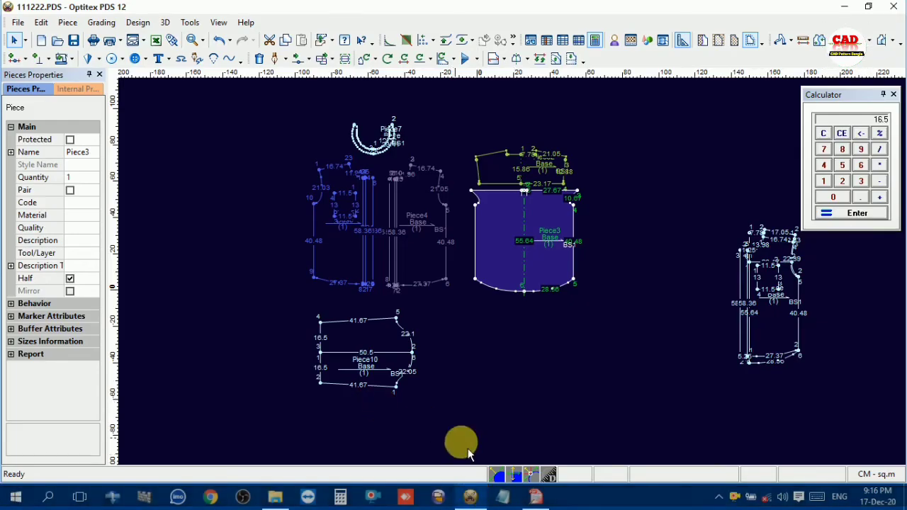
left_click(534, 498)
scroll(386, 376, "down", 3)
scroll(386, 376, "down", 8)
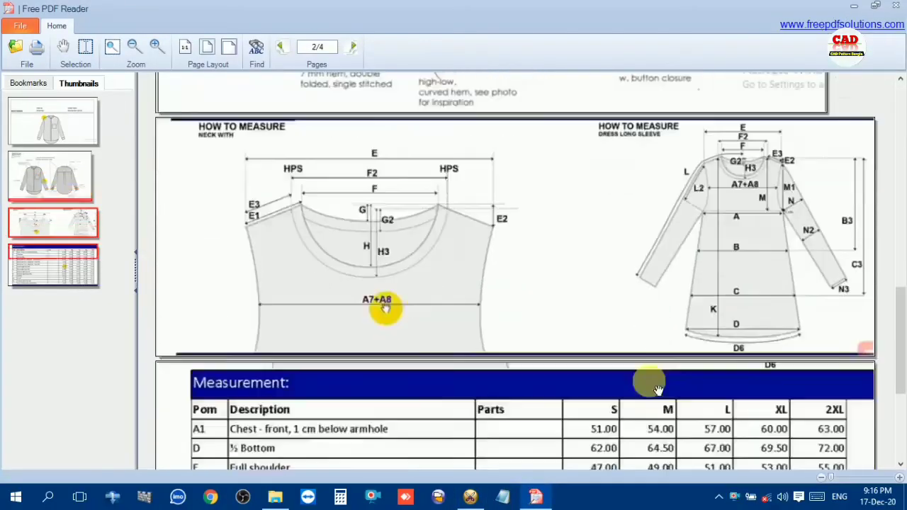
scroll(607, 392, "down", 3)
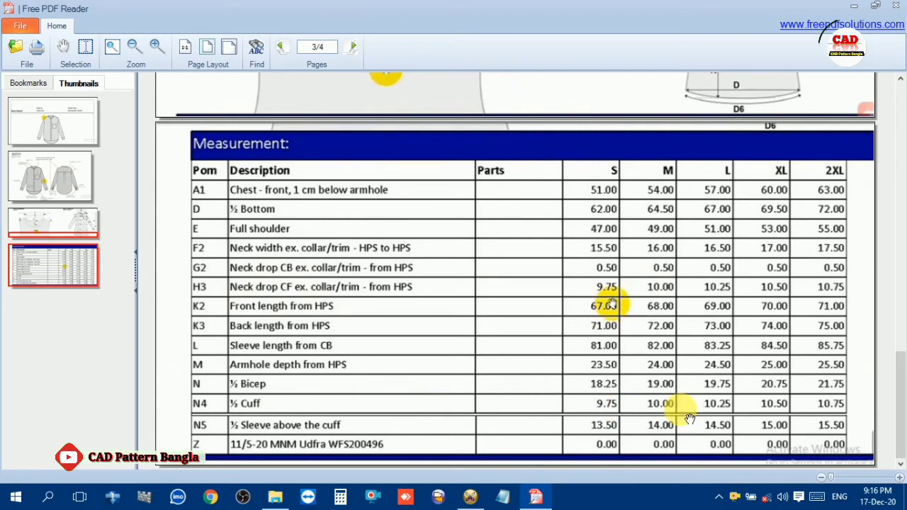
left_click(496, 466)
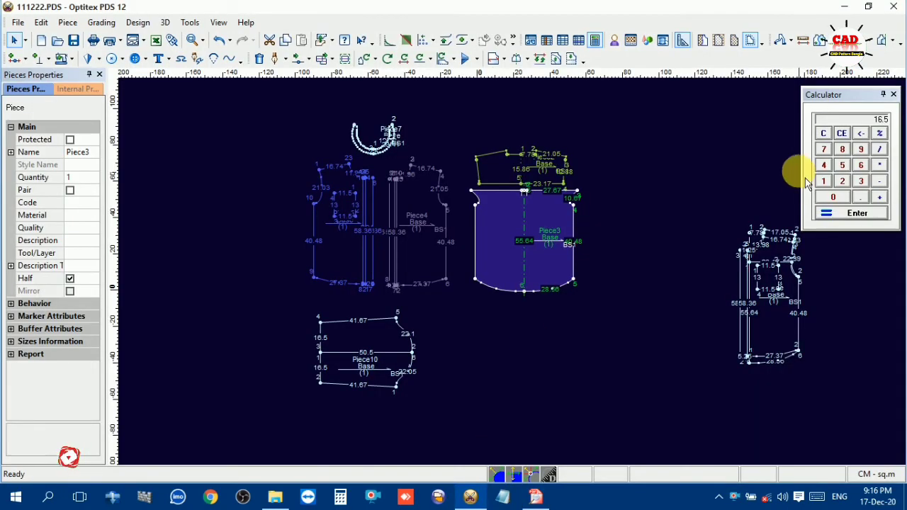
- Enter the full cuff length of 20 in the calculator and check the cuff details on the PDF shirt drawing
left_click(823, 134)
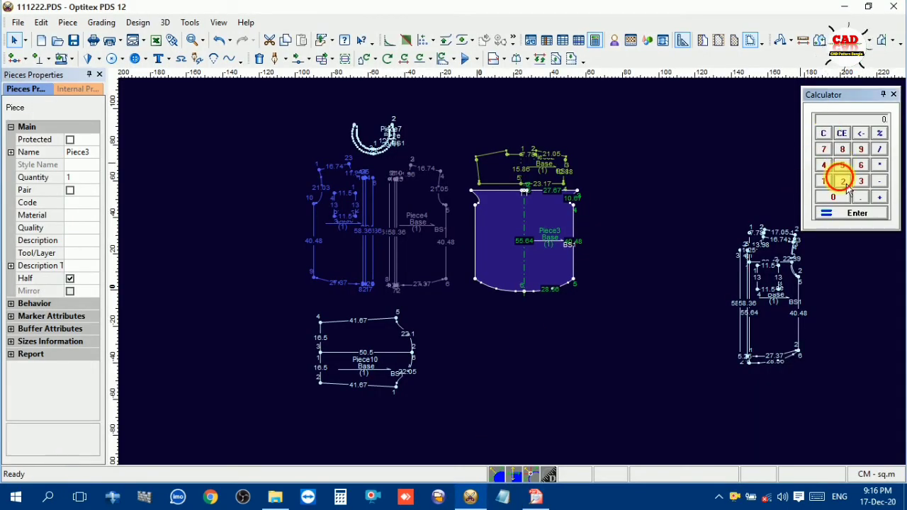
left_click(833, 198)
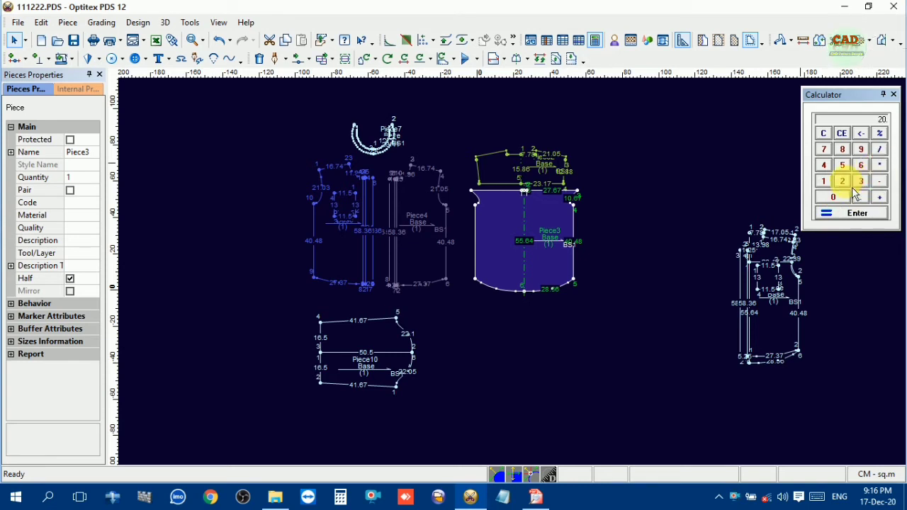
left_click(826, 136)
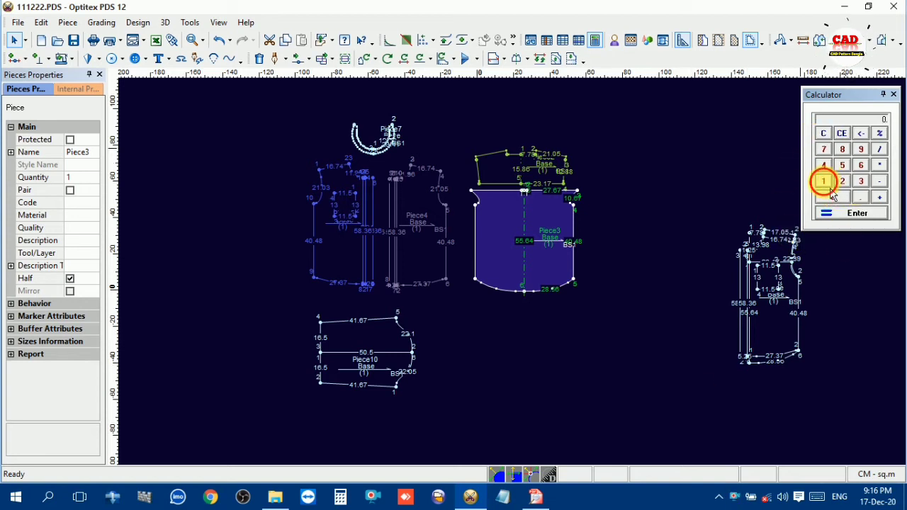
left_click(840, 201)
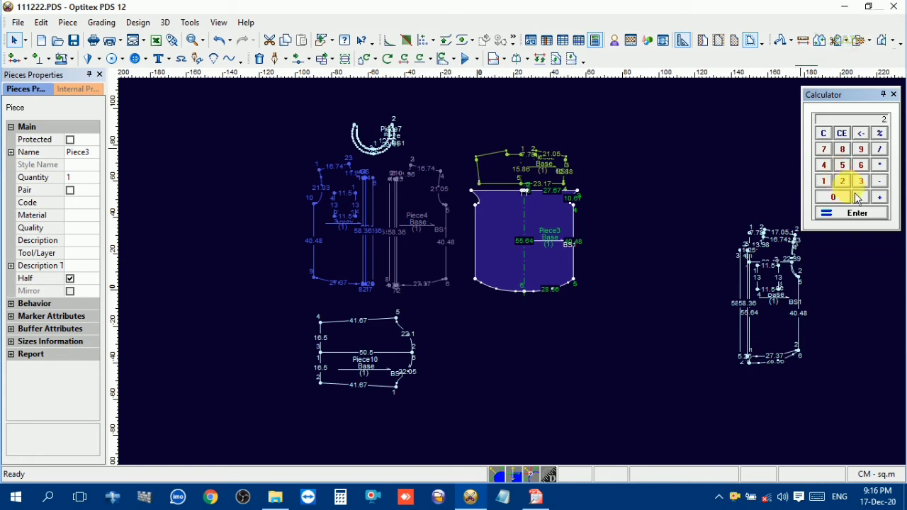
left_click(536, 498)
scroll(633, 304, "up", 5)
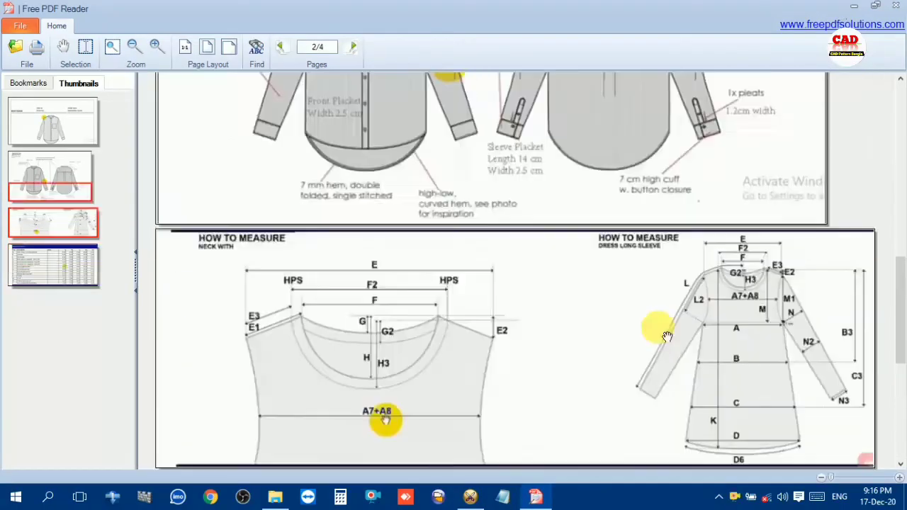
scroll(667, 336, "up", 3)
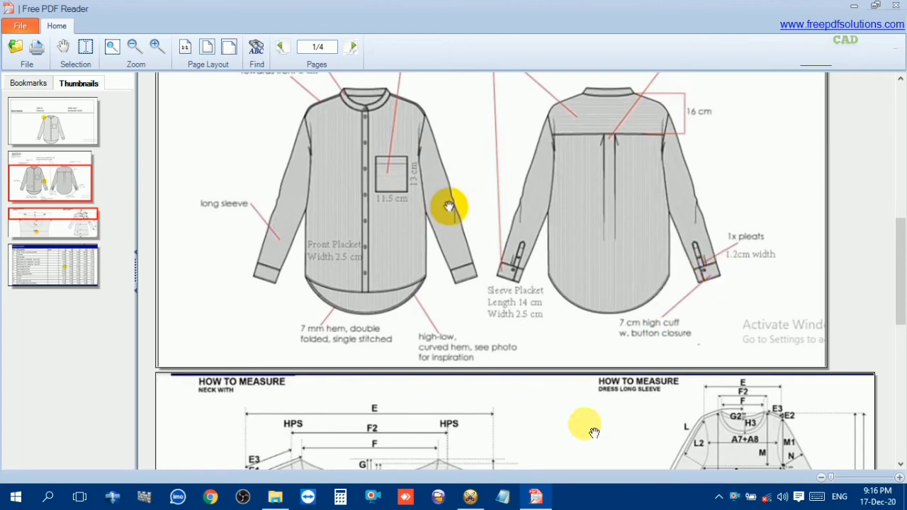
- Back in Optitex PDS, add 3 to the 20 cm cuff length and divide 23 by 2 in the calculator
left_click(470, 495)
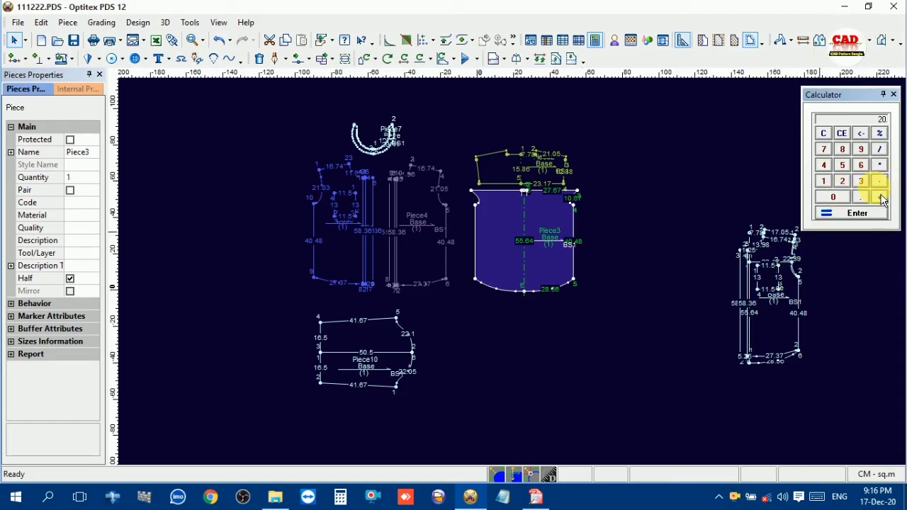
left_click(862, 182)
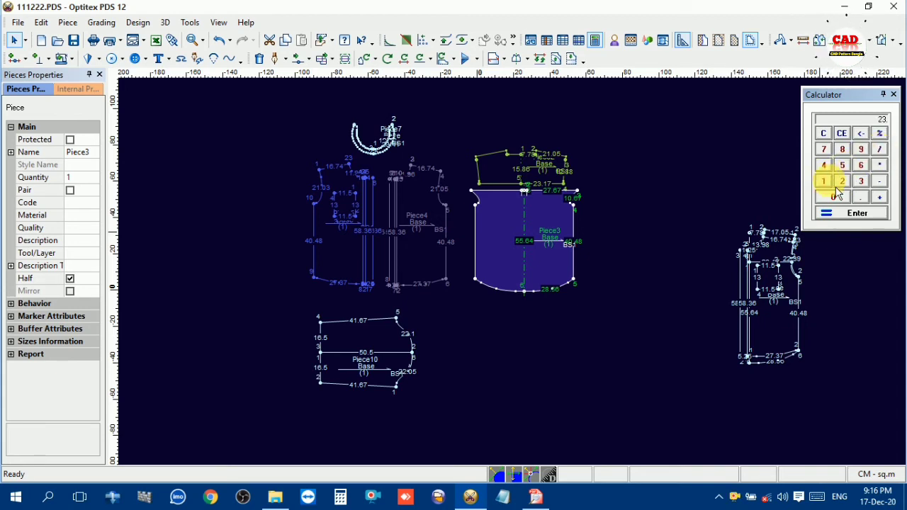
left_click(856, 194)
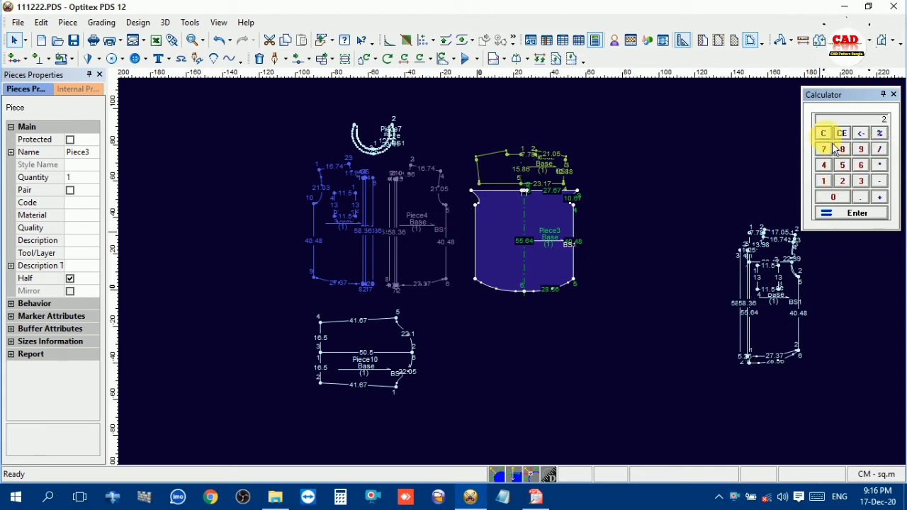
left_click(842, 181)
left_click(861, 181)
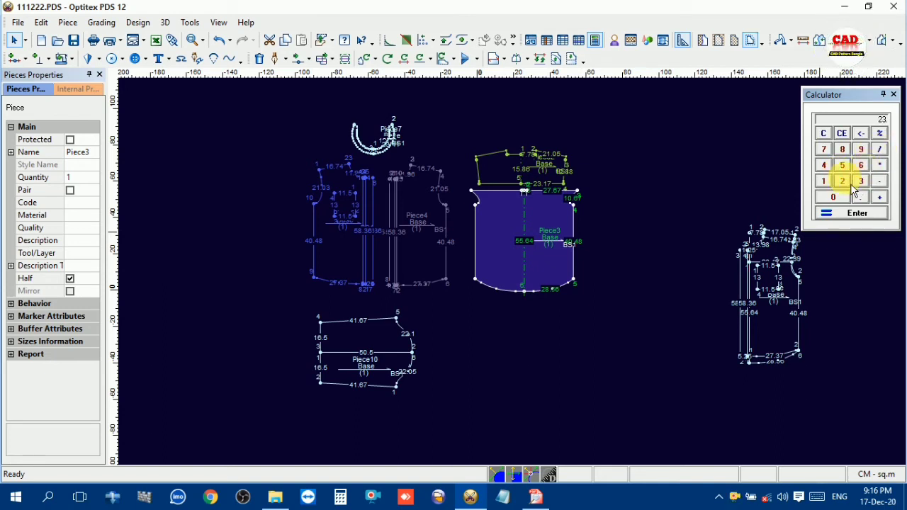
left_click(848, 183)
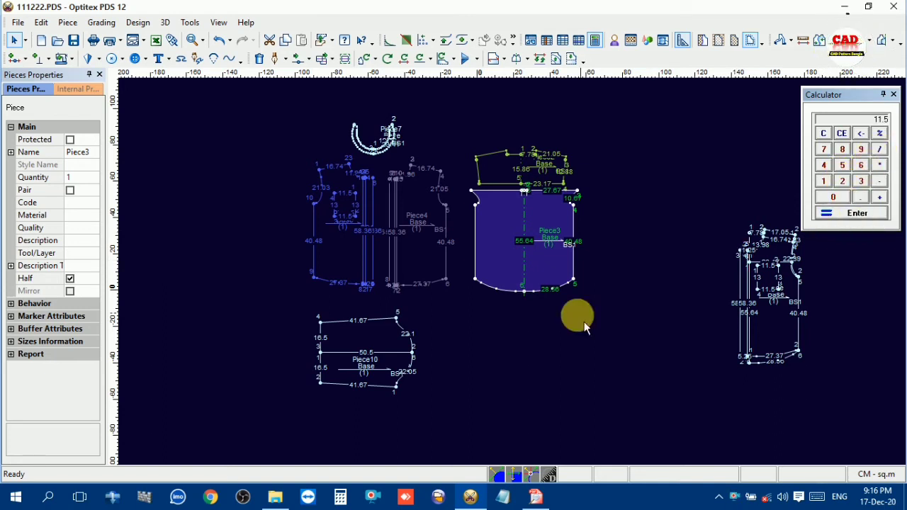
- Create a rectangular piece for half the cuff with length 11.5 and width 7 cm
right_click(472, 341)
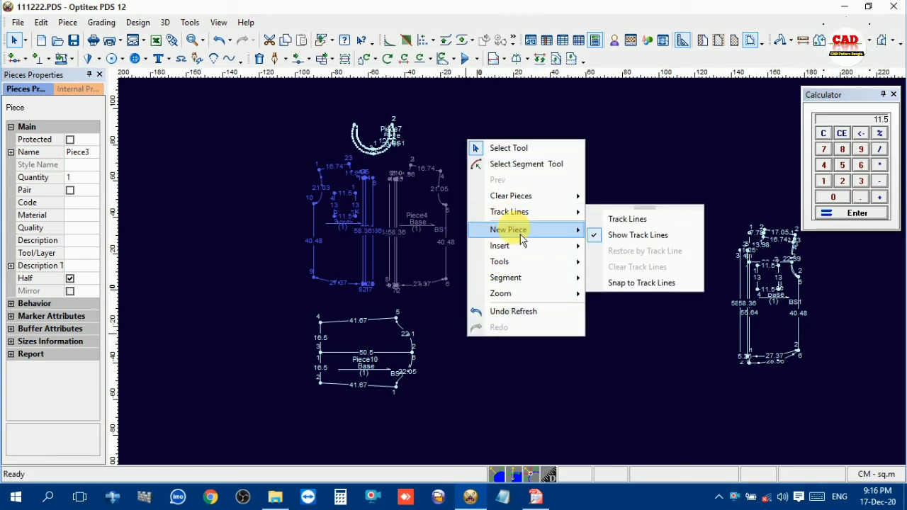
mouse_move(514, 228)
left_click(627, 235)
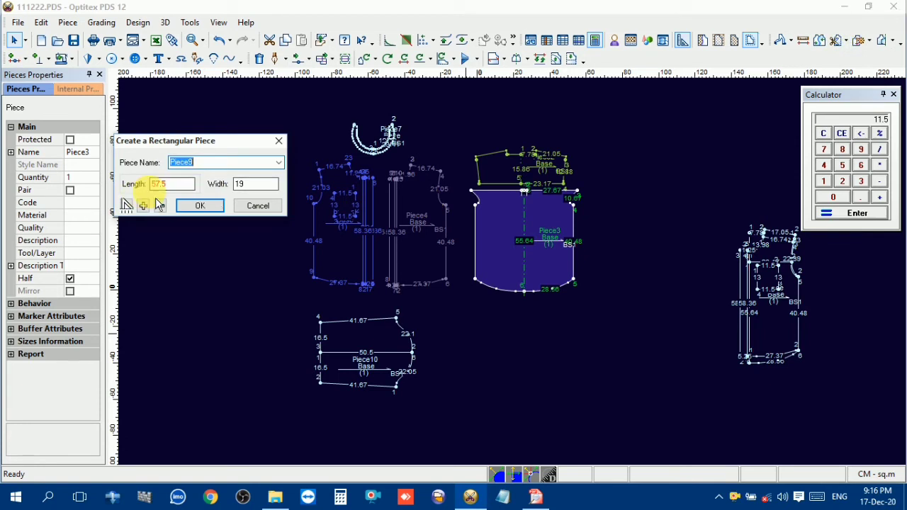
left_click_drag(181, 183, 102, 180)
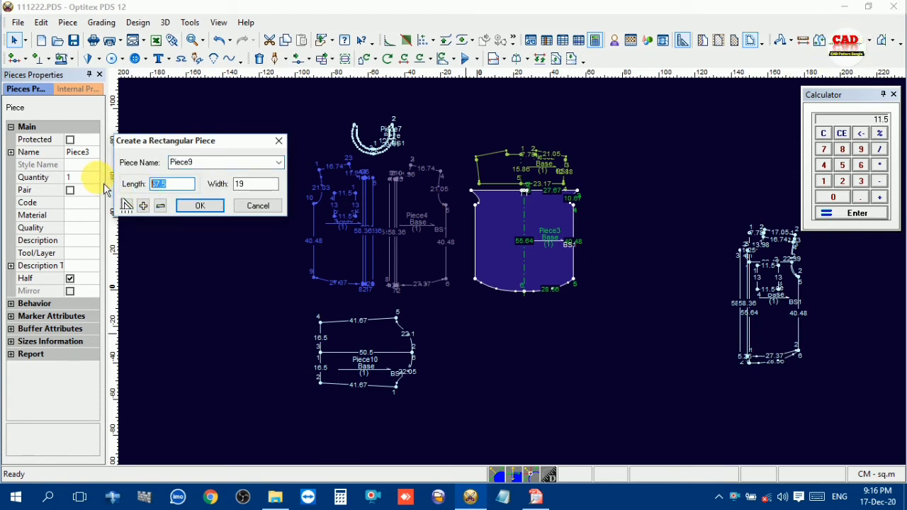
type("11.5")
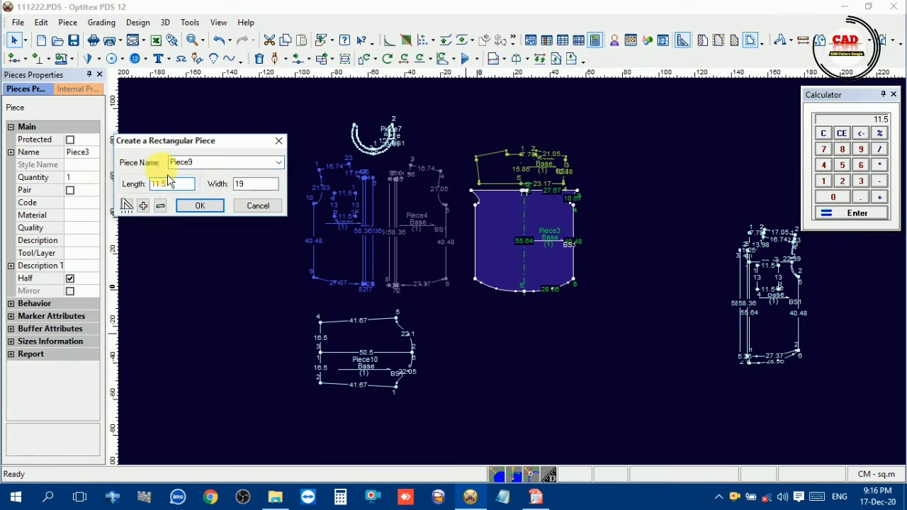
left_click_drag(255, 185, 195, 190)
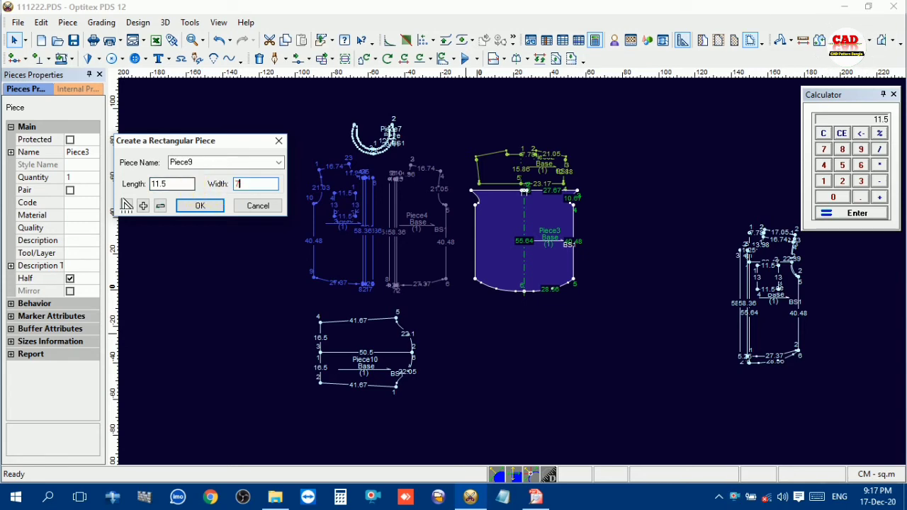
left_click(200, 205)
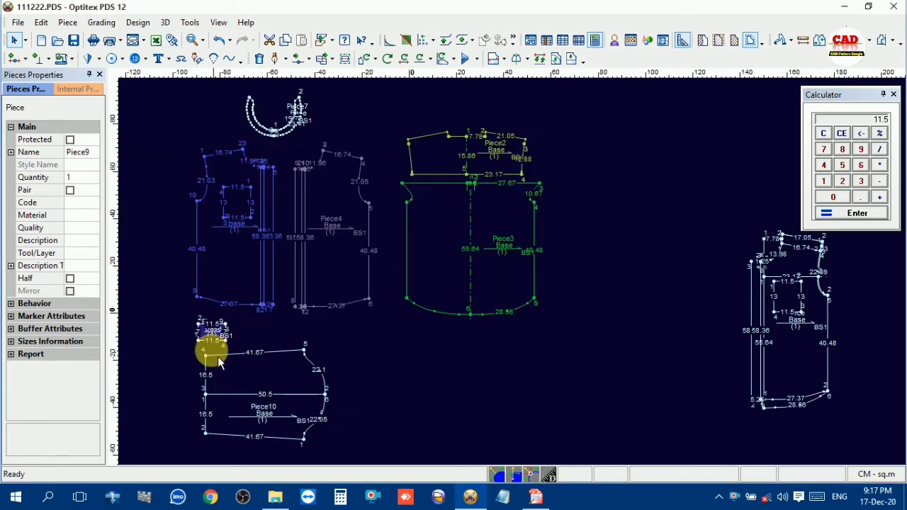
- Set a half line along the cuff rectangle's short edge between points 2 and 1 to mirror it into the full cuff
scroll(515, 277, "up", 3)
scroll(515, 277, "up", 3)
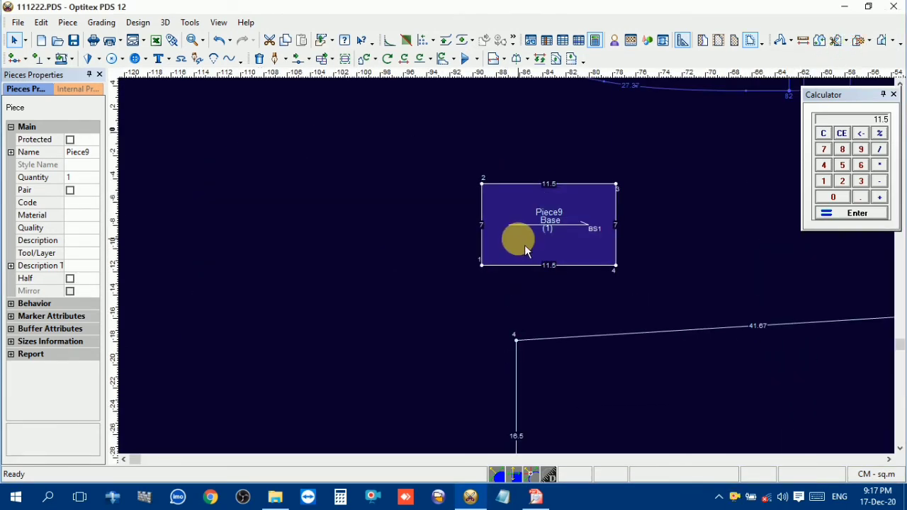
key("h")
left_click(482, 183)
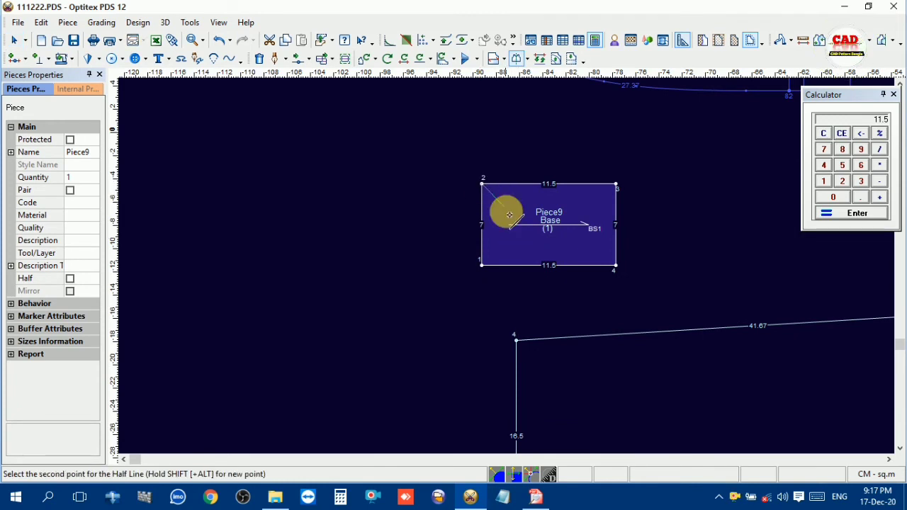
left_click(482, 264)
- Move the mirrored cuff Piece9 beside the hem of sleeve Piece10 and return to the Select tool
scroll(506, 263, "down", 4)
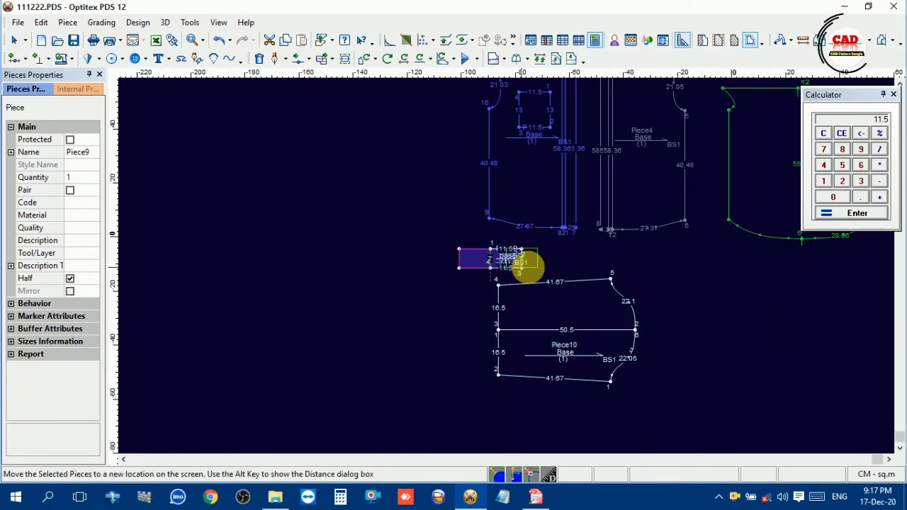
left_click_drag(525, 268, 461, 322)
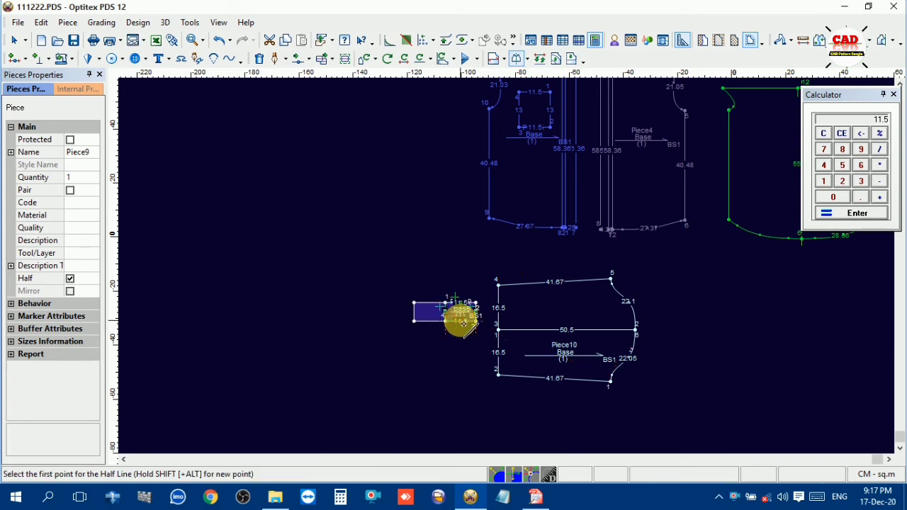
scroll(462, 322, "up", 2)
right_click(480, 200)
left_click(499, 209)
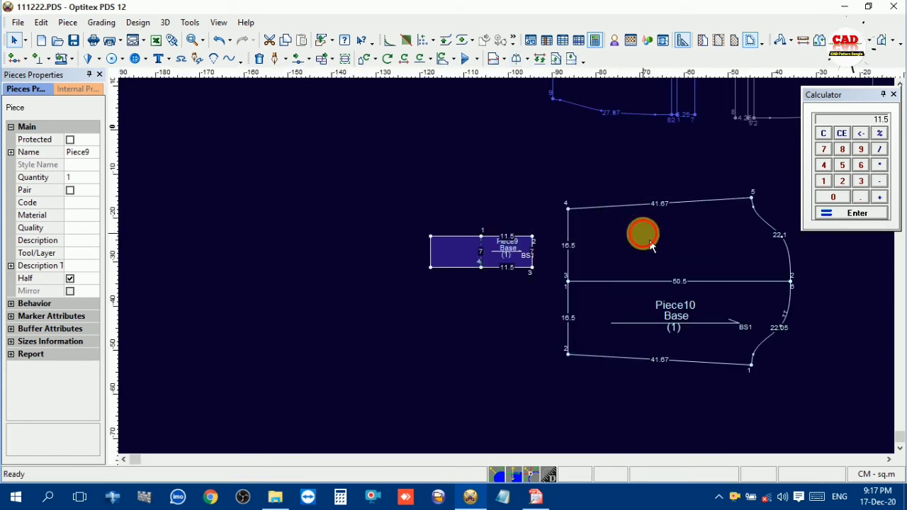
- Rotate sleeve Piece10 90° clockwise and flip it vertically so it stands upright with the cap on top
left_click(650, 242)
left_click(445, 59)
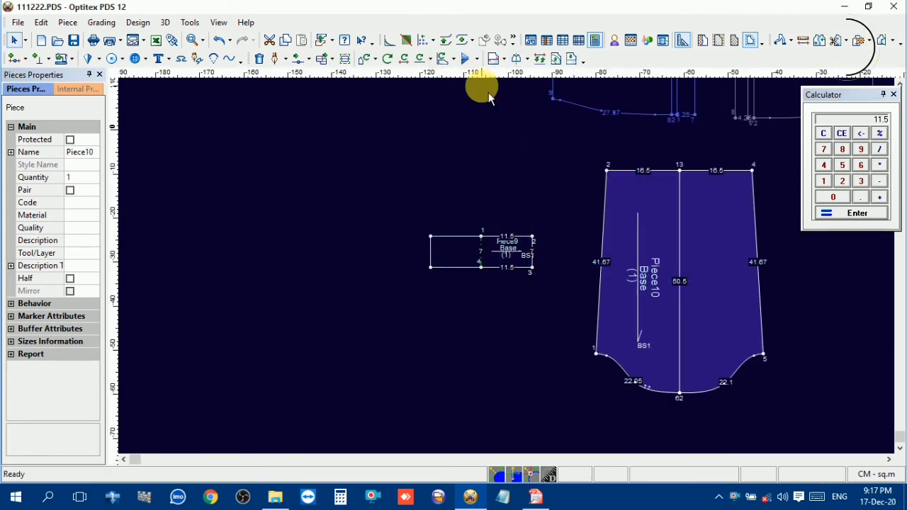
left_click(469, 59)
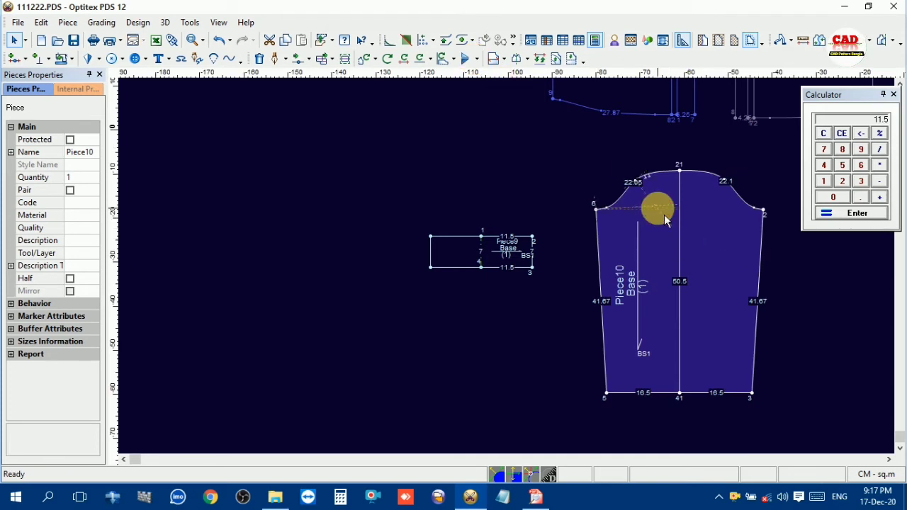
- Place the upright sleeve beside the front piece with the pocket and move the cuff directly beneath the sleeve hem
left_click_drag(664, 221, 483, 128)
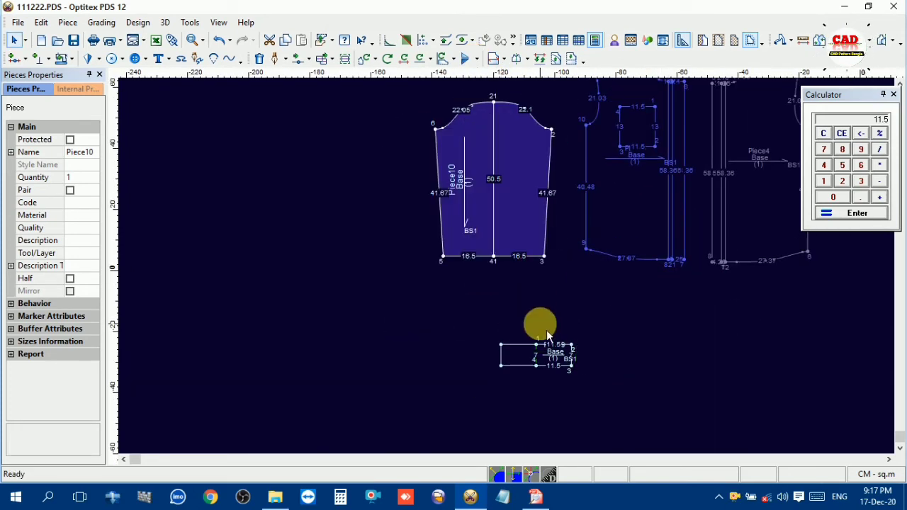
left_click_drag(547, 352, 458, 148)
scroll(573, 267, "down", 6)
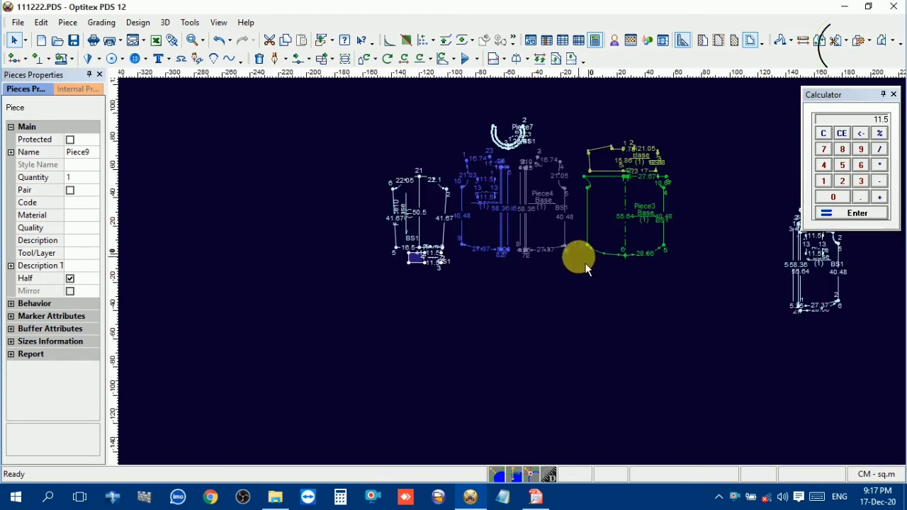
scroll(585, 270, "up", 2)
left_click_drag(462, 226, 758, 432)
- Select sleeve Piece10 and check the sleeve placket, pleat and cuff specifications on the PDF shirt drawing
left_click(305, 292)
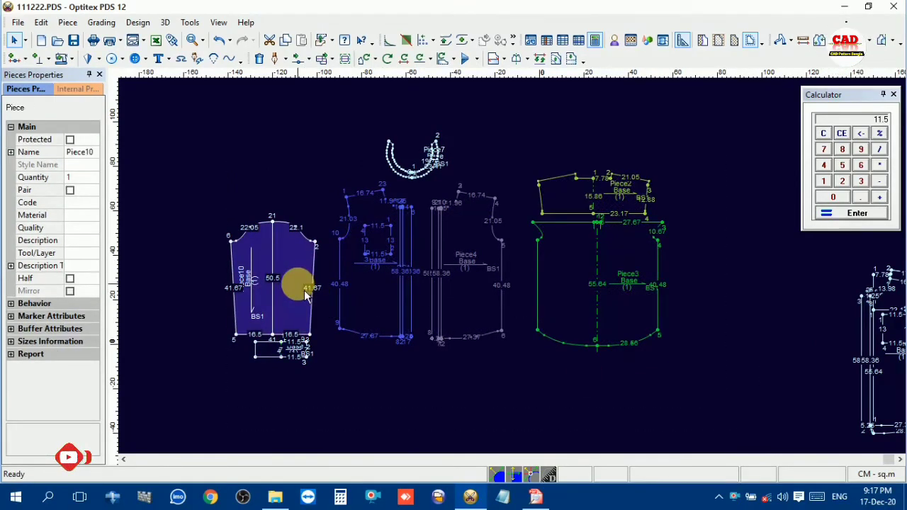
left_click(535, 496)
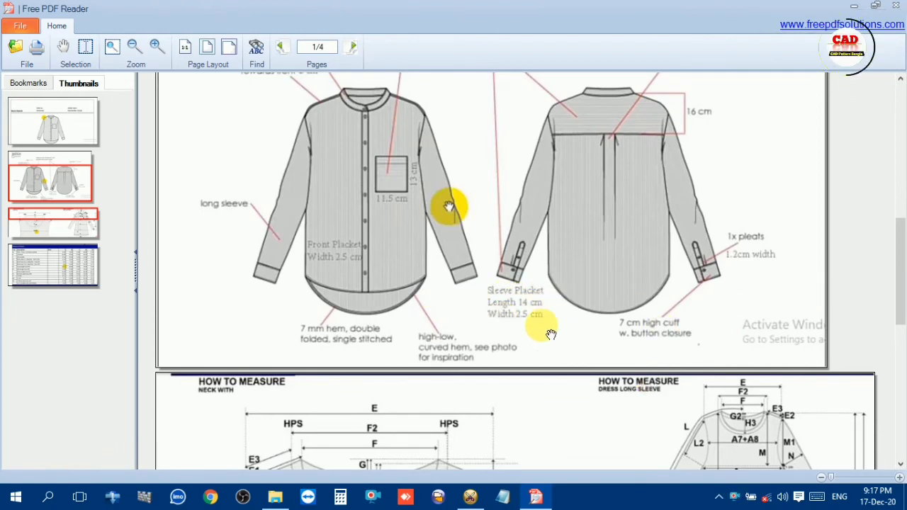
scroll(546, 340, "down", 3)
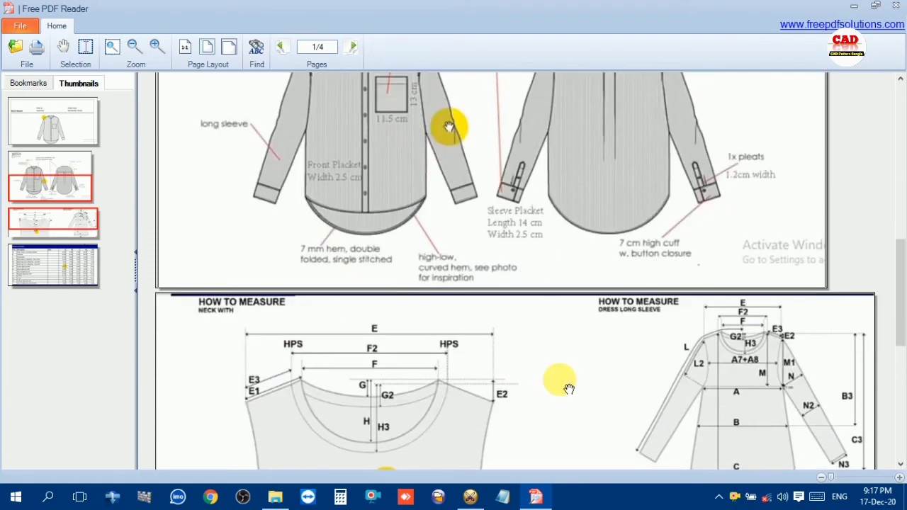
mouse_move(489, 505)
left_click(485, 453)
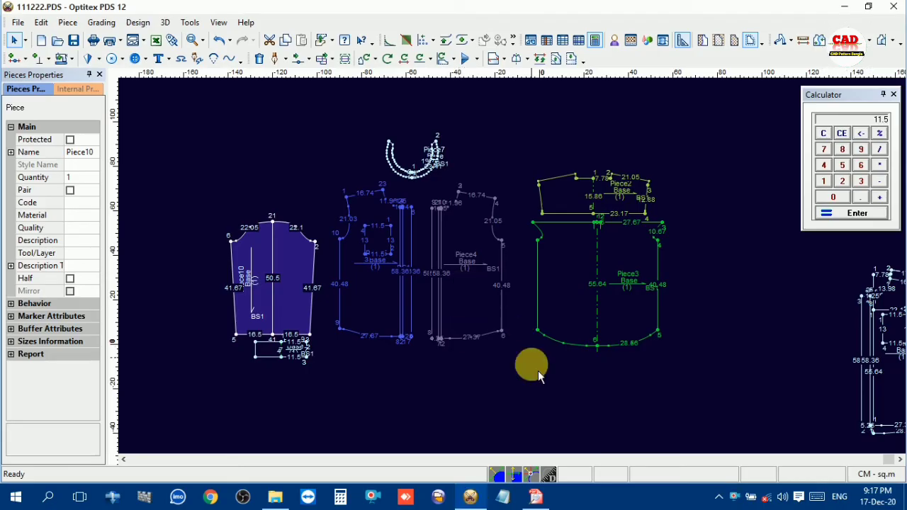
- Create a new rectangular piece, Piece11, with length 14 cm and width 2.5 cm
right_click(512, 382)
mouse_move(536, 259)
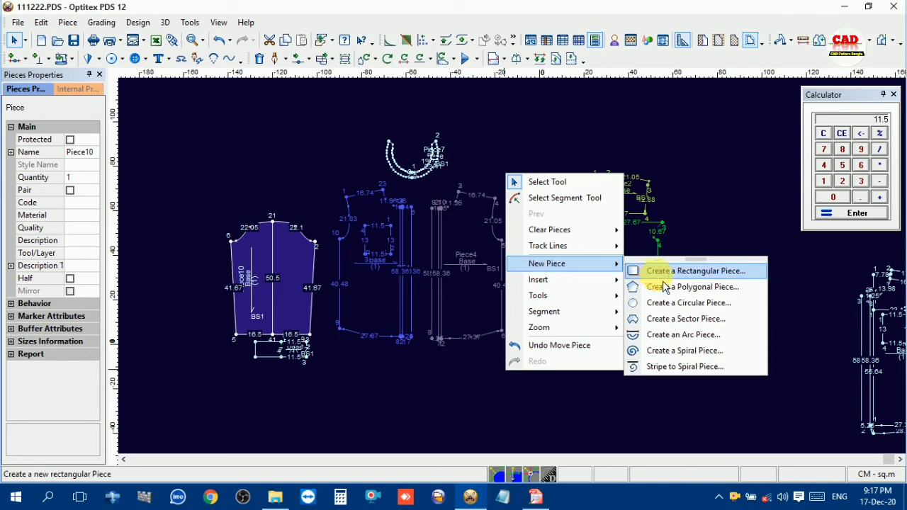
left_click(643, 269)
left_click(155, 185)
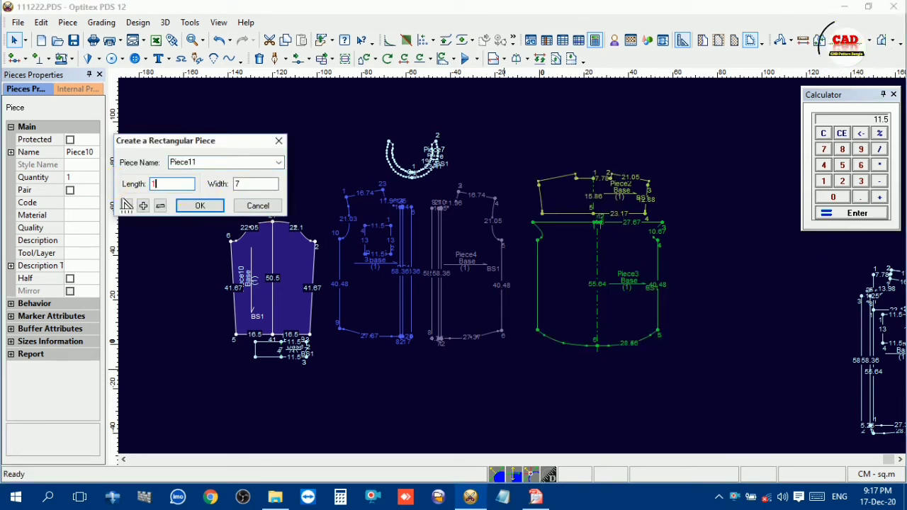
type("14")
left_click(250, 185)
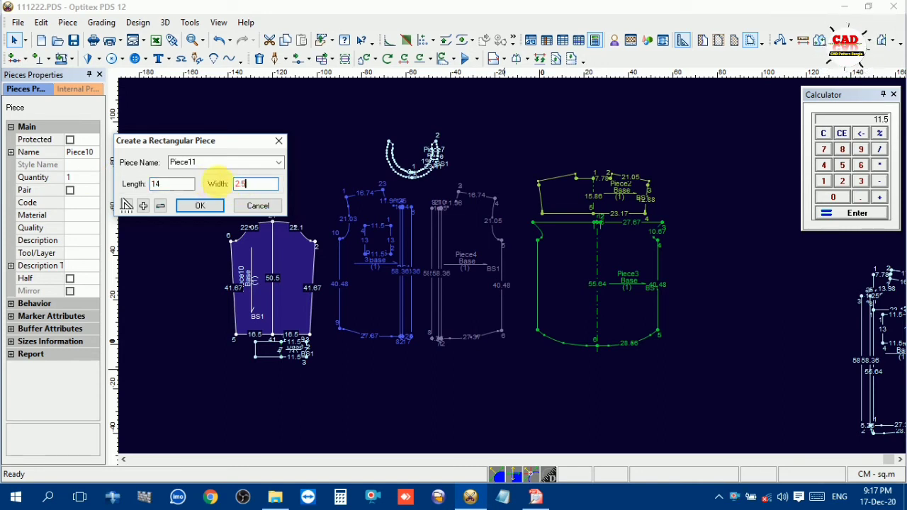
left_click(200, 206)
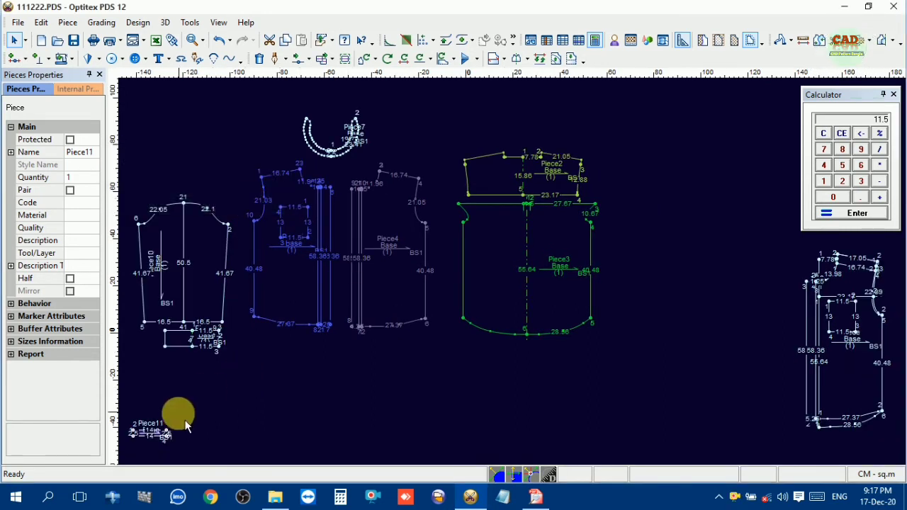
- Draw a line in Piece11 parallel to the end edge 3–4 at 1.5 cm, adding a point on the snapped contour
scroll(506, 262, "up", 3)
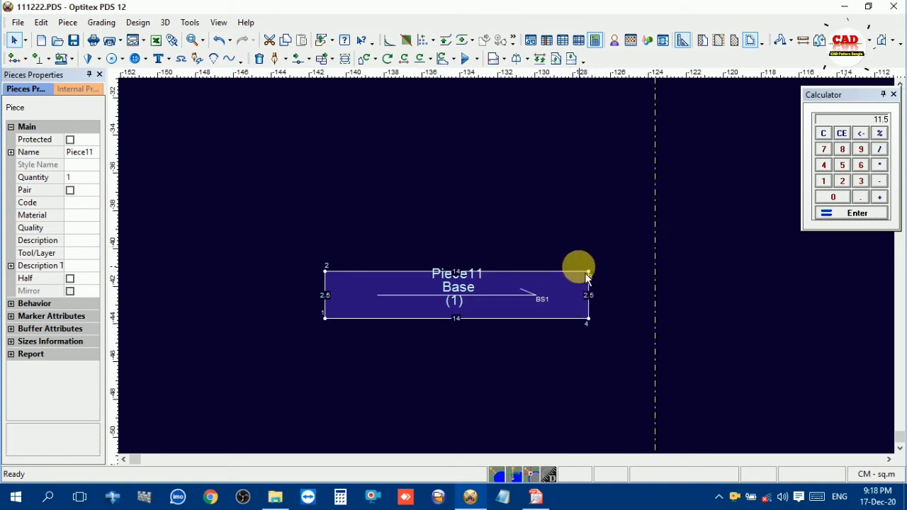
key("p")
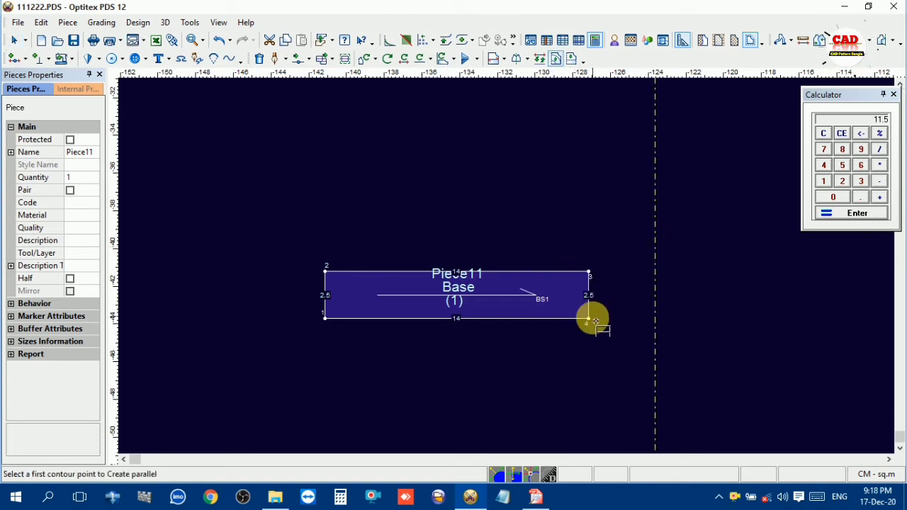
left_click(587, 272)
left_click(588, 319)
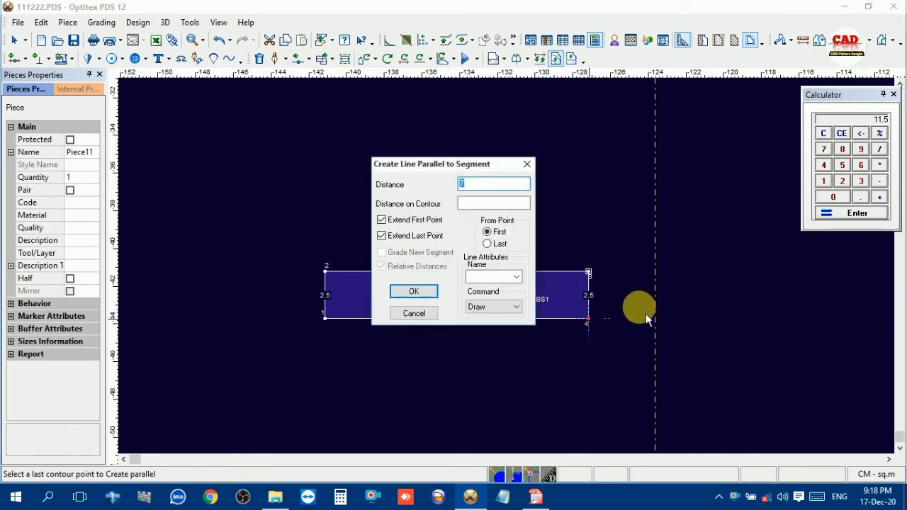
type("1.5")
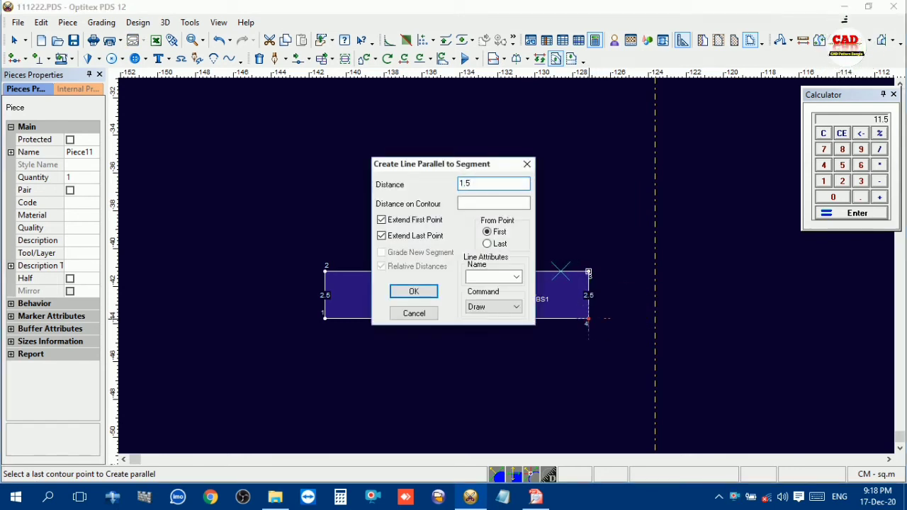
key("Return")
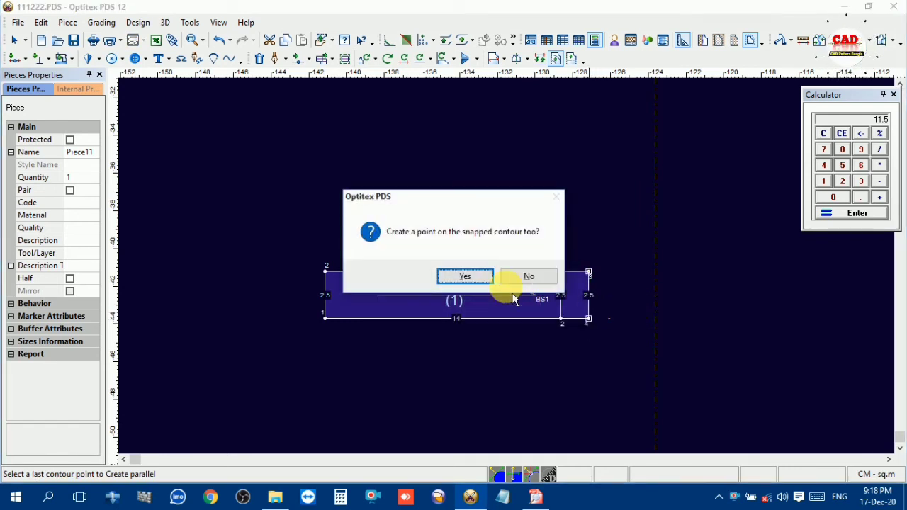
left_click(464, 276)
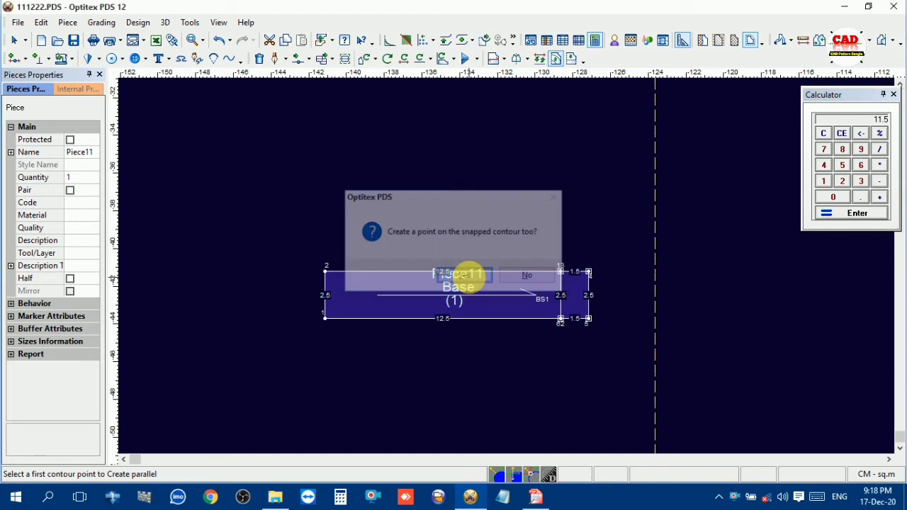
- Draw a second parallel line 5 cm from the same end edge, add its contour point and return to the Select tool
left_click(588, 272)
left_click(590, 320)
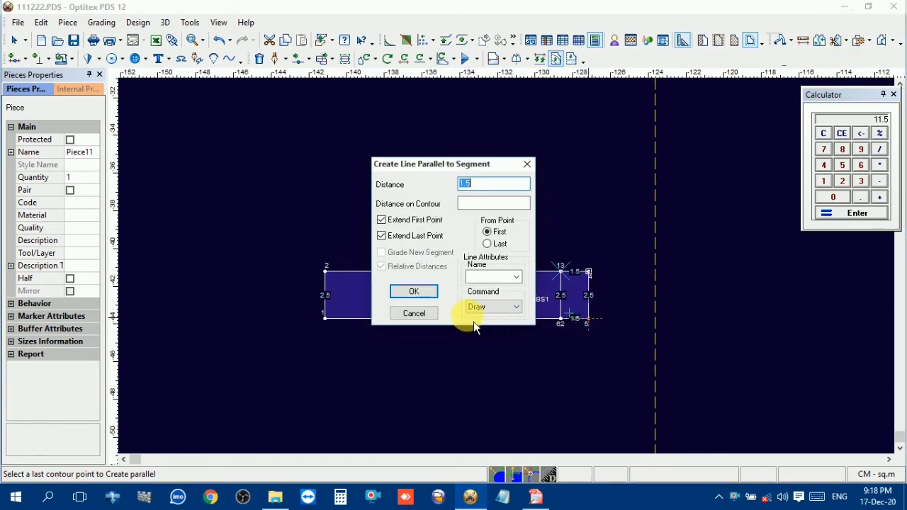
type("5")
key("Return")
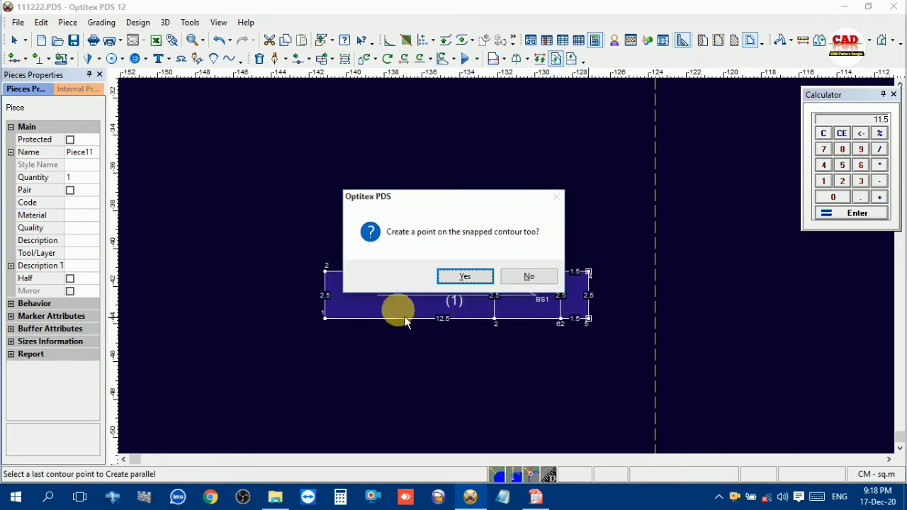
left_click(465, 277)
right_click(557, 174)
left_click(570, 179)
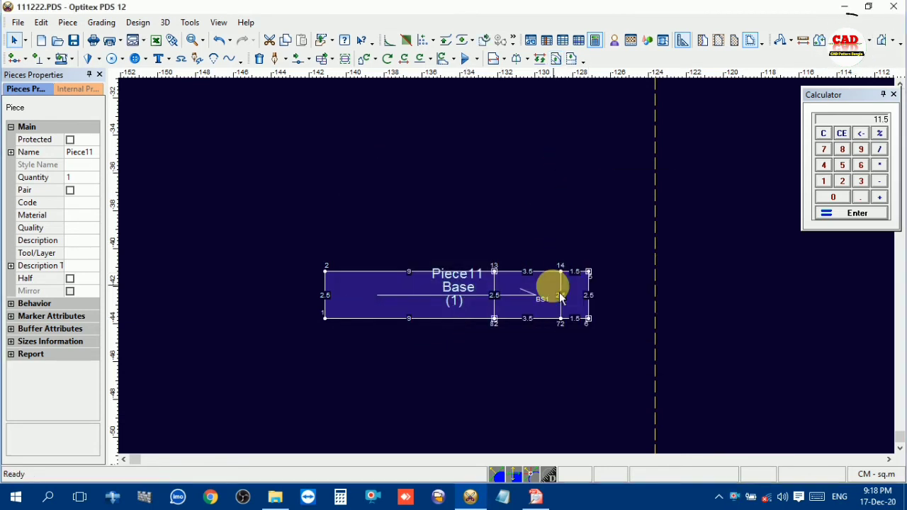
- Add a grading point at the middle of Piece11's end edge beyond the 1.5 cm line, 1.25 cm from each corner
scroll(522, 281, "up", 3)
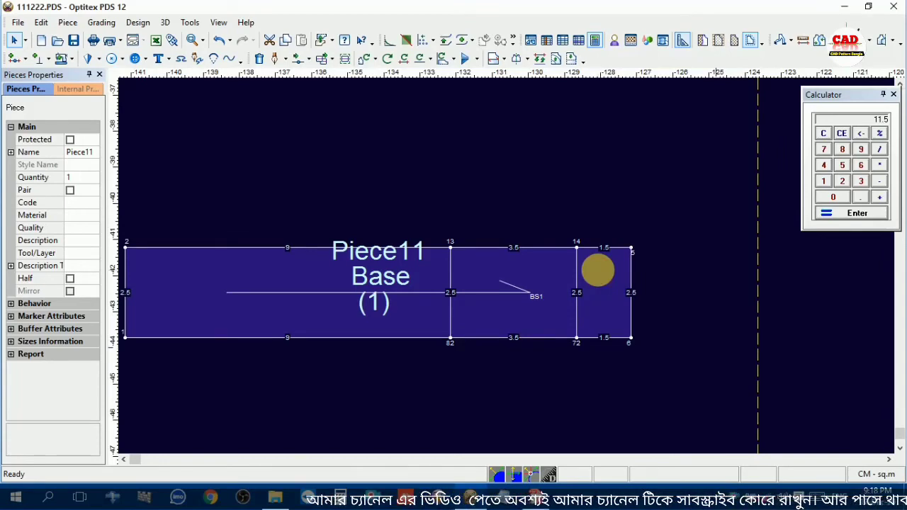
key("p")
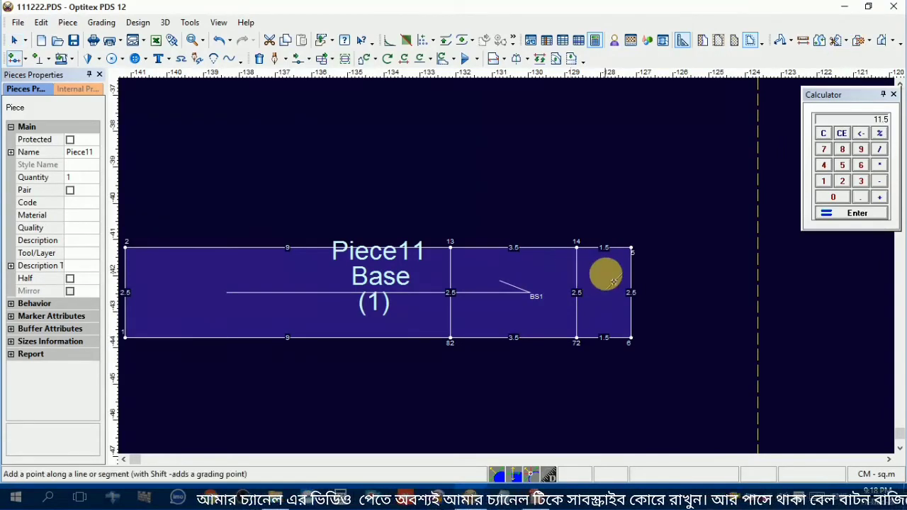
left_click(629, 293)
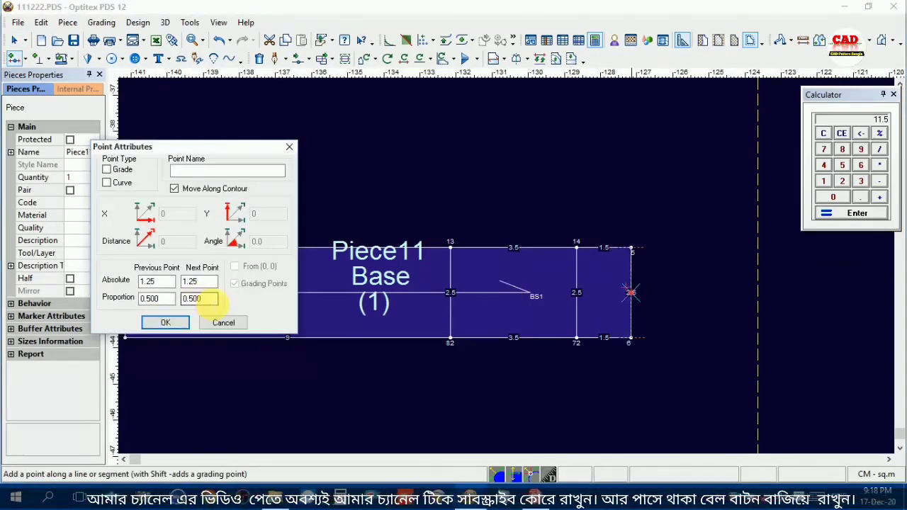
left_click(107, 169)
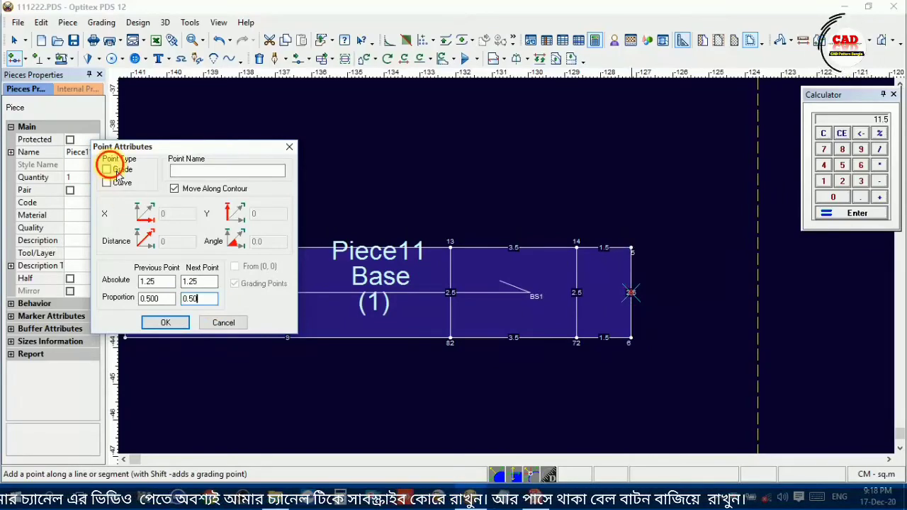
left_click(165, 323)
right_click(581, 153)
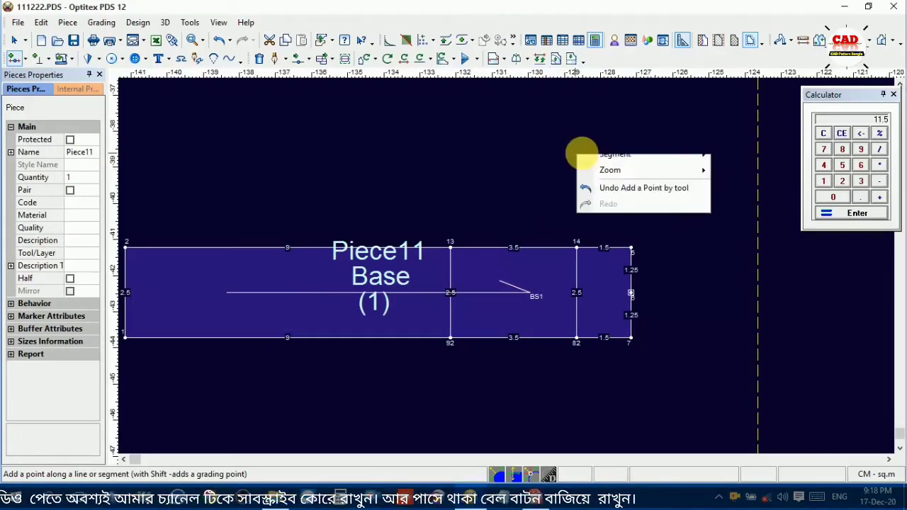
key("Escape")
- Delete the two corner points beside the new midpoint to give Piece11 a pointed end
left_click(631, 248)
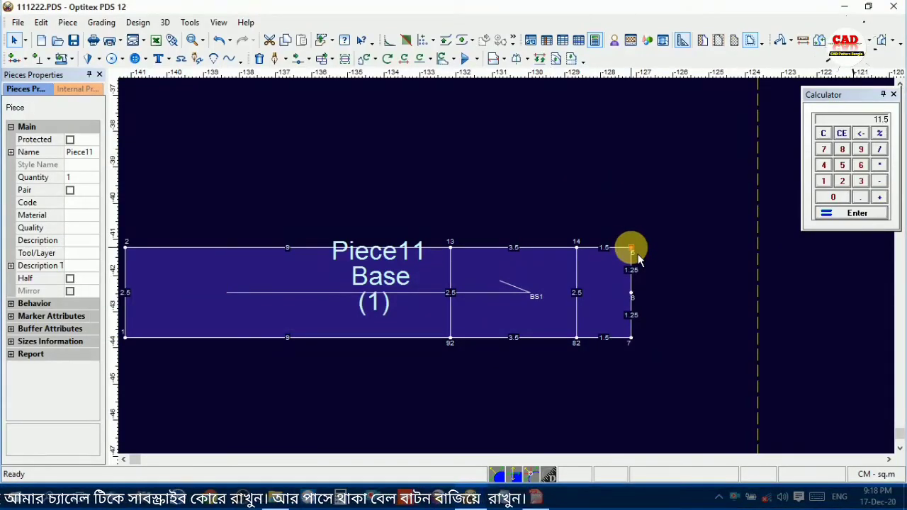
key("Delete")
left_click(632, 338)
key("Delete")
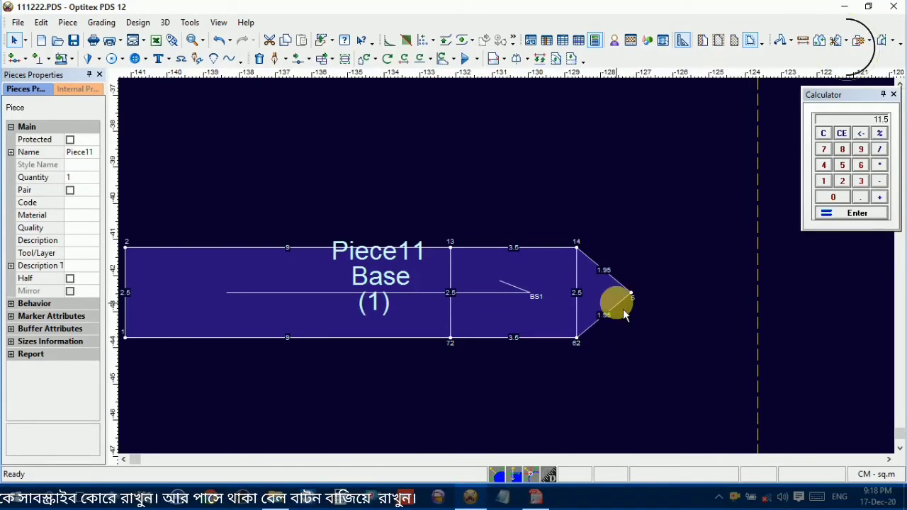
scroll(464, 287, "down", 3)
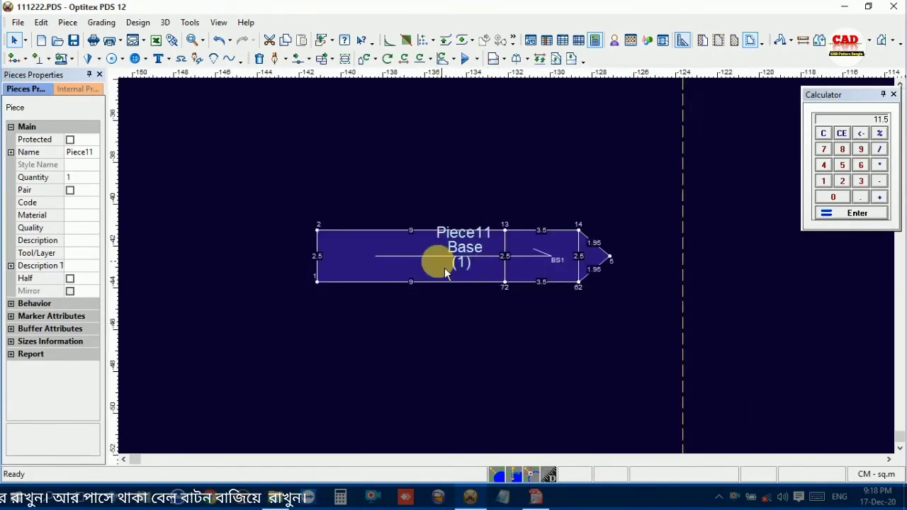
scroll(445, 269, "up", 3)
key("o")
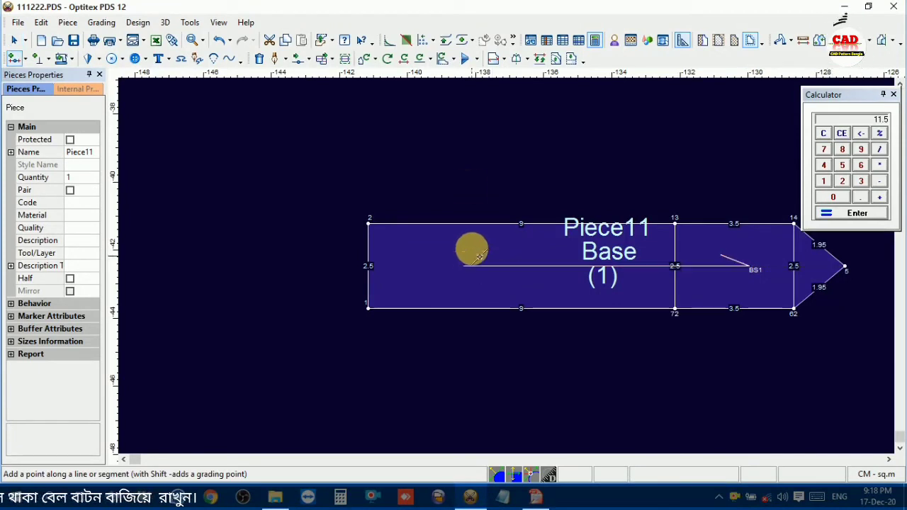
right_click(465, 166)
left_click(491, 177)
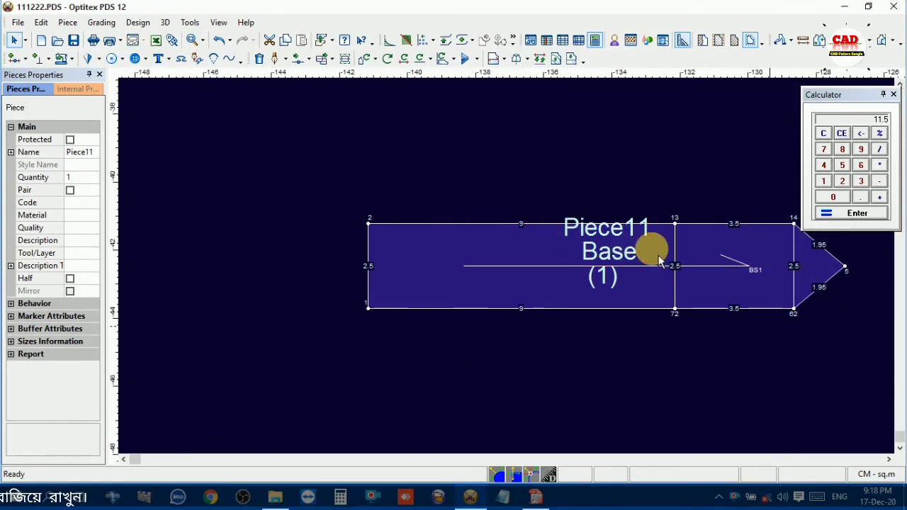
- Duplicate the pointed placket Piece11 and move the original clear of the copy 0Piece11
scroll(507, 266, "down", 3)
scroll(514, 279, "up", 3)
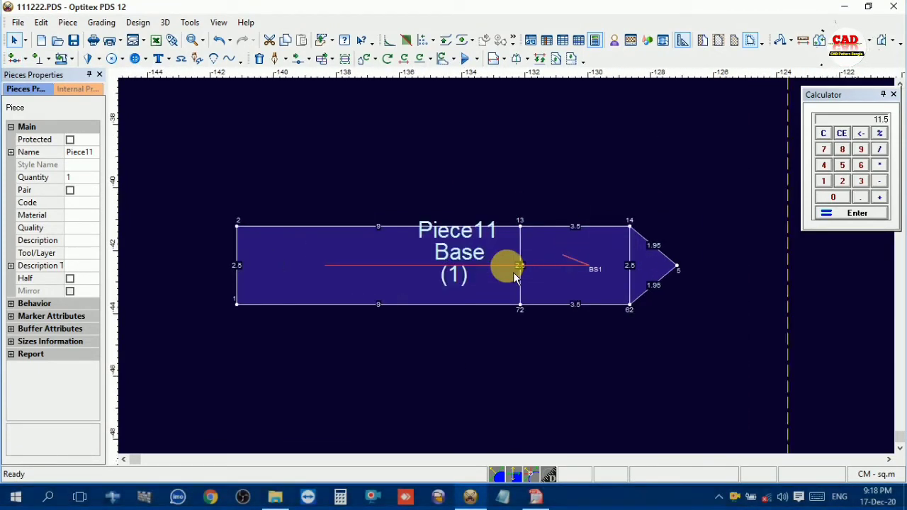
left_click(536, 256)
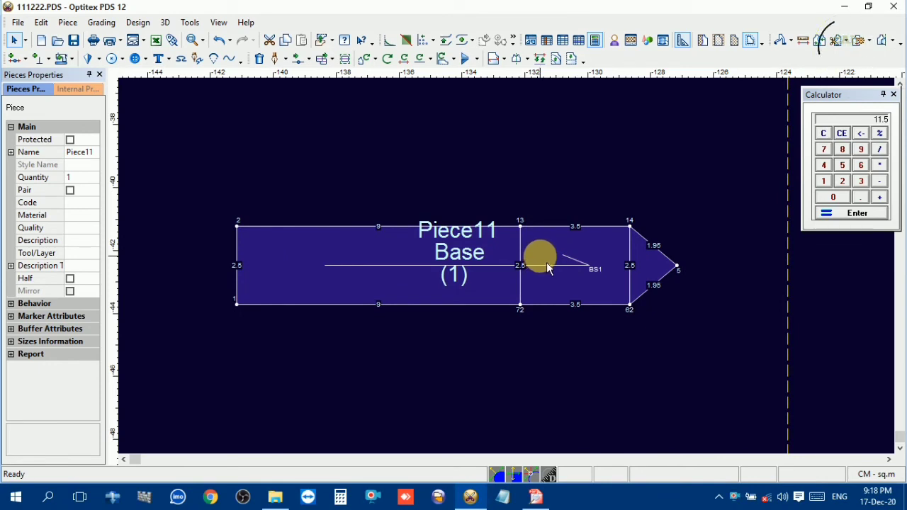
left_click_drag(547, 267, 633, 283)
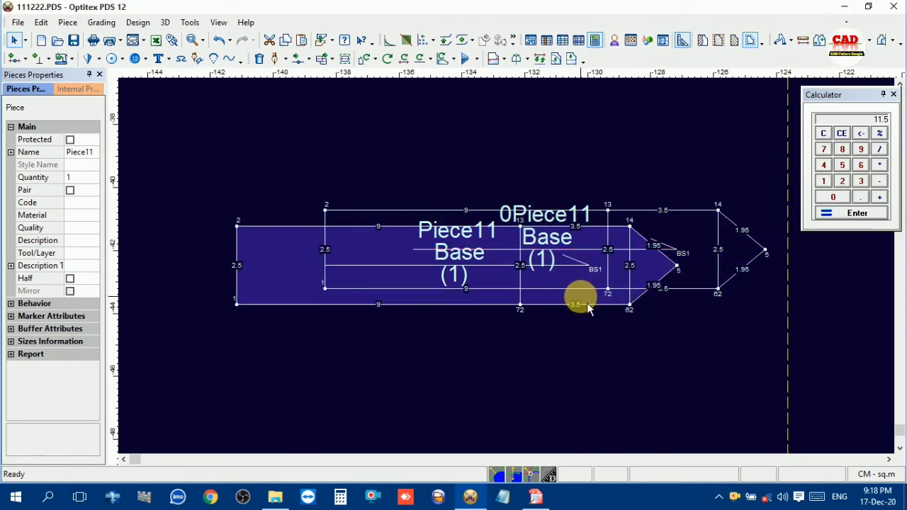
left_click_drag(581, 297, 206, 211)
- Move the original Piece11 to the empty area up beside the sleeve cap and add a horizontal guide line above the pieces
scroll(476, 283, "down", 5)
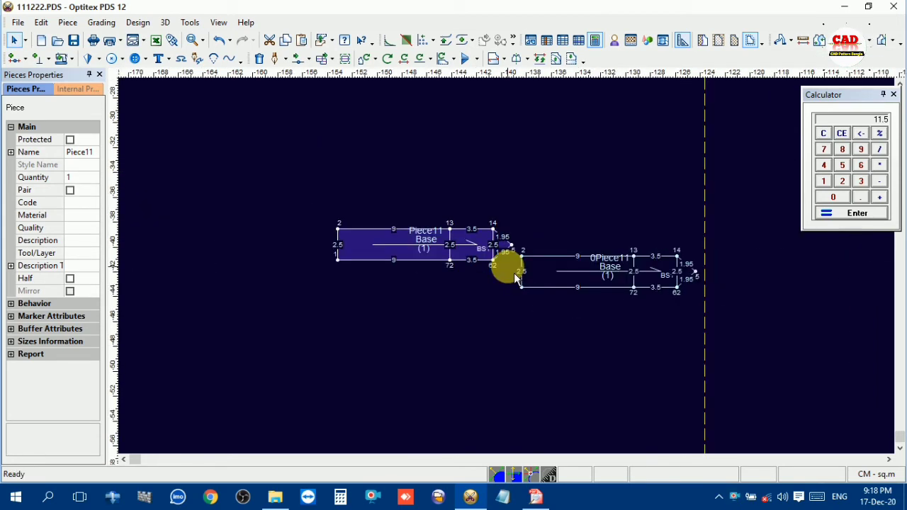
scroll(515, 276, "down", 2)
scroll(519, 279, "up", 1)
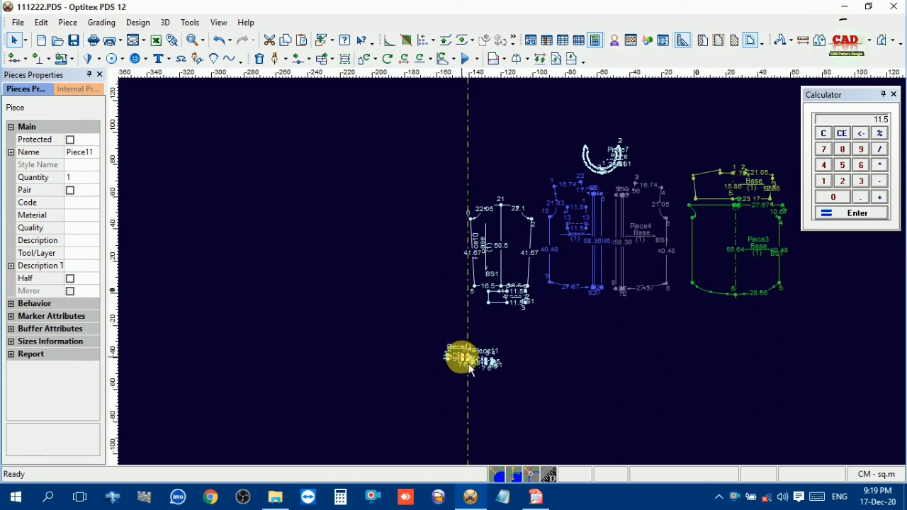
left_click_drag(461, 356, 401, 160)
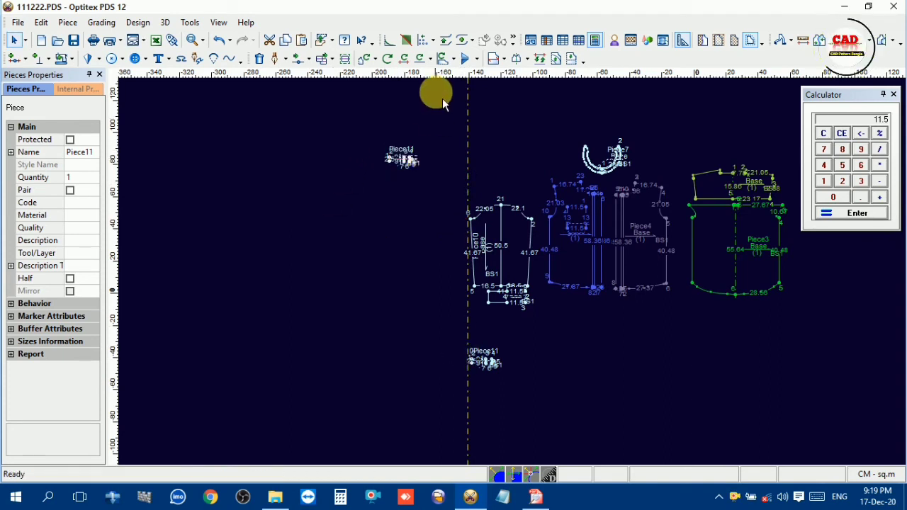
left_click_drag(433, 76, 441, 132)
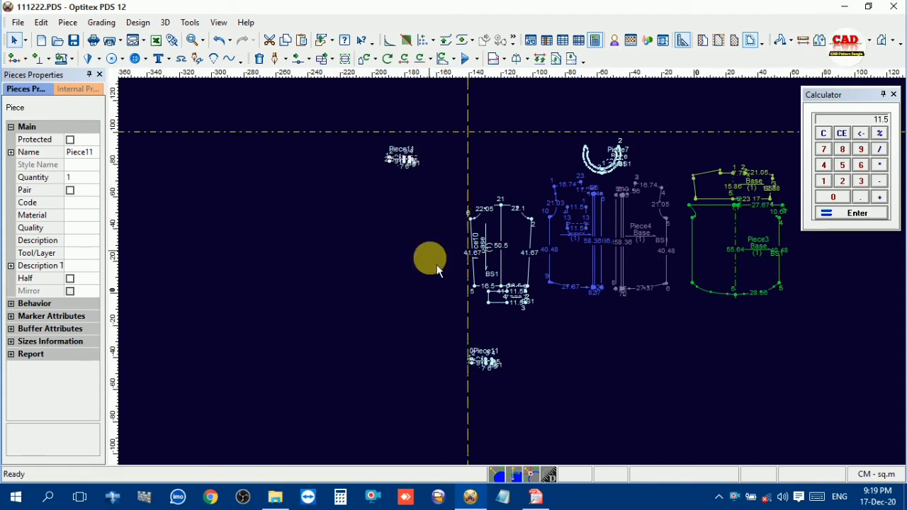
- Duplicate 0Piece11 and place the two matching pointed pieces one directly above the other
scroll(504, 263, "up", 3)
scroll(513, 273, "up", 5)
left_click(505, 267)
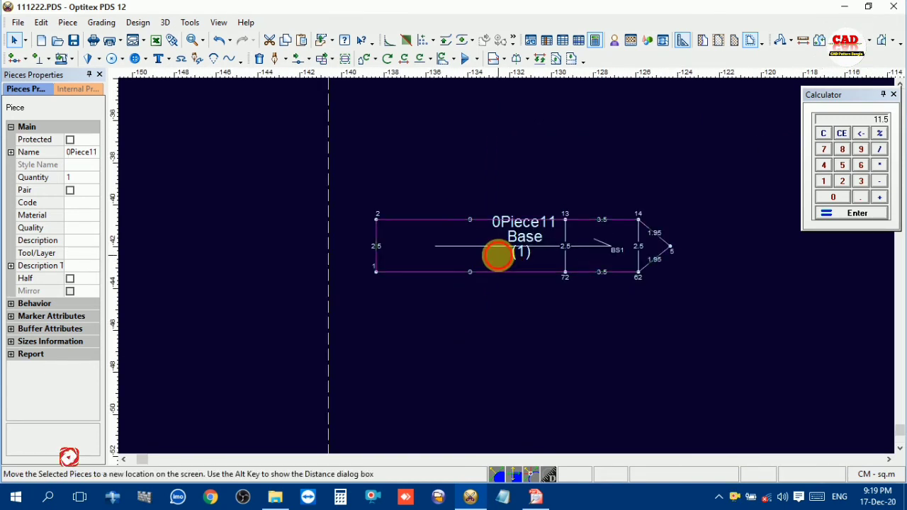
left_click_drag(498, 256, 468, 135)
- Join the two pointed 0Piece11 pieces along their facing long edges and go back to the Select tool
left_click(491, 245)
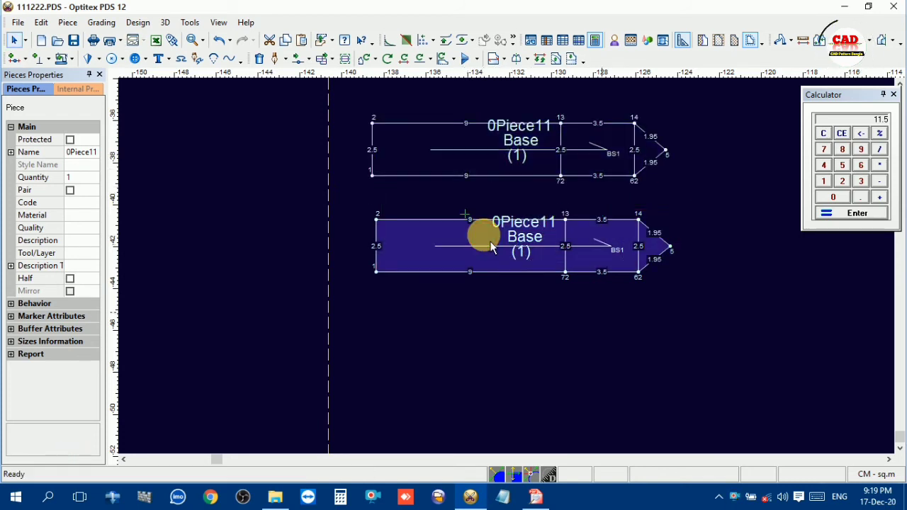
key("j")
left_click(482, 235)
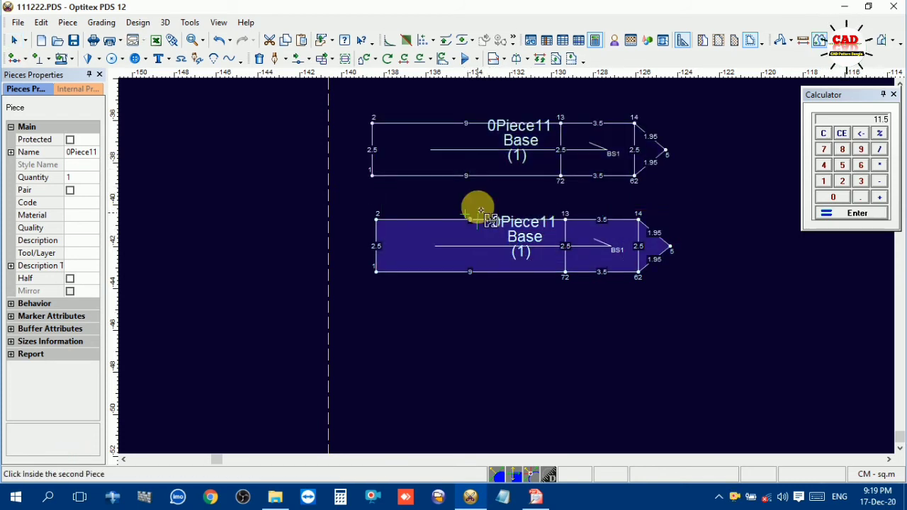
left_click(483, 172)
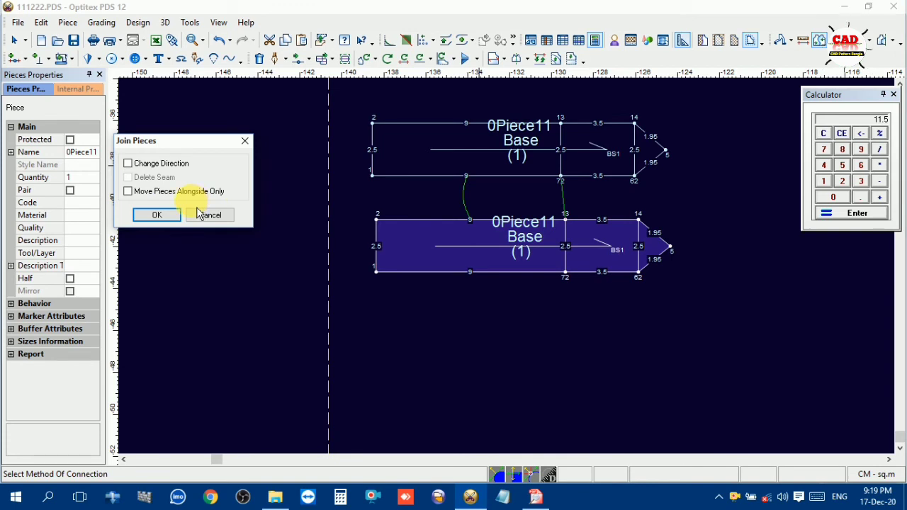
left_click(156, 214)
right_click(510, 92)
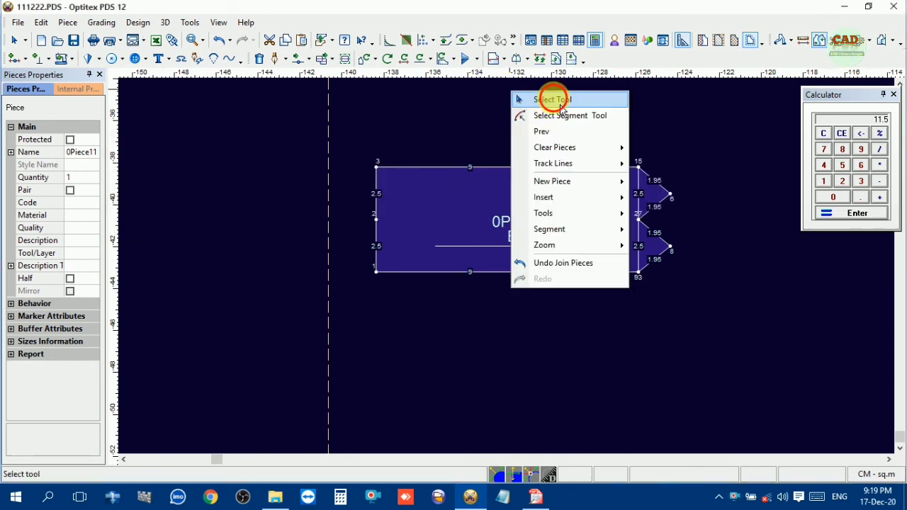
- Delete the joined 0Piece11's upper tip point and upper outer corner point, then remove the internal line at the base of the tips
left_click(550, 98)
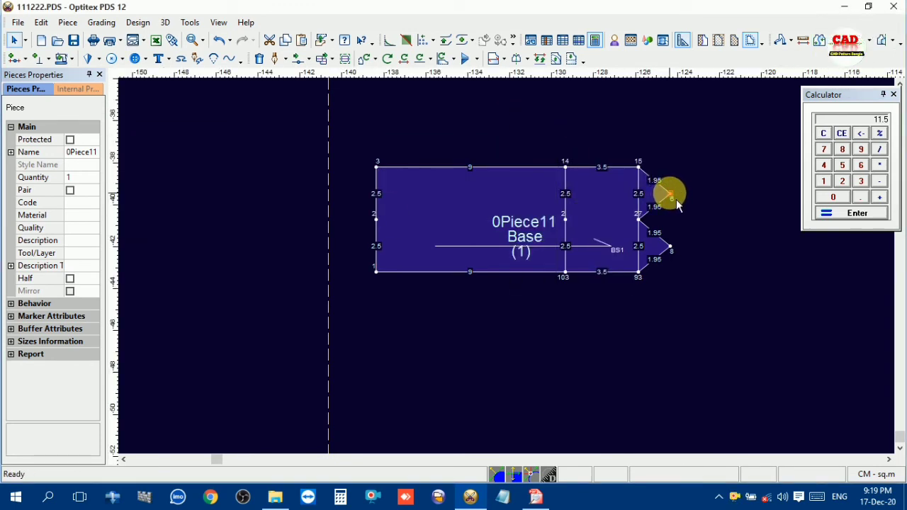
key("Delete")
key("Delete")
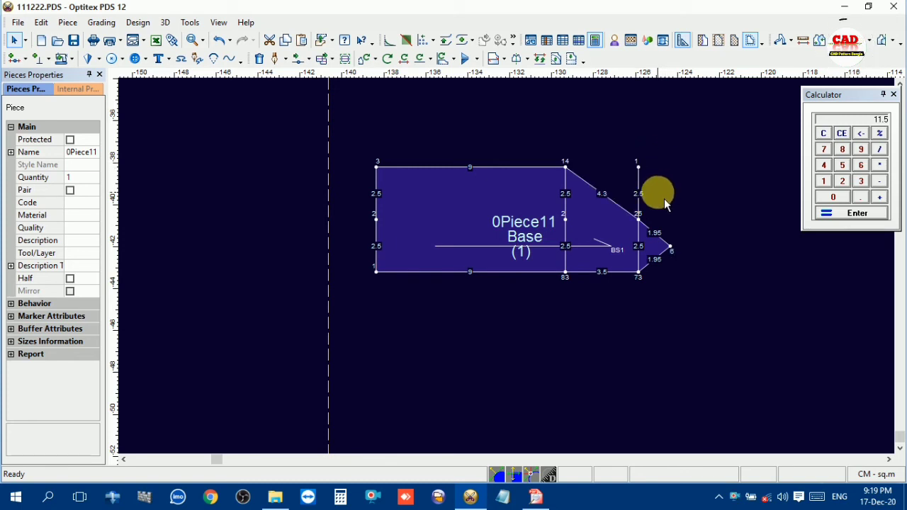
left_click(642, 202)
key("Delete")
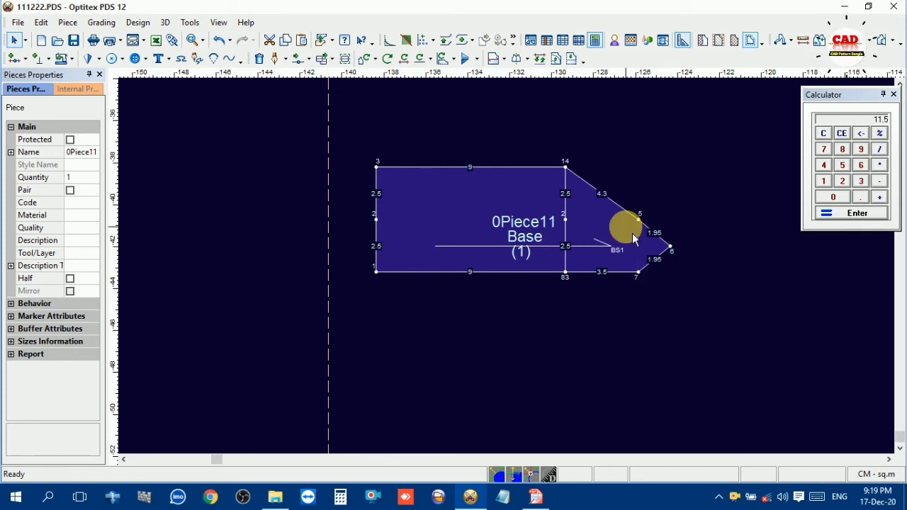
- Delete the middle point of 0Piece11's remaining vertical internal line, then delete the line itself
scroll(520, 216, "up", 5)
left_click(498, 257)
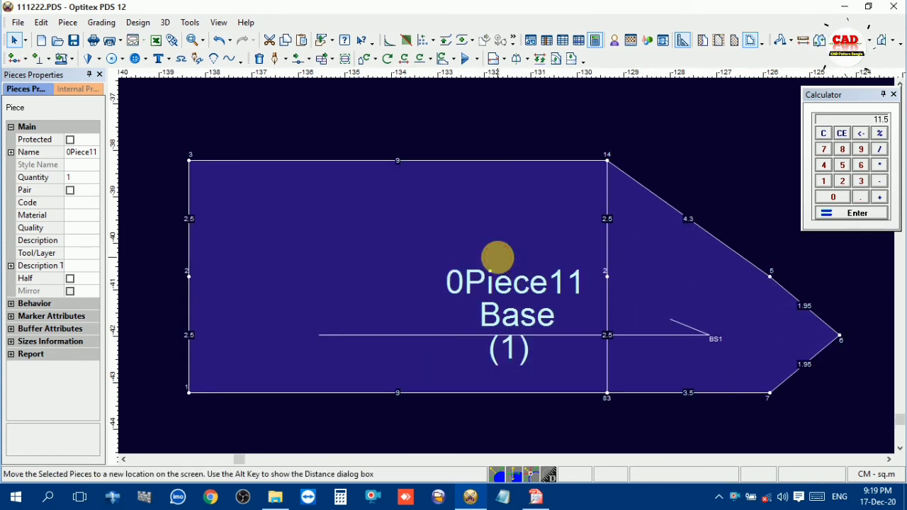
left_click(606, 280)
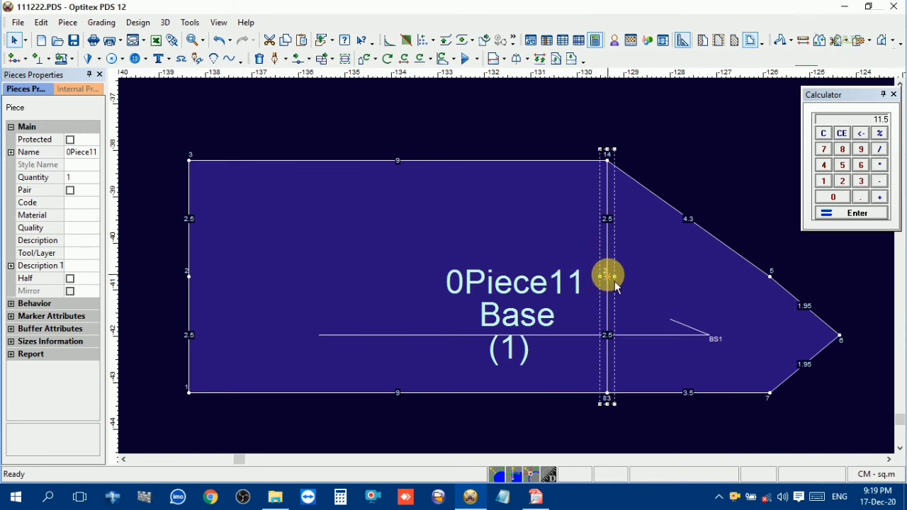
key("Delete")
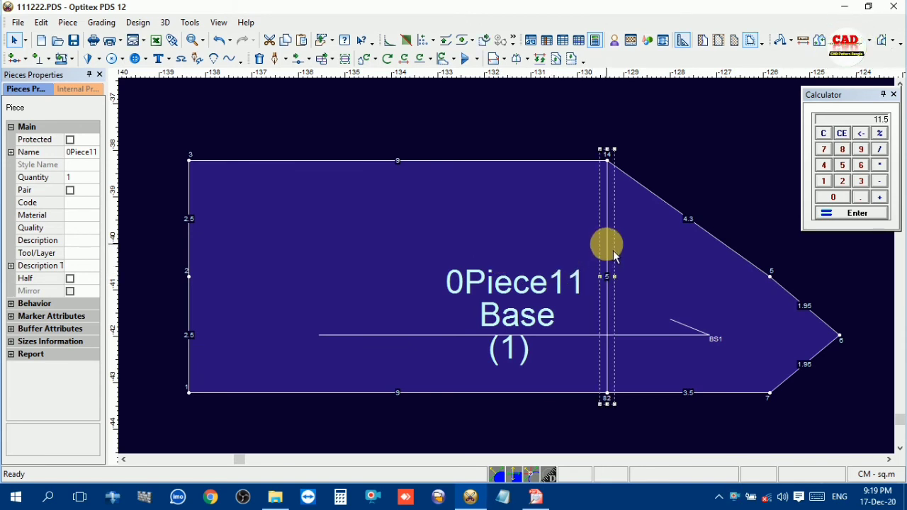
key("Delete")
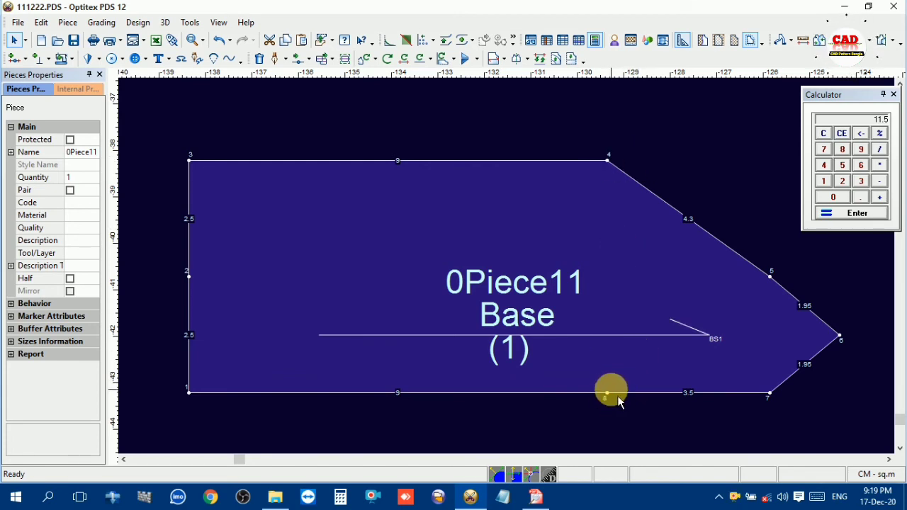
left_click(613, 262)
- Move the finished pointed placket 0Piece11 into the space directly below the cuff Piece9
scroll(513, 273, "down", 3)
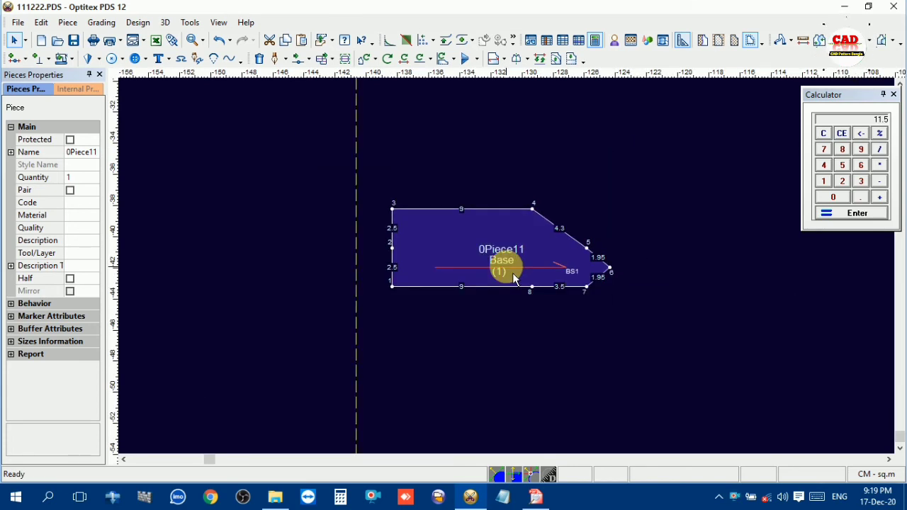
scroll(513, 276, "up", 2)
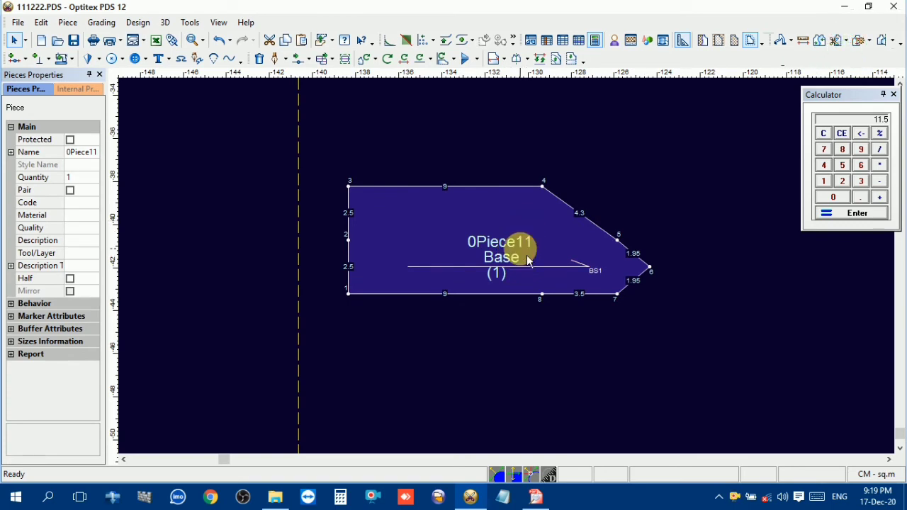
scroll(513, 274, "down", 3)
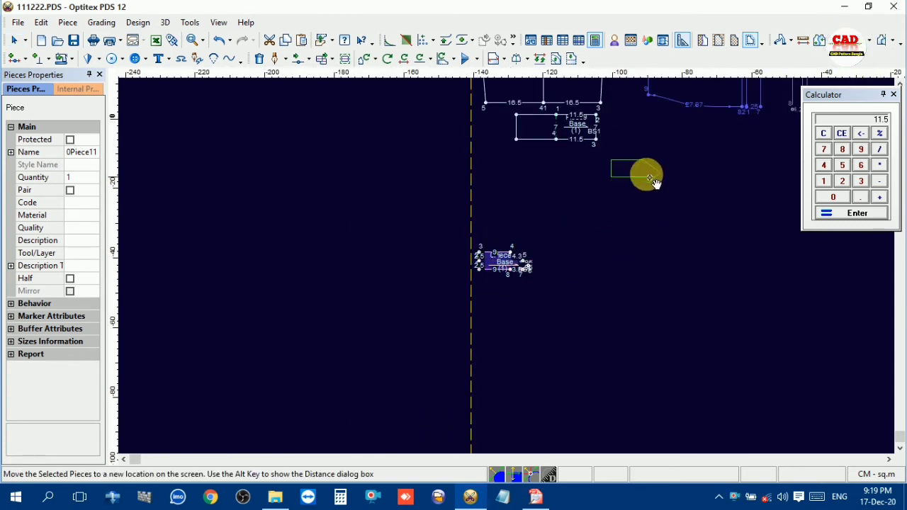
left_click_drag(651, 179, 582, 183)
scroll(513, 272, "down", 1)
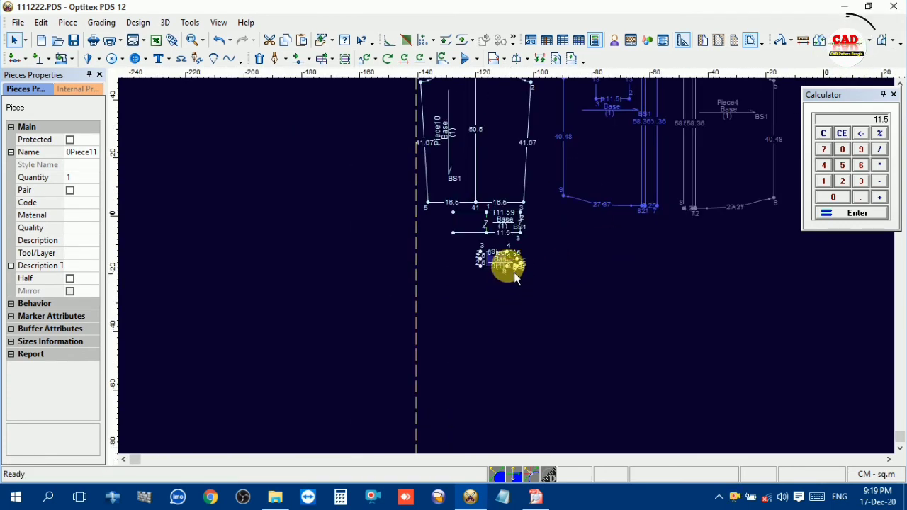
scroll(513, 275, "up", 1)
- Check the sleeve placket size in the PDF, return to Optitex PDS and create rectangular piece Piece12, 16 cm long and 2.5 cm wide
left_click(535, 496)
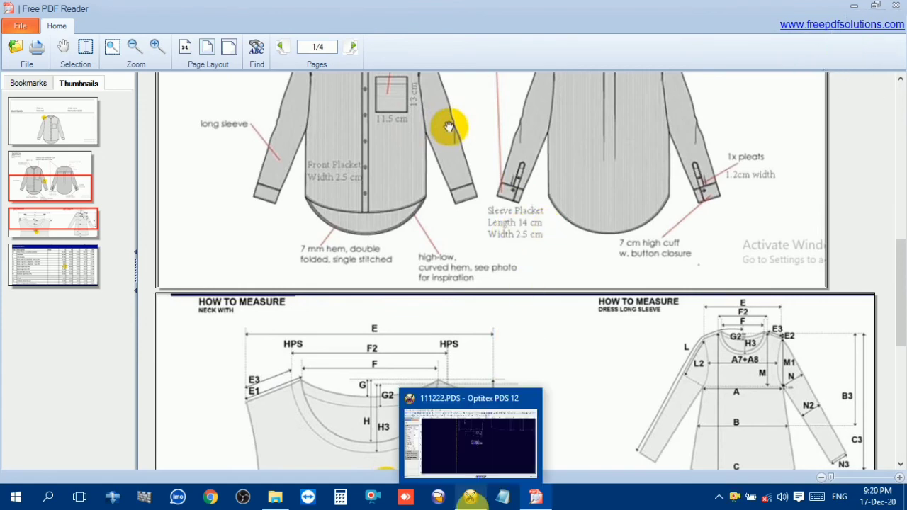
left_click(486, 461)
right_click(605, 252)
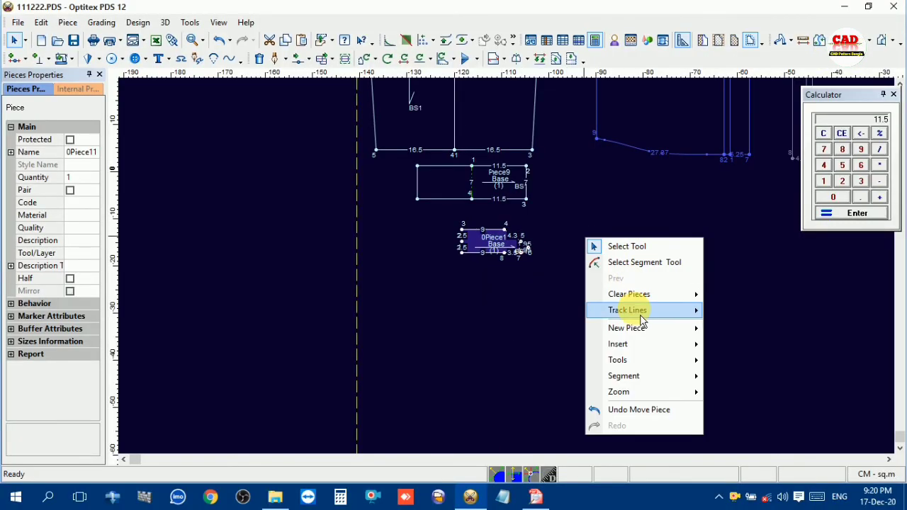
mouse_move(634, 328)
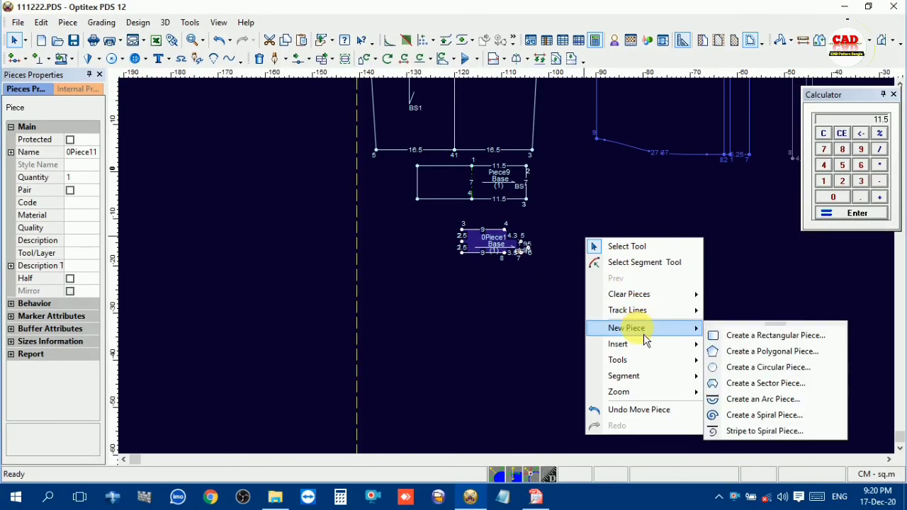
left_click(758, 336)
double_click(178, 184)
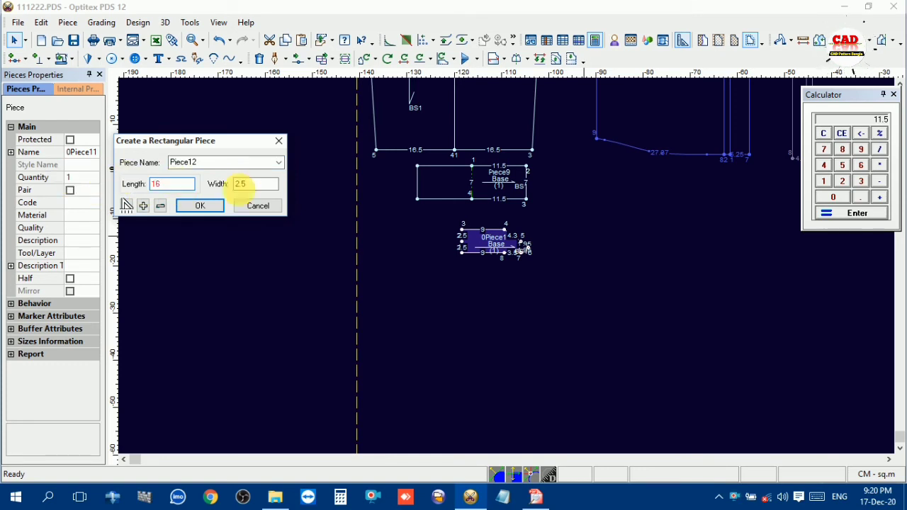
double_click(247, 184)
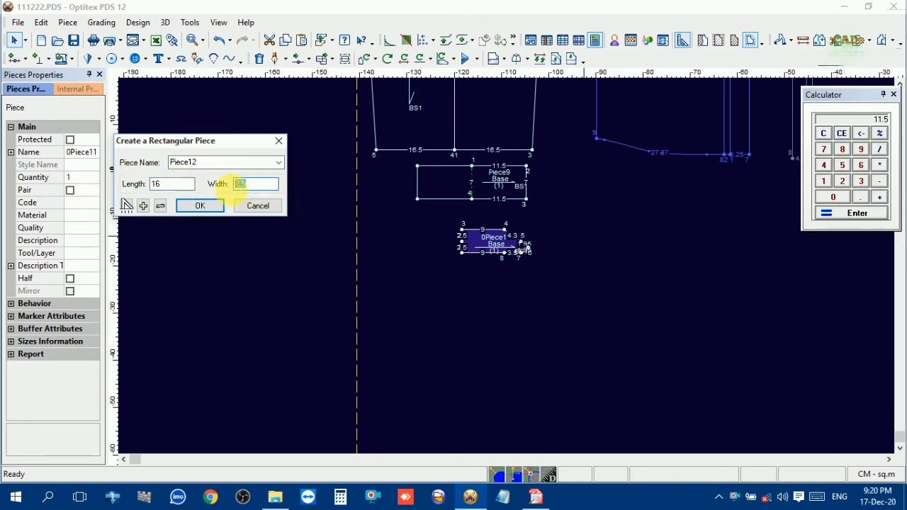
left_click(199, 206)
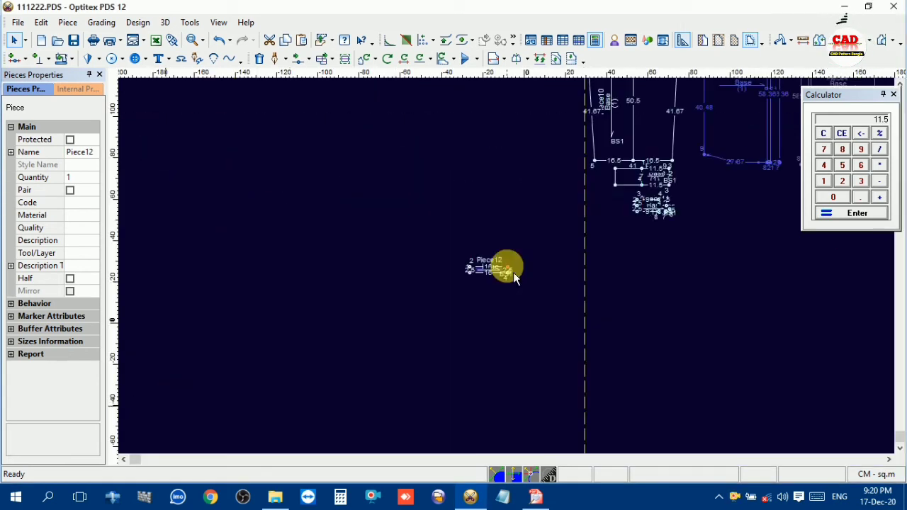
- Place the rectangular Piece12 directly below the pointed placket 0Piece11 and close the calculator
left_click_drag(505, 274, 766, 197)
scroll(765, 194, "down", 2)
left_click_drag(511, 272, 543, 275)
scroll(512, 272, "up", 2)
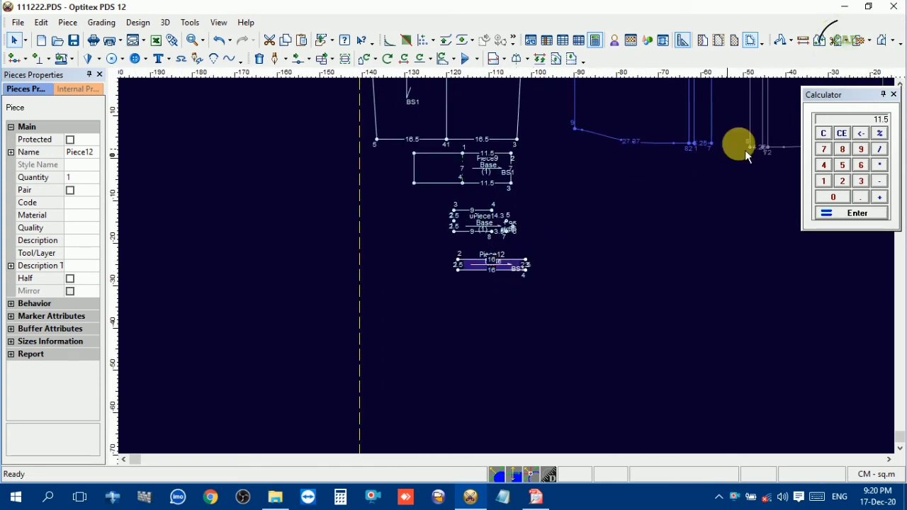
left_click(894, 95)
- Shift the sleeve, cuff, pointed placket and both front pieces slightly sideways together, and reposition the cuff Piece9 beneath the sleeve hem
scroll(512, 263, "down", 2)
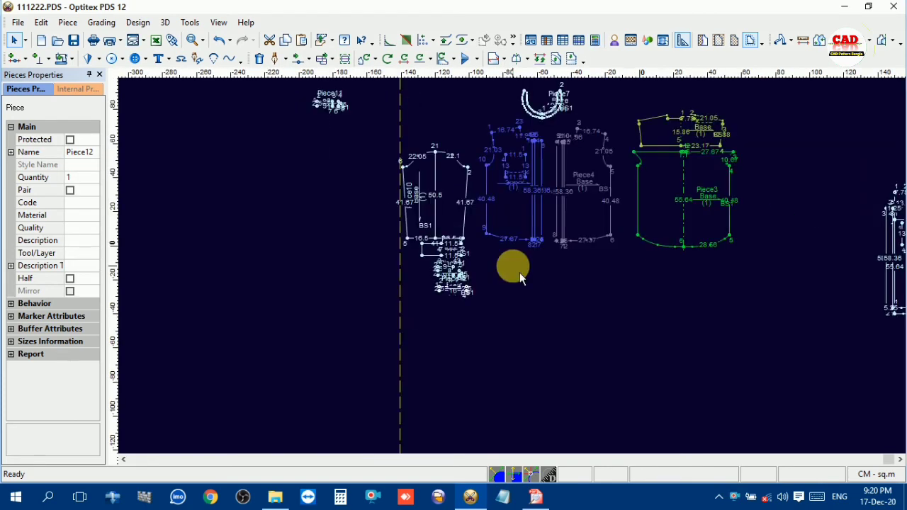
scroll(528, 255, "down", 1)
scroll(514, 272, "up", 2)
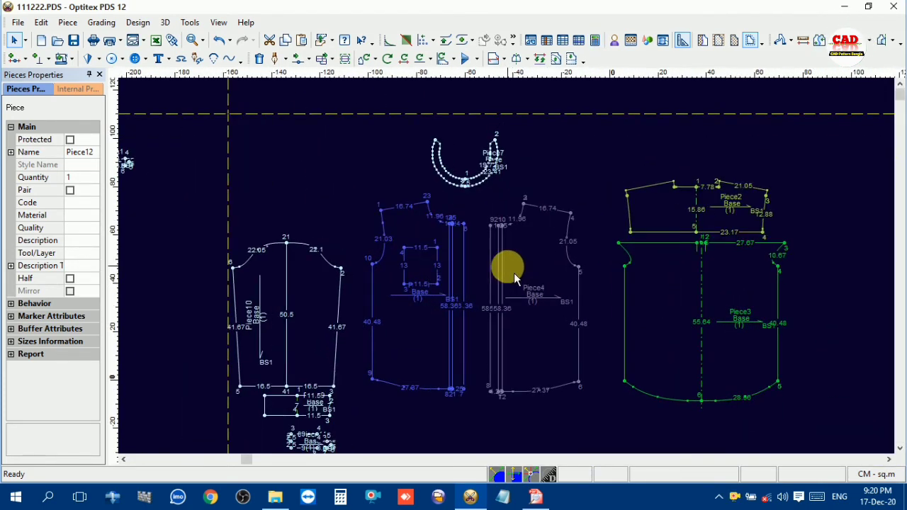
scroll(242, 219, "down", 1)
left_click_drag(453, 197, 560, 312)
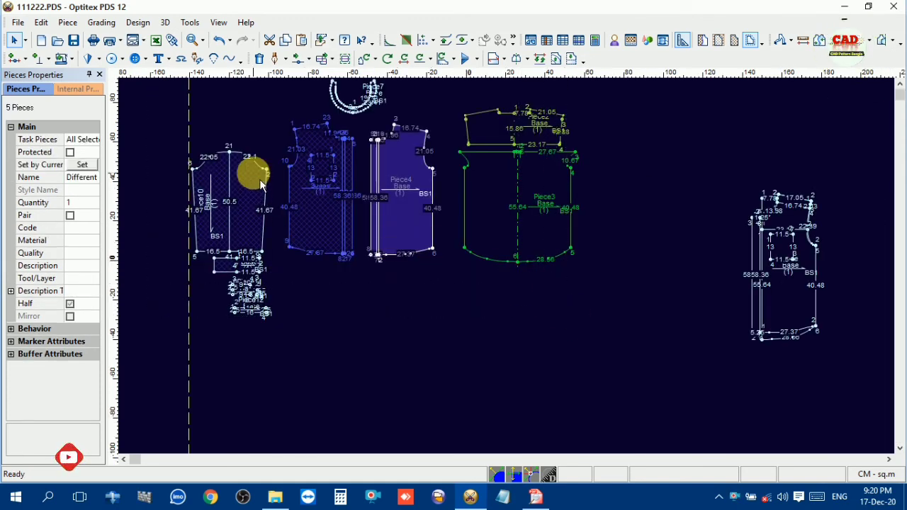
scroll(228, 260, "up", 2)
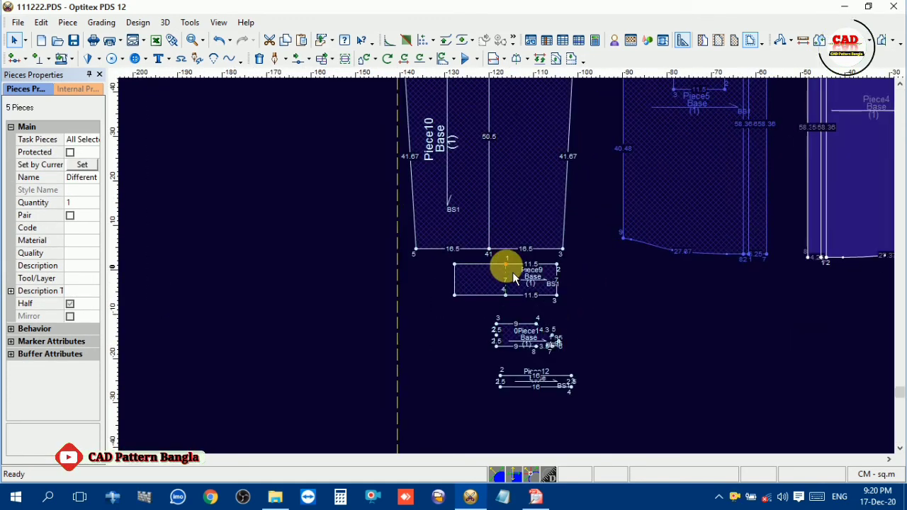
mouse_move(503, 274)
left_mouse_down()
mouse_move(486, 263)
mouse_move(530, 288)
mouse_move(510, 283)
left_mouse_up()
left_click(660, 299)
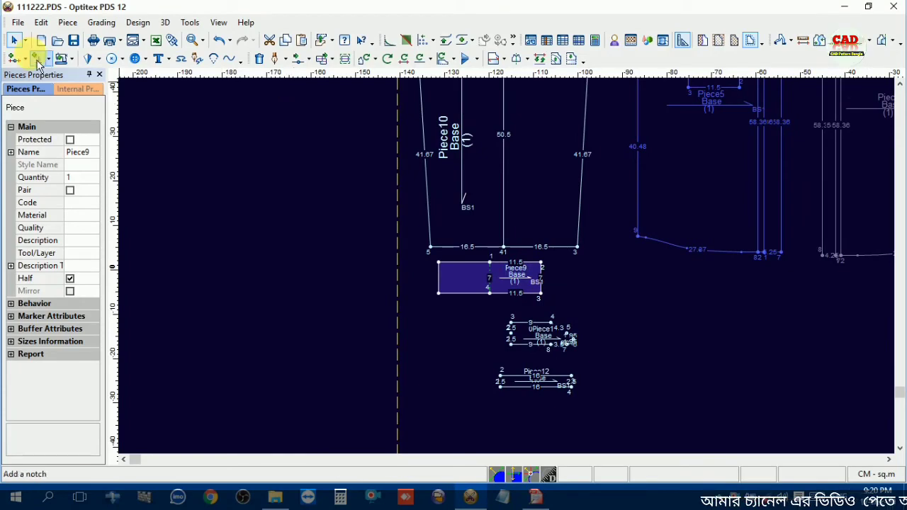
- Select the front piece Piece4 and open its name for editing
scroll(508, 251, "down", 3)
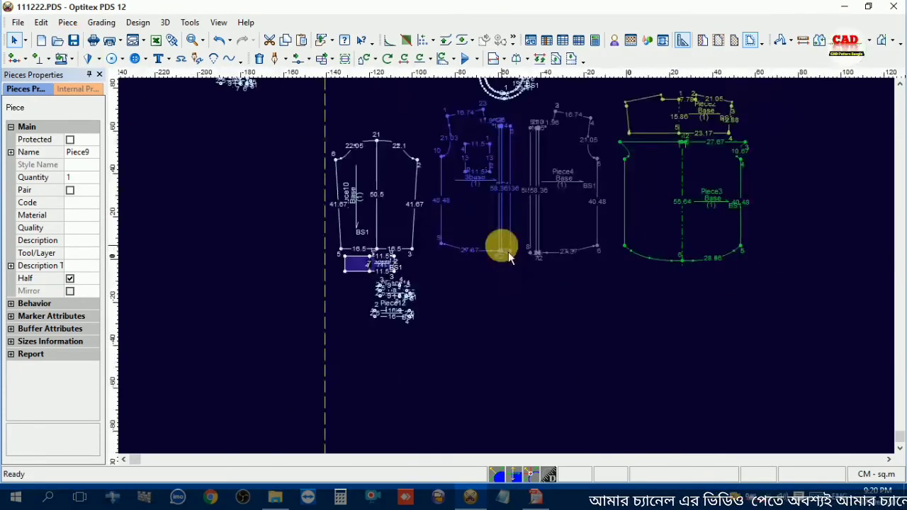
scroll(508, 252, "down", 2)
scroll(511, 269, "up", 4)
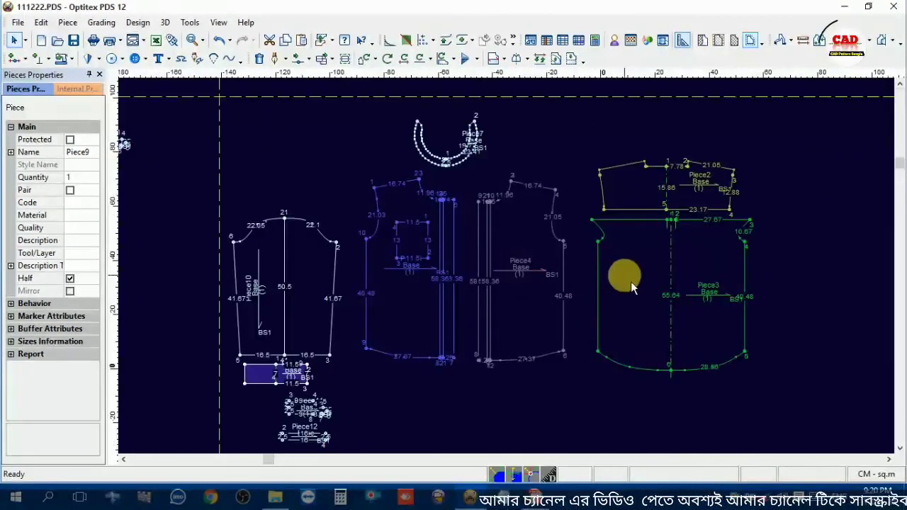
scroll(509, 262, "up", 2)
left_click(553, 227)
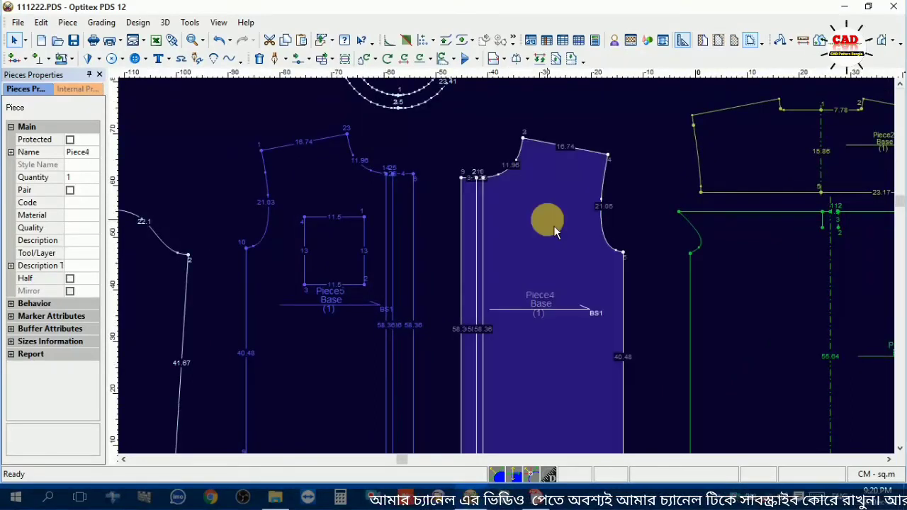
left_click(80, 152)
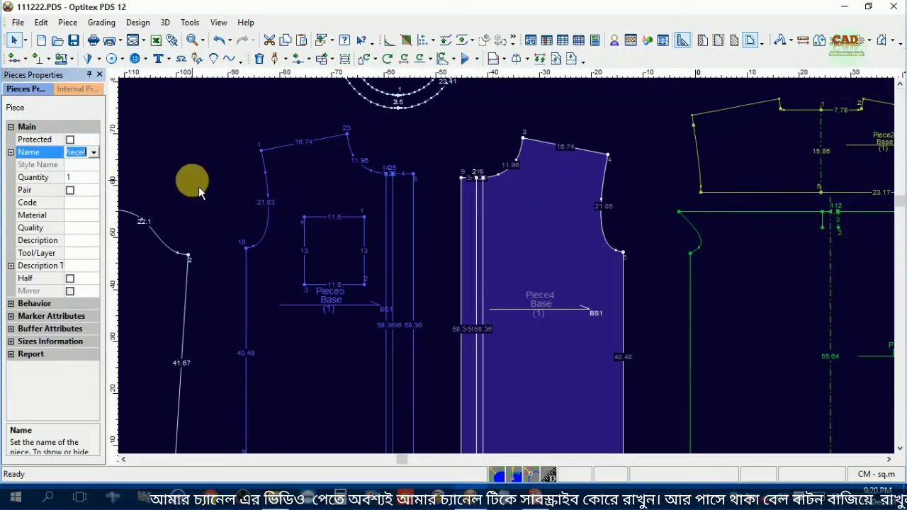
type("F")
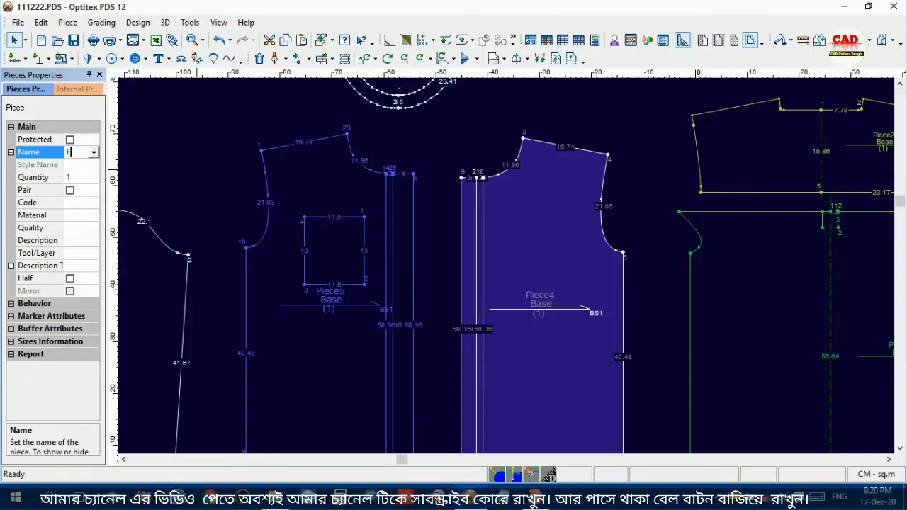
type("RN")
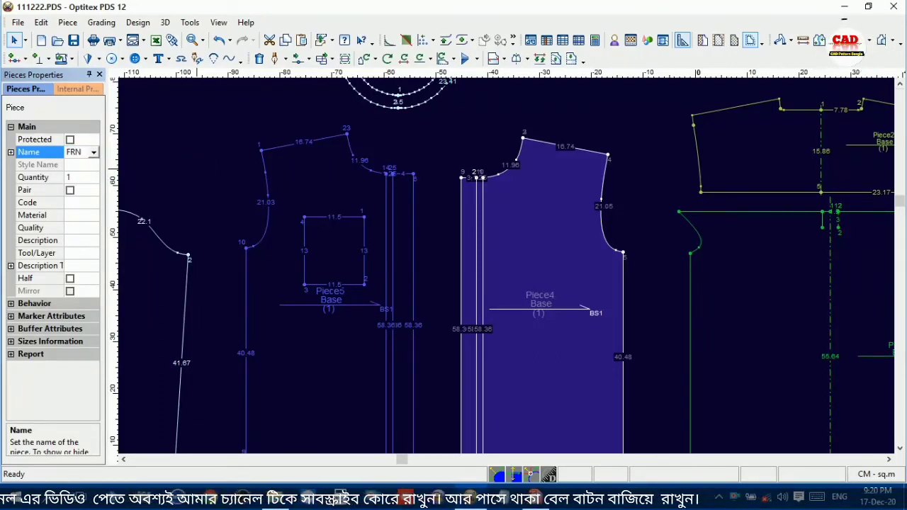
type("T E")
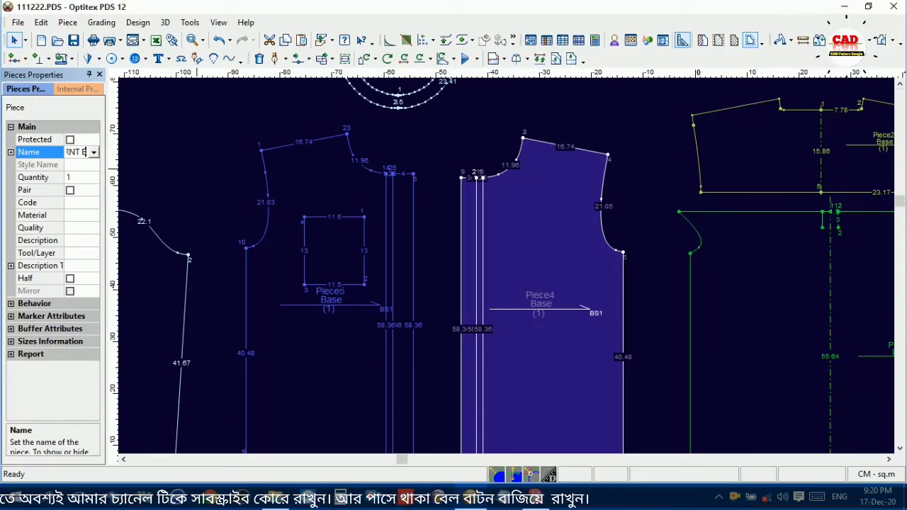
type("T")
type("N")
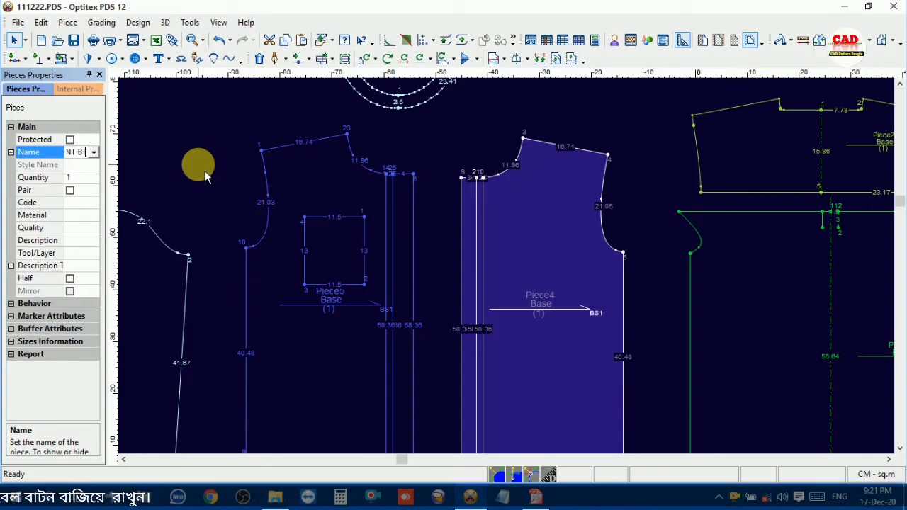
key("BackSpace")
key("BackSpace")
key("BackSpace")
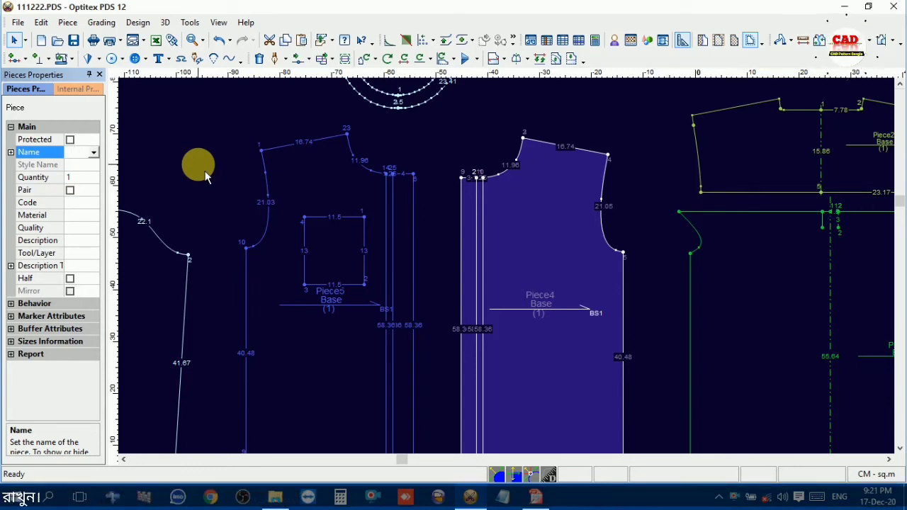
- Name the front piece Piece4, the one without a pocket, F/L
type("F")
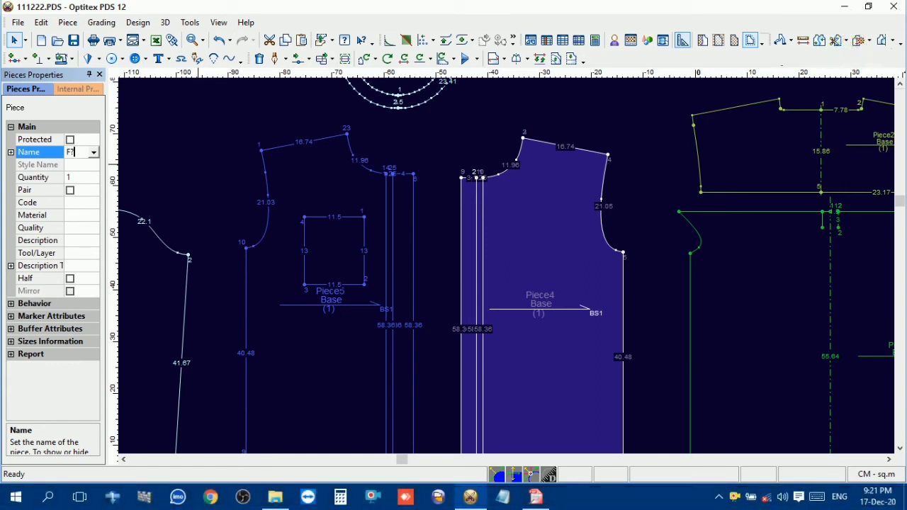
right_click(197, 166)
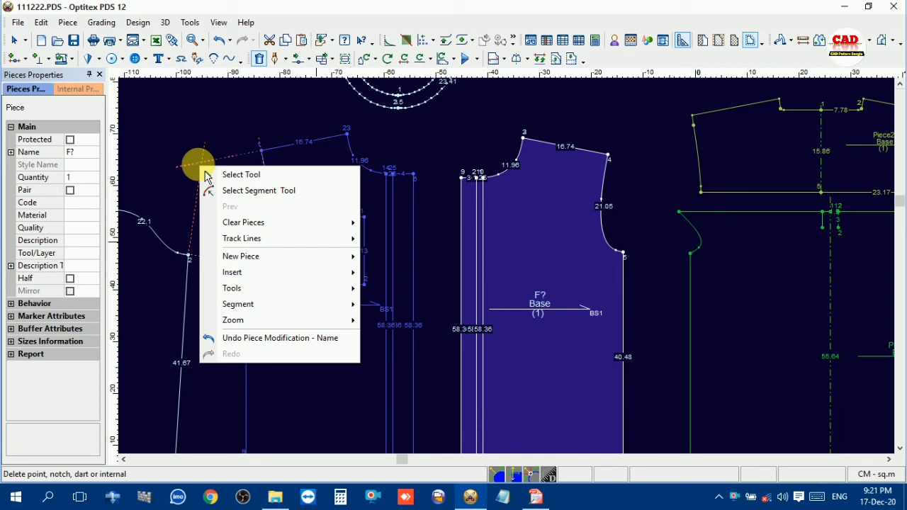
left_click(87, 153)
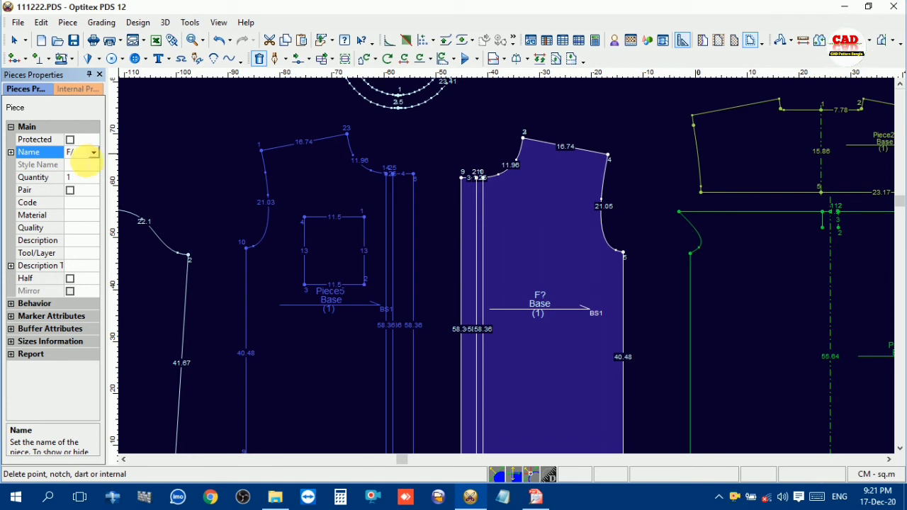
type("F/")
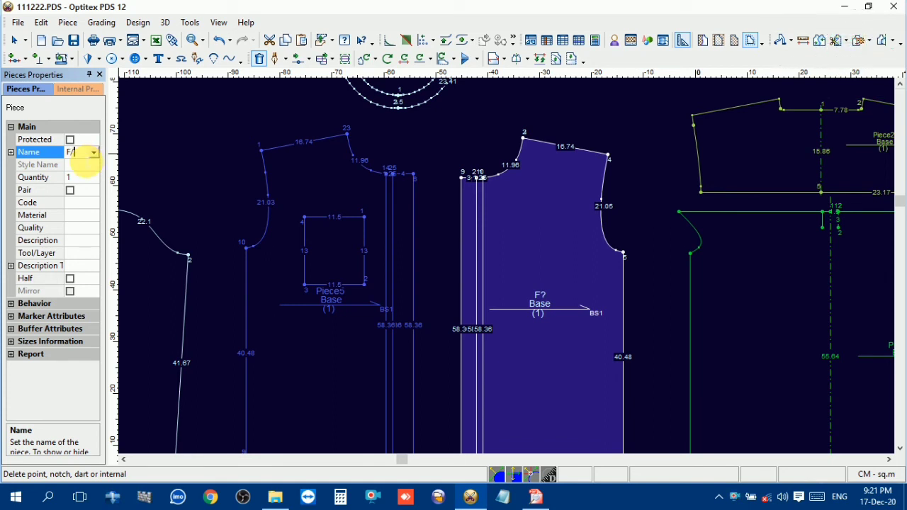
type("L")
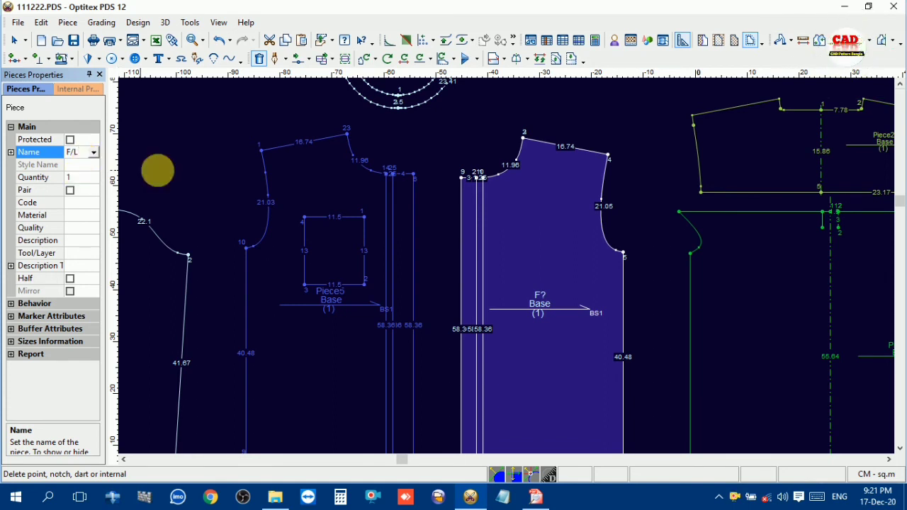
- Rename the front piece with the chest pocket, Piece5, as F/R
left_click(308, 182)
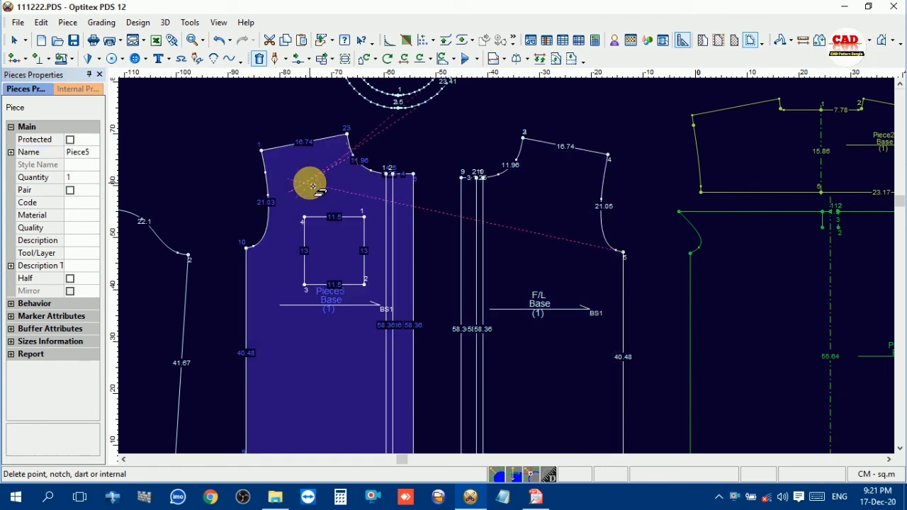
right_click(255, 128)
left_click(290, 130)
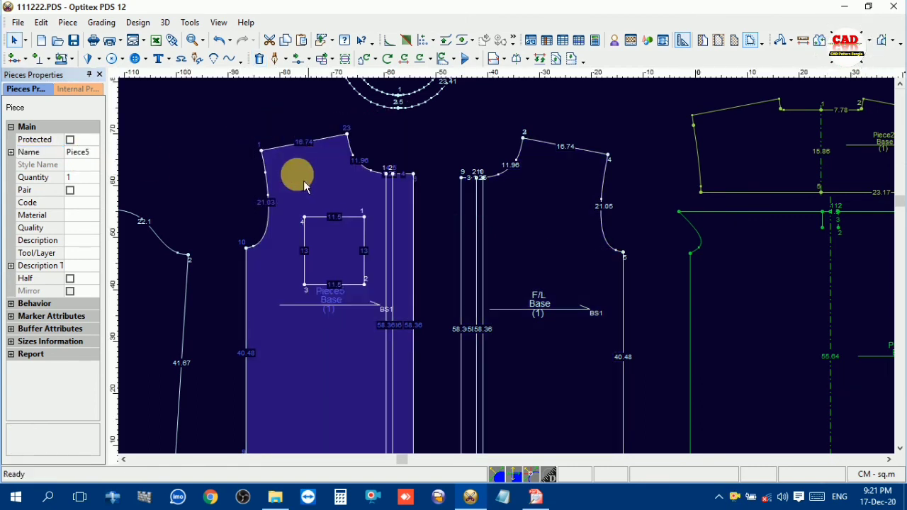
left_click(91, 152)
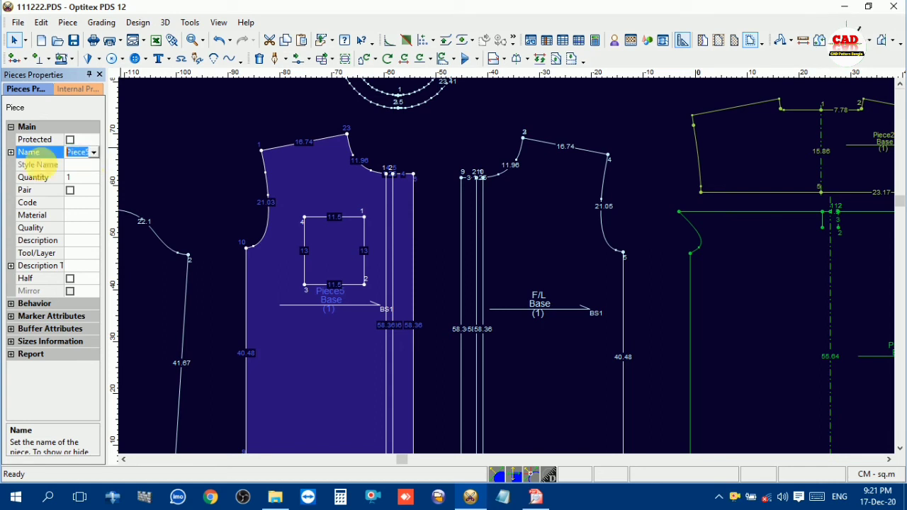
type("F/")
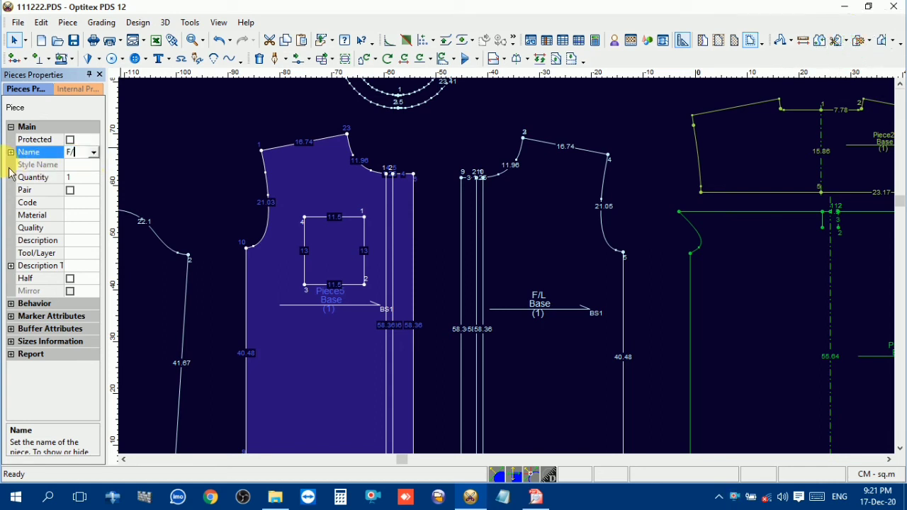
type("R")
left_click(318, 181)
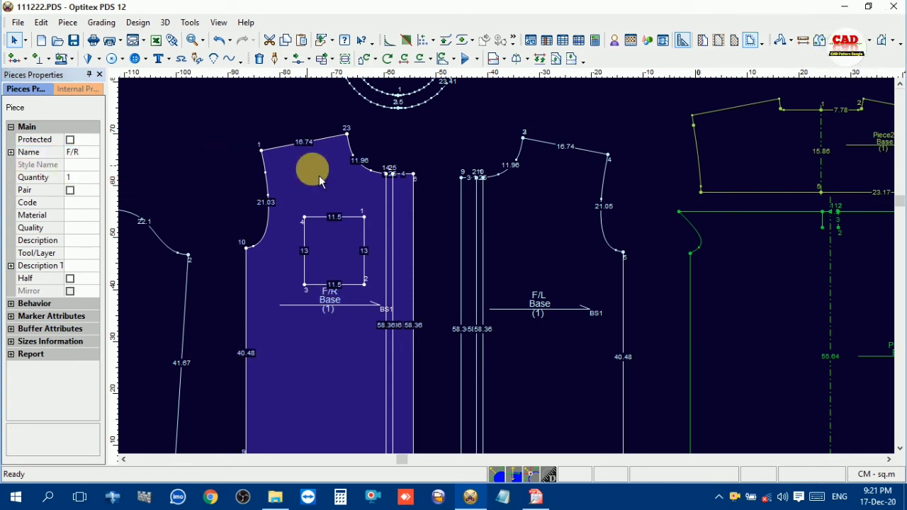
- Rename the large back body piece, Piece3, as BACK PART
left_click(567, 273)
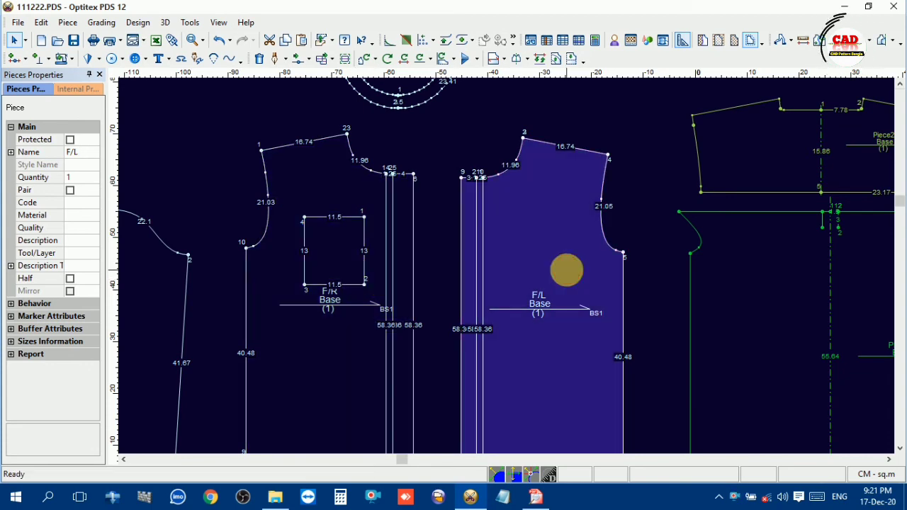
scroll(564, 263, "down", 4)
left_click(569, 252)
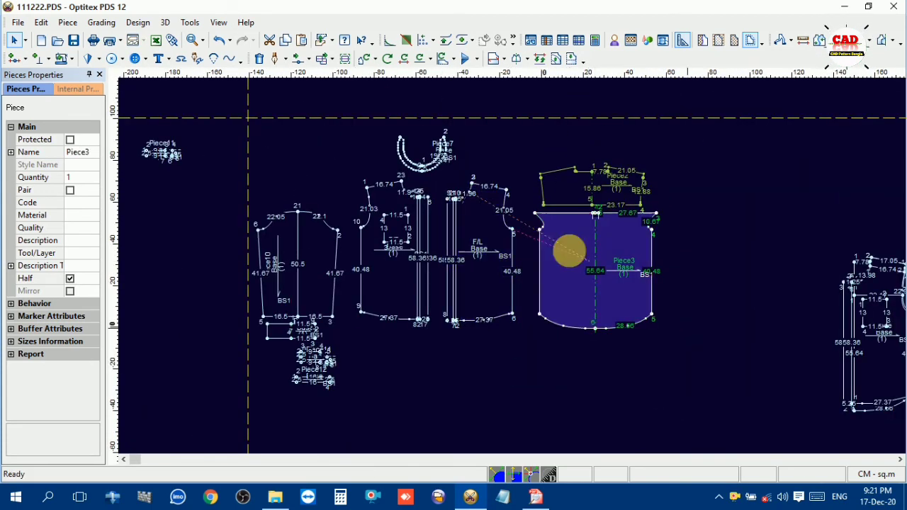
left_click(83, 153)
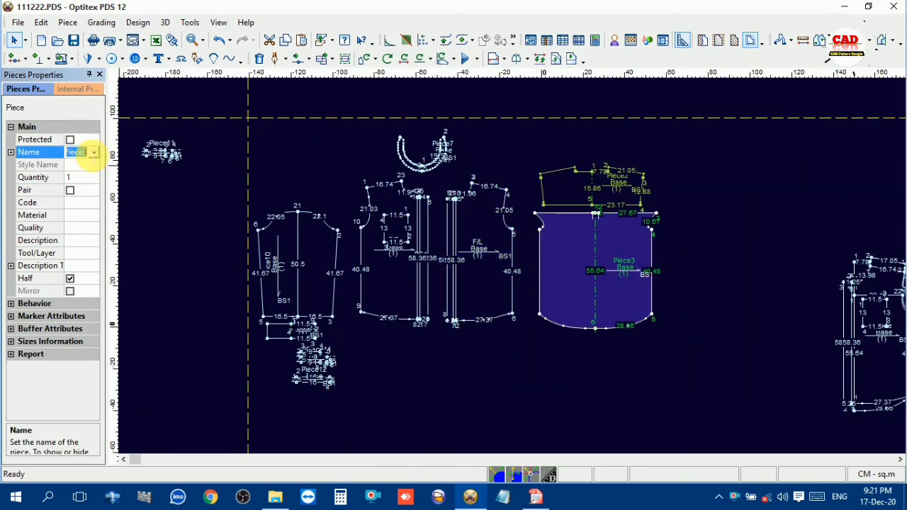
left_click(94, 152)
left_click(95, 152)
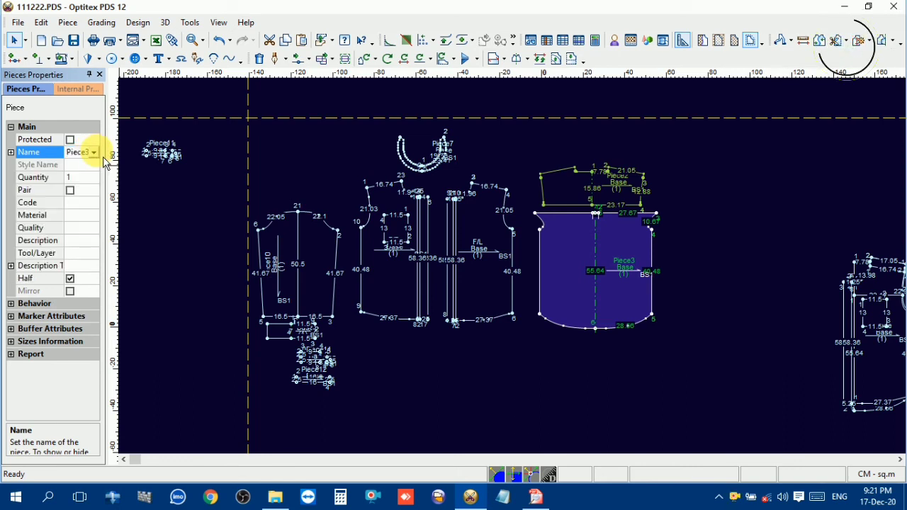
left_click(94, 152)
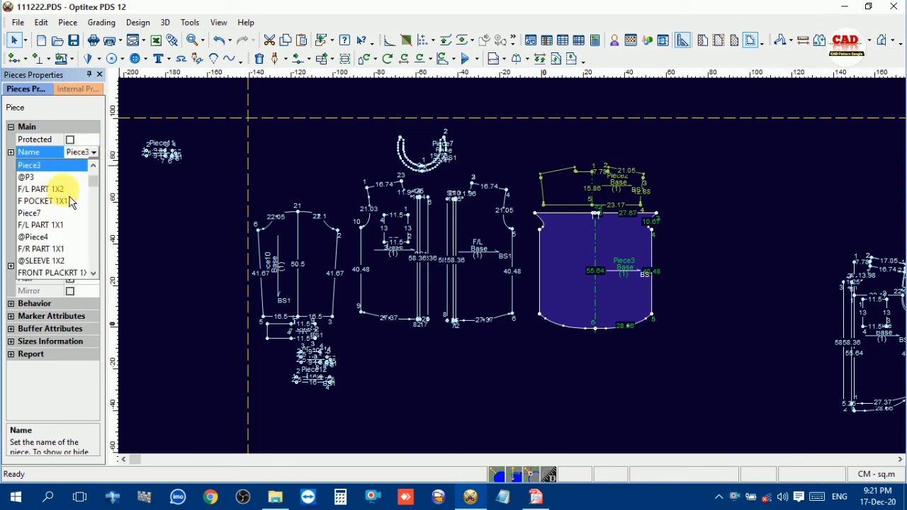
left_click(89, 158)
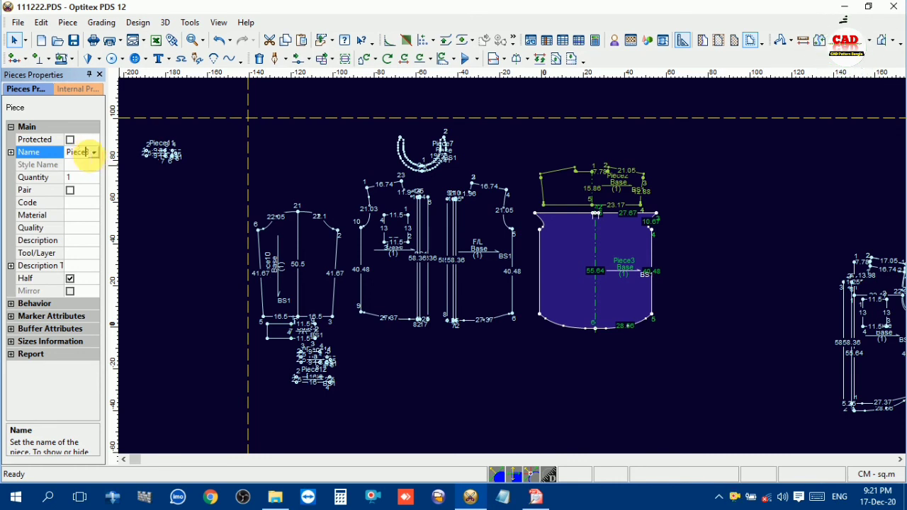
left_click_drag(86, 155, 36, 155)
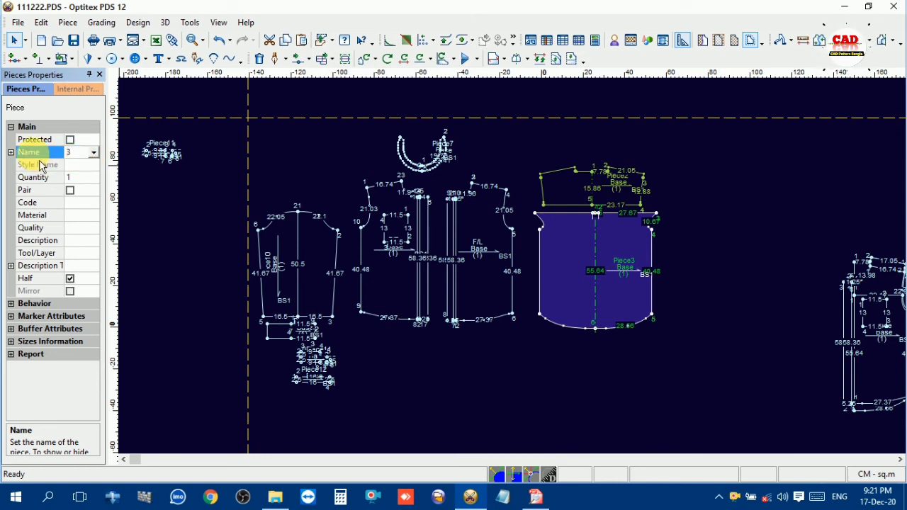
key("Delete")
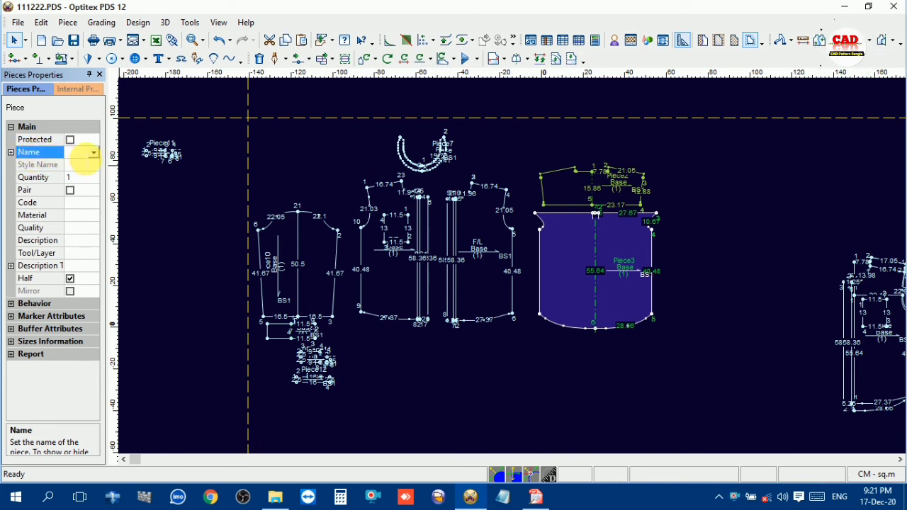
type("BA")
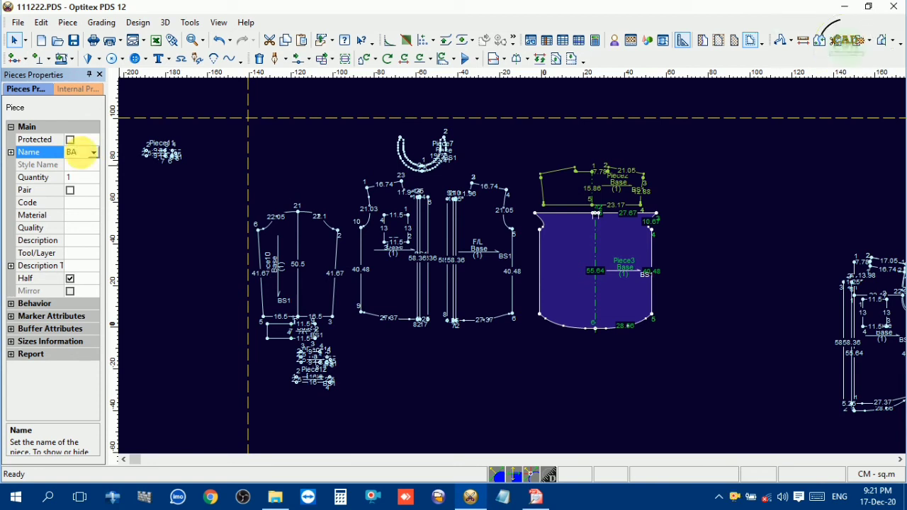
type("CK P")
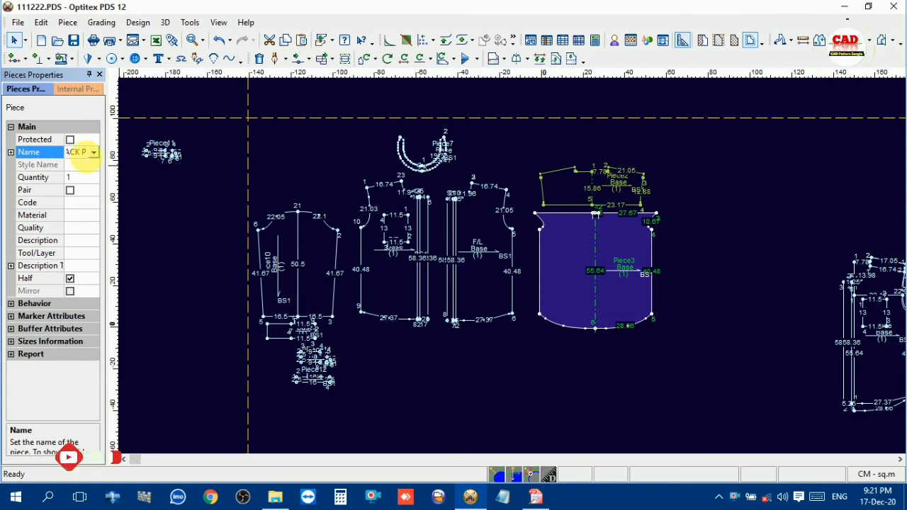
type("ART")
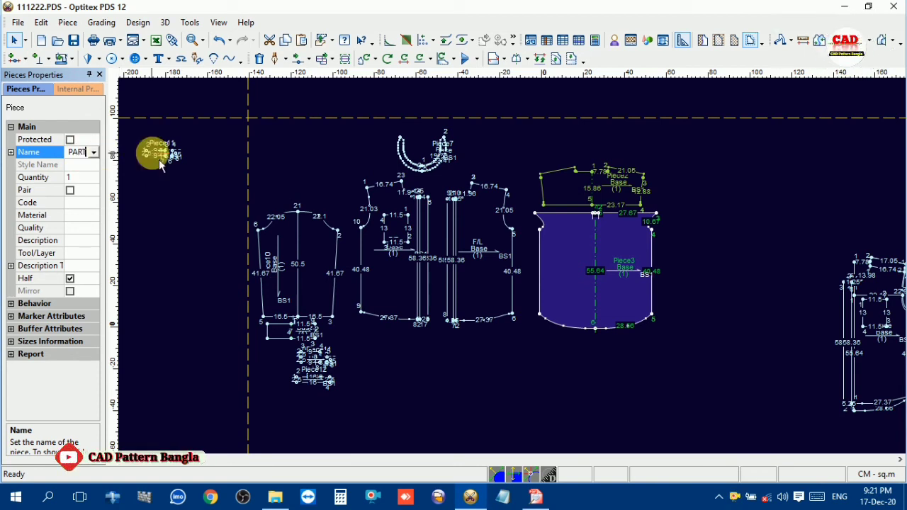
left_click(194, 202)
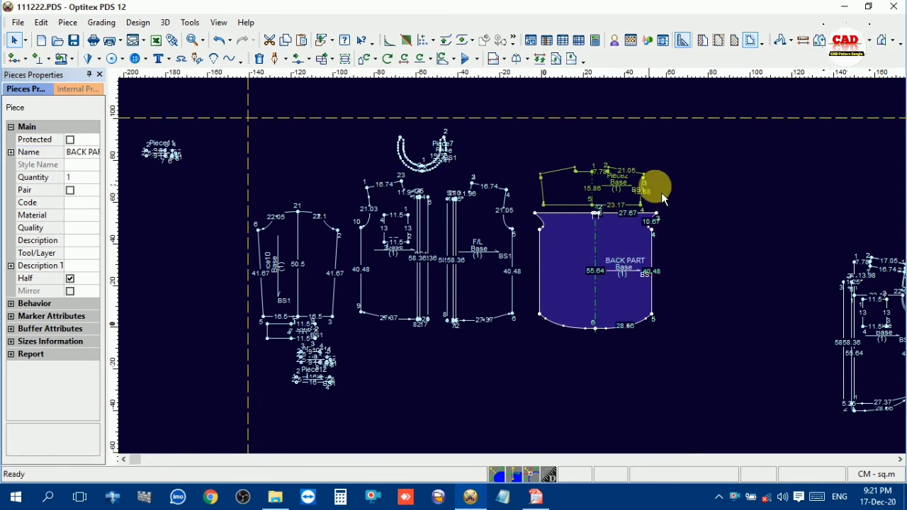
- Rename the yoke piece above the back part, Piece2, as BACK YOUK
left_click(569, 195)
left_click(90, 151)
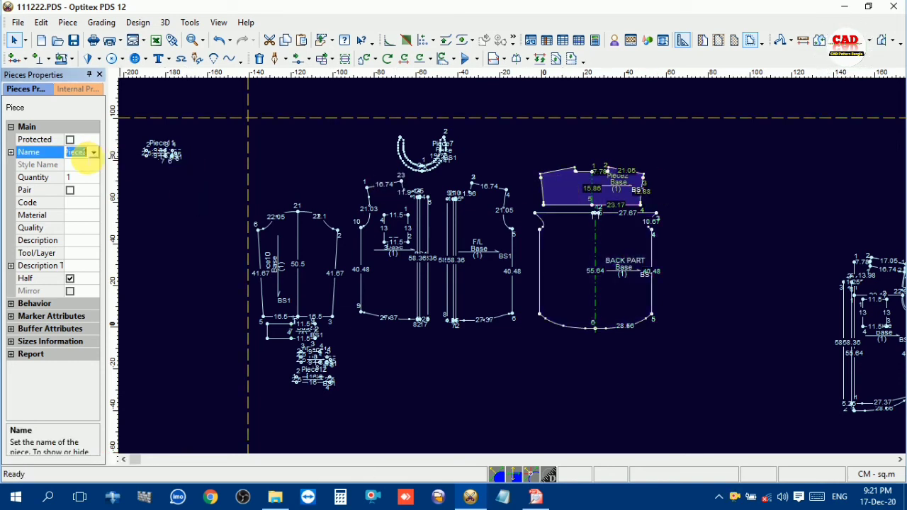
type("BA")
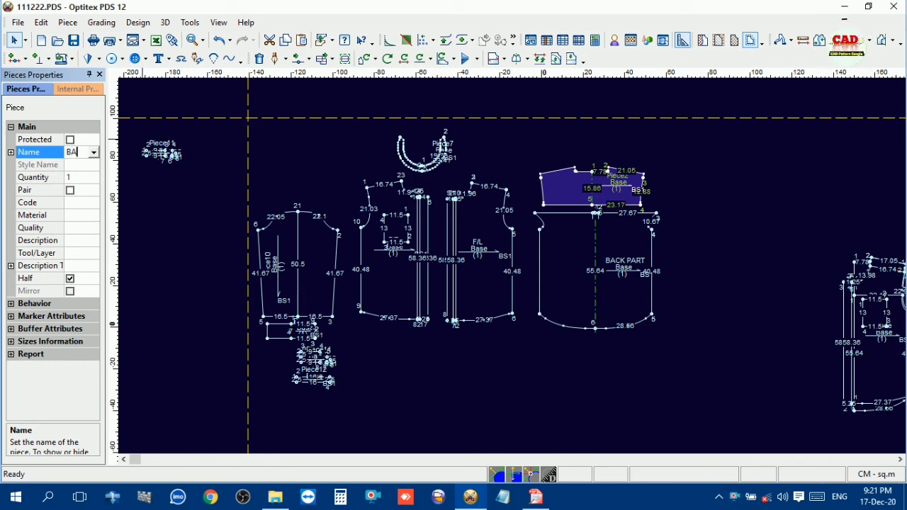
type("CK")
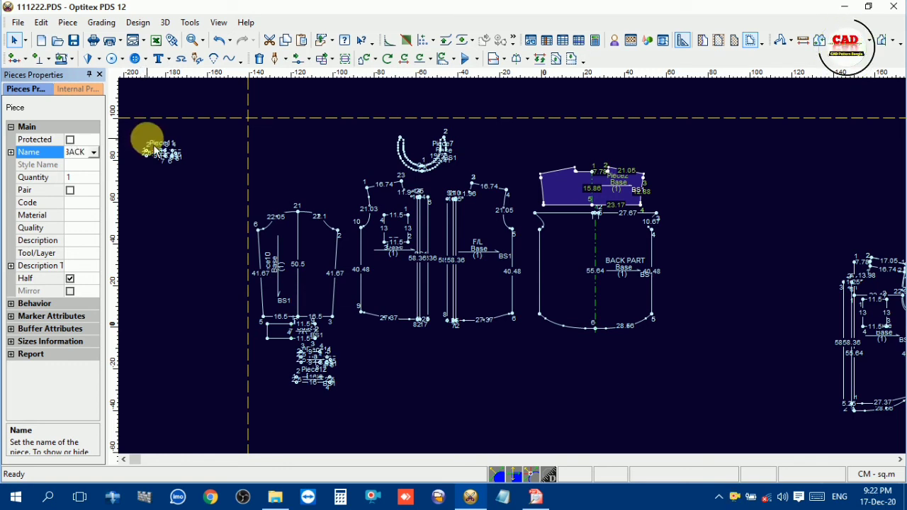
type(" YOUK")
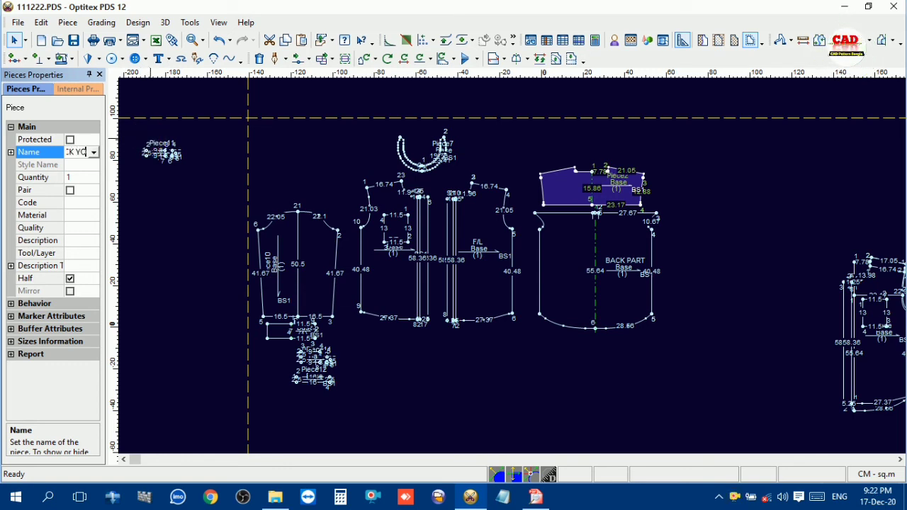
left_click(194, 198)
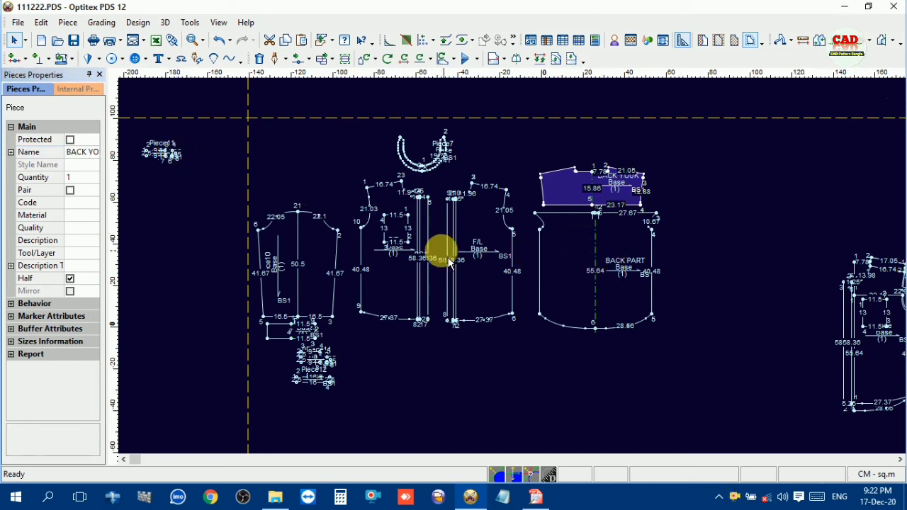
- Rename the sleeve piece, Piece10, as SLEEVE 1X2
left_click(310, 251)
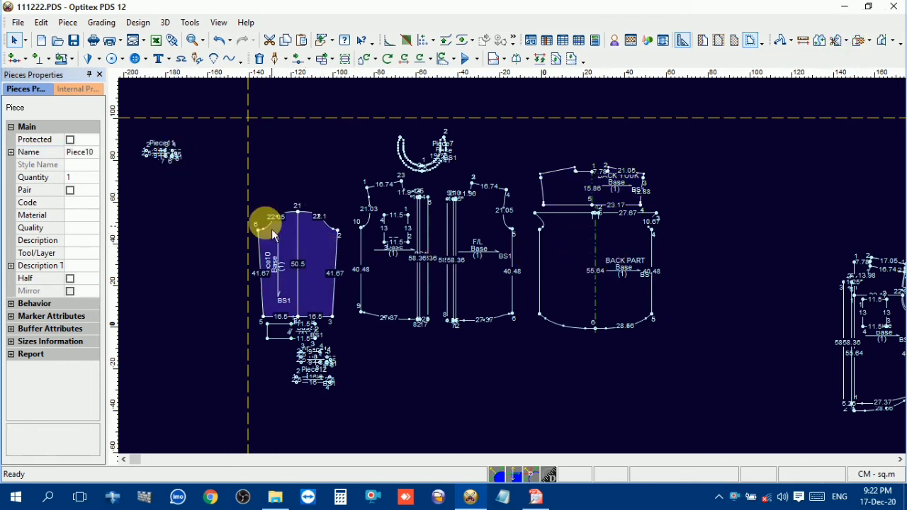
left_click(85, 152)
left_click(93, 152)
left_click(93, 153)
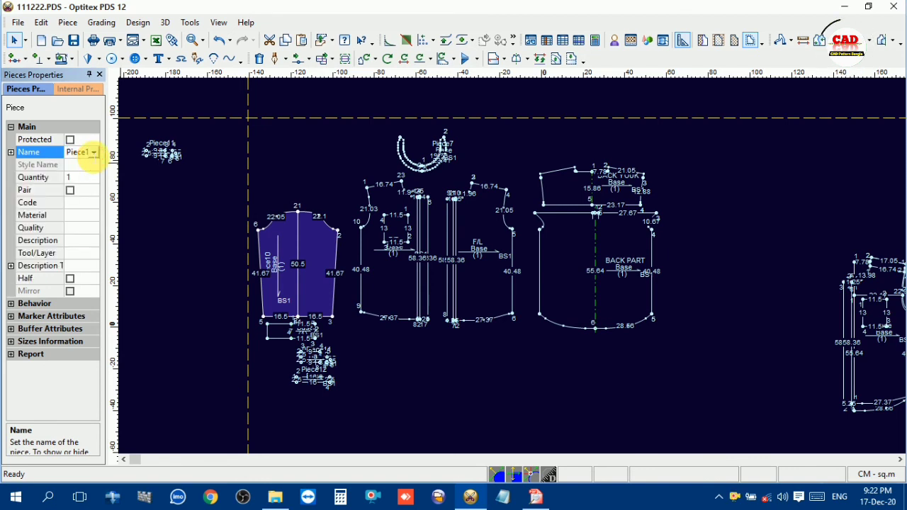
left_click_drag(87, 153, 37, 156)
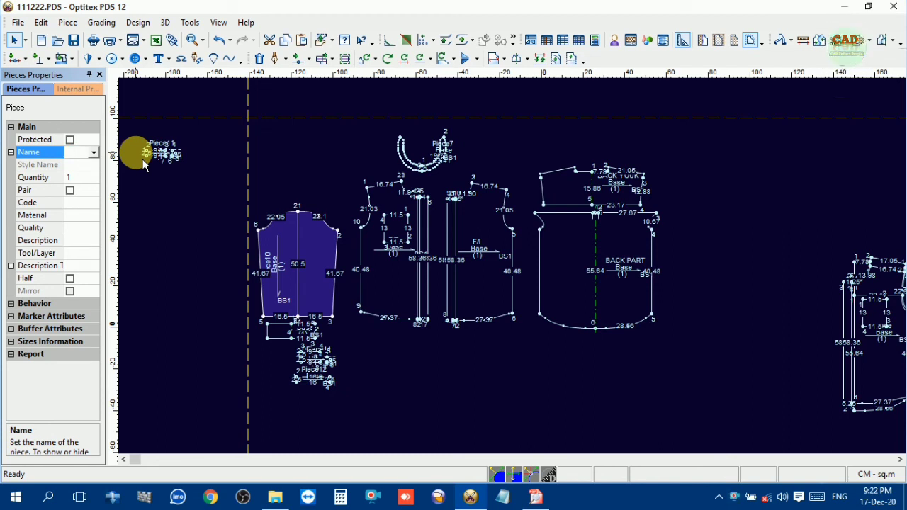
type("S")
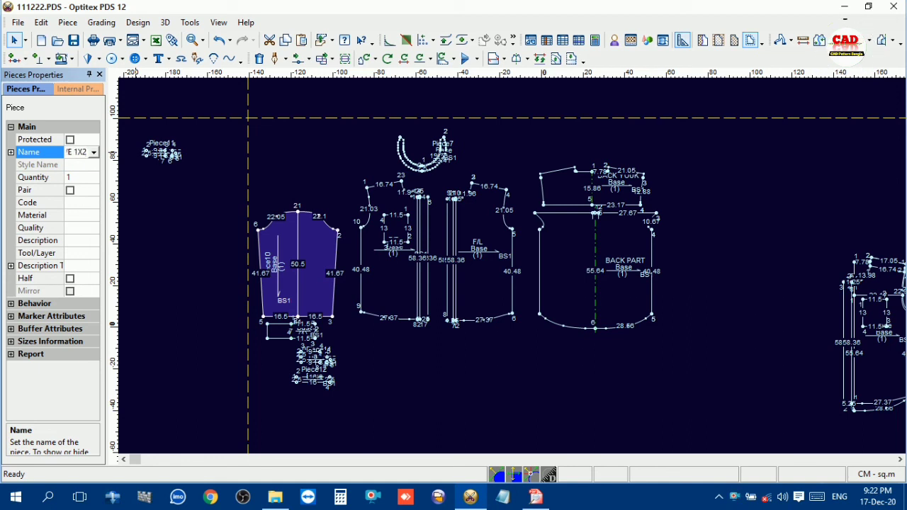
type("LEEVE 1X2")
left_click(142, 163)
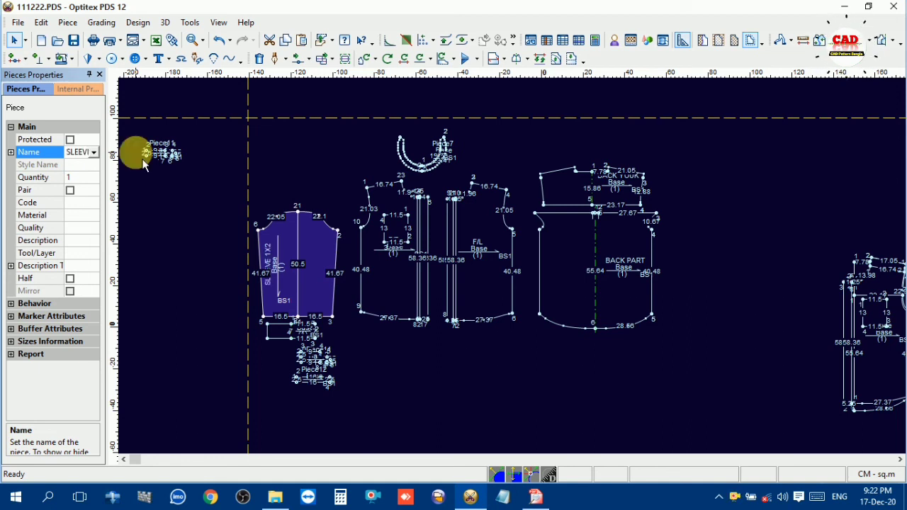
- Rename the small cuff piece directly below the sleeve, Piece9, as CUFF 1X4
left_click(282, 326)
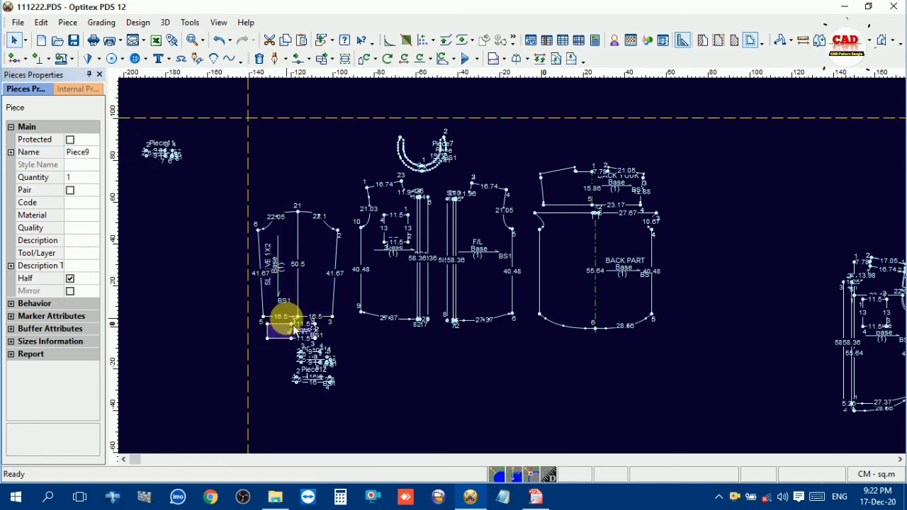
left_click(77, 153)
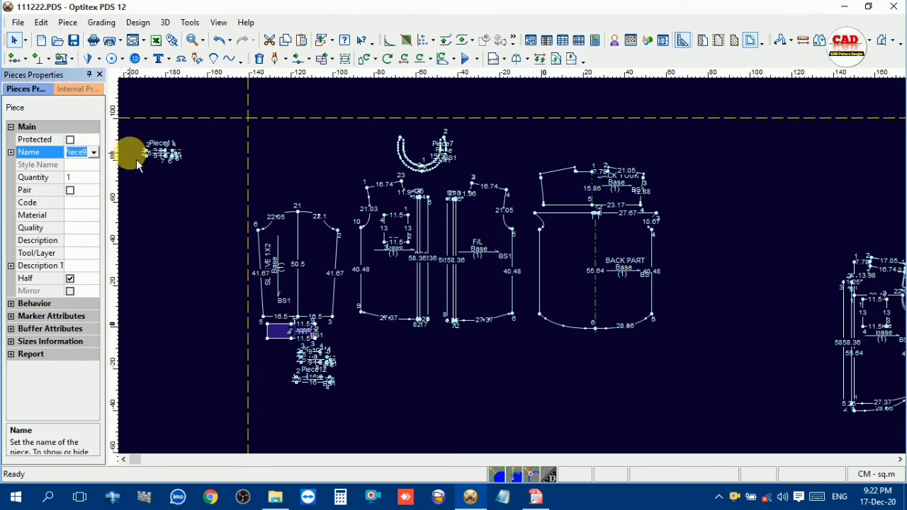
type("C")
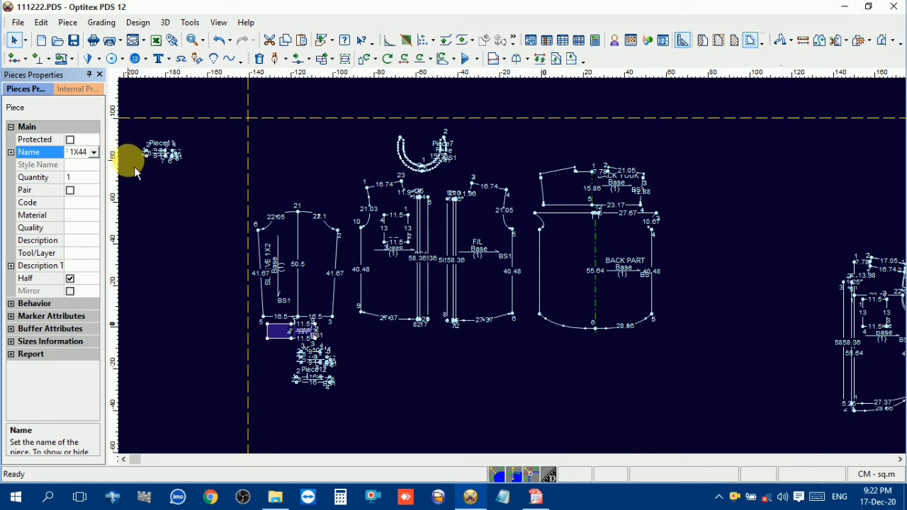
key("BackSpace")
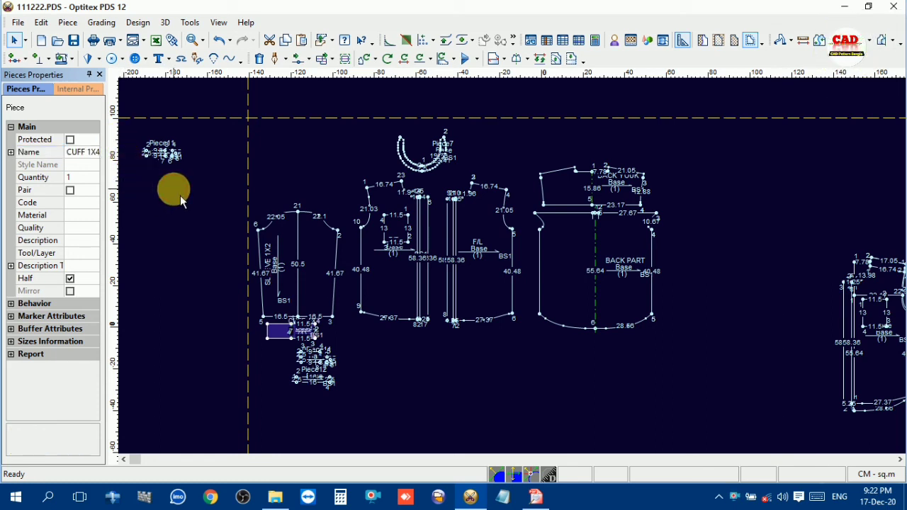
- Set the cuff as a pair with quantity 2, and mark the sleeve piece as a pair
left_click(70, 190)
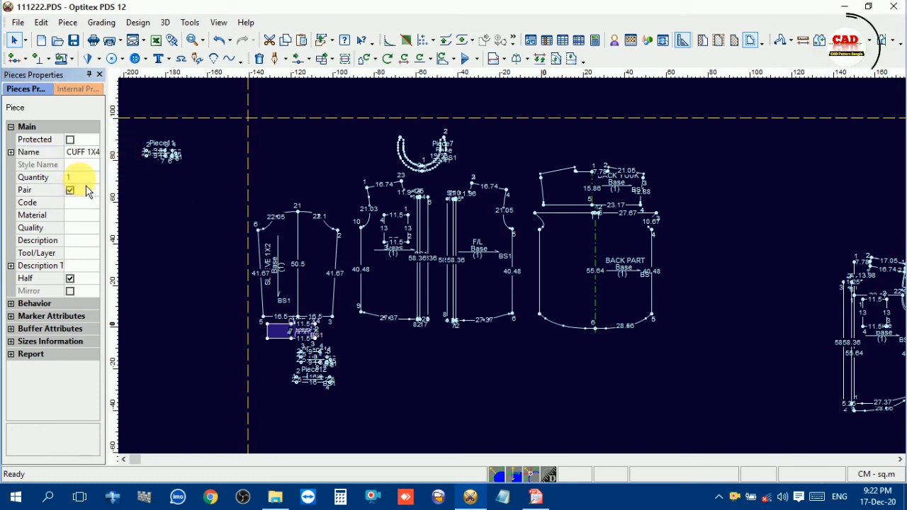
left_click(82, 178)
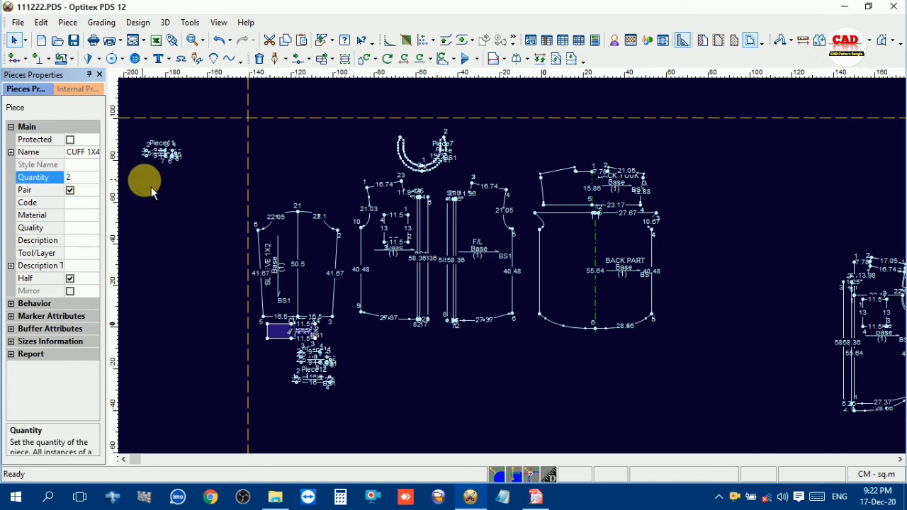
left_click(318, 287)
left_click(70, 190)
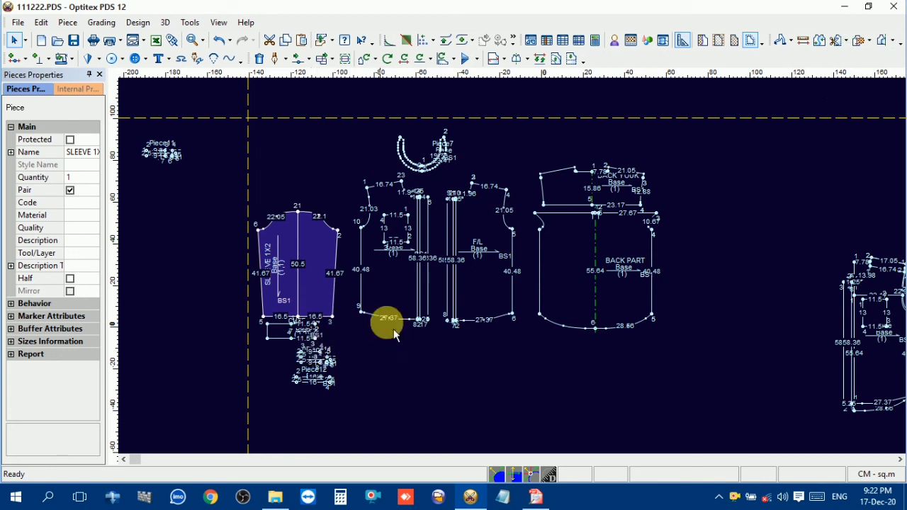
- Rename the pointed placket piece below the cuff, 0Piece11, as SLV PLACKET 1X2 and mark it as a pair
scroll(322, 374, "up", 3)
left_click(475, 209)
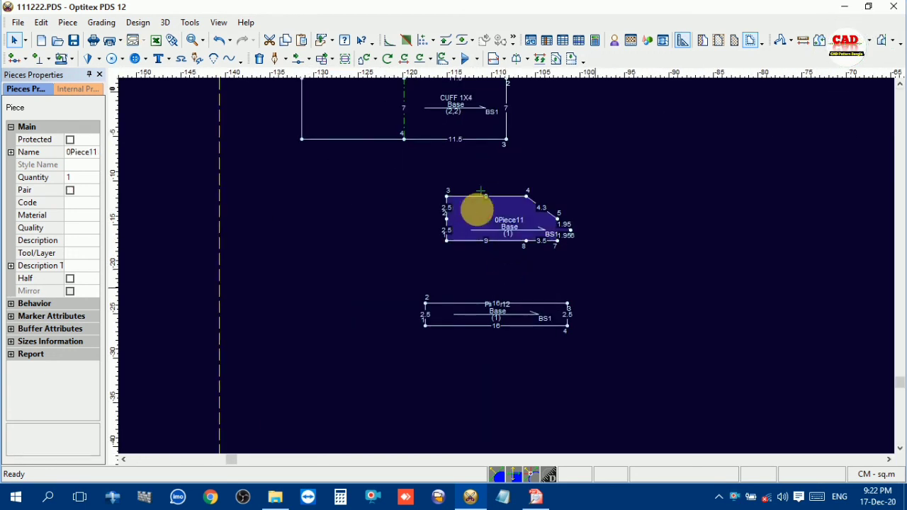
left_click(82, 152)
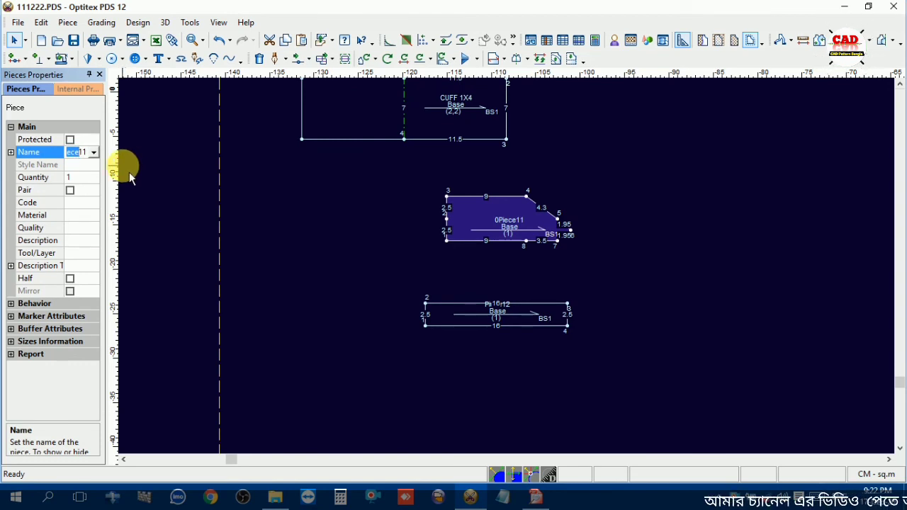
key("Delete")
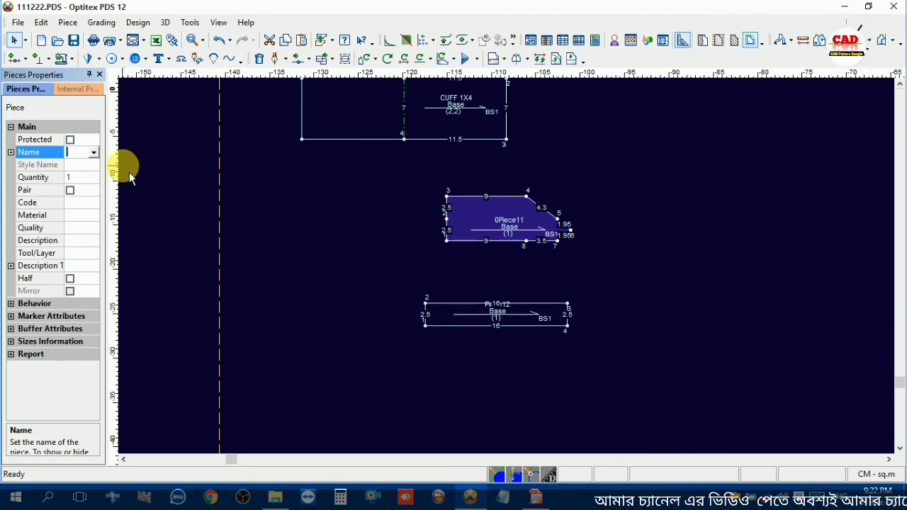
type("SLV")
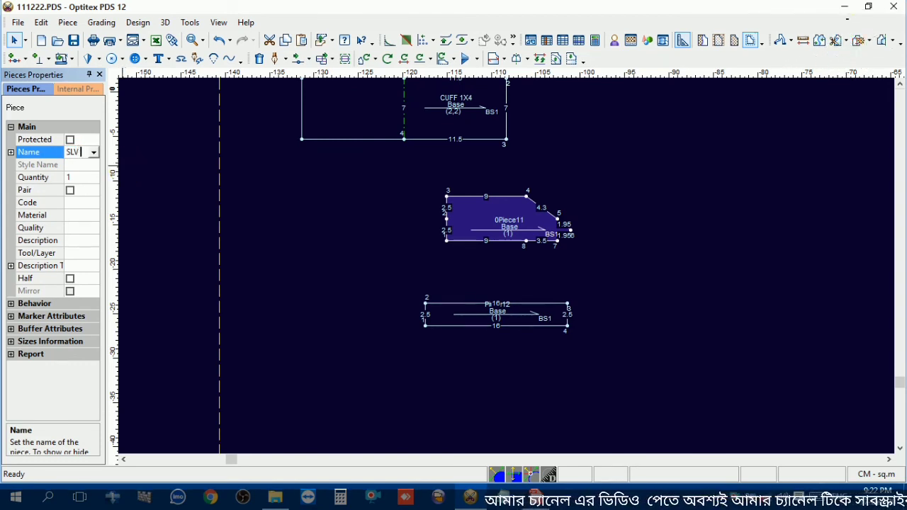
type(" PLAC")
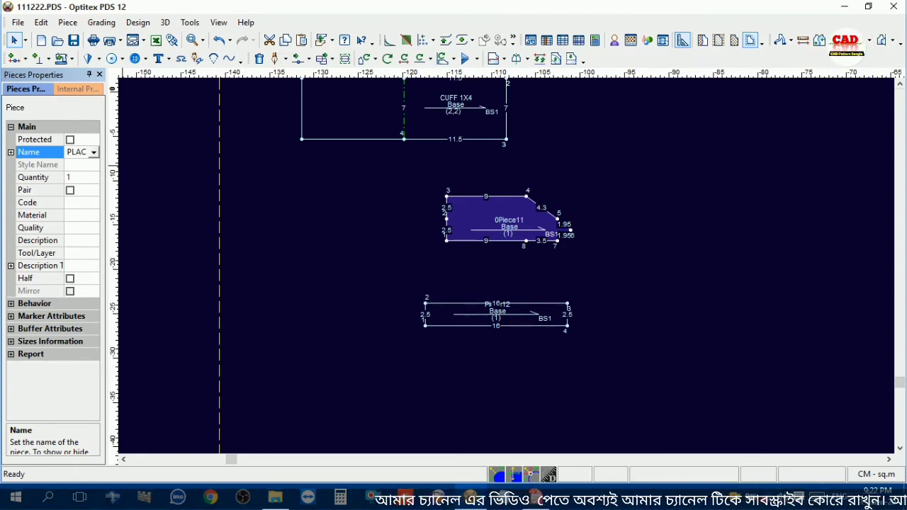
type("KET")
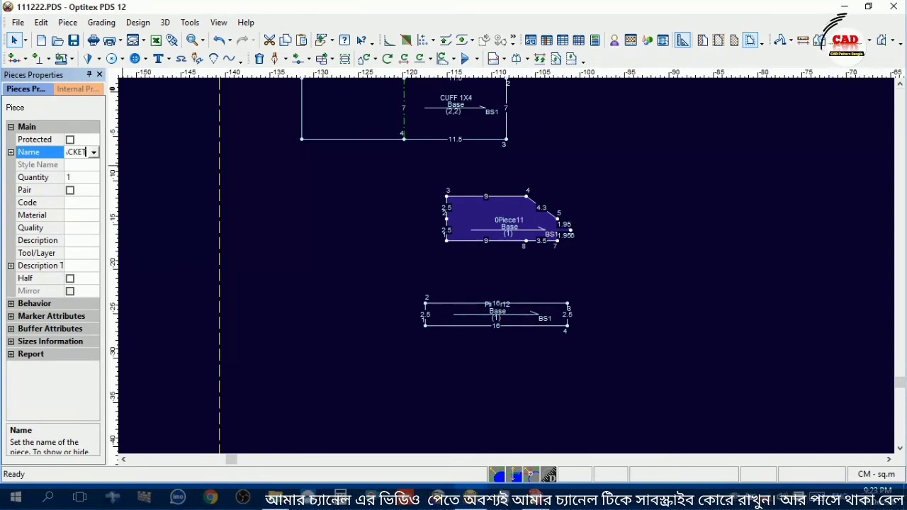
type(" 1X2")
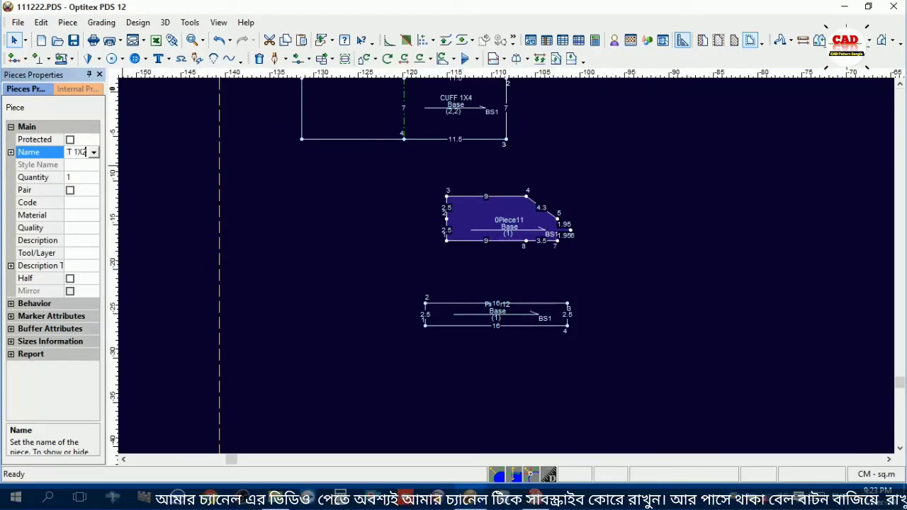
left_click(89, 192)
- Rename the narrow rectangular strip below the sleeve placket, Piece12, as GAMBOL 1X2 and mark it as a pair
left_click(461, 322)
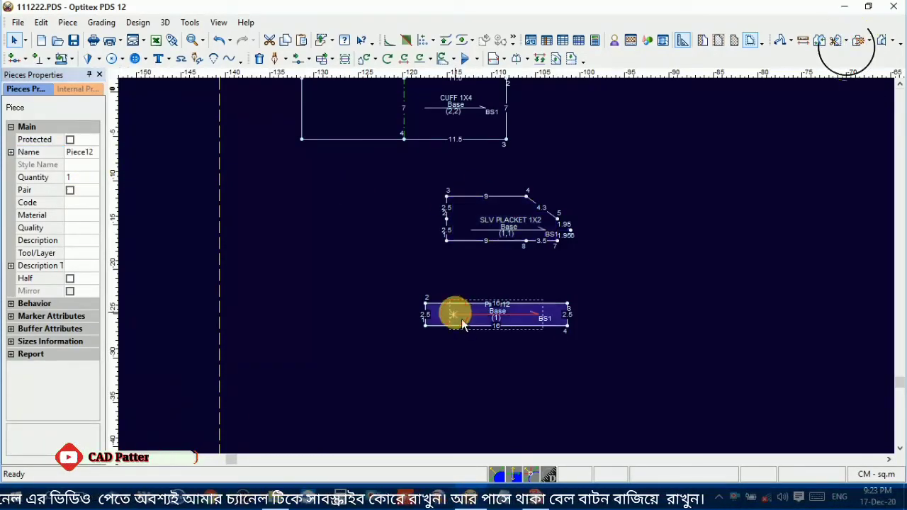
left_click(80, 151)
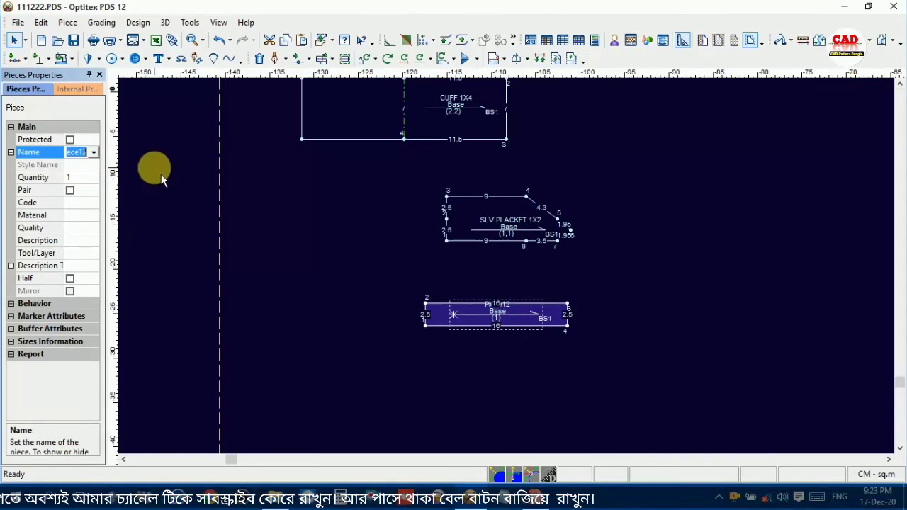
key("BackSpace")
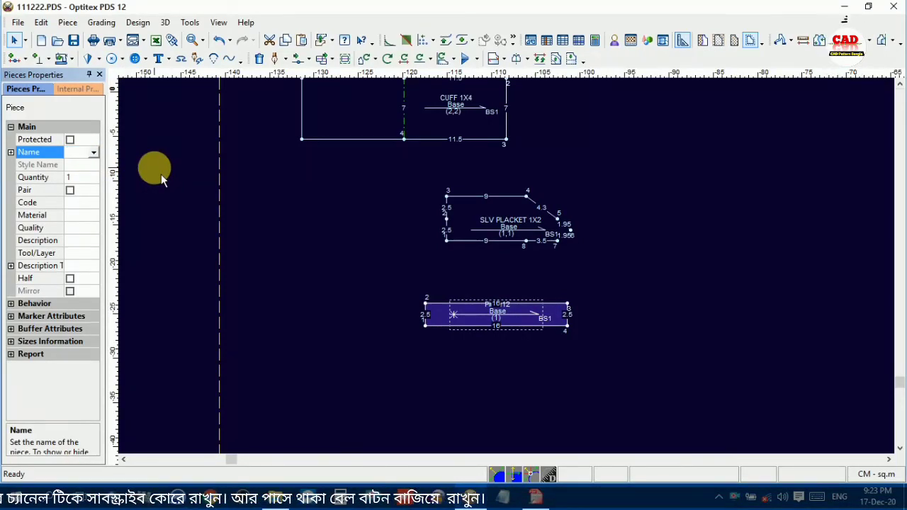
type("GAMBOL")
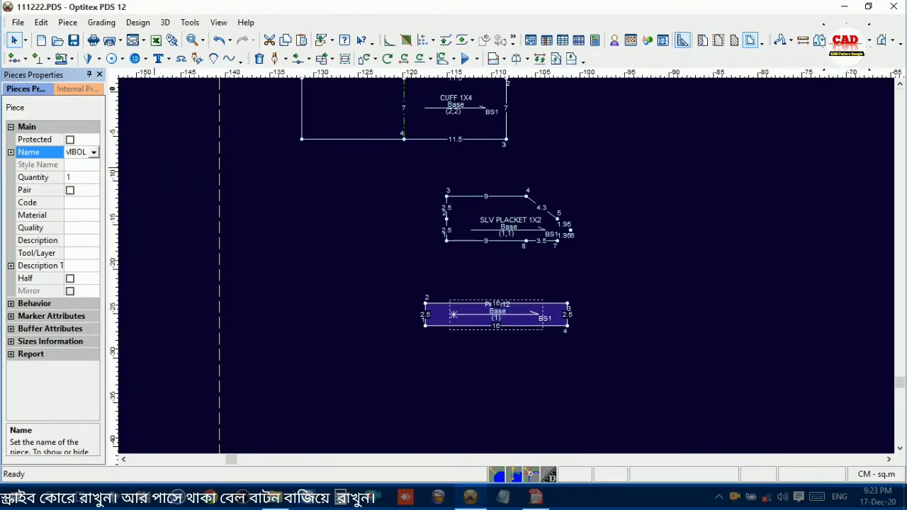
type(" 1X2")
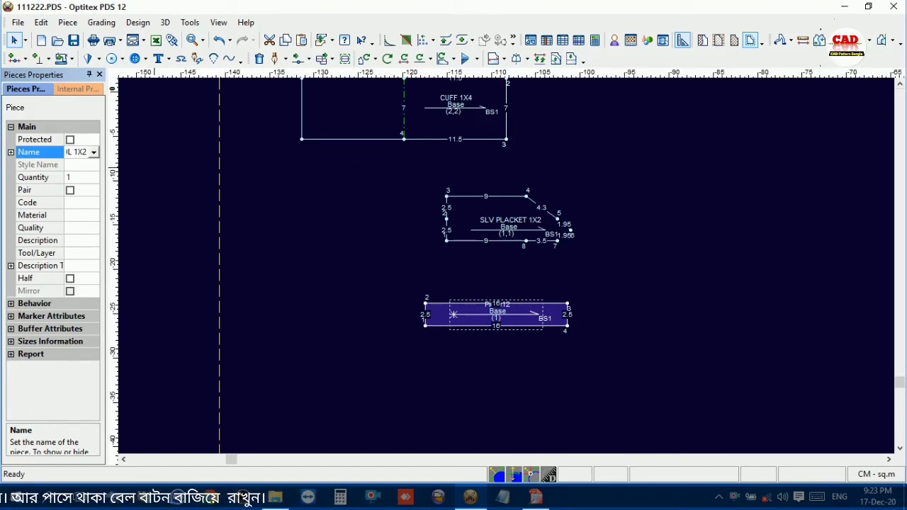
left_click(69, 190)
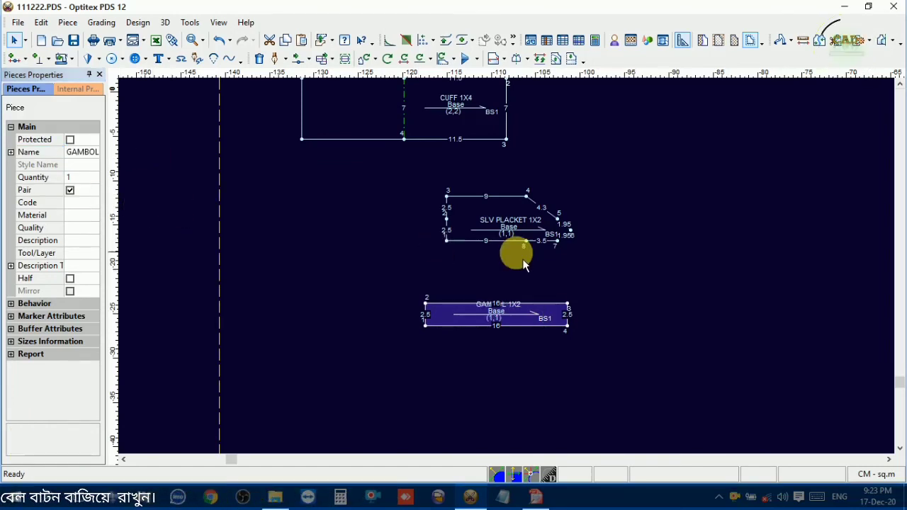
- Extend the back yoke's name to BACK YOUK 1X2 and mark the piece as a pair
scroll(522, 259, "down", 4)
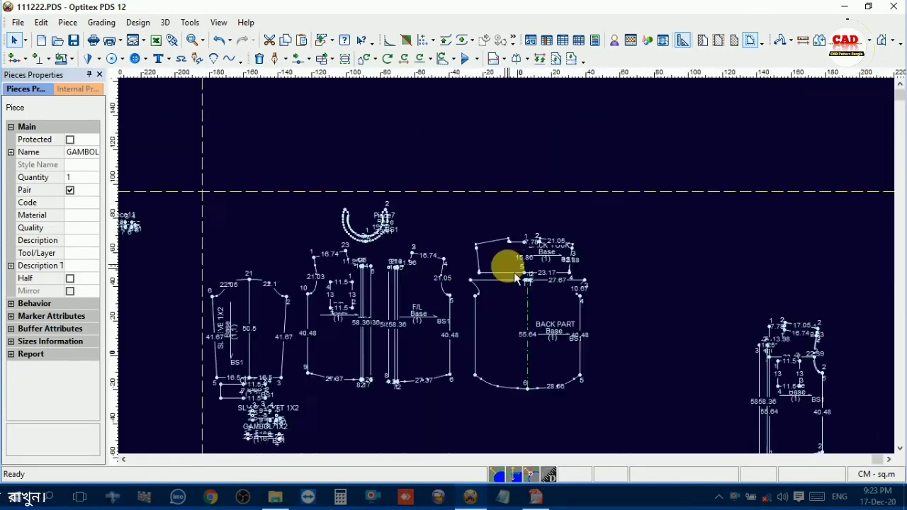
scroll(513, 272, "up", 3)
left_click(505, 260)
left_click(80, 153)
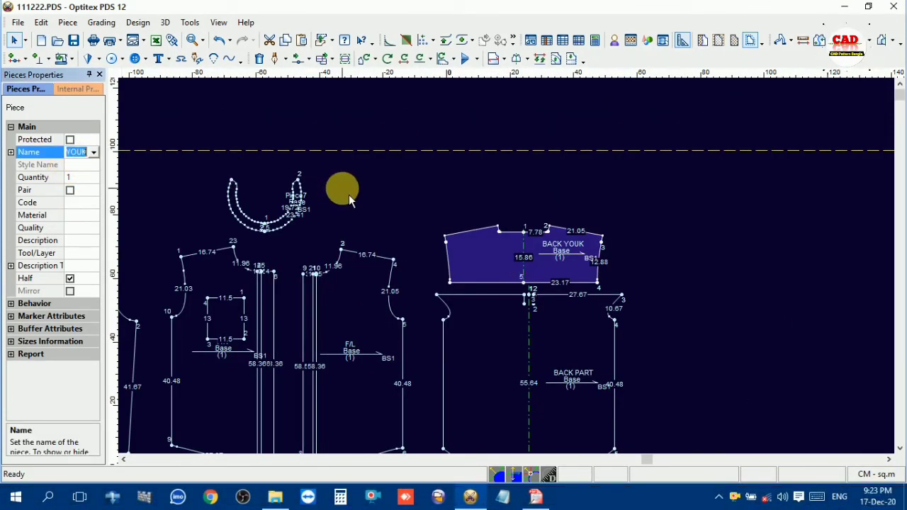
left_click(86, 156)
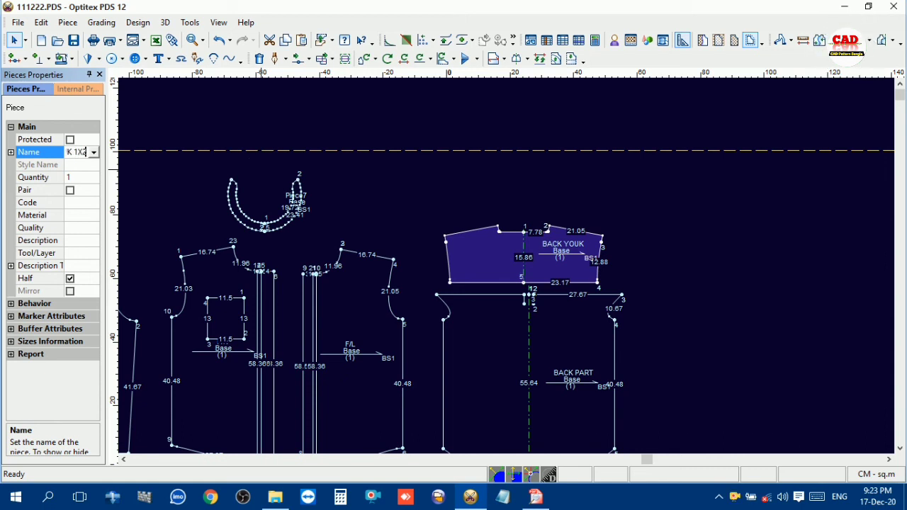
key("Return")
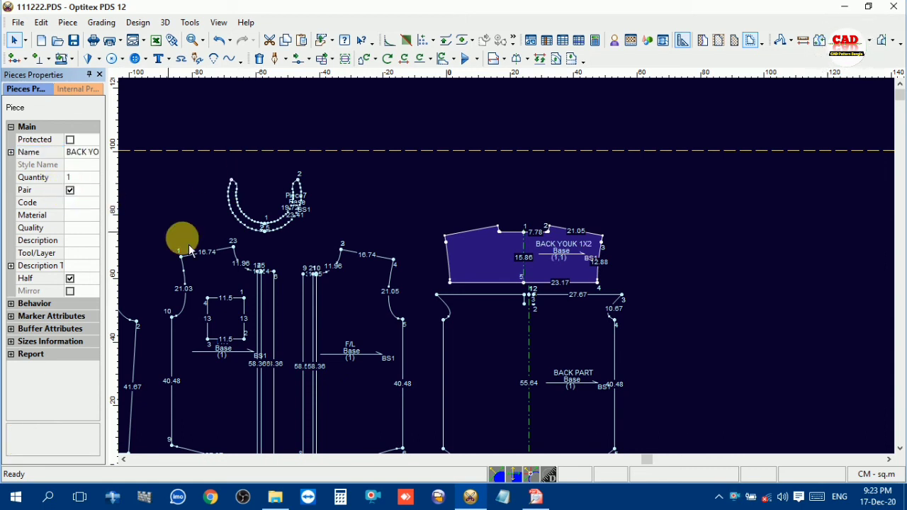
- Extend the large back body piece's name to BACK PART 1X1
left_click(475, 340)
left_click(80, 153)
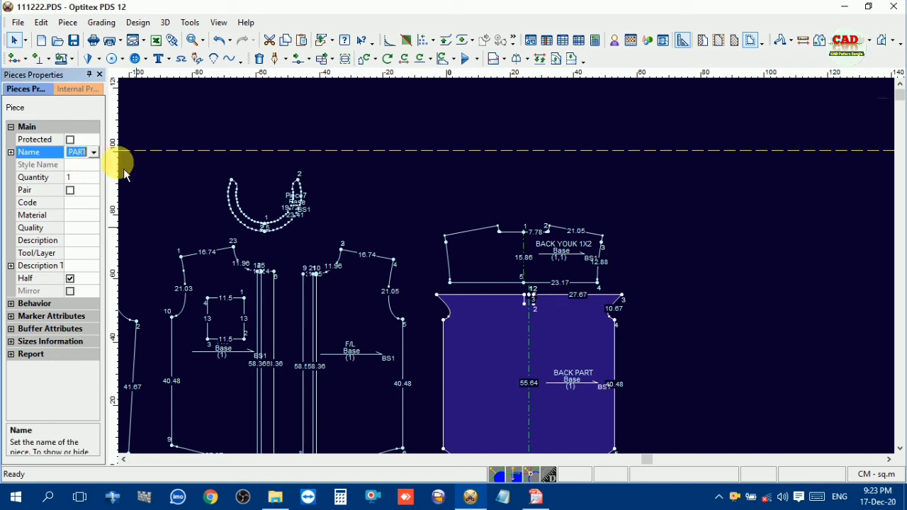
left_click(79, 152)
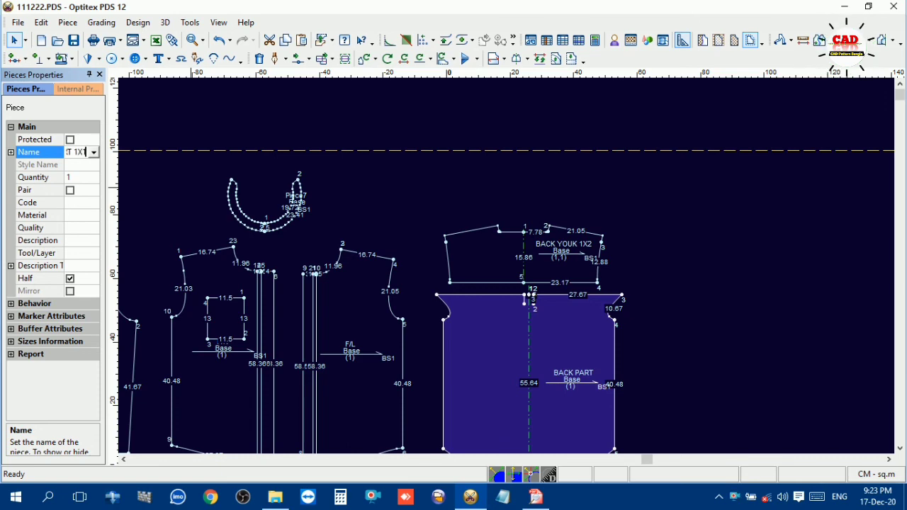
key("Return")
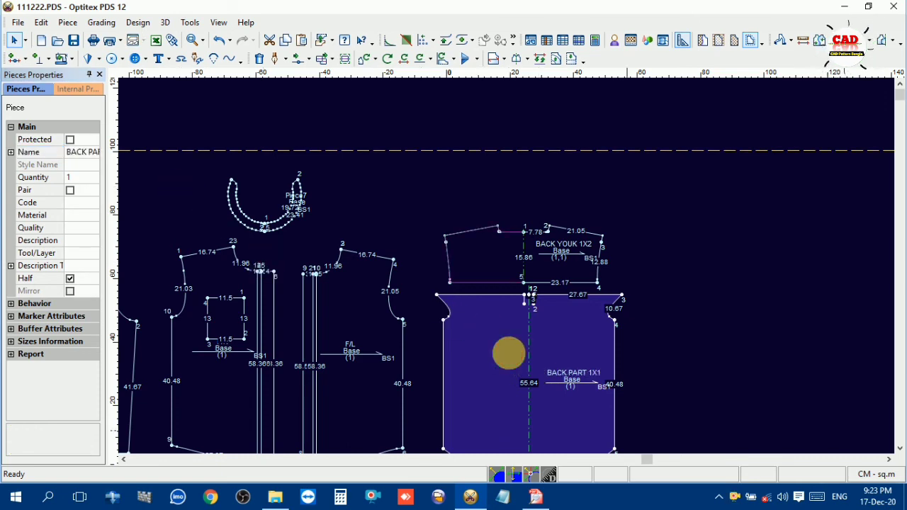
- Rename the curved collar band piece above the fronts, Piece7, as BAND COLLER
scroll(249, 241, "up", 3)
scroll(530, 212, "up", 3)
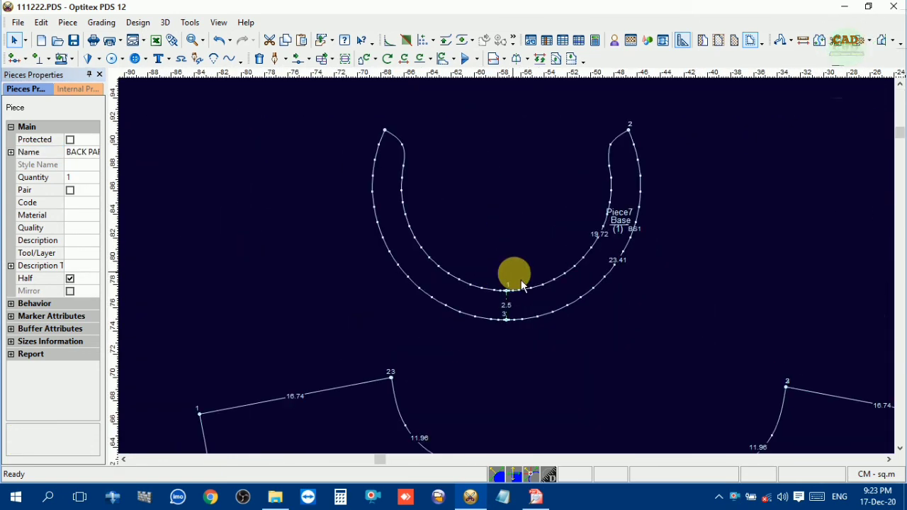
left_click(550, 296)
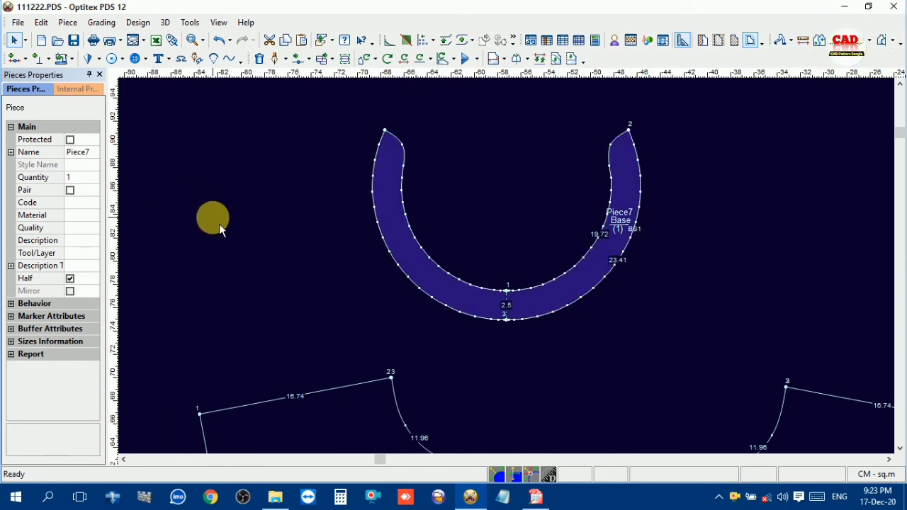
left_click(89, 152)
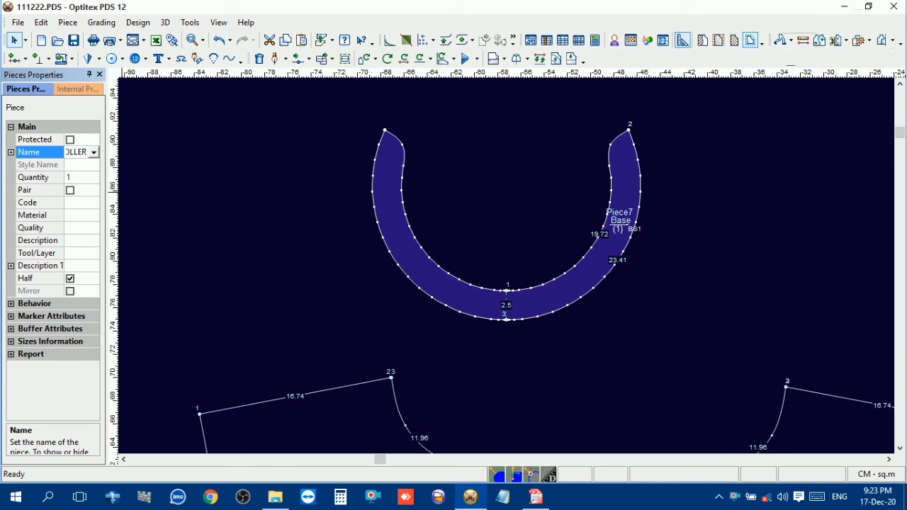
left_click(309, 219)
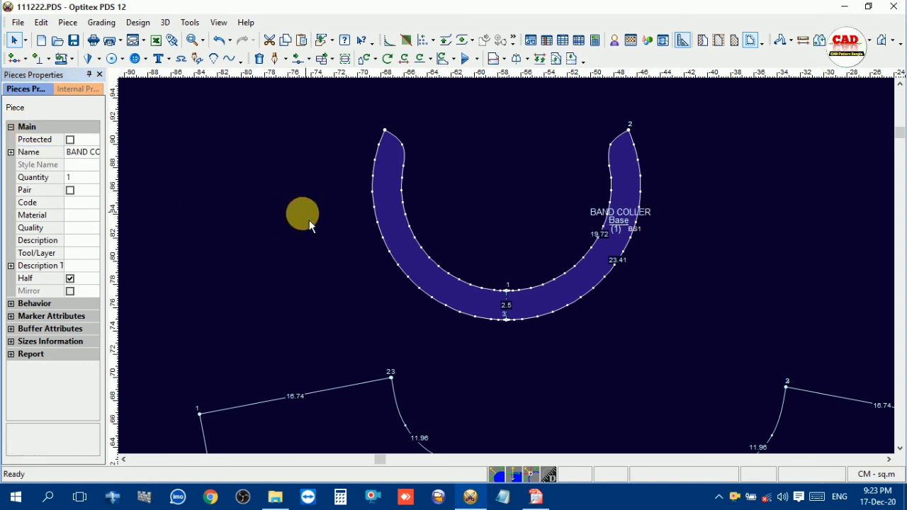
left_click(565, 303)
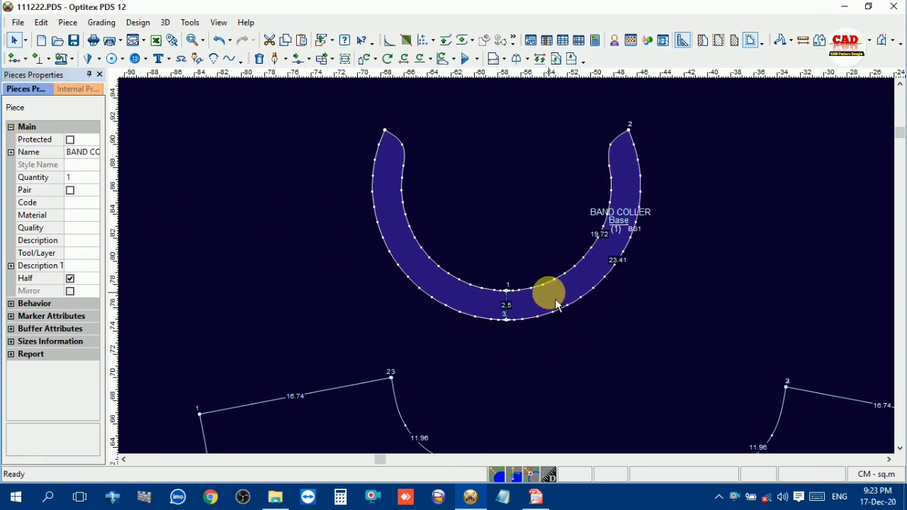
left_click(89, 217)
left_click(94, 216)
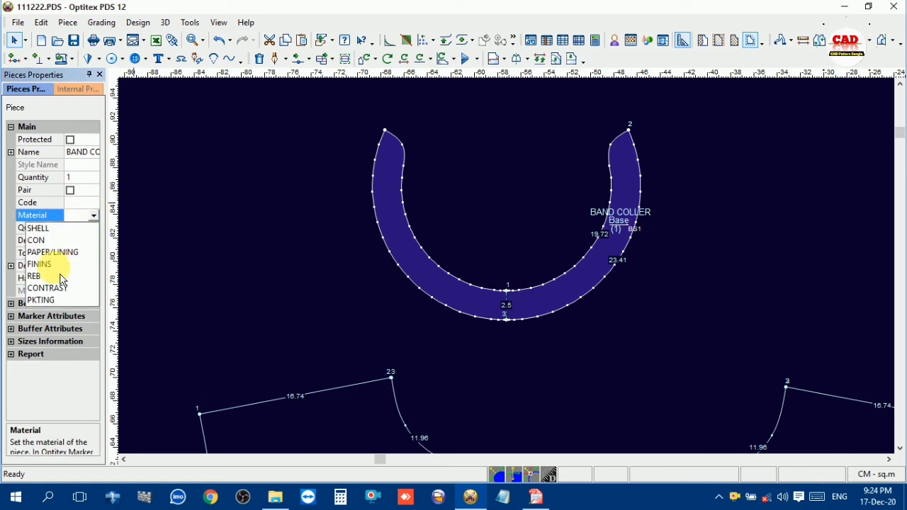
left_click(262, 236)
scroll(506, 297, "down", 7)
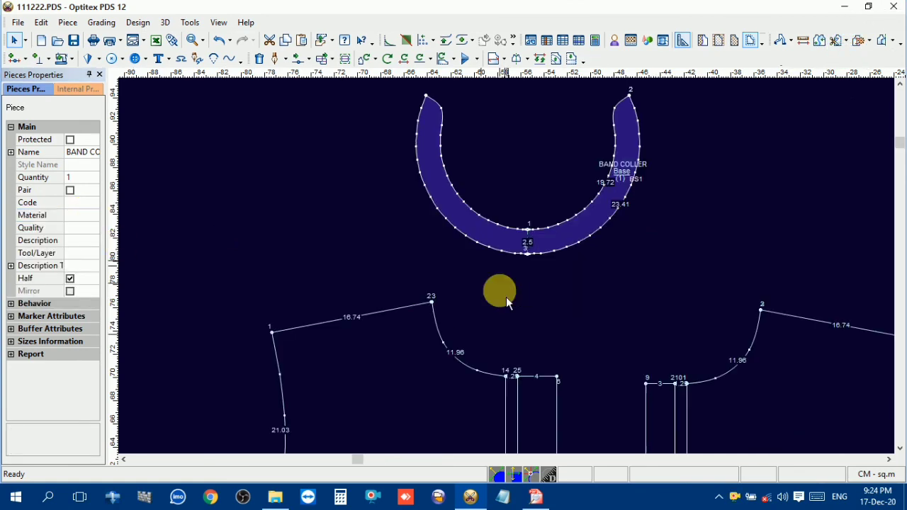
scroll(515, 279, "down", 2)
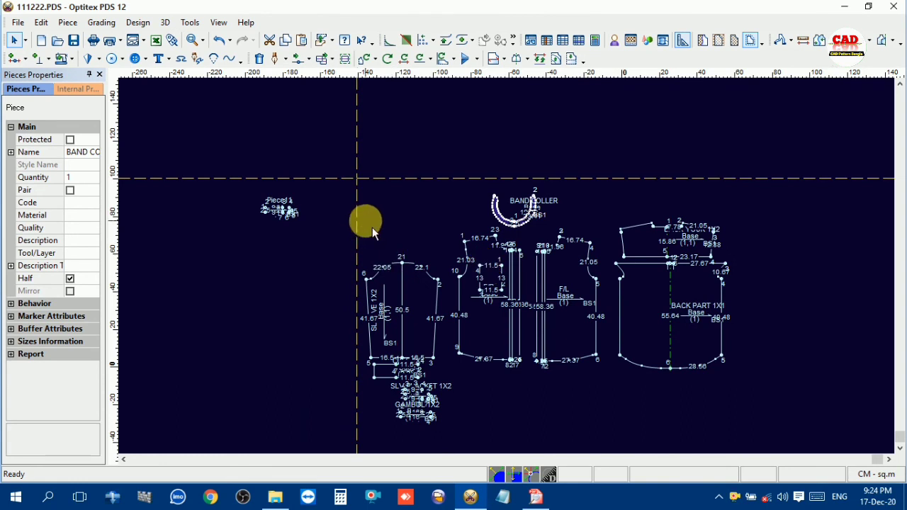
- Set the material of the two front pieces, the cuff and the sleeve placket to SHELL
left_click_drag(367, 207, 712, 428)
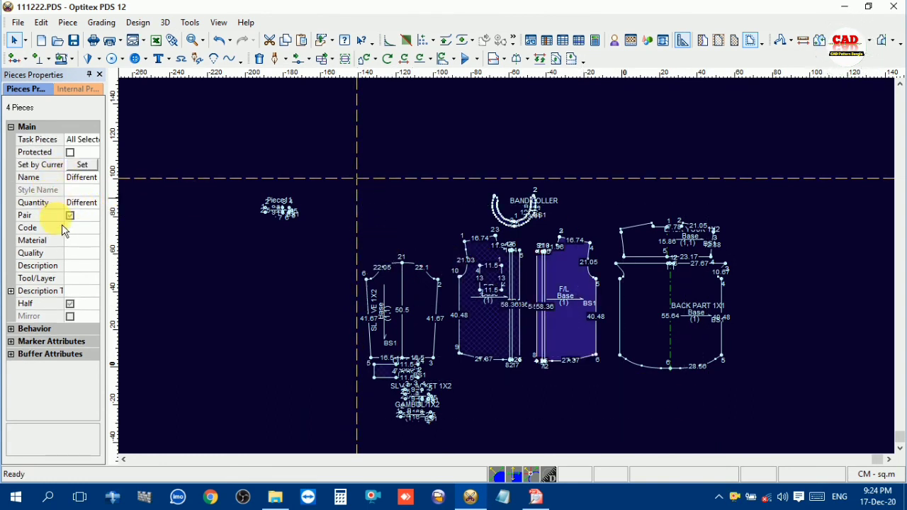
left_click(81, 240)
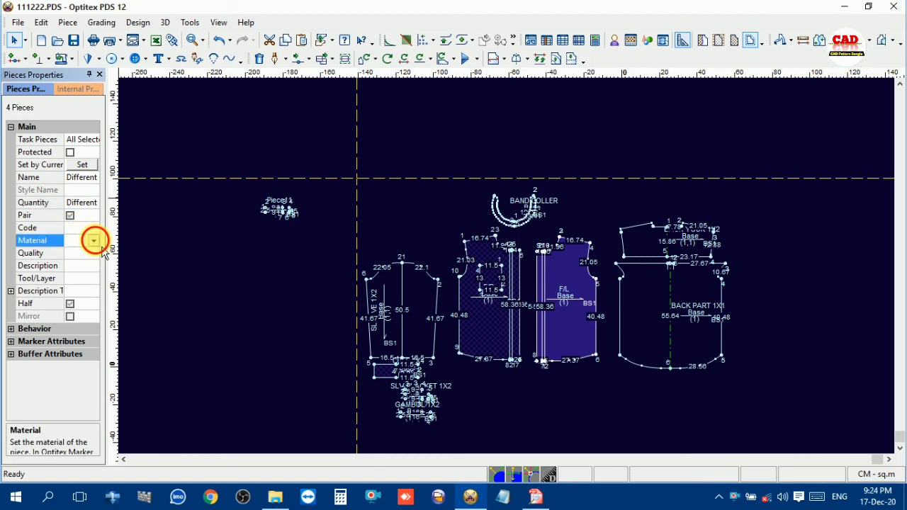
left_click(93, 241)
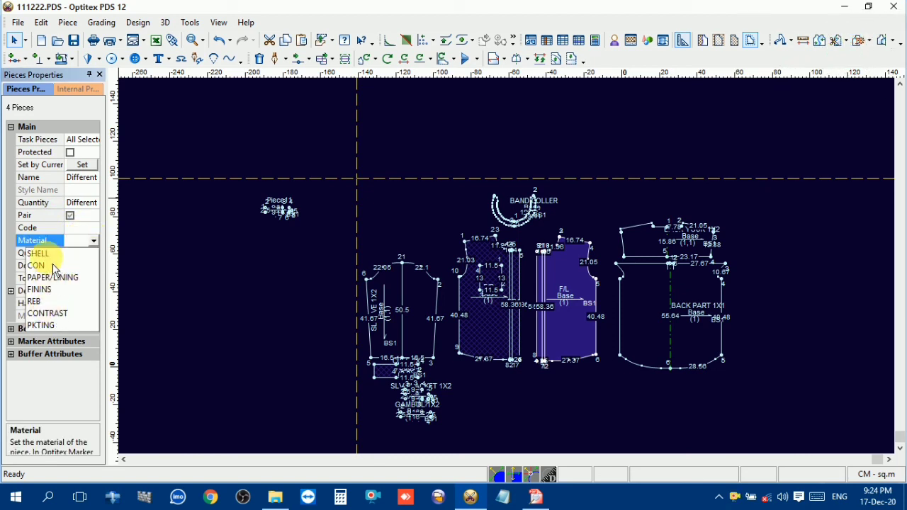
left_click(49, 255)
left_click(424, 230)
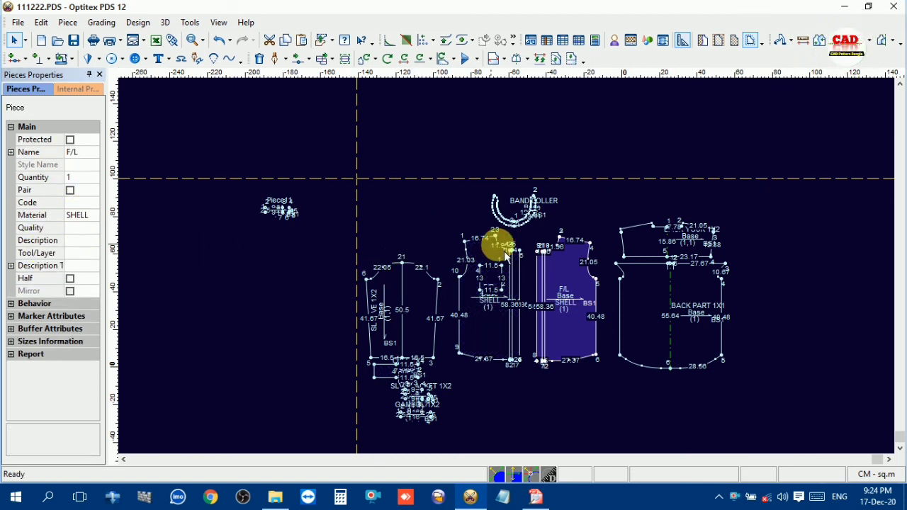
- Check the size columns in the PDF measurement chart and rename the base size in the sizes table to M
scroll(552, 269, "up", 4)
scroll(506, 263, "up", 2)
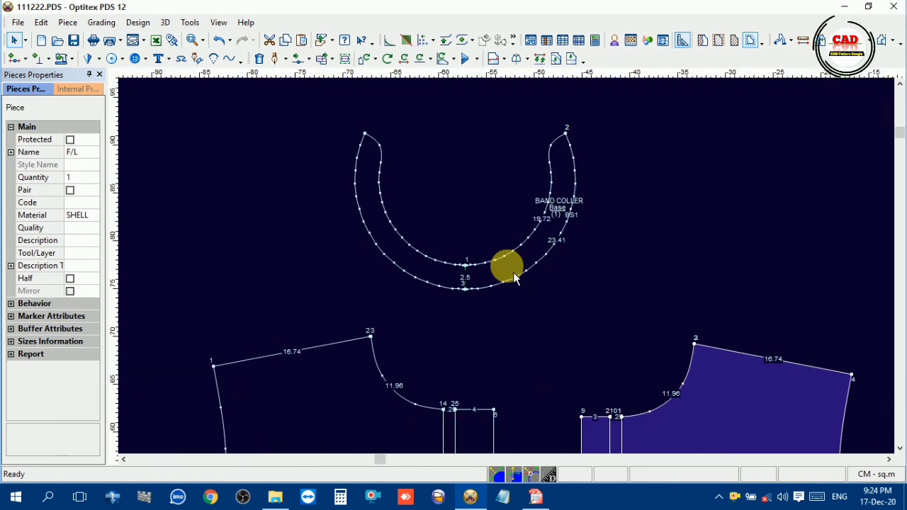
left_click(520, 243)
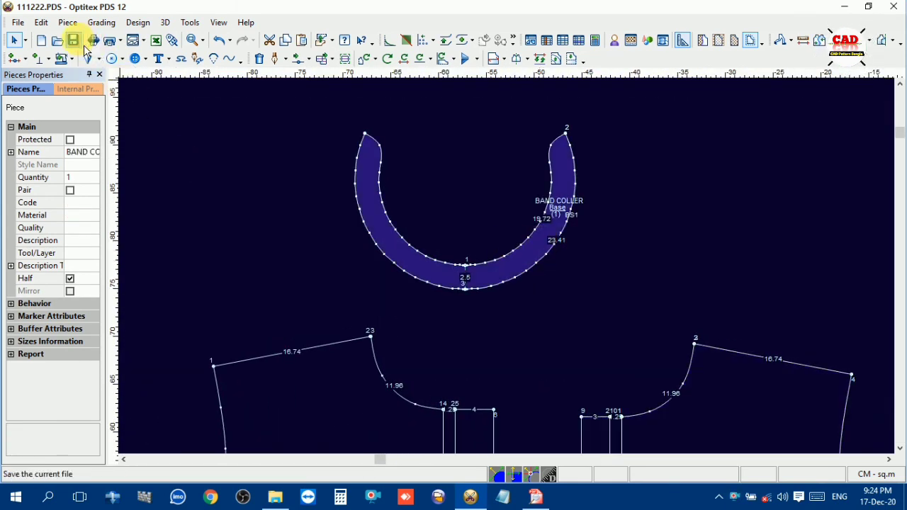
left_click(536, 495)
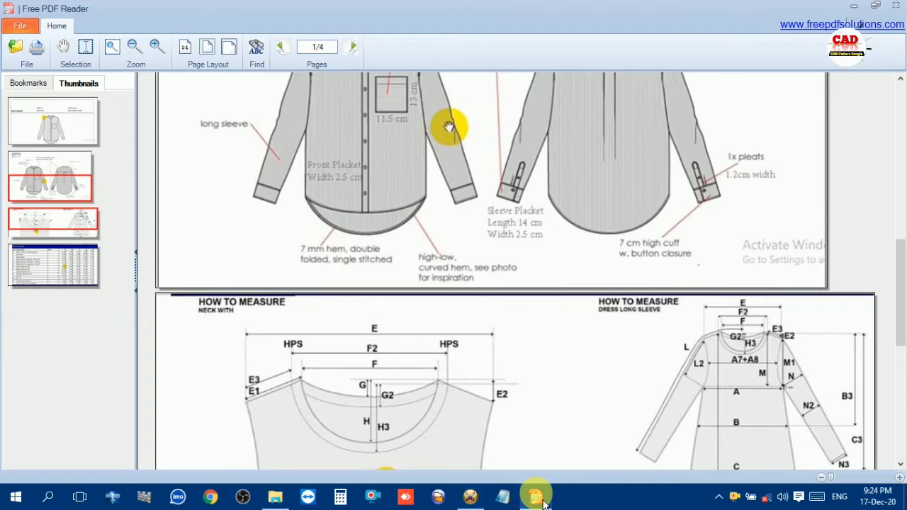
scroll(580, 442, "down", 5)
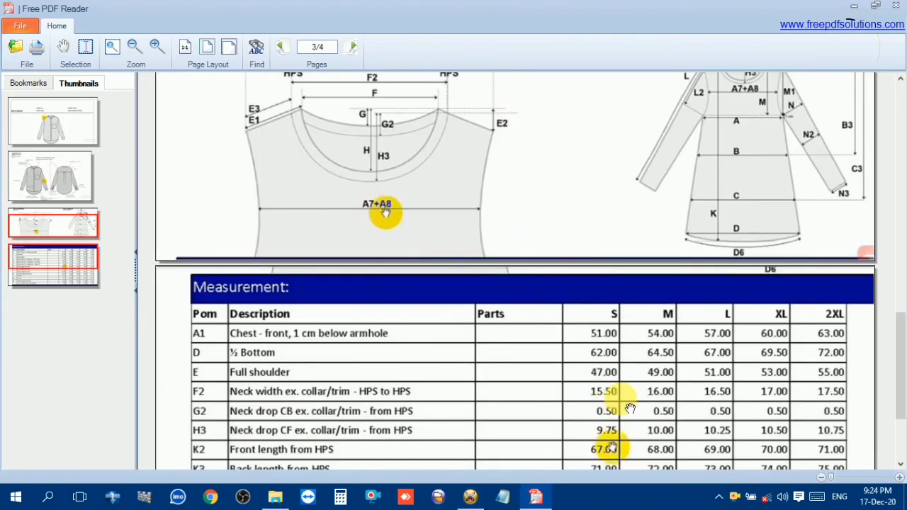
left_click(470, 496)
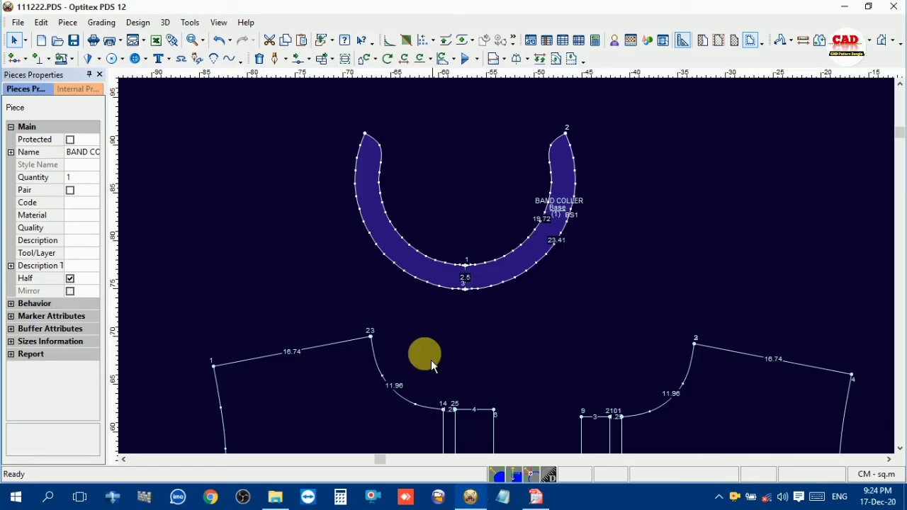
left_click(101, 22)
left_click(119, 44)
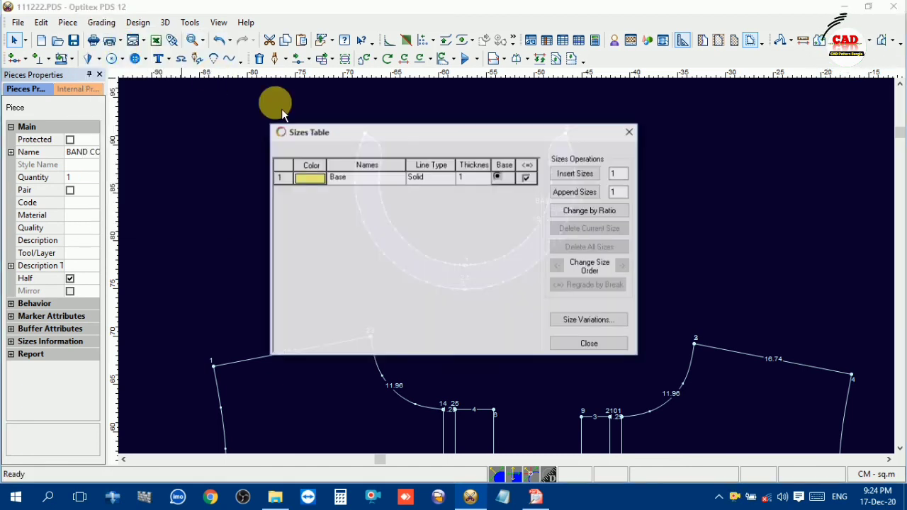
left_click(337, 176)
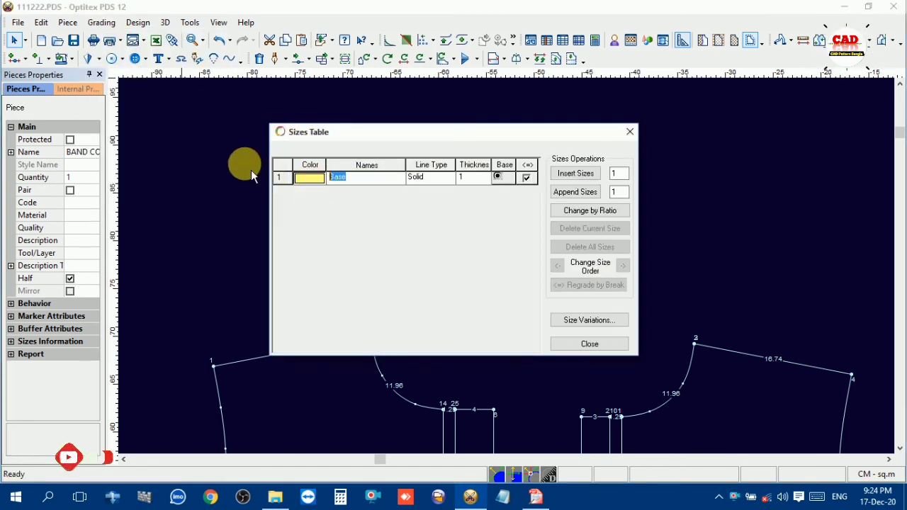
type("M")
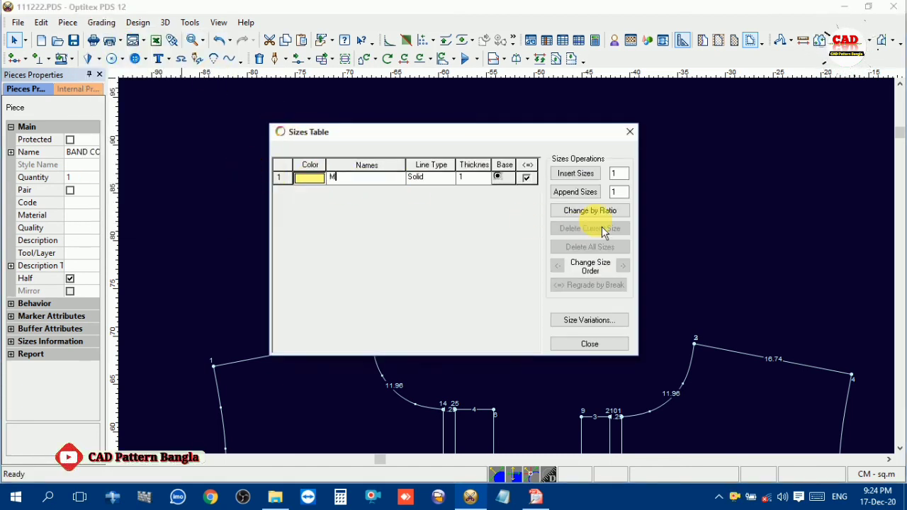
left_click(630, 132)
- Examine the size, material and name labels on the front and back pieces
left_click(737, 421)
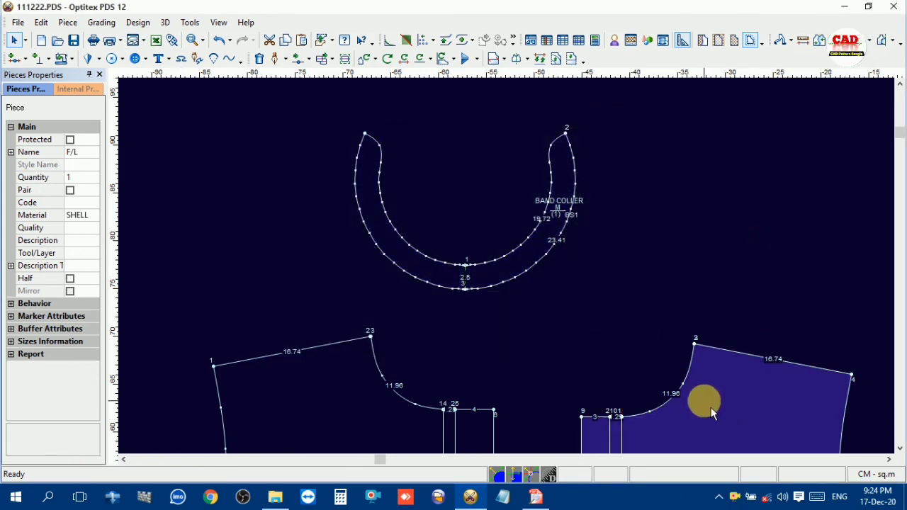
scroll(711, 407, "down", 3)
scroll(508, 302, "up", 3)
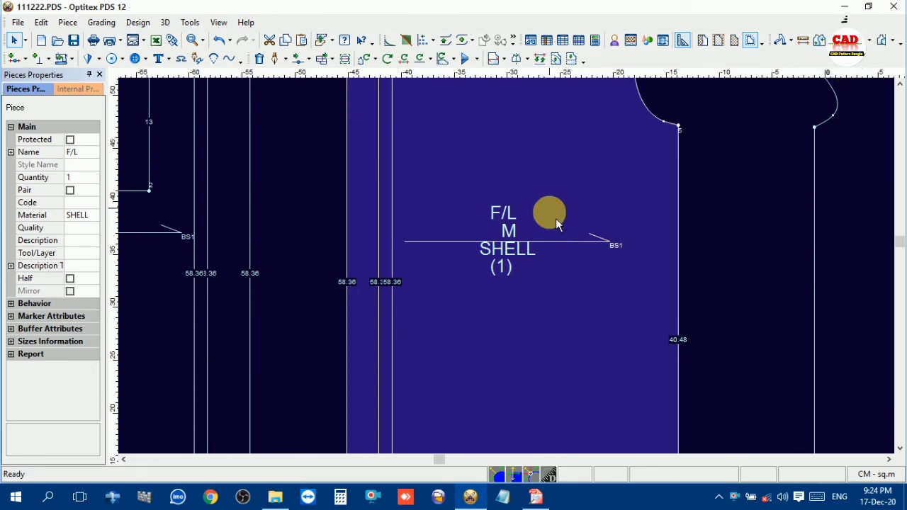
scroll(515, 278, "down", 3)
left_click(627, 249)
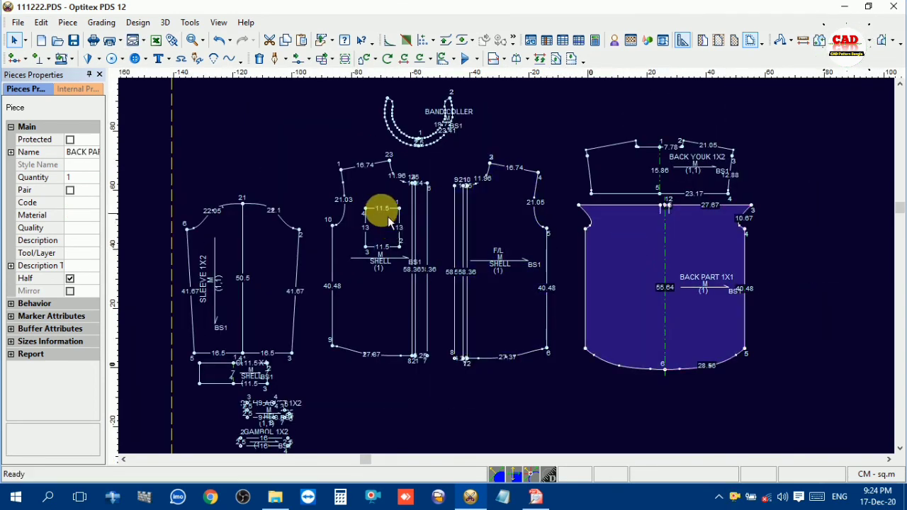
scroll(502, 269, "down", 2)
left_click_drag(425, 163, 636, 353)
left_click(528, 276)
scroll(506, 263, "up", 3)
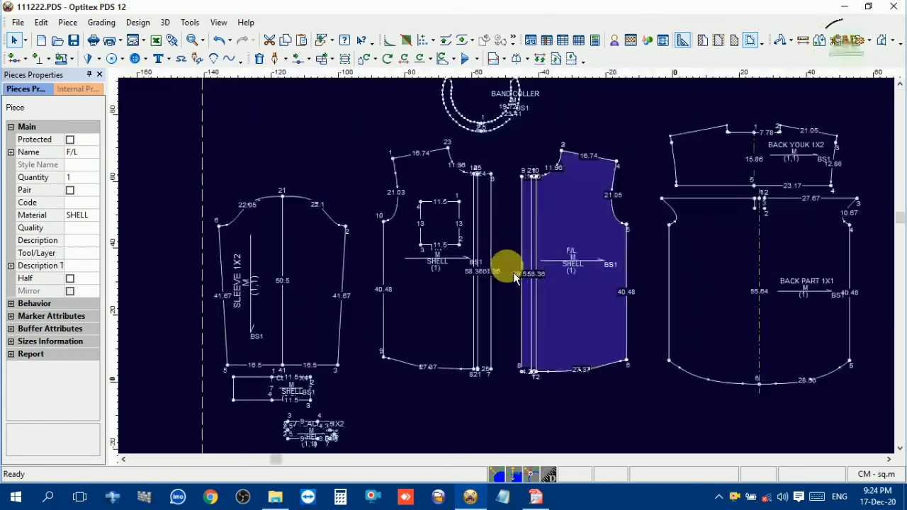
left_click(470, 178)
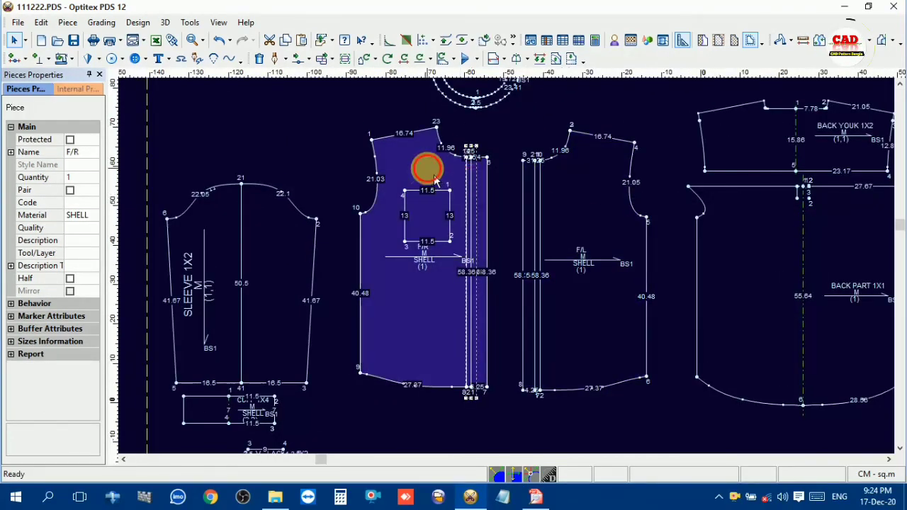
- Try to move the curve point on the unnotched side of the sleeve cap slightly inward
left_click(285, 264)
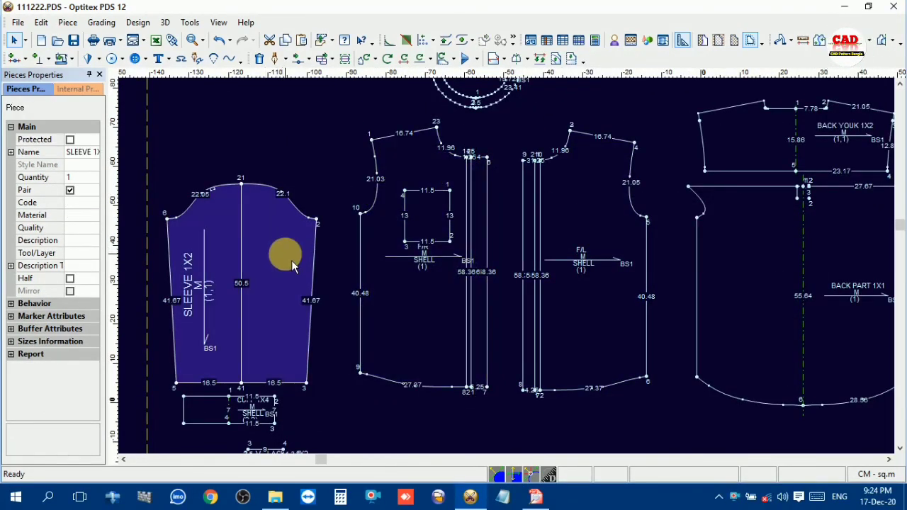
scroll(235, 205, "up", 3)
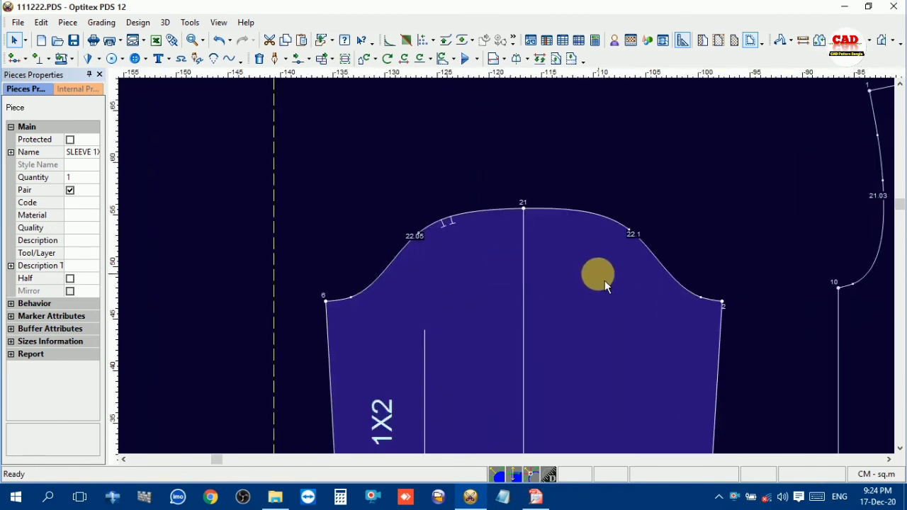
key("m")
left_click(632, 234)
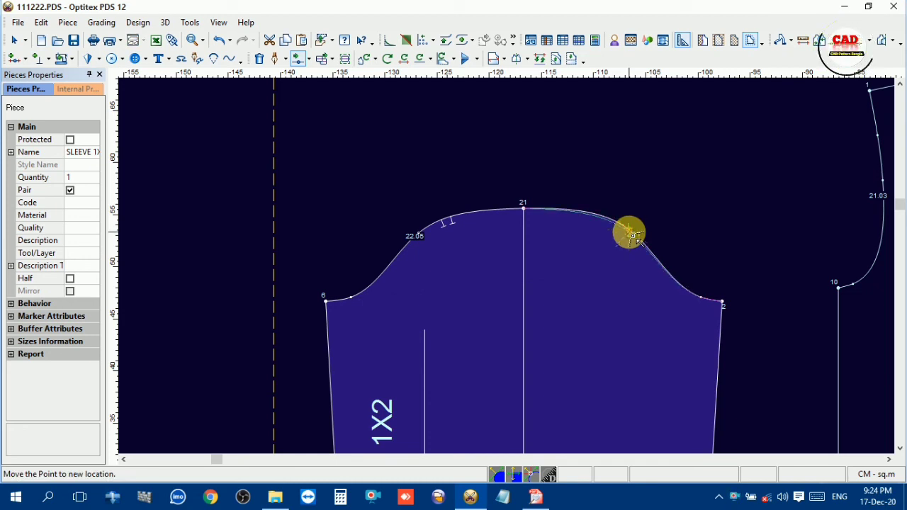
left_click(632, 234)
left_click(440, 330)
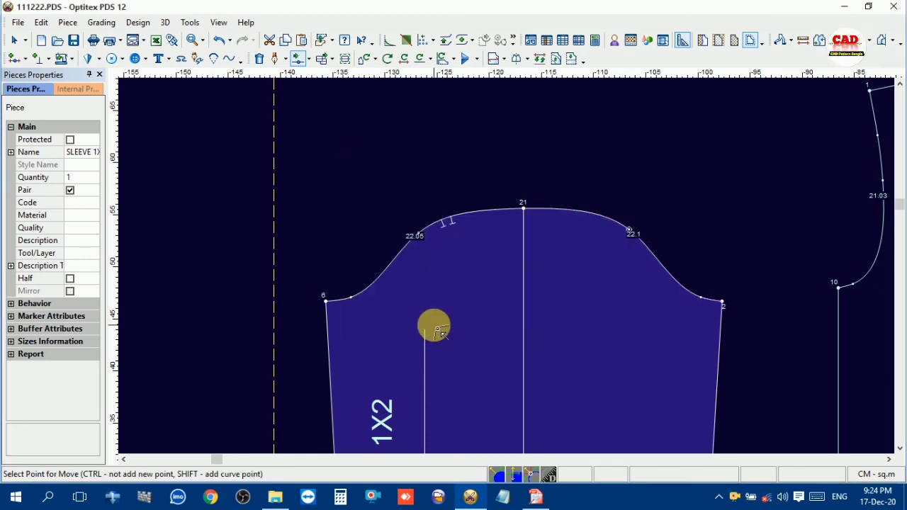
scroll(588, 266, "up", 2)
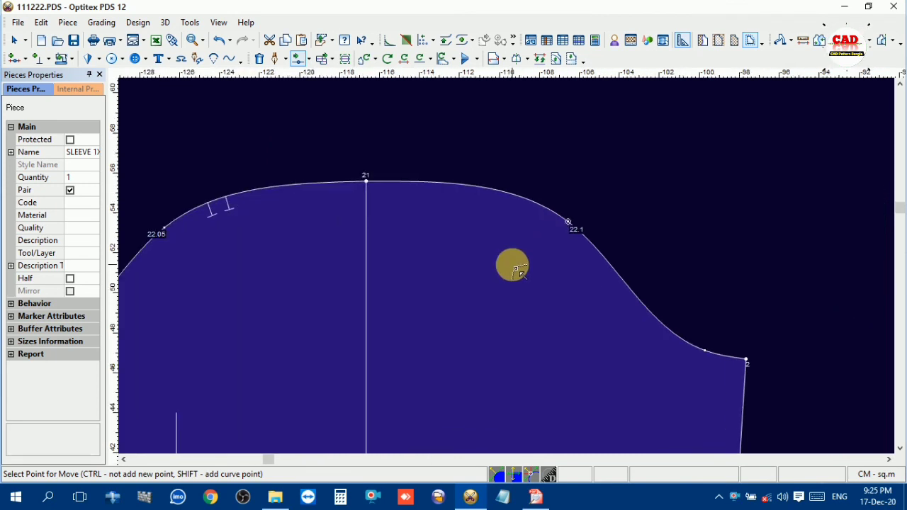
left_click(574, 228)
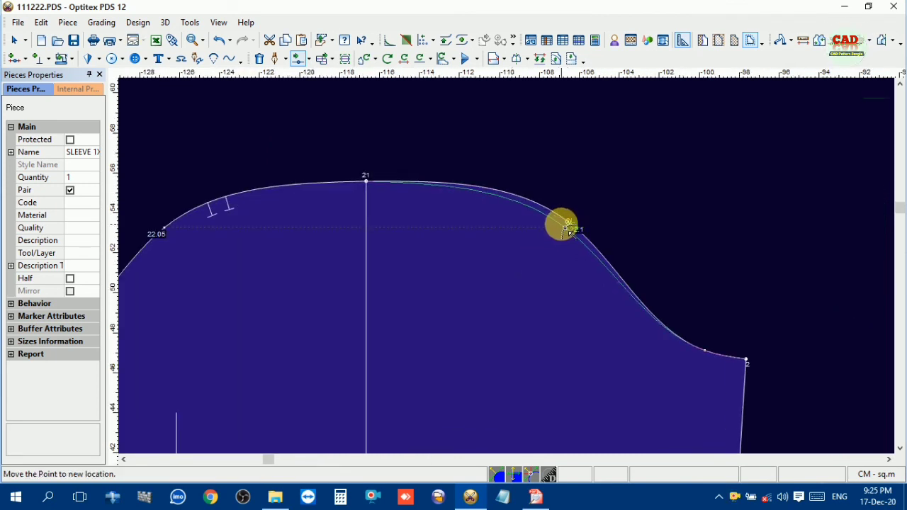
left_click(568, 225)
left_click(427, 324)
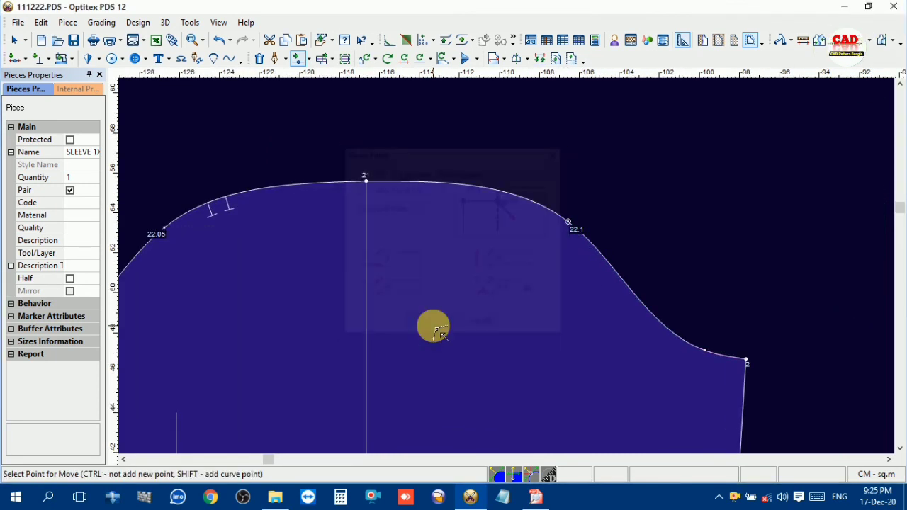
- Lower the curve point on the notched side of the sleeve cap, shortening that cap curve to about 21.86 cm
scroll(505, 267, "down", 3)
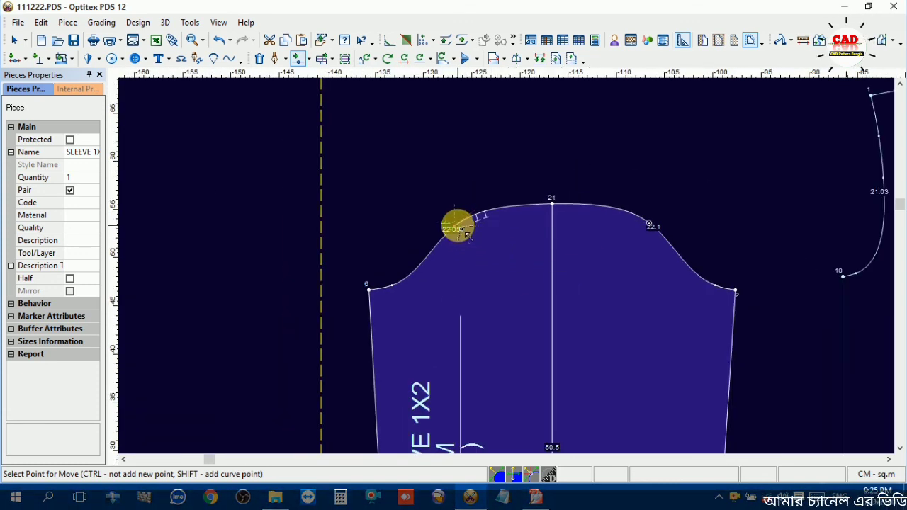
left_click(454, 228)
left_click(459, 231)
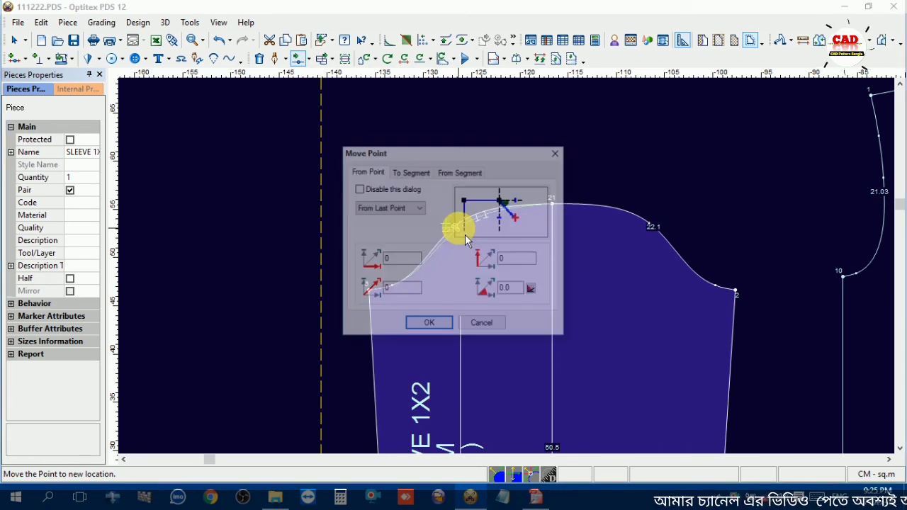
left_click(432, 323)
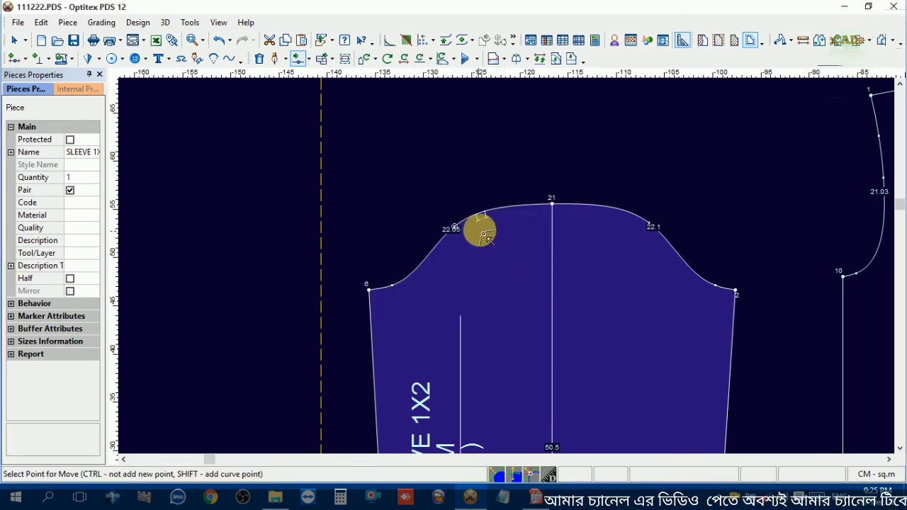
scroll(479, 226, "up", 2)
left_click(413, 285)
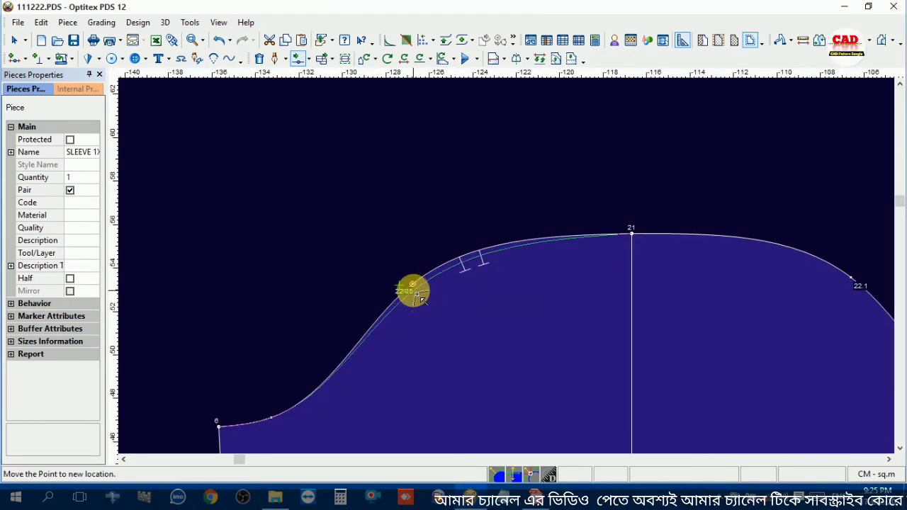
left_click(418, 294)
left_click(431, 325)
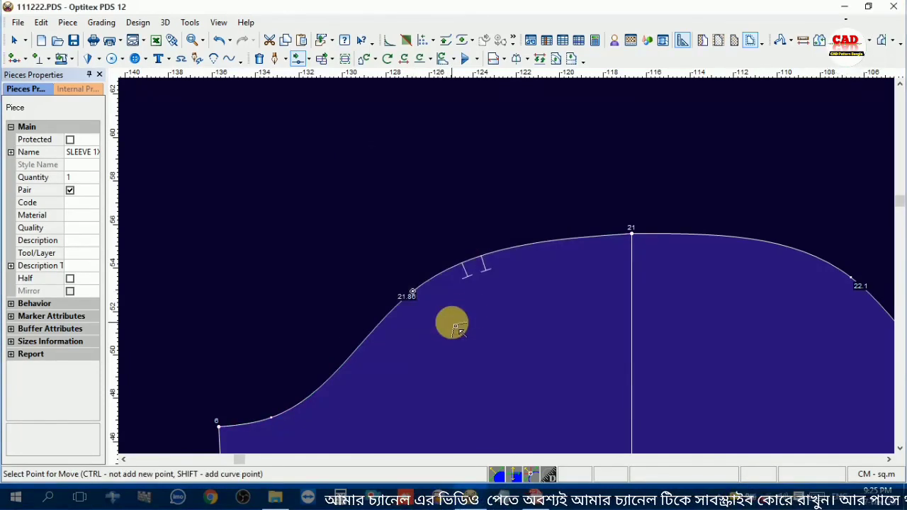
right_click(480, 200)
left_click(521, 206)
- Move the curve point on the unnotched side of the sleeve cap straight down by 0.32 cm
scroll(708, 333, "down", 1)
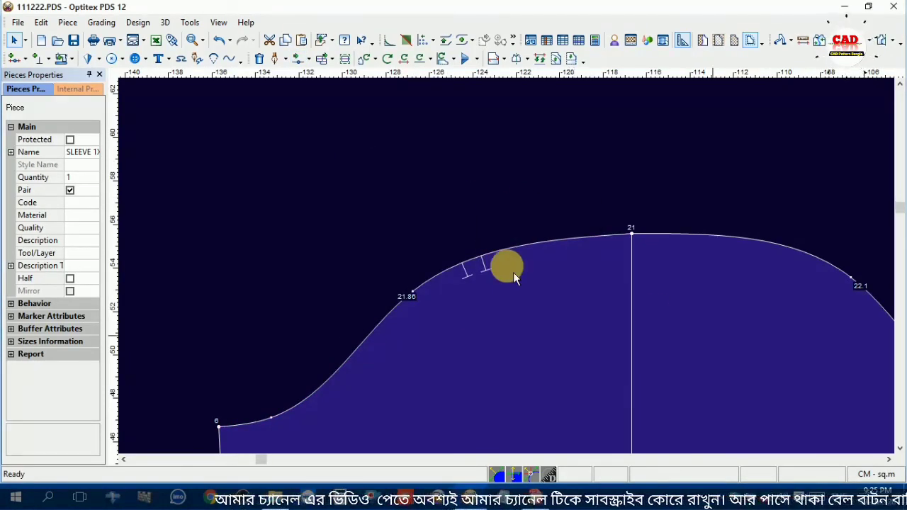
key("m")
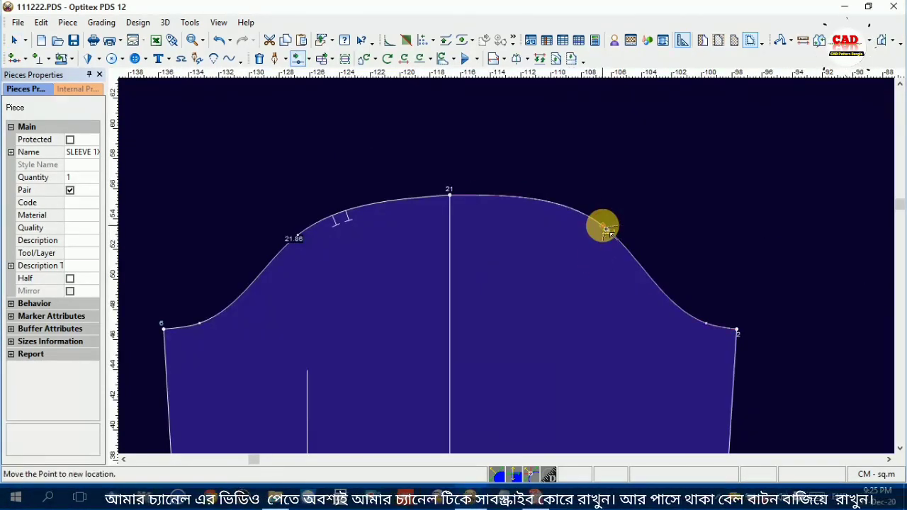
left_click(604, 228)
left_click(429, 324)
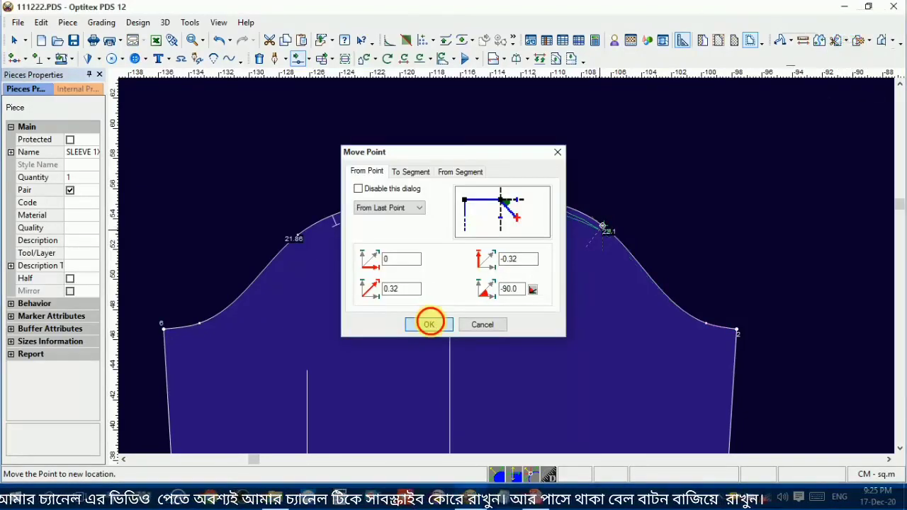
right_click(554, 157)
left_click(570, 168)
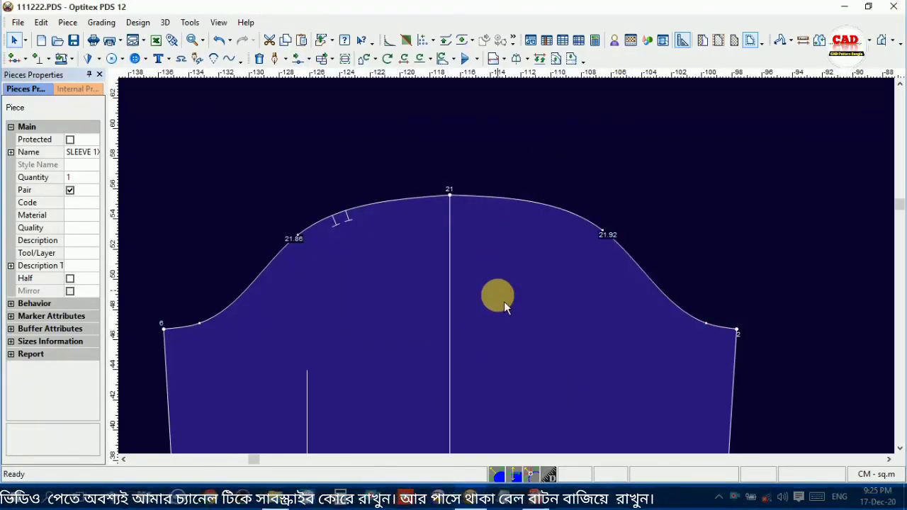
scroll(504, 303, "down", 3)
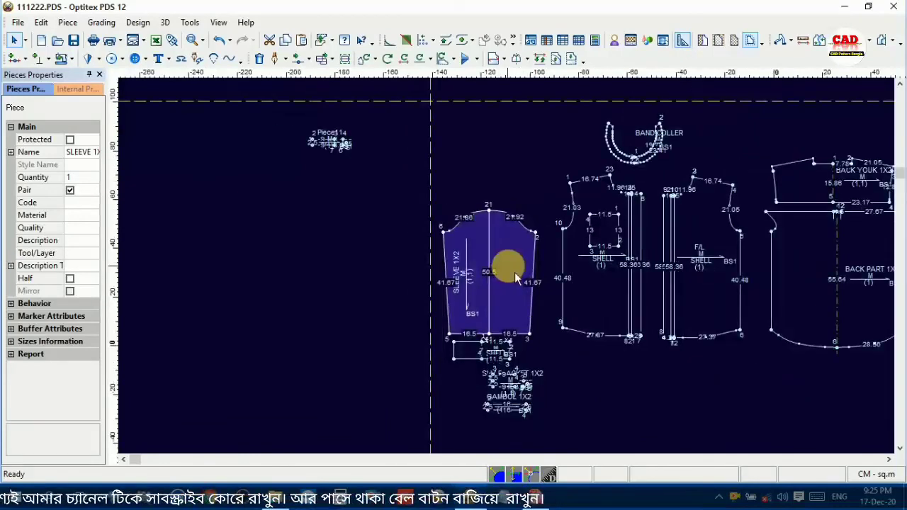
scroll(514, 272, "down", 1)
scroll(513, 270, "up", 1)
scroll(513, 269, "up", 1)
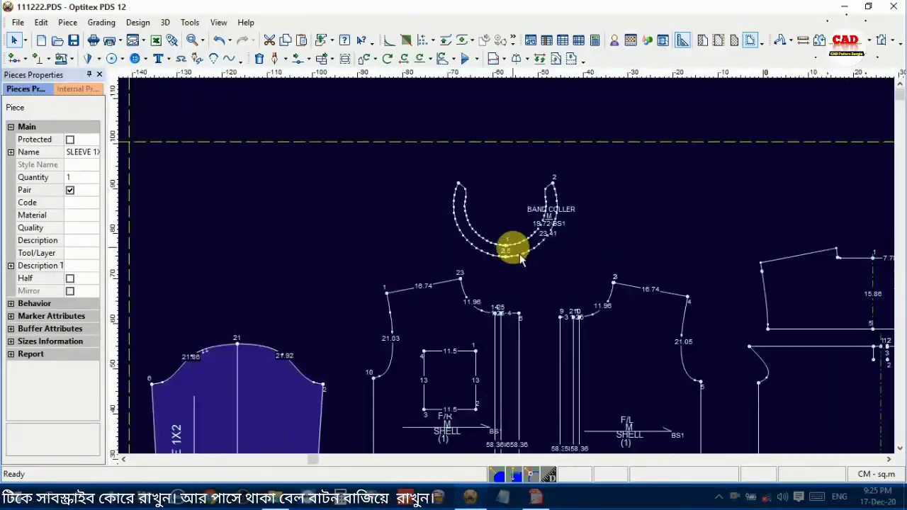
- Move the band collar piece between the necklines of the two front pieces and save the pattern file
left_click_drag(519, 258, 546, 284)
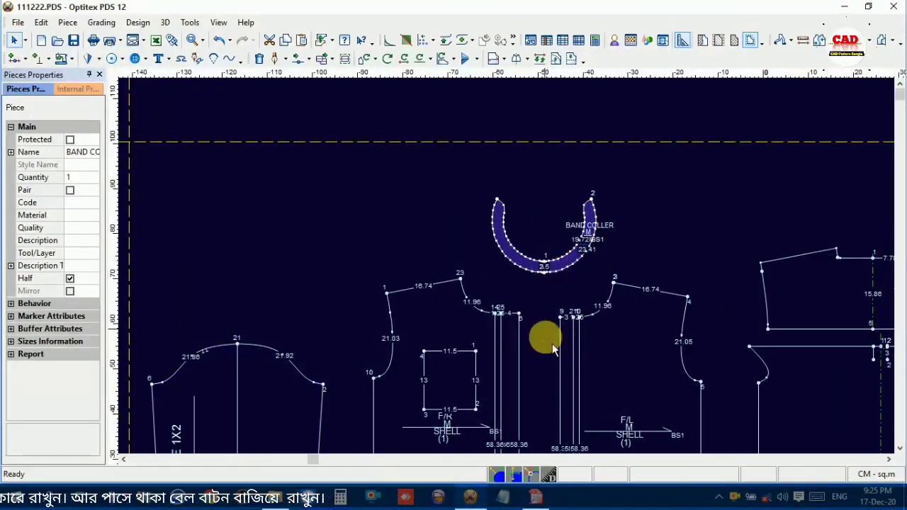
scroll(516, 277, "down", 1)
left_click(455, 255)
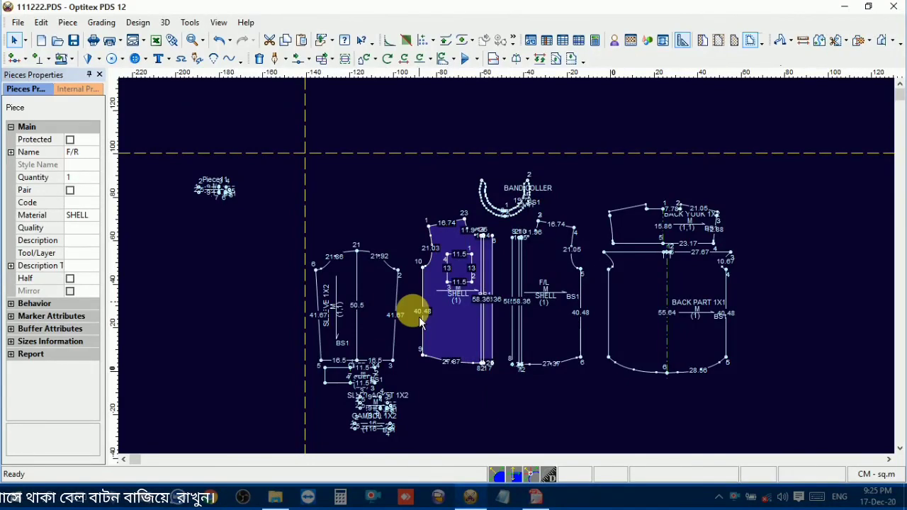
left_click(371, 325)
scroll(506, 263, "up", 2)
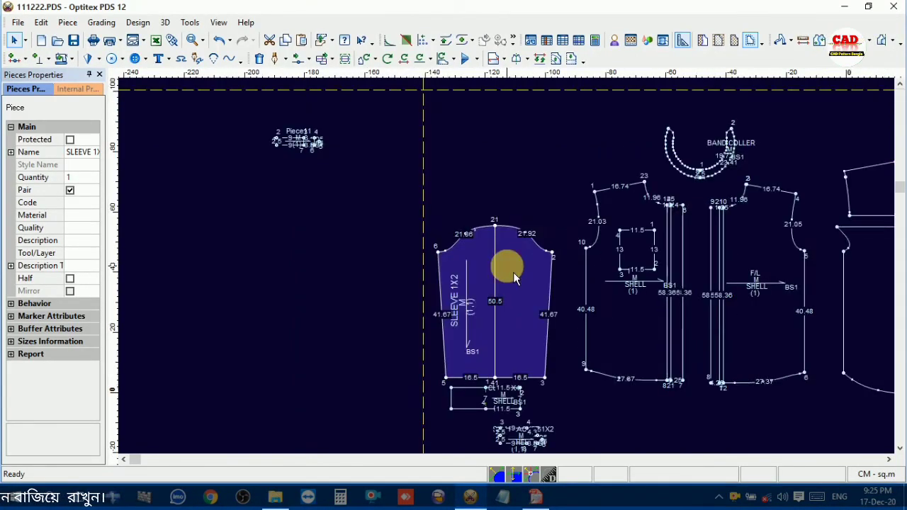
scroll(505, 262, "down", 2)
scroll(630, 242, "up", 1)
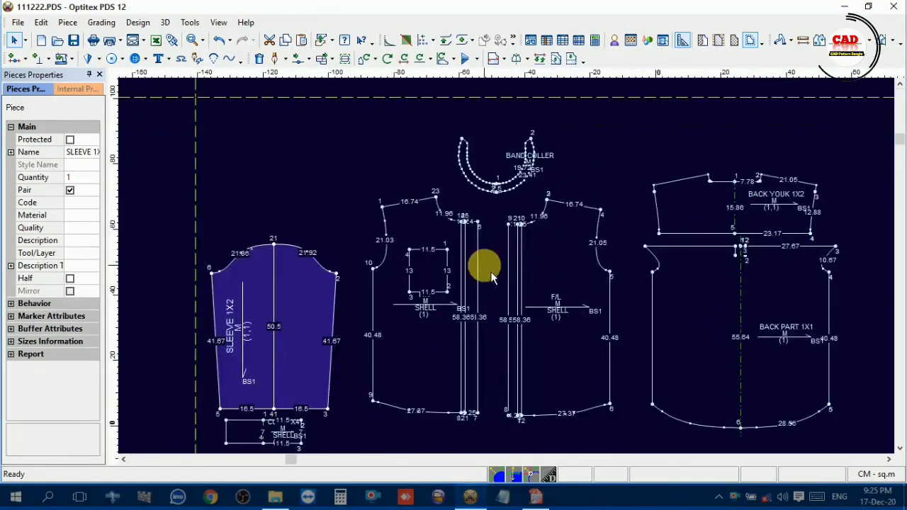
left_click(73, 40)
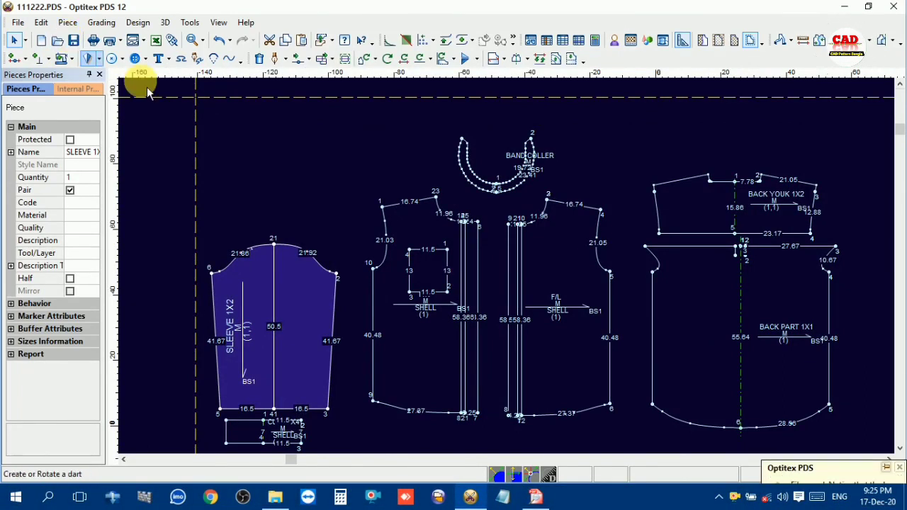
left_click_drag(242, 138, 809, 415)
left_click(659, 263)
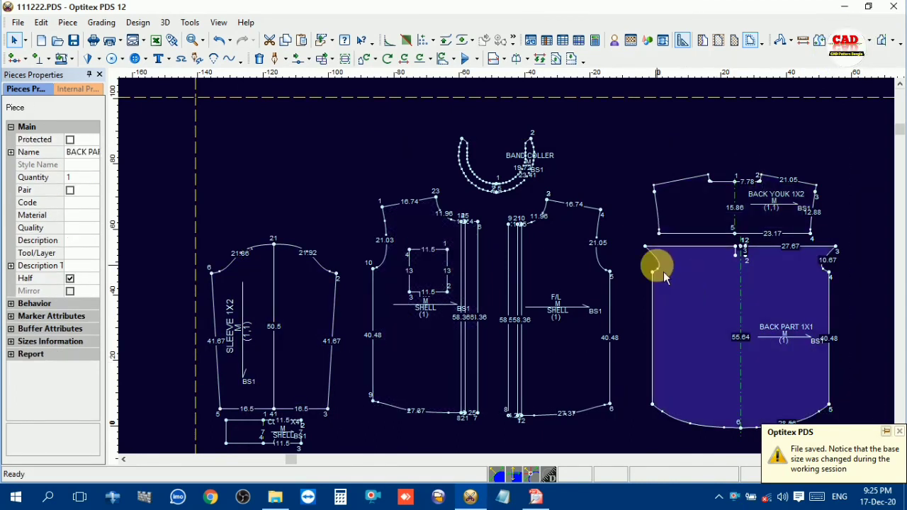
left_click(560, 260)
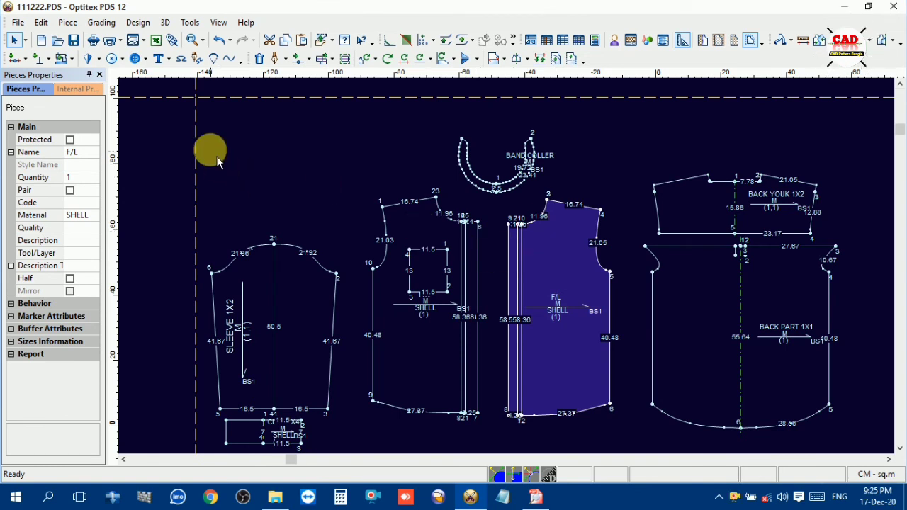
left_click_drag(208, 148, 636, 408)
left_click_drag(642, 425, 846, 409)
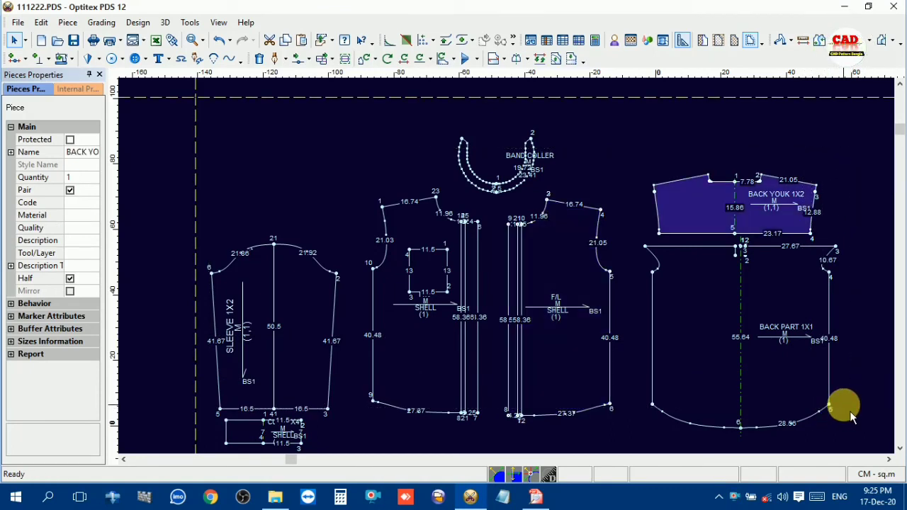